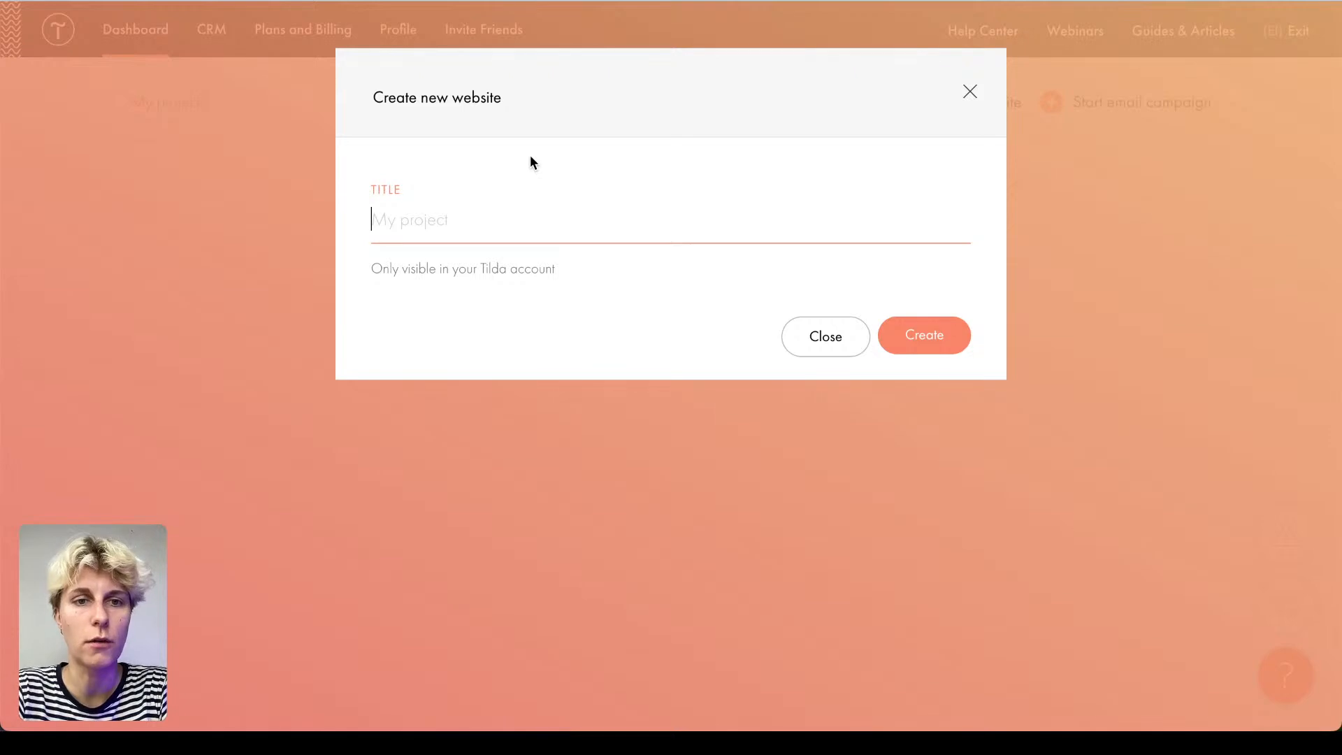
Step: Dismiss the new website dialog and review the Invite Friends referral program page
left_click(973, 96)
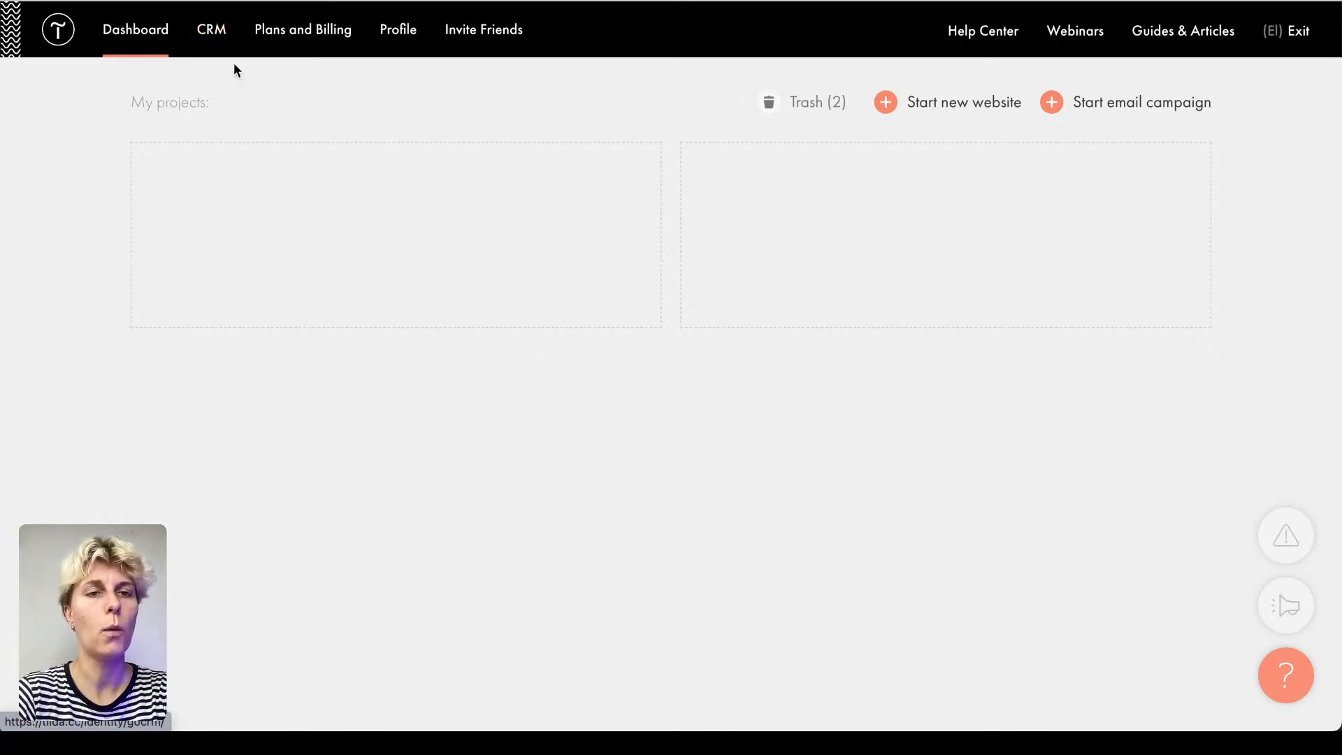
left_click(494, 33)
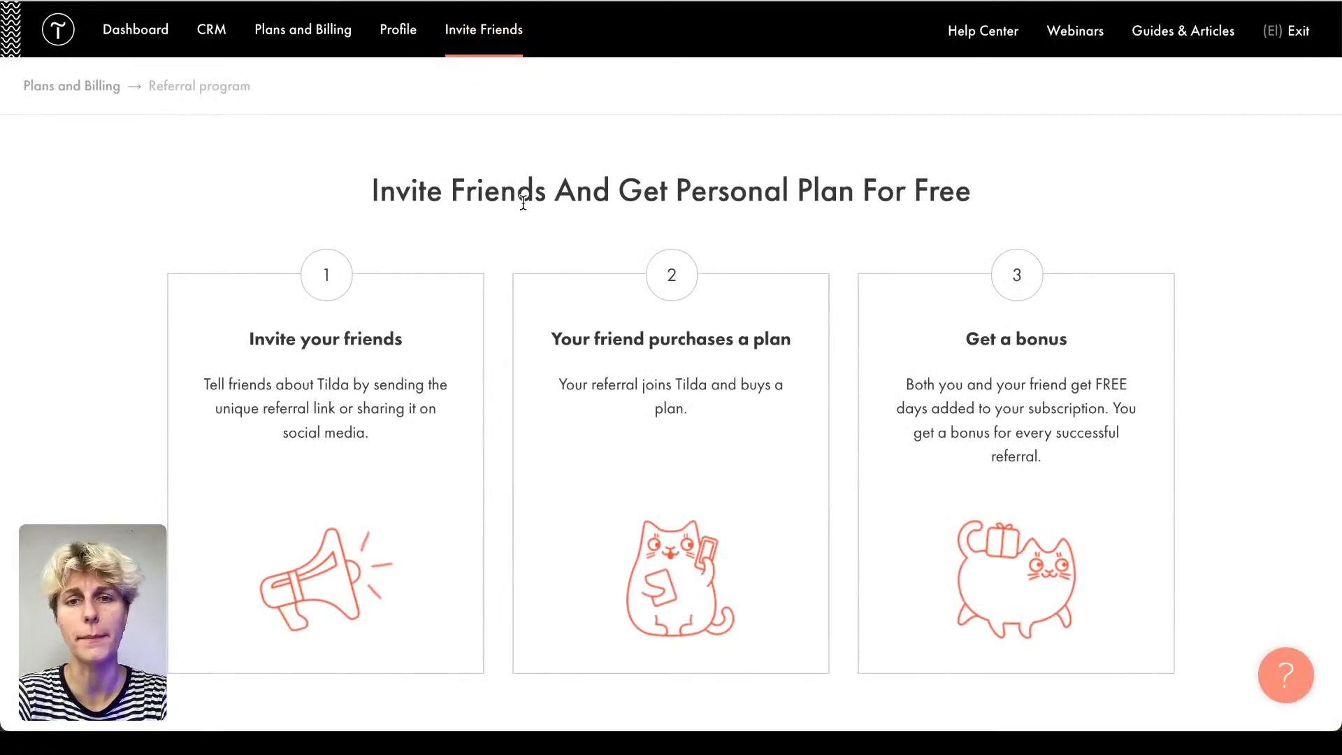
scroll(522, 203, "down", 3)
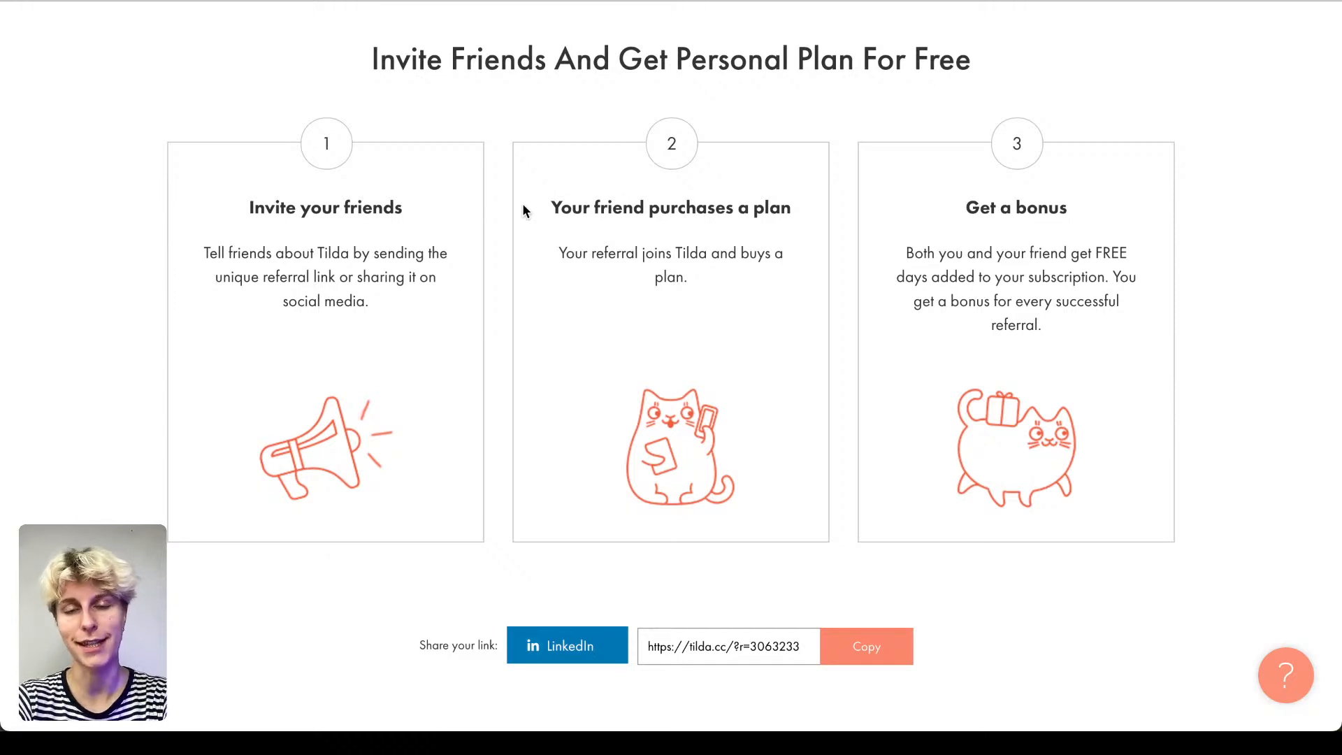
scroll(522, 204, "up", 3)
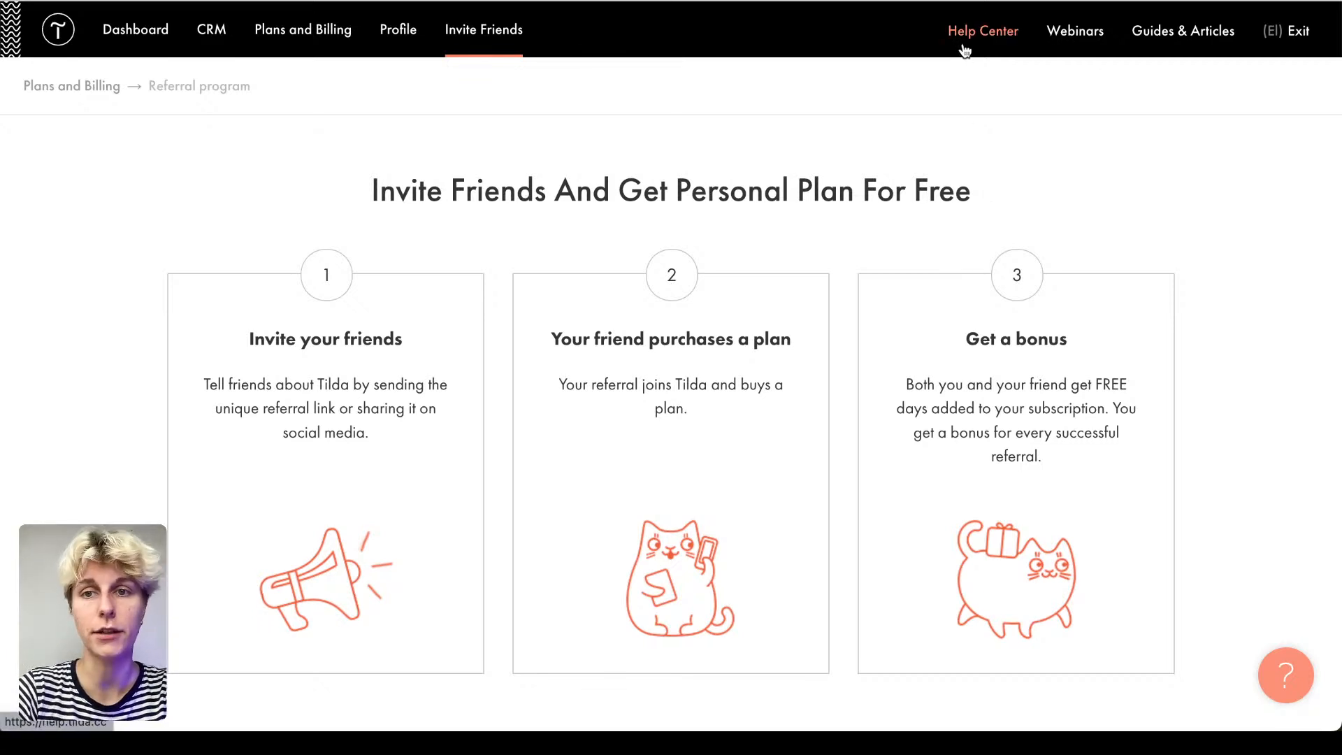
Step: Search the Tilda Help Center for "domain"
left_click(992, 32)
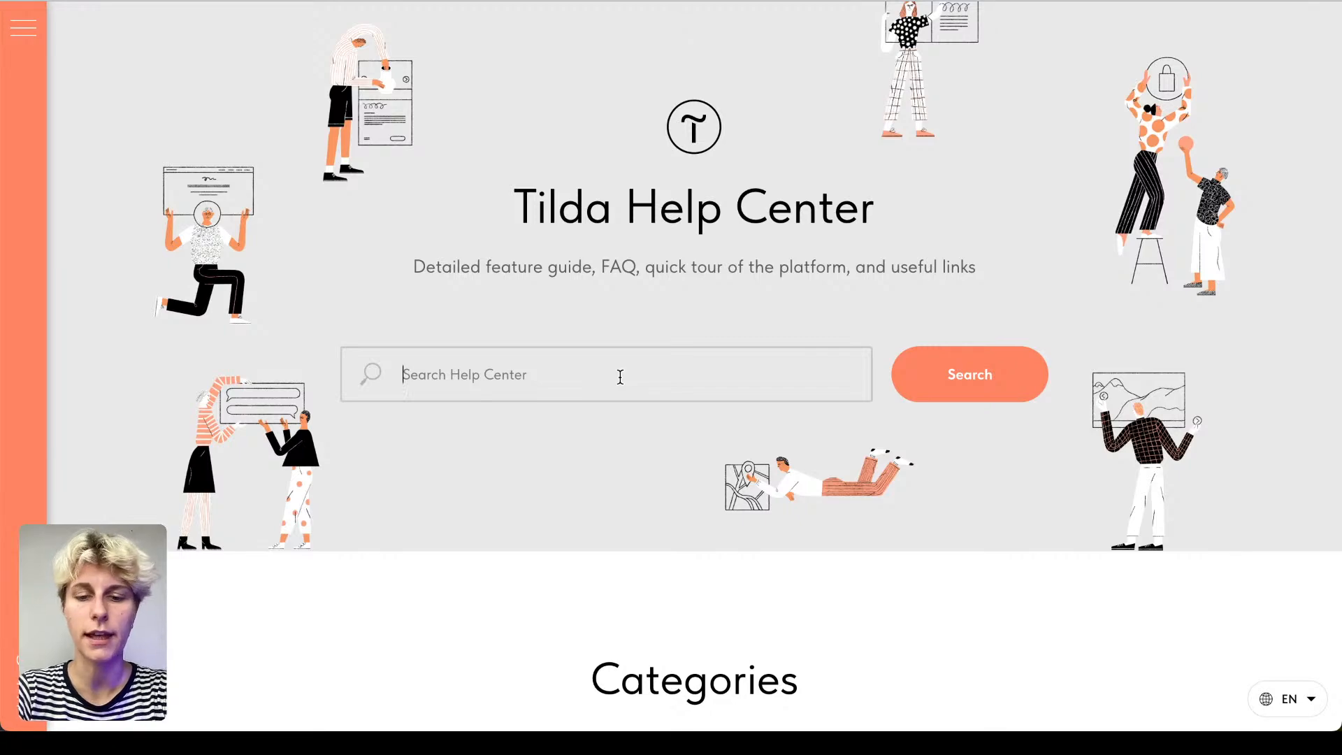
type("domain")
key("Return")
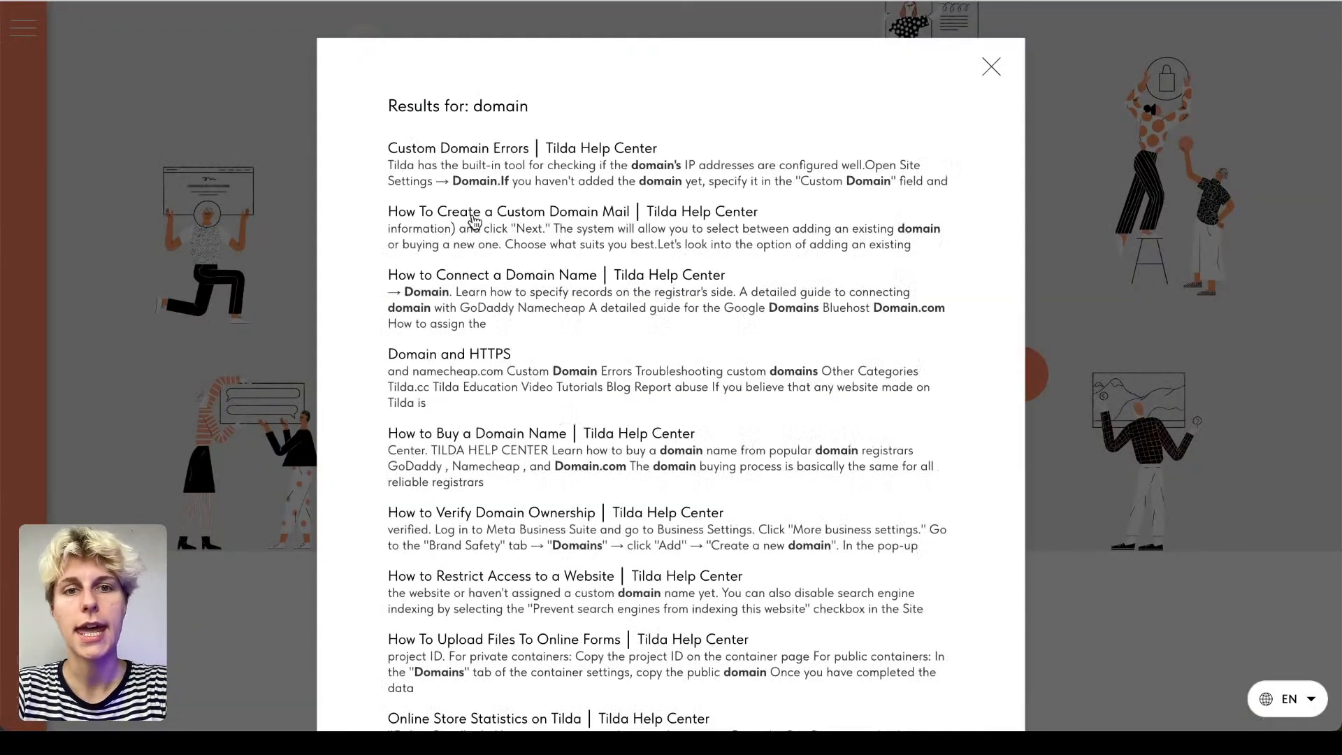
Step: Review the Custom Domain Errors article down to the checklist on Tilda's side, and return to the referral program page
left_click(513, 150)
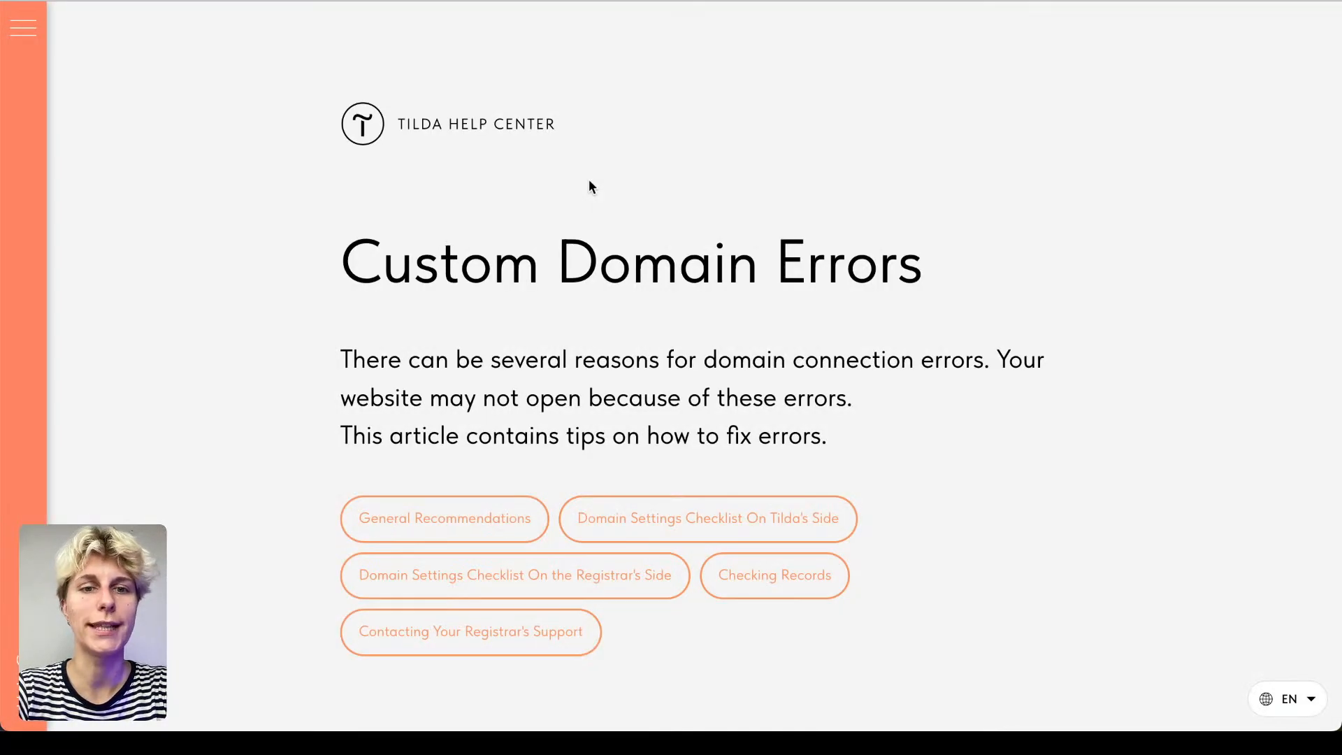
scroll(589, 179, "down", 10)
scroll(591, 186, "down", 4)
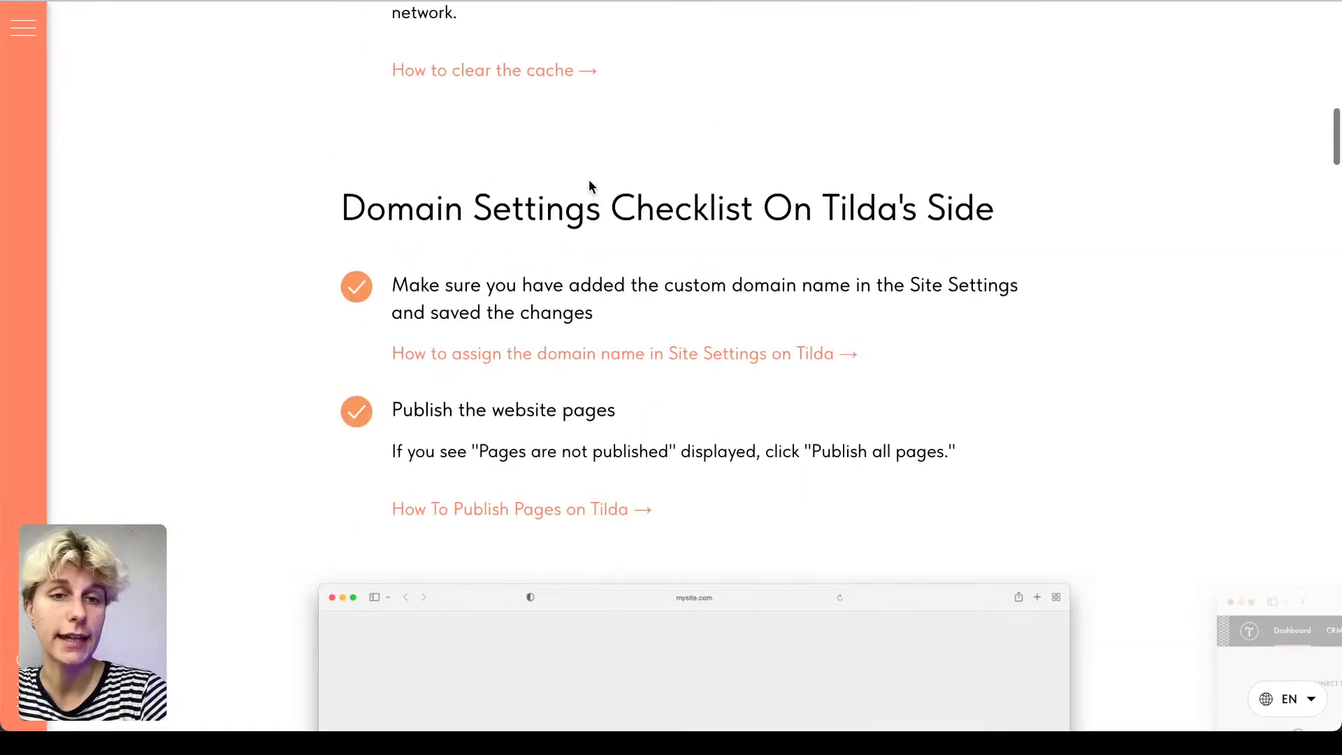
scroll(590, 185, "down", 7)
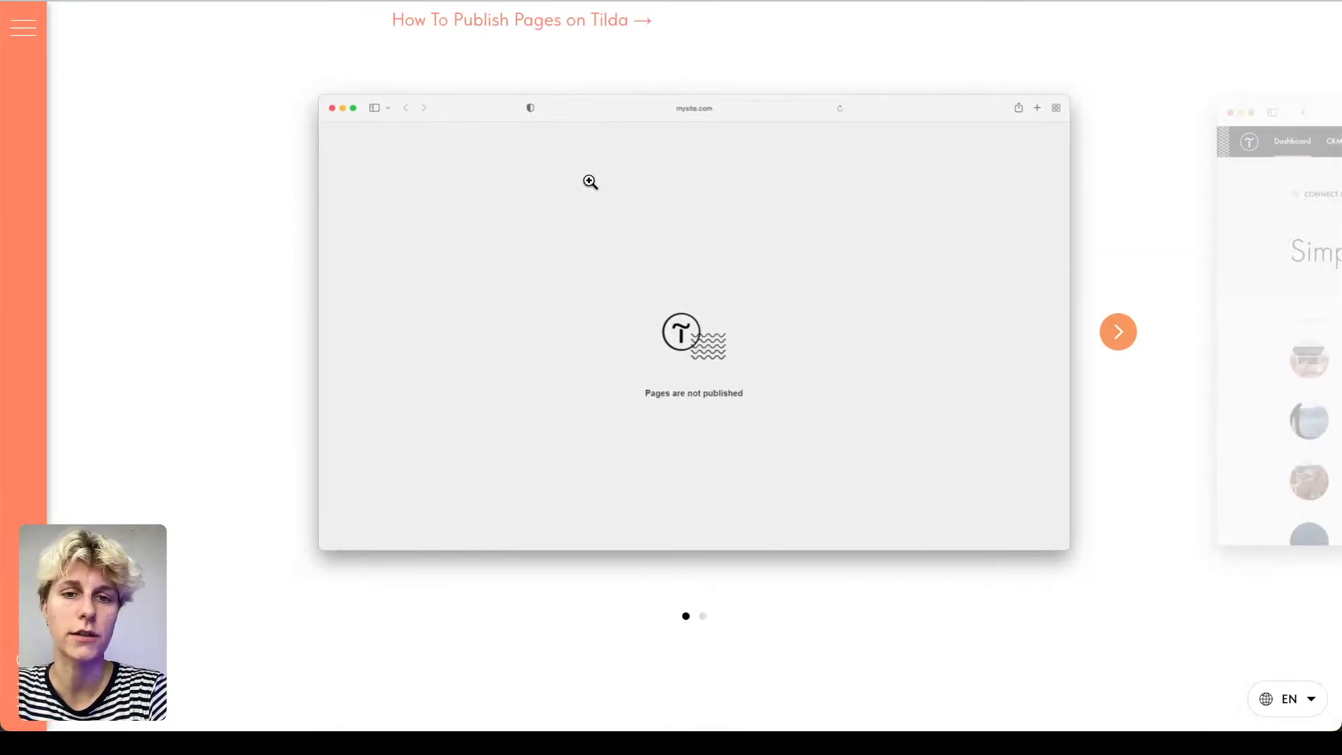
key("super+w")
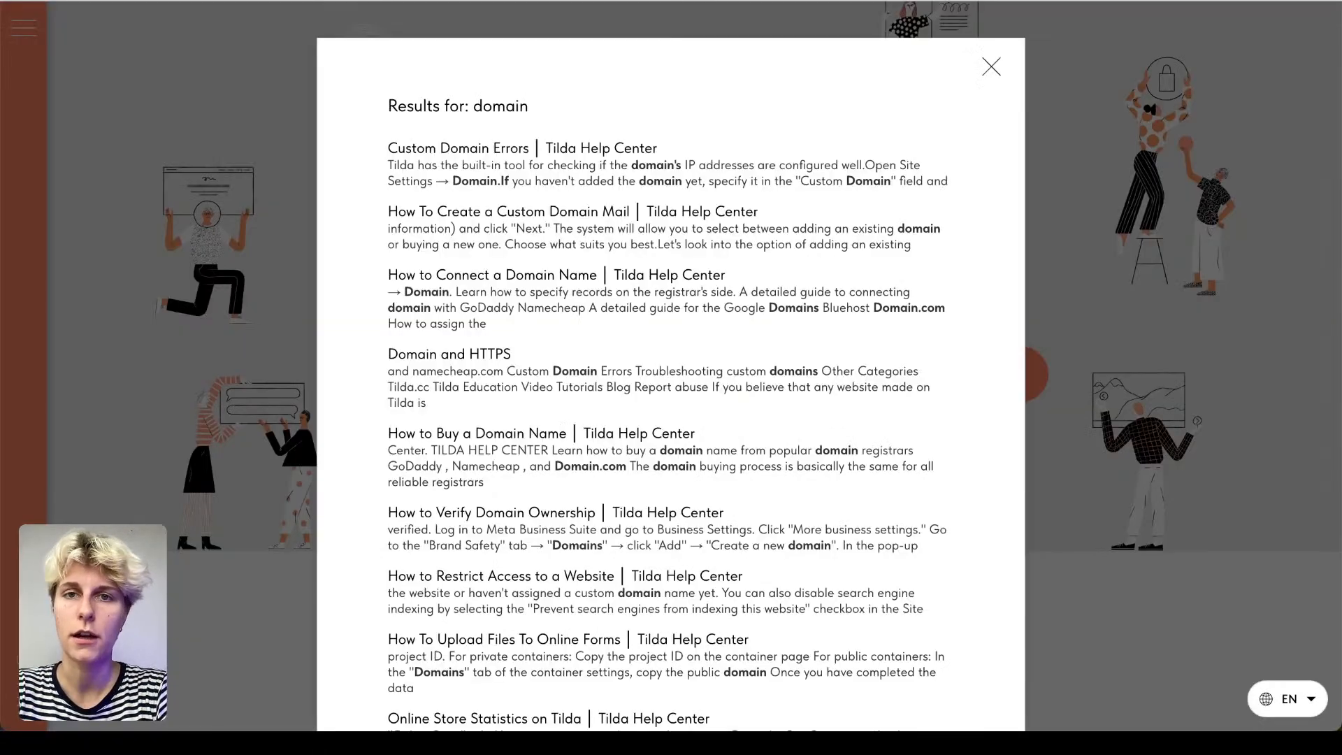
left_click(991, 66)
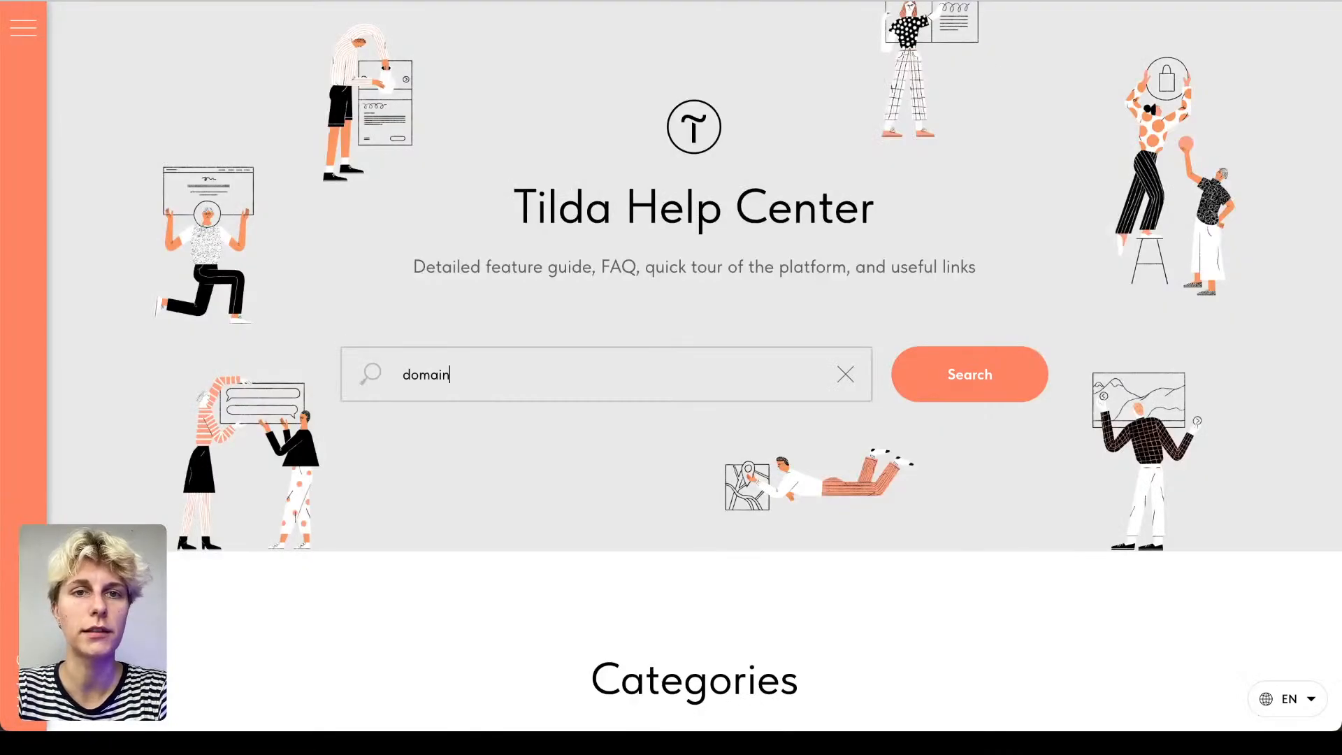
key("super+w")
key("ctrl+Tab")
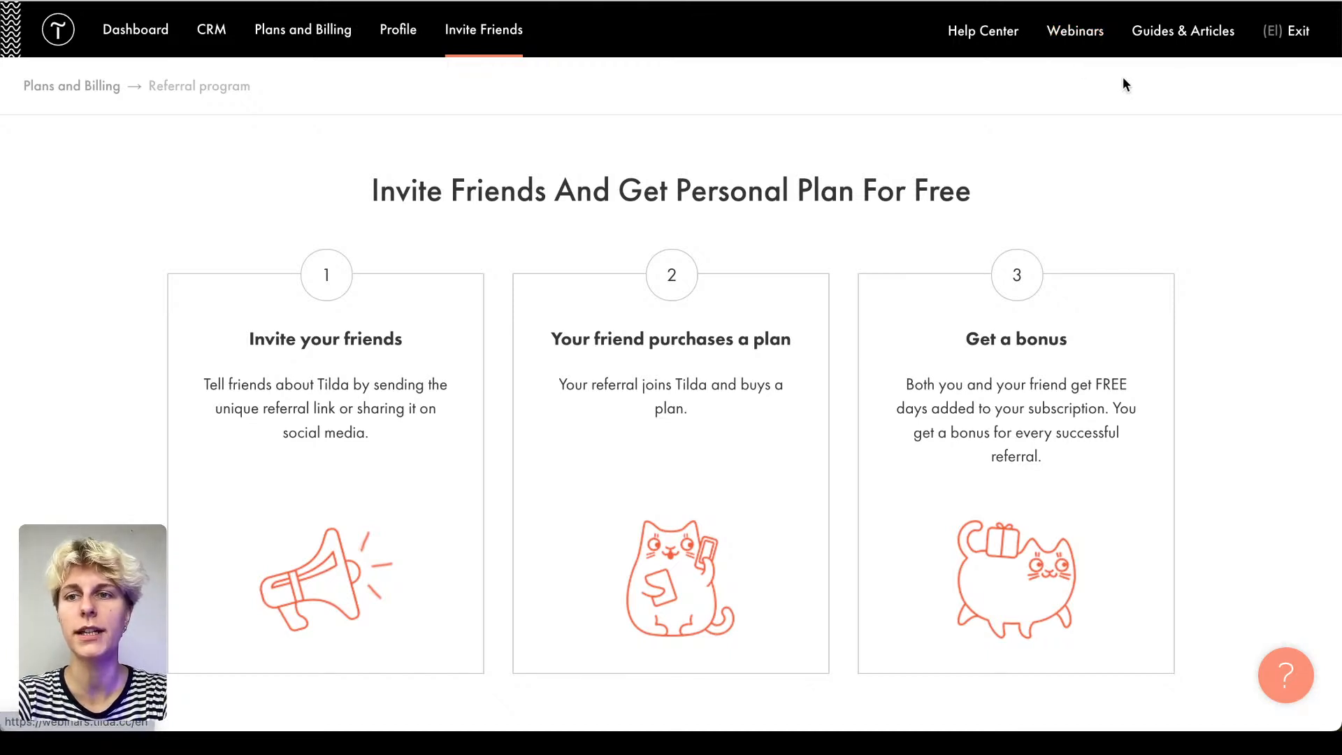
Step: Browse the courses and the Guides & Articles on the Tilda Education site
left_click(1181, 50)
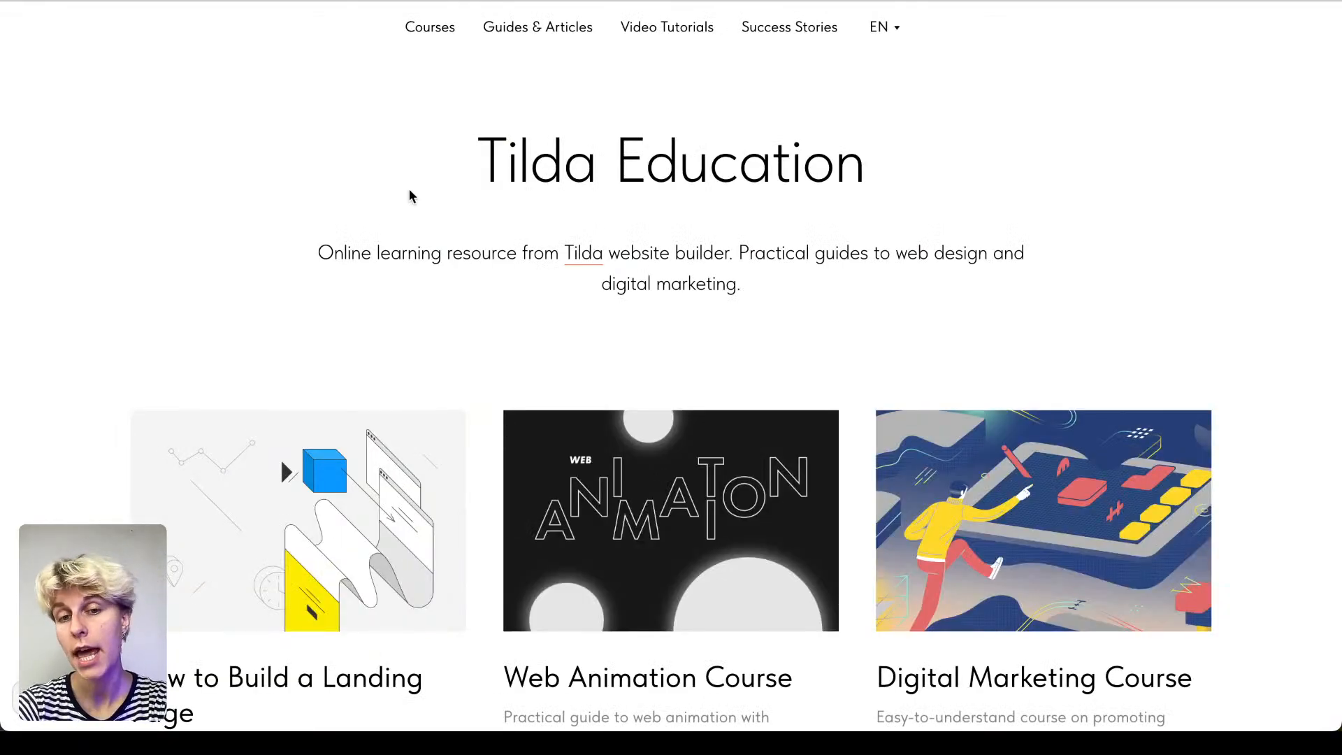
scroll(28, 322, "down", 6)
scroll(28, 321, "up", 7)
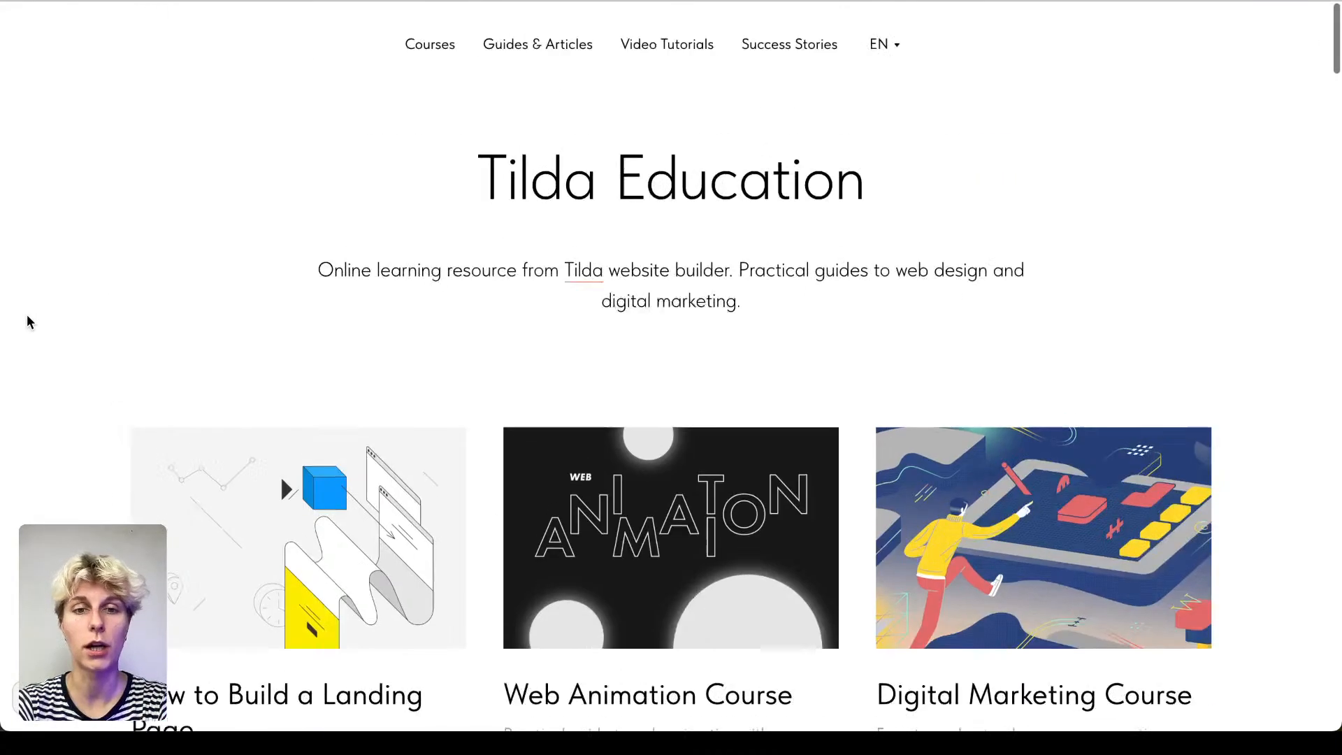
scroll(28, 322, "down", 2)
scroll(28, 322, "up", 1)
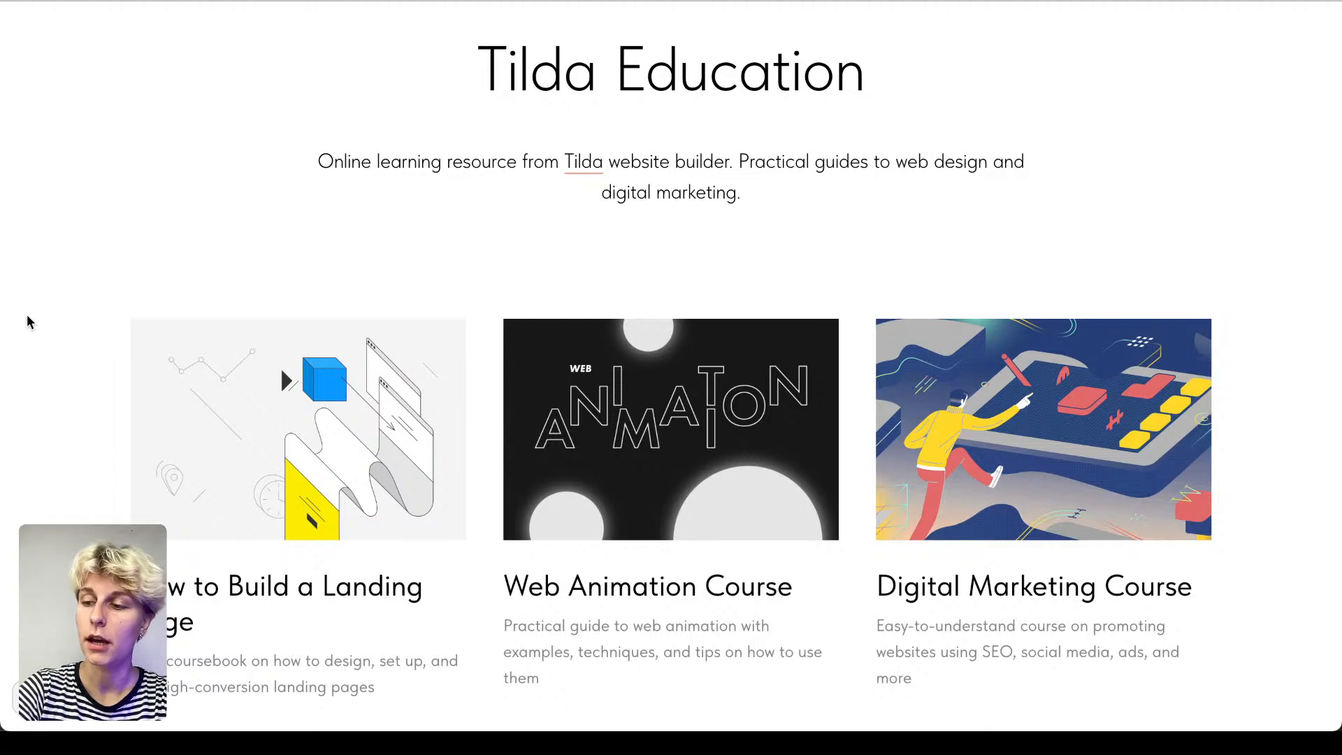
scroll(790, 468, "down", 8)
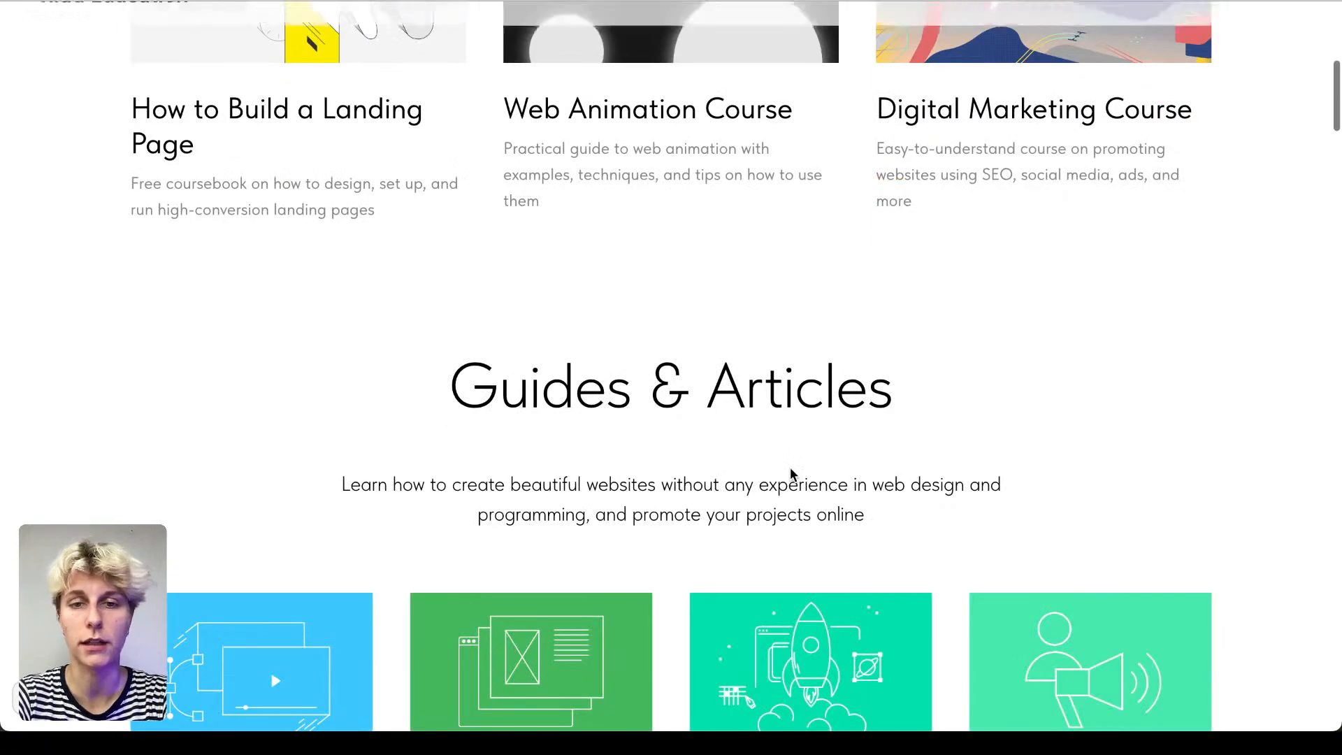
scroll(743, 477, "up", 9)
scroll(743, 477, "down", 20)
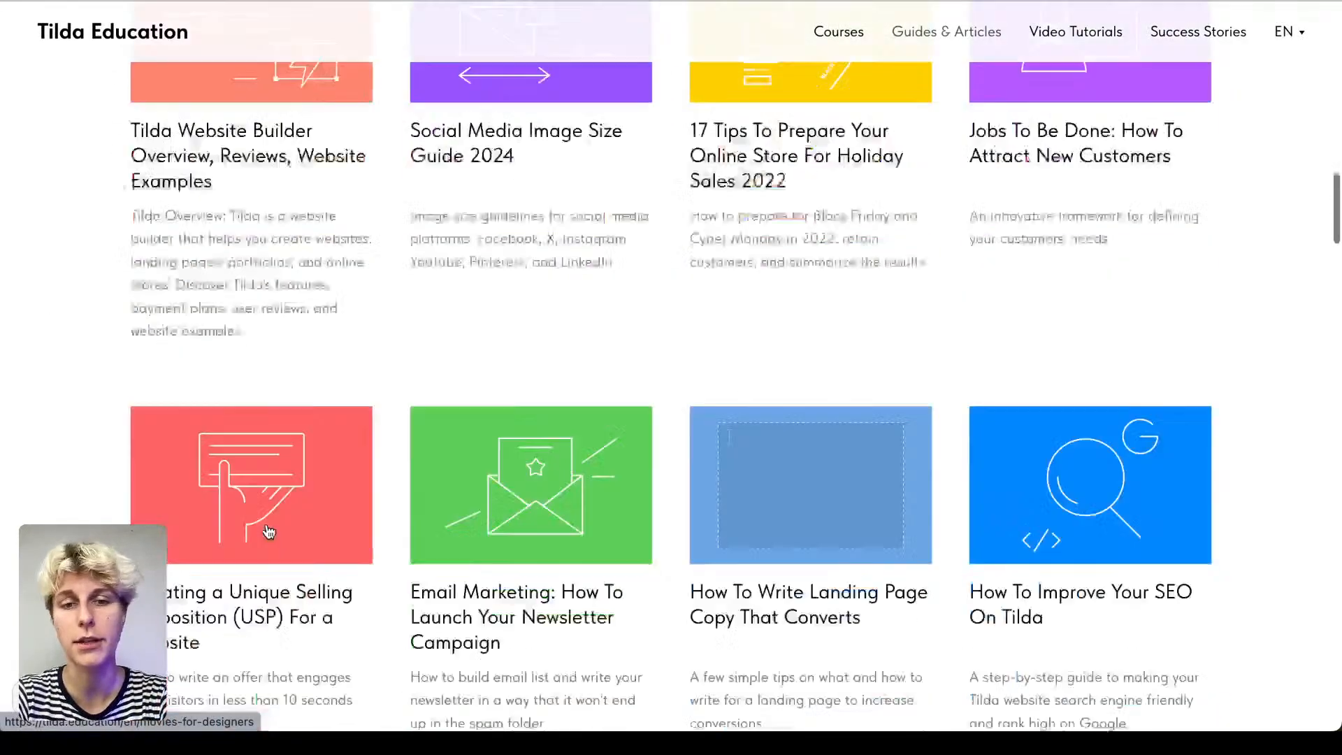
scroll(266, 530, "down", 20)
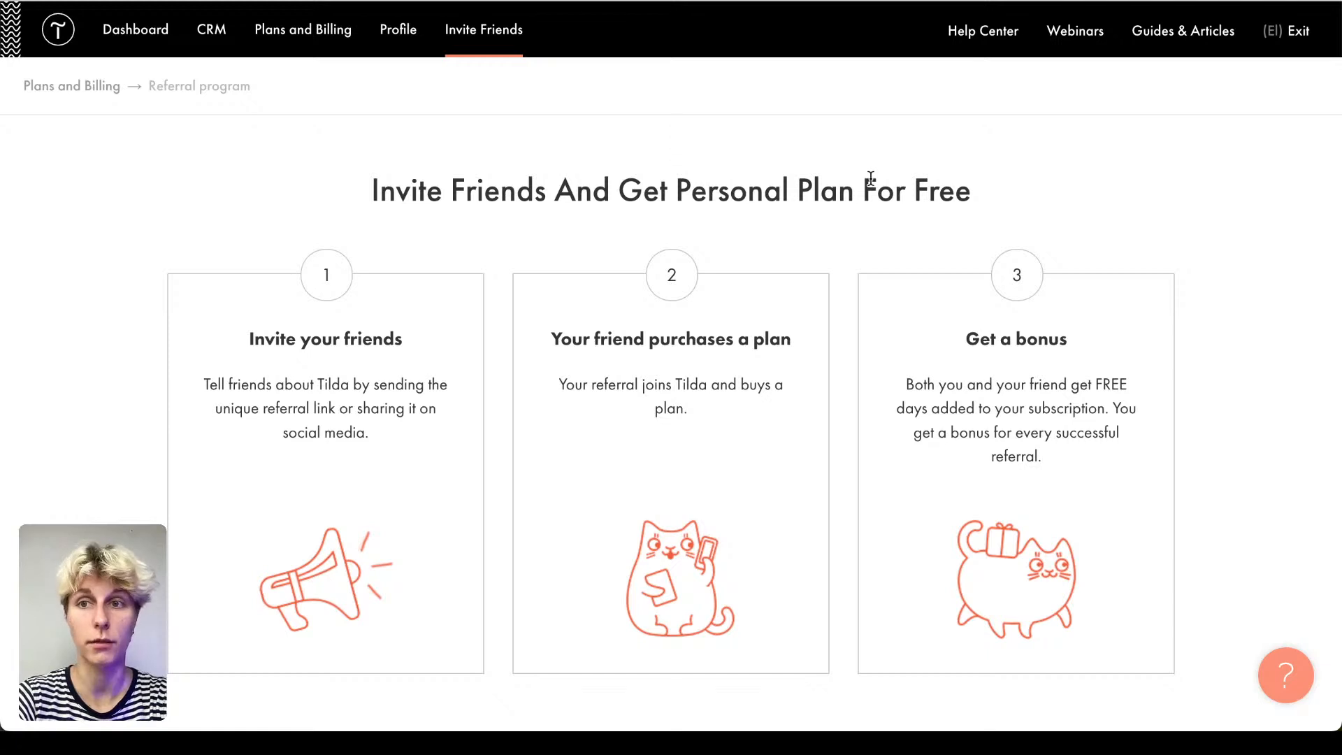
Step: Return to the dashboard, dismiss the new website dialog and open the help panel
left_click(120, 33)
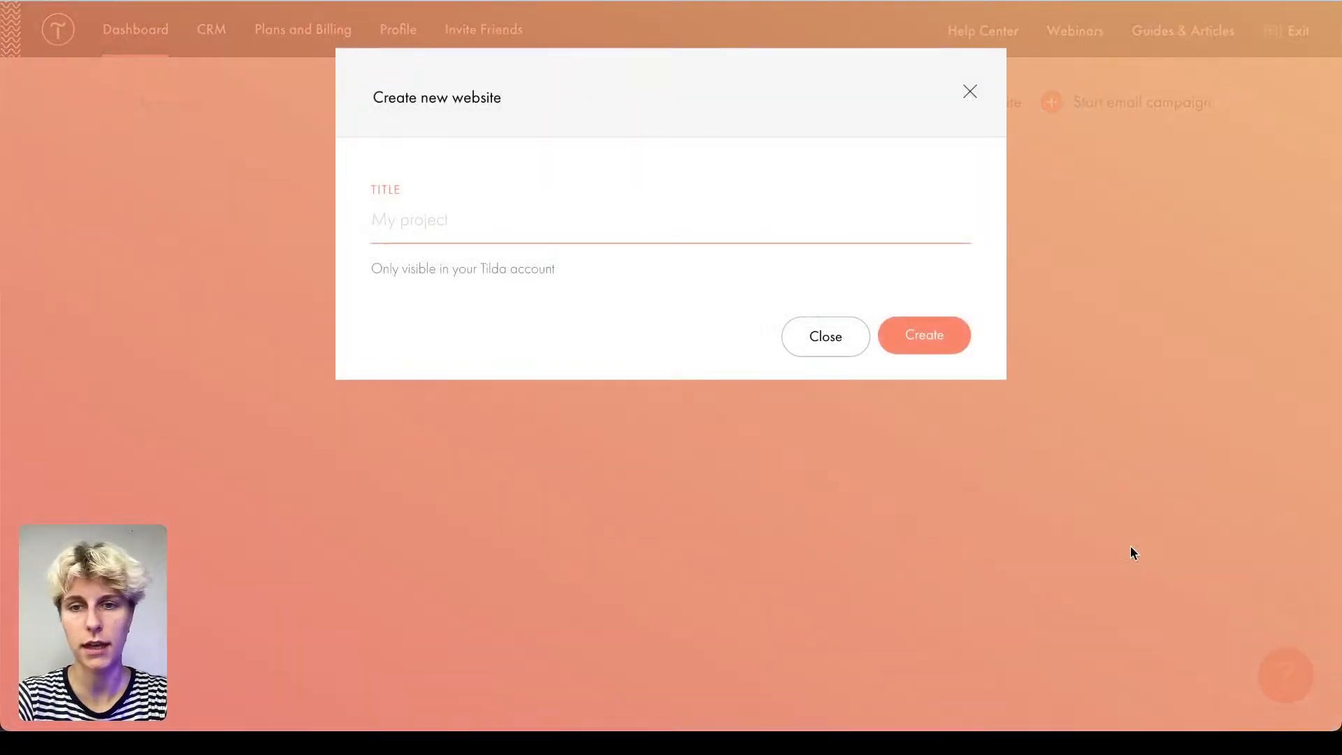
left_click(816, 345)
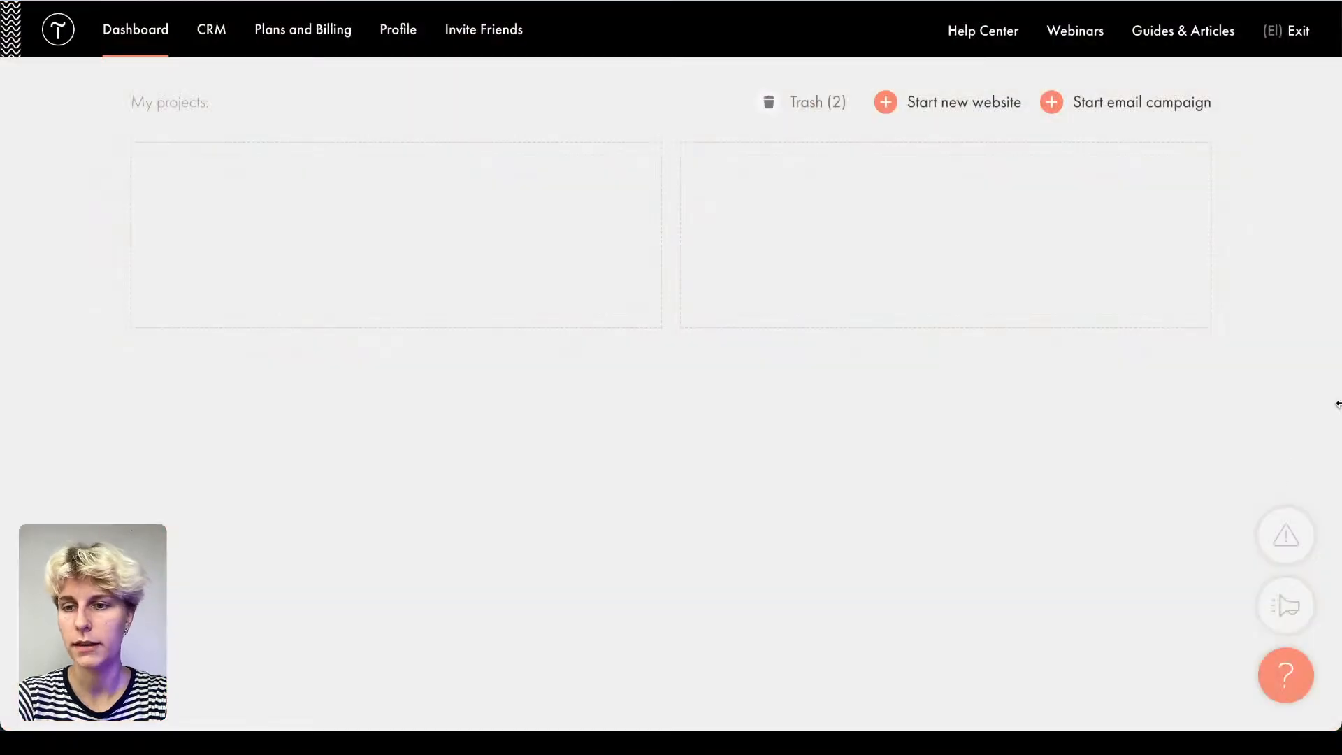
left_click(1293, 671)
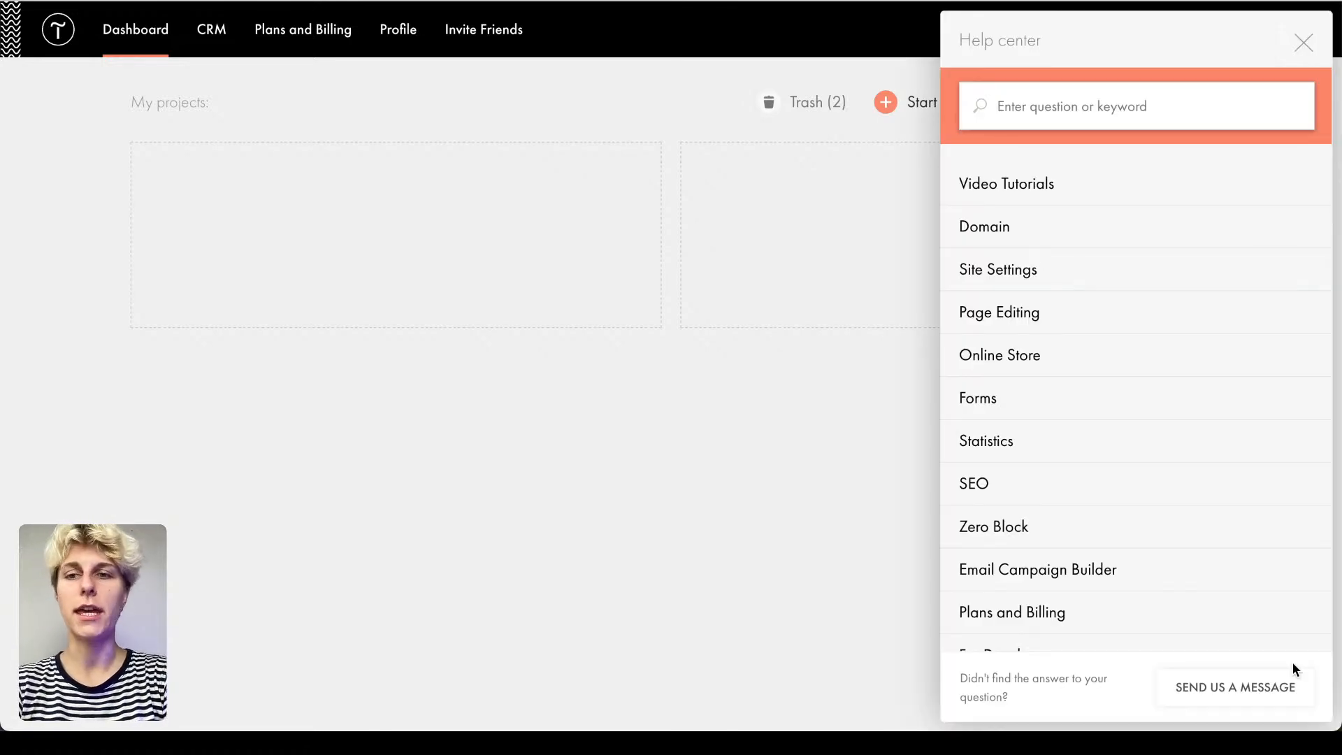
Step: Look through the help topics, including Page Editing, Online Store, Statistics, and Plans and Billing
left_click(994, 306)
left_click(988, 304)
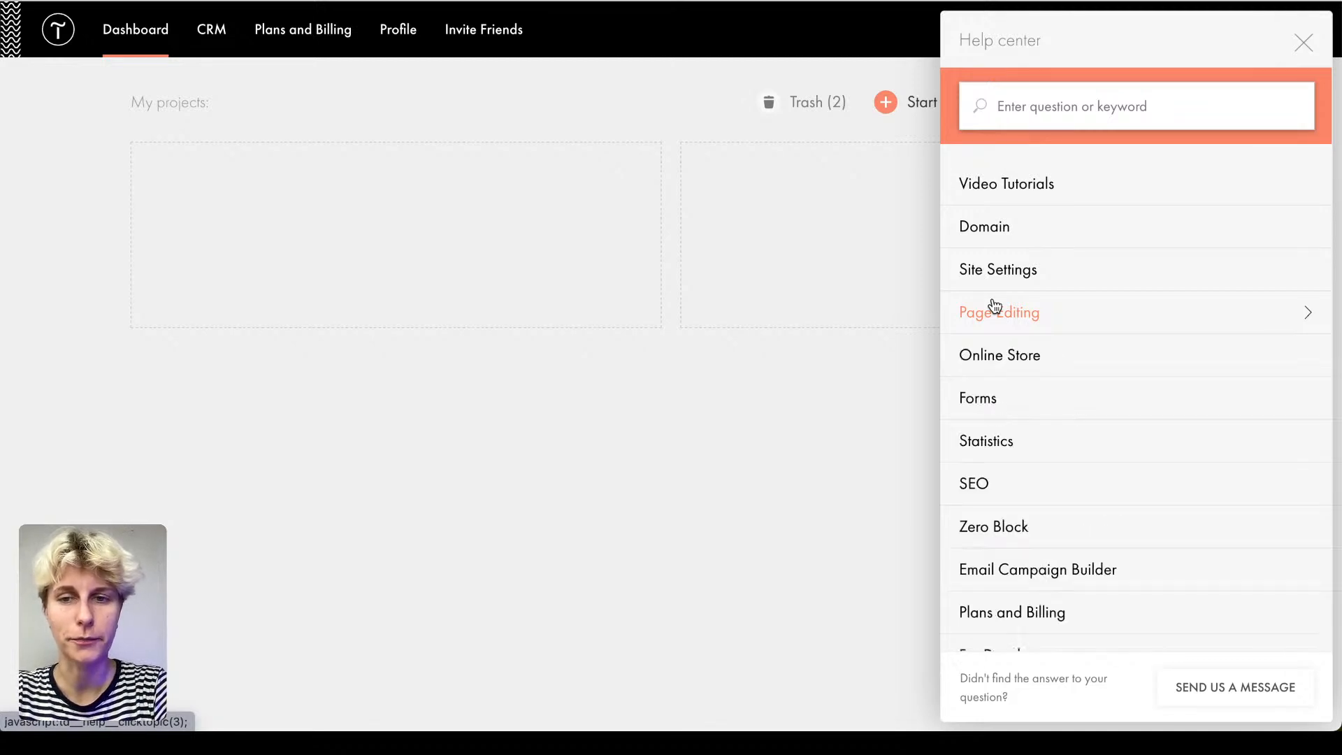
left_click(989, 360)
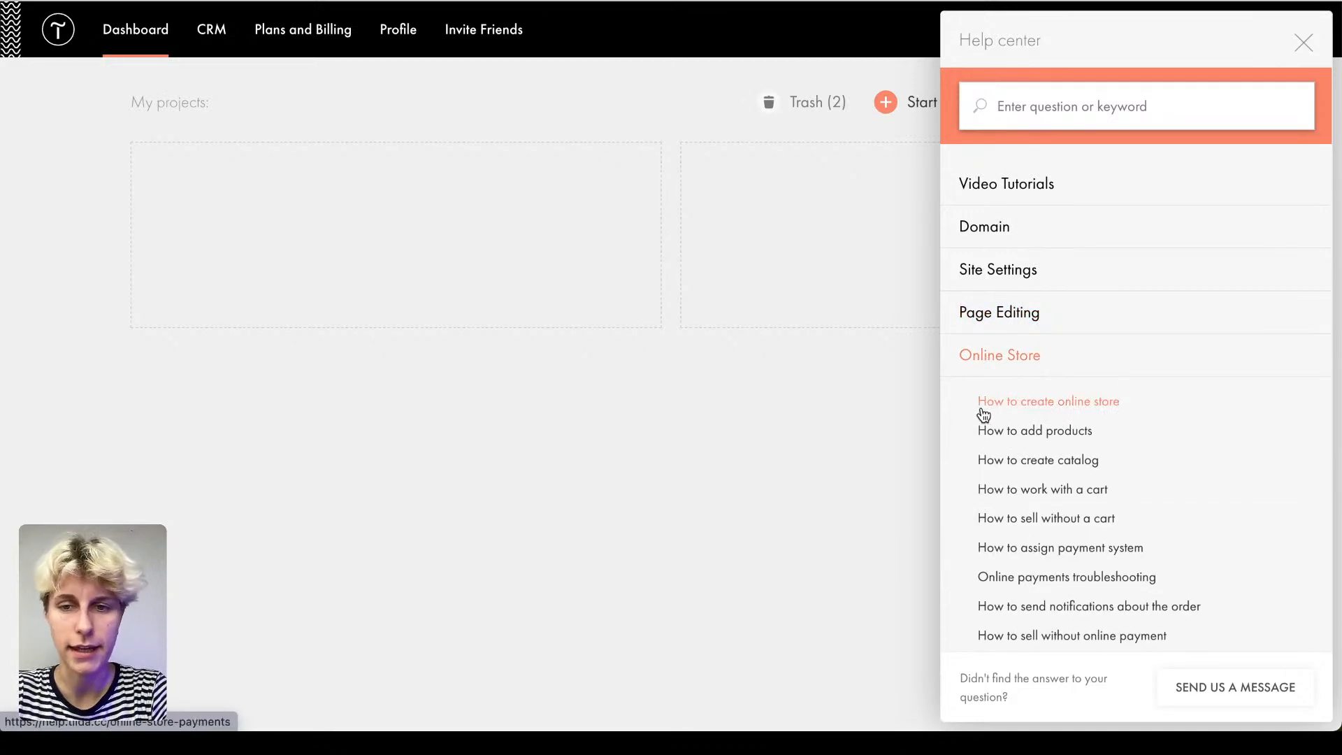
left_click(990, 360)
left_click(1007, 448)
scroll(1000, 350, "down", 6)
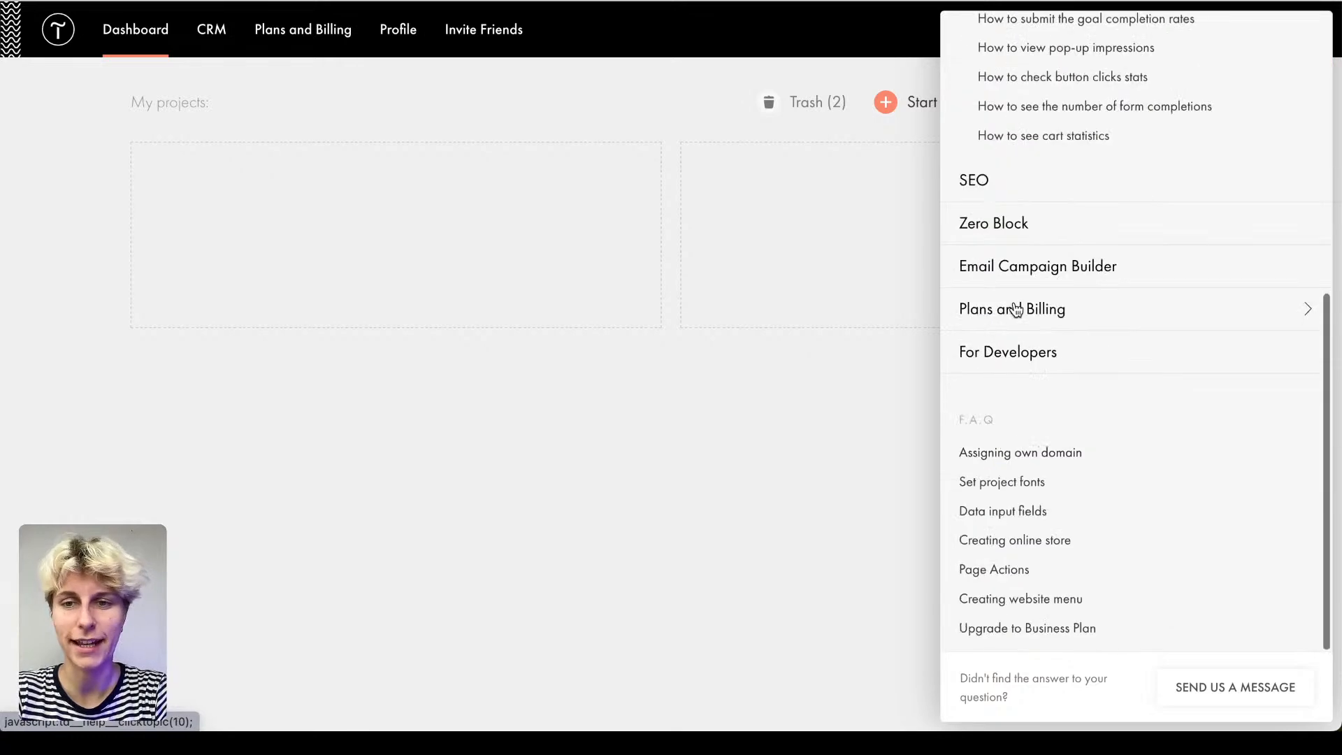
left_click(1007, 308)
scroll(1013, 308, "up", 8)
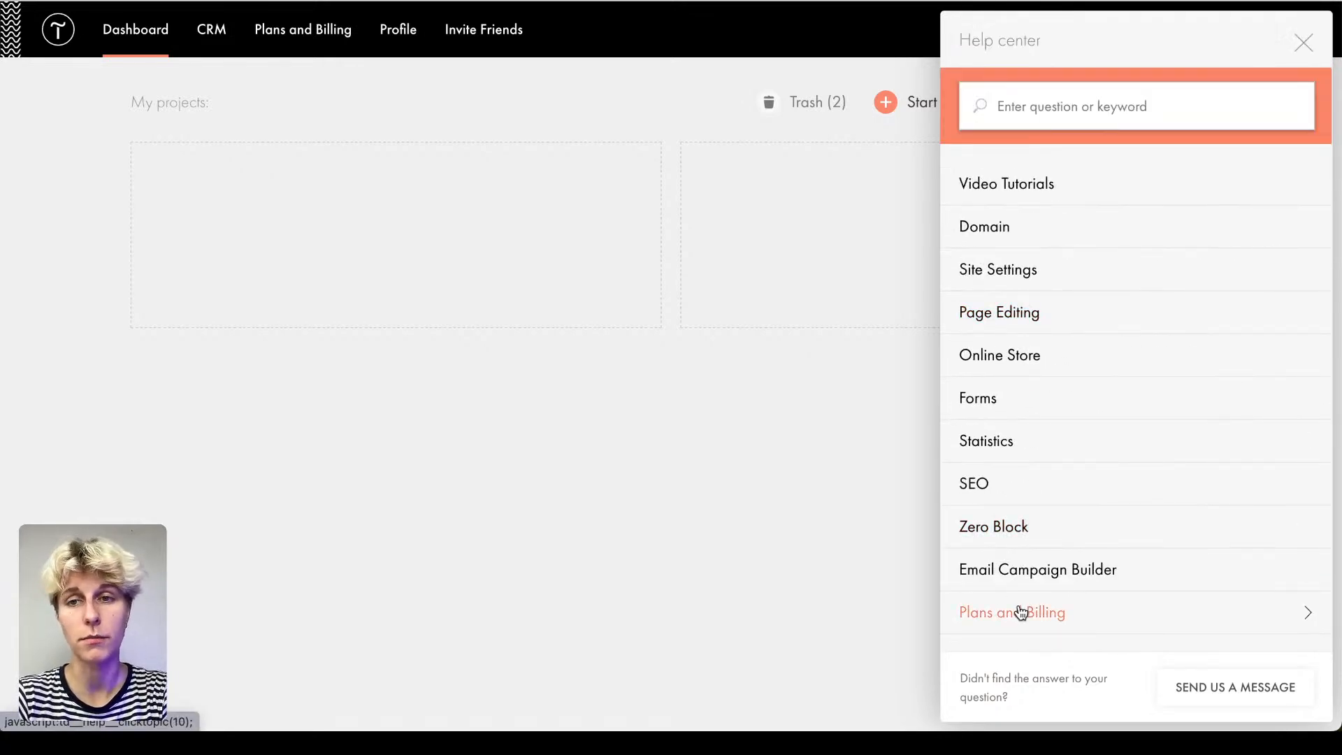
Step: Check the help panel's keyword search and its note about unanswered questions, and close the panel
left_click(1083, 112)
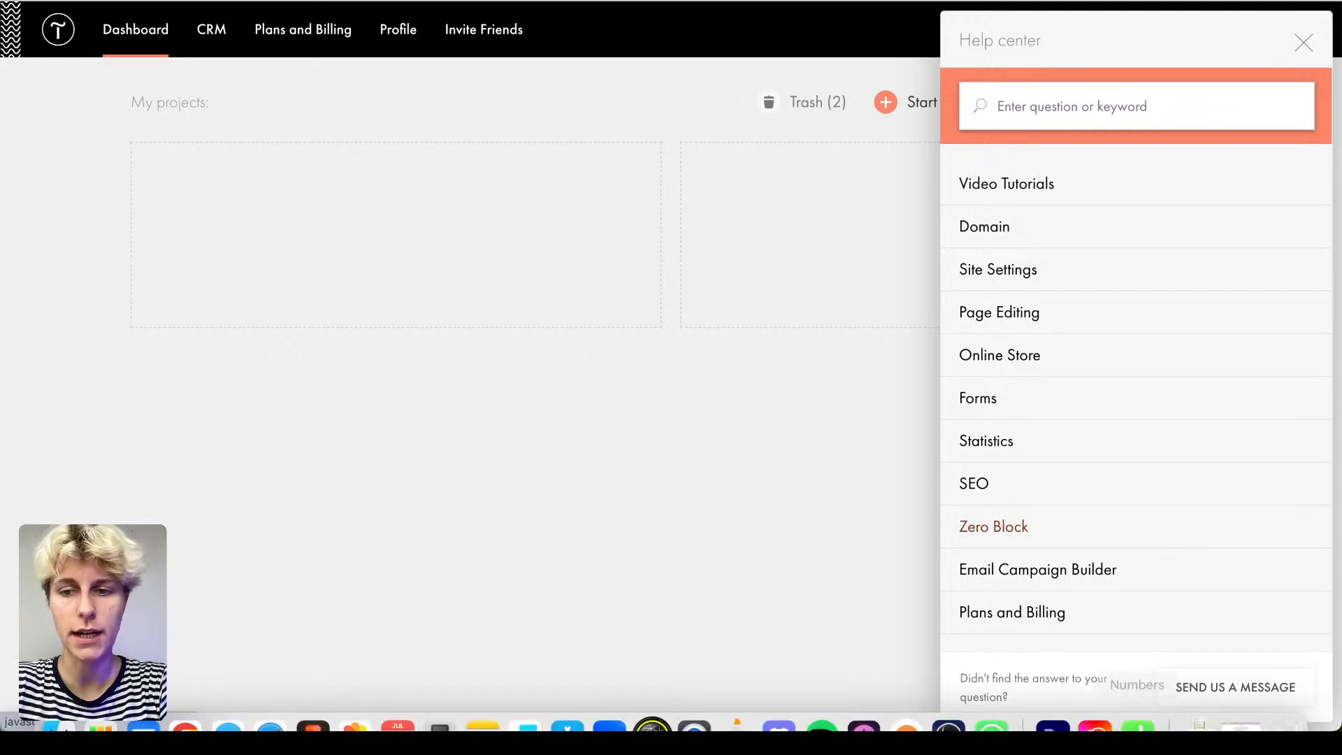
left_click_drag(960, 678, 1063, 692)
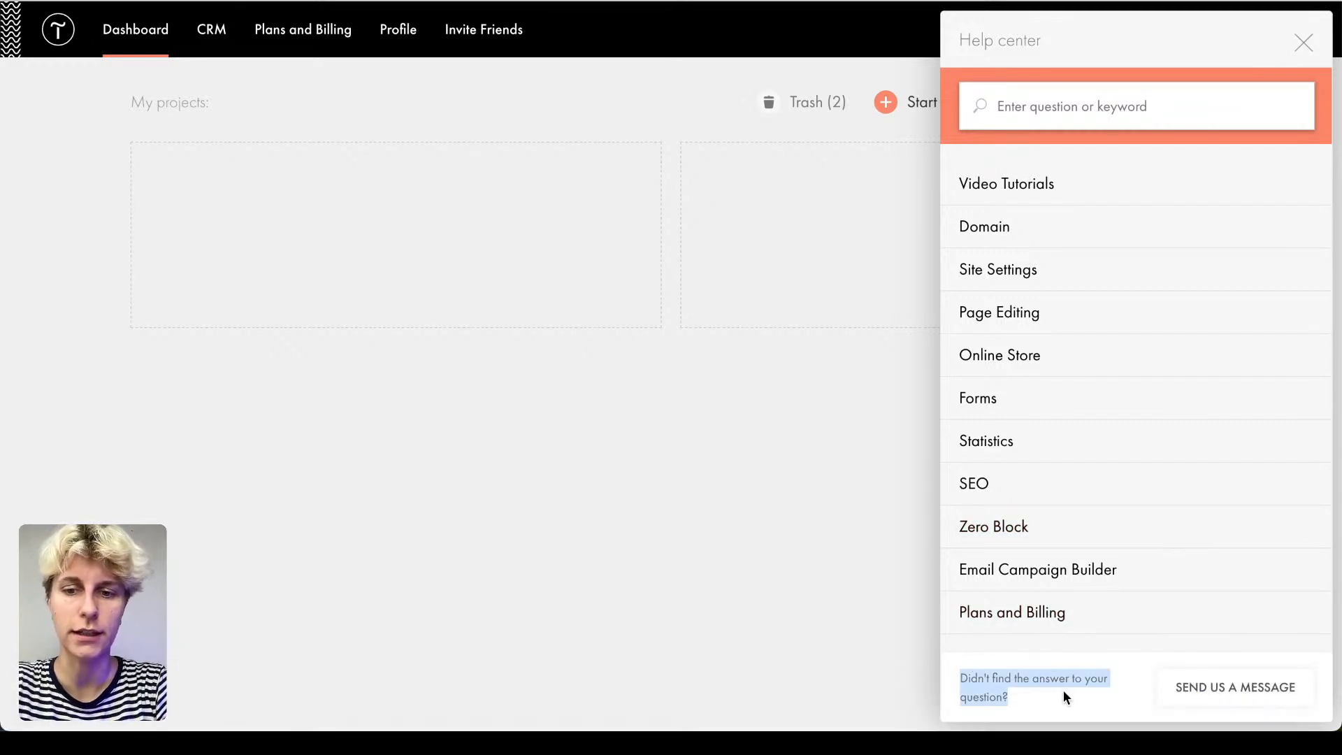
left_click(1063, 692)
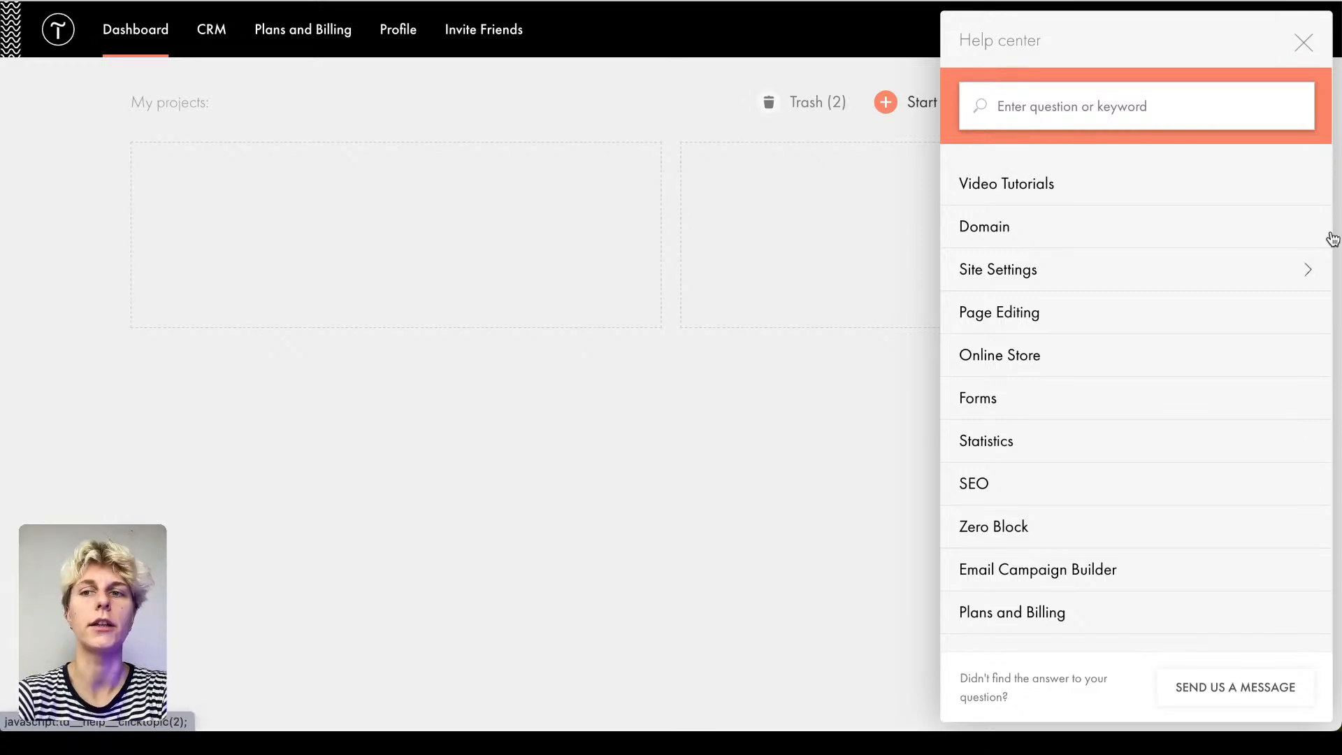
left_click(1304, 43)
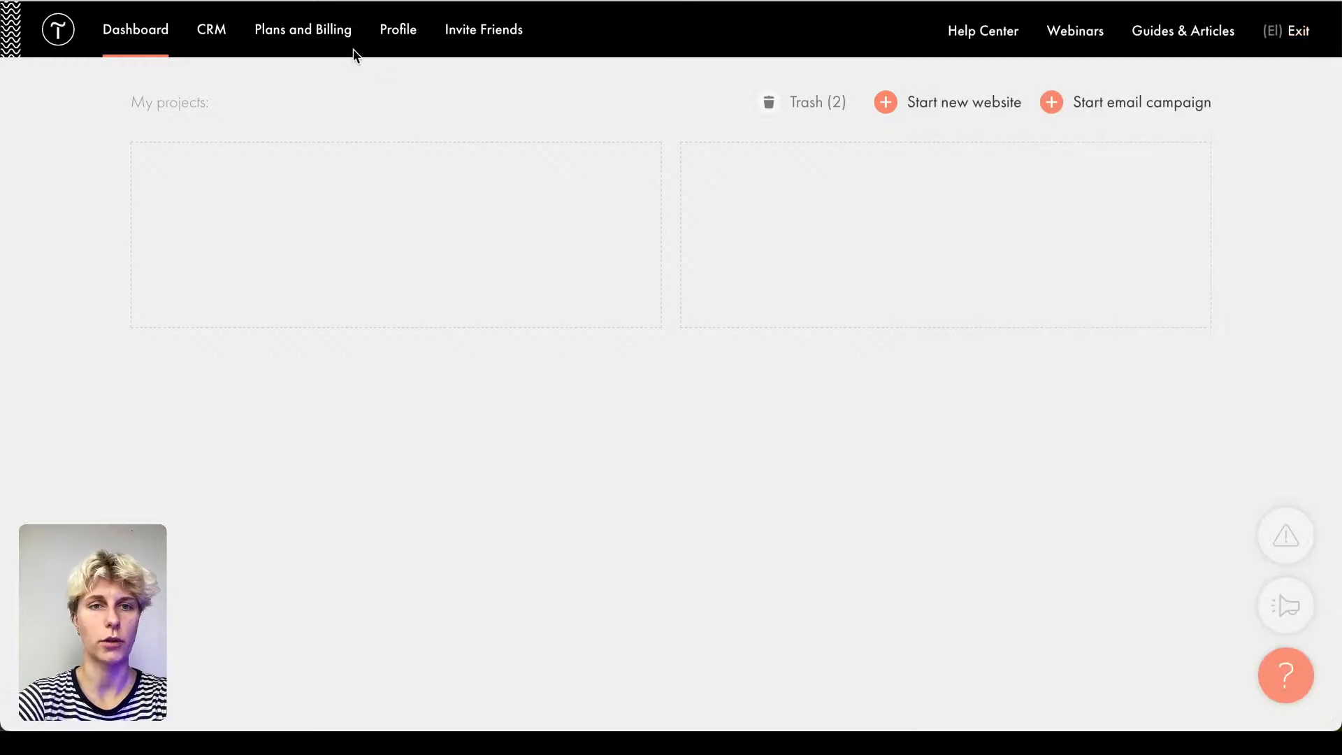
Step: Reopen the dashboard's new website dialog and enter "My Stunning Website" as the title
left_click(507, 45)
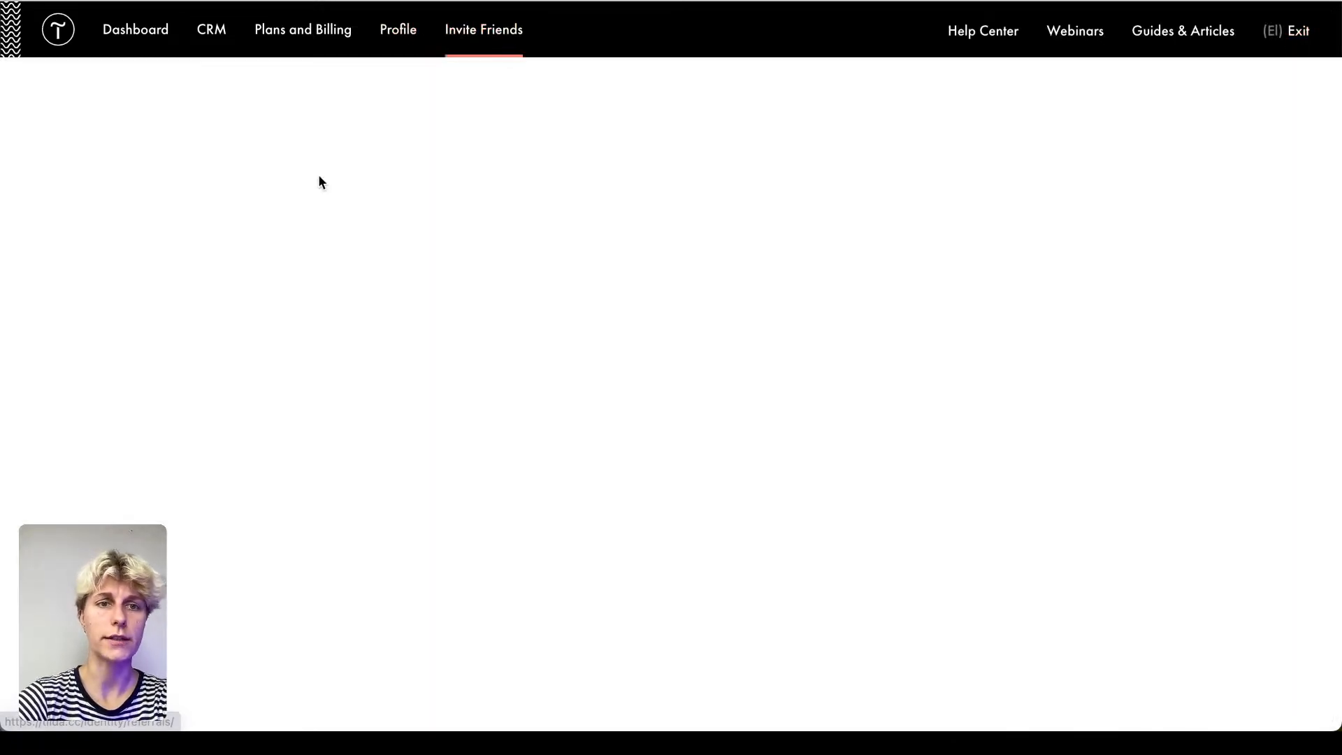
left_click(123, 42)
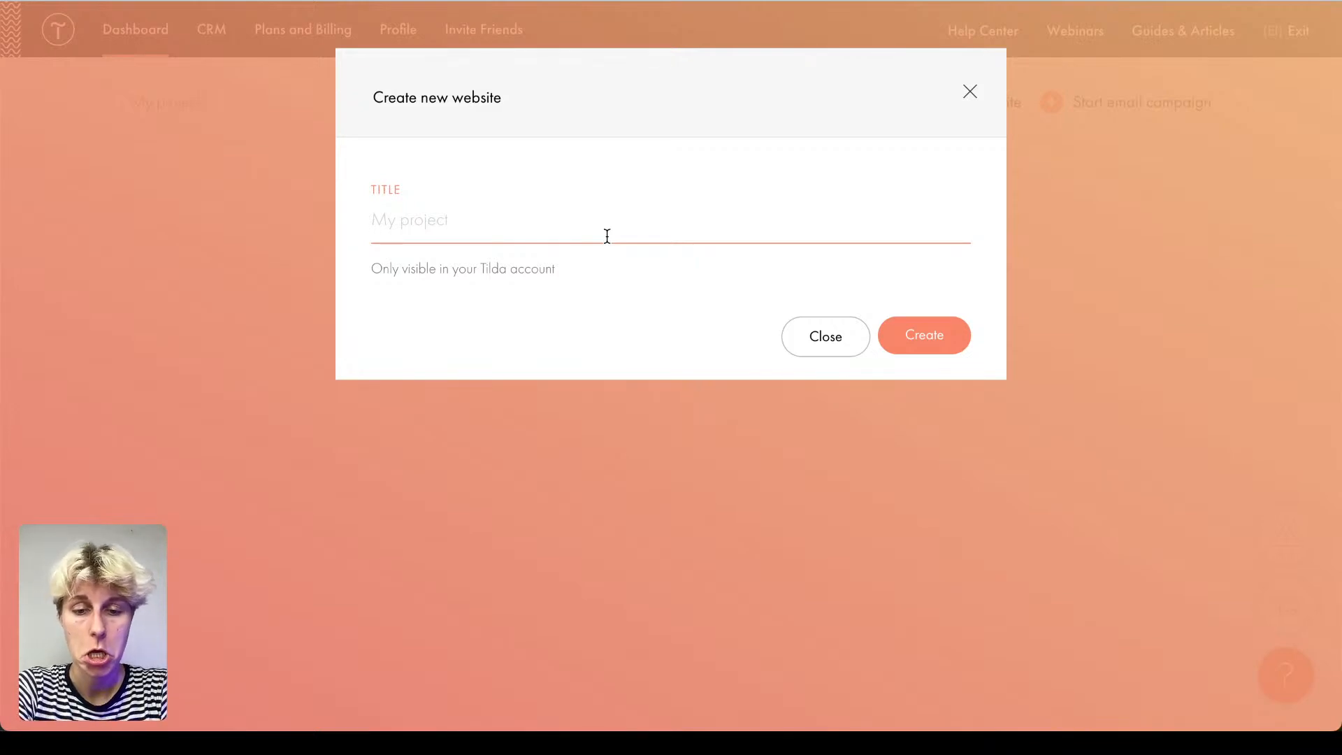
type("My")
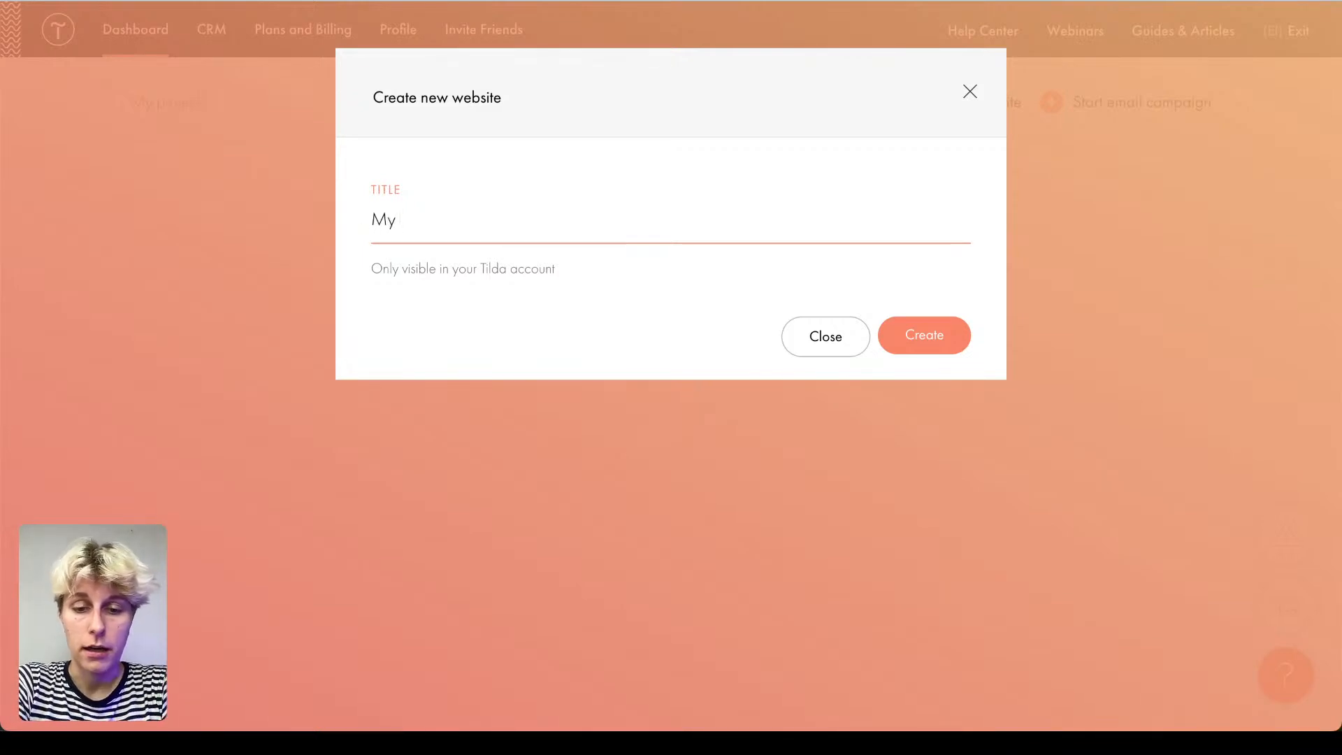
type(" Cre")
key("BackSpace")
key("BackSpace")
key("BackSpace")
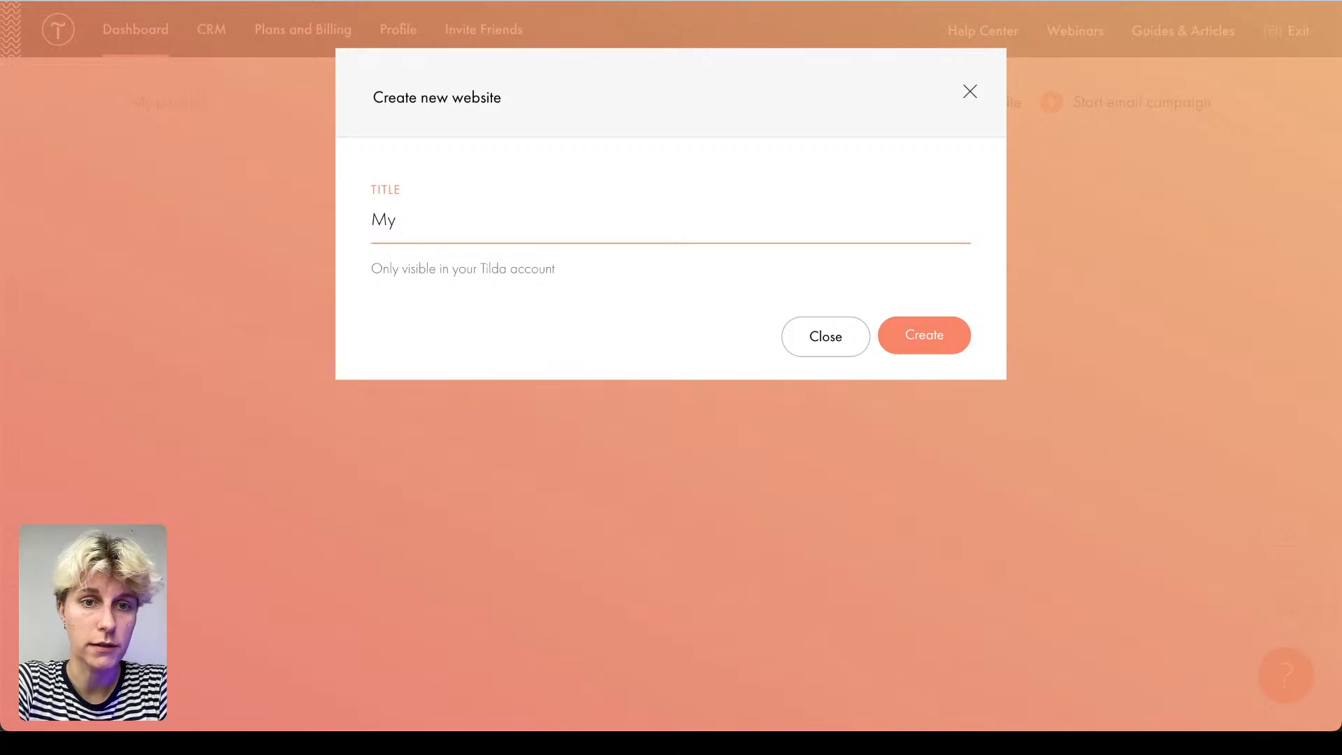
type("Stunning ")
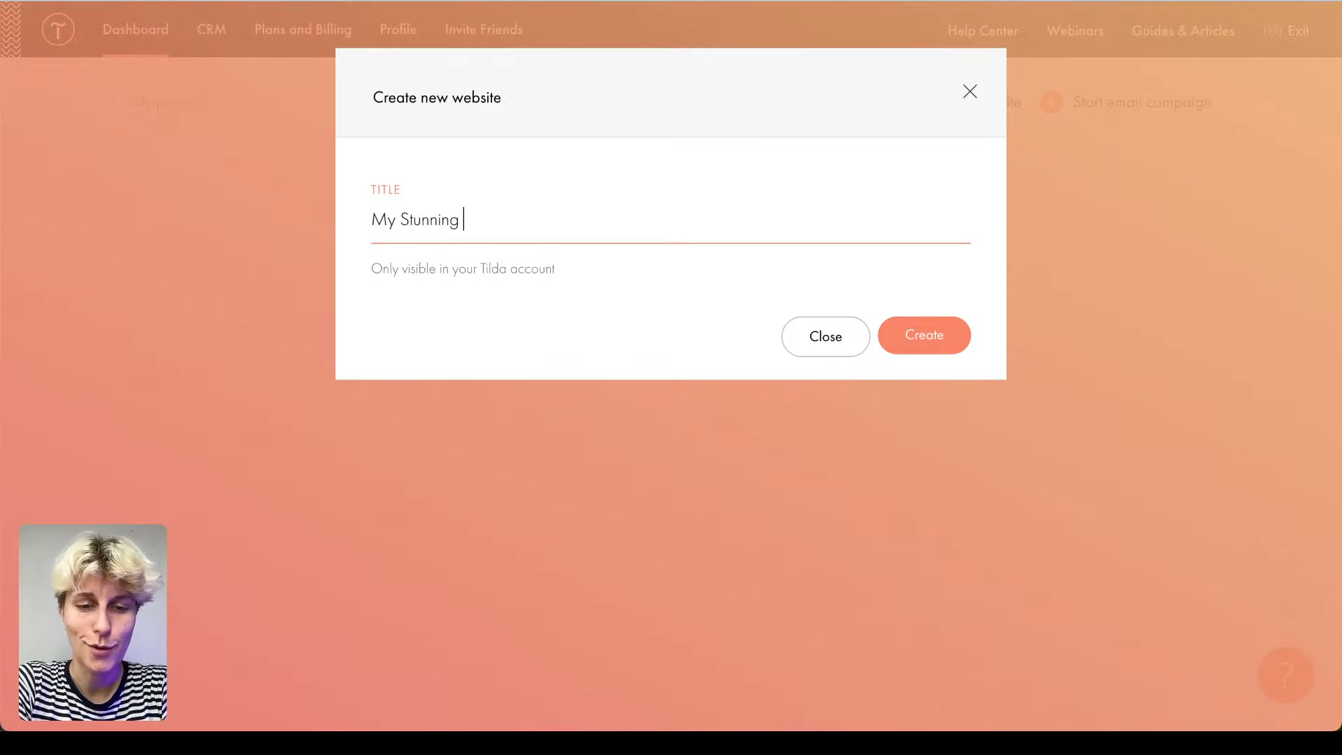
type("Website")
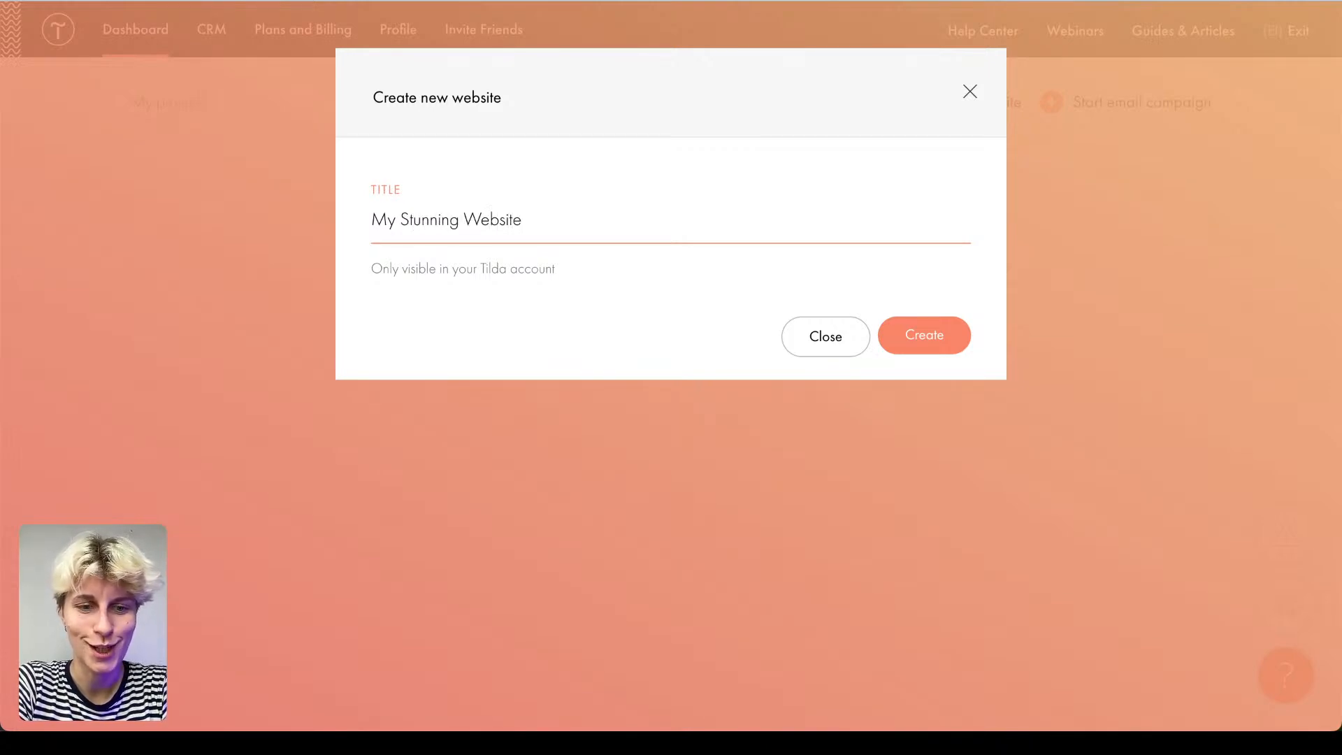
Step: Complete the title as "My Stunning Website #1", create the website and start a new page for it
type(" #1")
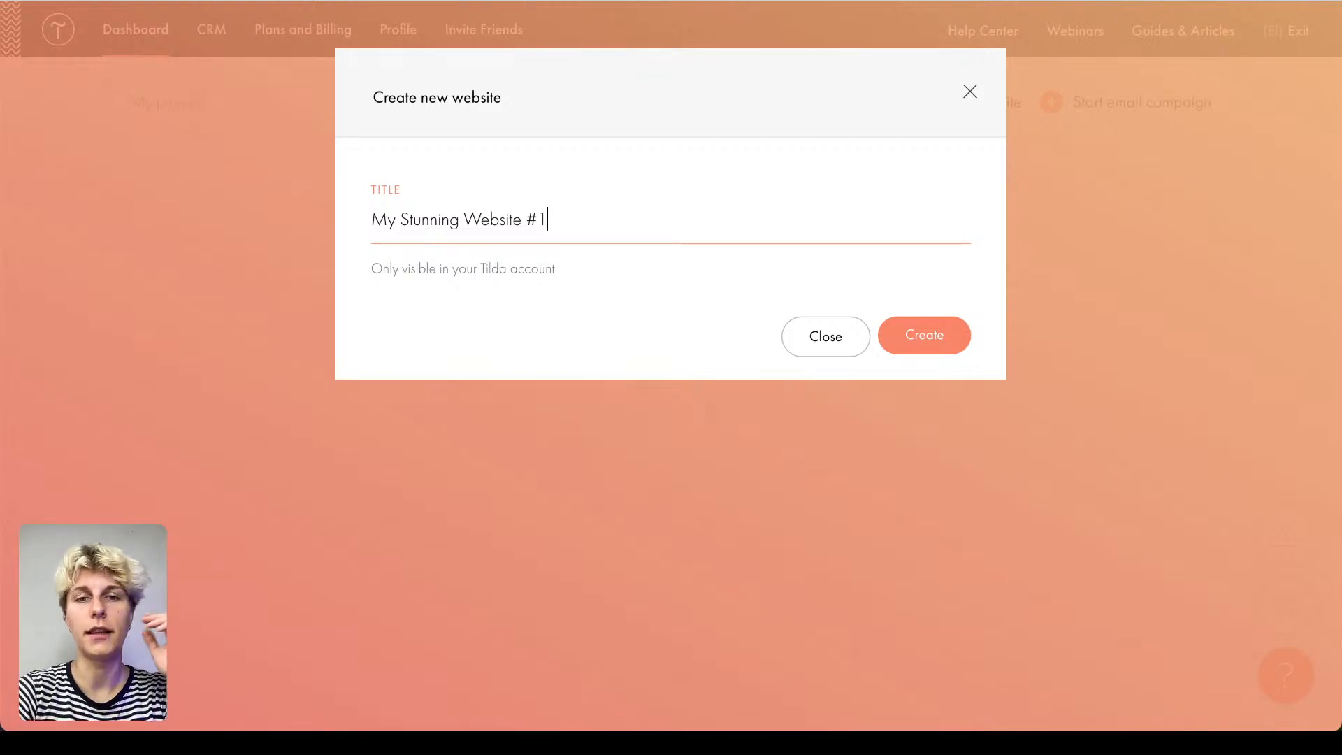
left_click(967, 348)
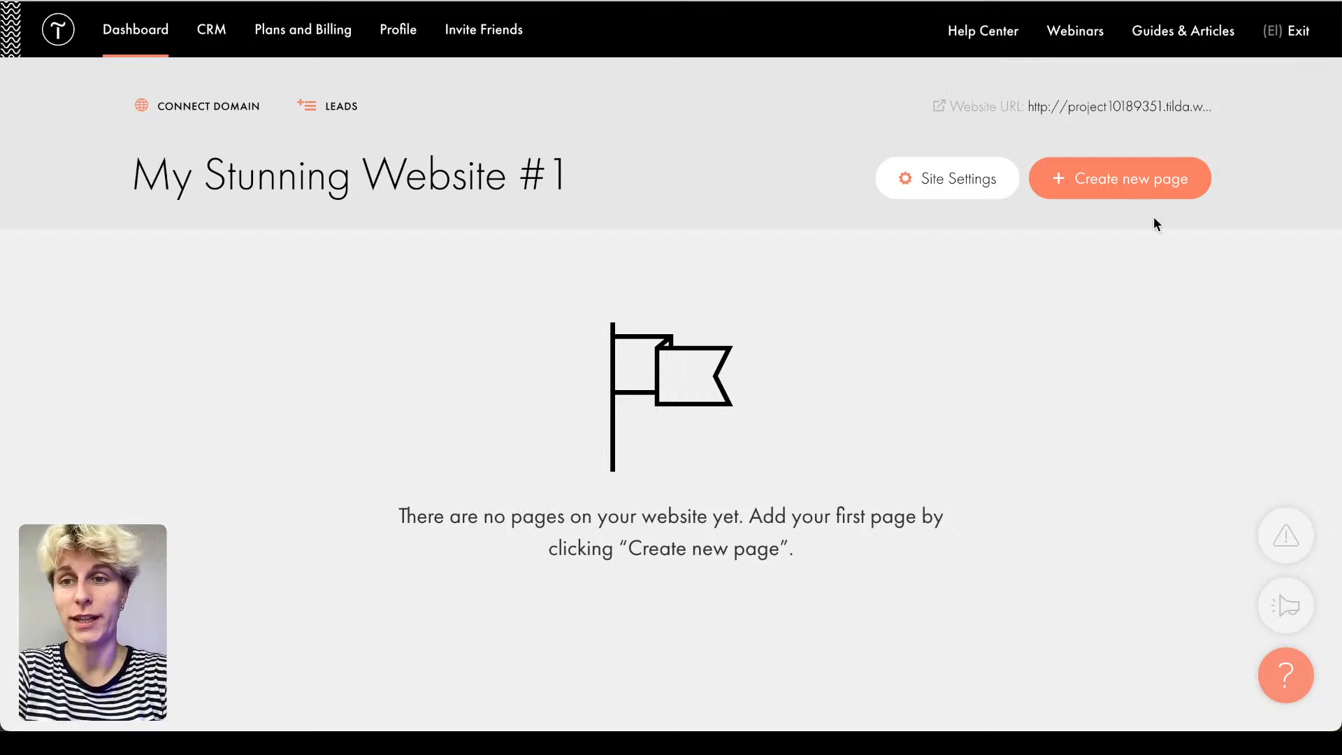
left_click(1122, 187)
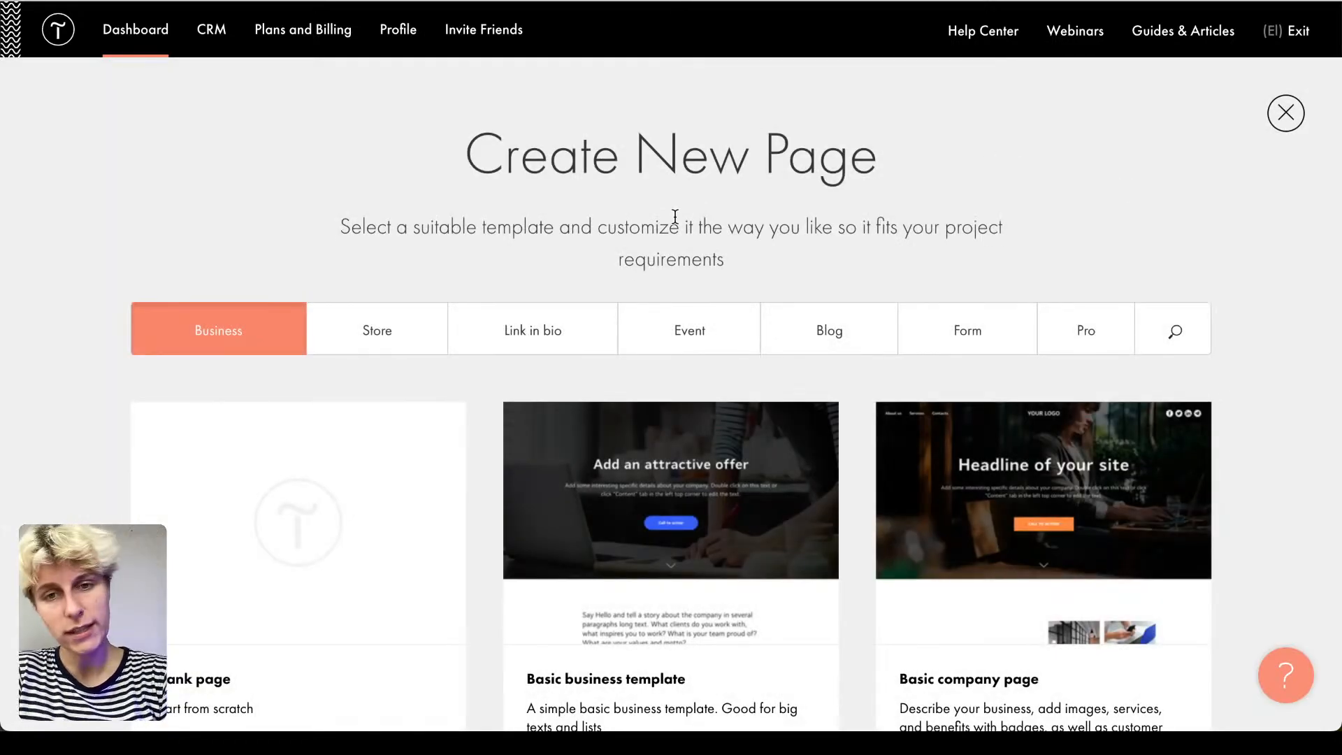
Step: Look through the Business page templates, from the blank page to the event and wedding designs, and return to the blank page option
scroll(676, 216, "down", 1)
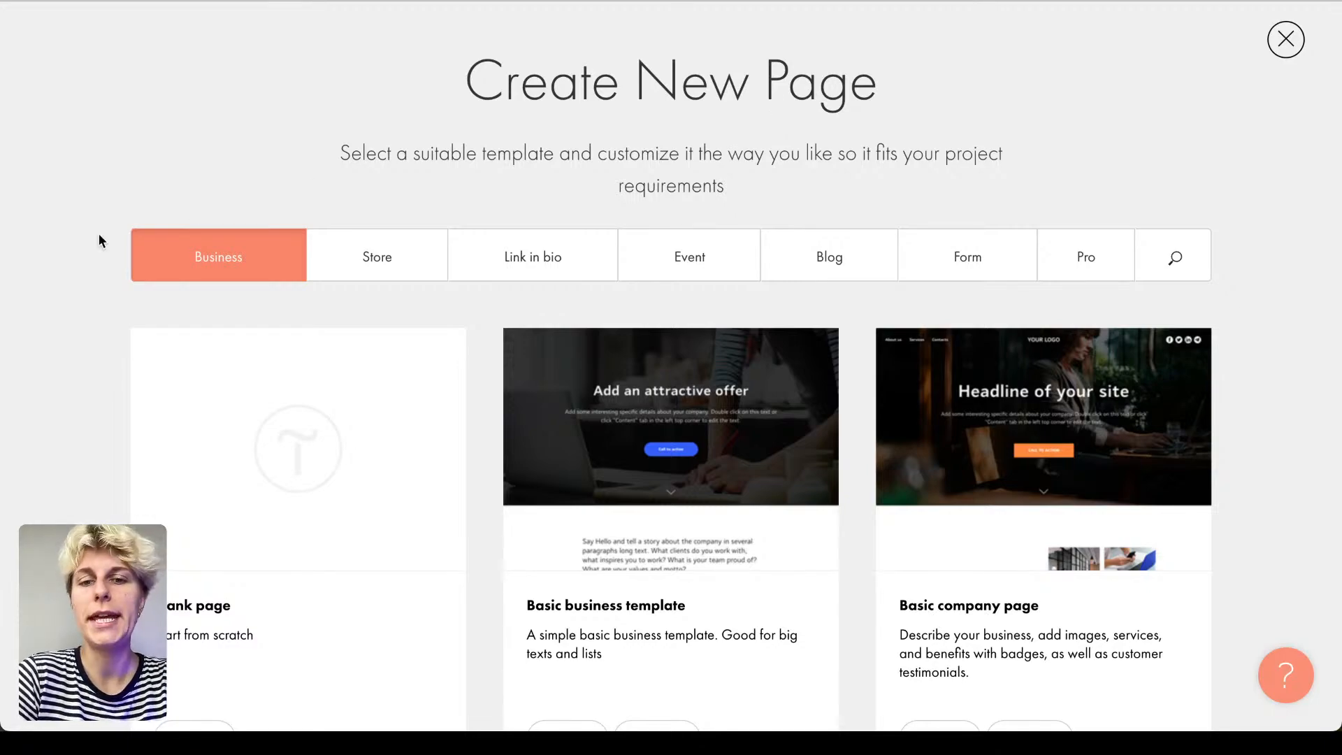
scroll(98, 235, "down", 10)
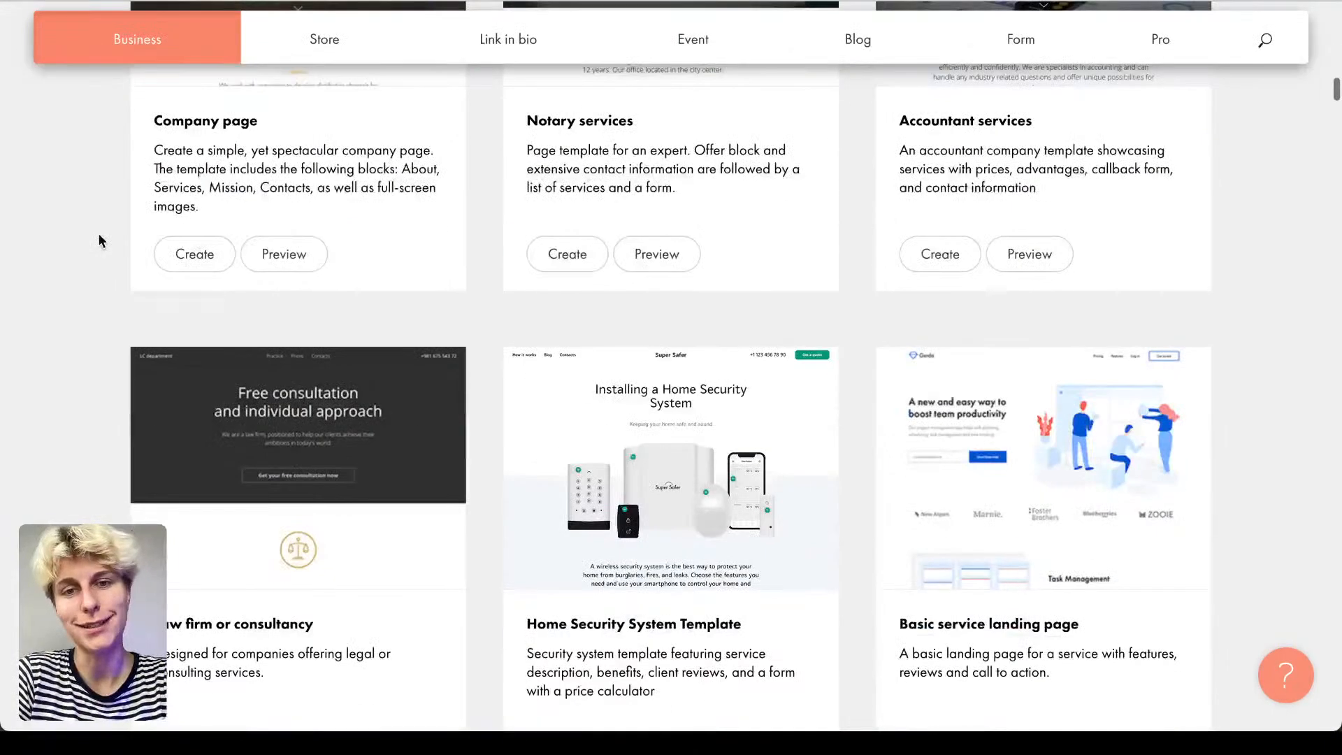
scroll(99, 234, "down", 8)
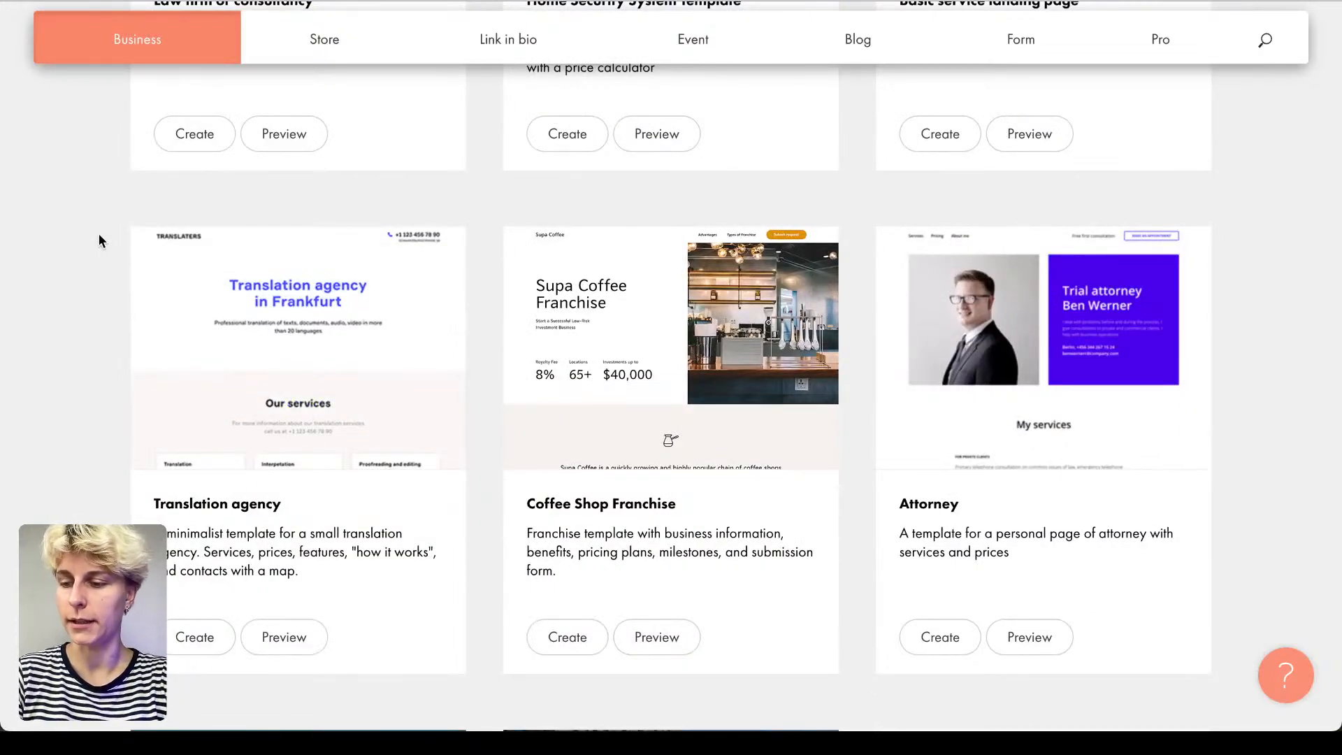
scroll(99, 233, "down", 20)
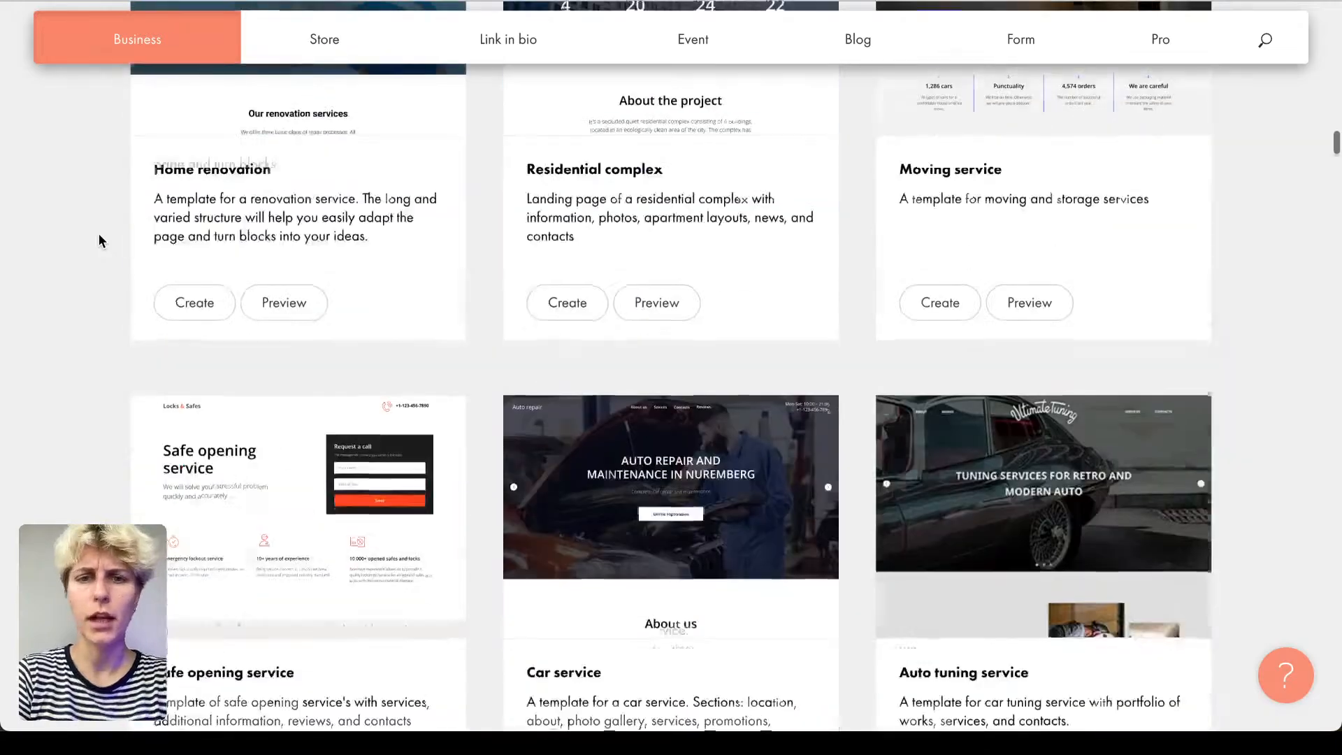
scroll(98, 235, "down", 20)
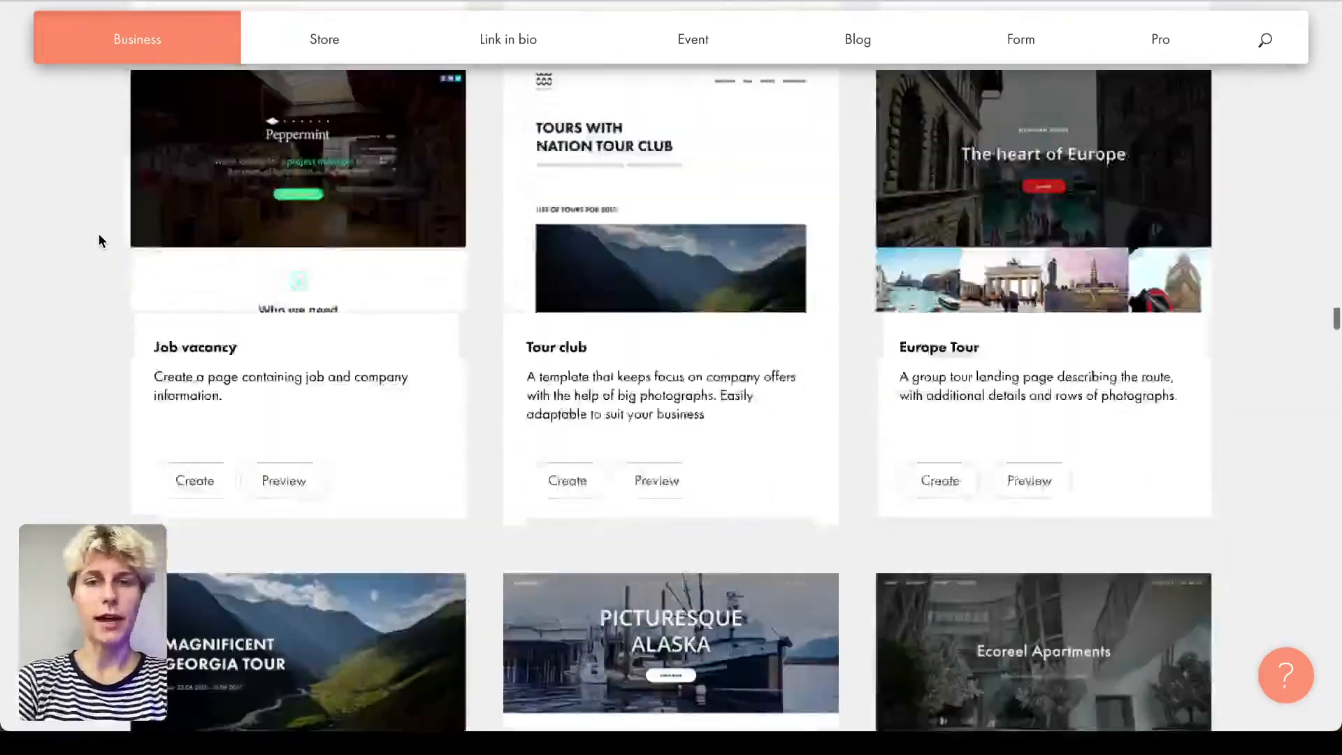
scroll(99, 234, "down", 7)
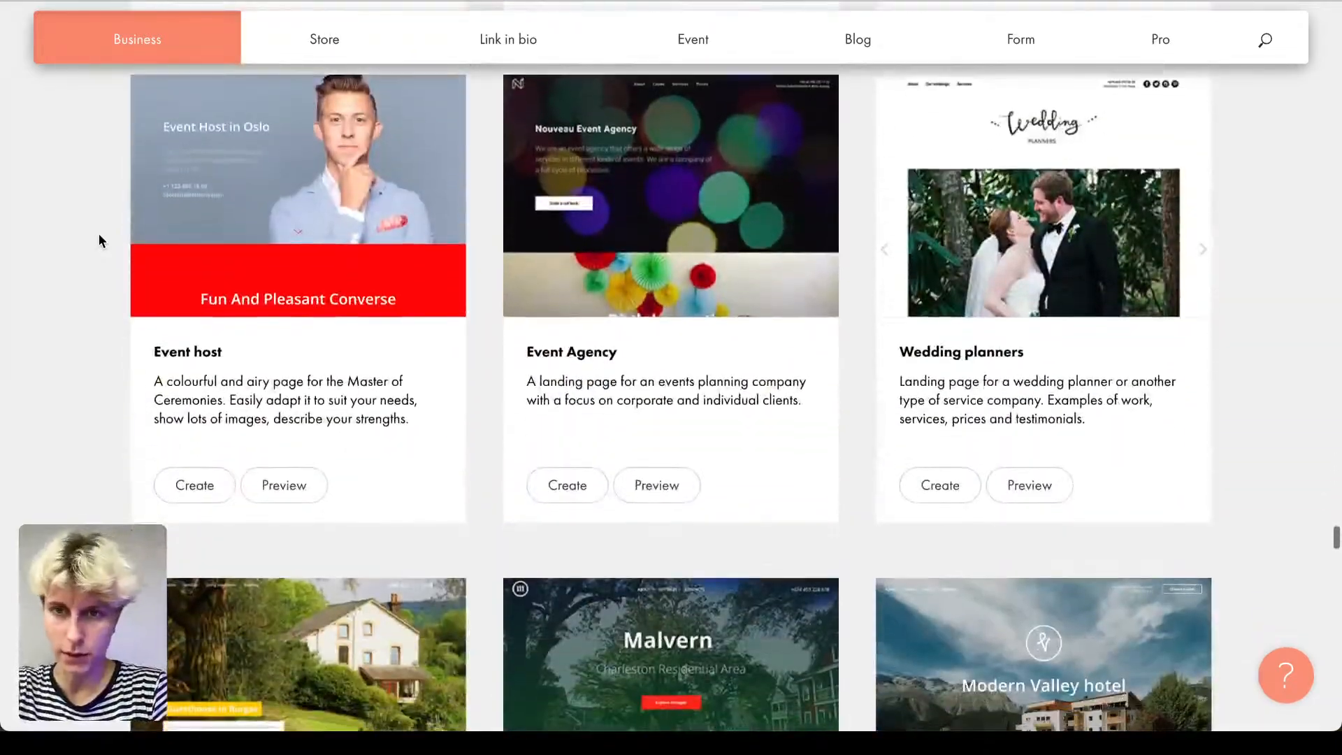
scroll(98, 233, "up", 15)
scroll(98, 235, "up", 20)
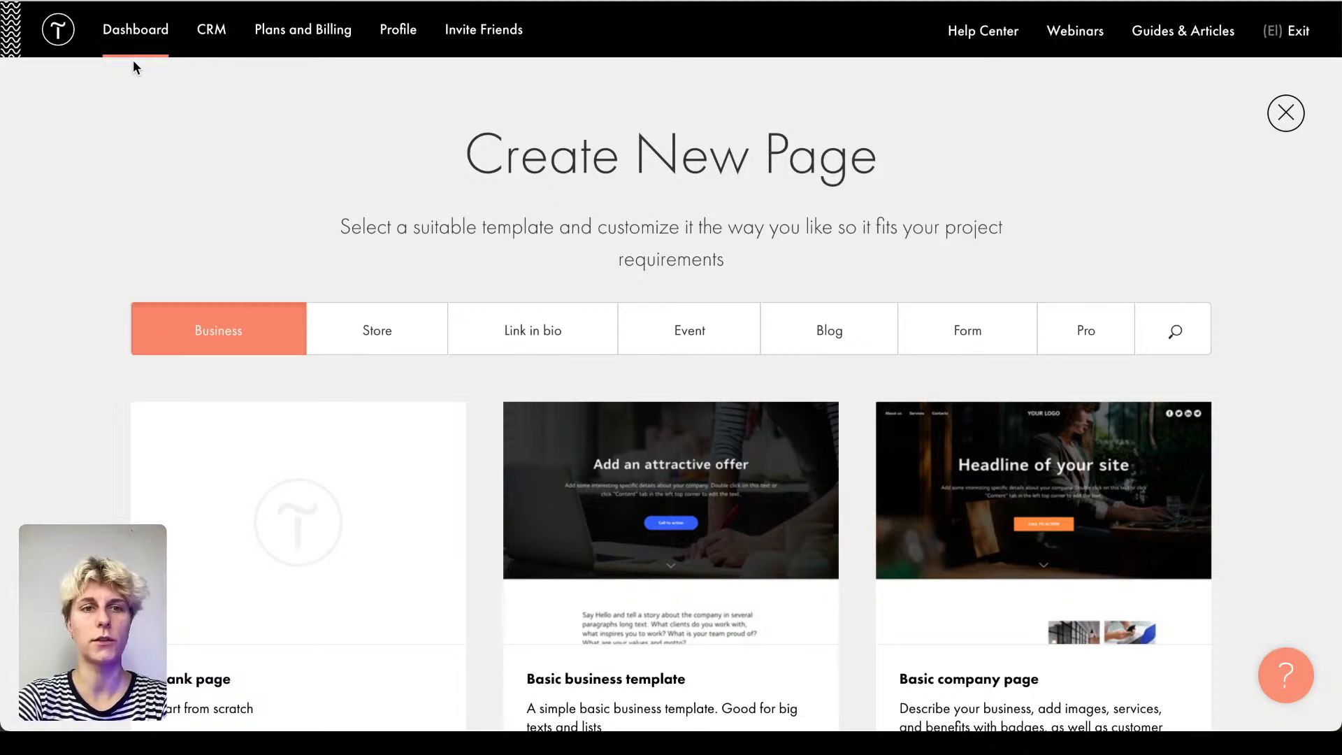
scroll(79, 266, "down", 3)
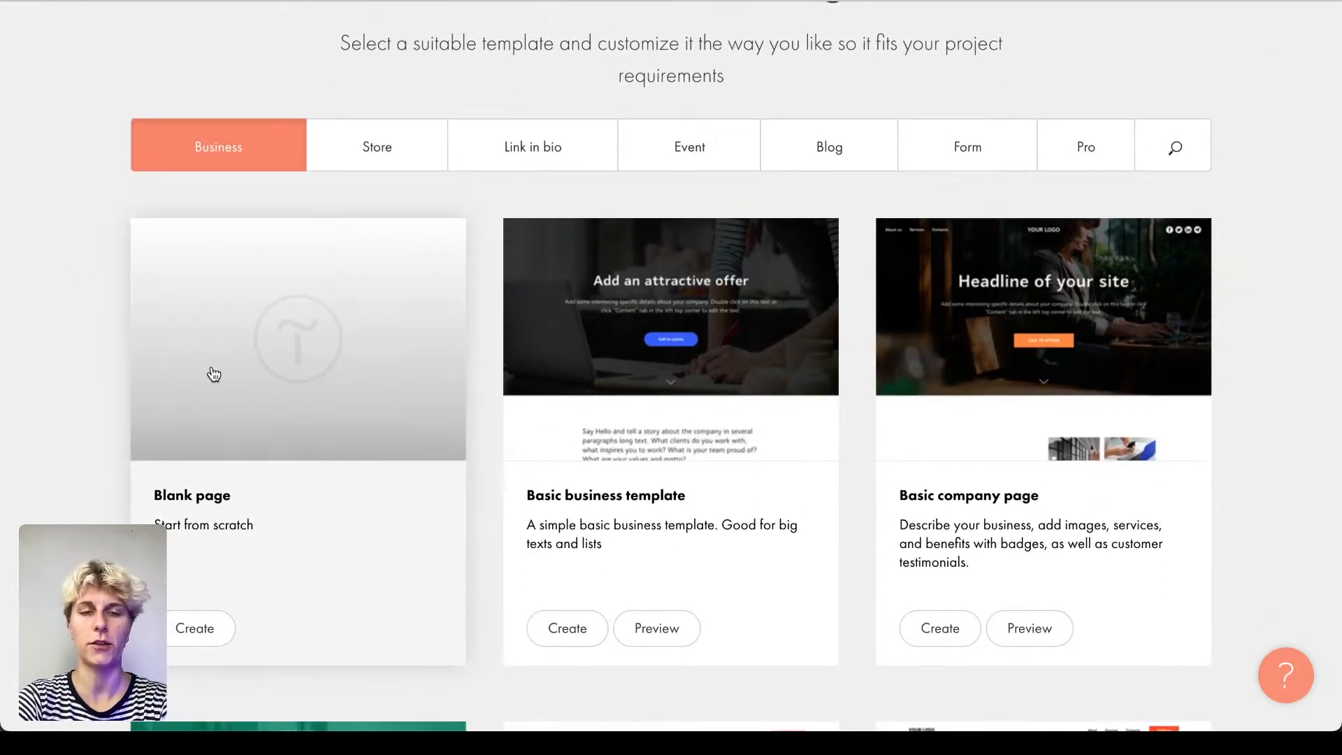
scroll(227, 400, "up", 1)
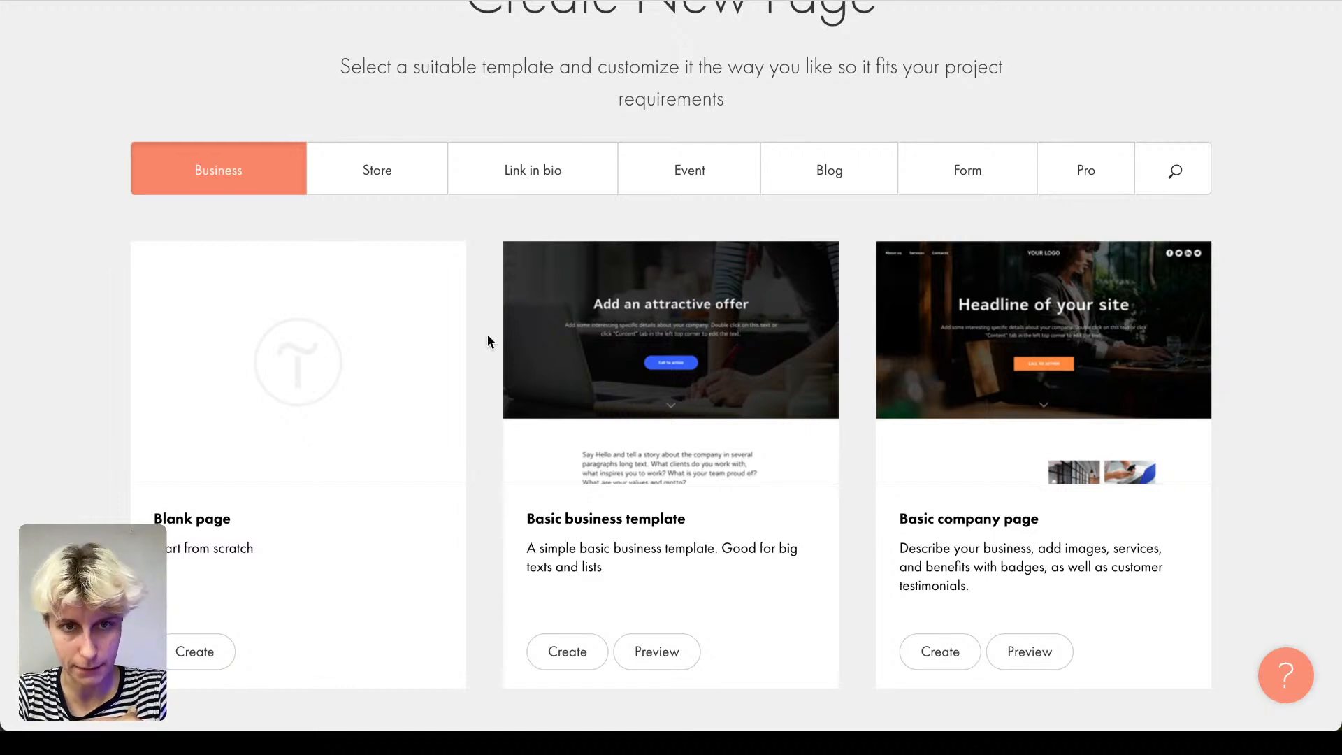
scroll(490, 284, "up", 3)
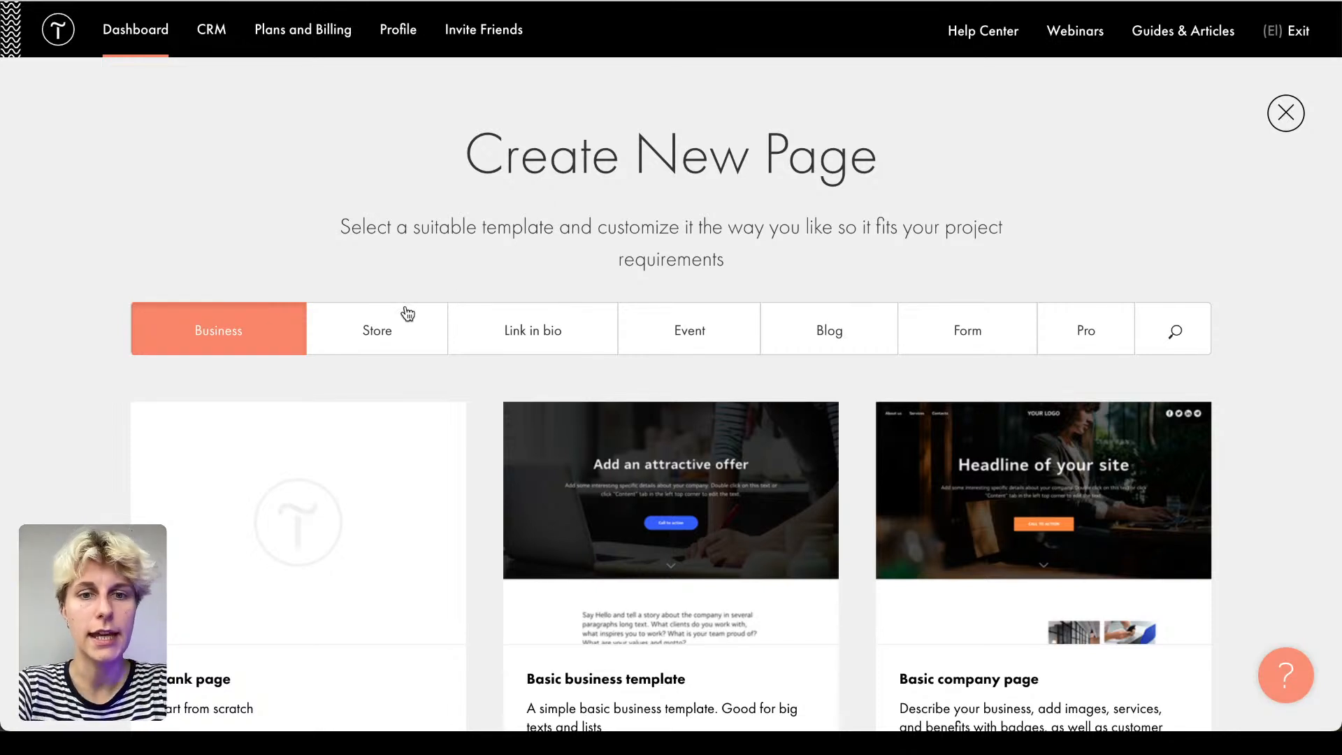
Step: Go through the Store, Link in bio, Event, Blog, Form and Pro template categories
left_click(370, 323)
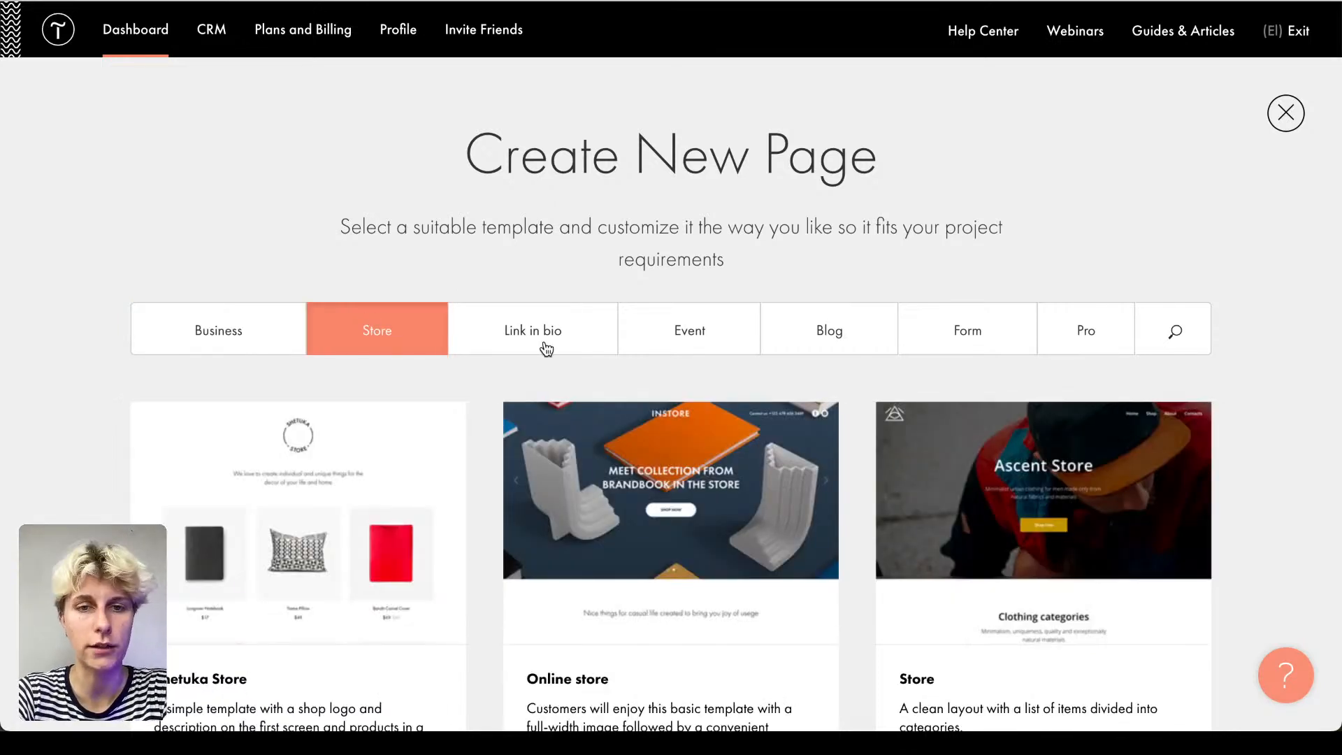
left_click(544, 347)
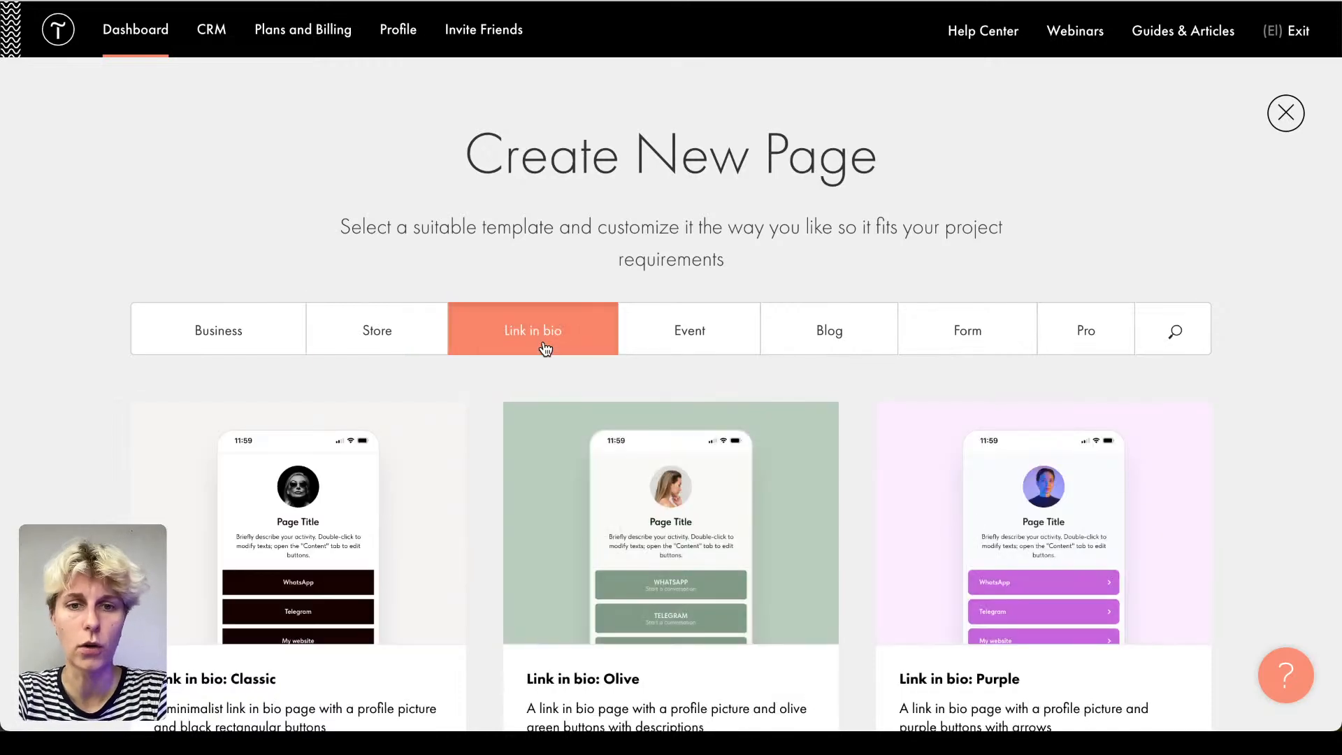
left_click(723, 348)
left_click(874, 354)
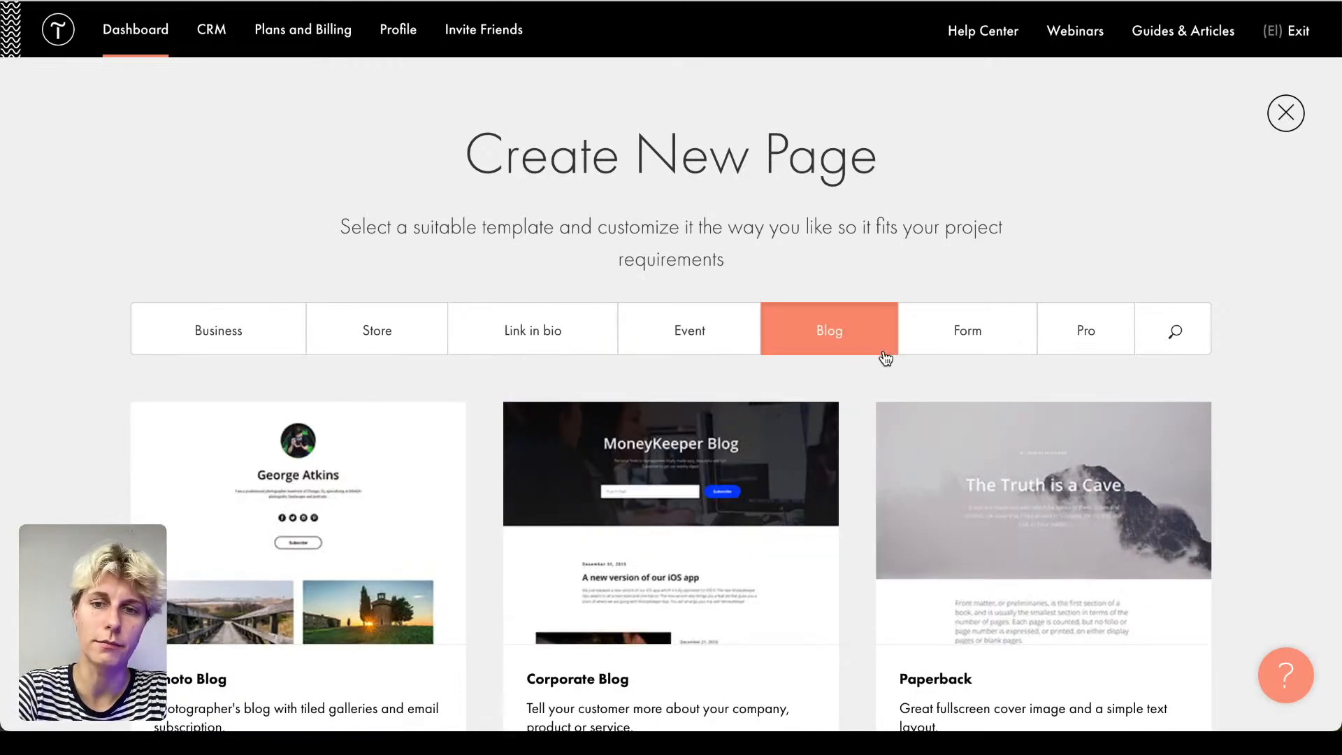
left_click(1031, 343)
left_click(1073, 343)
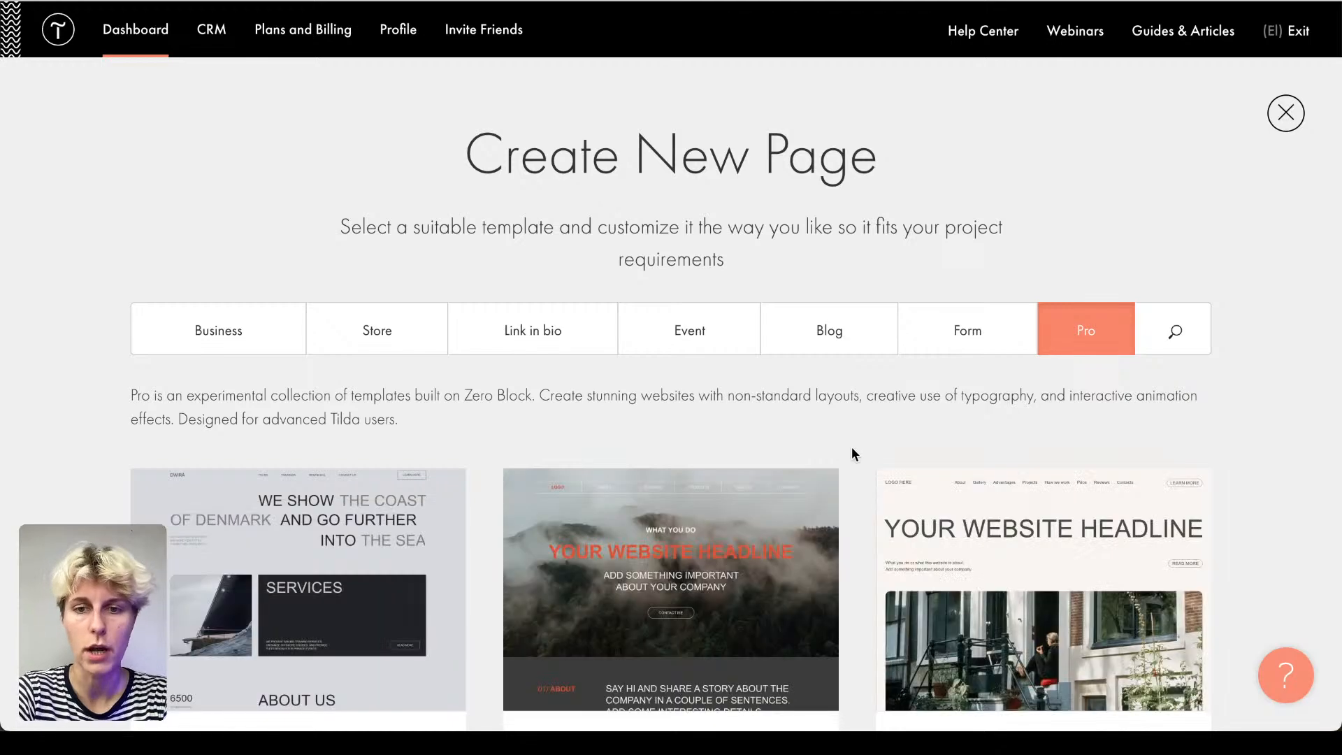
Step: Examine the Pro collection's Zero Block templates and their descriptions, from Dwira and Photolab to Grayblue and Industrial
scroll(867, 460, "down", 3)
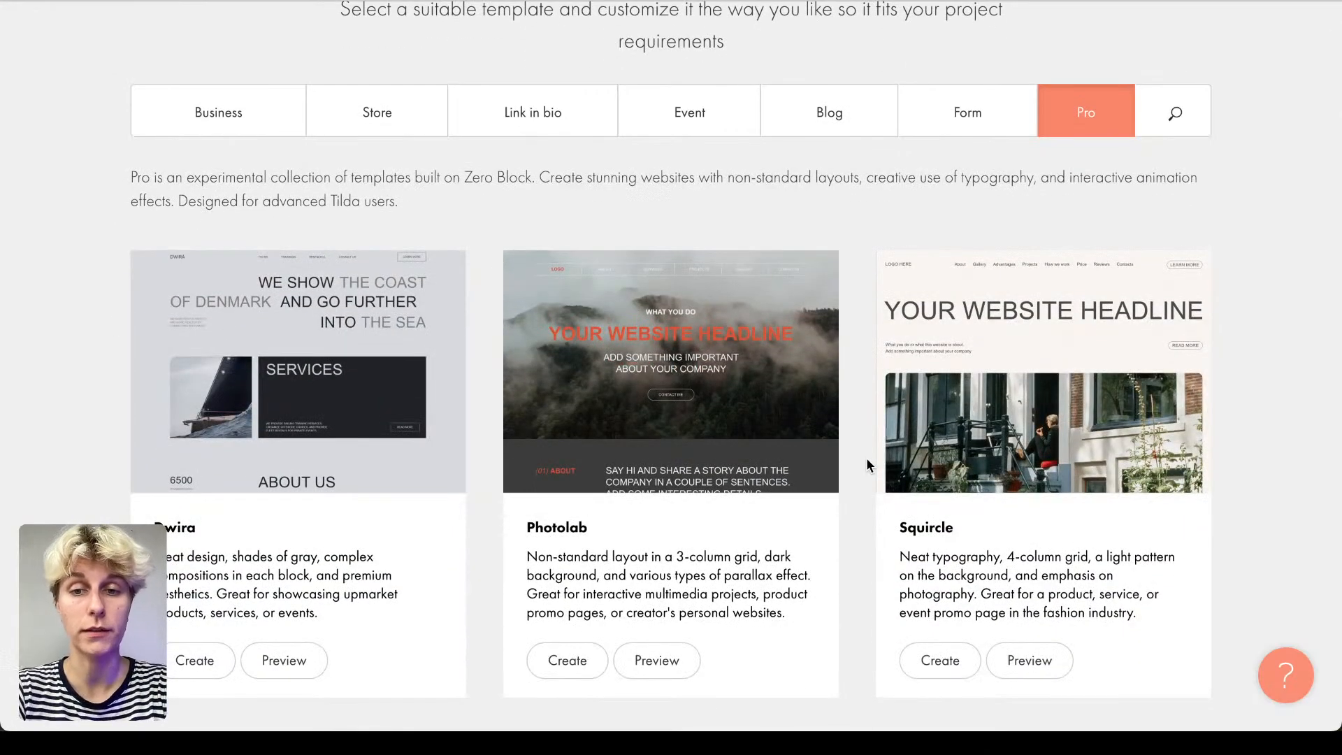
scroll(867, 465, "down", 9)
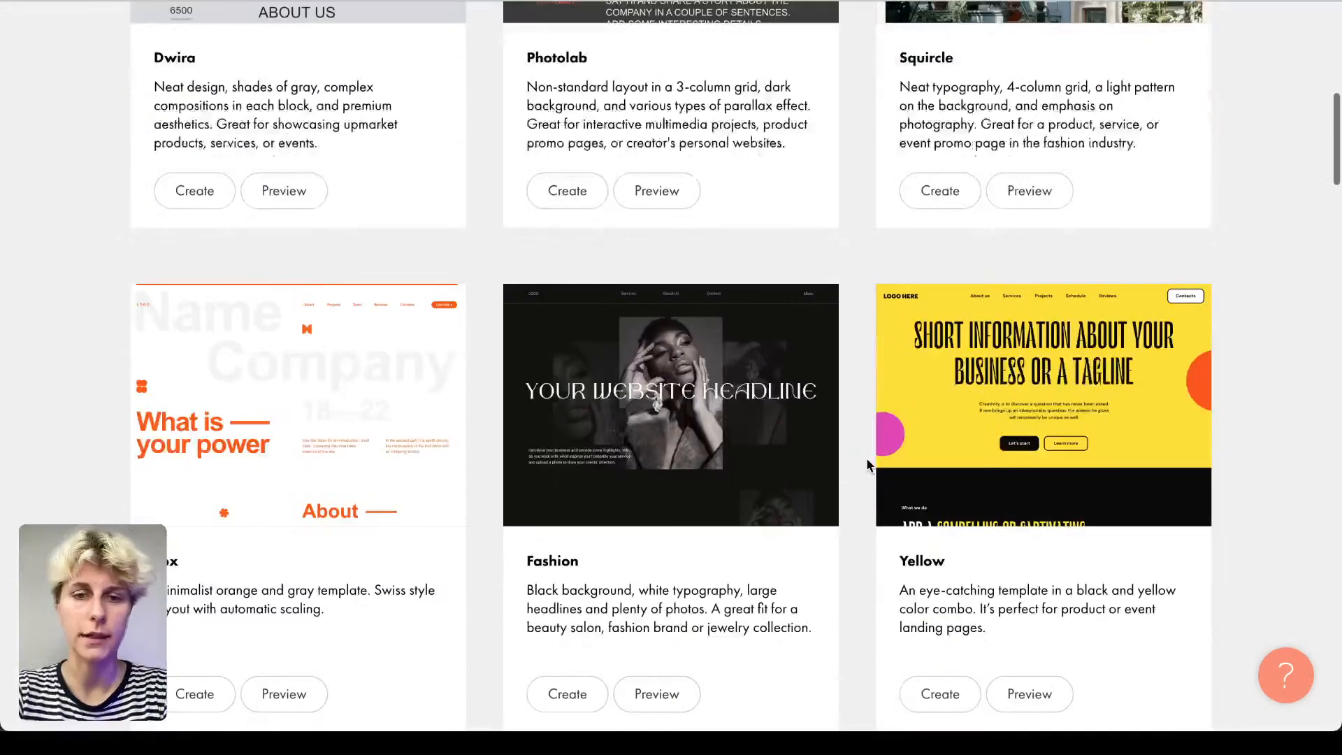
scroll(867, 465, "down", 7)
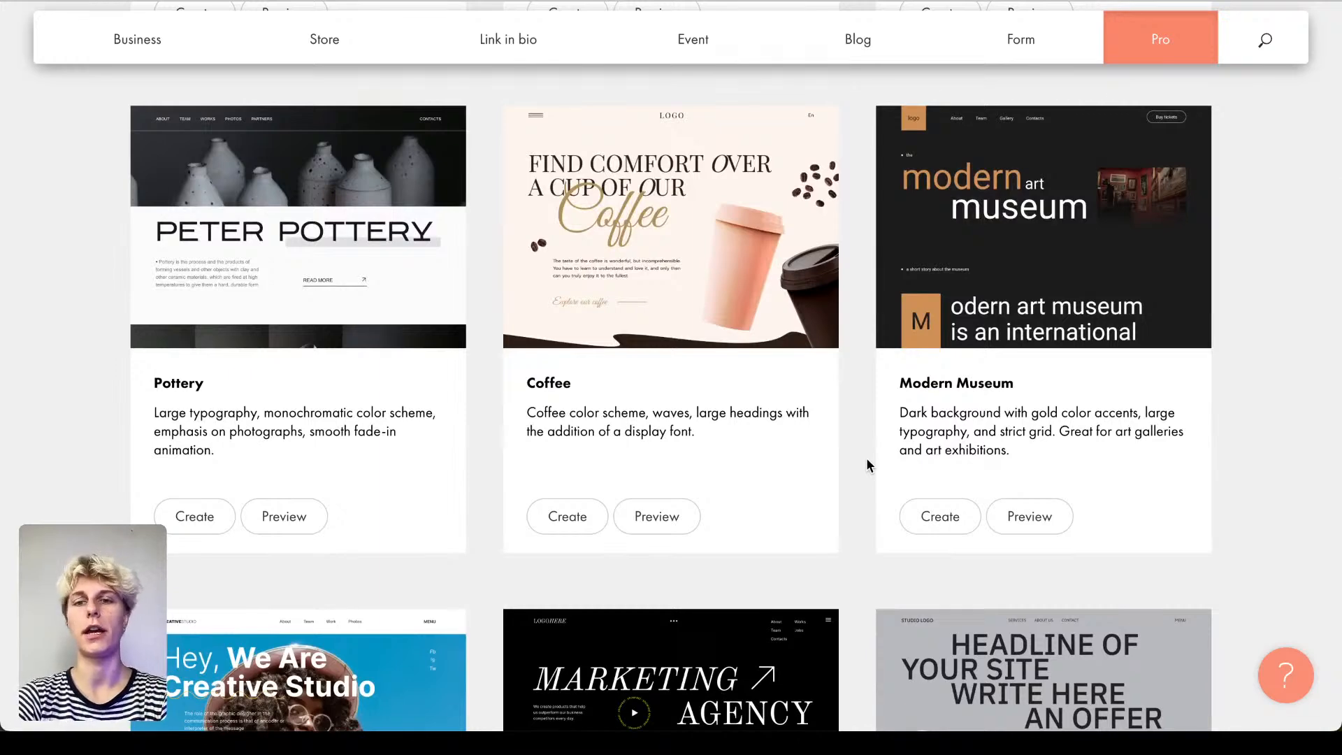
scroll(867, 459, "down", 7)
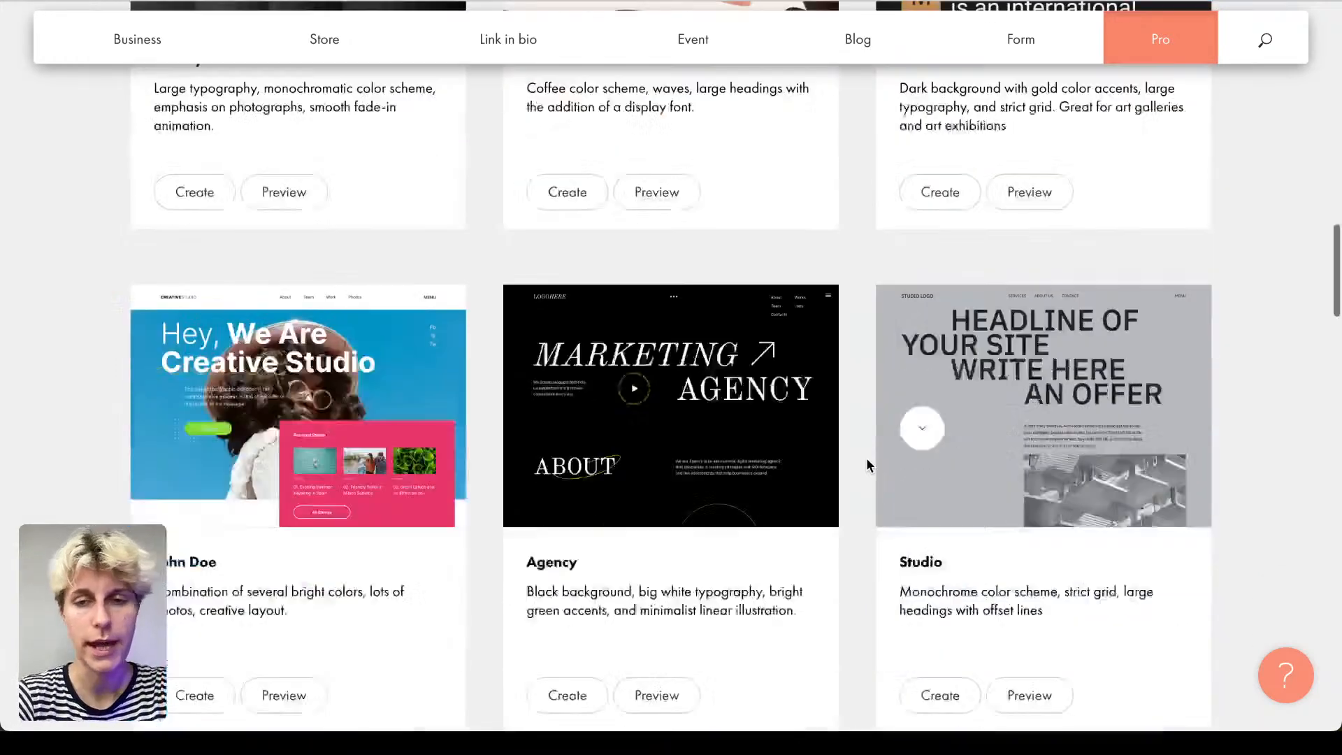
scroll(866, 459, "down", 7)
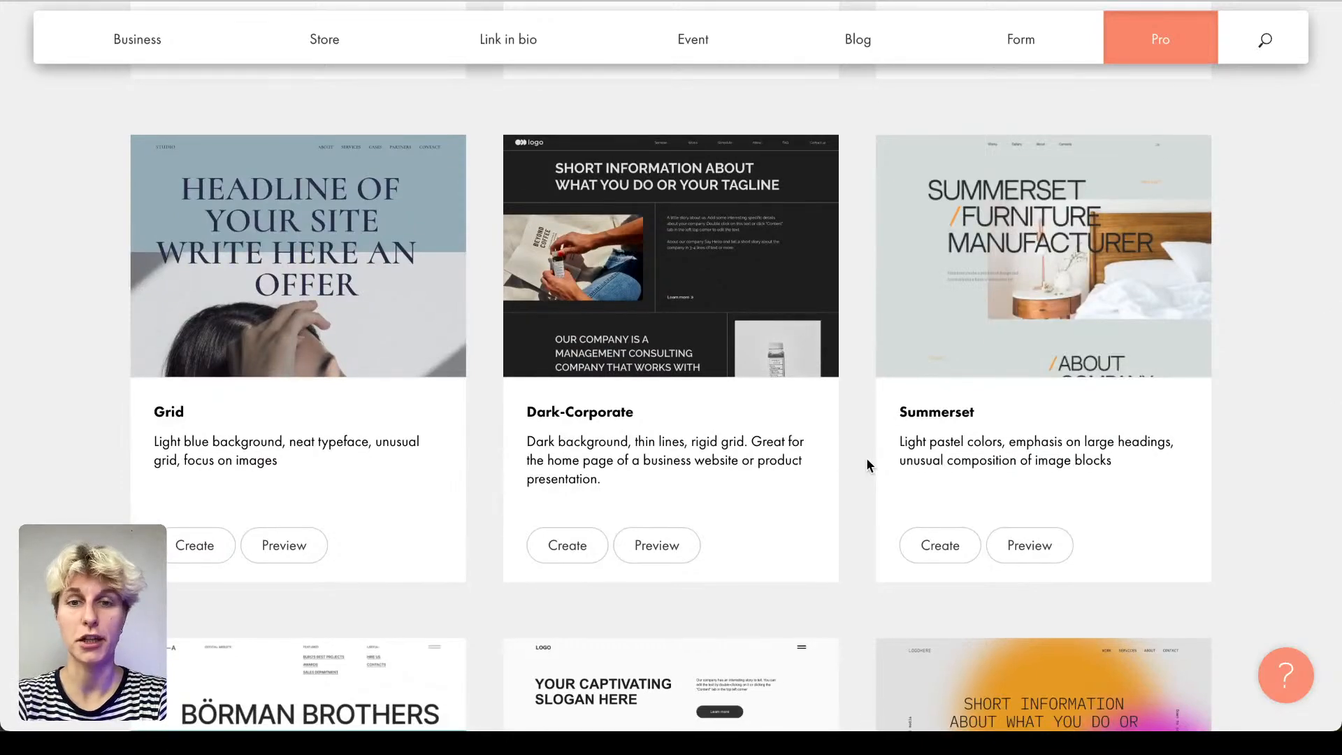
scroll(866, 457, "down", 5)
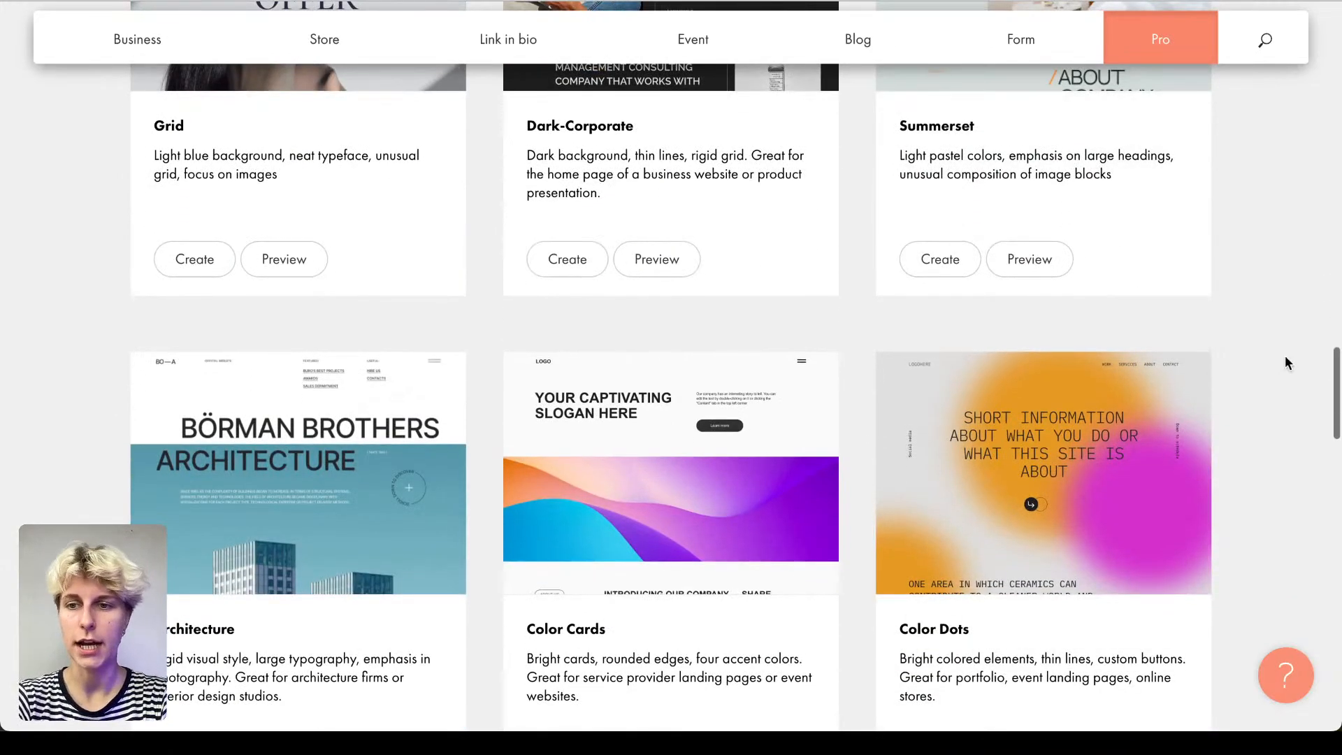
scroll(1230, 432, "down", 6)
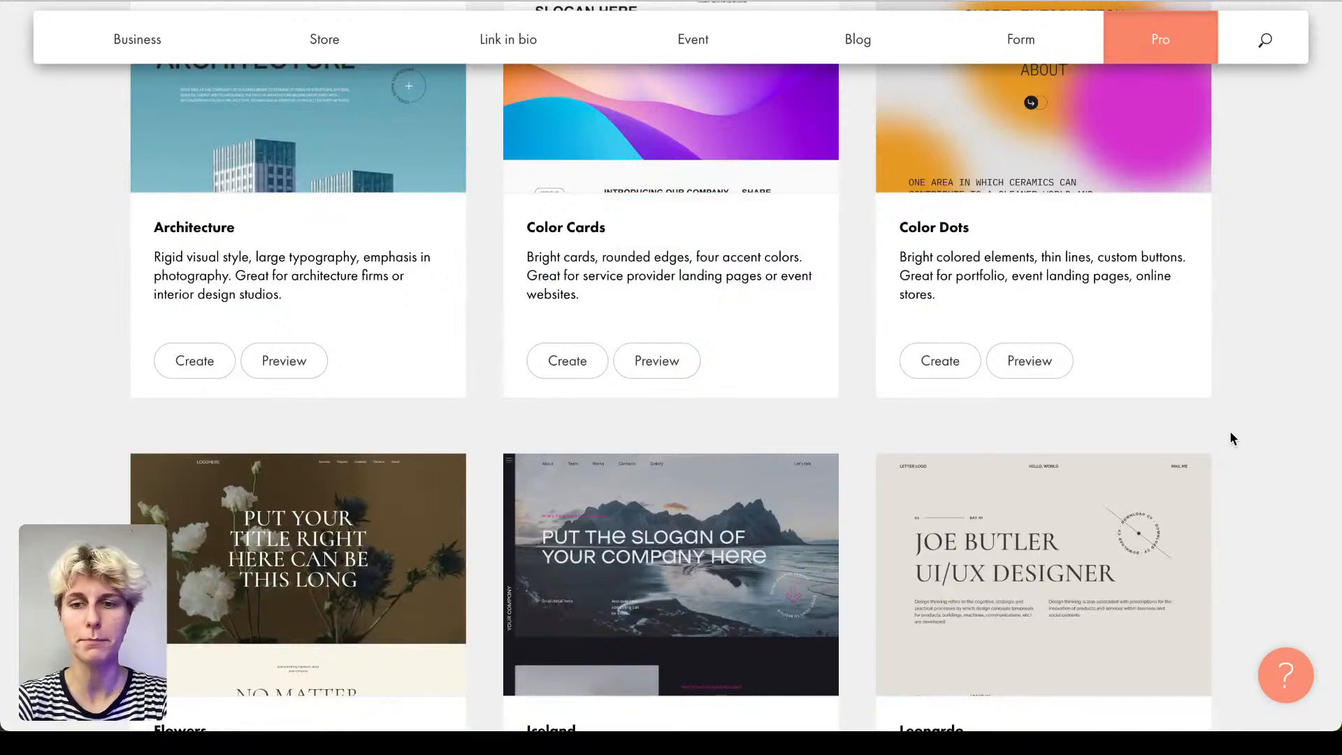
scroll(1231, 433, "down", 6)
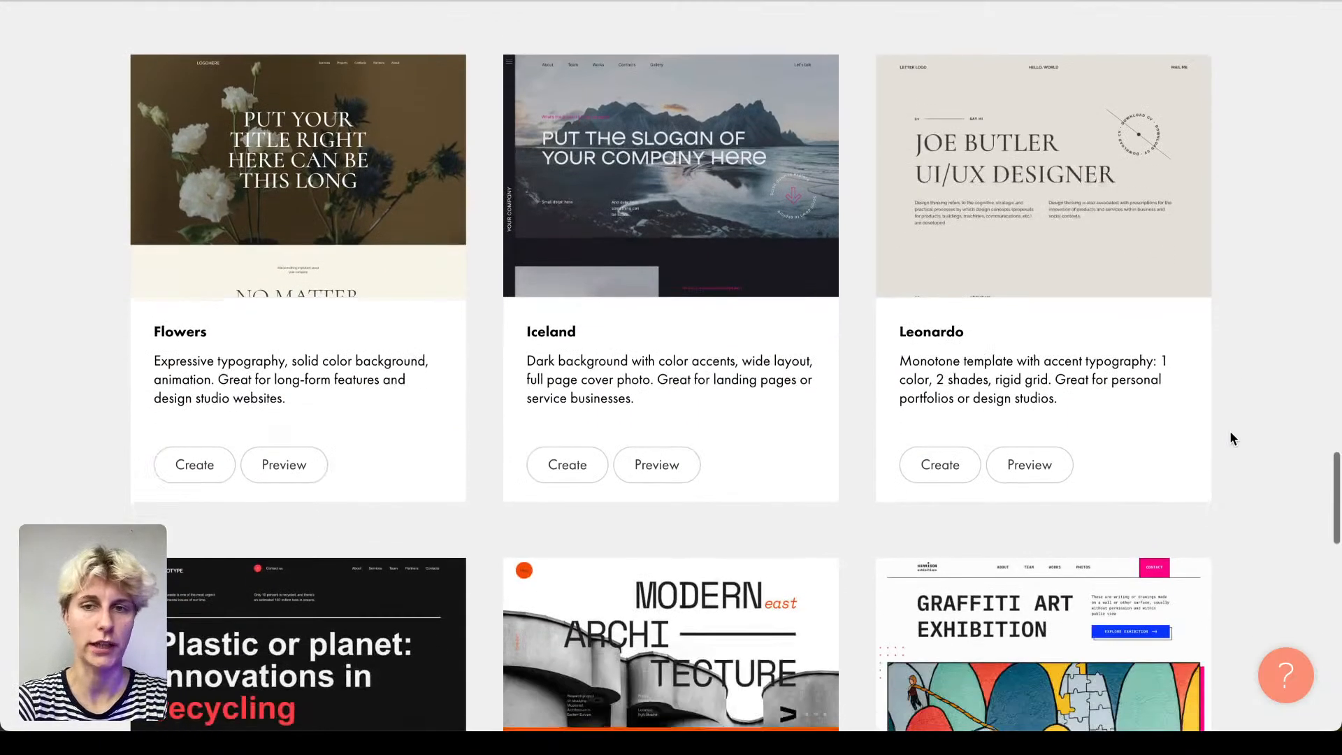
scroll(1230, 439, "down", 1)
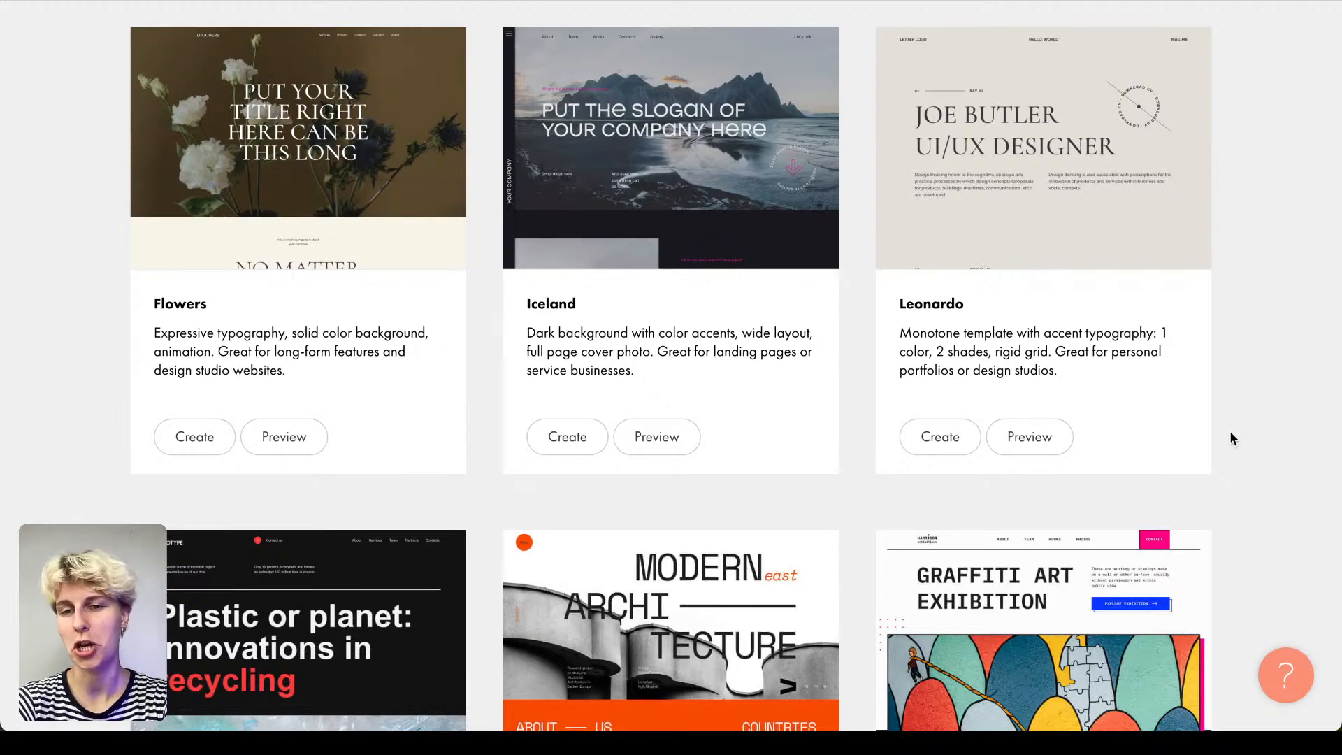
scroll(1232, 439, "down", 9)
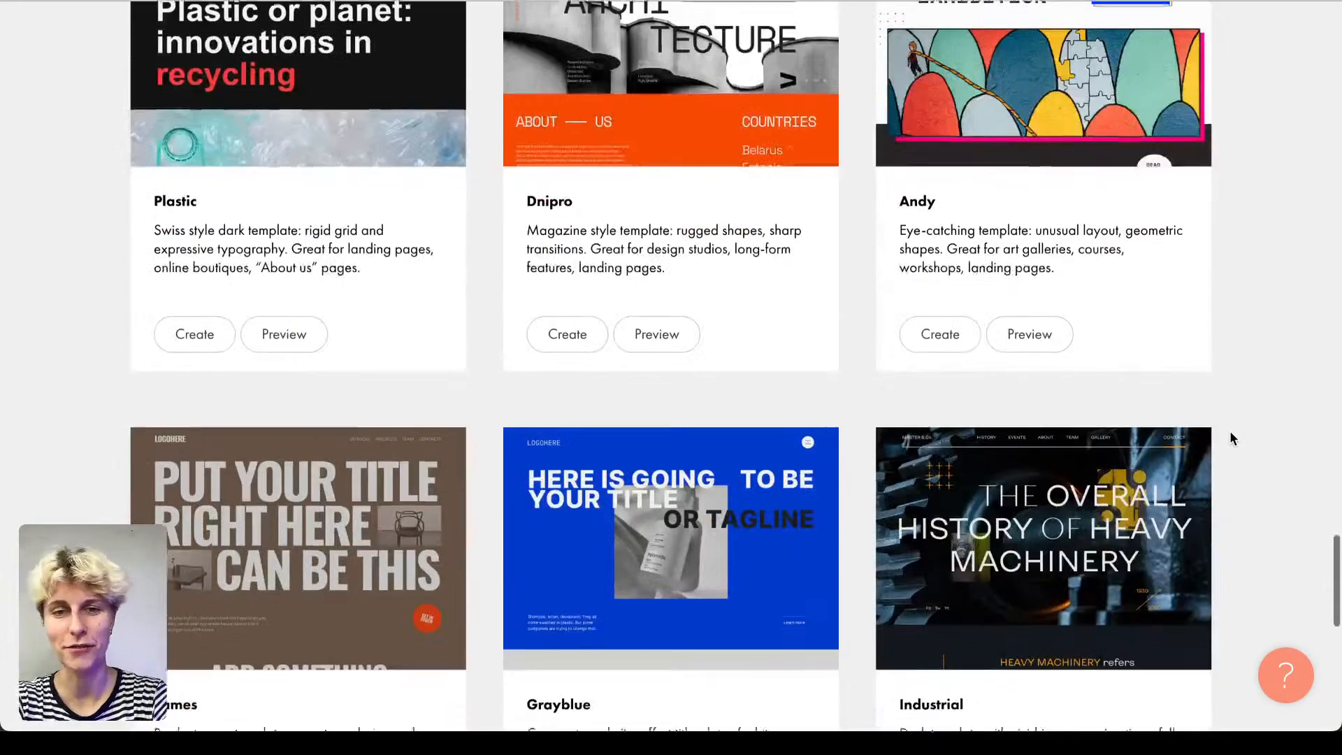
scroll(1233, 439, "down", 20)
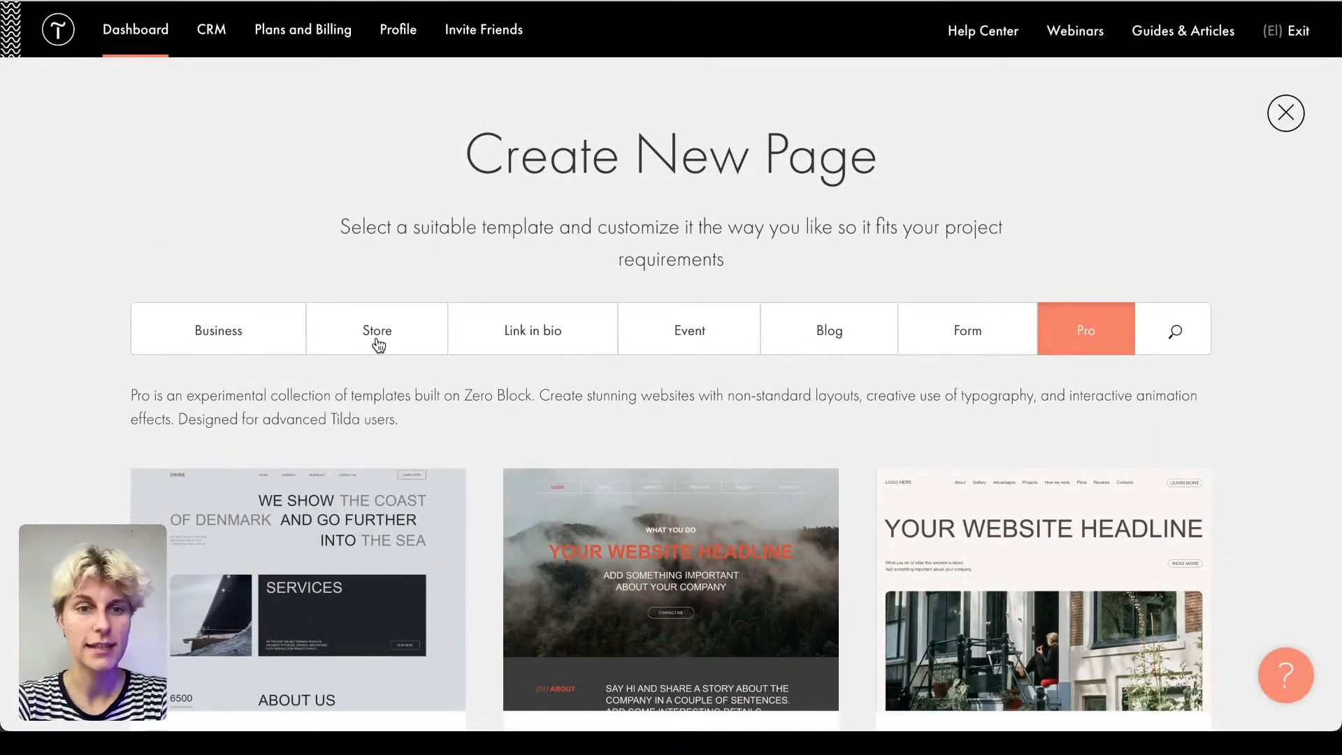
Step: Check the Store templates and the empty template search, and return to the Business category
left_click(378, 346)
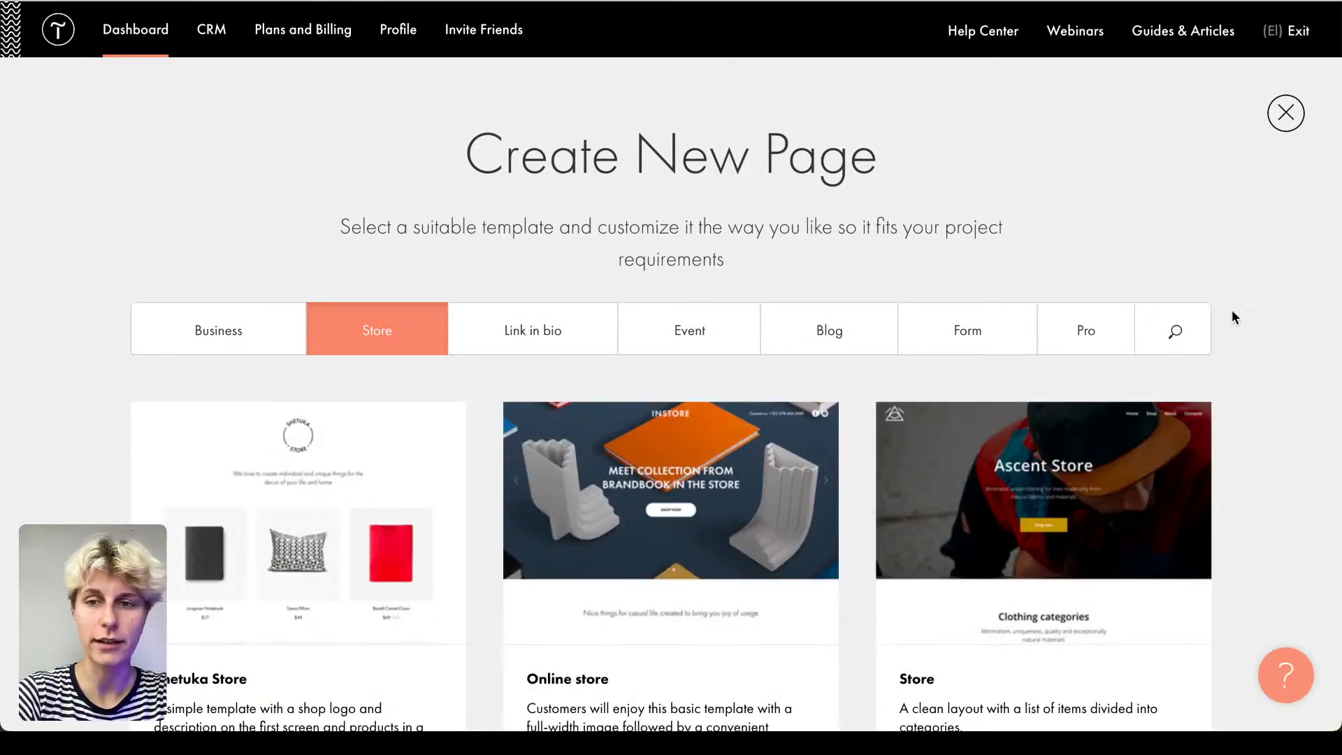
left_click(1176, 328)
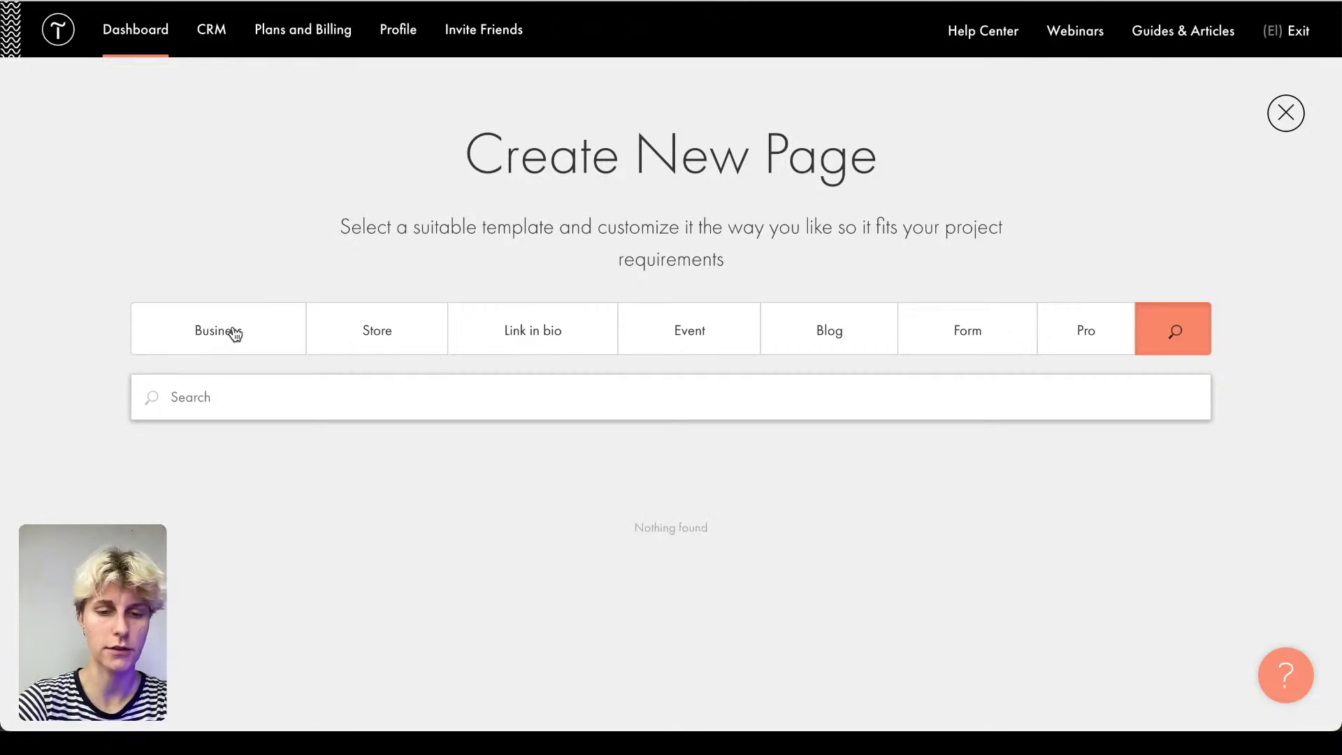
left_click(234, 332)
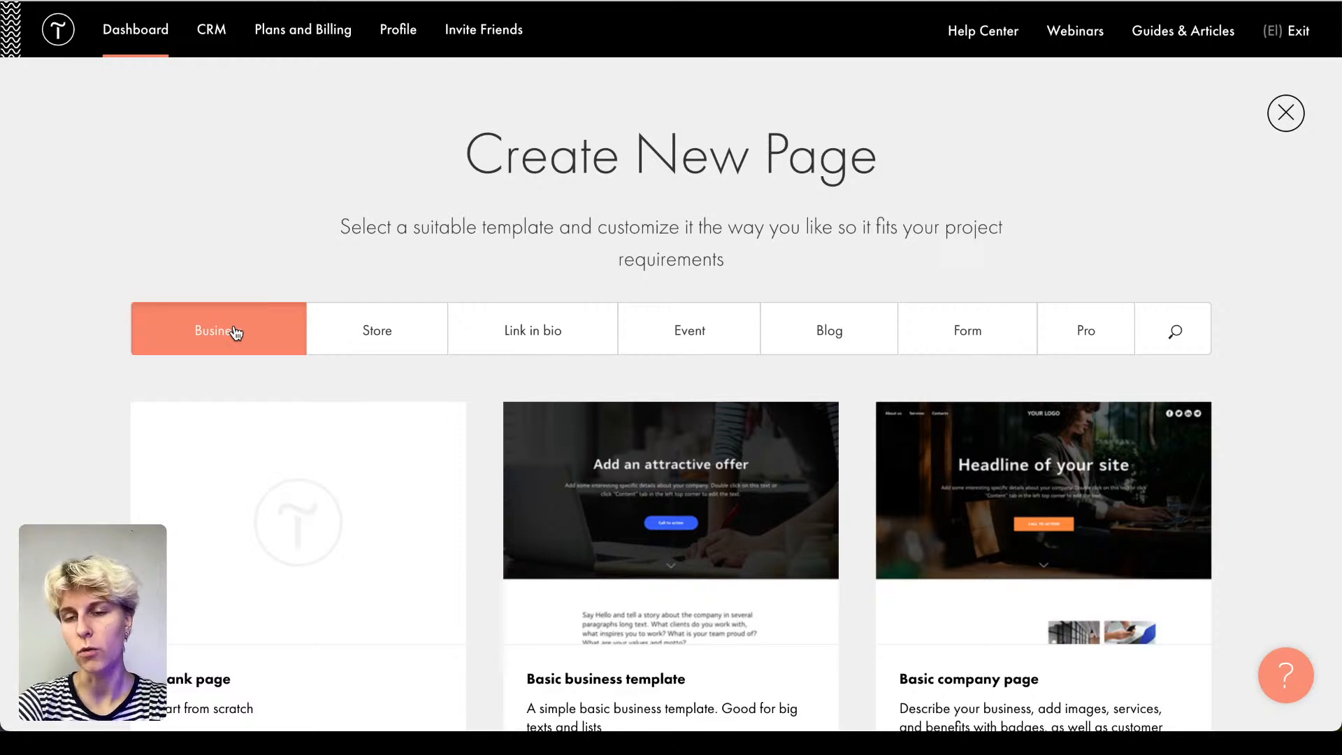
Step: Search the page templates for "weddin" and look over the matching designs
left_click(1175, 335)
type("wed")
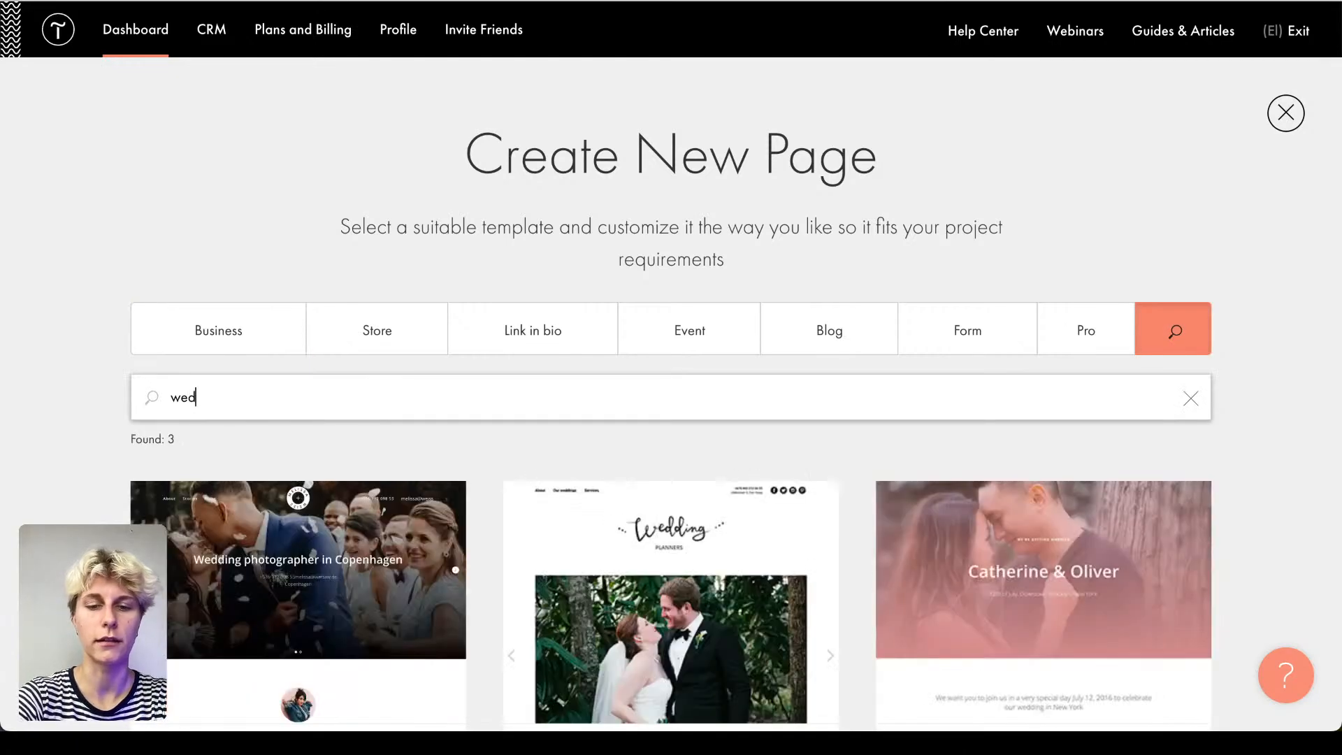
type("din")
scroll(114, 381, "down", 2)
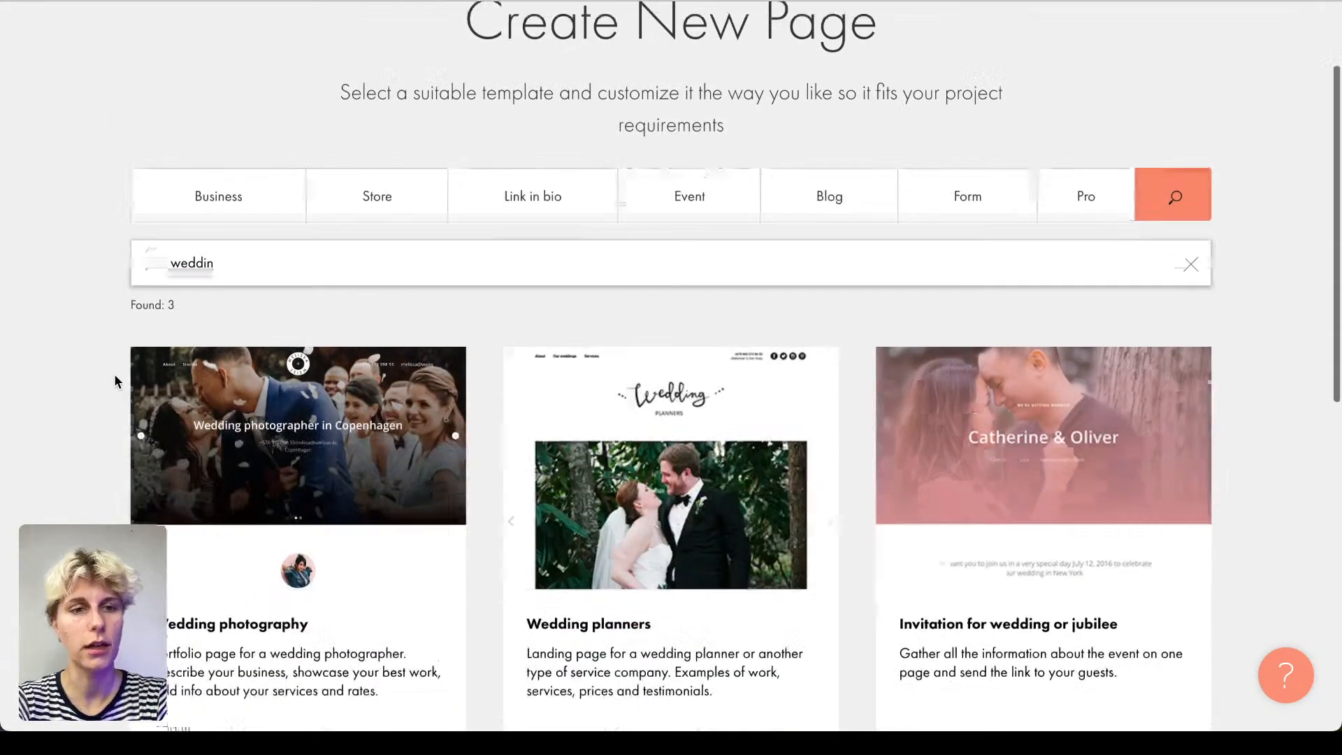
scroll(115, 381, "down", 10)
scroll(114, 381, "up", 6)
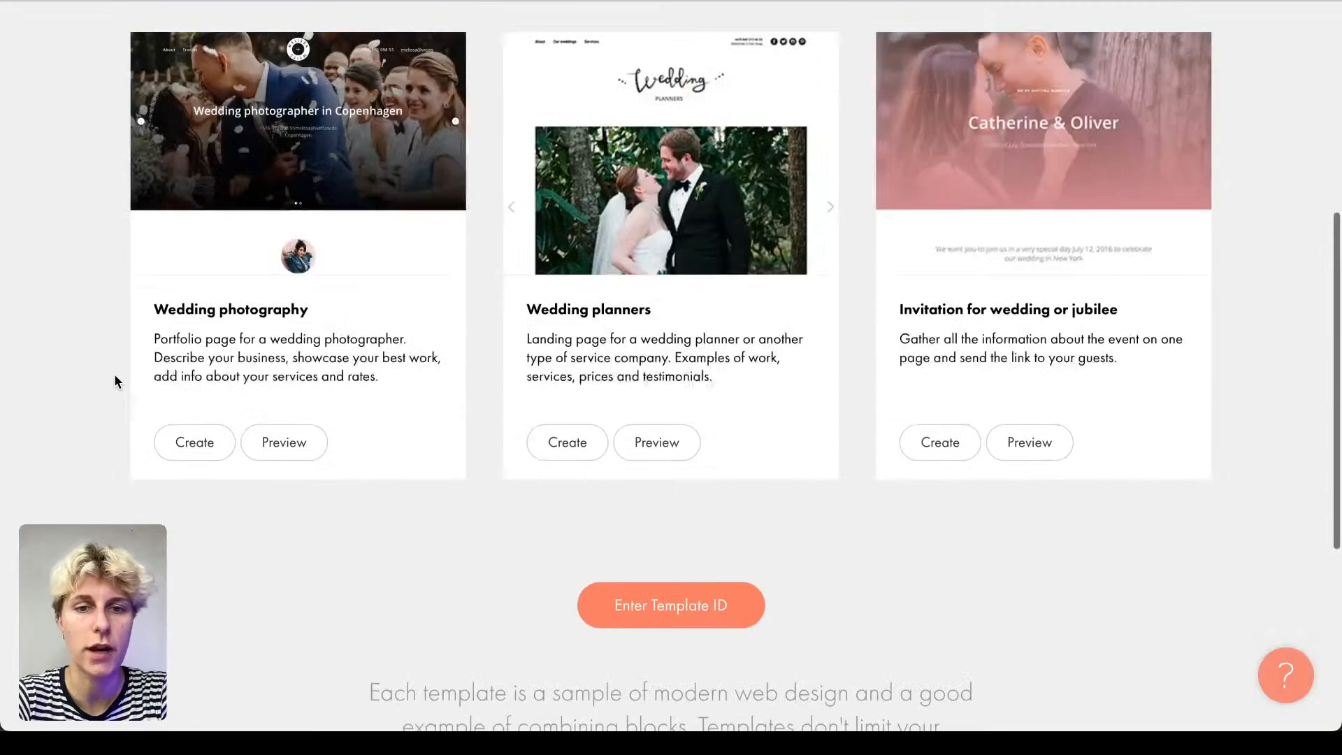
scroll(114, 381, "up", 2)
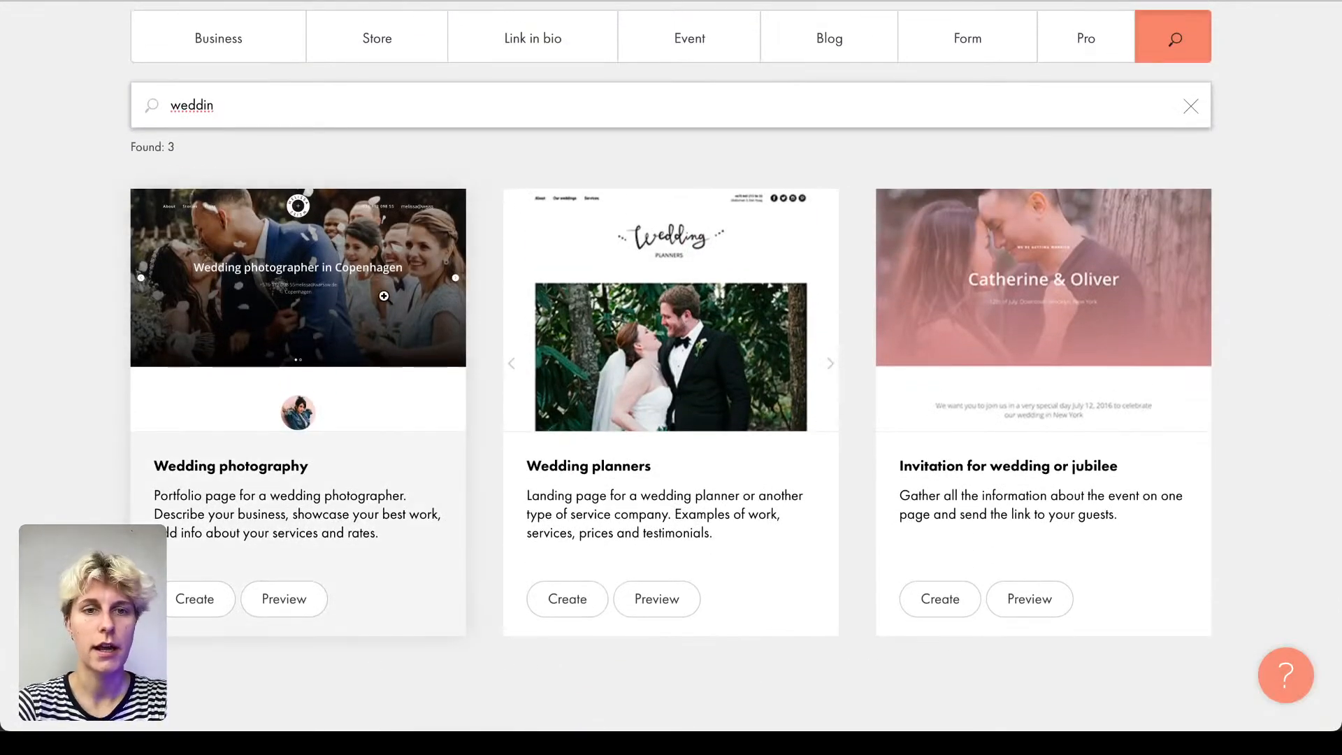
Step: Preview the Wedding photography template from its cover to the pricing plans and testimonials, and create a page from it
left_click(384, 296)
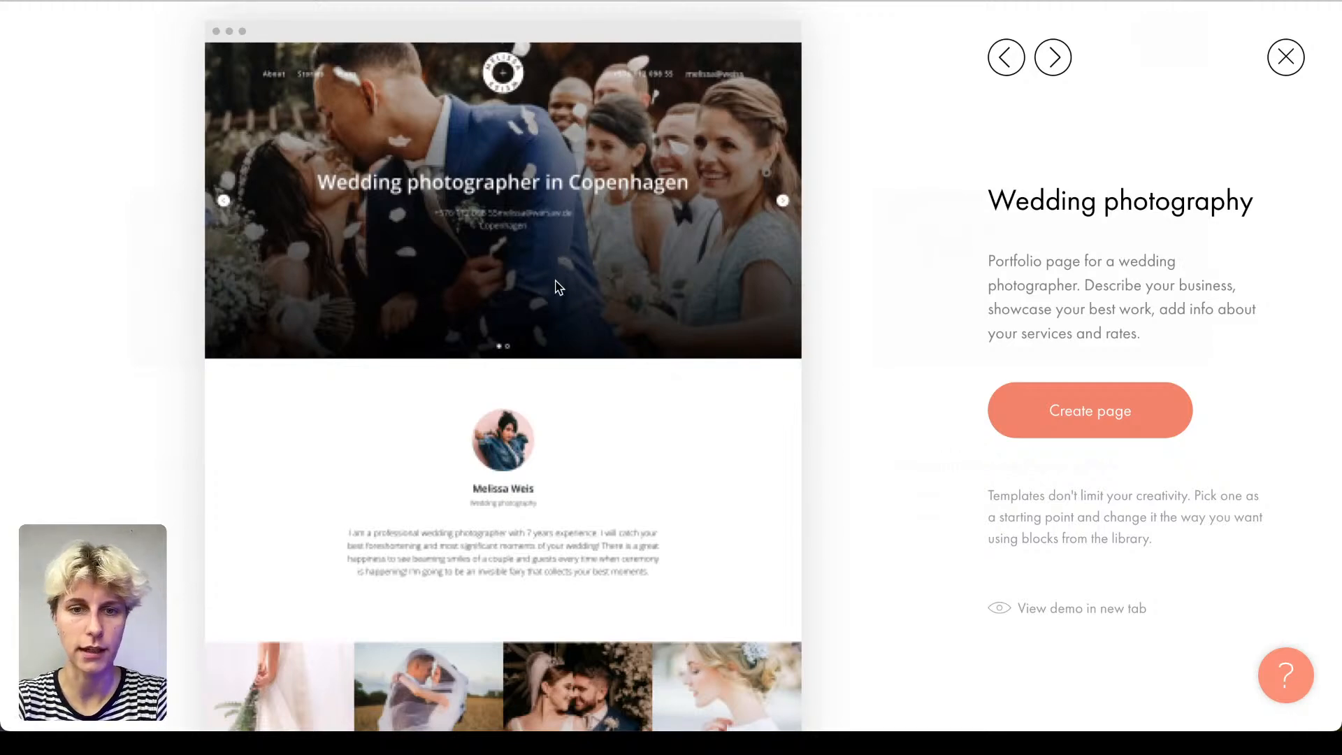
scroll(555, 279, "down", 7)
scroll(555, 280, "up", 7)
scroll(555, 279, "down", 20)
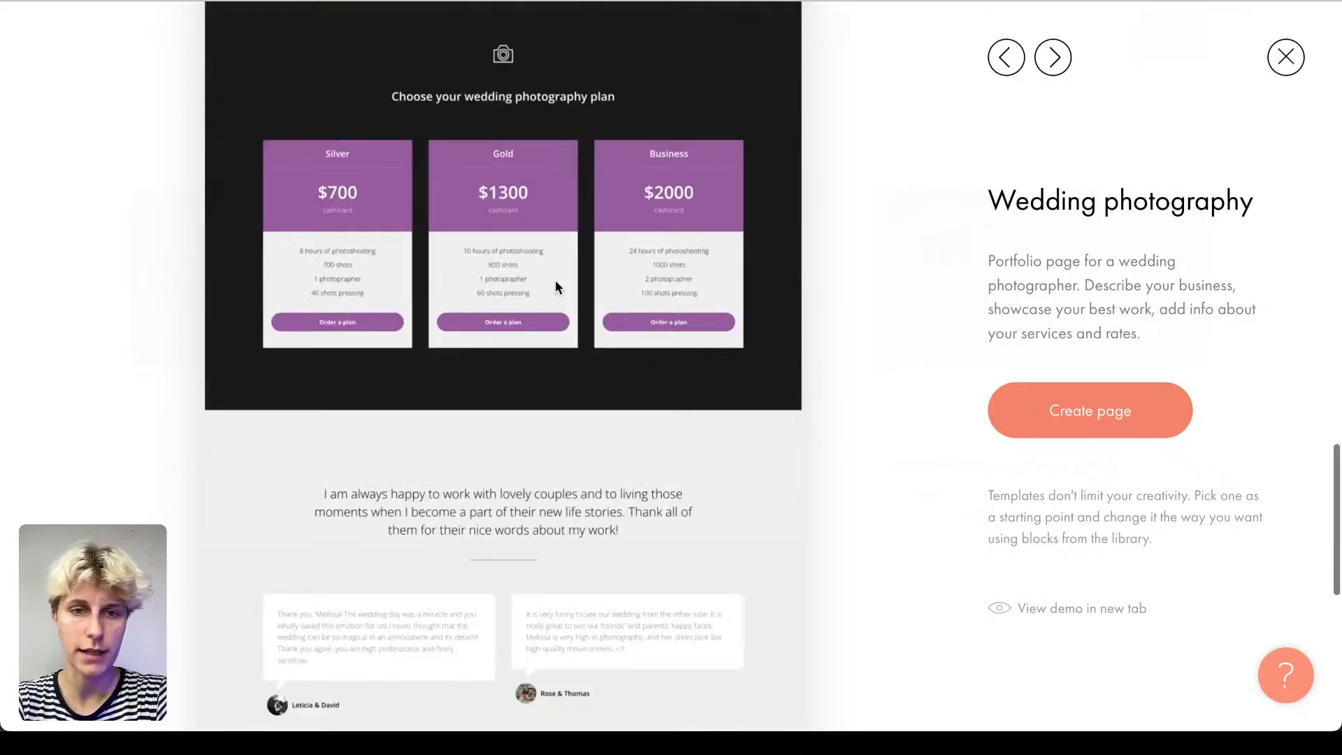
scroll(555, 279, "up", 10)
scroll(555, 280, "down", 15)
scroll(555, 280, "up", 20)
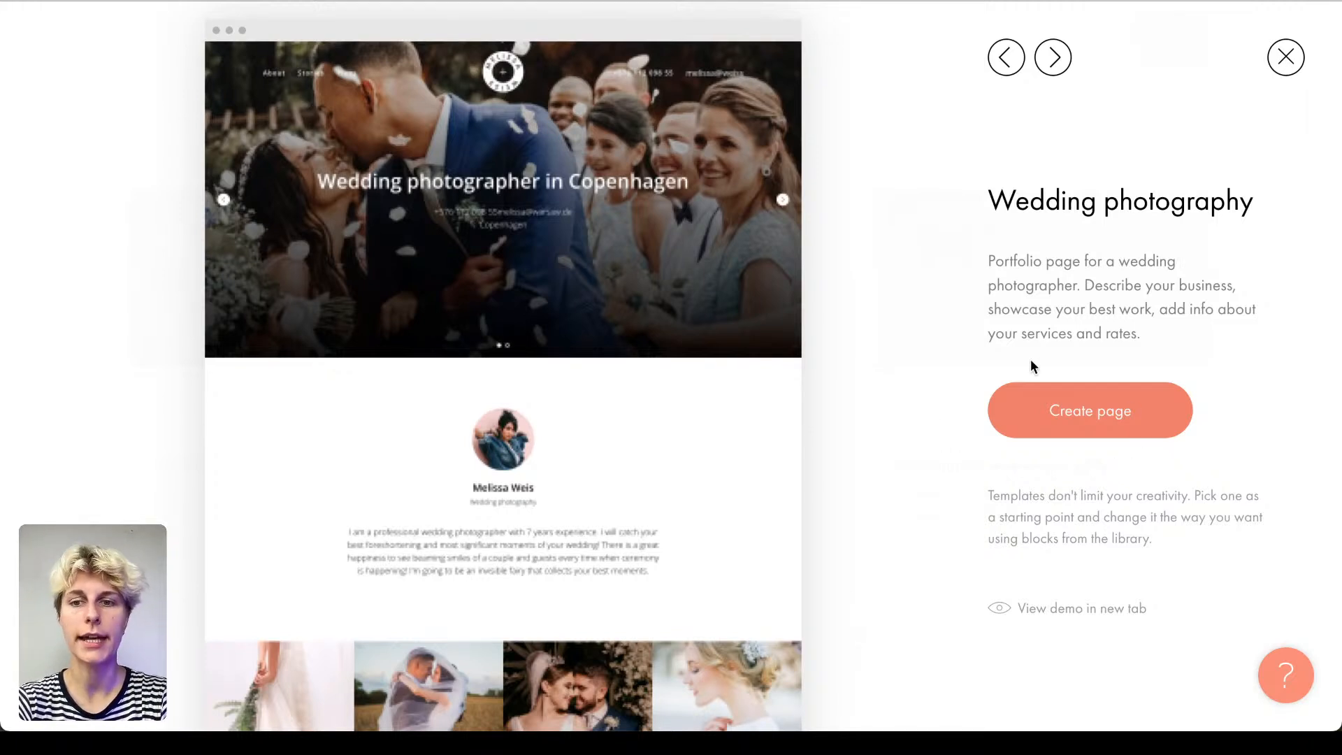
left_click(1116, 410)
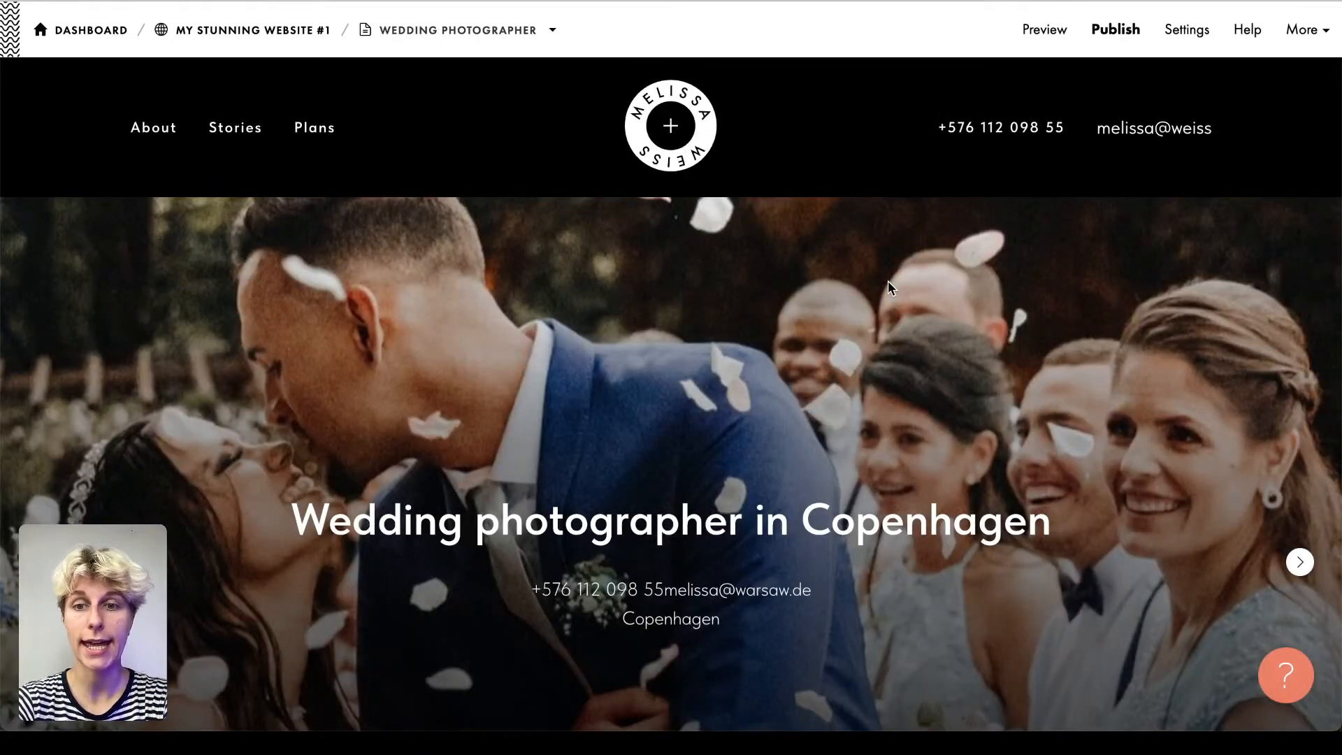
Step: Decline the offer to generate text for the new page with the text generator
scroll(888, 287, "down", 5)
scroll(887, 287, "down", 5)
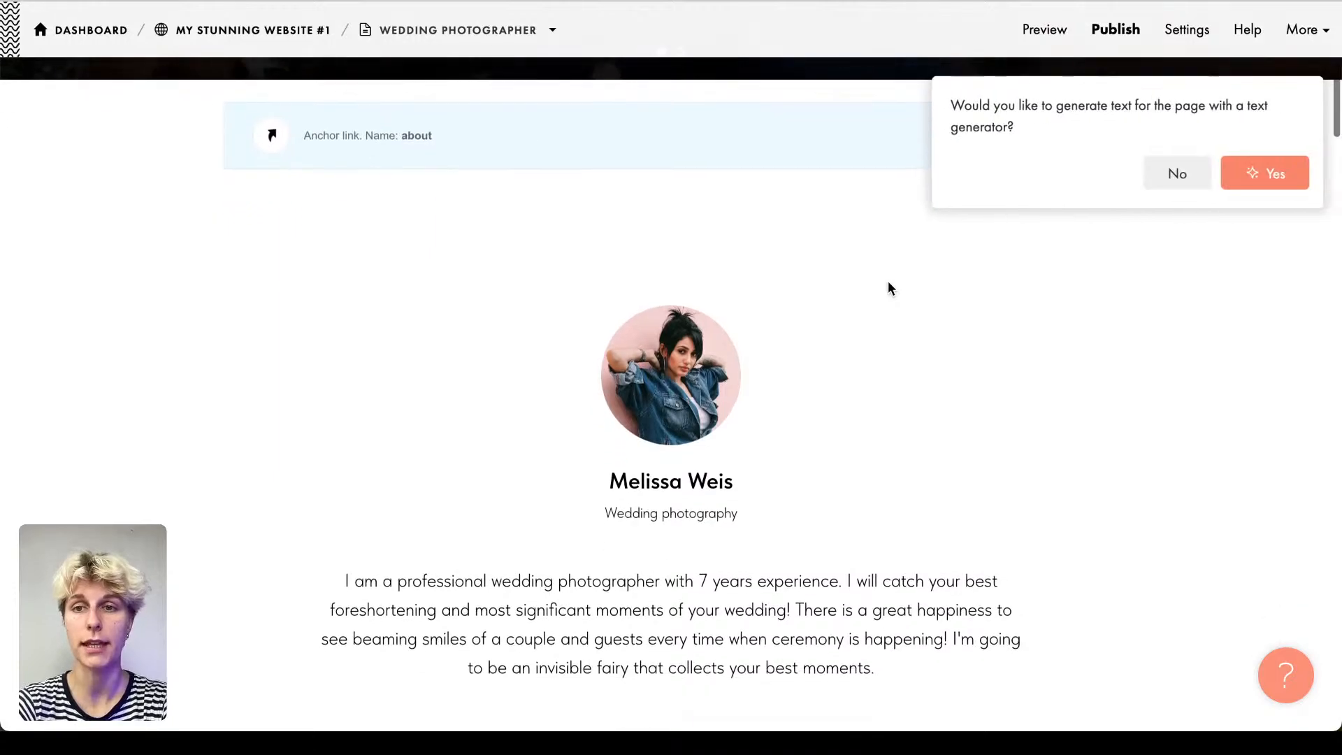
scroll(842, 234, "up", 10)
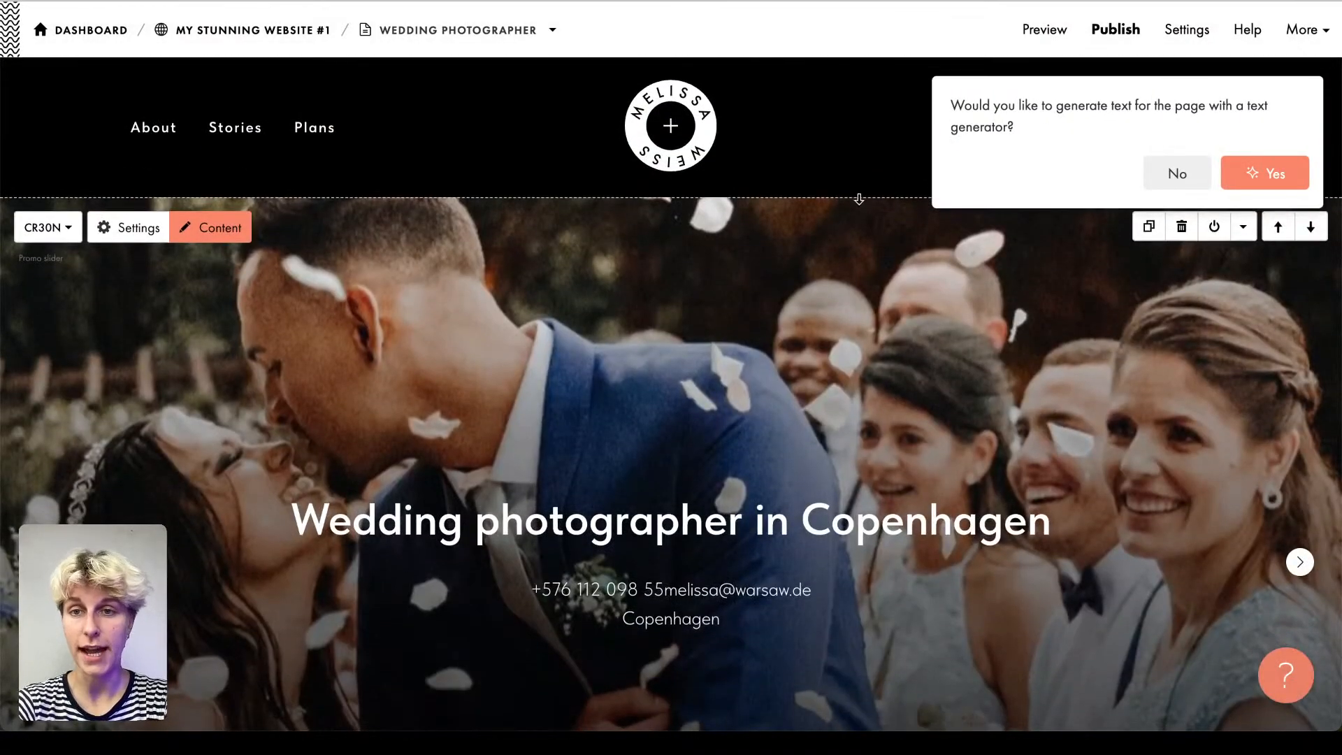
left_click_drag(1033, 130, 949, 108)
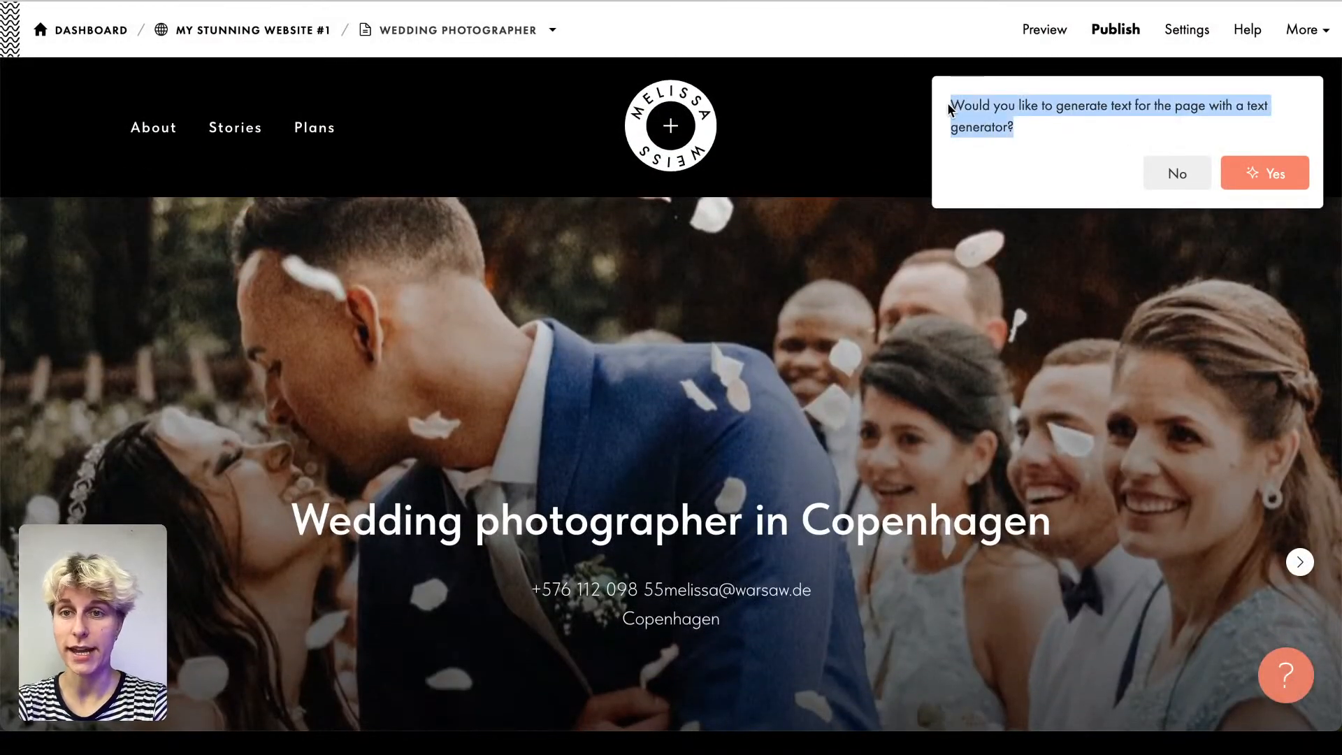
left_click(949, 109)
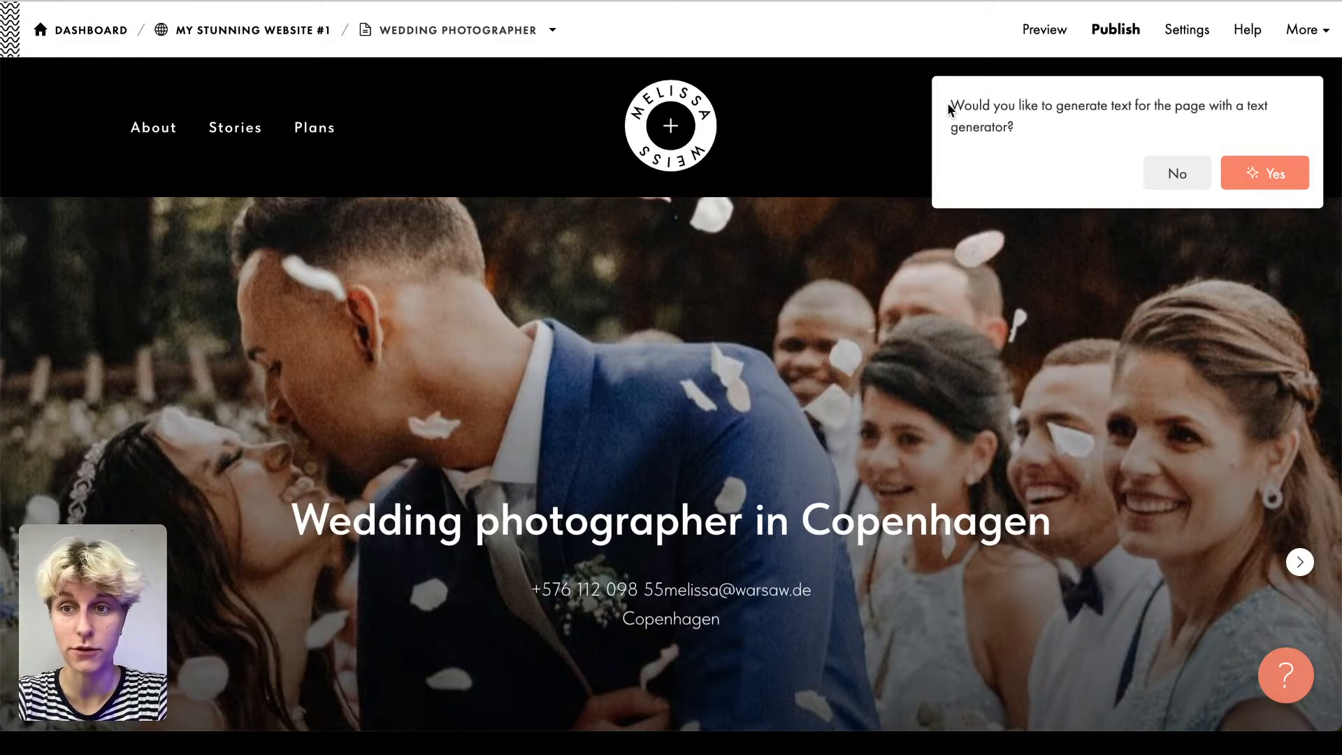
left_click(1181, 175)
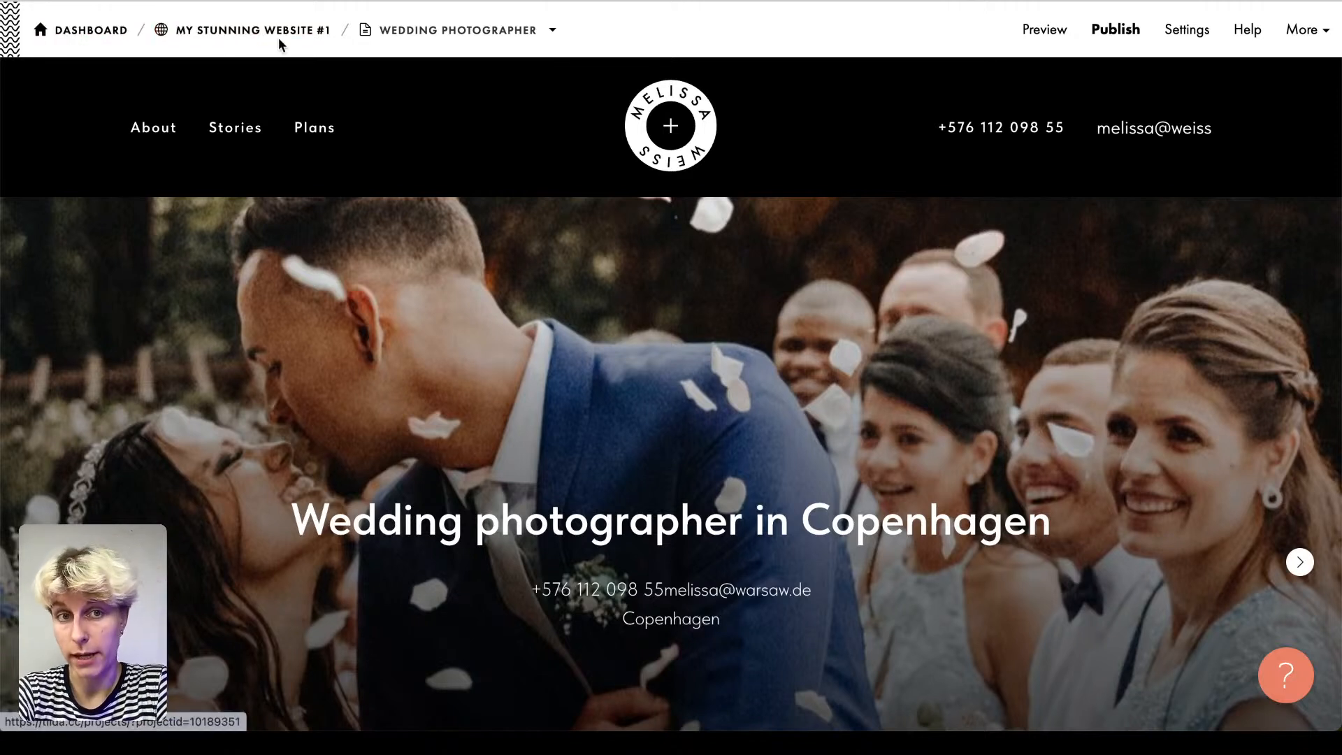
Step: Preview the Wedding photographer page at phone, 640px, 1024px and maximum widths, and return to the page editor
left_click(441, 33)
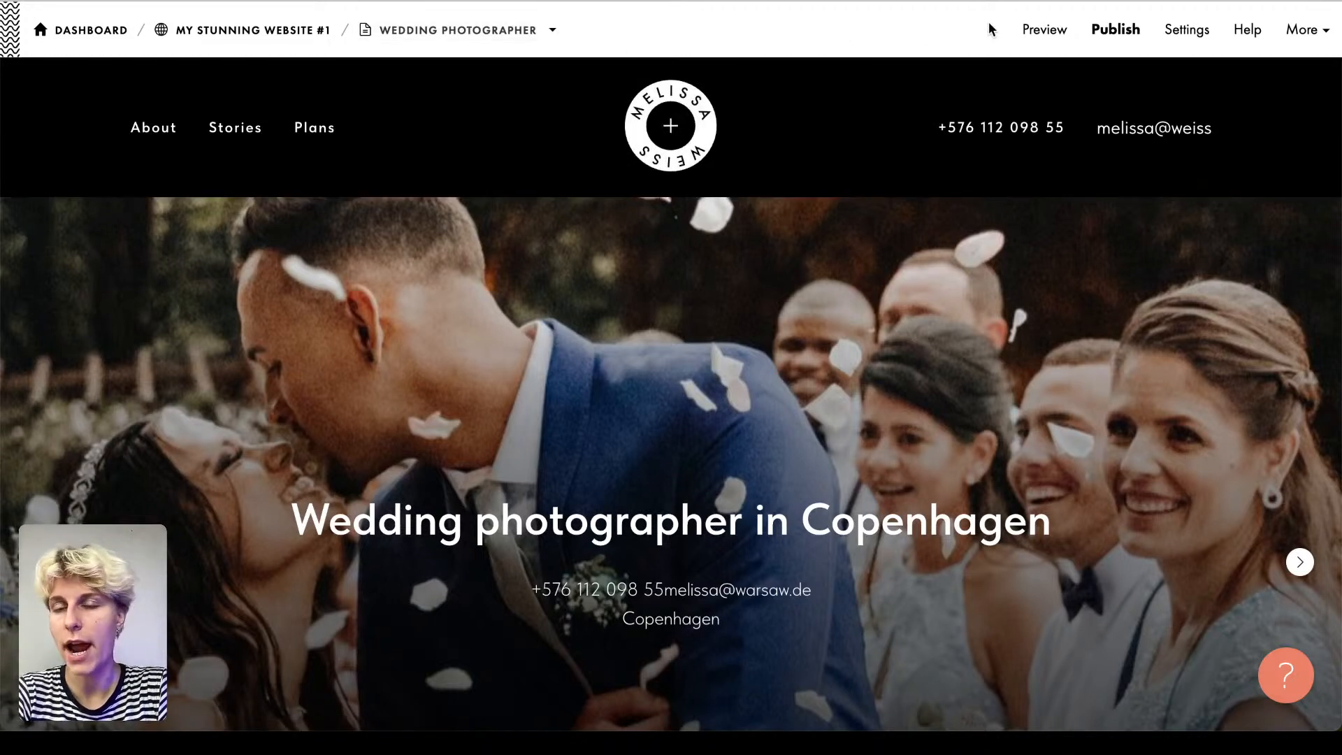
left_click(1053, 43)
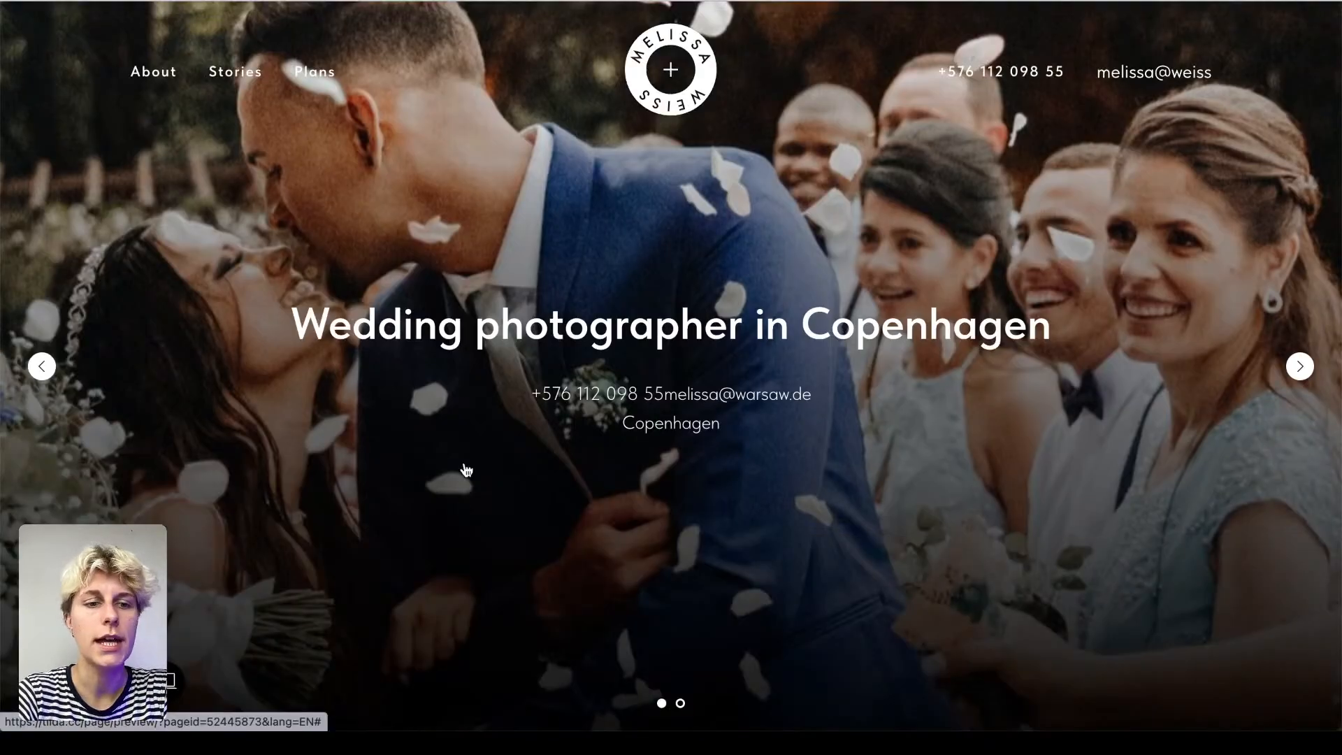
mouse_move(191, 678)
left_click(320, 680)
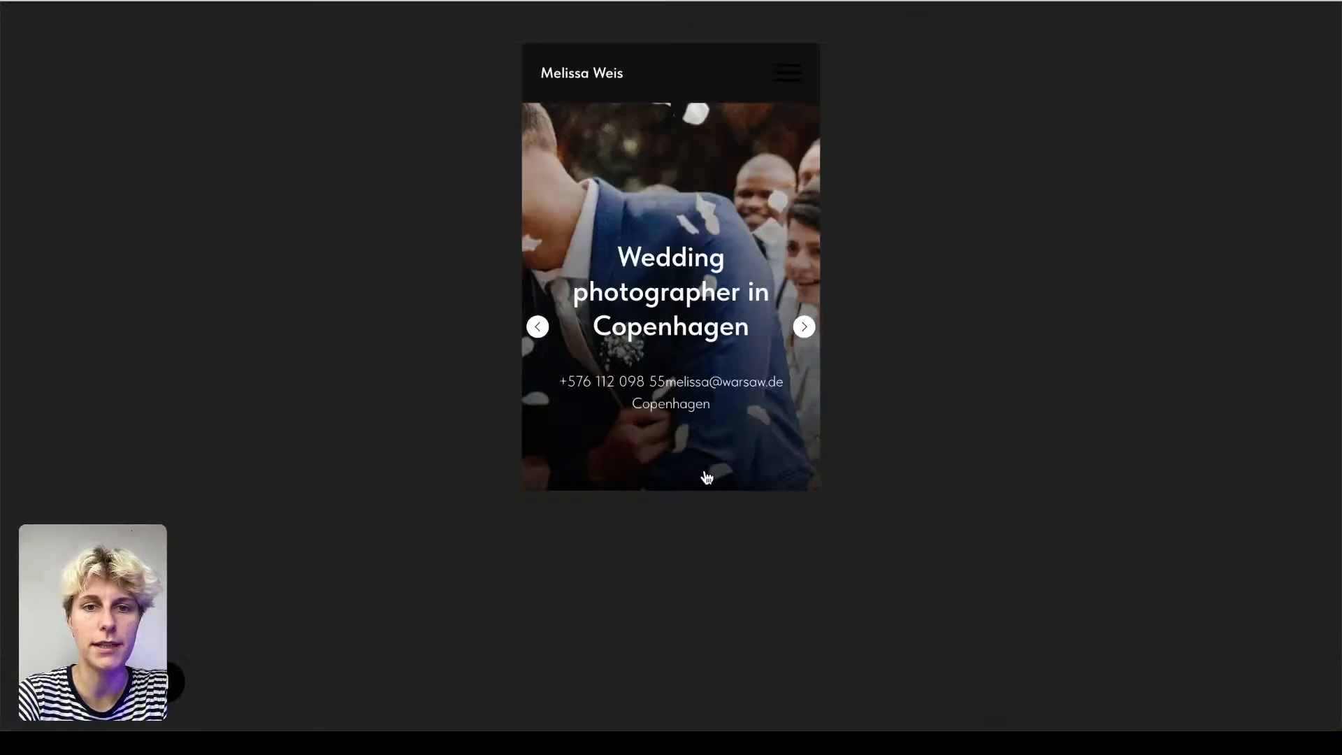
left_click(197, 683)
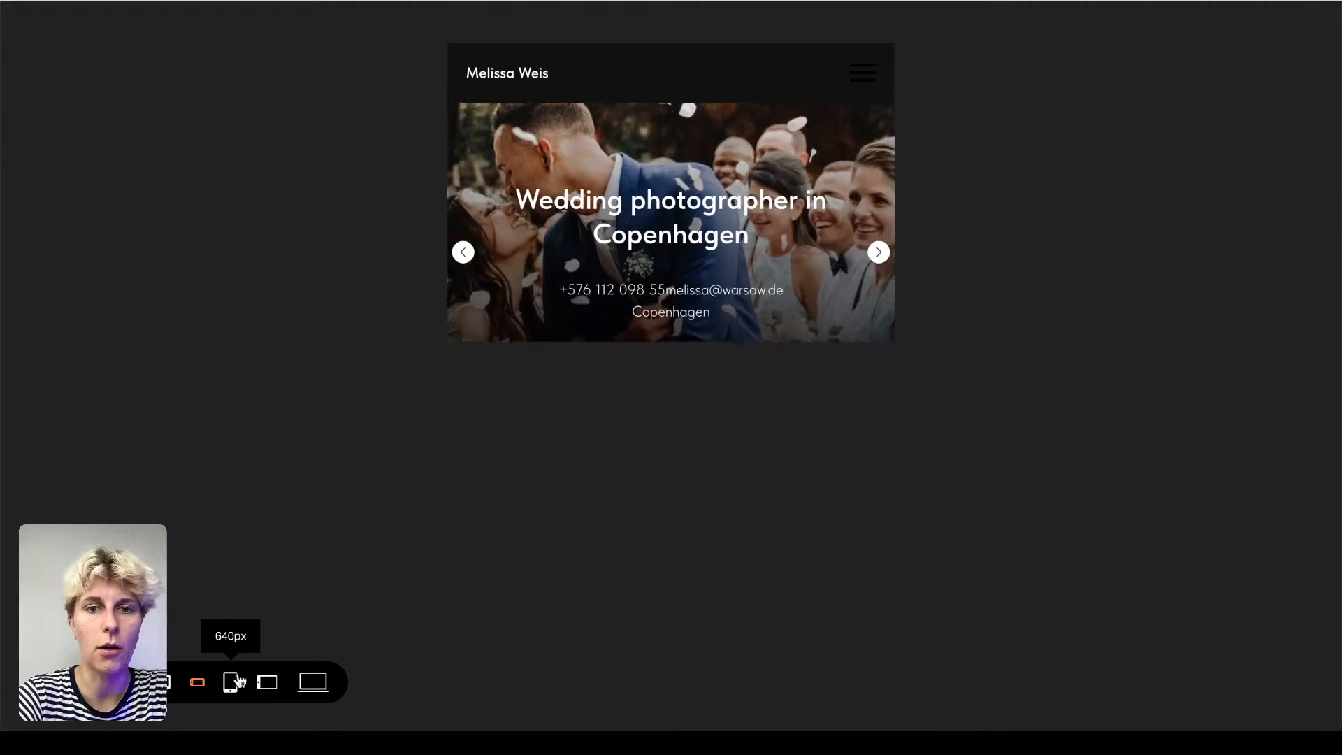
left_click(239, 682)
left_click(278, 684)
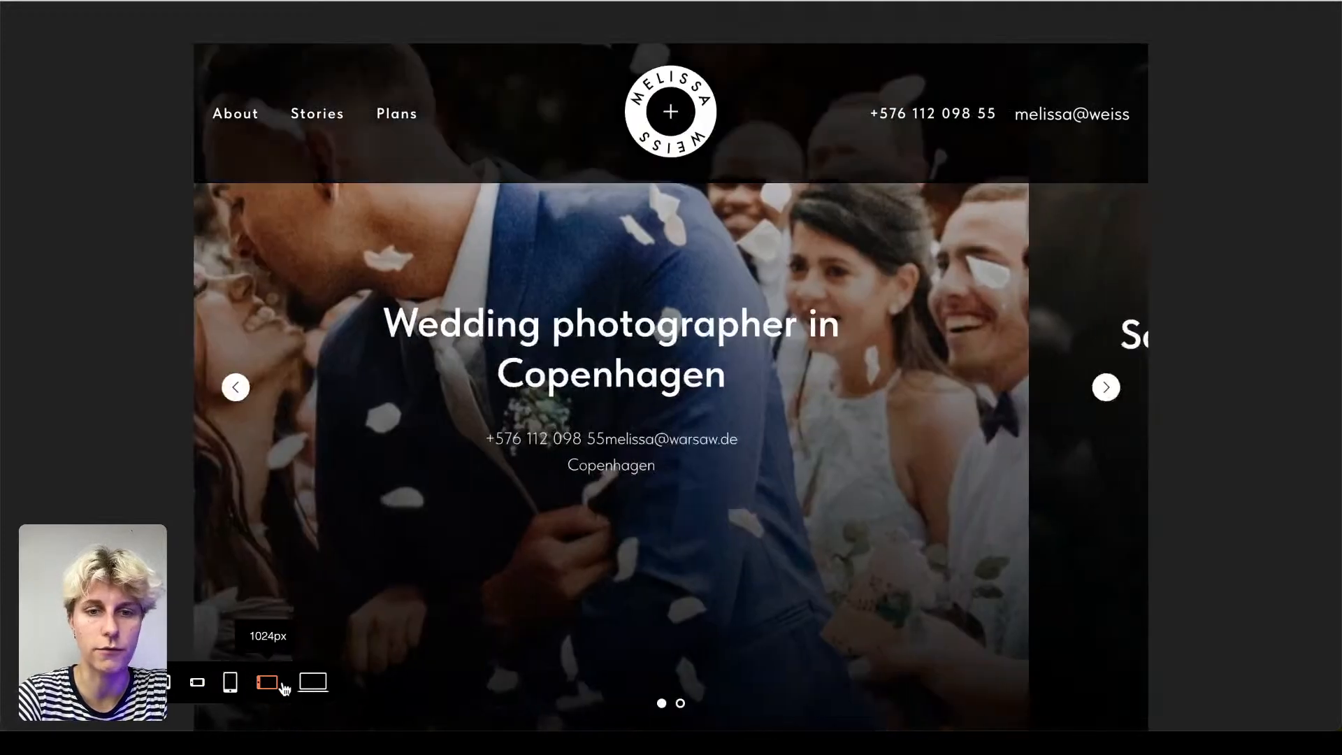
left_click(313, 682)
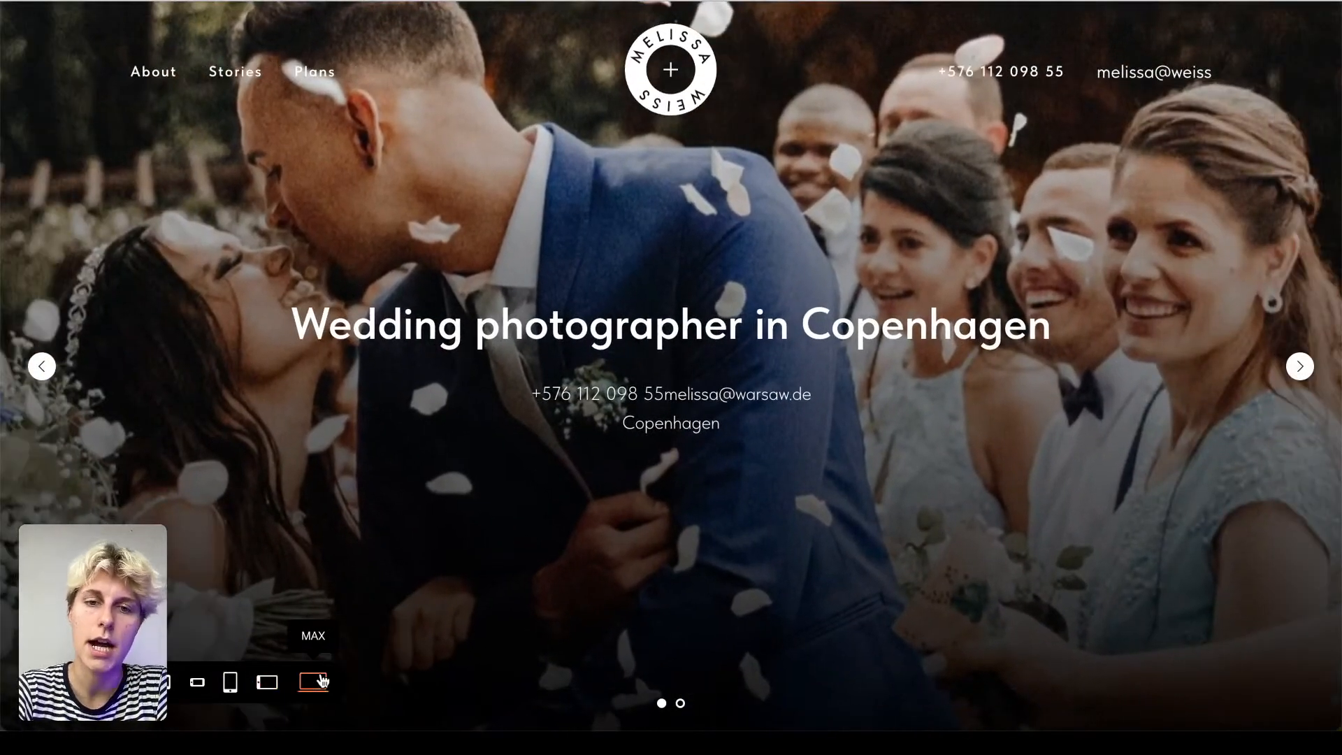
key("super+w")
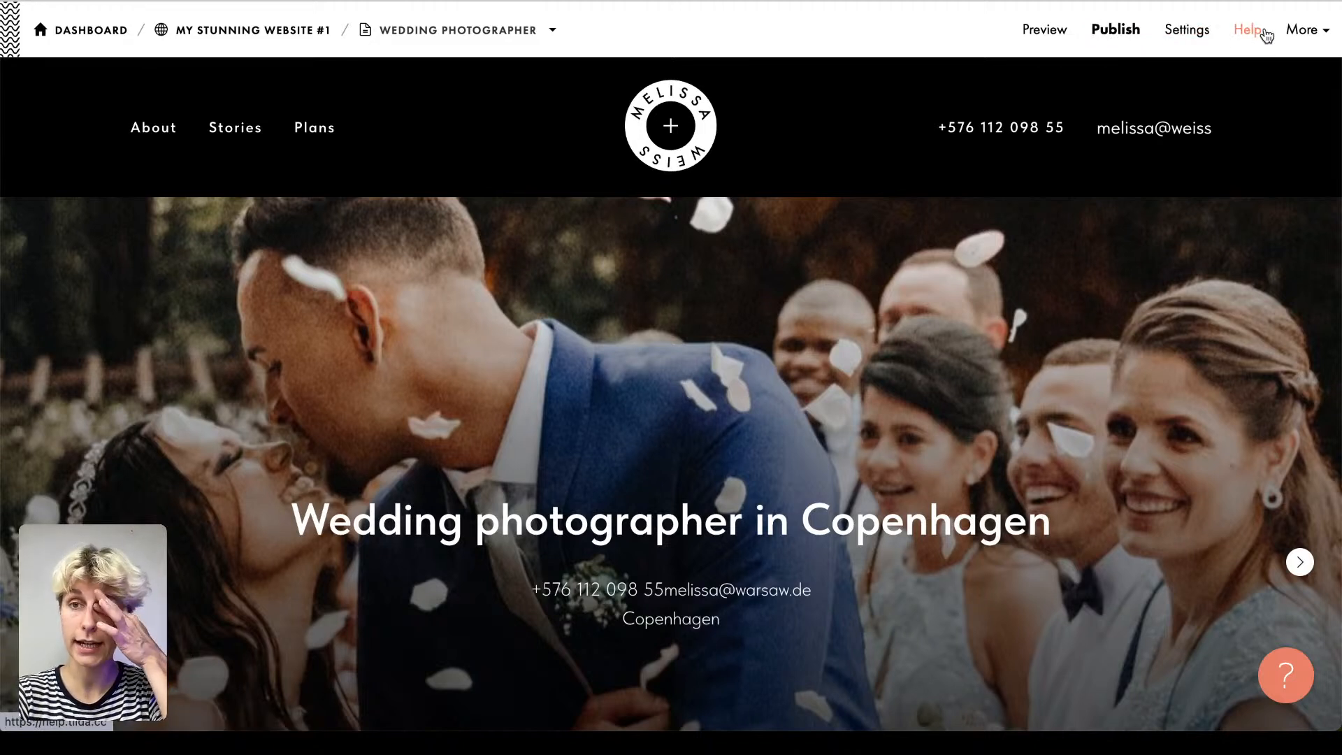
Step: Look over the page's additional options and its blocks, from the promo slider and person info to the text and wedding photo gallery
left_click(1304, 32)
left_click(1308, 36)
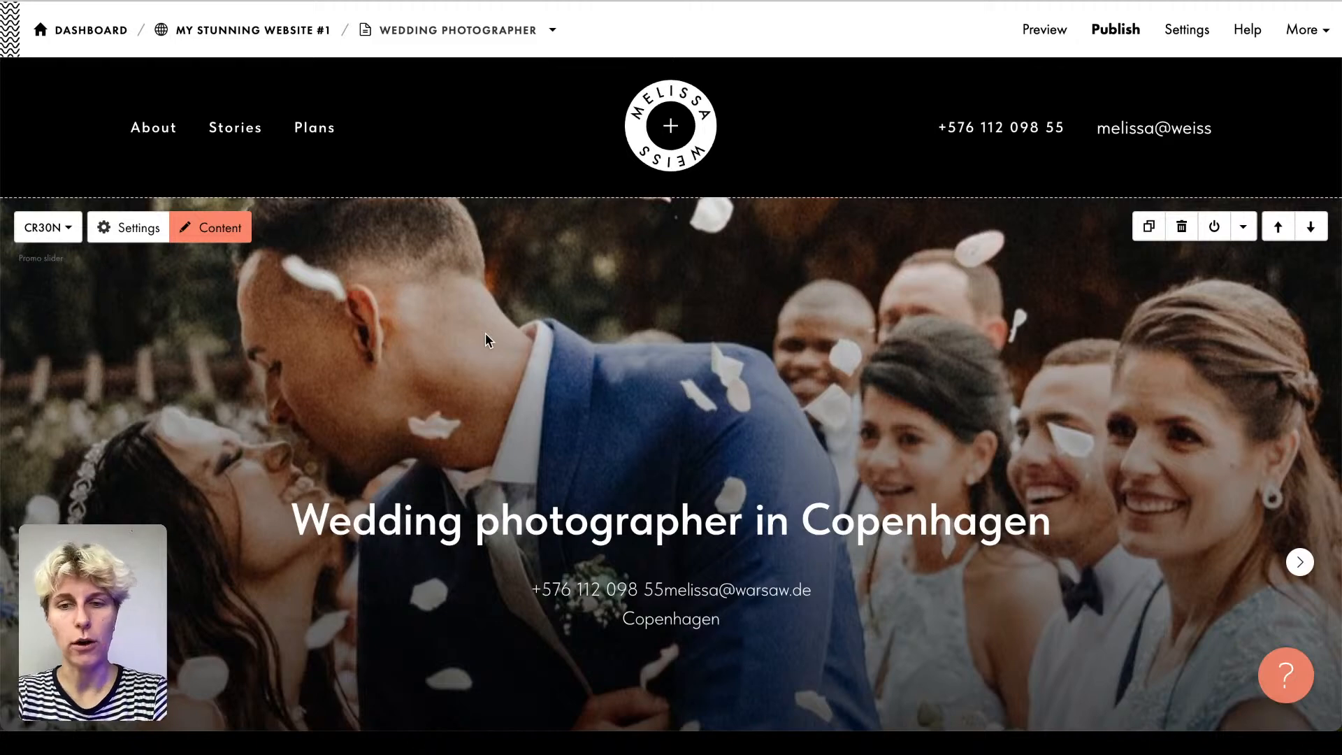
scroll(485, 339, "down", 8)
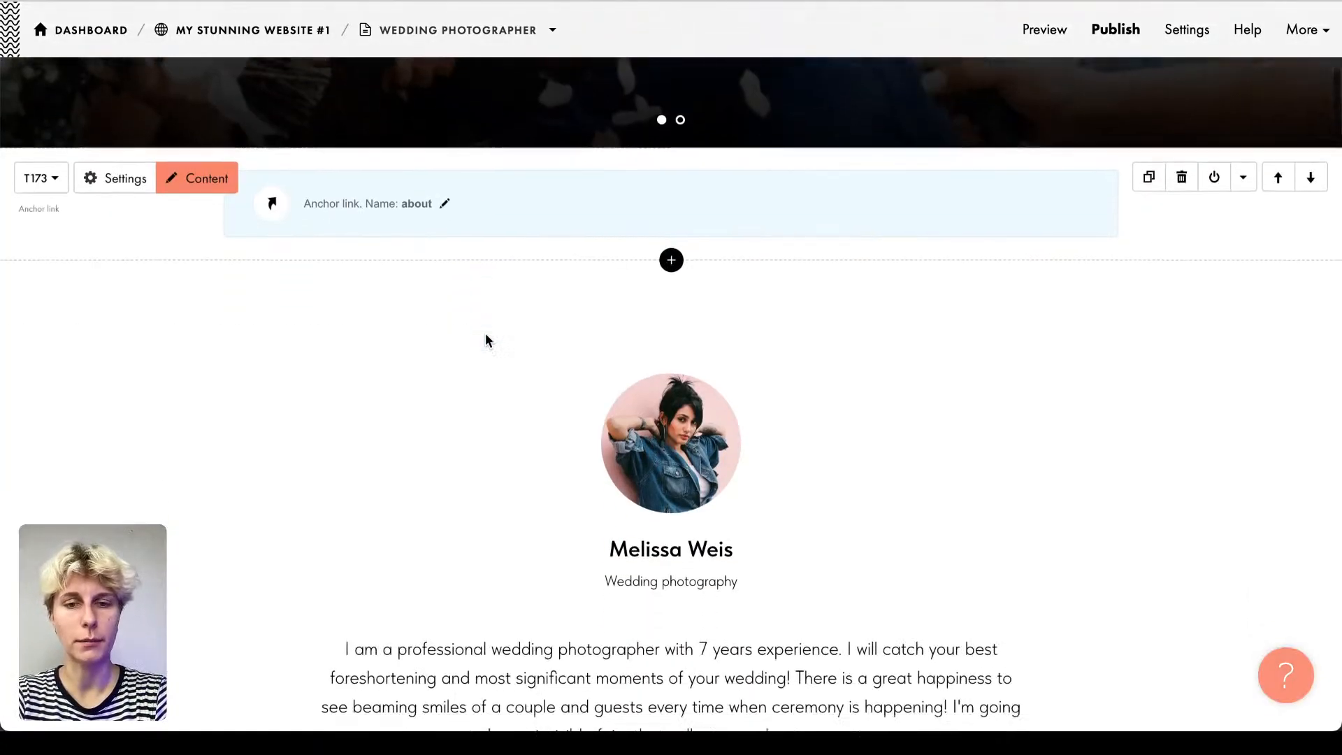
scroll(485, 340, "down", 10)
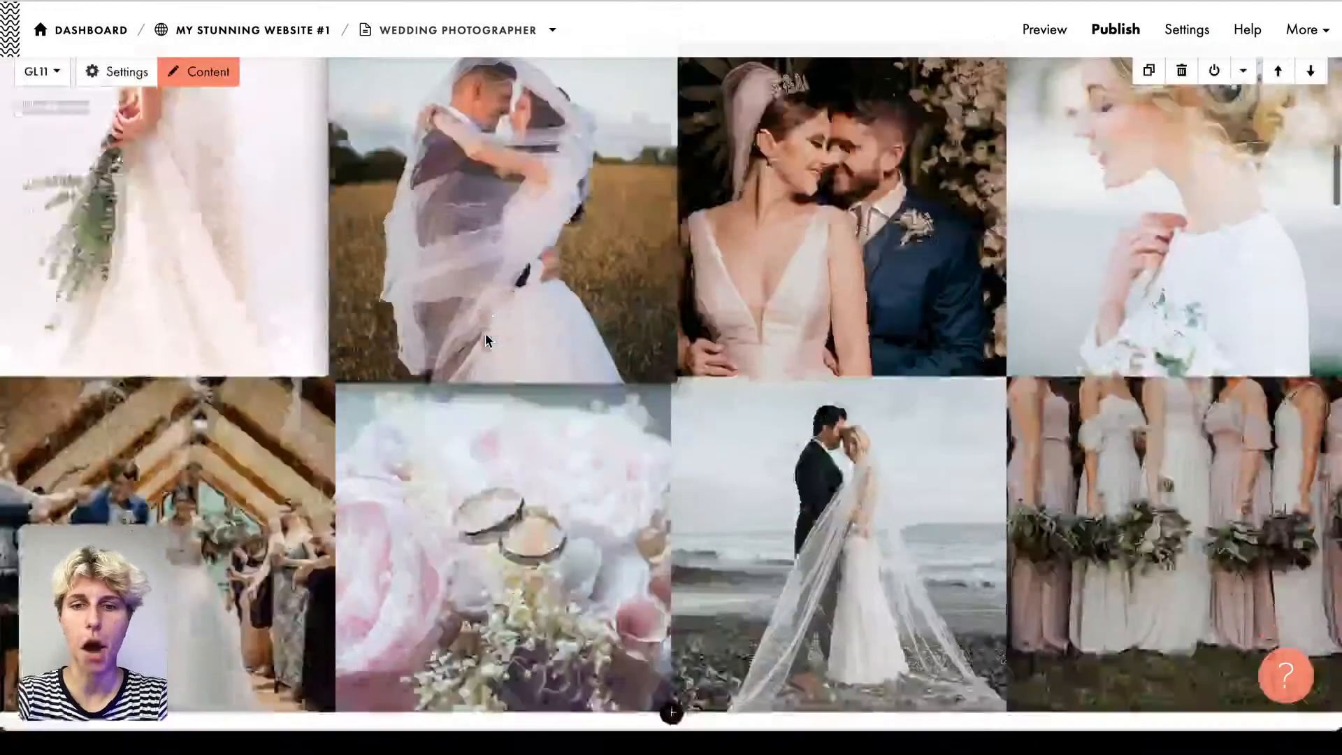
scroll(487, 341, "up", 10)
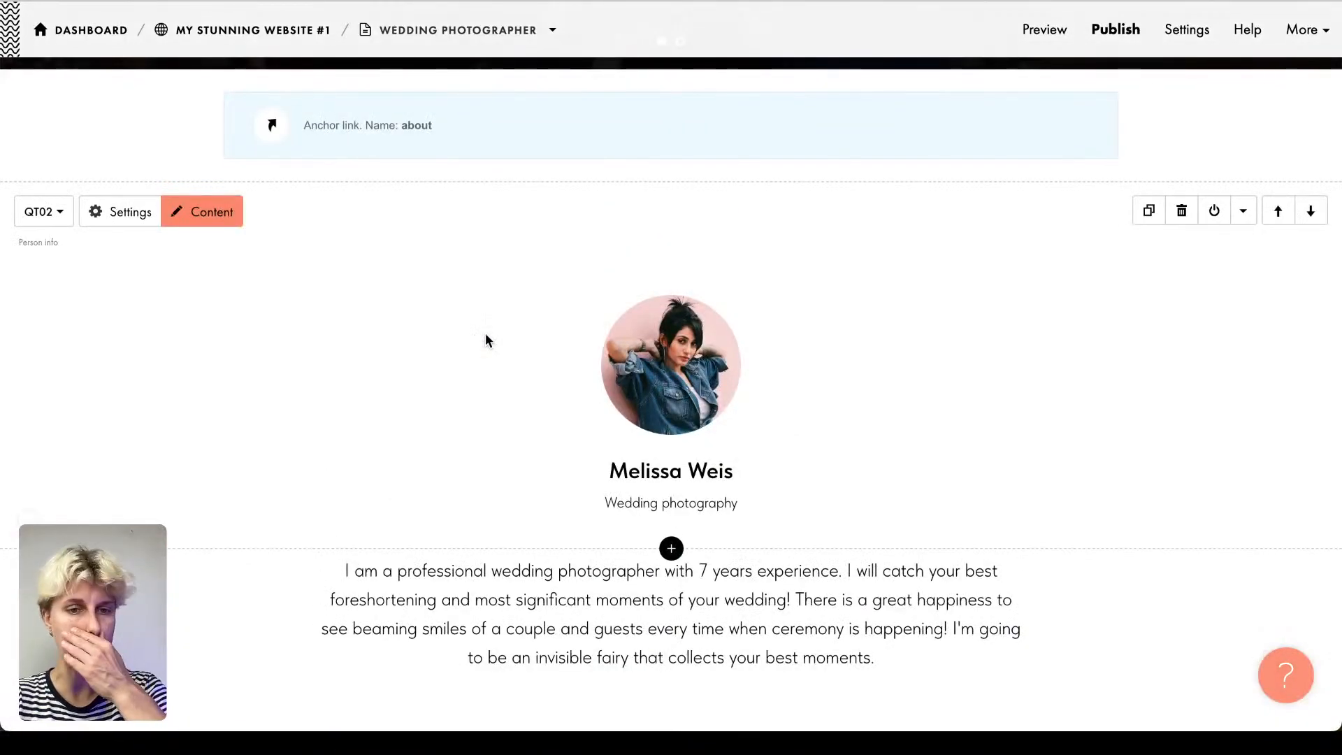
scroll(642, 243, "down", 1)
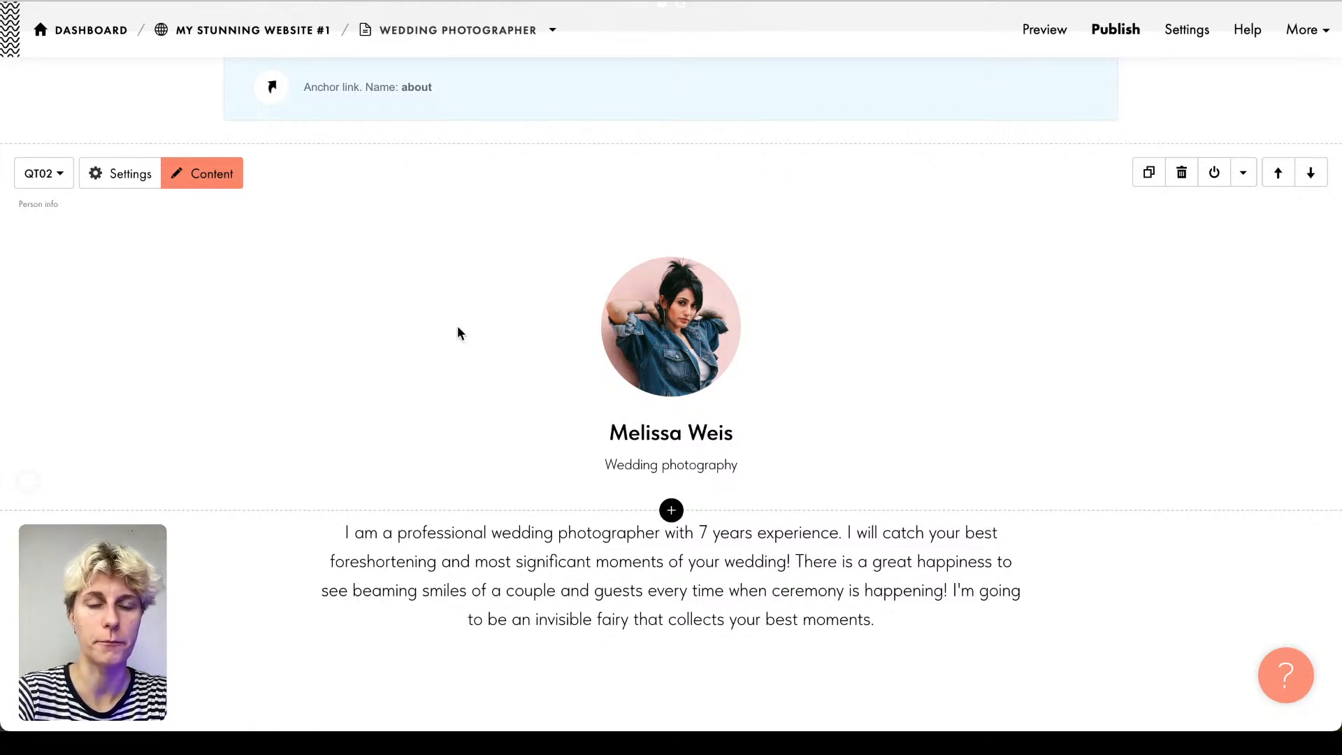
scroll(458, 328, "down", 1)
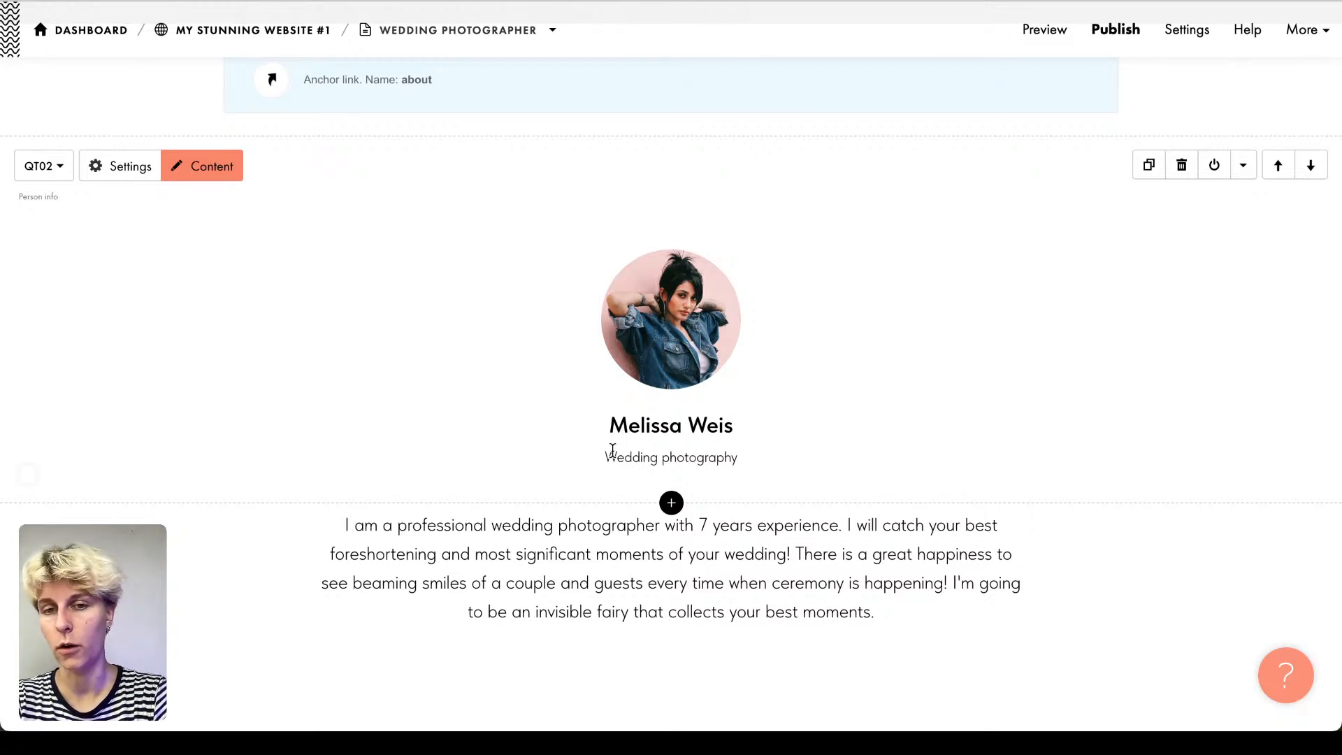
scroll(612, 451, "down", 4)
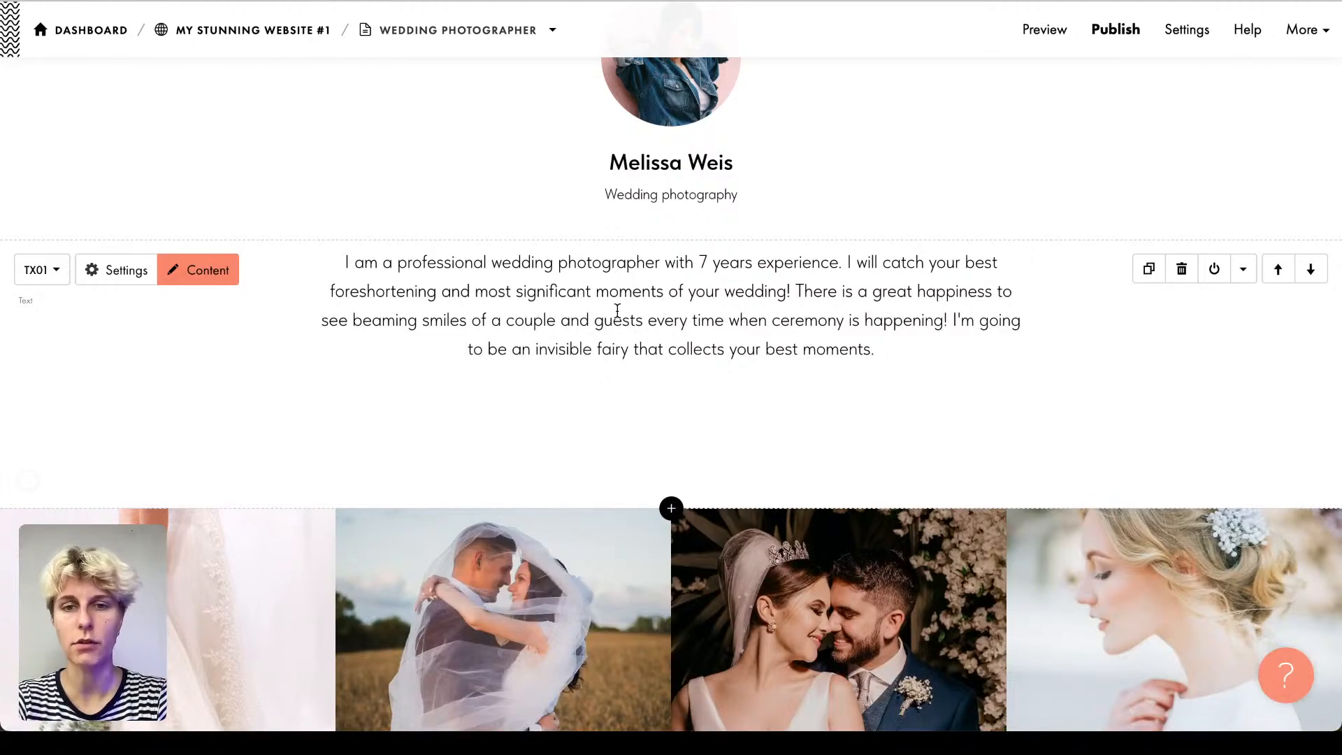
scroll(615, 309, "down", 8)
scroll(535, 444, "up", 8)
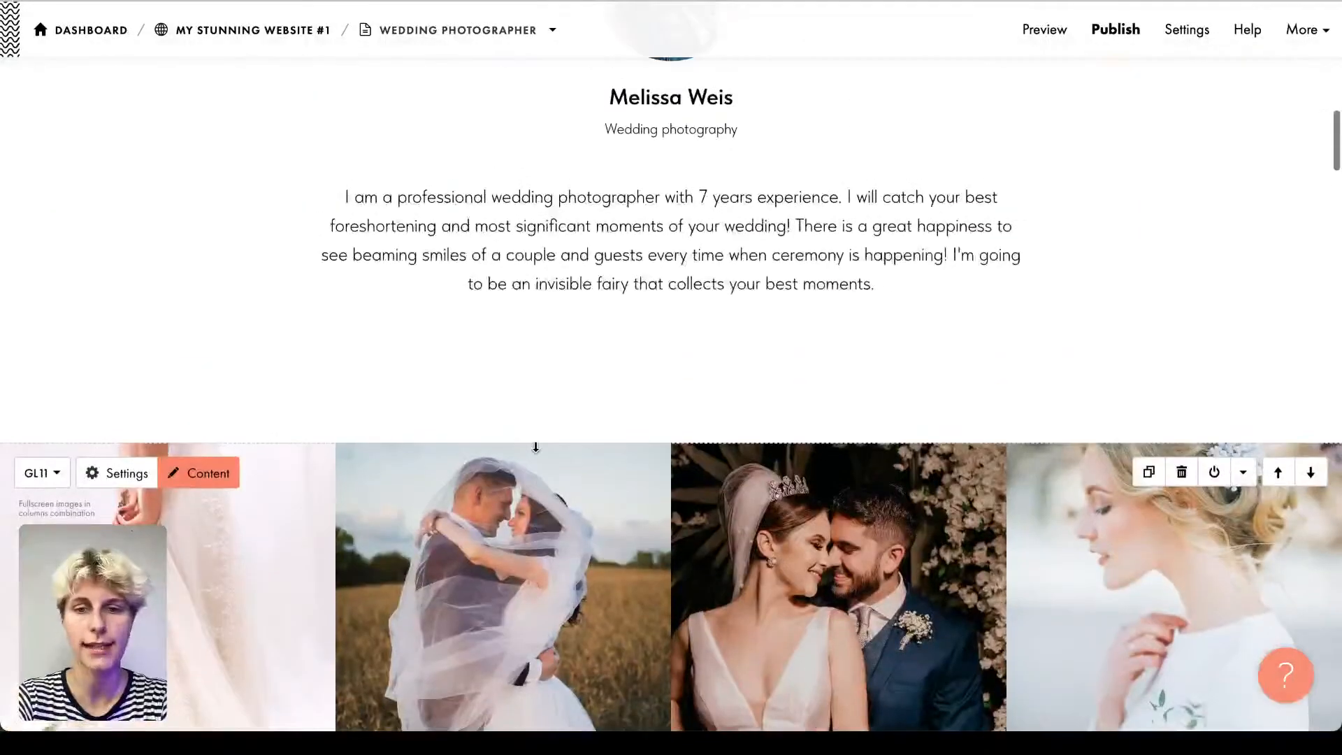
scroll(703, 417, "up", 2)
scroll(703, 417, "up", 10)
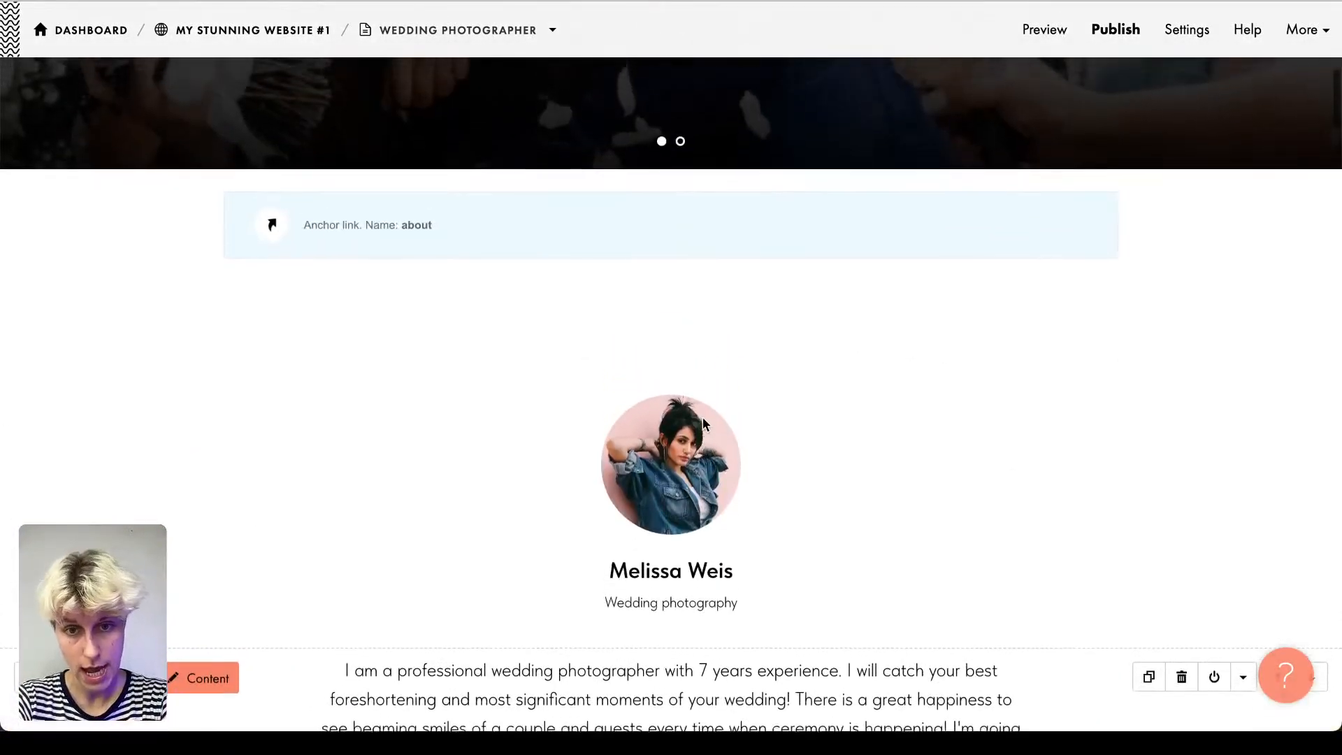
scroll(702, 424, "down", 10)
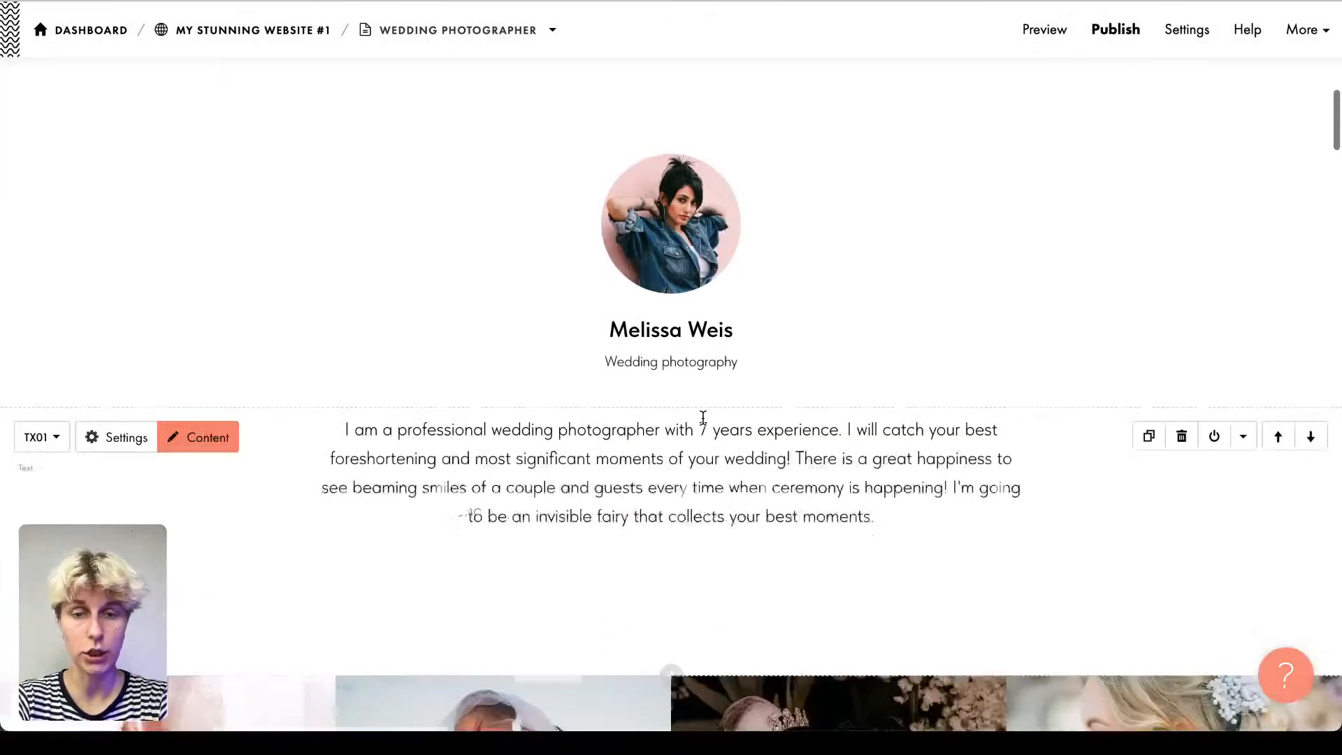
scroll(703, 424, "up", 4)
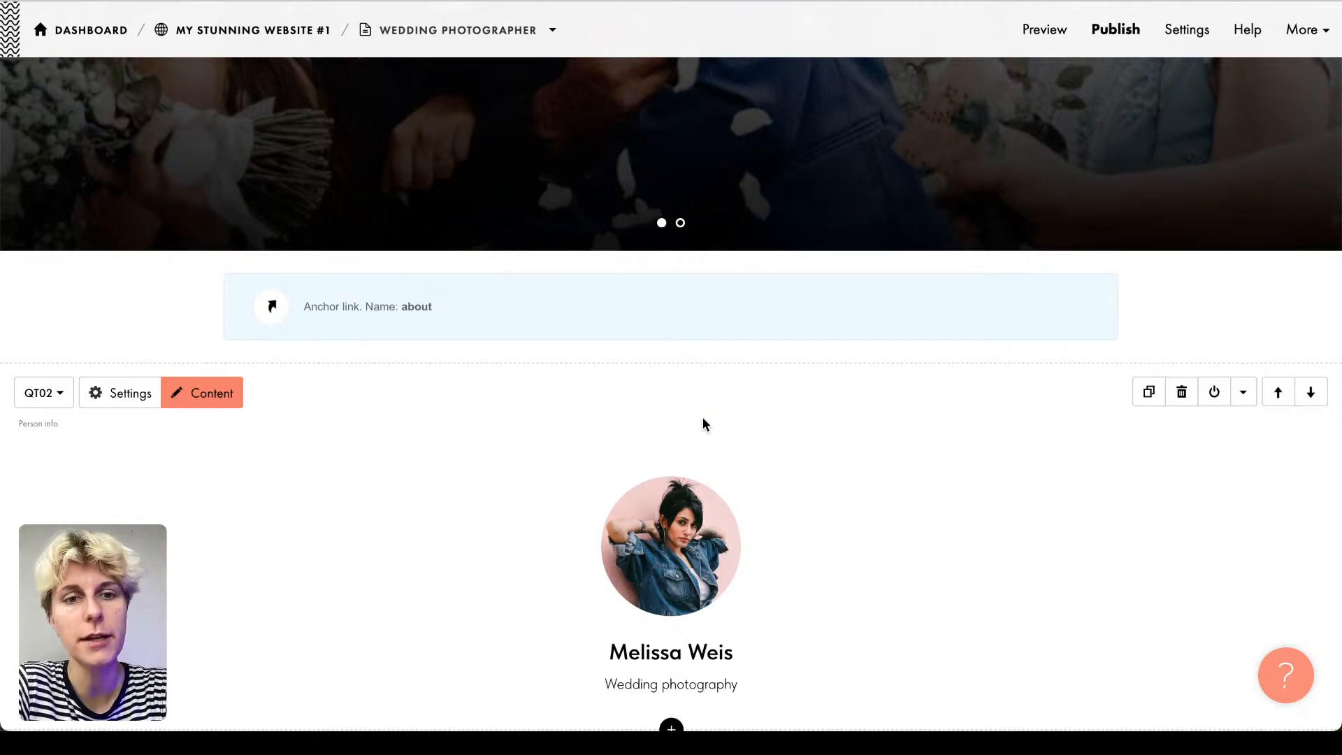
scroll(702, 417, "up", 5)
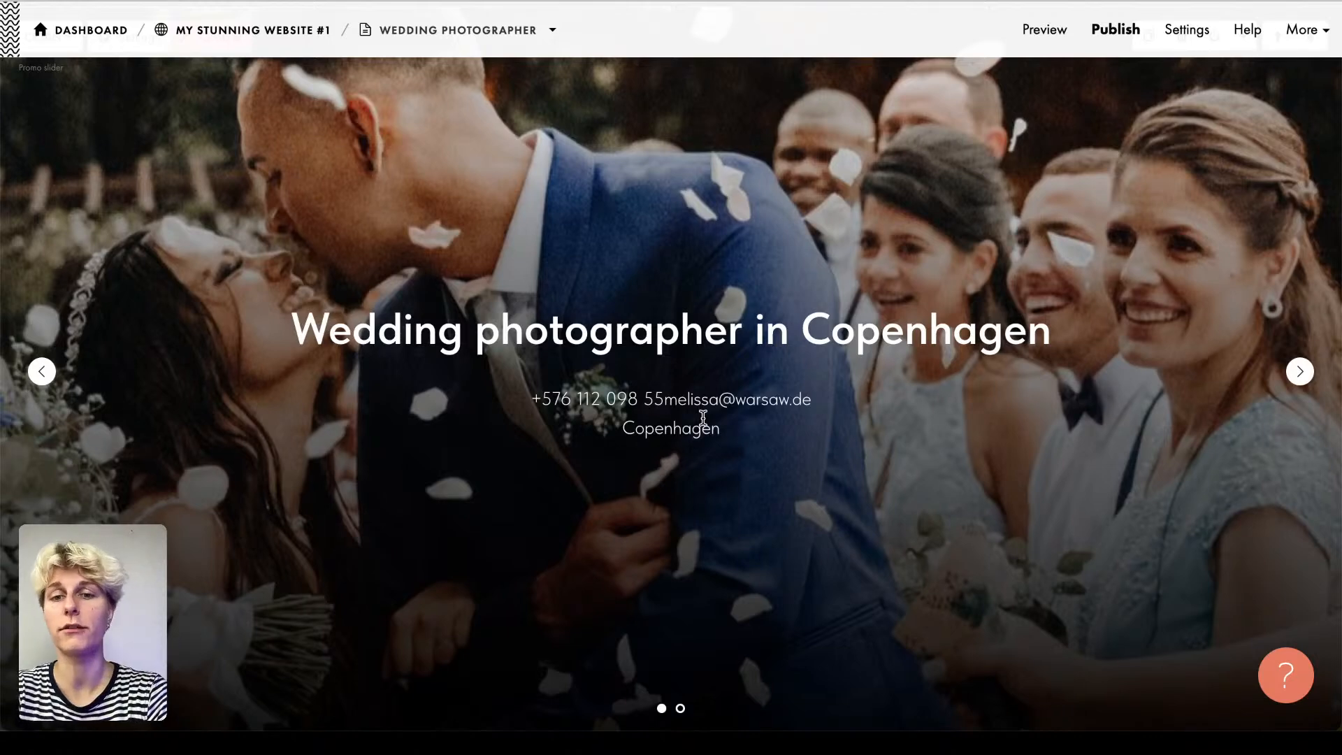
Step: Put the e-mail address in the cover slider's subtitle on its own line below the phone number
left_click(664, 400)
key("Return")
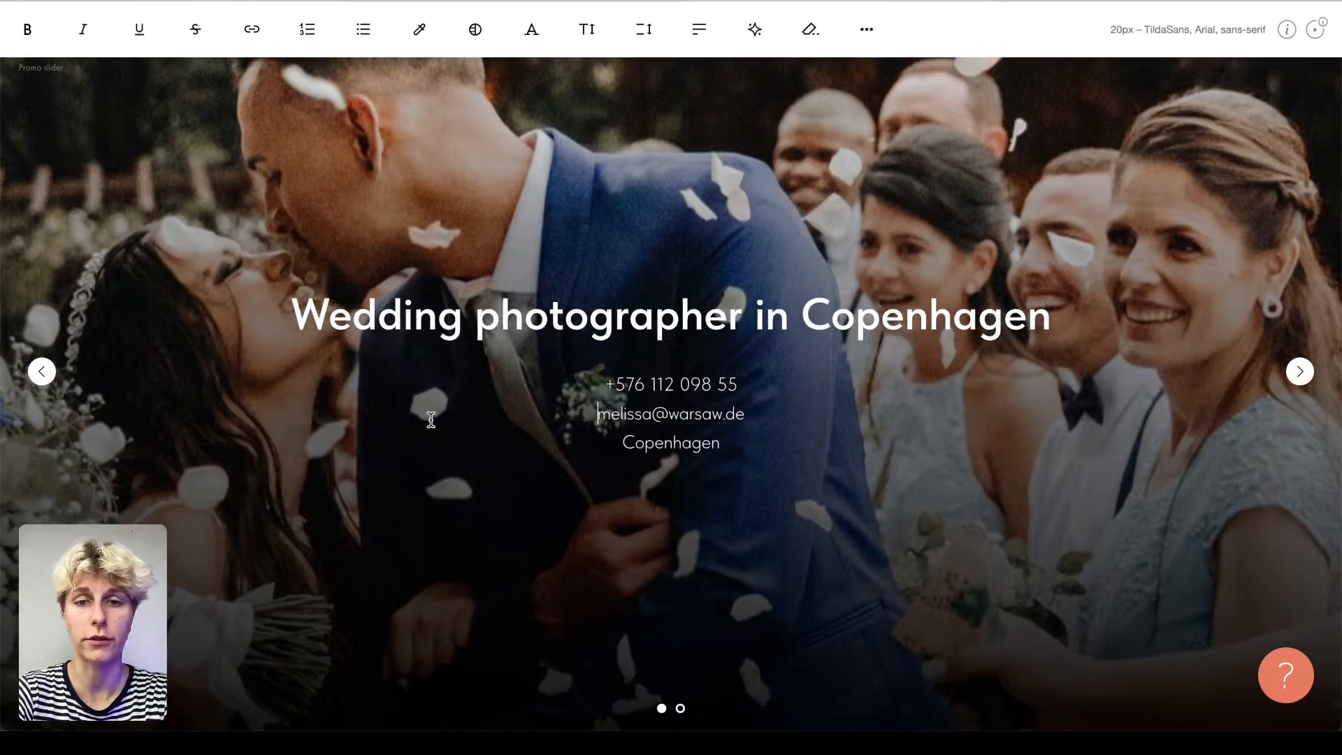
left_click(548, 560)
Step: Open the block library between the about anchor link and the person info block, and browse its Cover, Title, About and Text Block categories
scroll(548, 559, "down", 7)
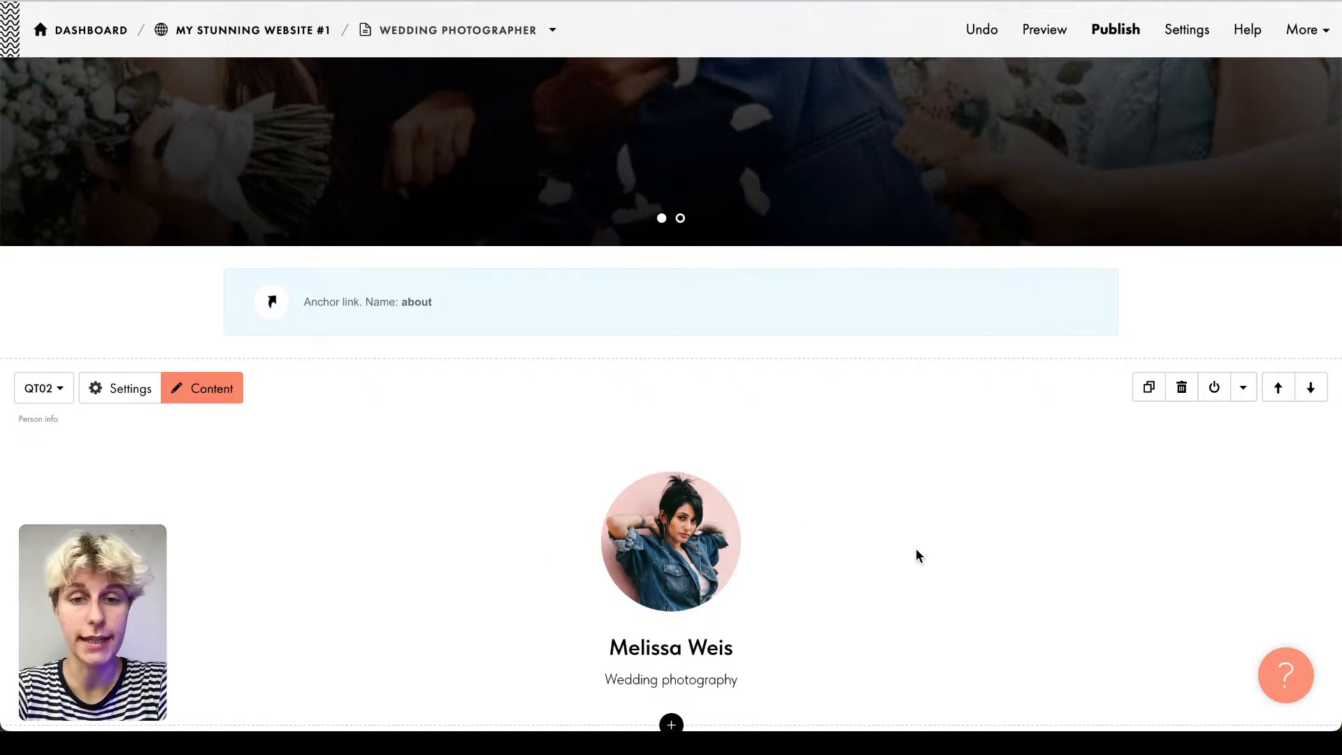
scroll(916, 555, "up", 7)
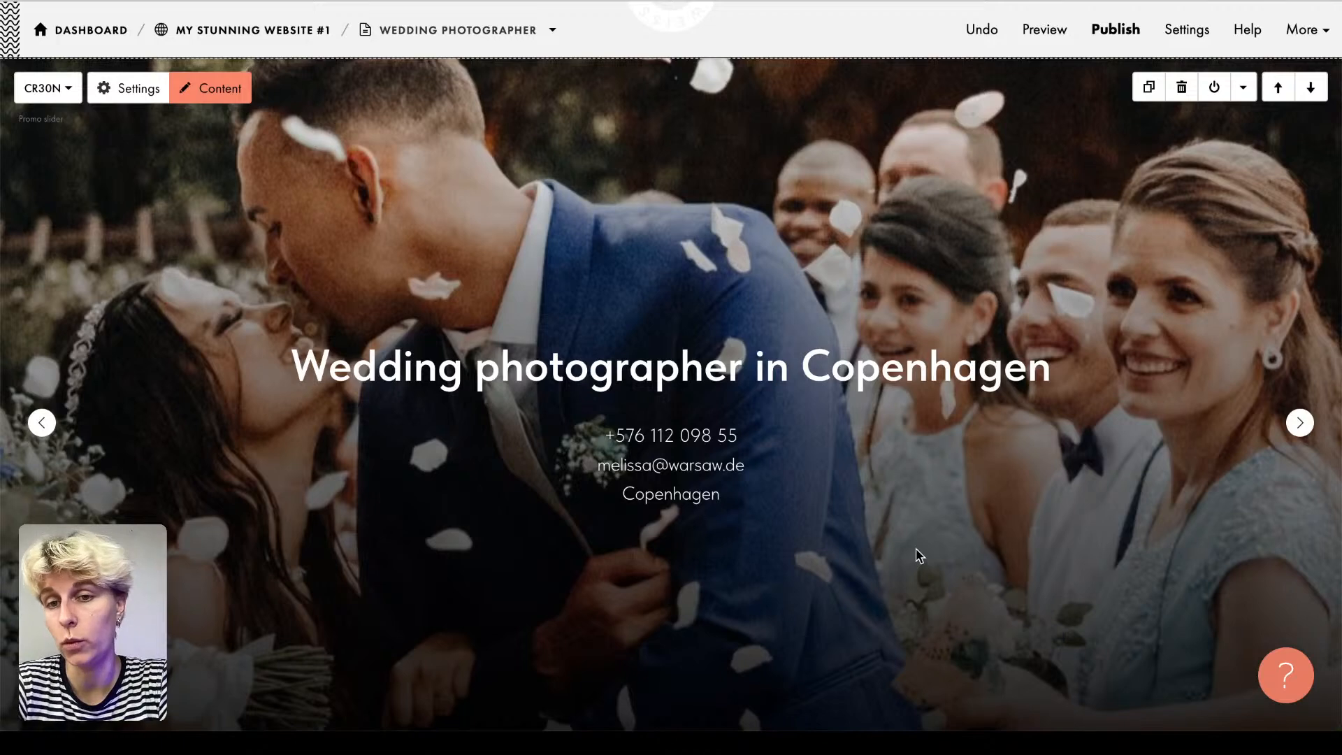
scroll(917, 554, "down", 5)
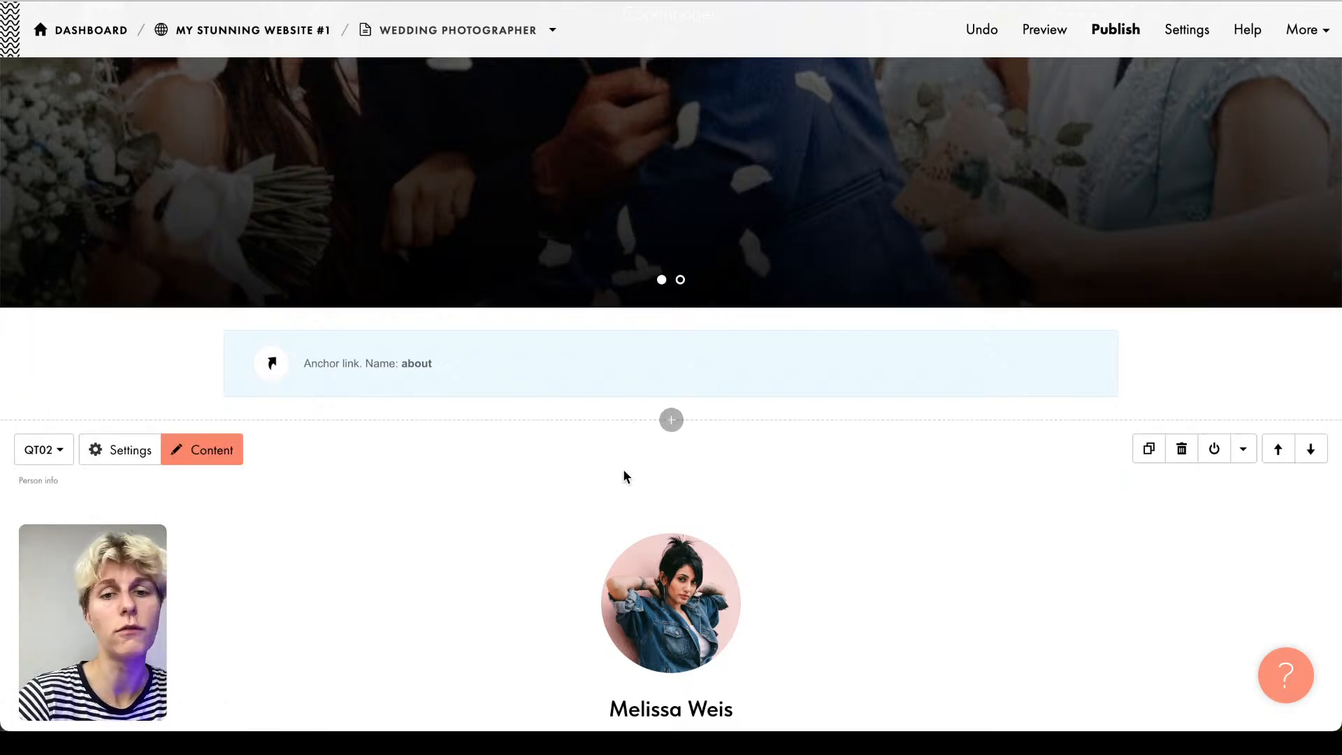
left_click(672, 420)
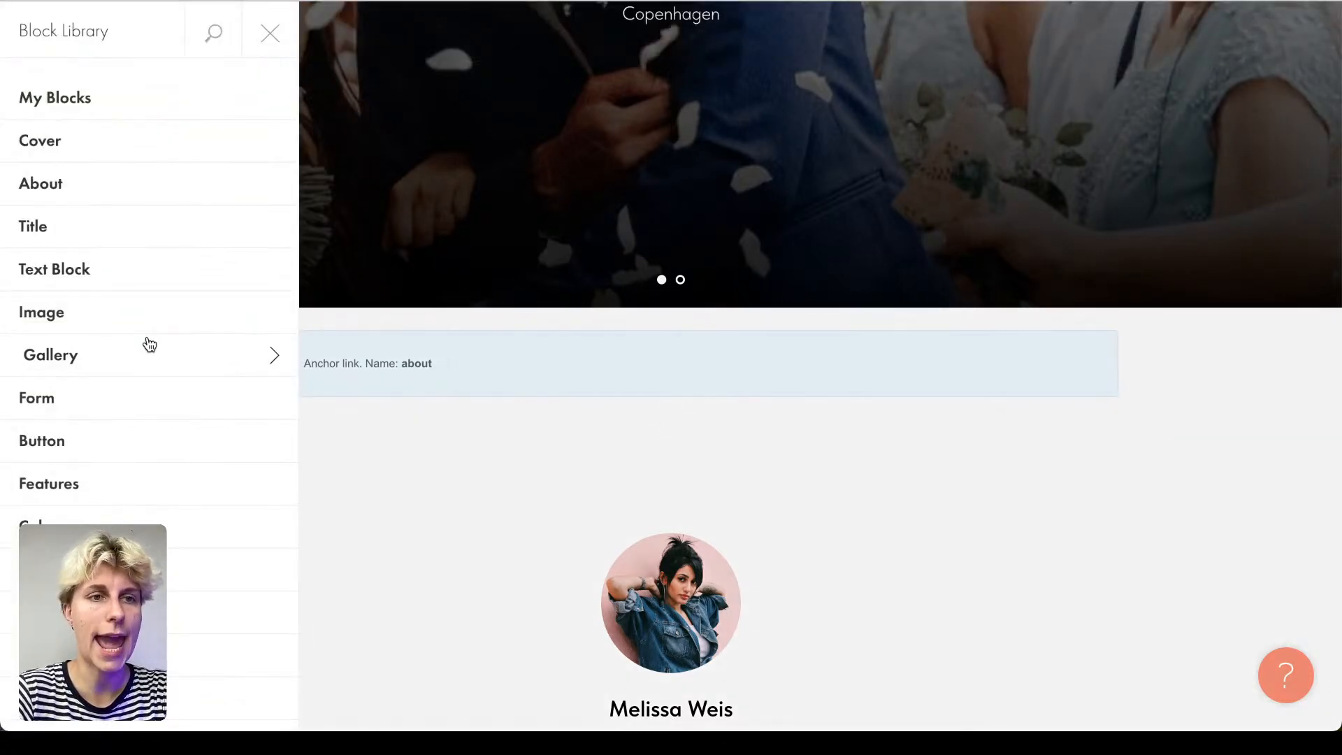
left_click(70, 140)
scroll(70, 210, "down", 5)
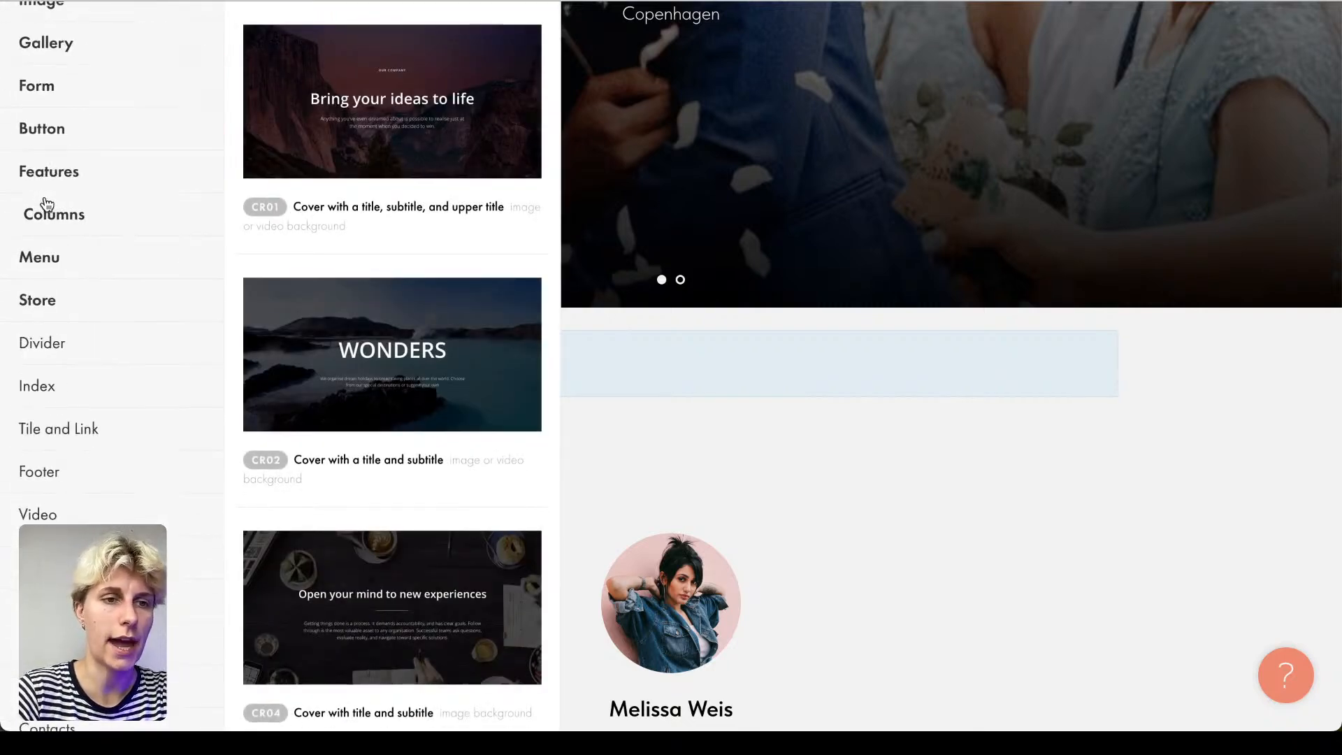
left_click(71, 221)
scroll(71, 222, "up", 5)
left_click(66, 225)
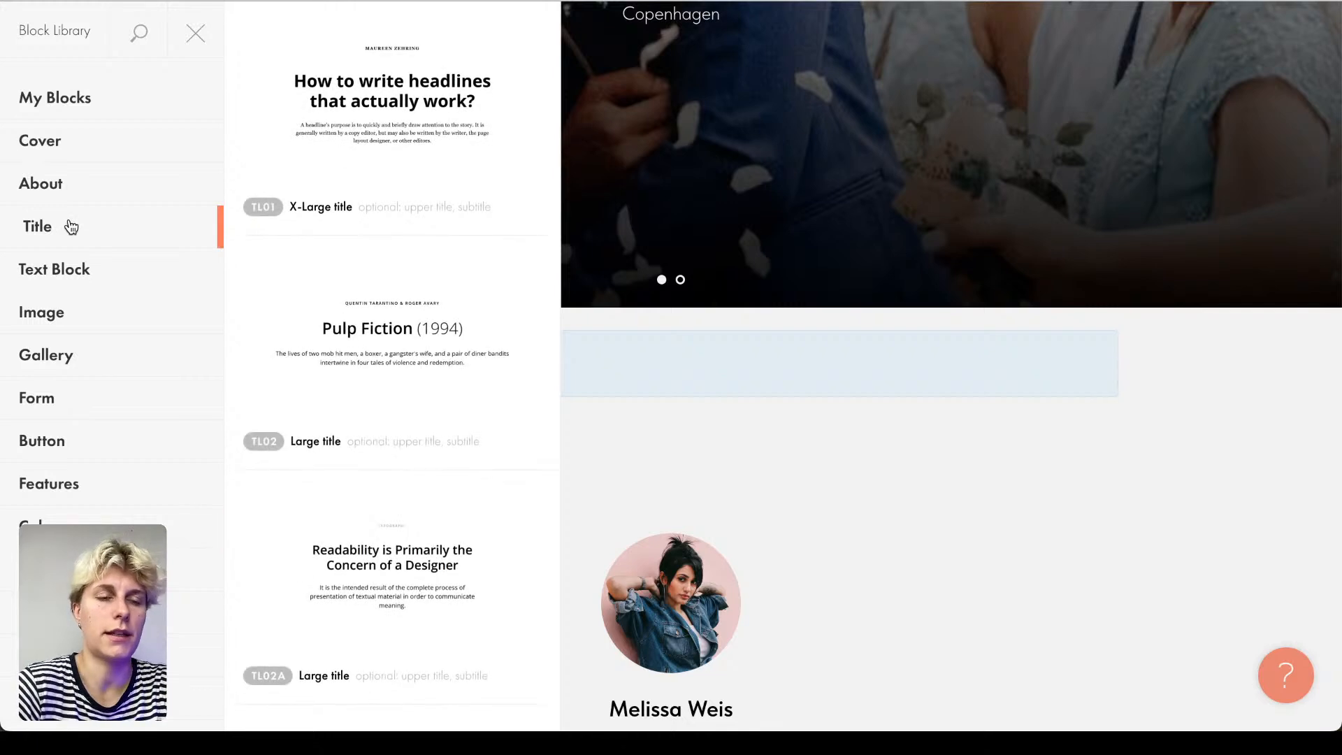
left_click(87, 187)
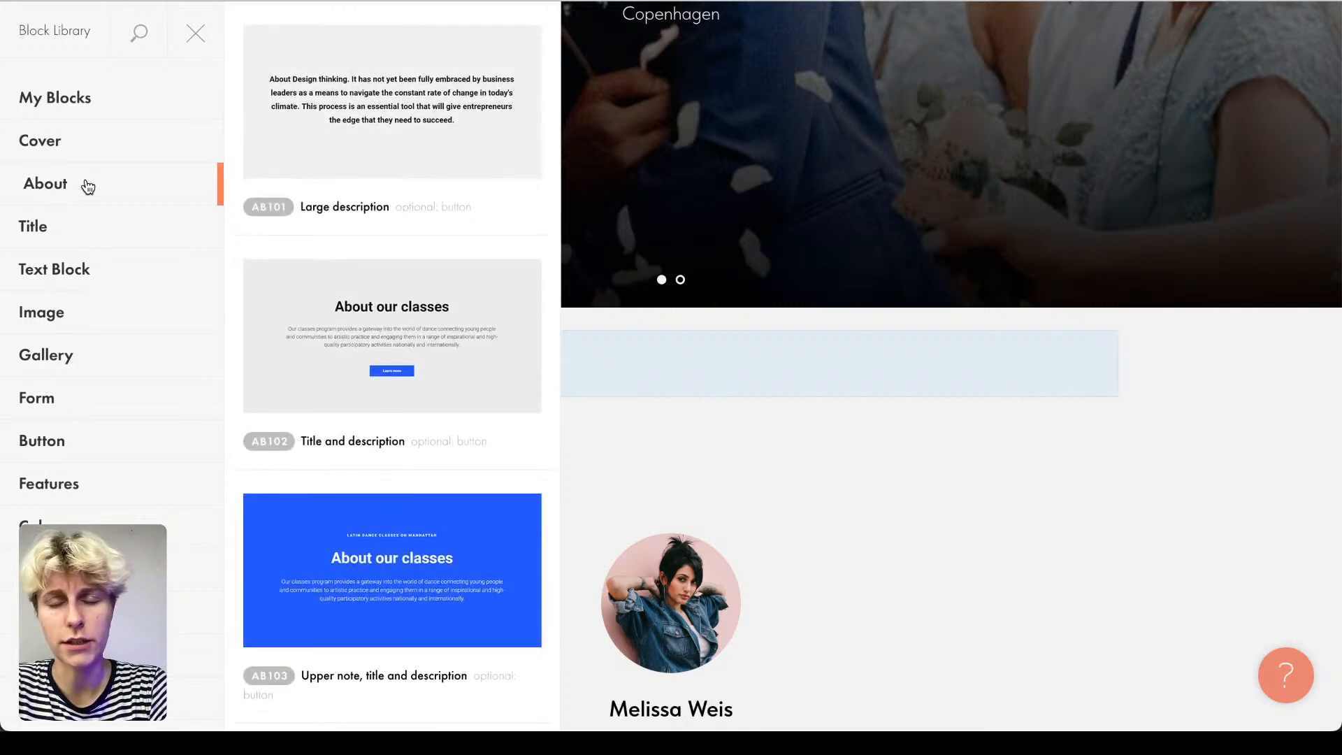
left_click(91, 141)
left_click(143, 272)
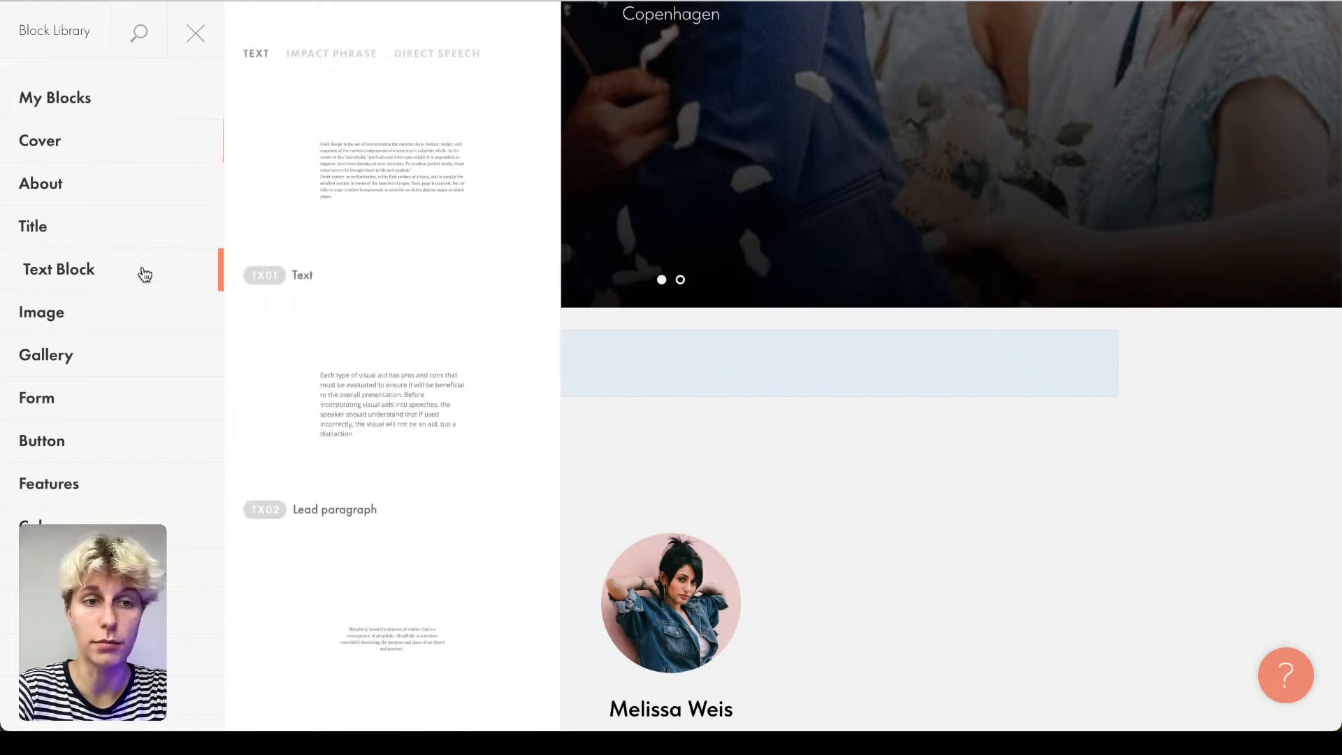
Step: Look through the Title blocks, from the X-Large title TL01 to the X-Small title TL06
left_click(128, 245)
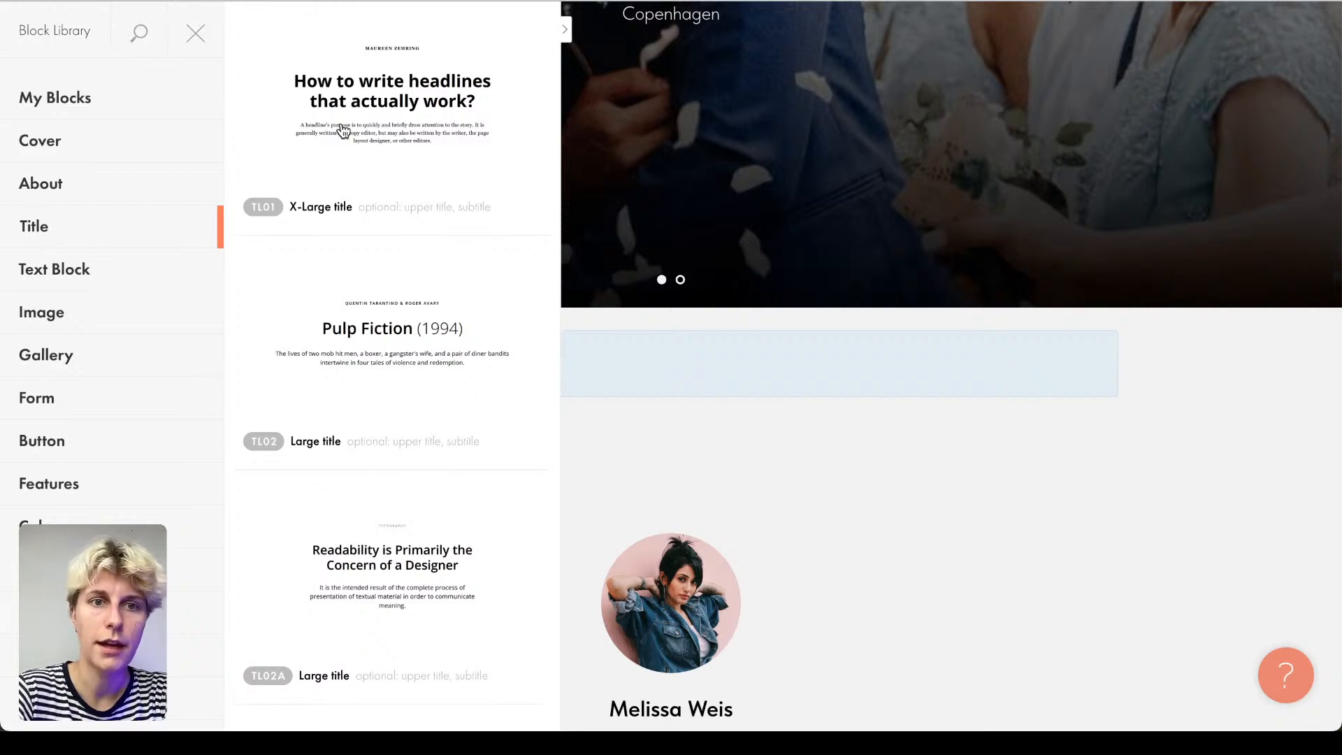
scroll(443, 559, "down", 15)
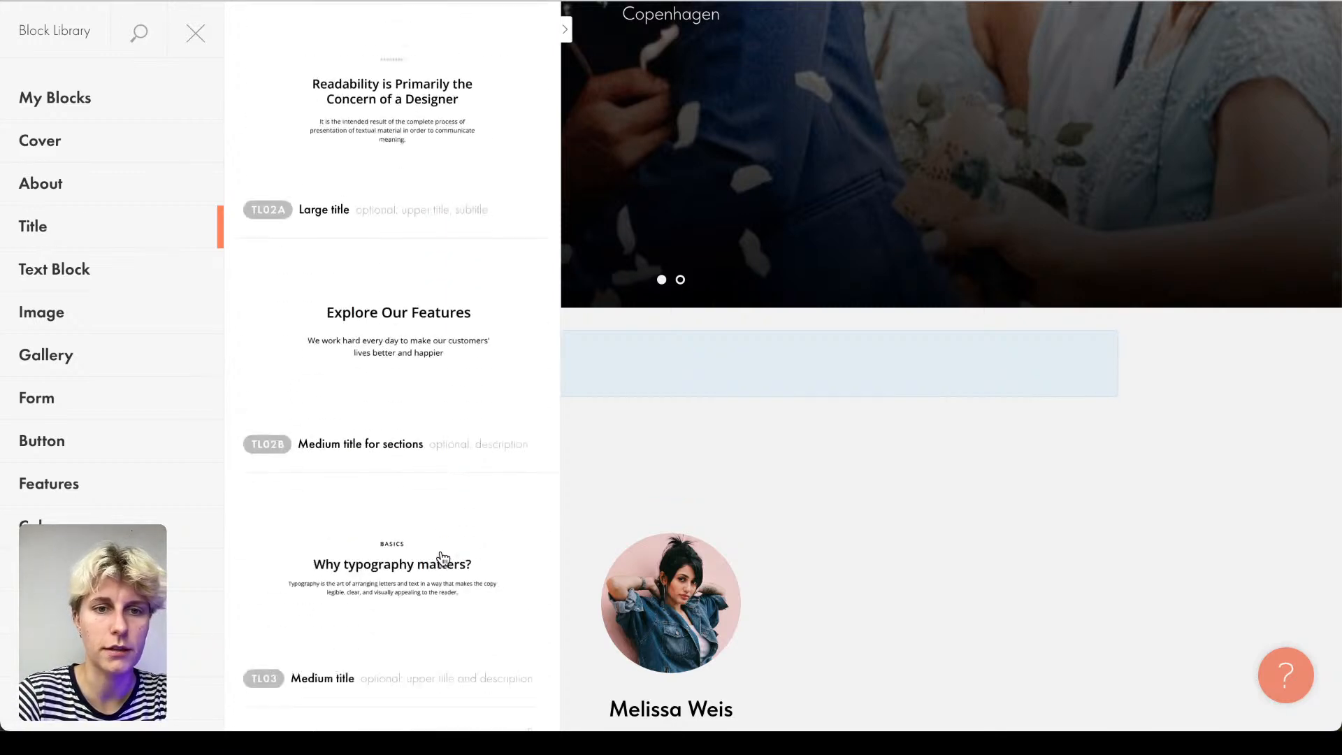
scroll(444, 559, "down", 2)
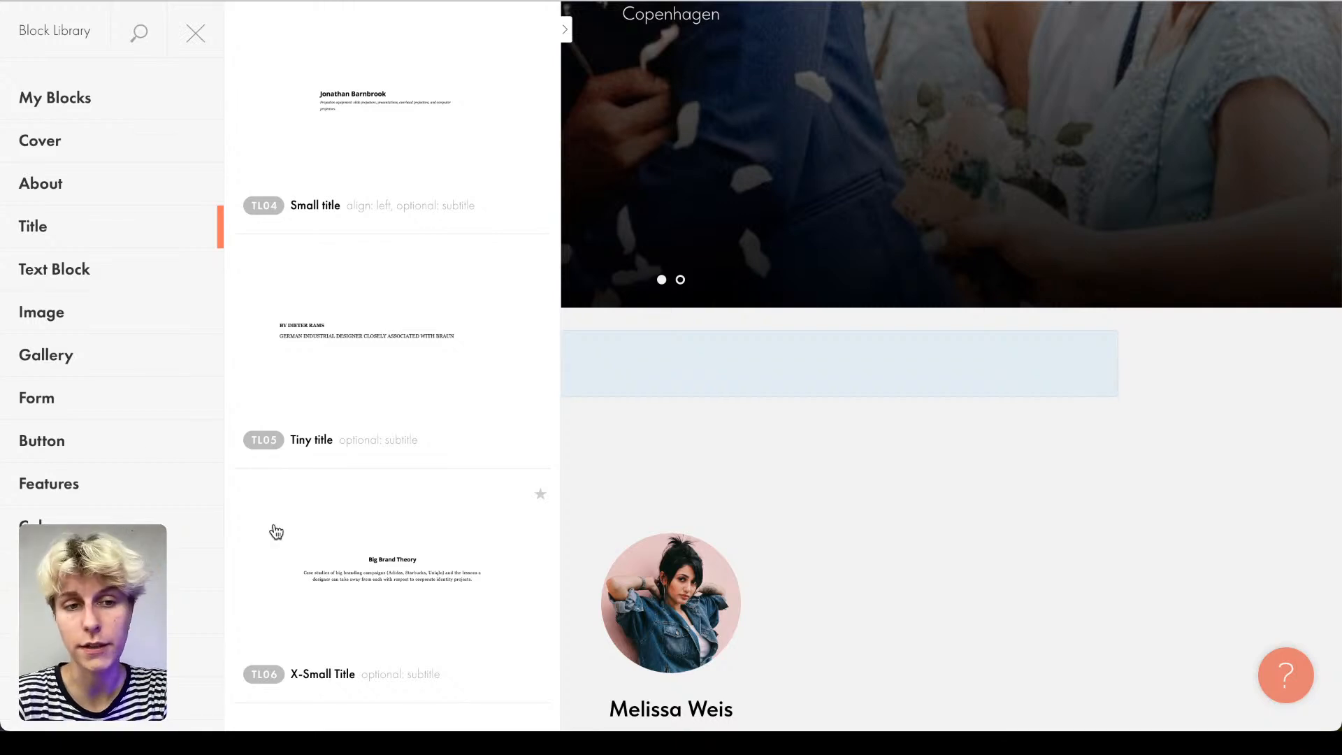
Step: Look through the Image blocks, from the fullscreen image IM02 to the text wrapping around an image IM13
left_click(105, 405)
left_click(118, 323)
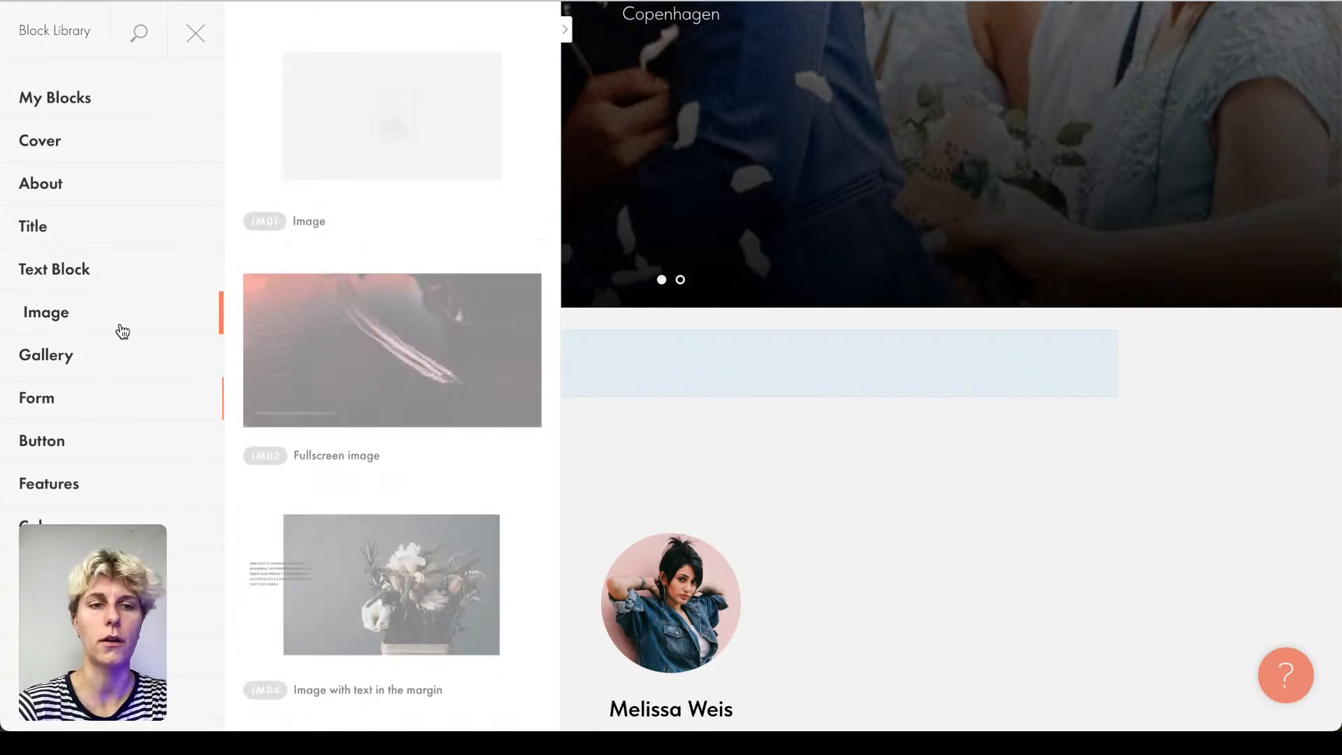
scroll(242, 378, "down", 5)
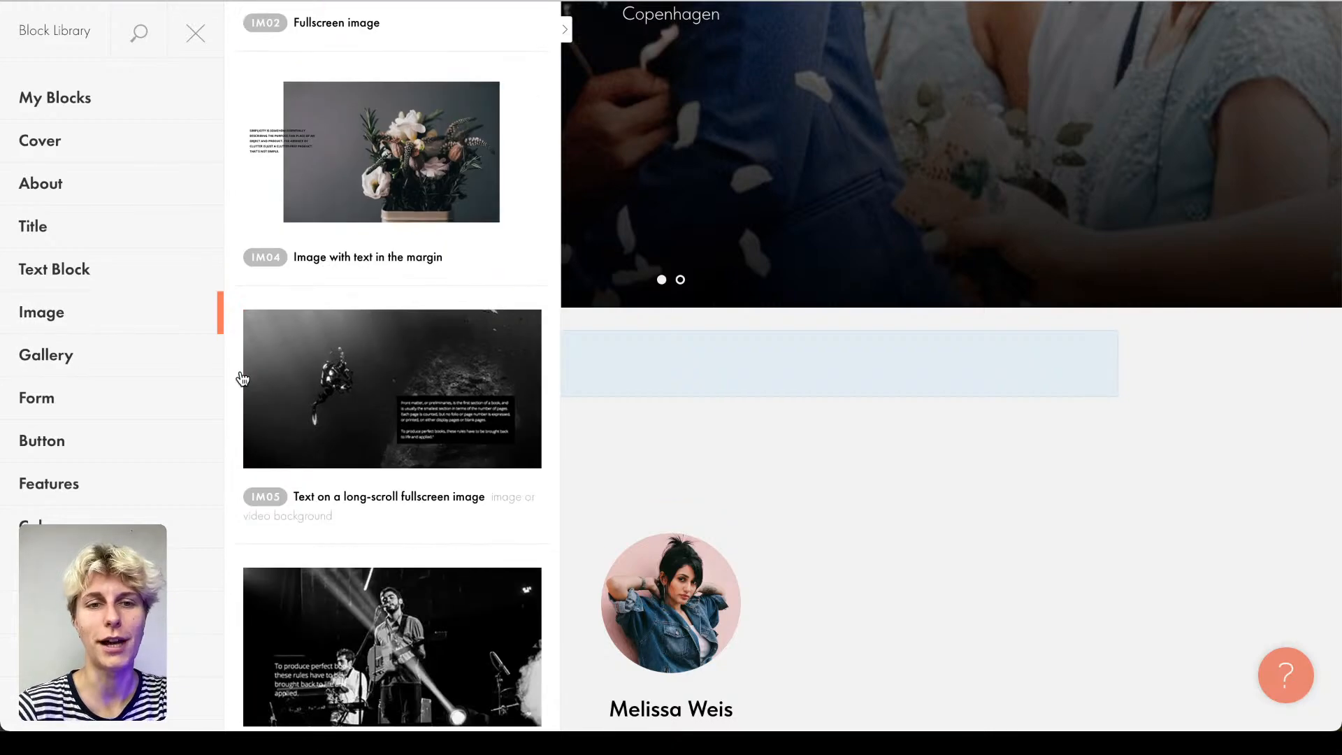
scroll(242, 378, "down", 8)
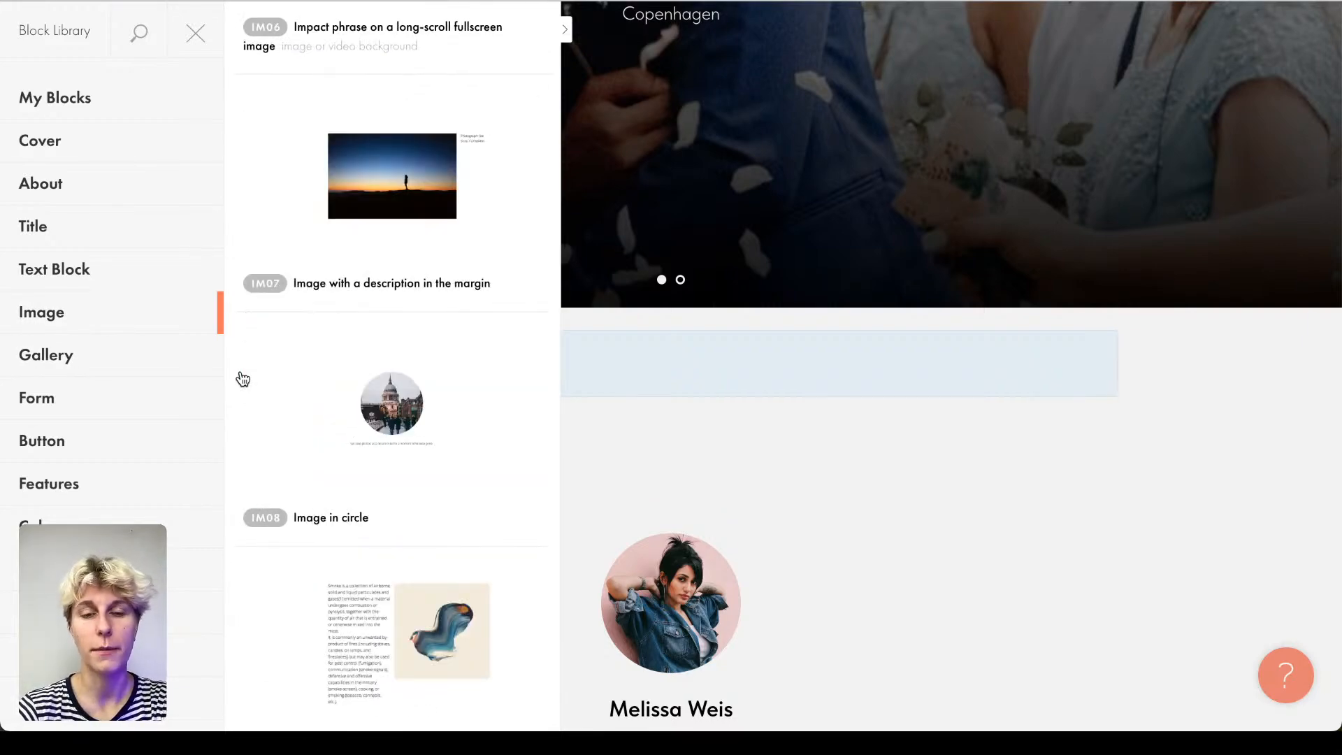
scroll(242, 378, "down", 7)
right_click(242, 376)
left_click(275, 260)
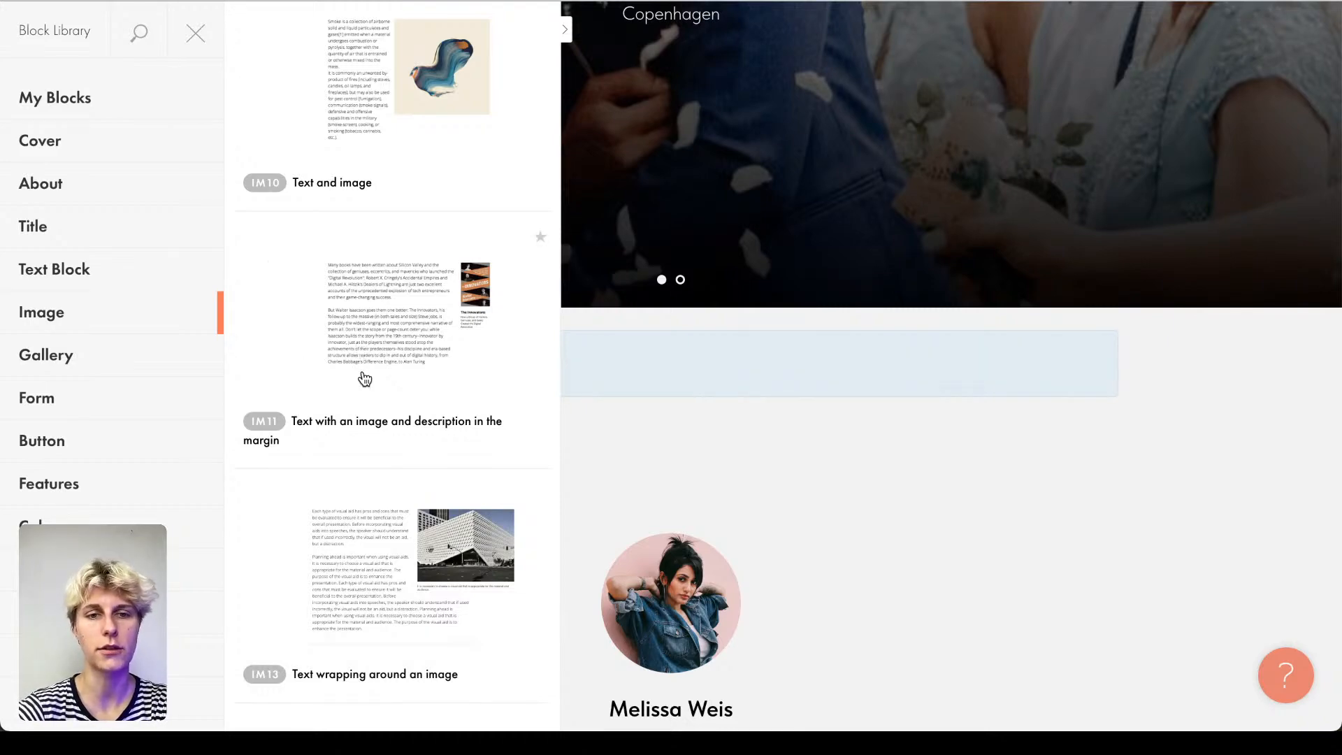
scroll(360, 378, "up", 15)
scroll(364, 378, "up", 3)
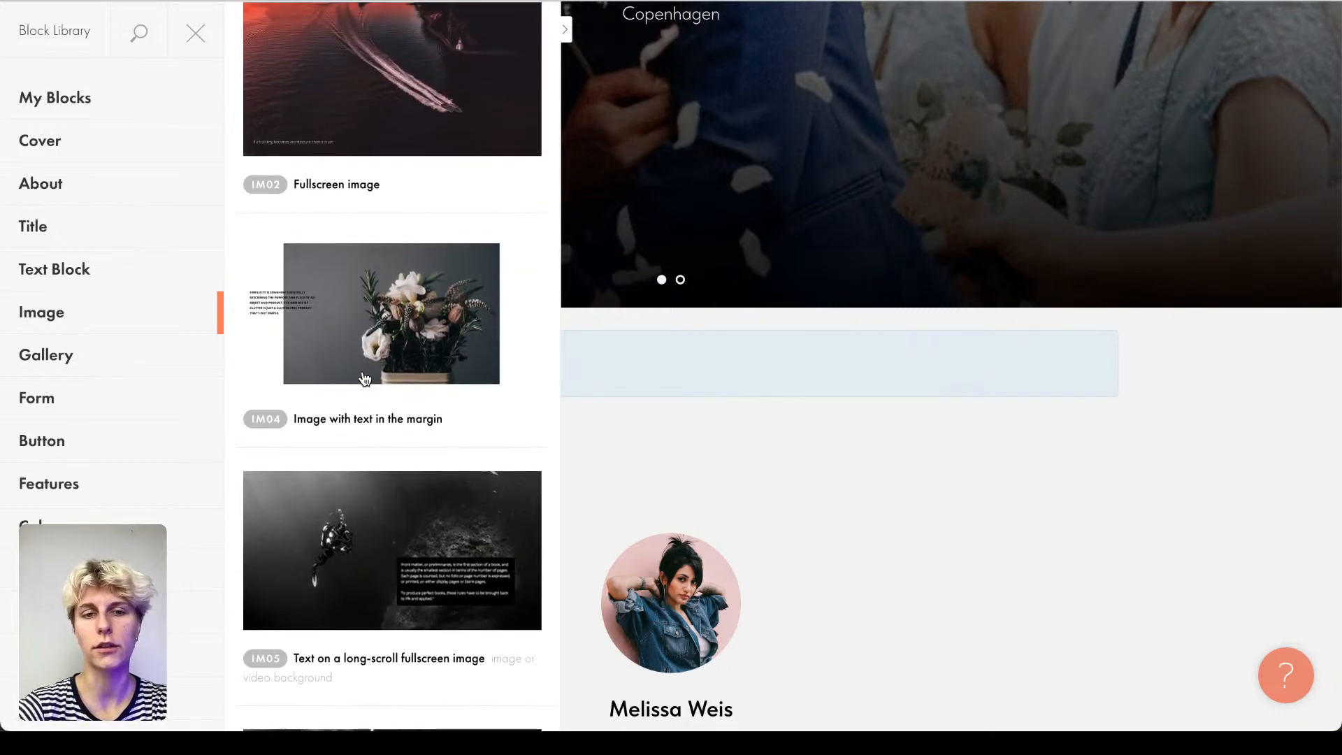
scroll(364, 378, "up", 2)
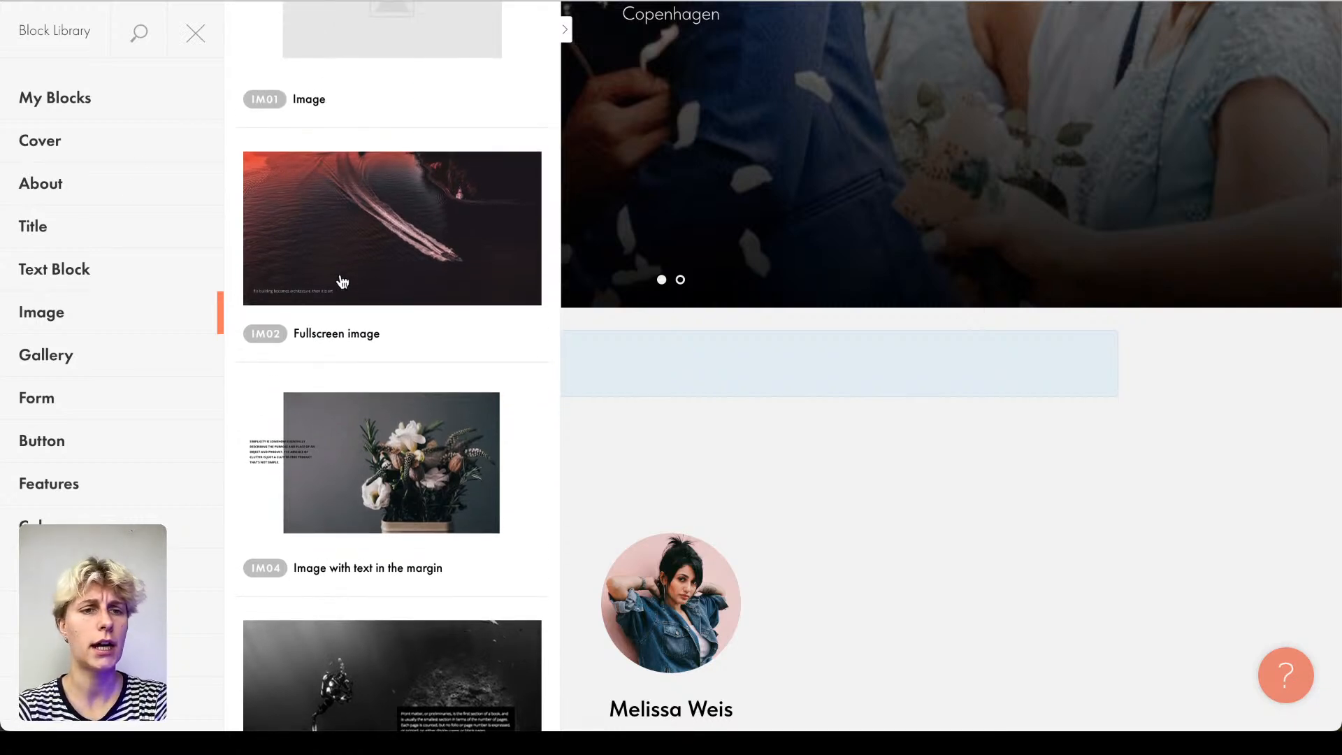
Step: Browse the Button, Features, Store and Menu categories of the block library
left_click(90, 234)
left_click(84, 447)
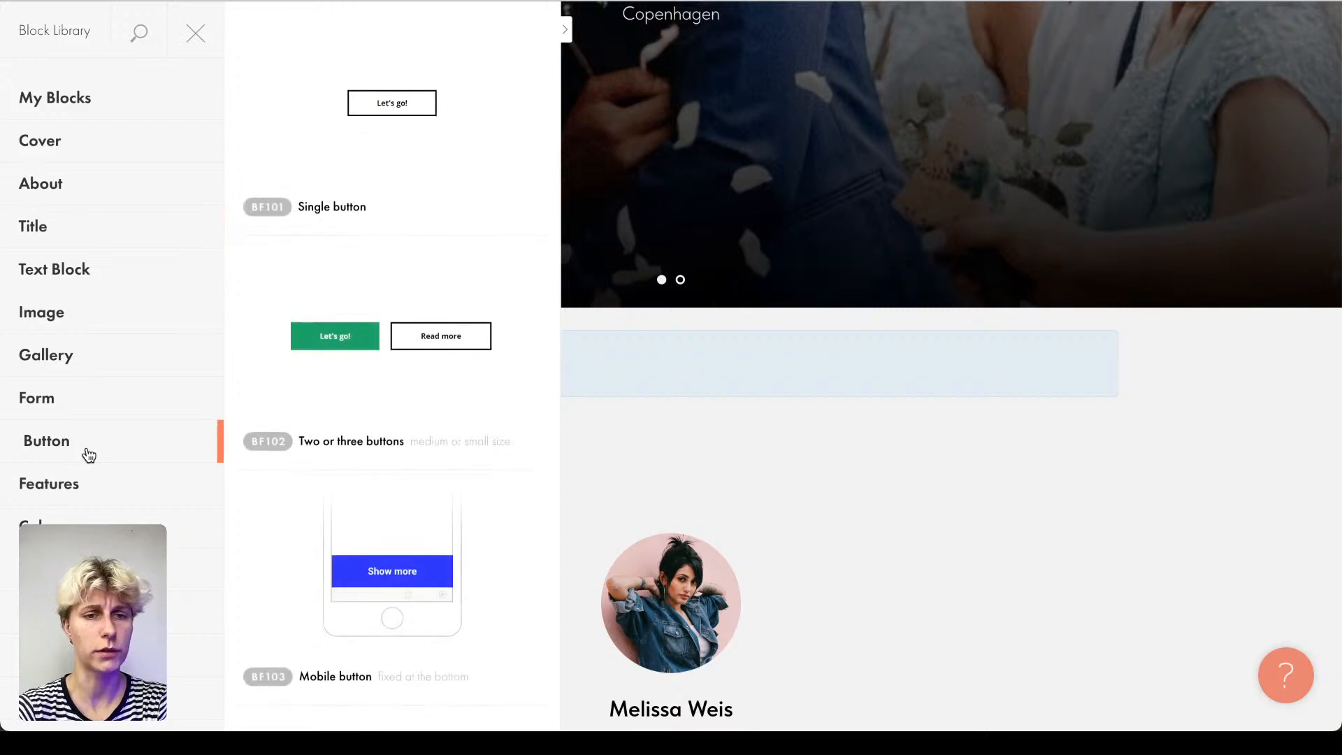
left_click(94, 498)
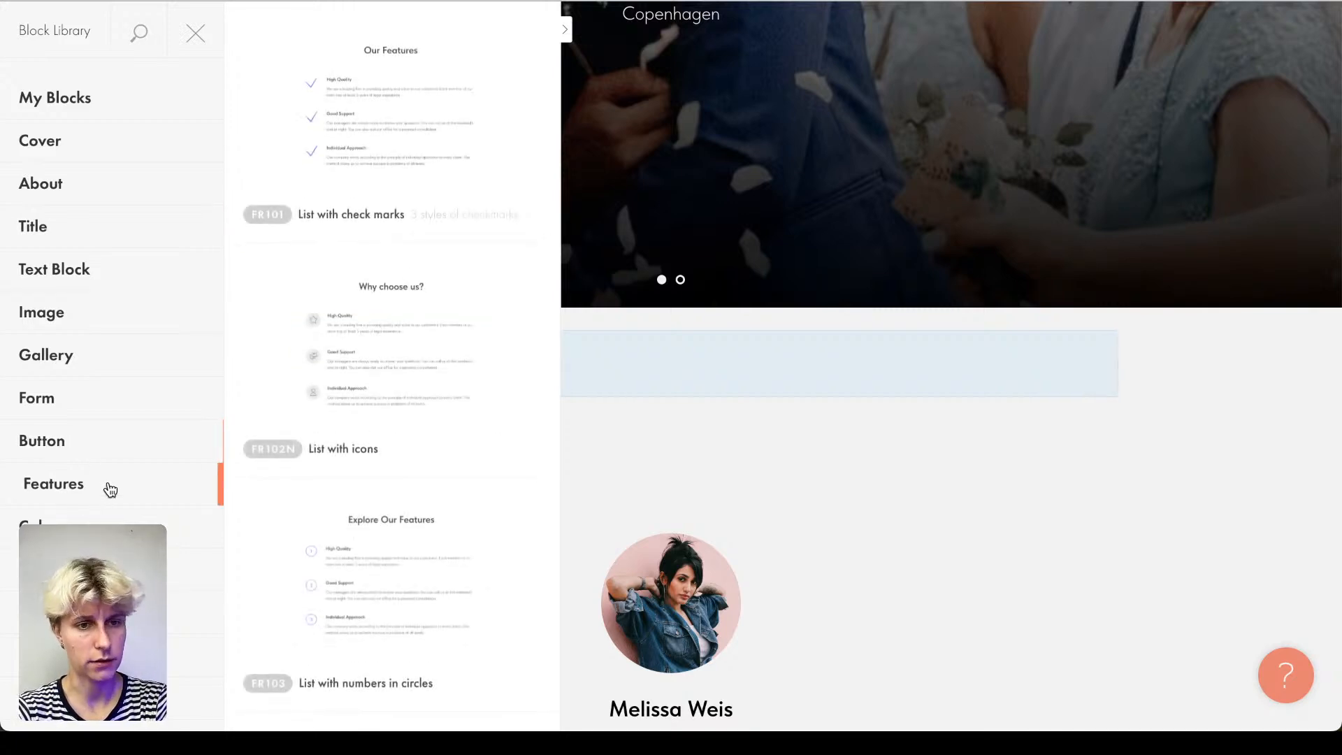
scroll(105, 489, "down", 3)
left_click(135, 390)
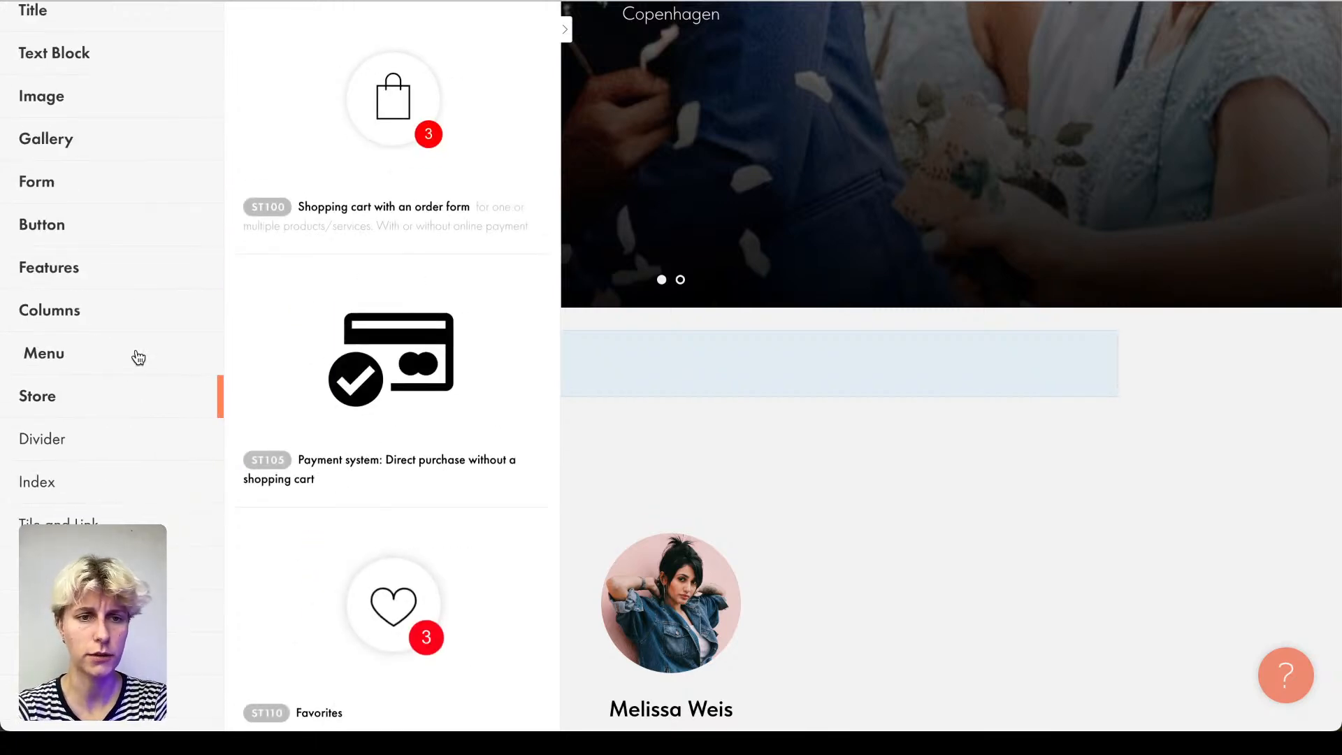
left_click(134, 355)
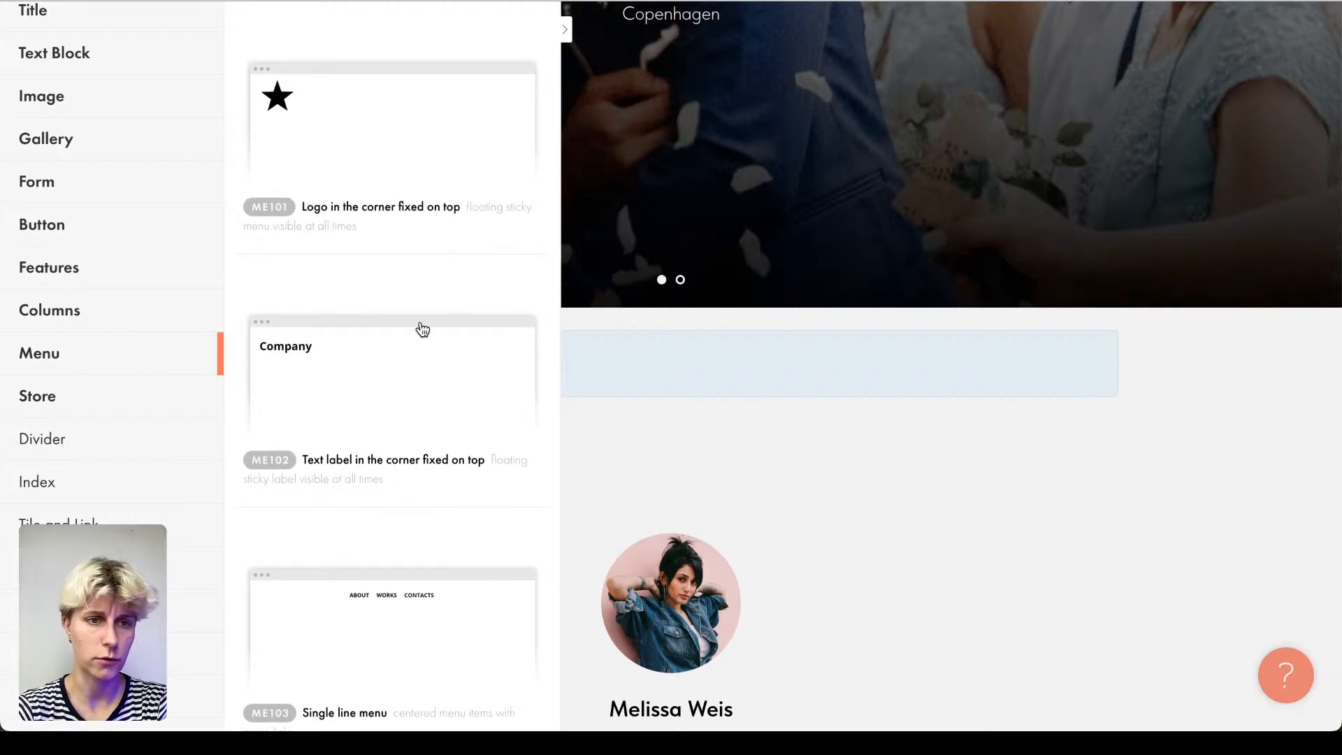
Step: Add the Two columns block CL02 with title and description between the about anchor link and the person info block
left_click(81, 310)
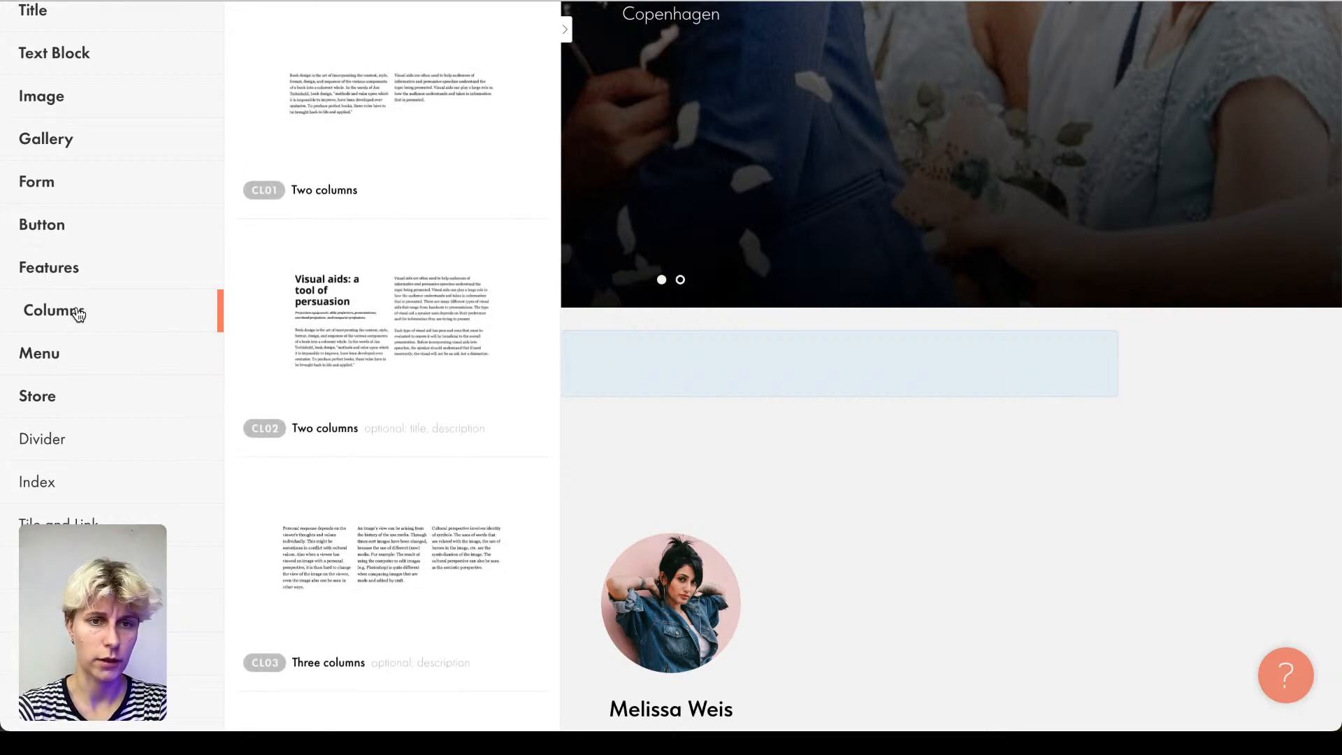
left_click(409, 285)
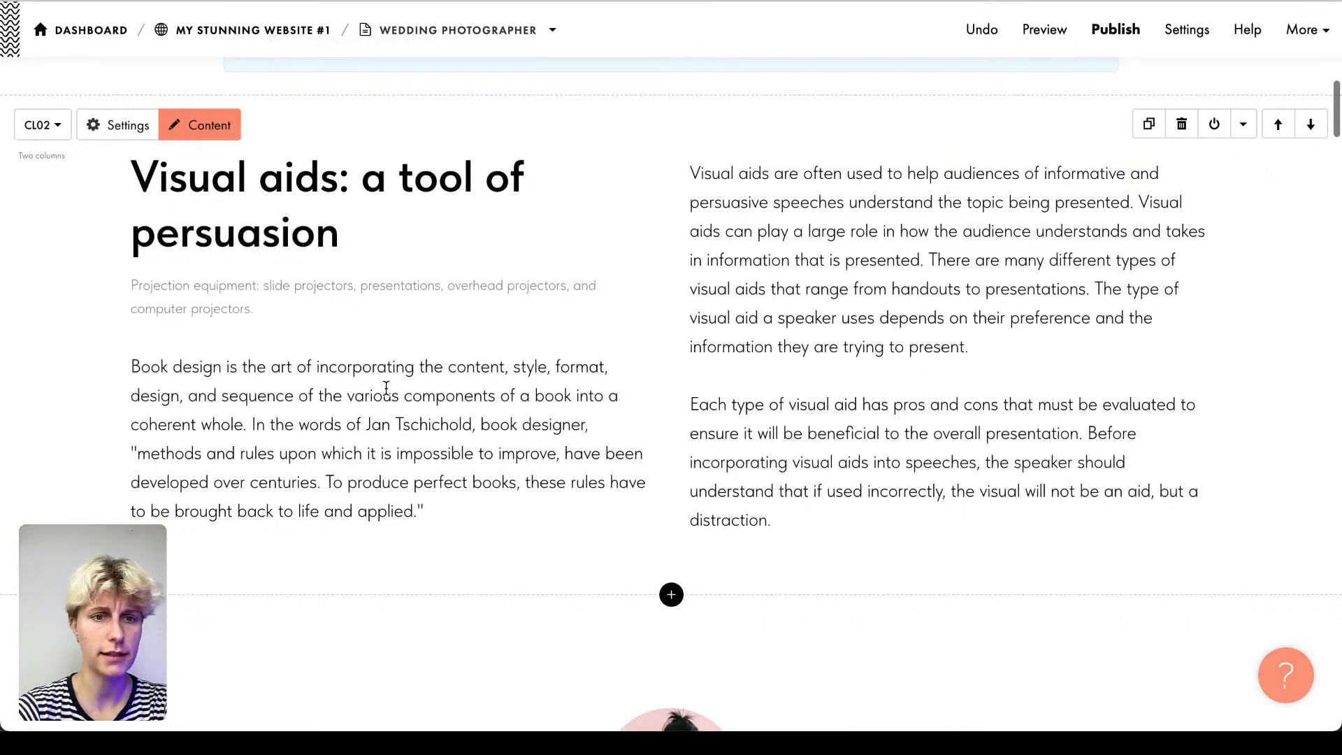
left_click(386, 388)
left_click_drag(301, 395, 423, 511)
left_click(45, 417)
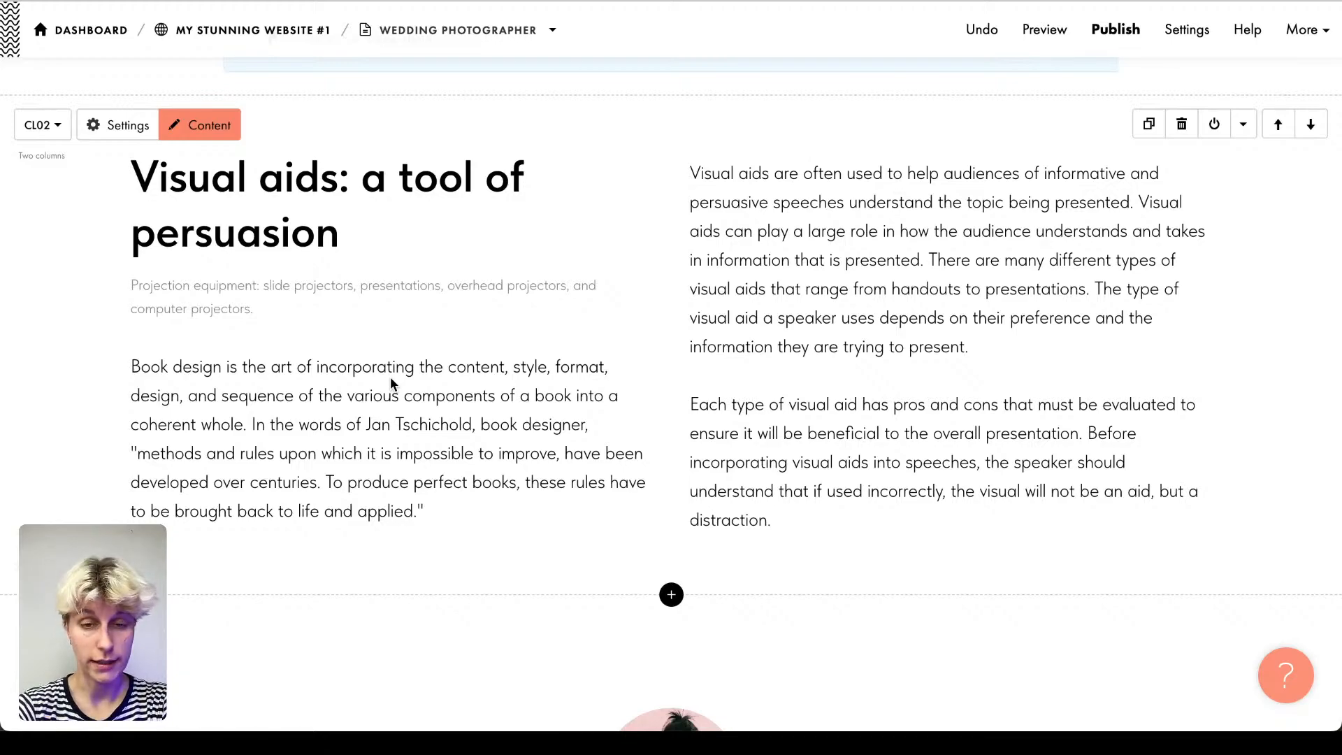
Step: Look over the content fields of the promo slider's items, and close them without saving changes
scroll(390, 376, "up", 15)
scroll(390, 376, "down", 2)
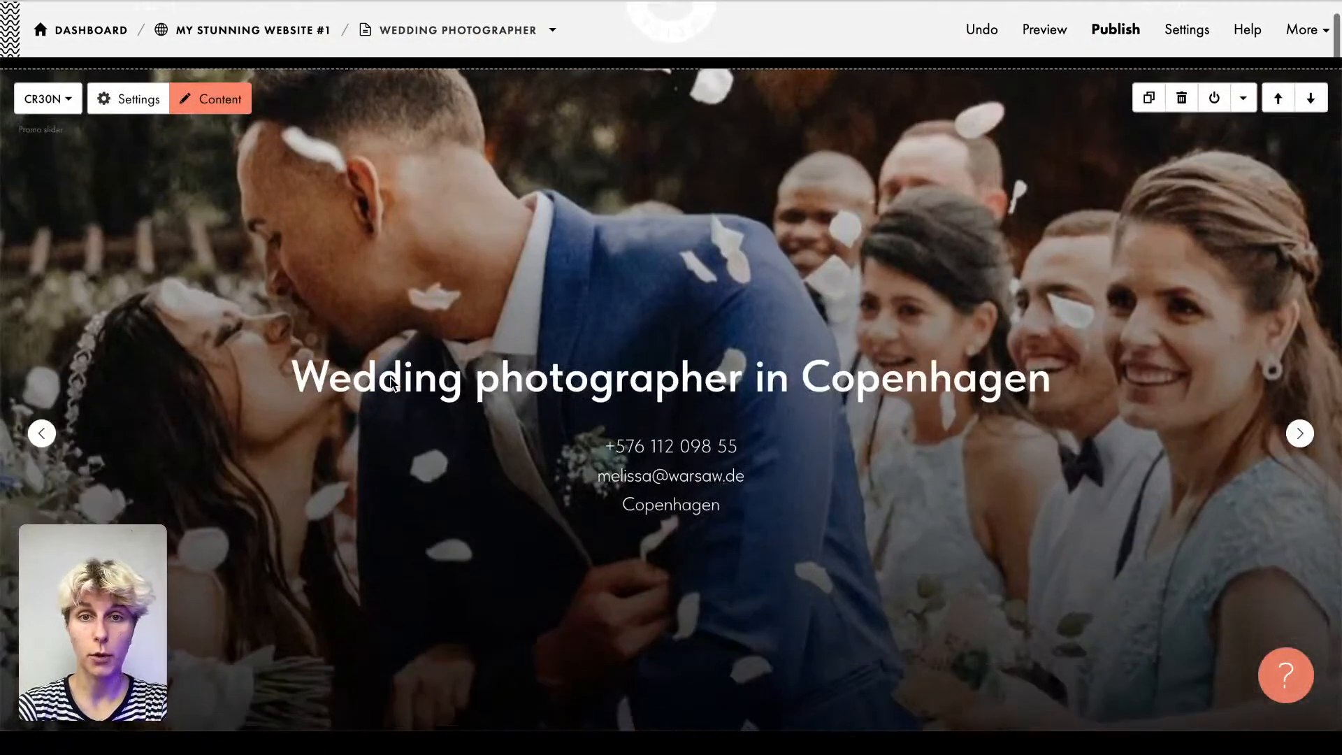
scroll(392, 378, "down", 1)
scroll(391, 378, "up", 1)
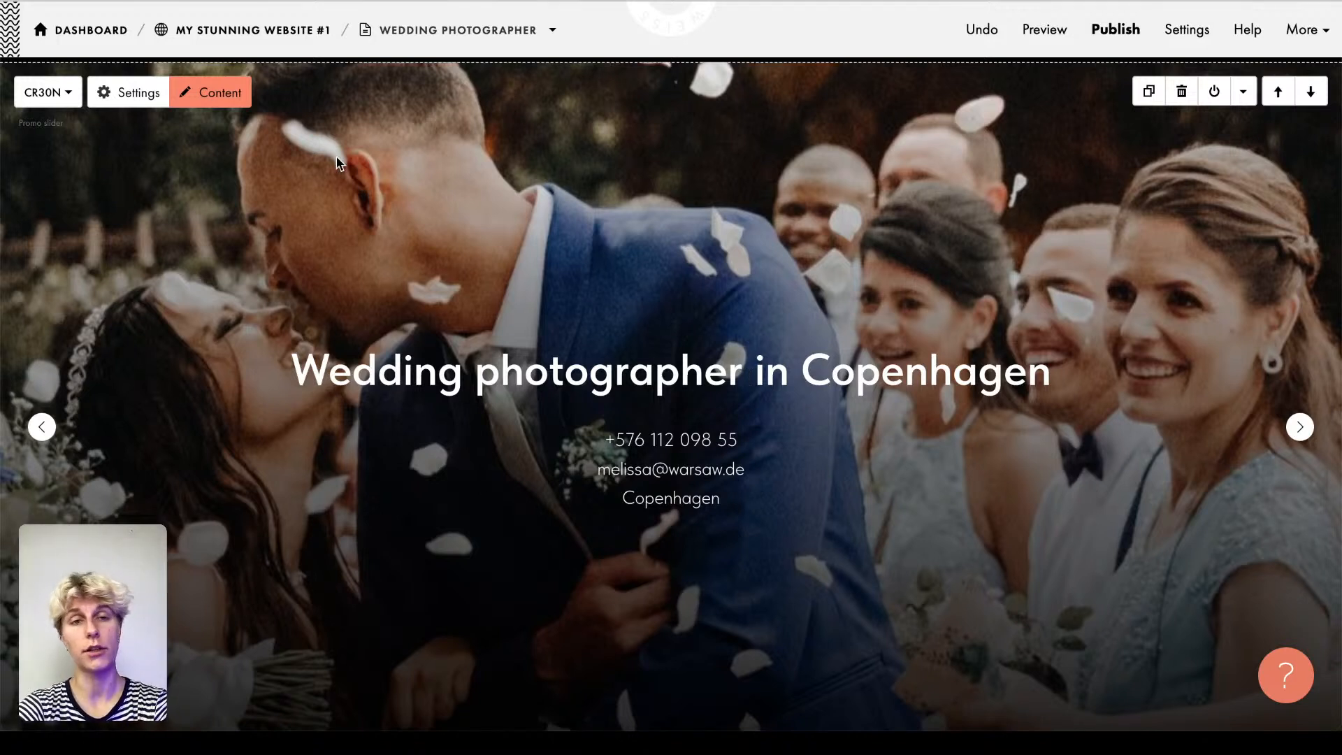
scroll(337, 162, "down", 1)
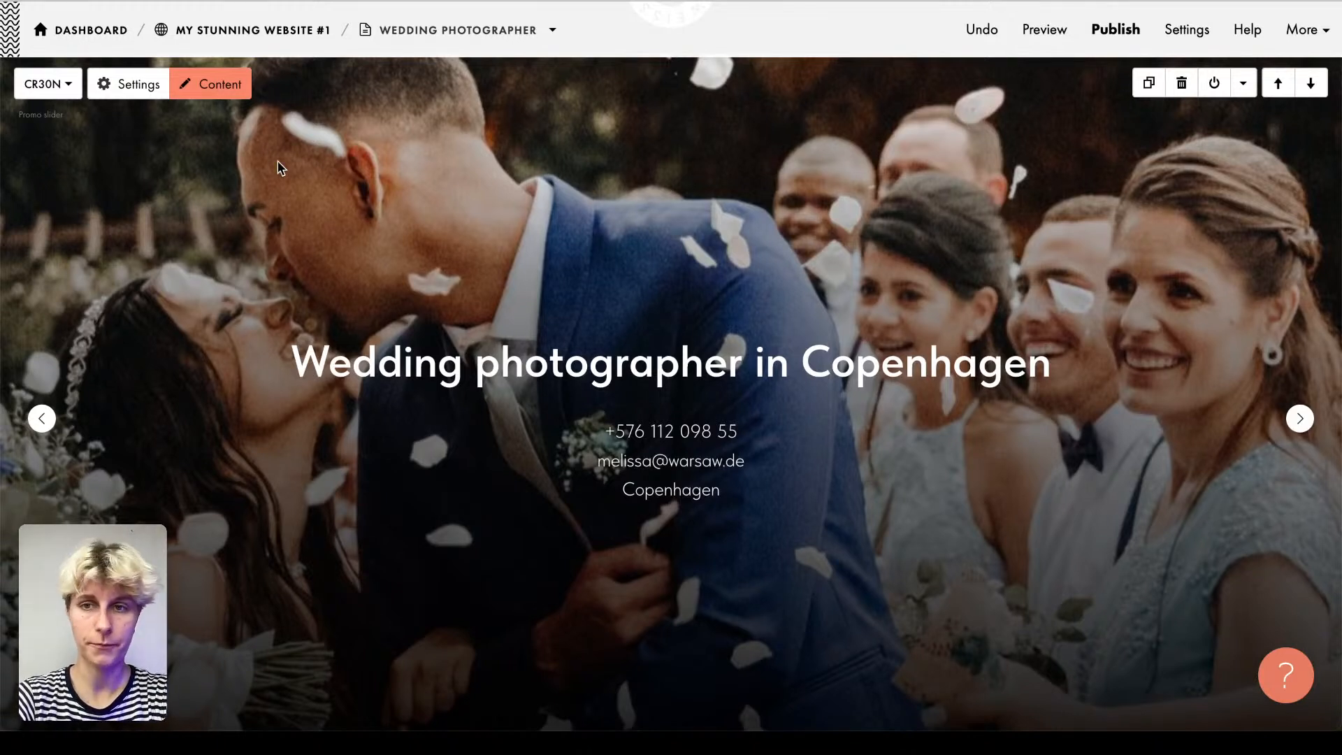
left_click(72, 91)
left_click(72, 92)
left_click(72, 92)
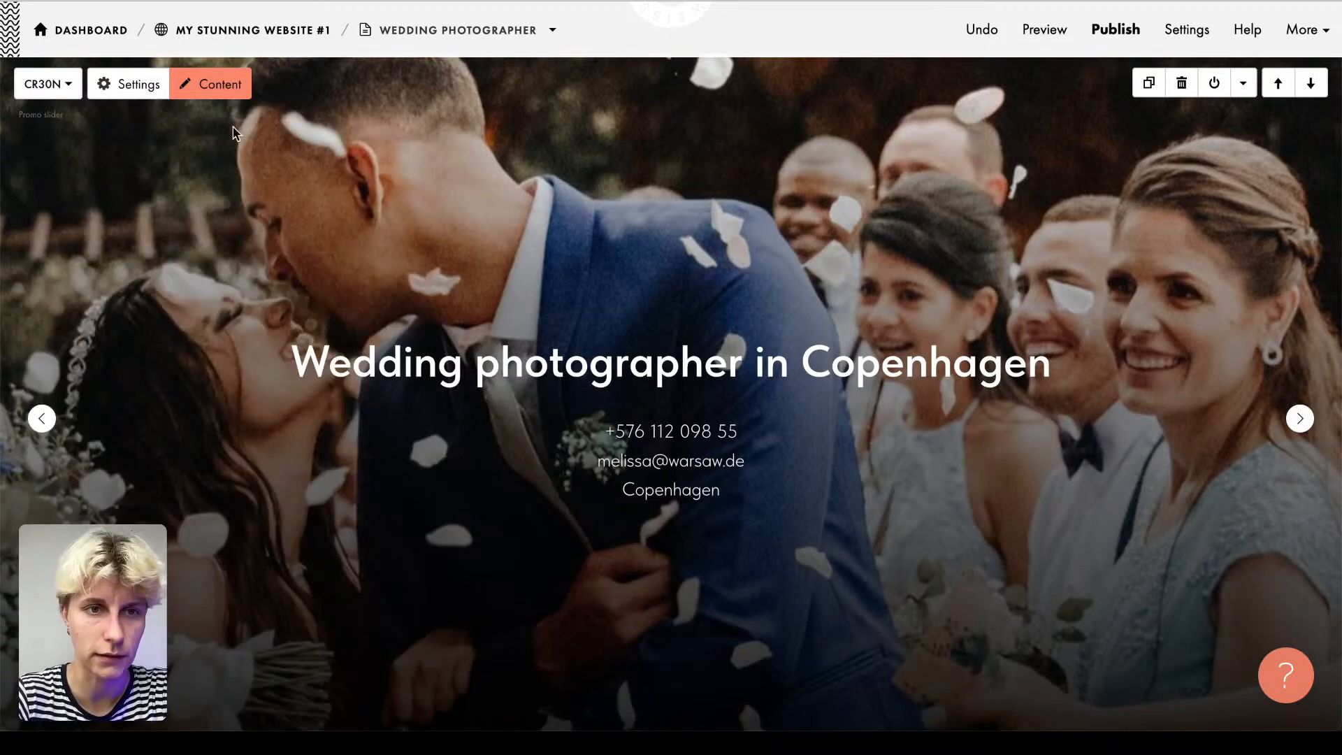
left_click(209, 84)
scroll(293, 463, "down", 8)
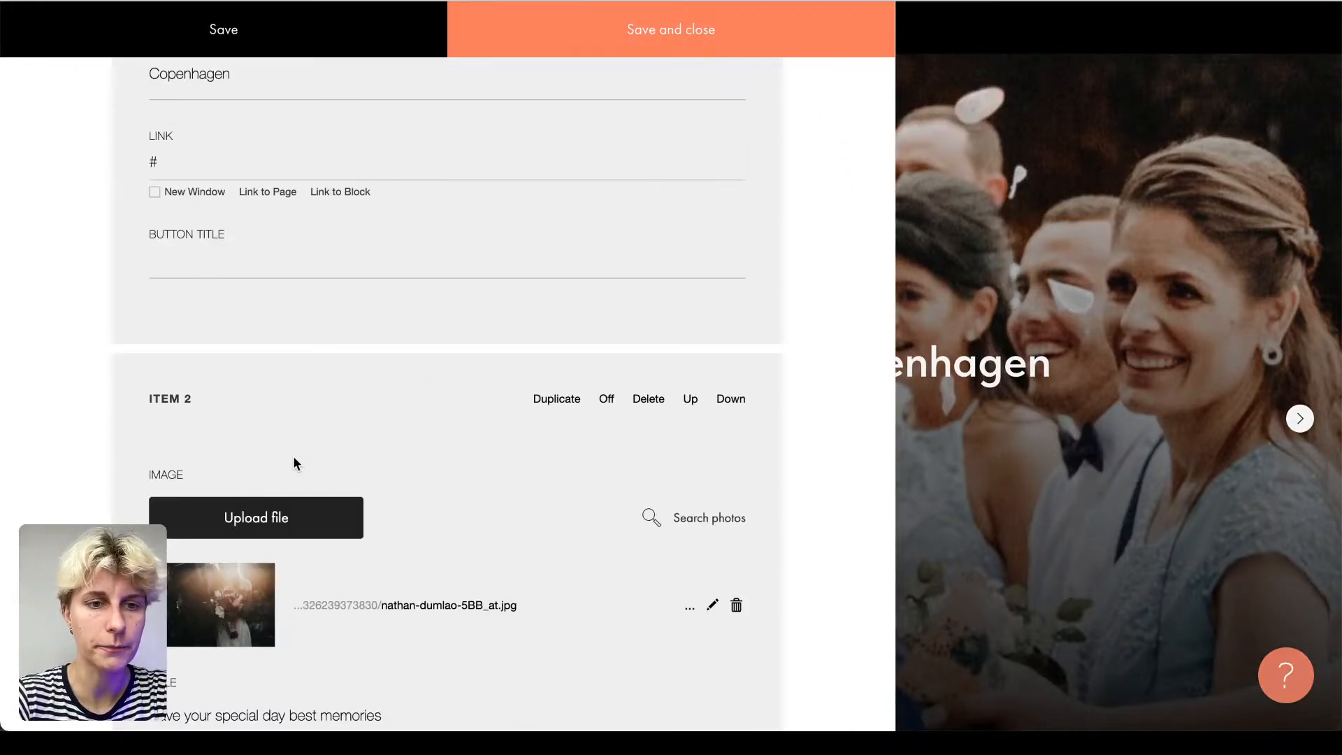
left_click(937, 289)
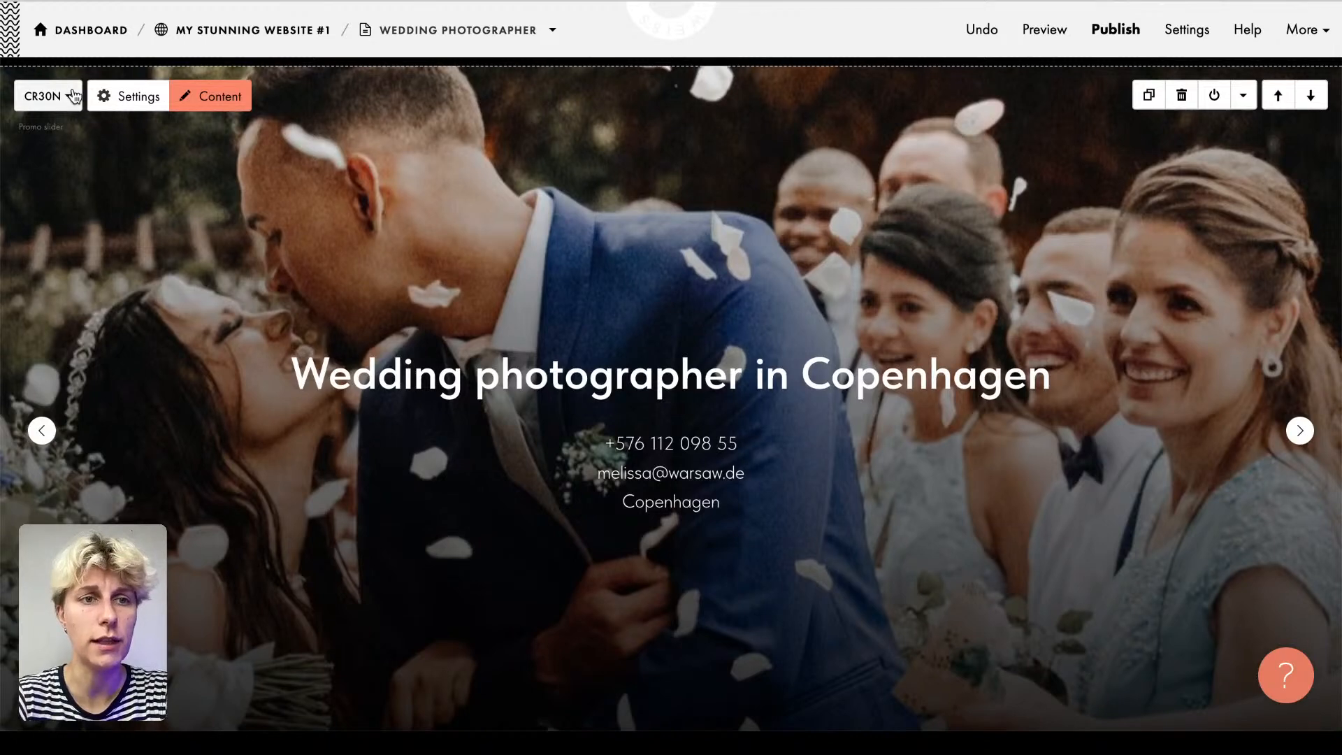
Step: View the alternative cover designs the promo slider block can be switched to, and leave the block unswitched
left_click(47, 95)
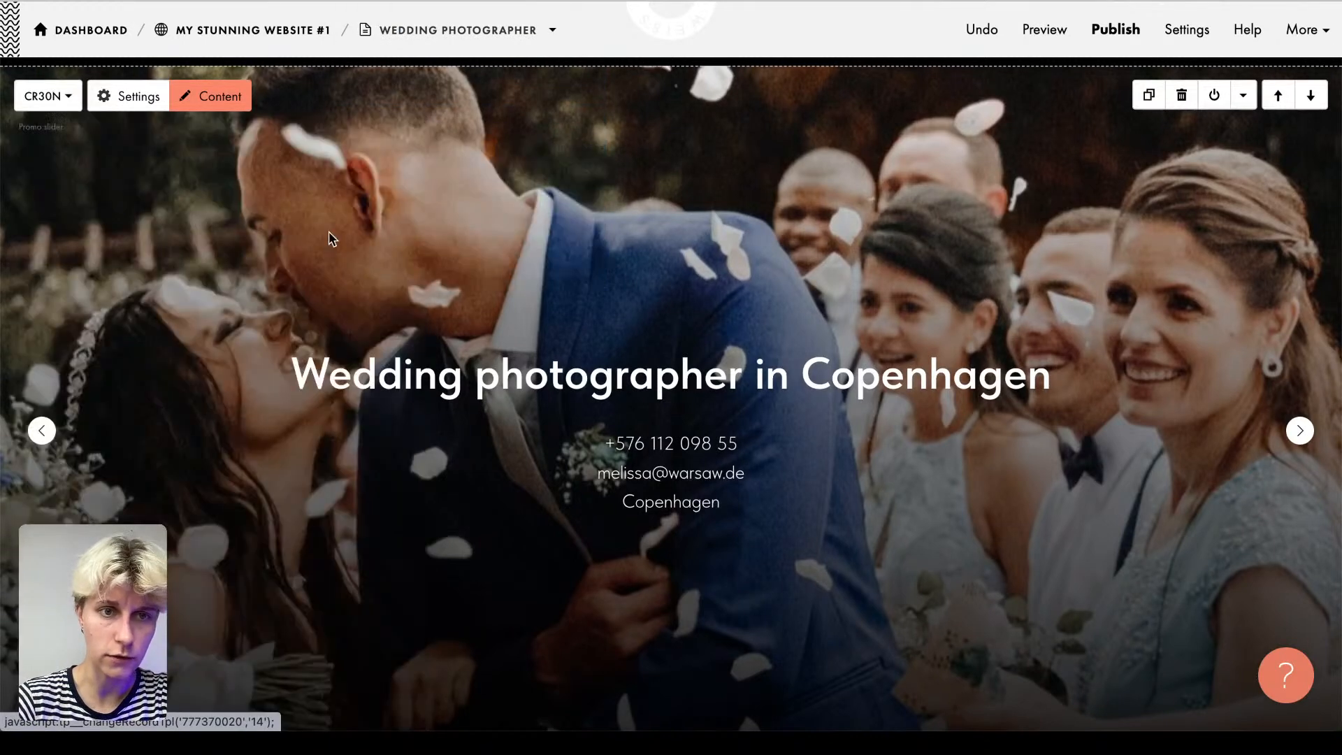
left_click(58, 96)
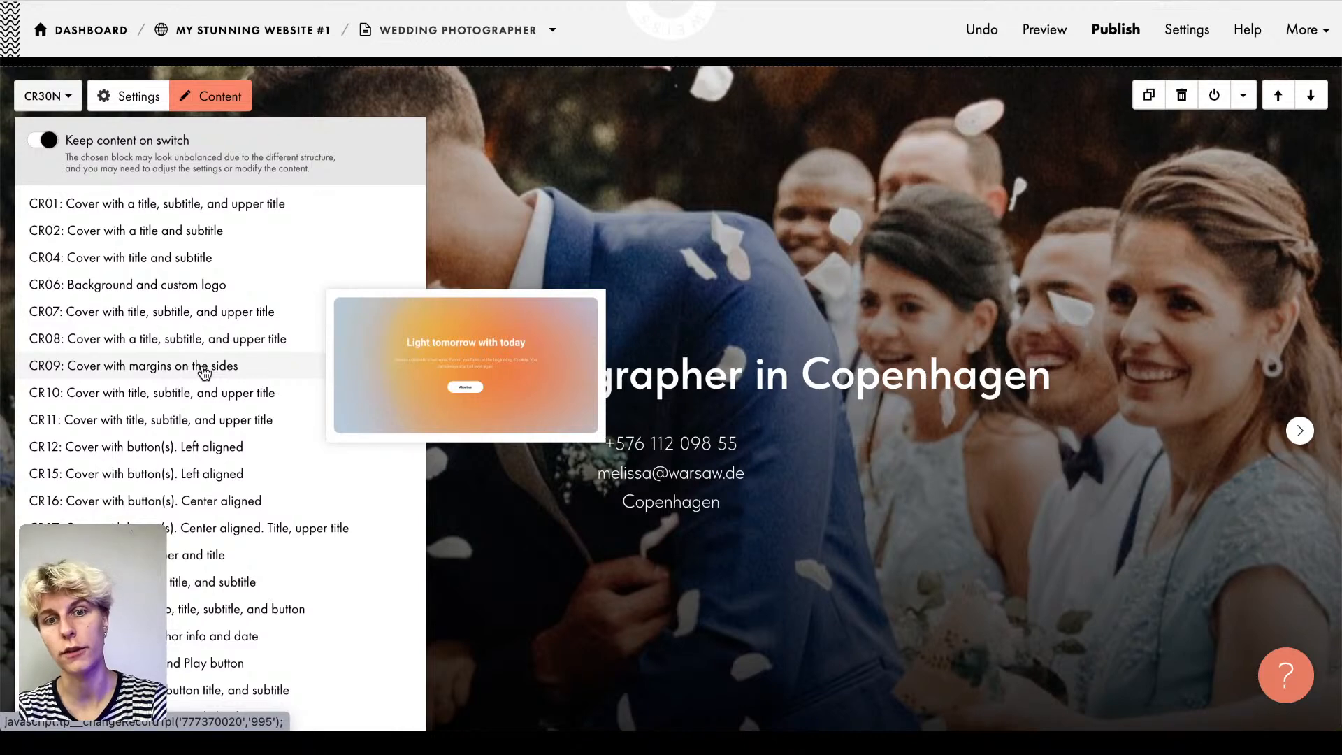
left_click(519, 254)
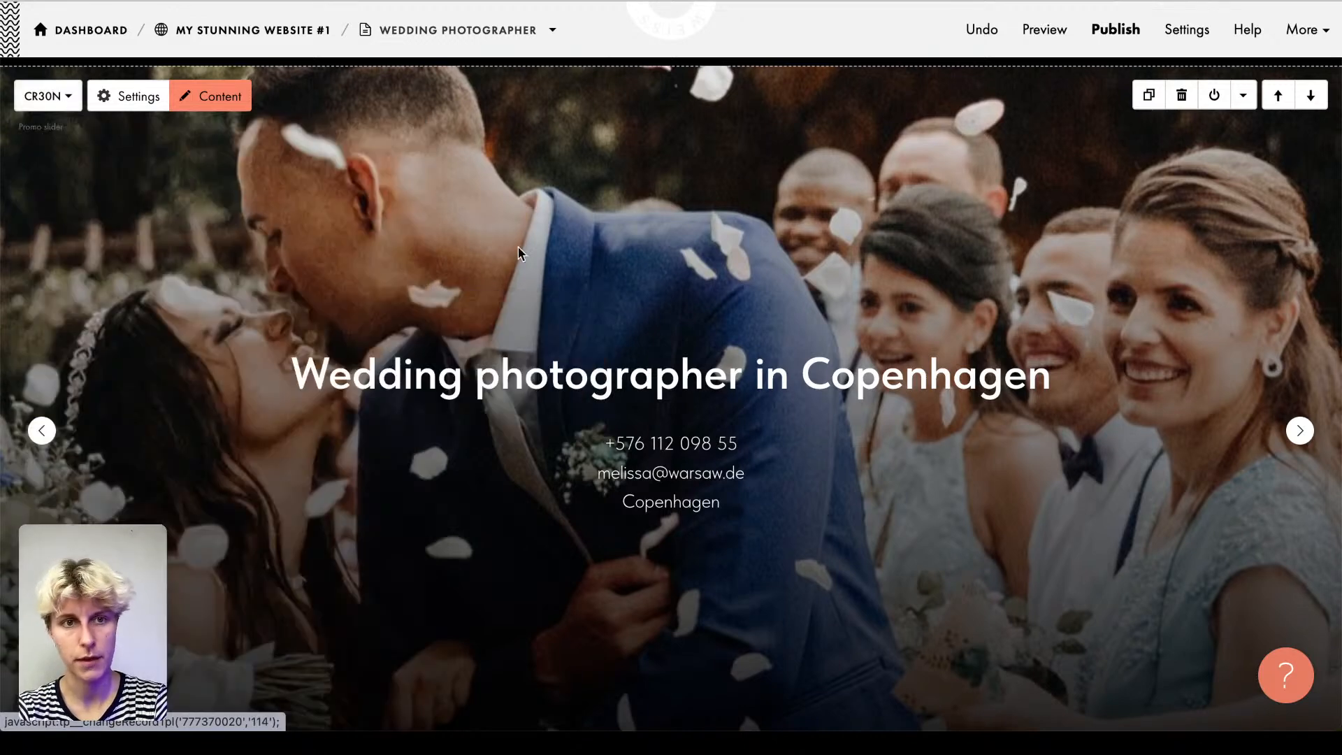
Step: Open the promo slider's settings and look over its width, height, alignment and filter color options
left_click(150, 104)
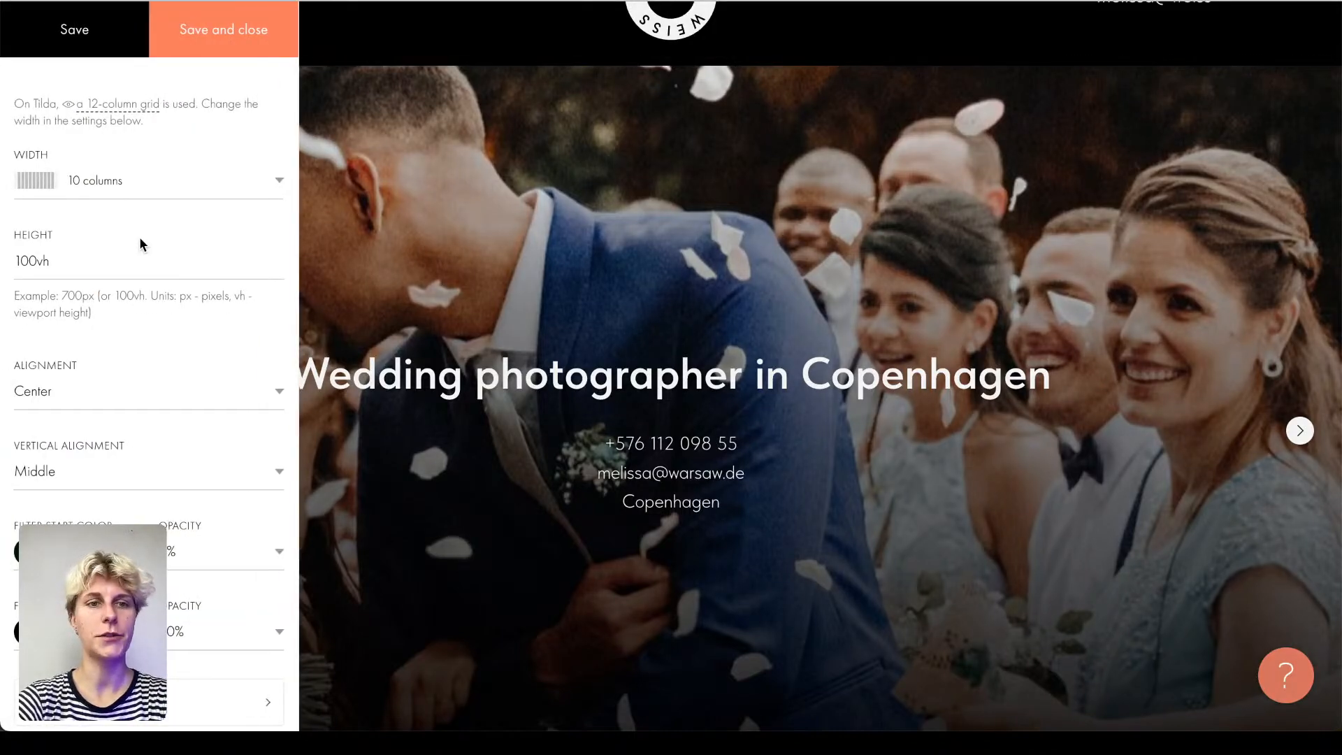
scroll(140, 243, "down", 5)
scroll(140, 244, "up", 5)
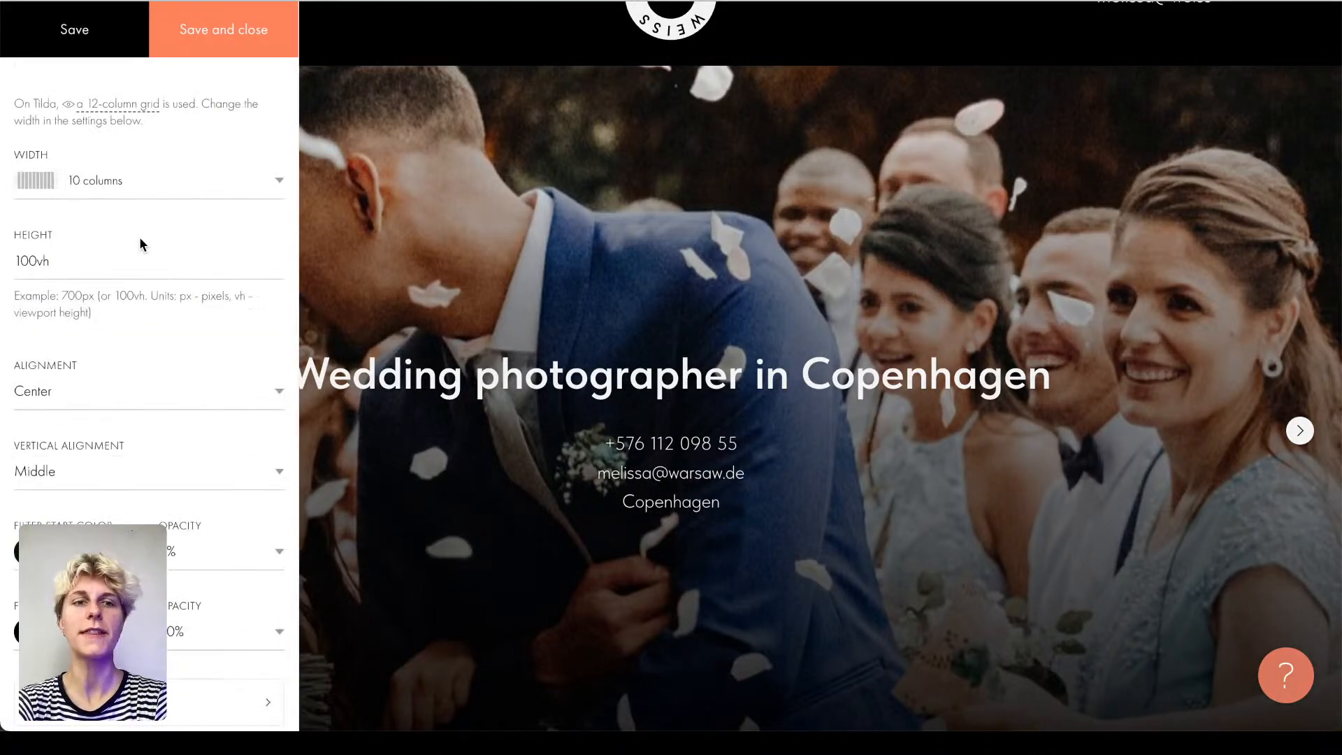
Step: Close the promo slider's settings, look over the content fields of its slides, and close them without changes
left_click(516, 256)
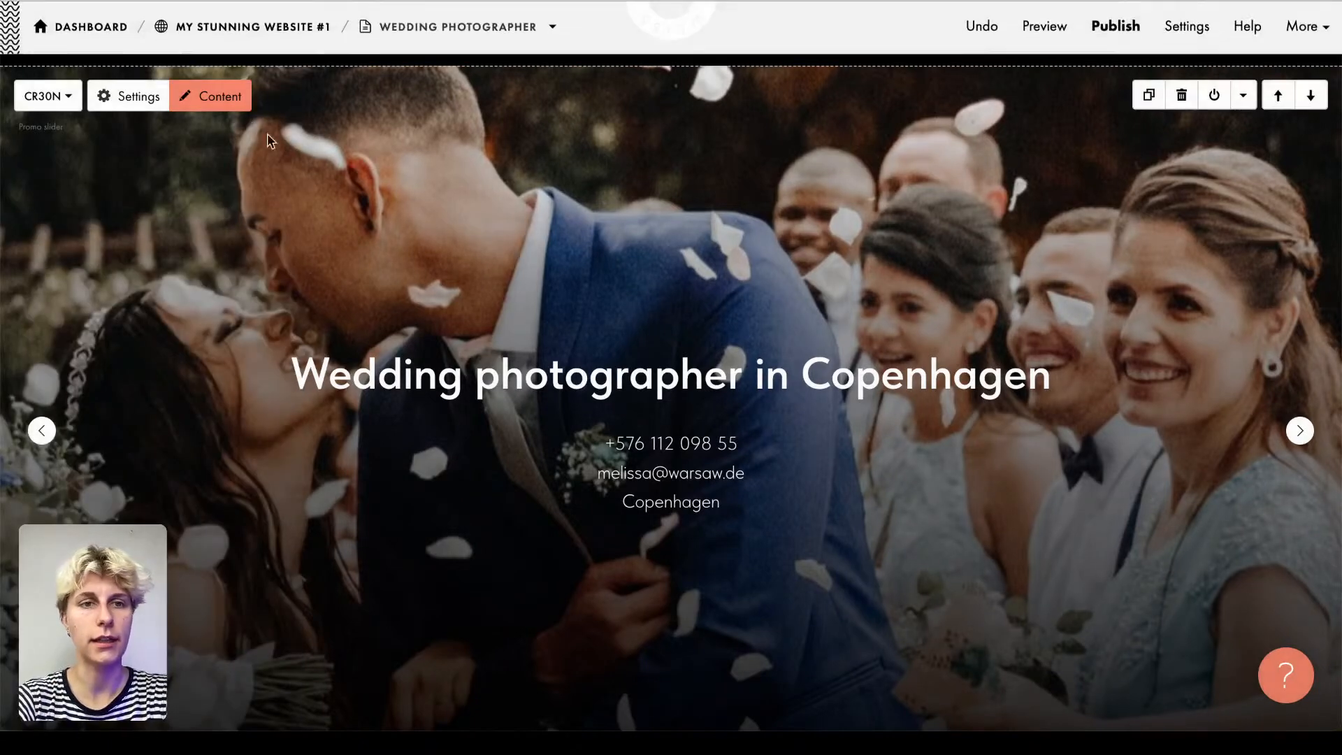
left_click(225, 103)
scroll(246, 239, "down", 10)
scroll(246, 234, "down", 7)
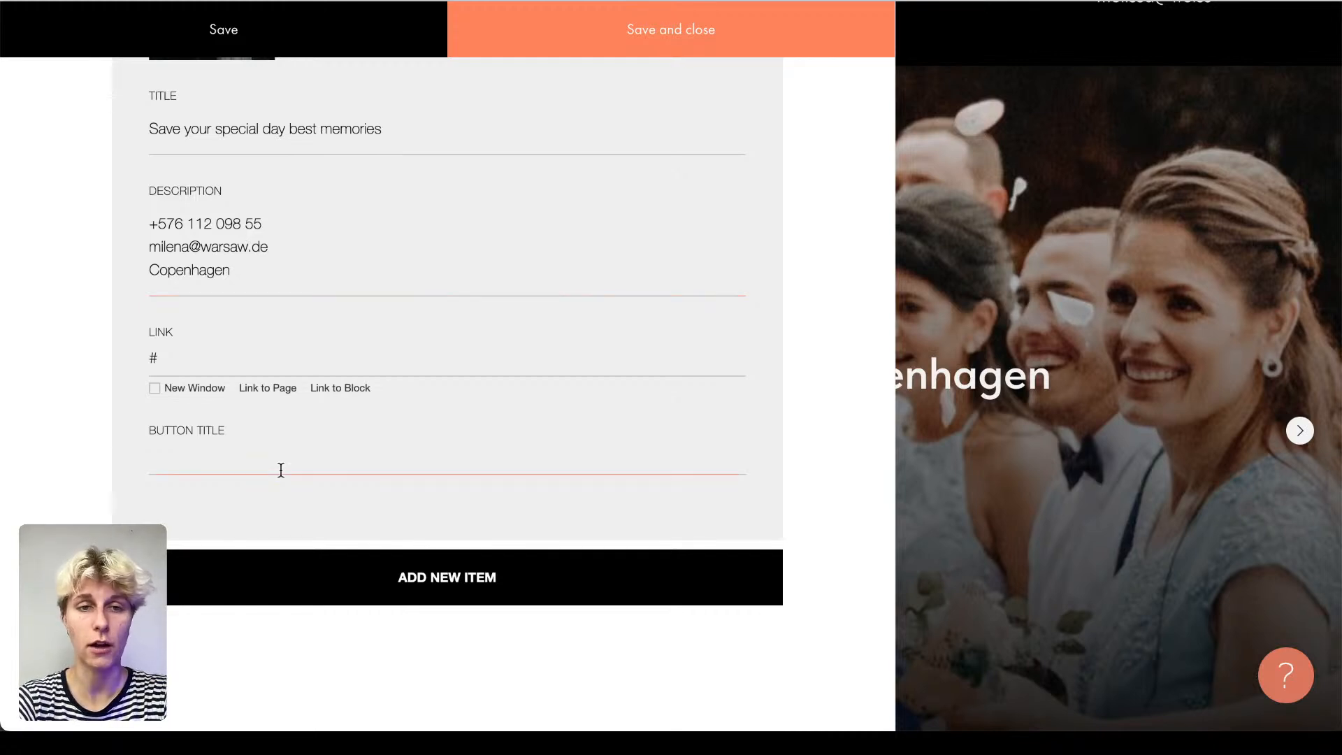
scroll(279, 467, "up", 15)
left_click(991, 223)
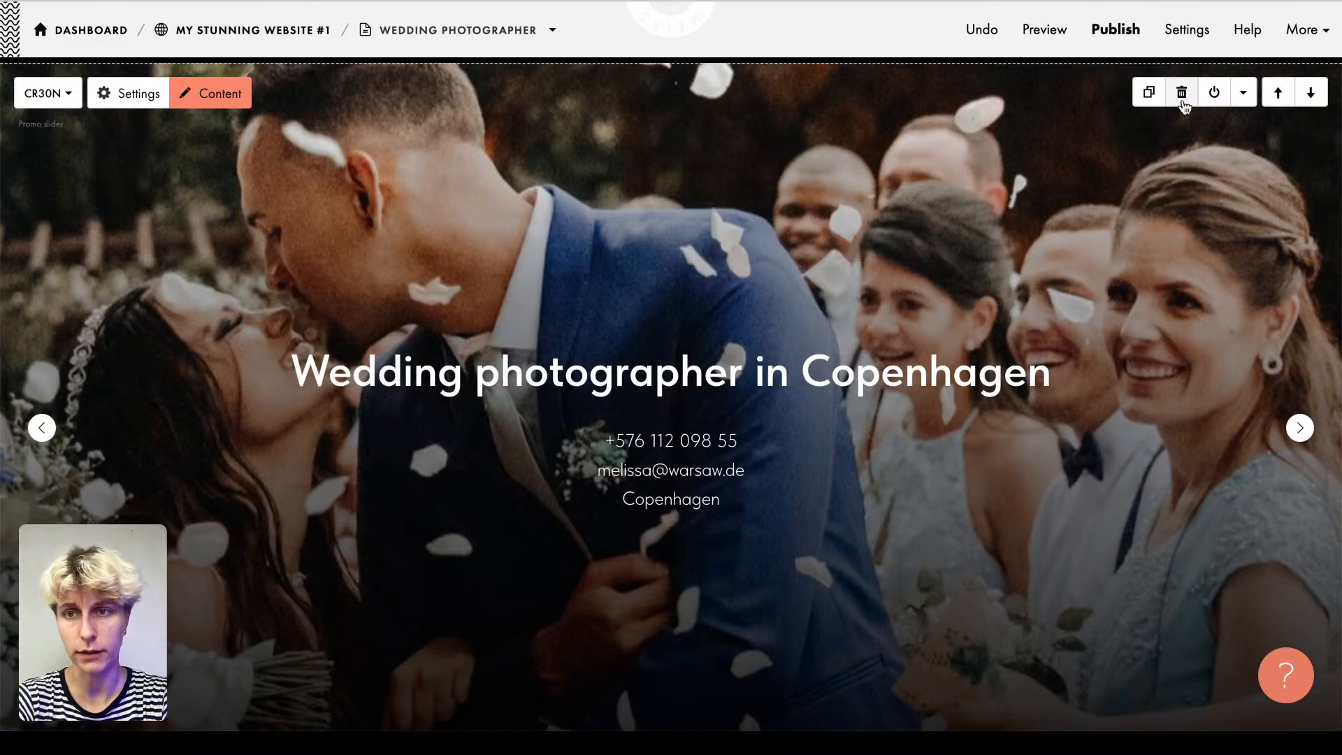
Step: Hide the promo slider block and show it again, and try moving it up and back down one position
left_click(1214, 98)
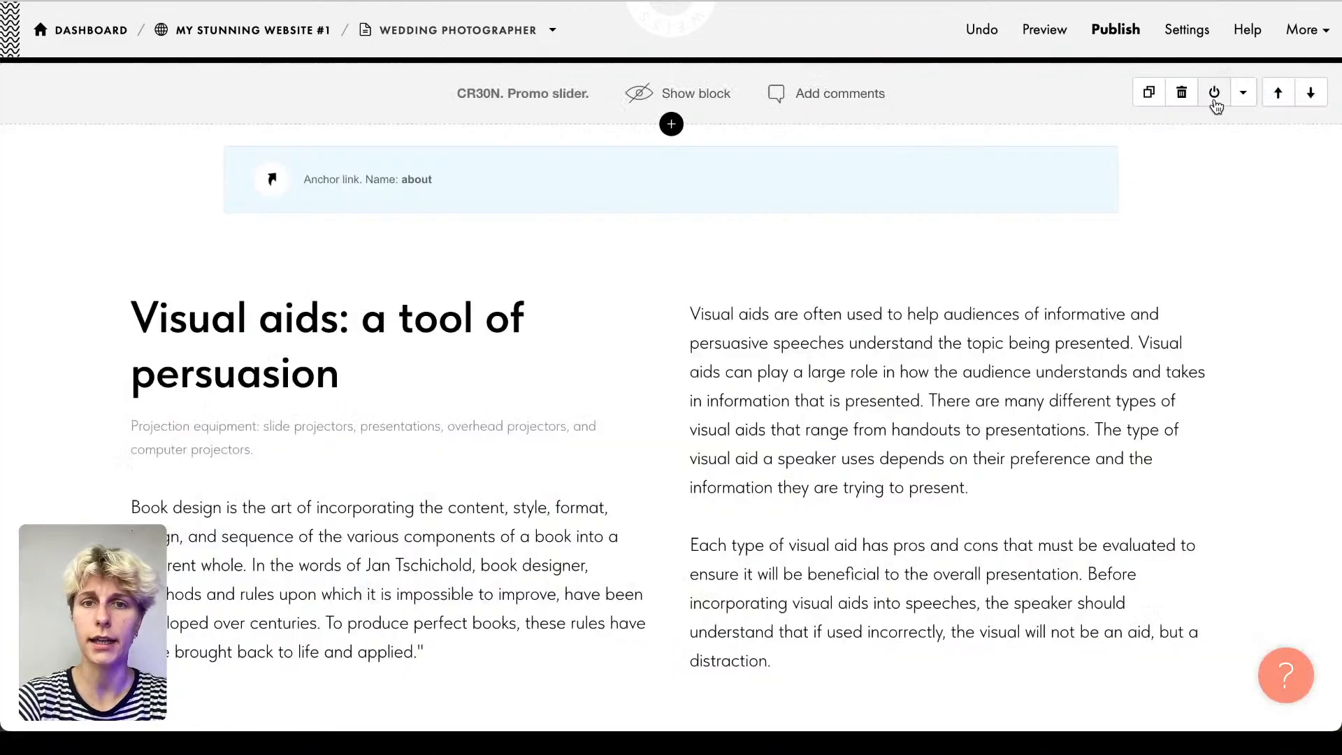
left_click(1218, 97)
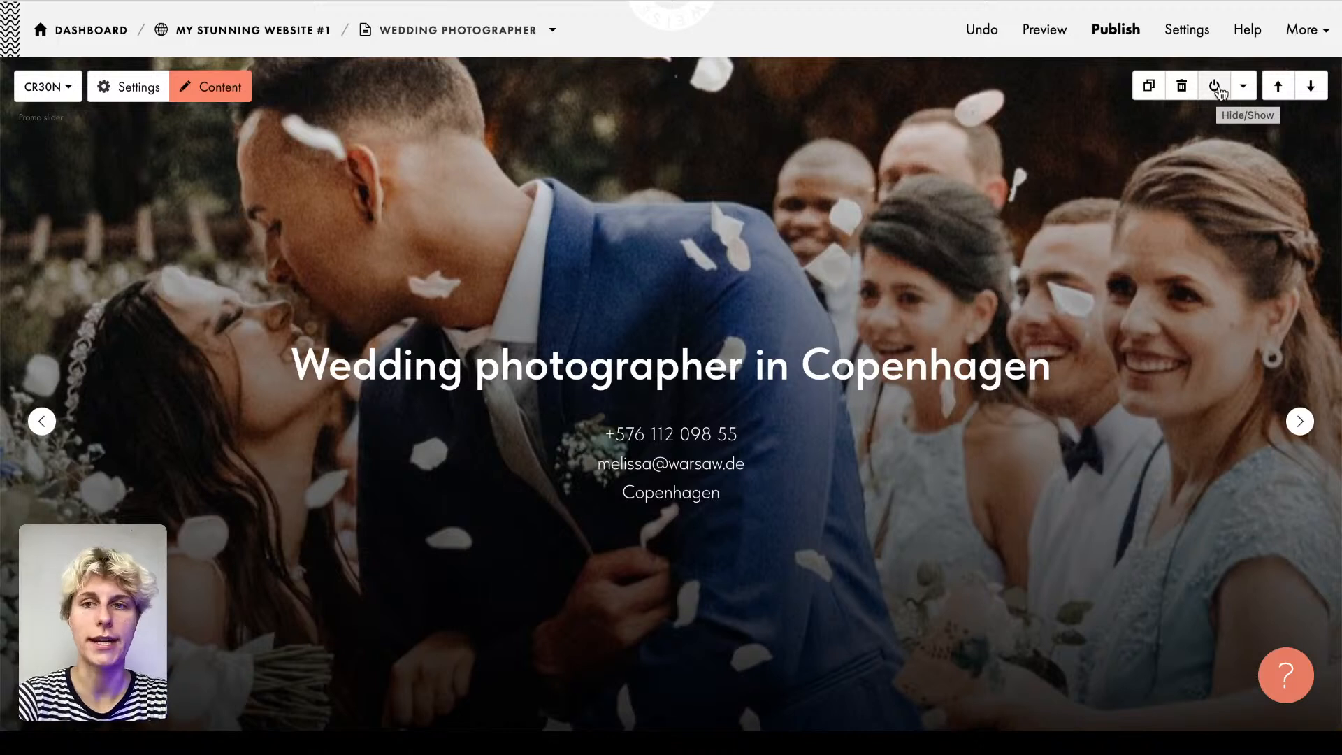
left_click(1242, 89)
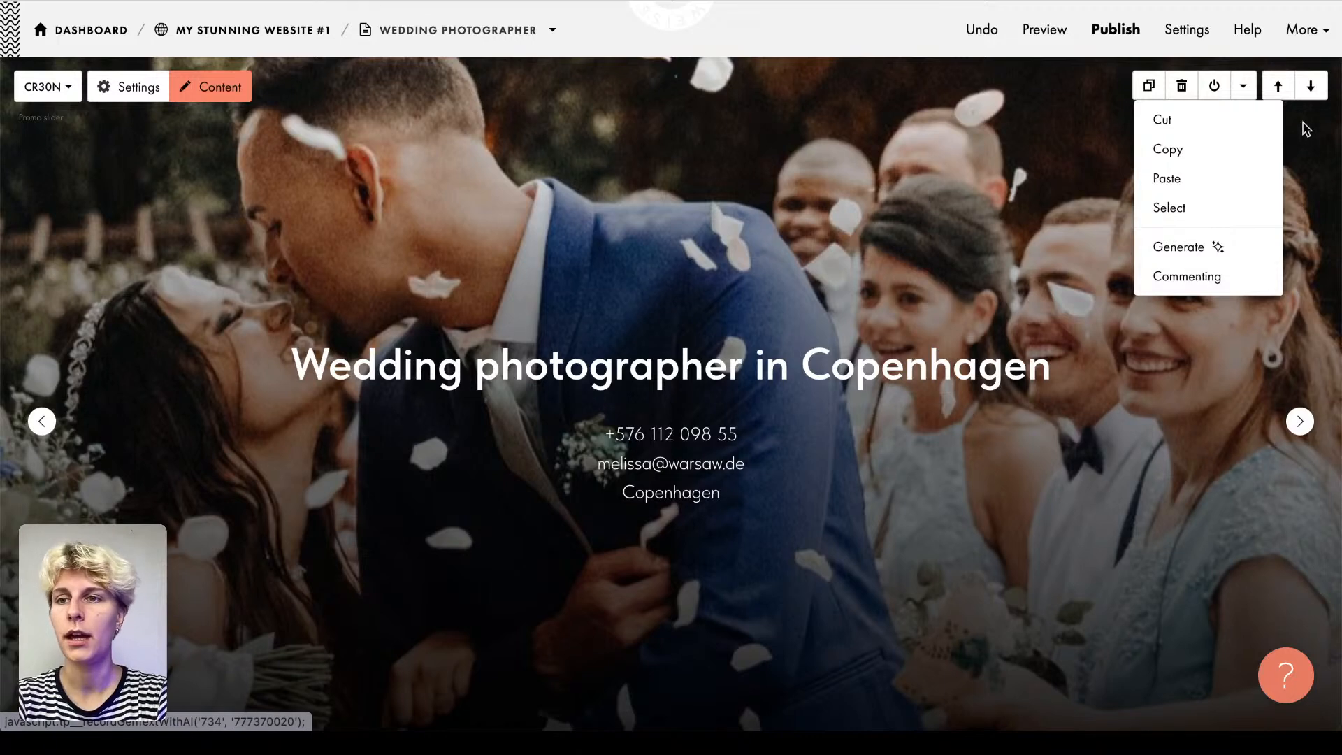
left_click(1278, 86)
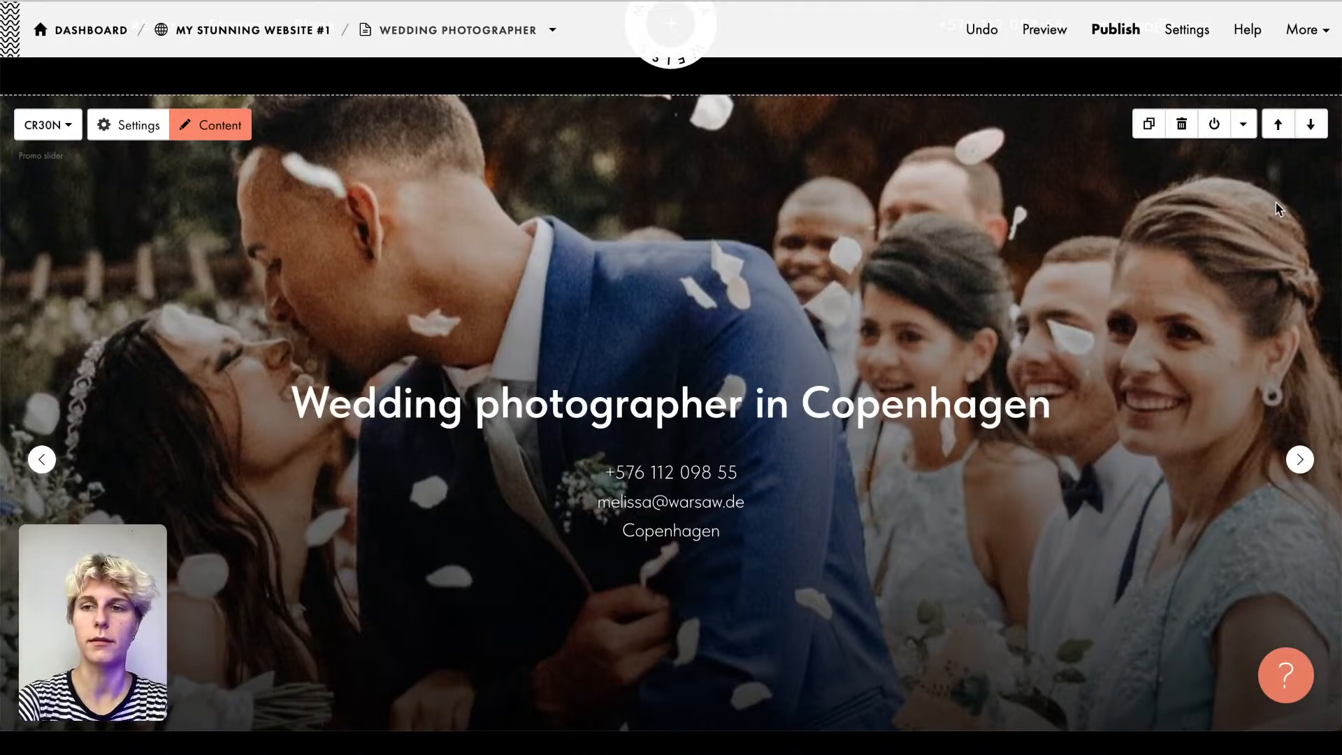
left_click(1311, 124)
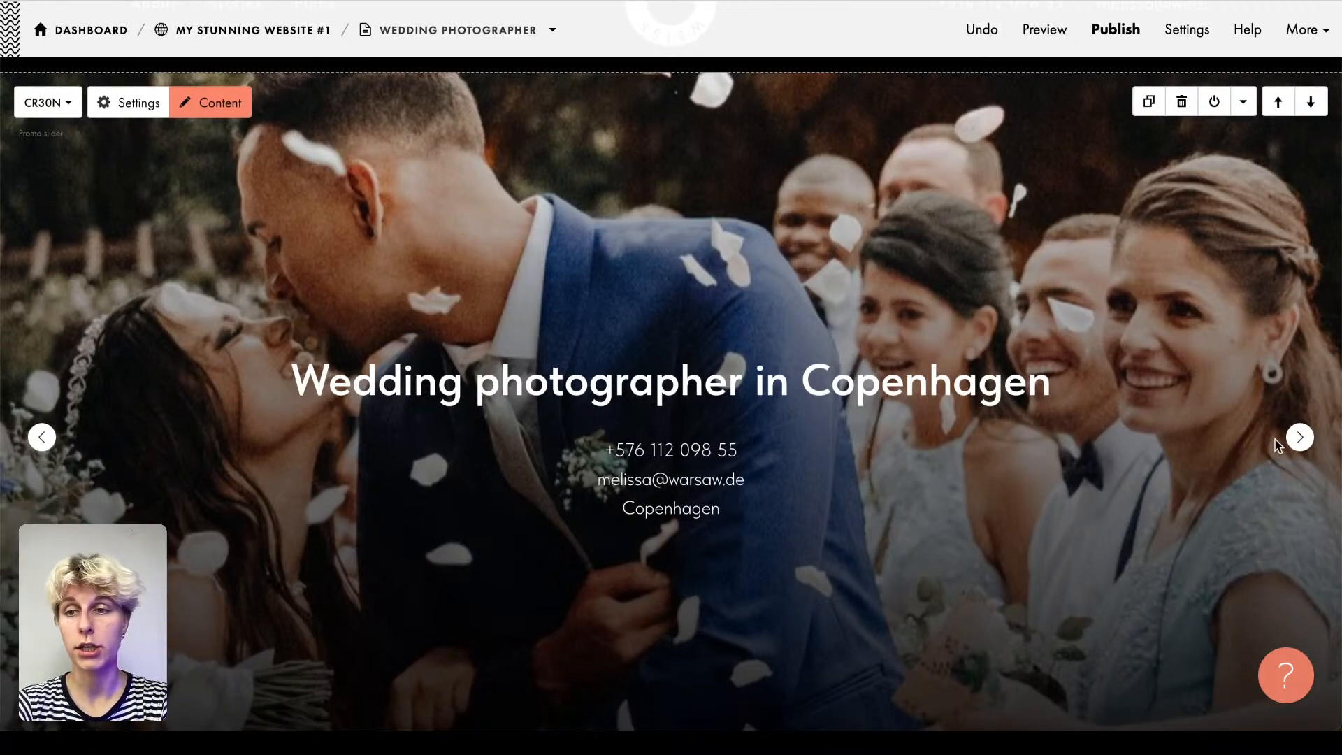
Step: Flip through the promo slider's slides in both directions, returning to the wedding photographer slide
left_click(1300, 437)
left_click(1300, 439)
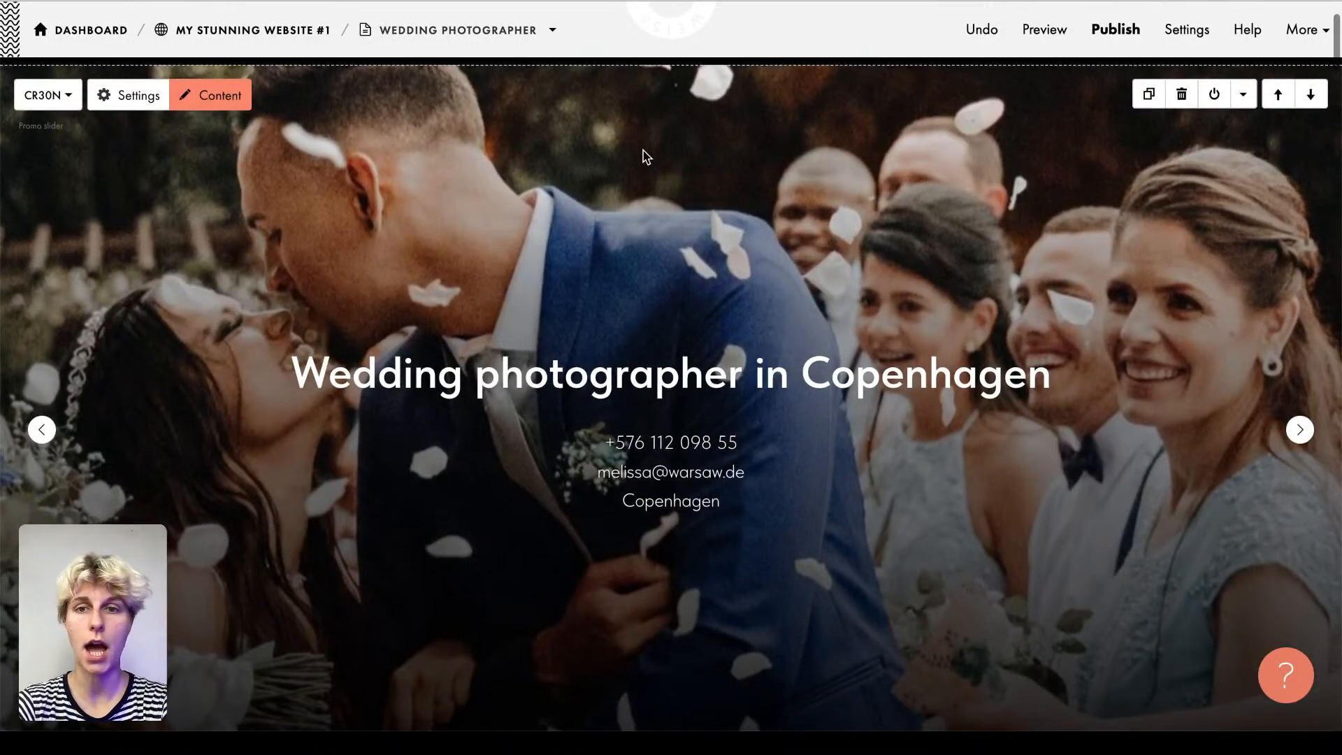
scroll(646, 157, "down", 1)
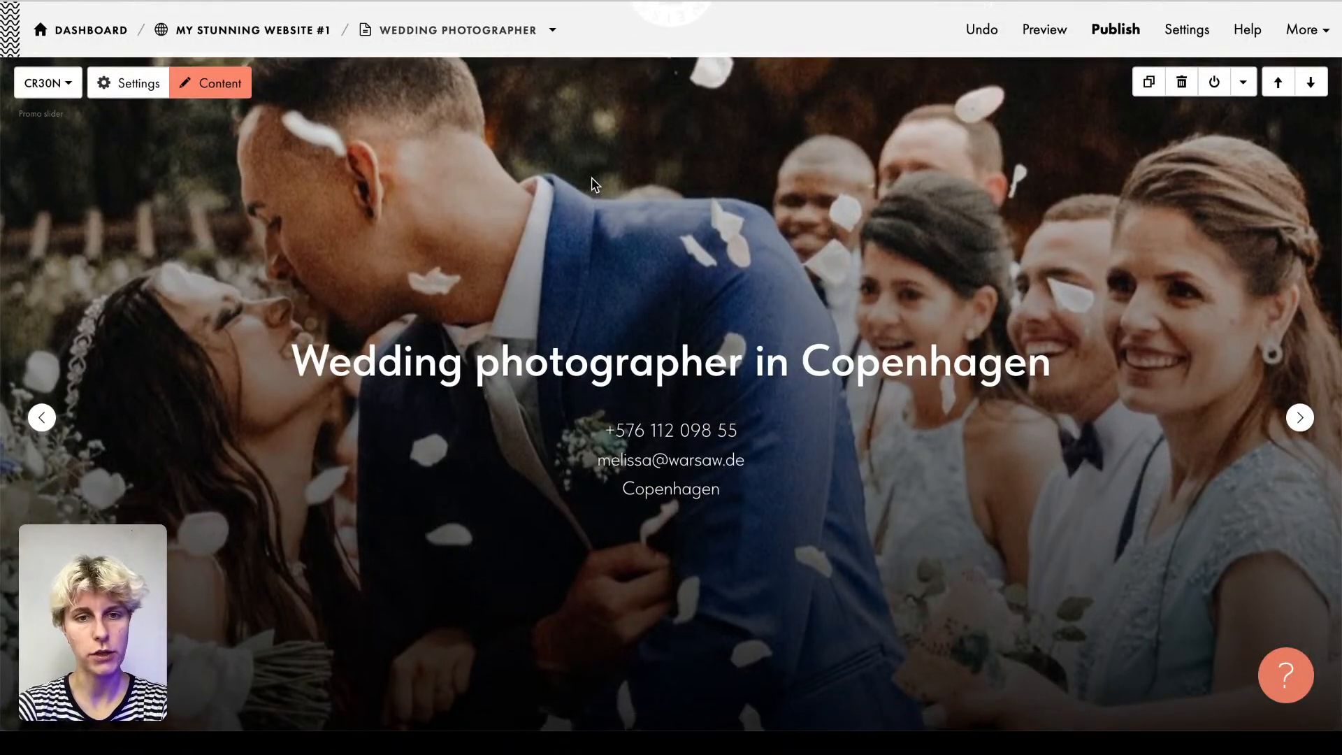
left_click(41, 419)
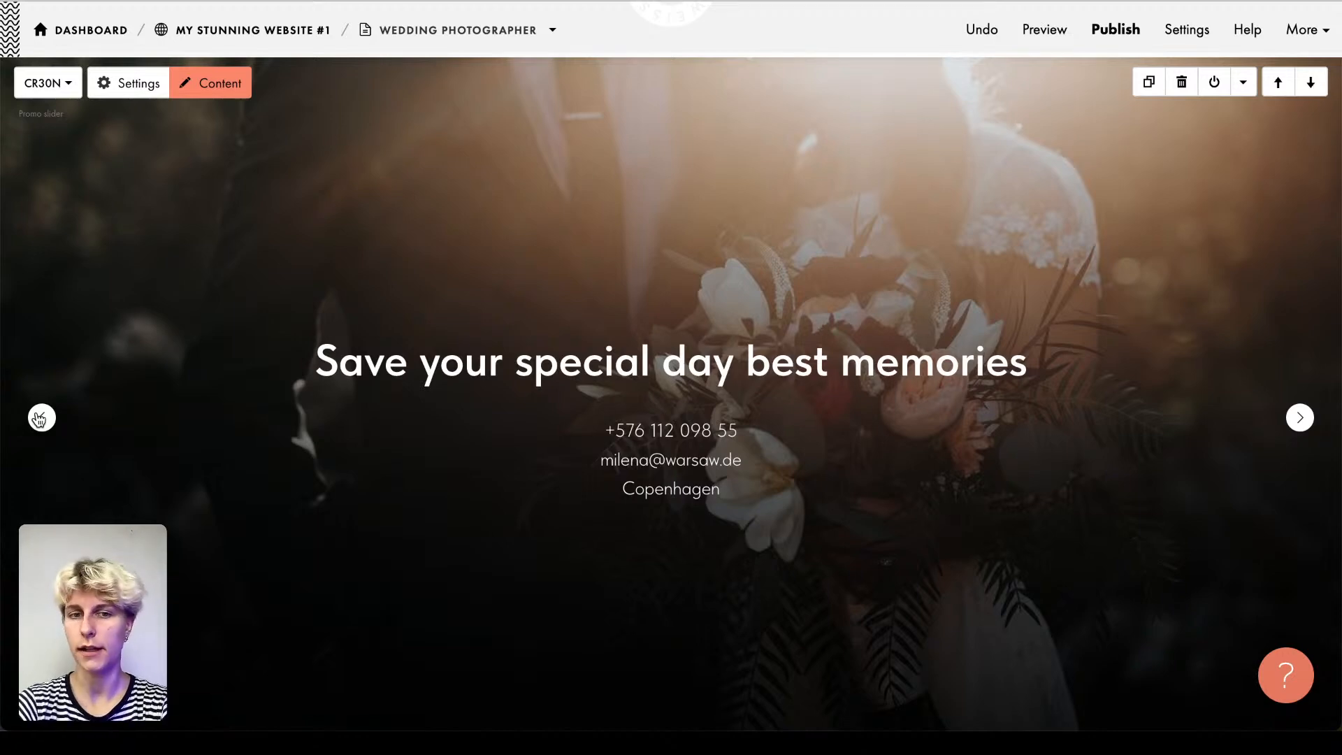
left_click(41, 419)
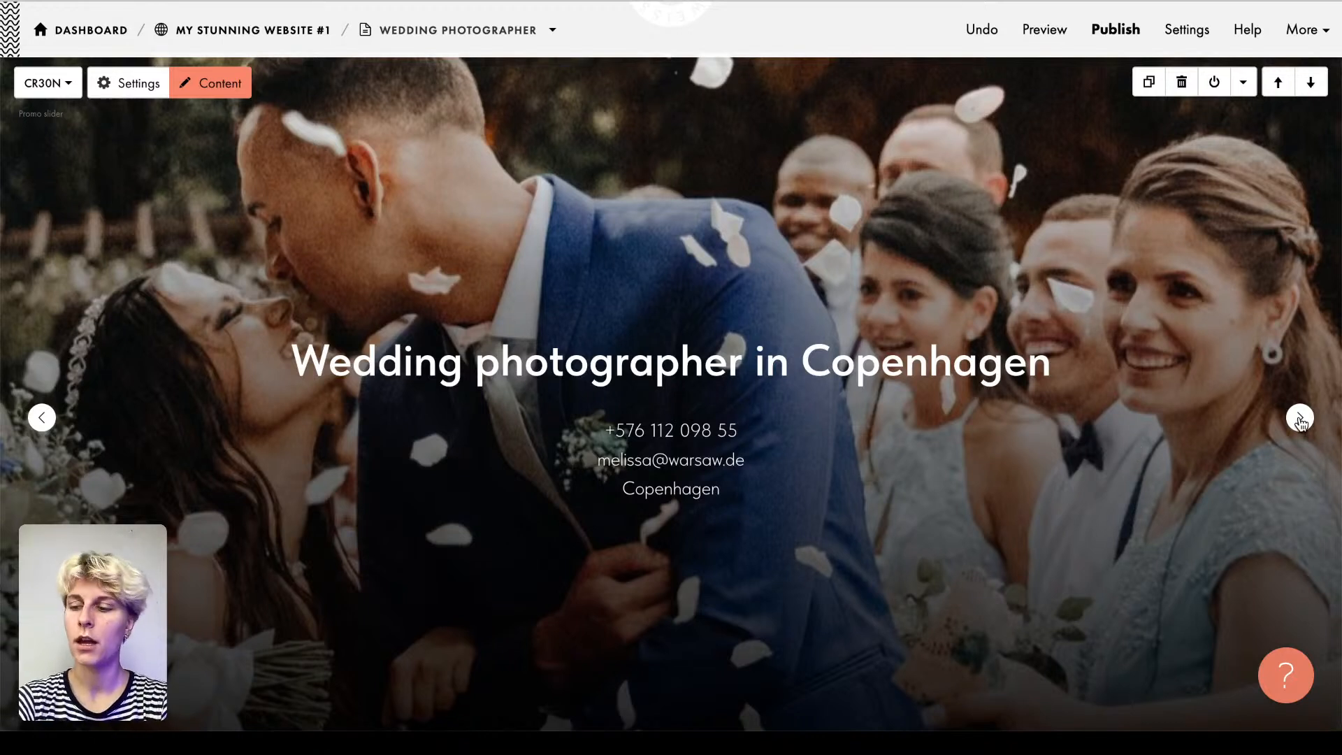
left_click(764, 353)
triple_click(802, 360)
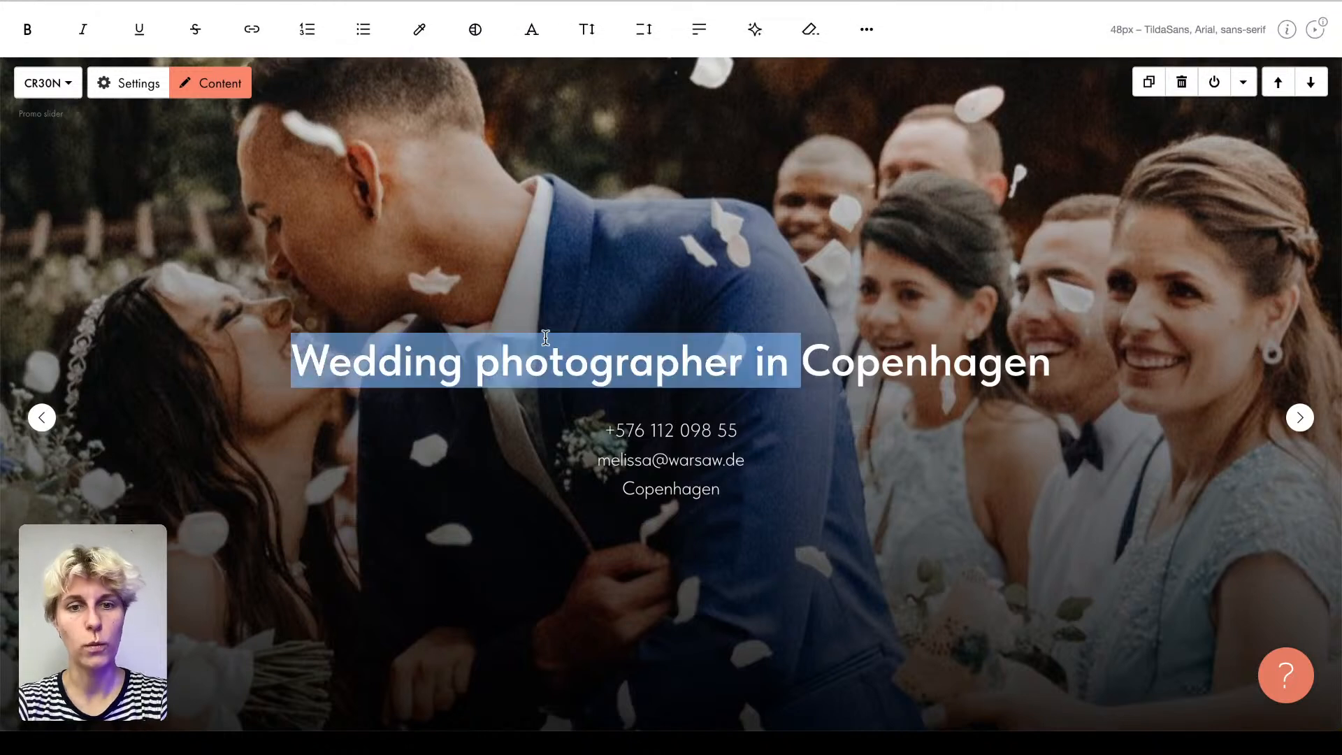
left_click(615, 273)
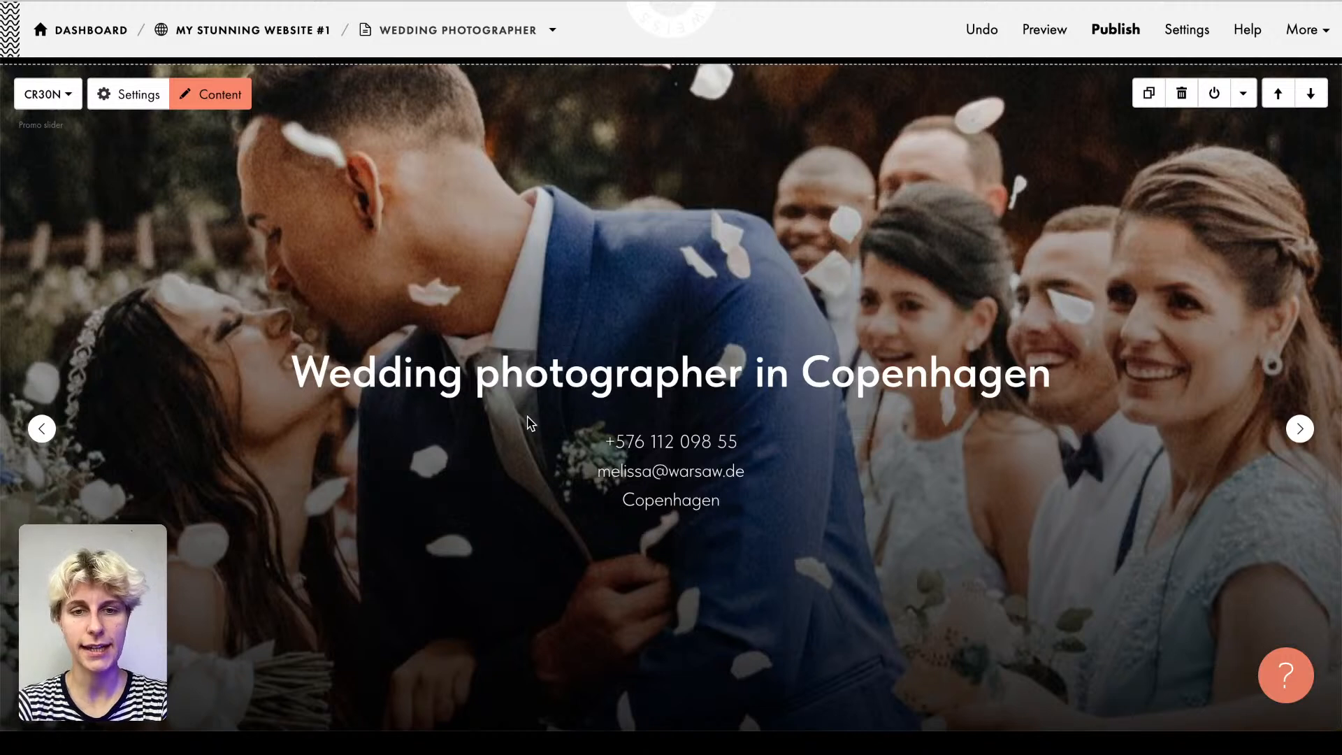
Step: Change the city in the first slide's title so that it reads "Wedding photographer in Berlin"
left_click(652, 383)
left_click(855, 354)
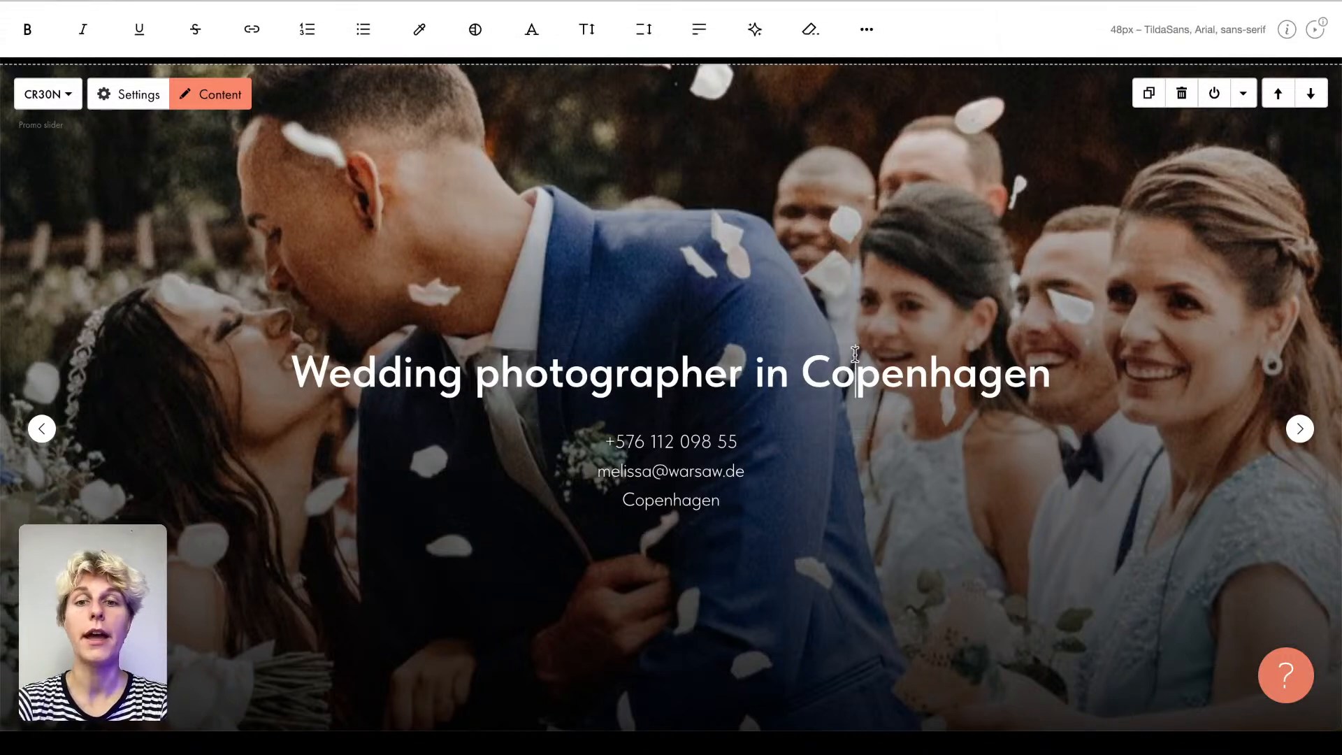
double_click(854, 355)
key("BackSpace")
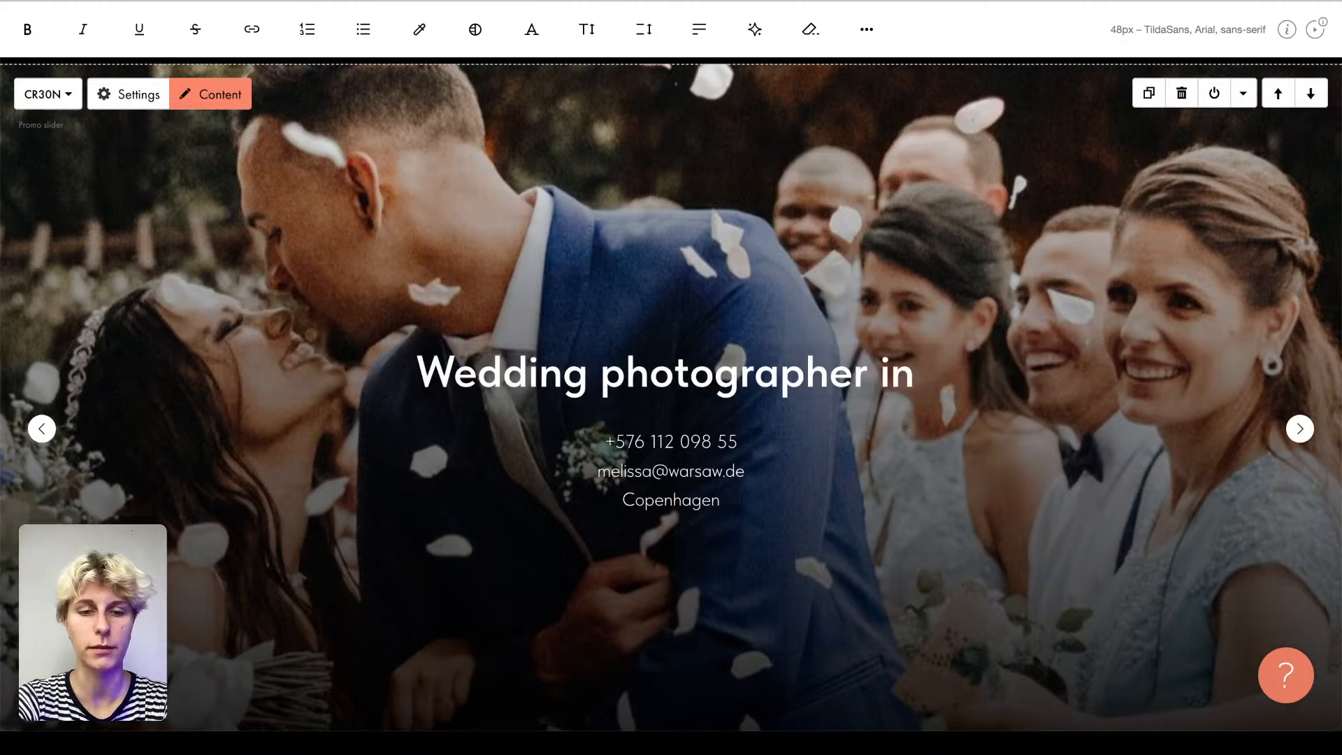
type("Berlin")
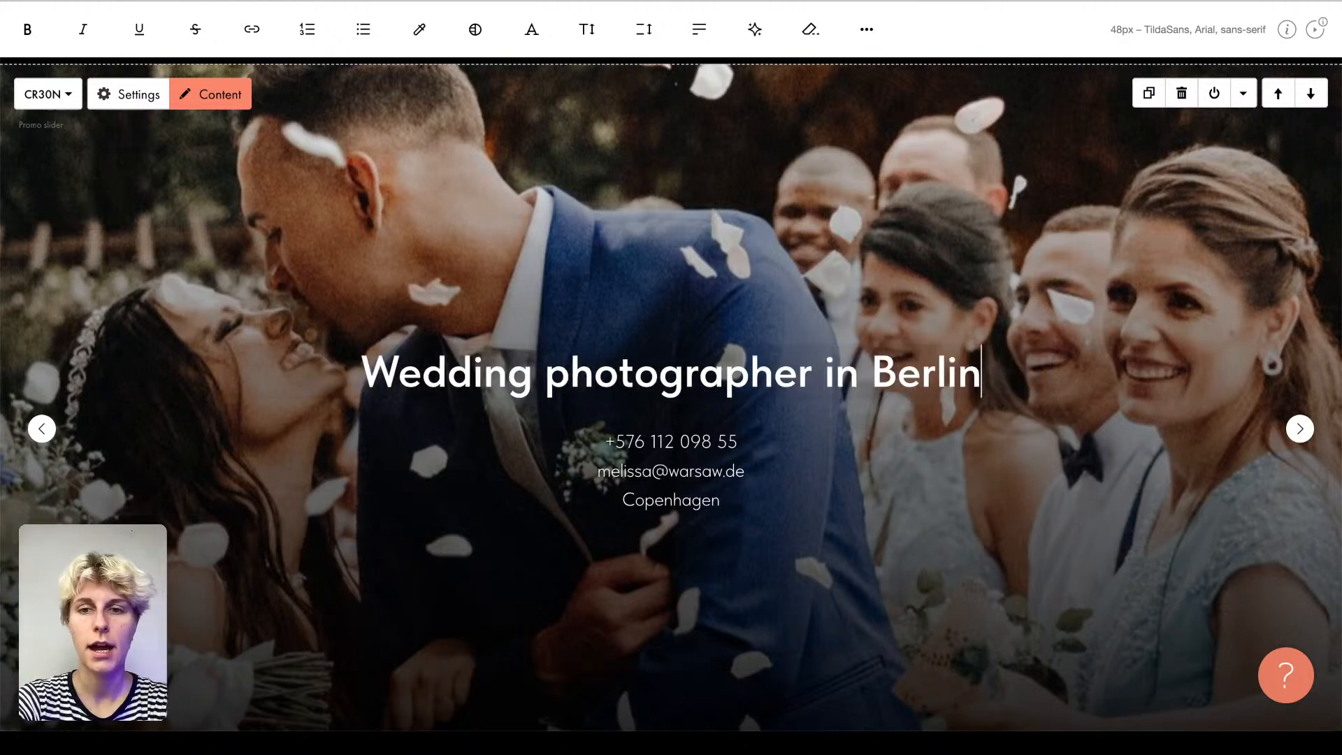
left_click(966, 317)
Step: Replace the prefix digits of the phone number in the first slide's description with a new prefix
left_click(690, 442)
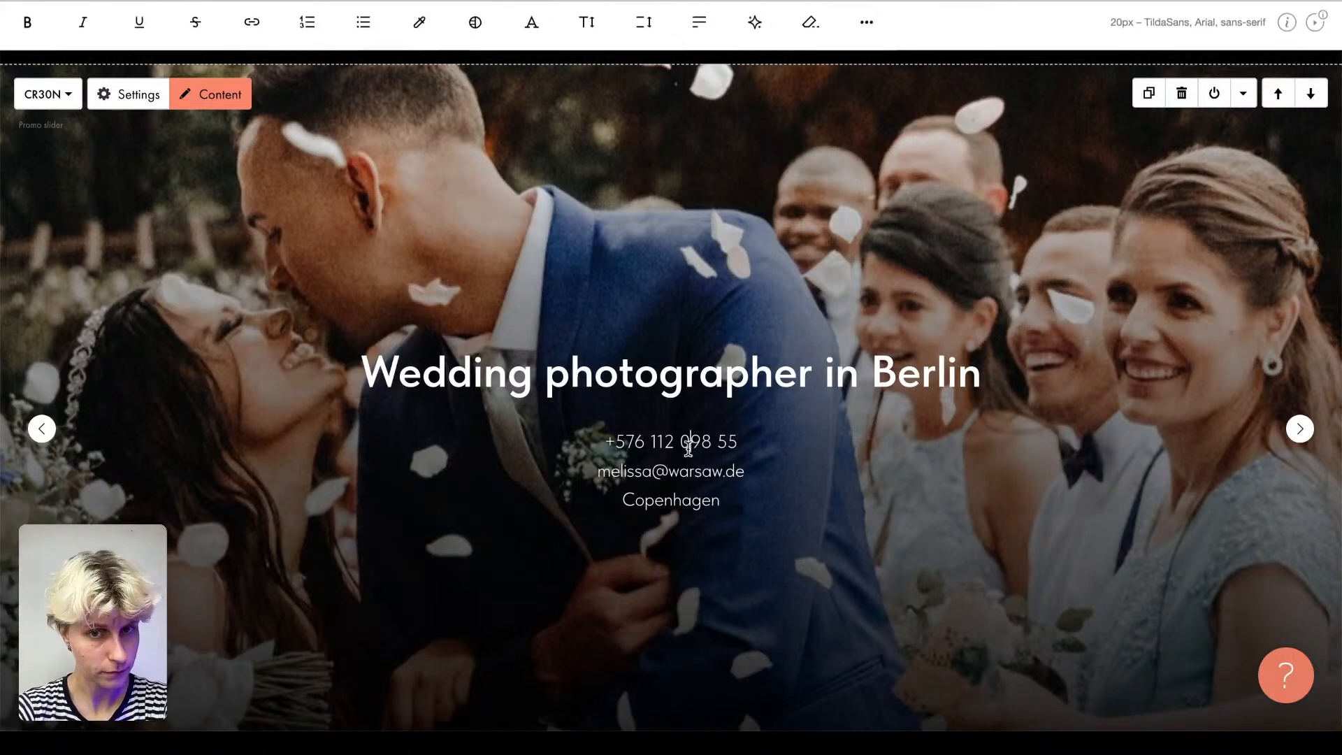
left_click_drag(648, 441, 614, 441)
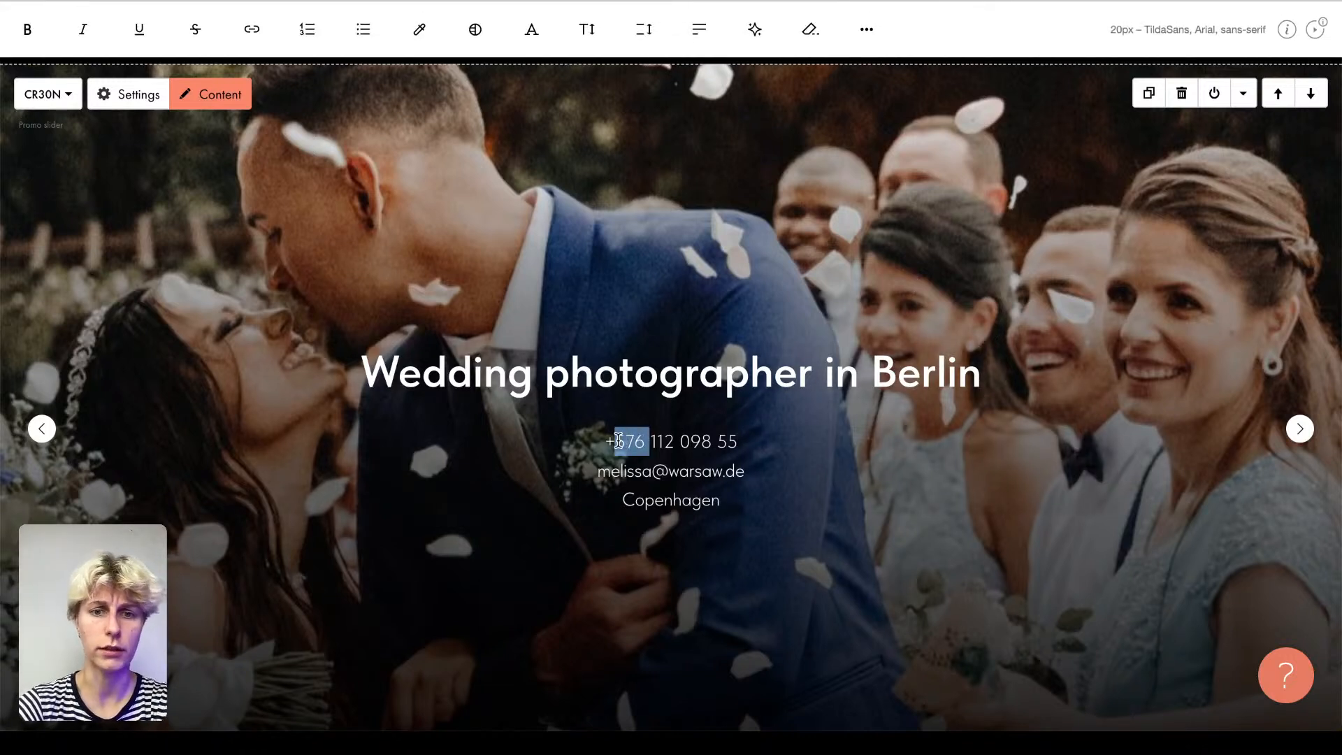
type("873")
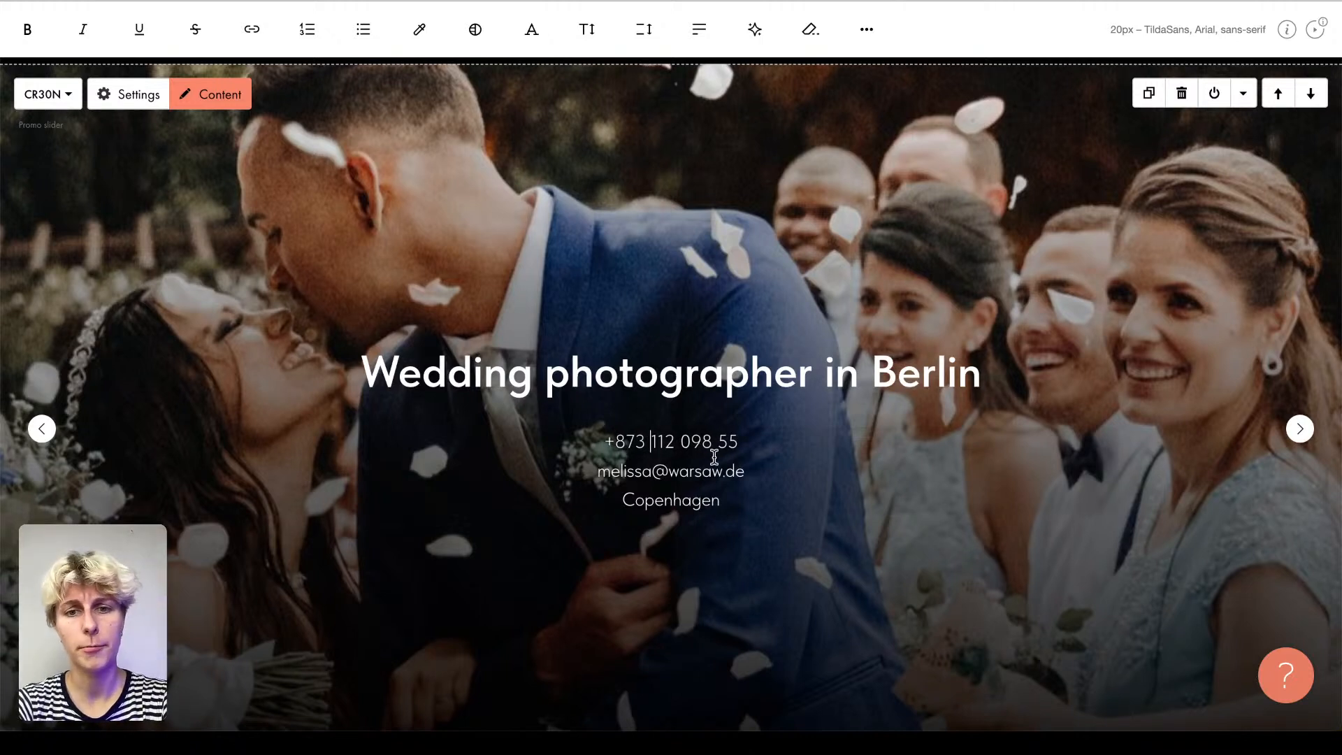
Step: Add the line "I work without commission for more than 10 years in Germany and beyond" above the phone number in the first slide's description
left_click(605, 441)
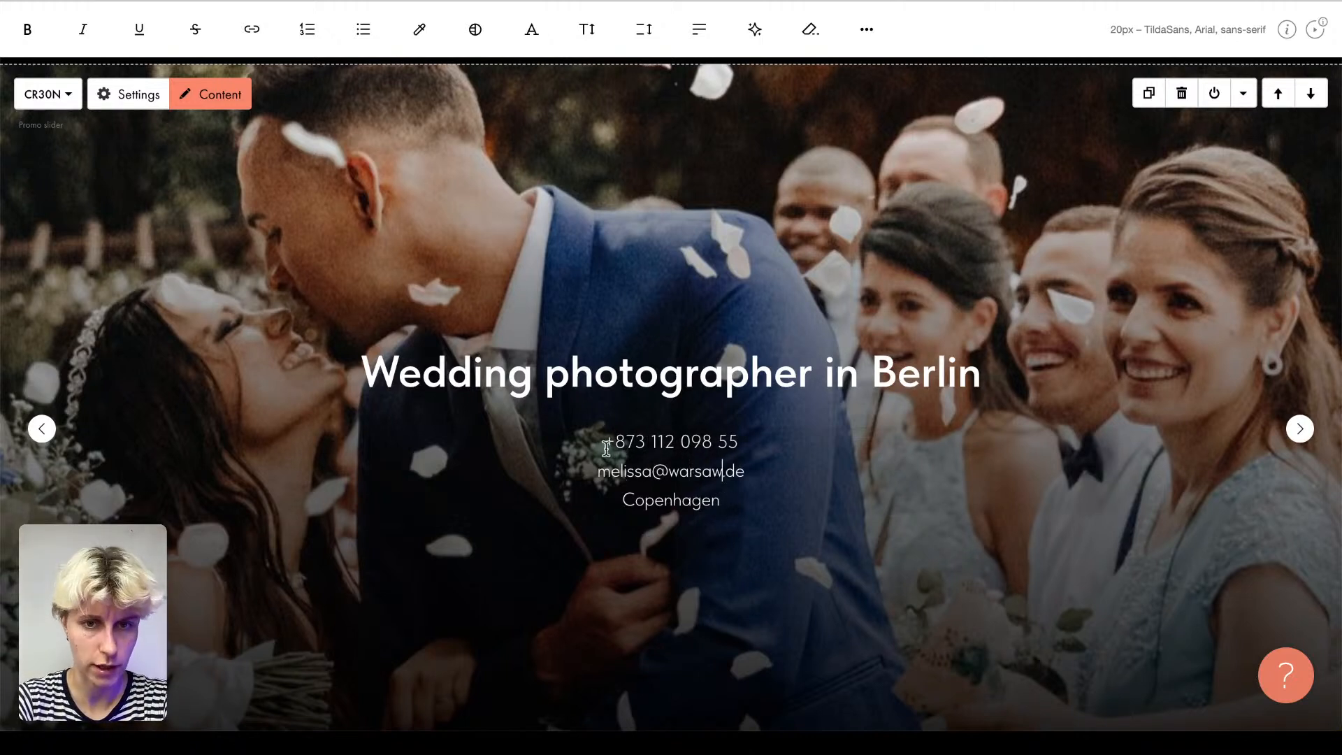
key("Return")
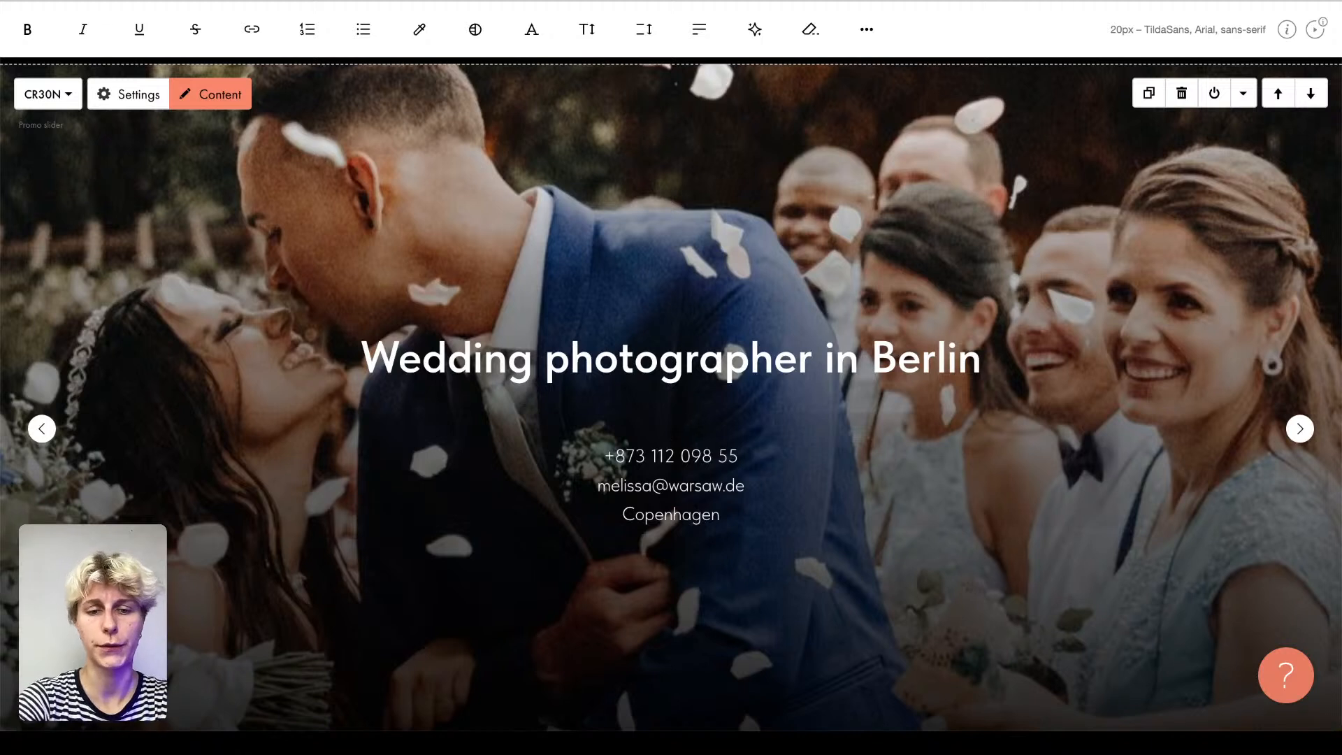
type("I work")
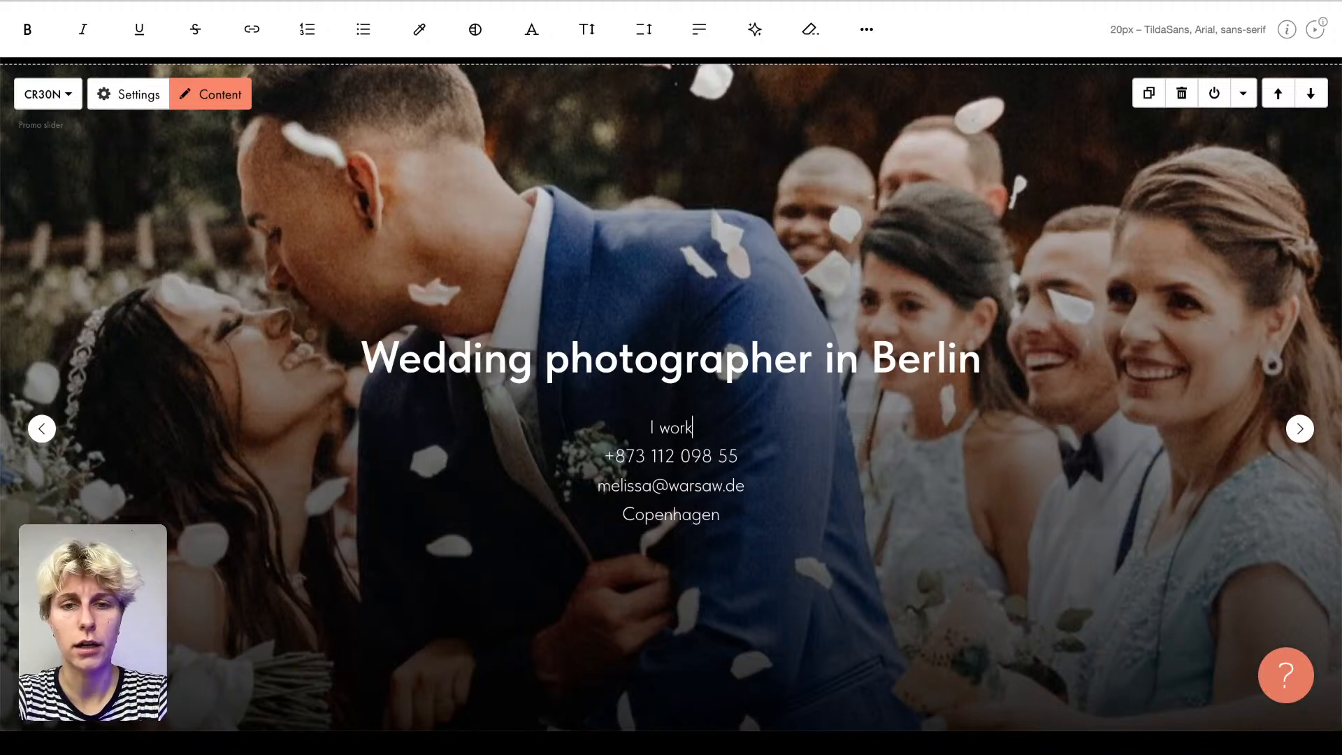
type(" withou")
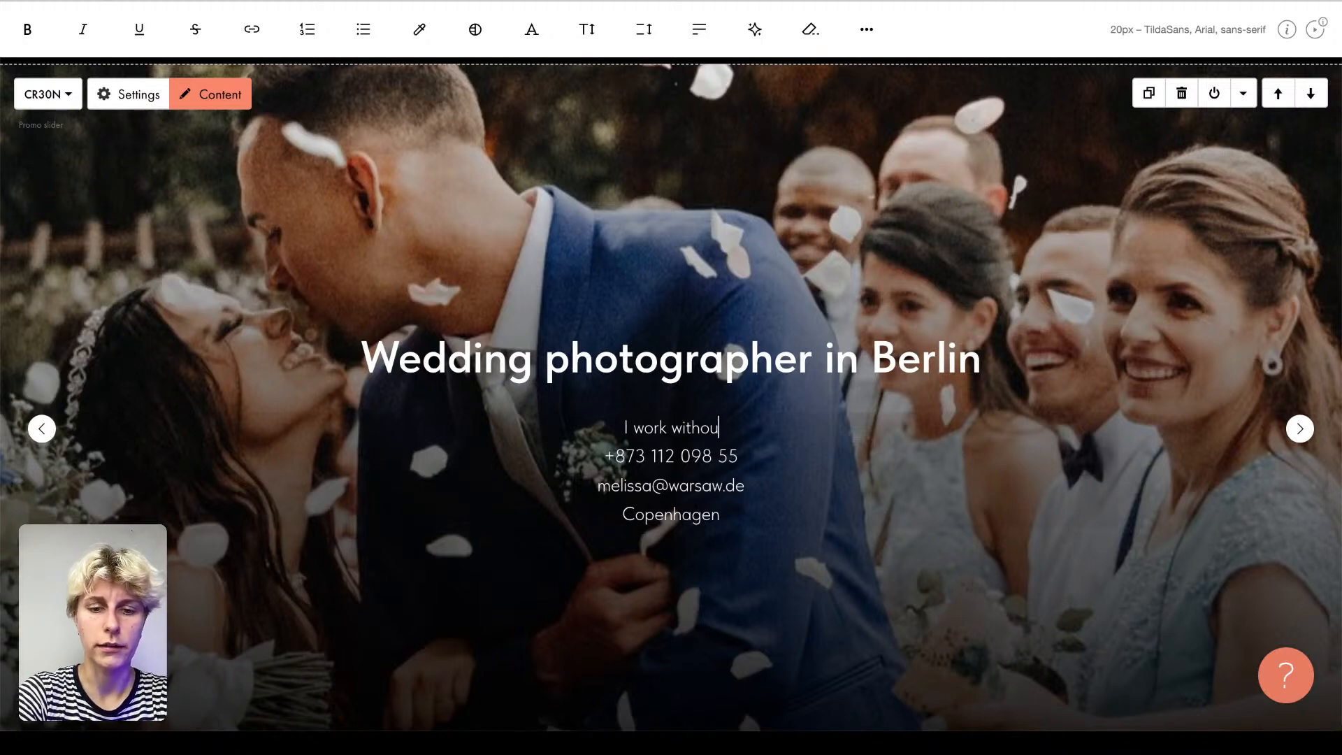
type("t comission")
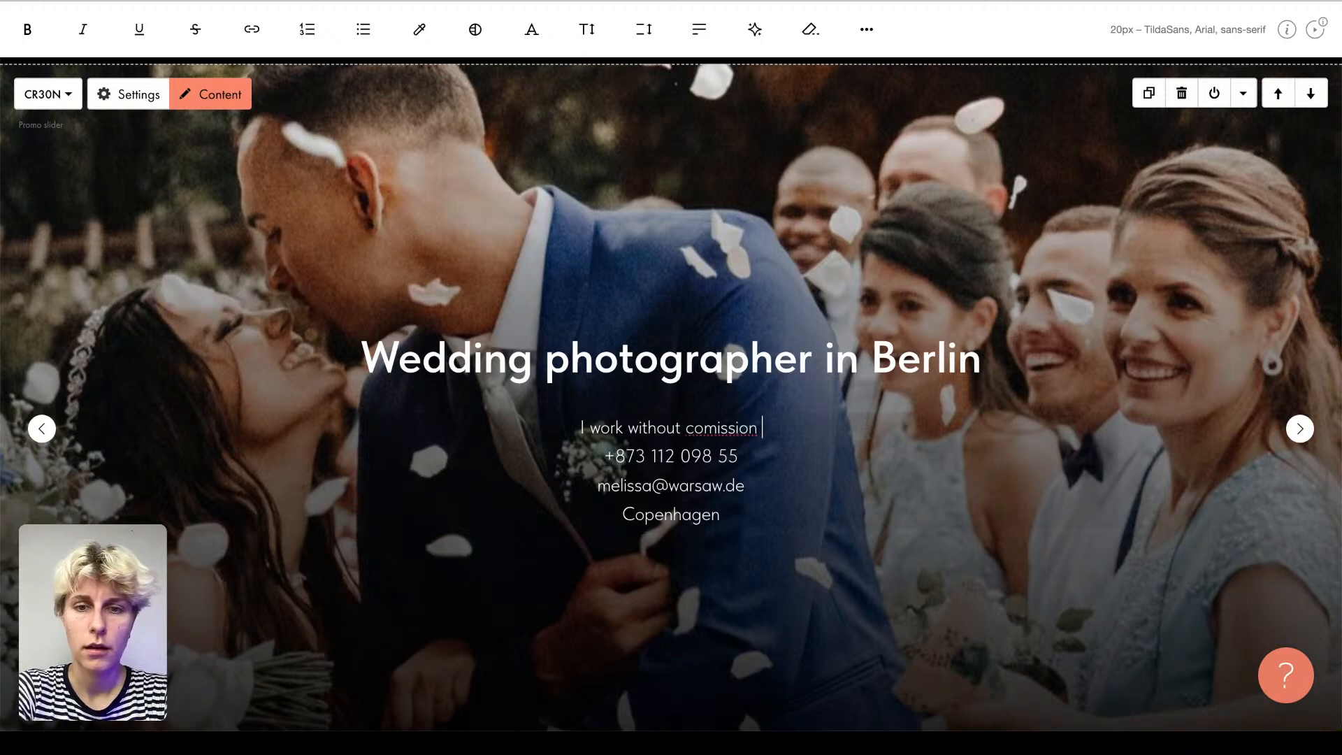
right_click(701, 428)
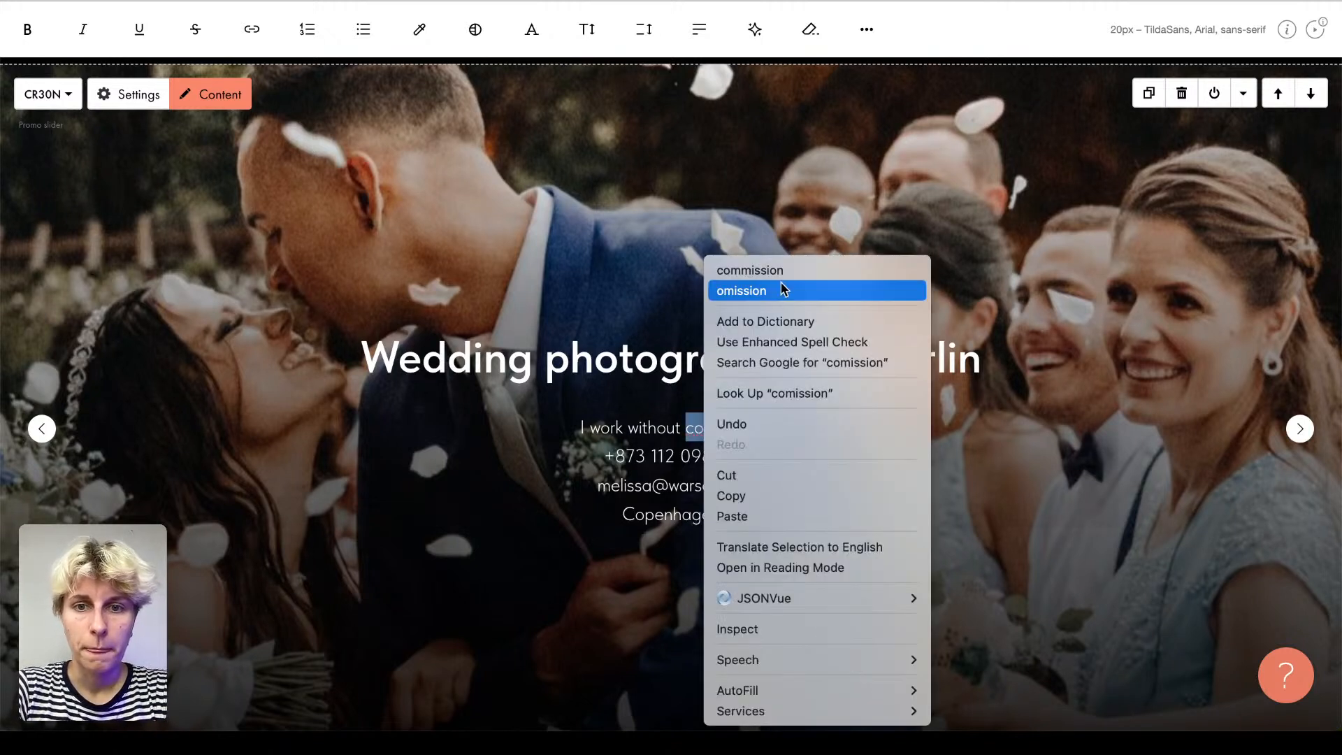
key("Escape")
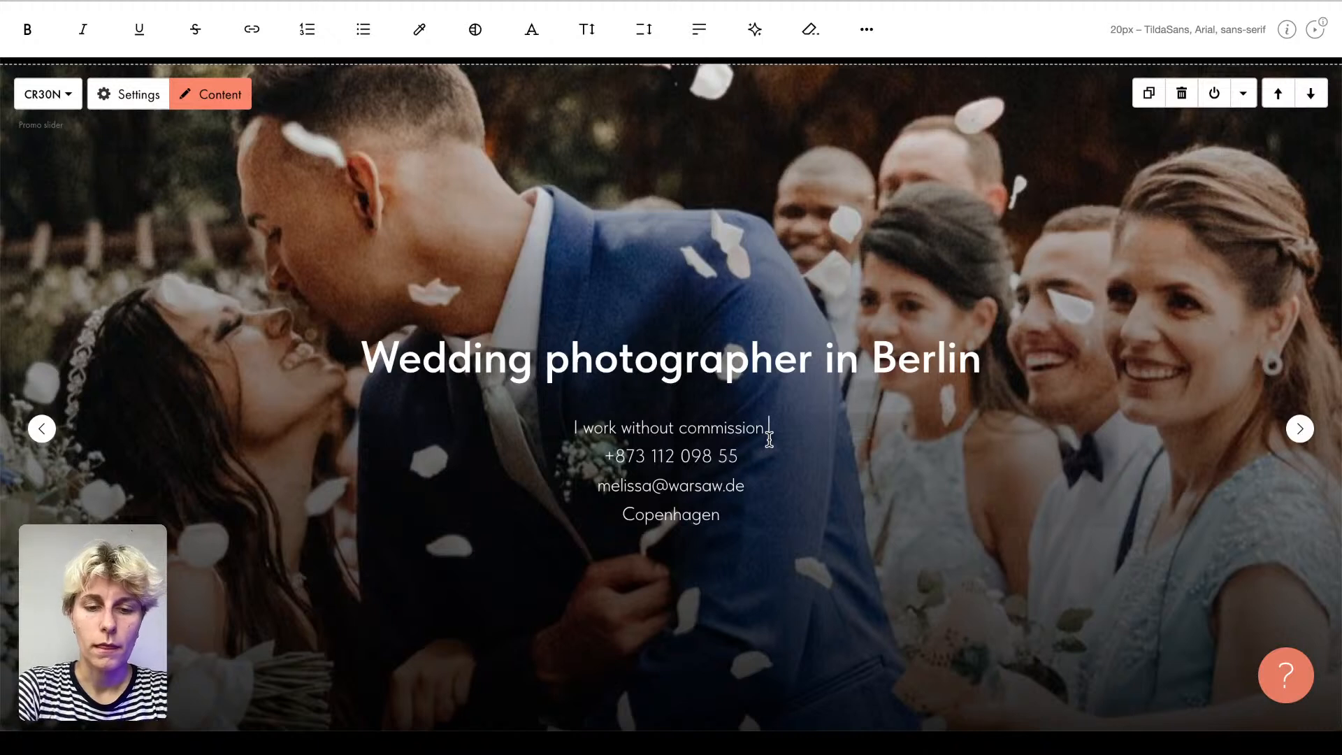
type("for more than 1")
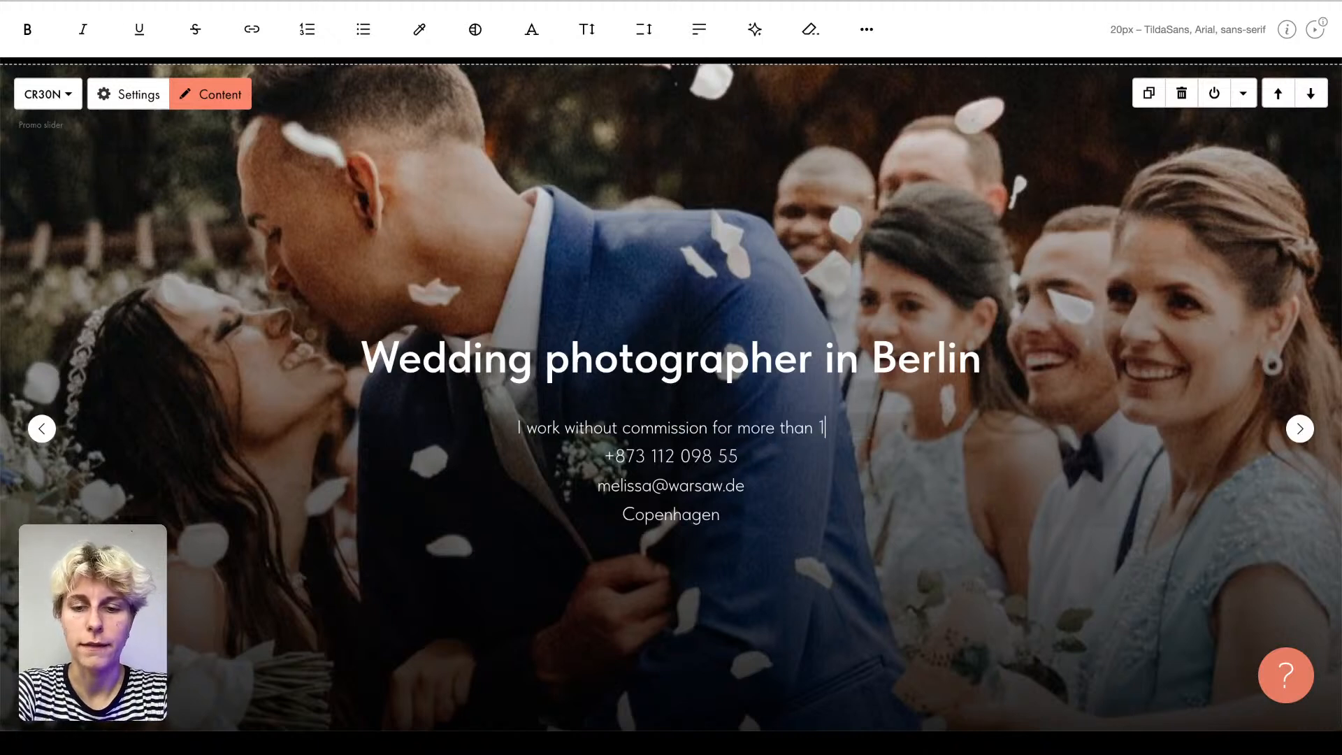
type("0 yeats")
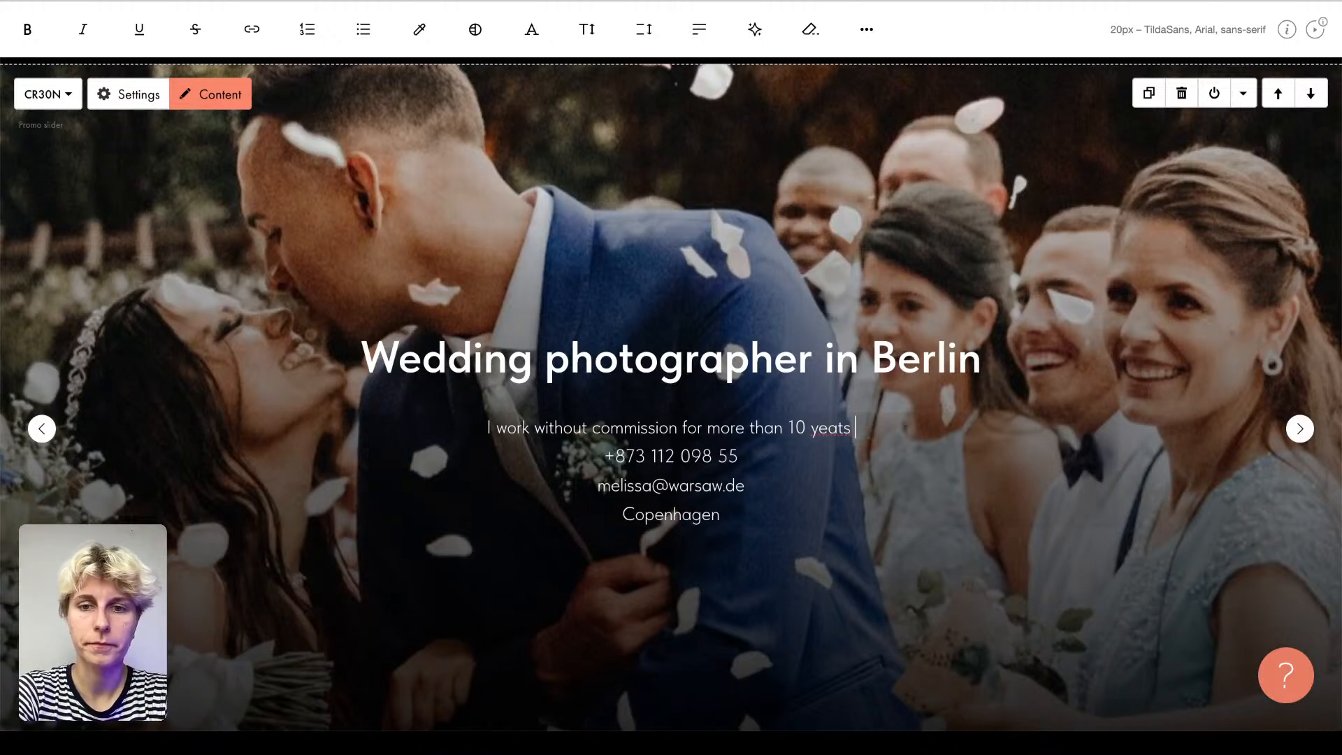
key("BackSpace")
key("BackSpace")
type("rs in Germ")
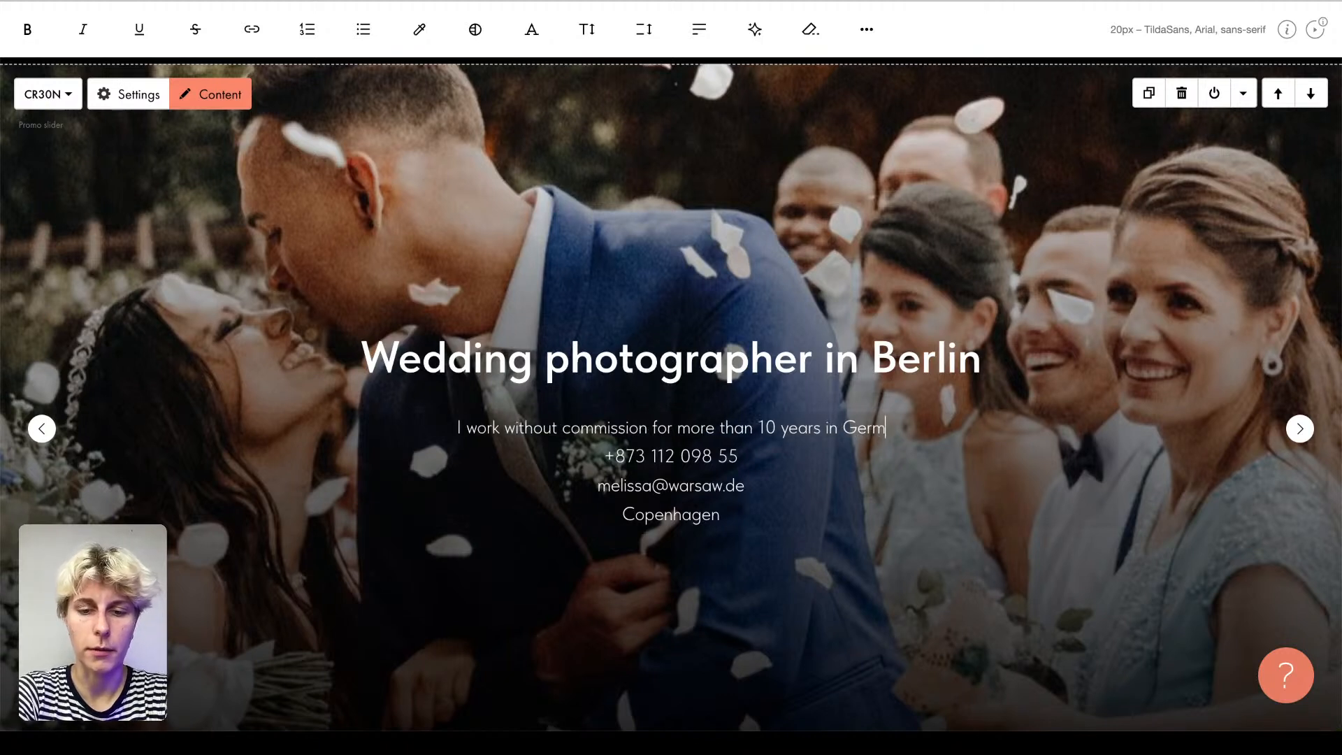
type("any and beyond")
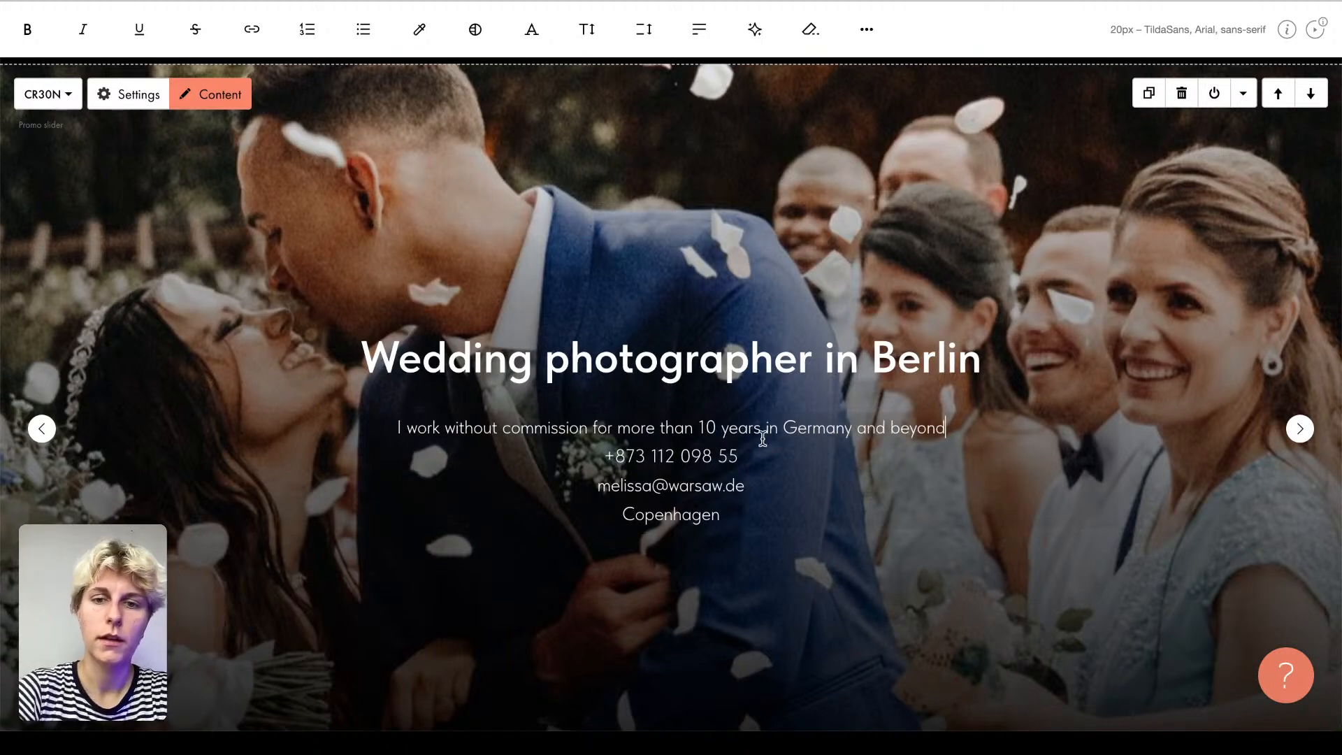
left_click(720, 248)
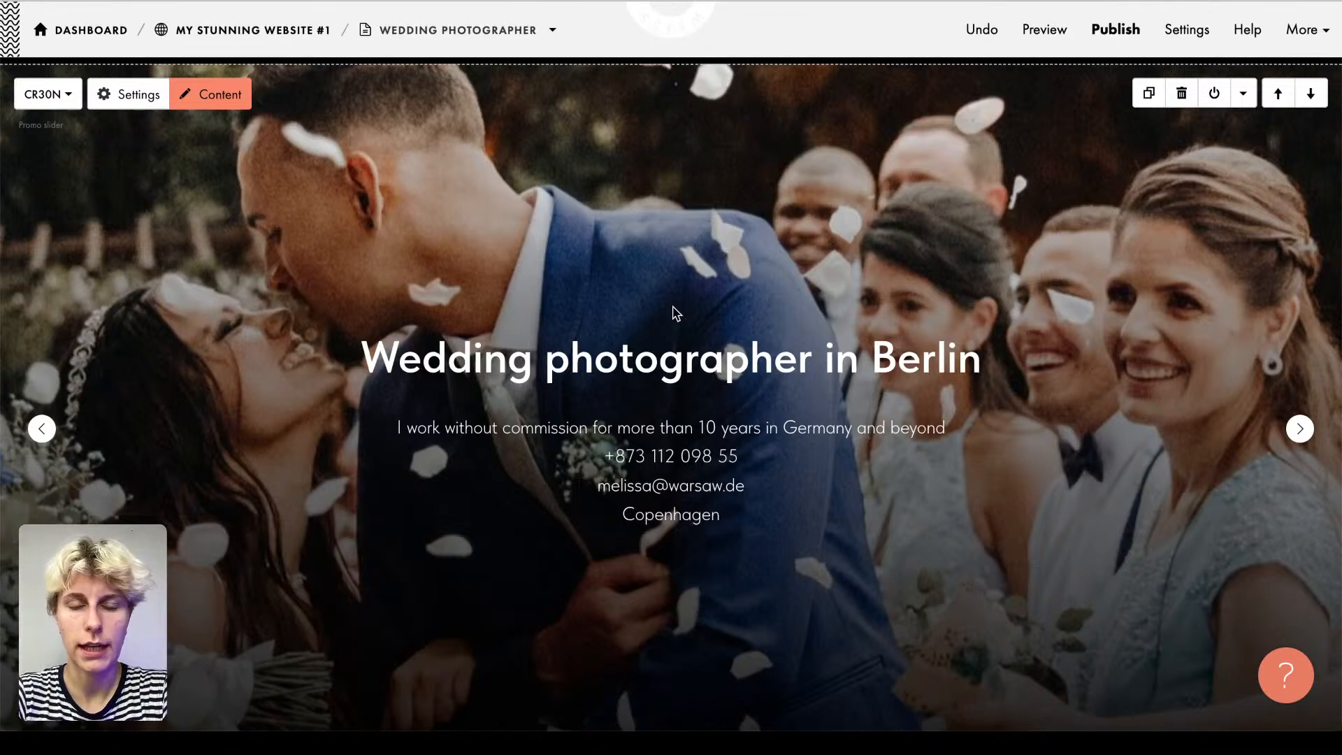
left_click(643, 427)
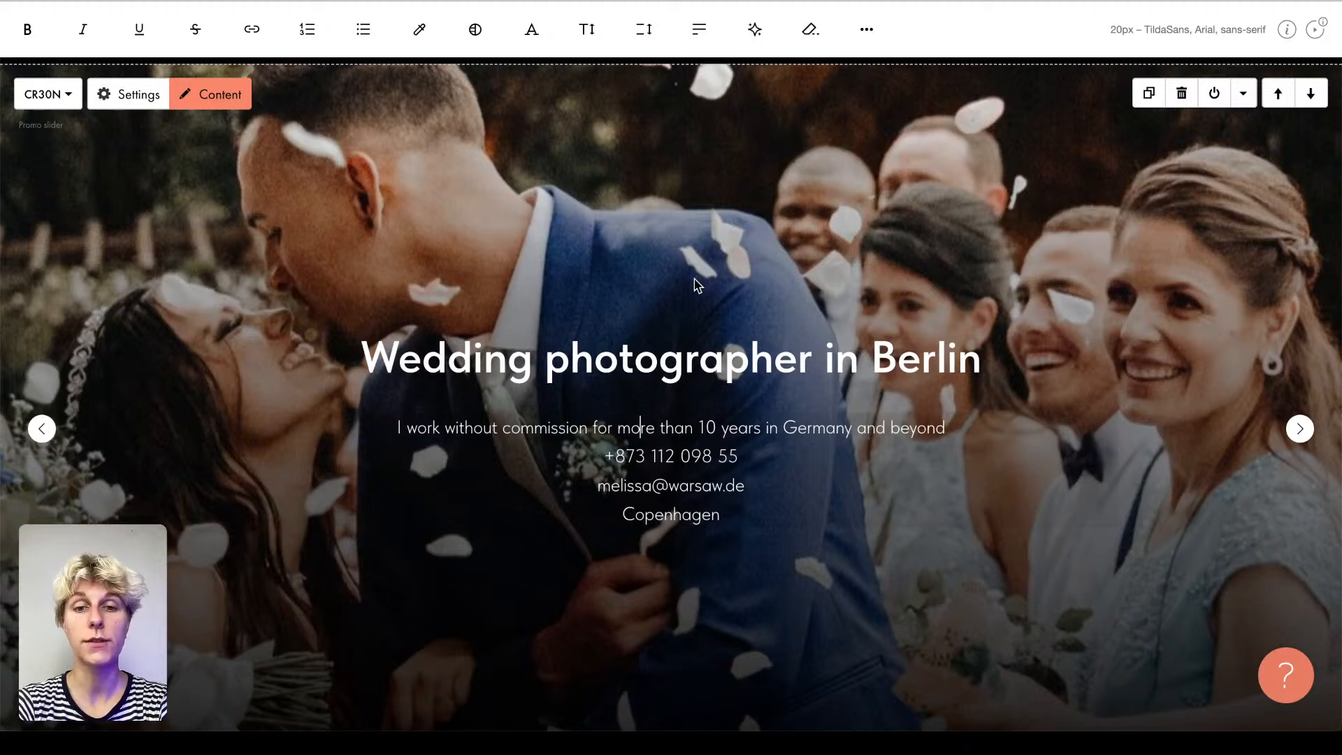
left_click(699, 430)
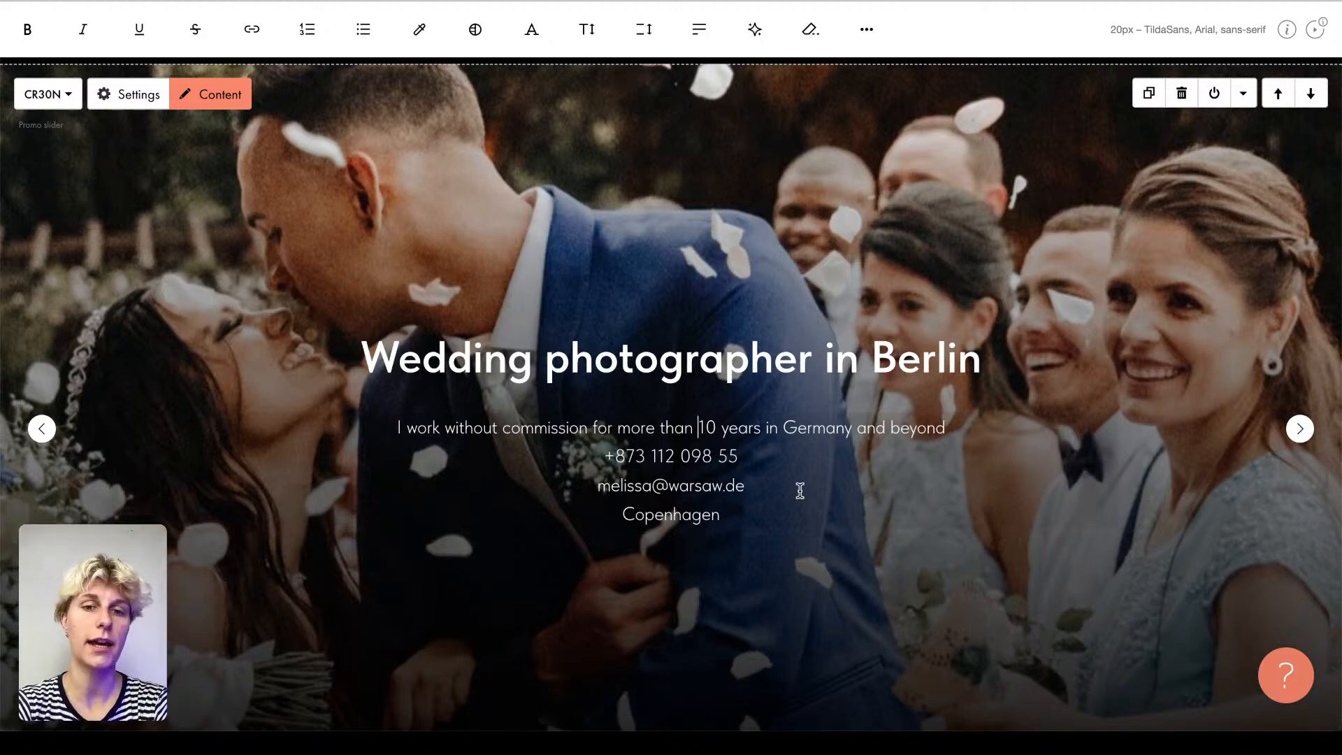
left_click(775, 437)
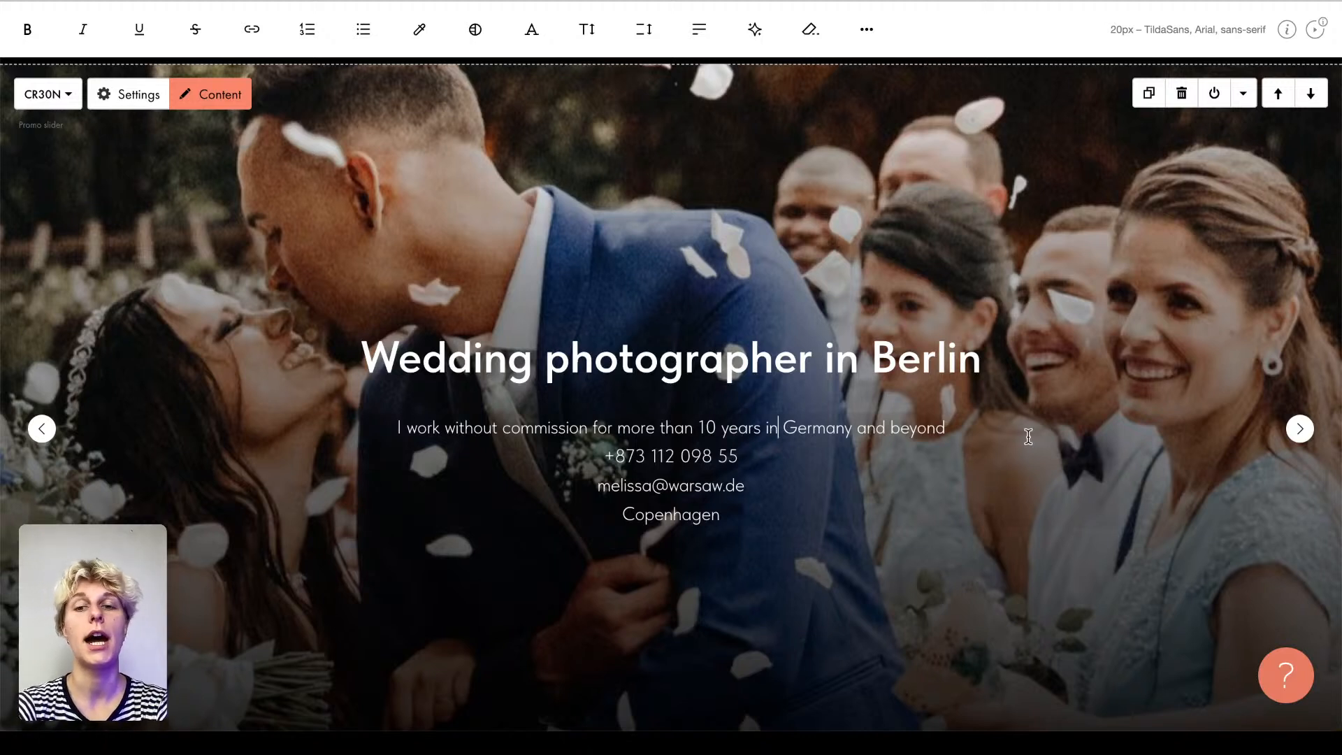
Step: Delete the city, e-mail and phone lines from the first slide's description, keeping only the line about working without commission
key("End")
left_click(834, 564)
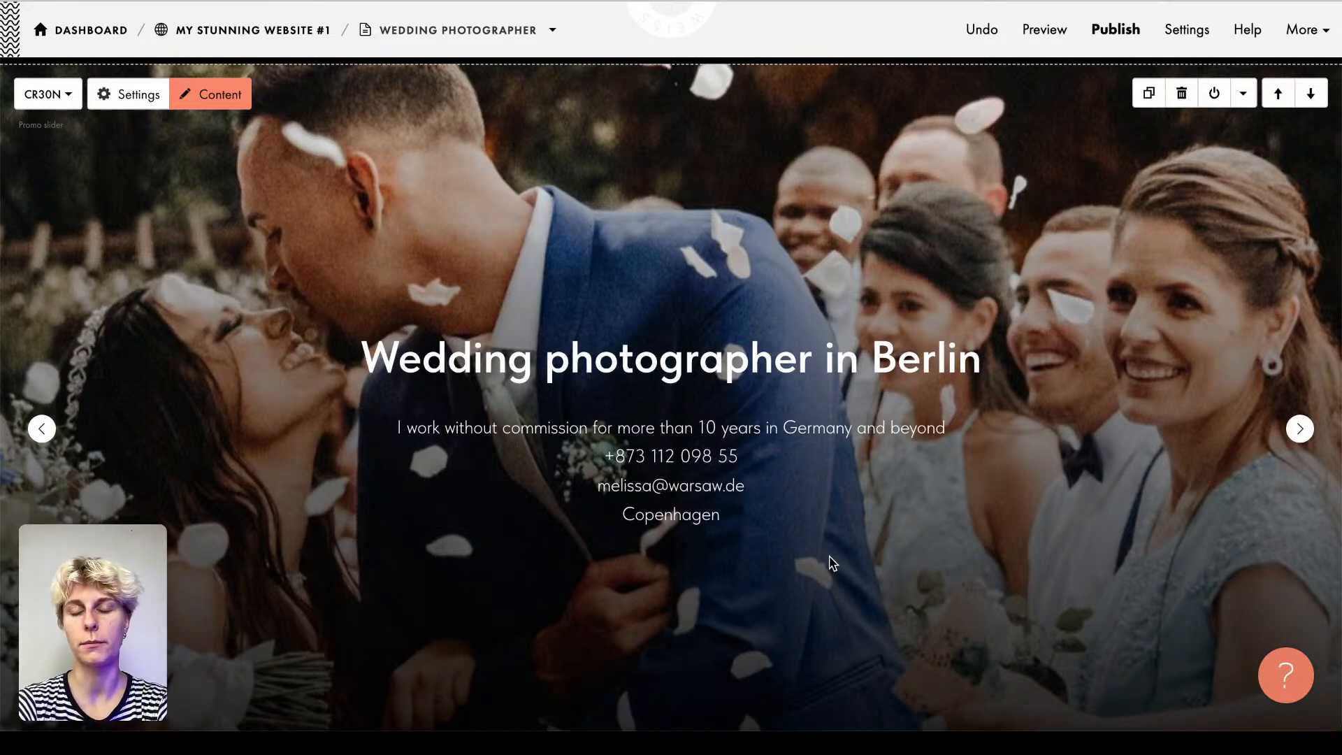
double_click(672, 518)
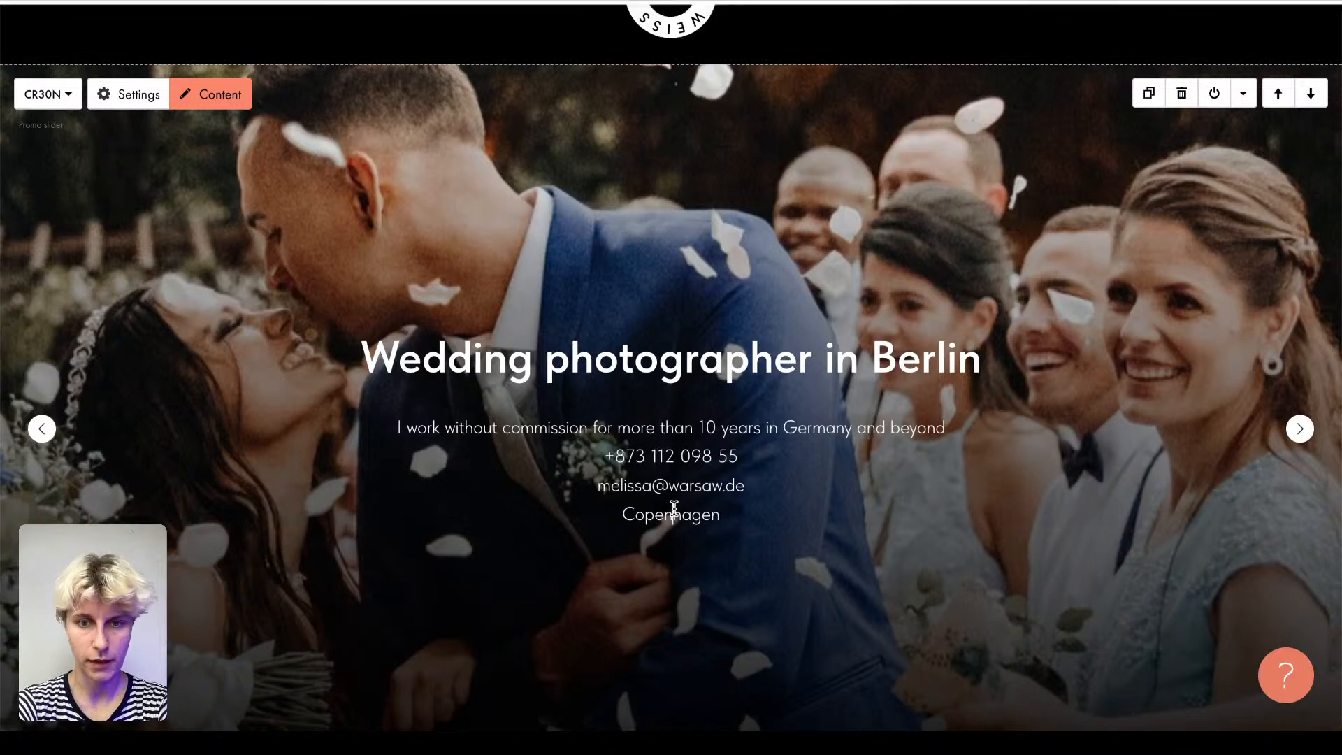
key("BackSpace")
left_click_drag(747, 497, 602, 471)
key("BackSpace")
key("BackSpace")
left_click(859, 265)
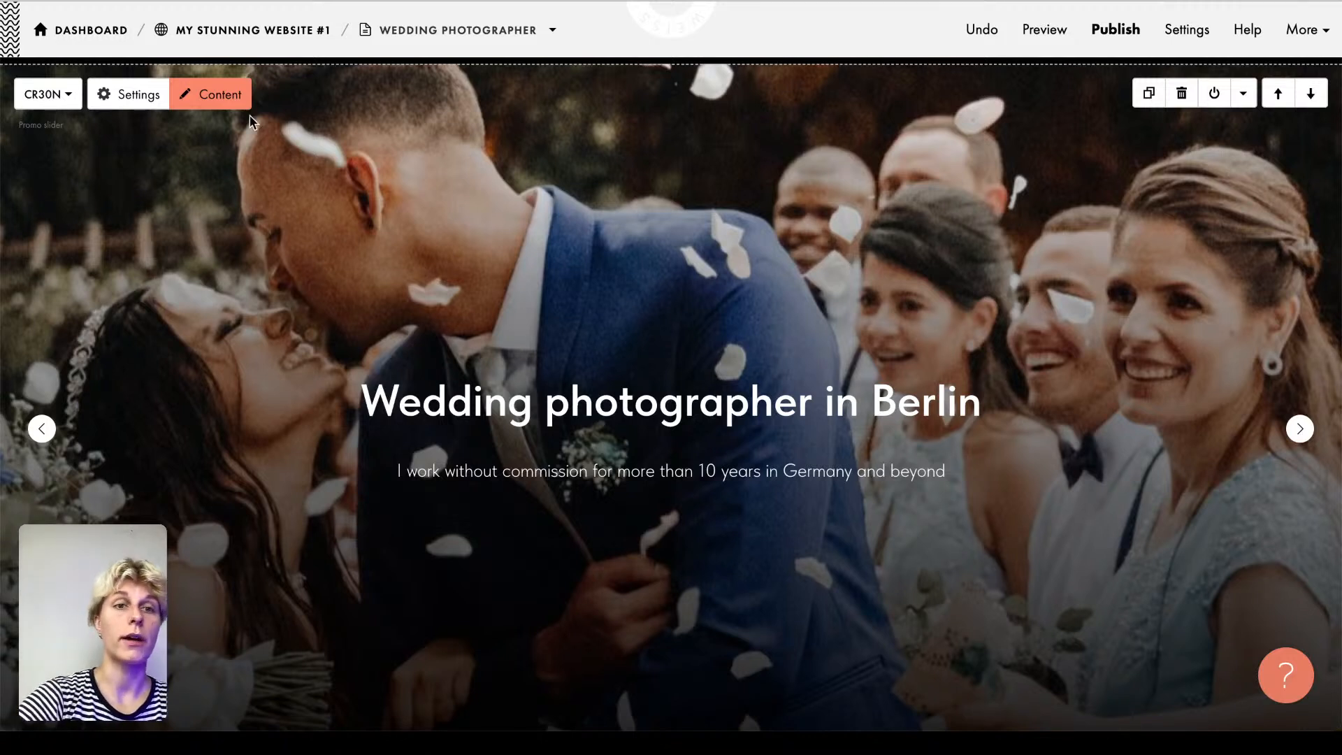
Step: Open the promo slider's content and examine the editing tools for the first slide's image in the photo editor
left_click(219, 96)
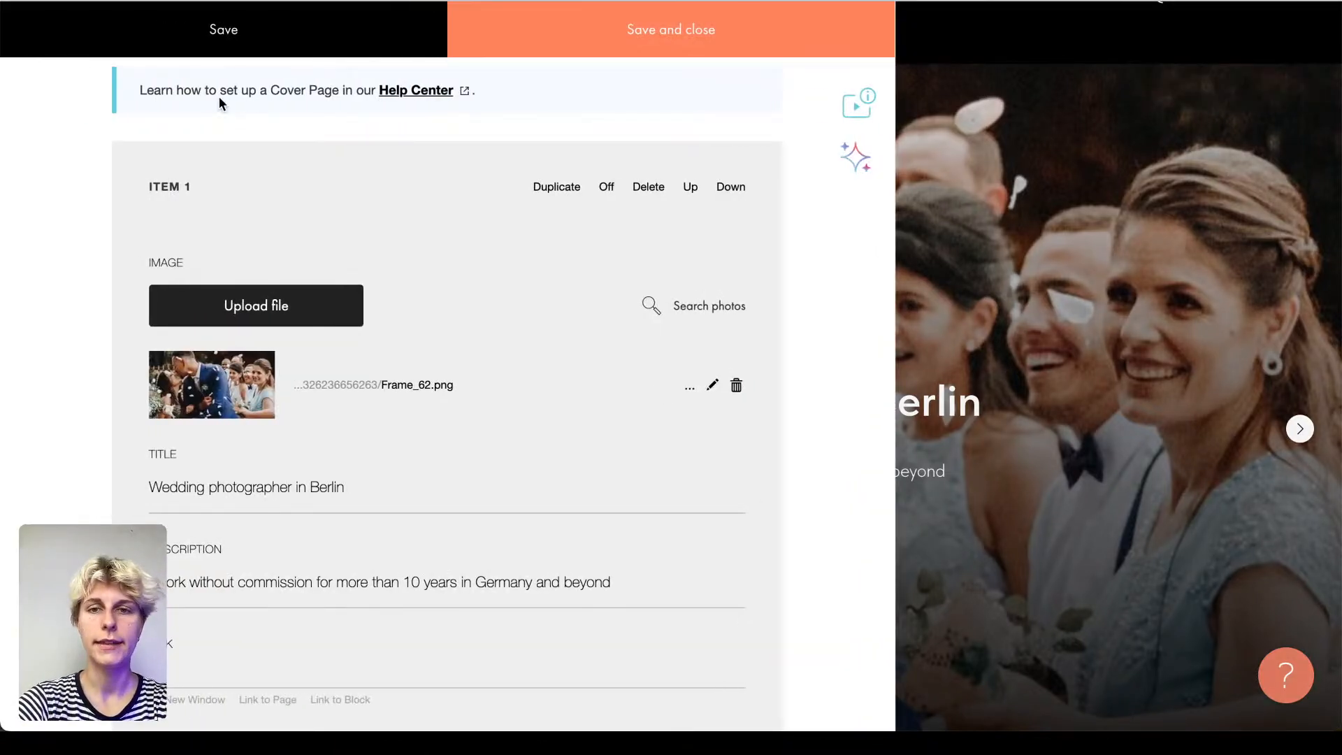
scroll(361, 274, "down", 1)
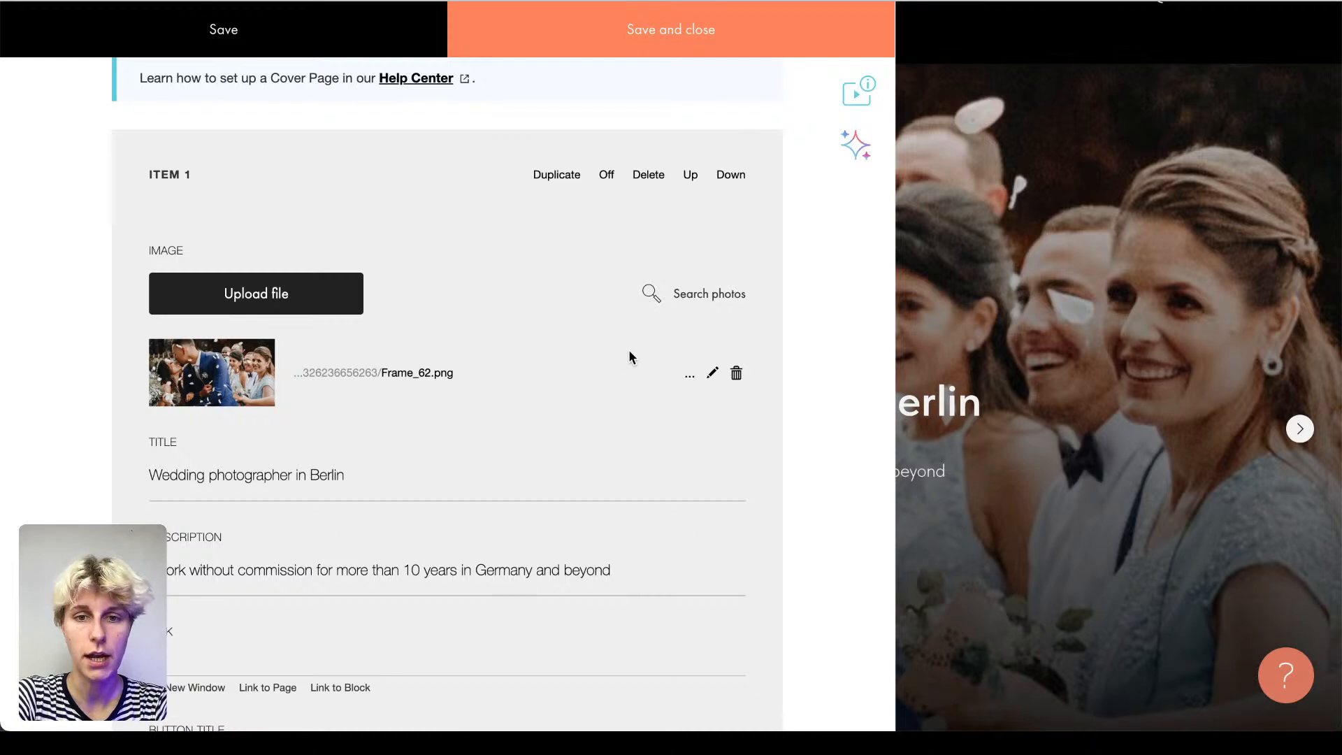
left_click(708, 371)
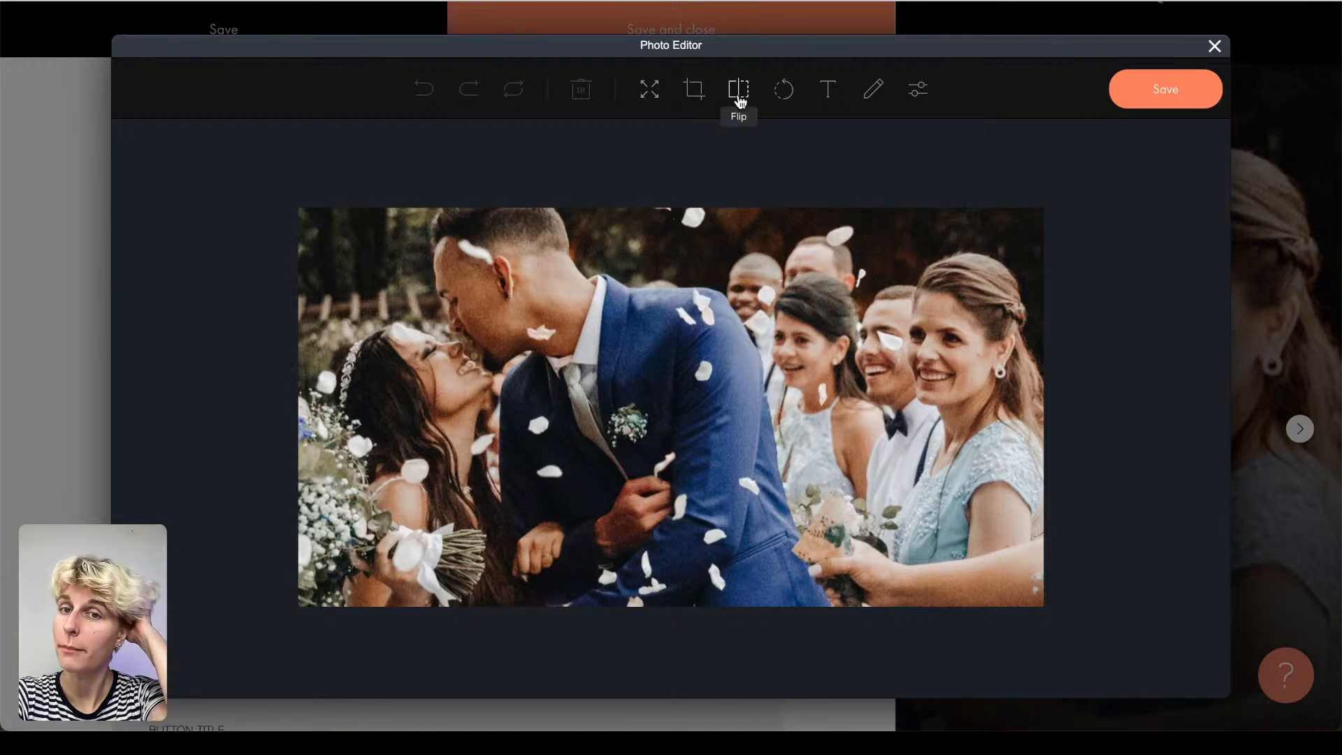
left_click(1215, 47)
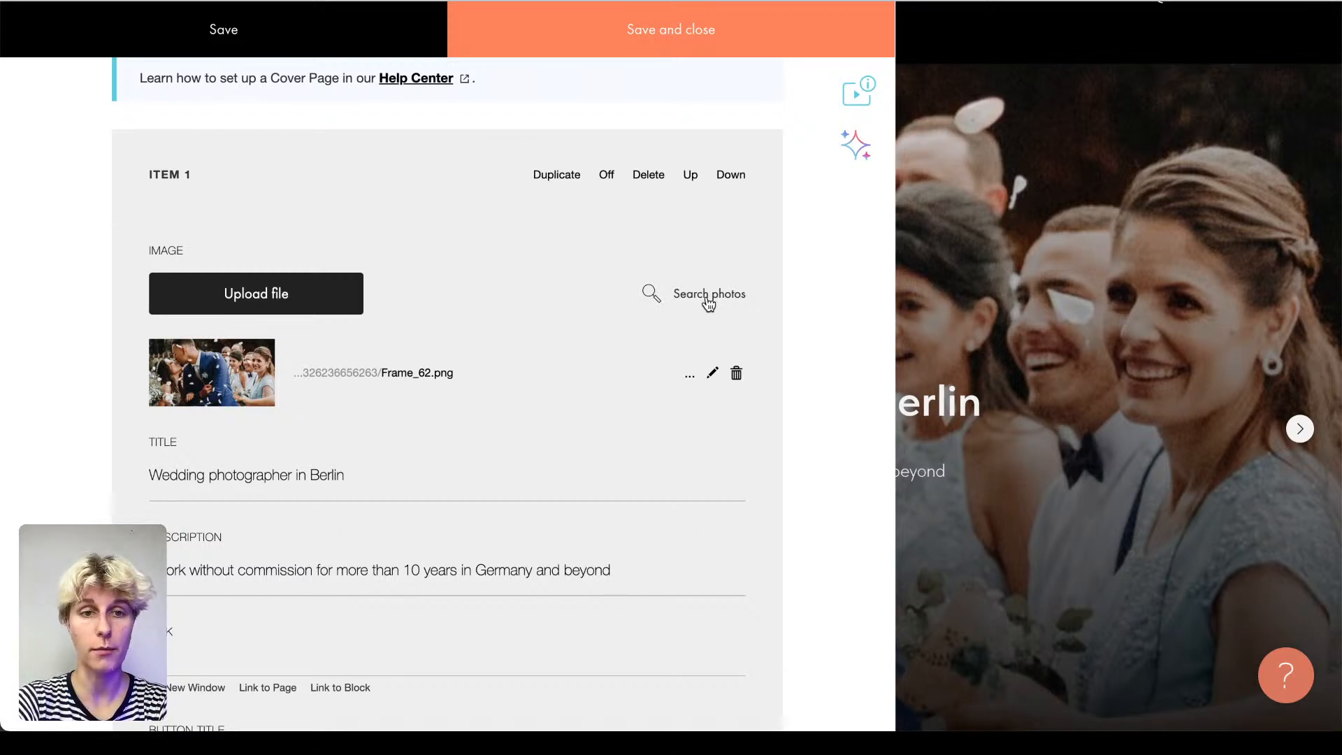
Step: Review the first slide's upload, title, description, link and button title fields, and return to the page
left_click(207, 304)
scroll(239, 248, "down", 4)
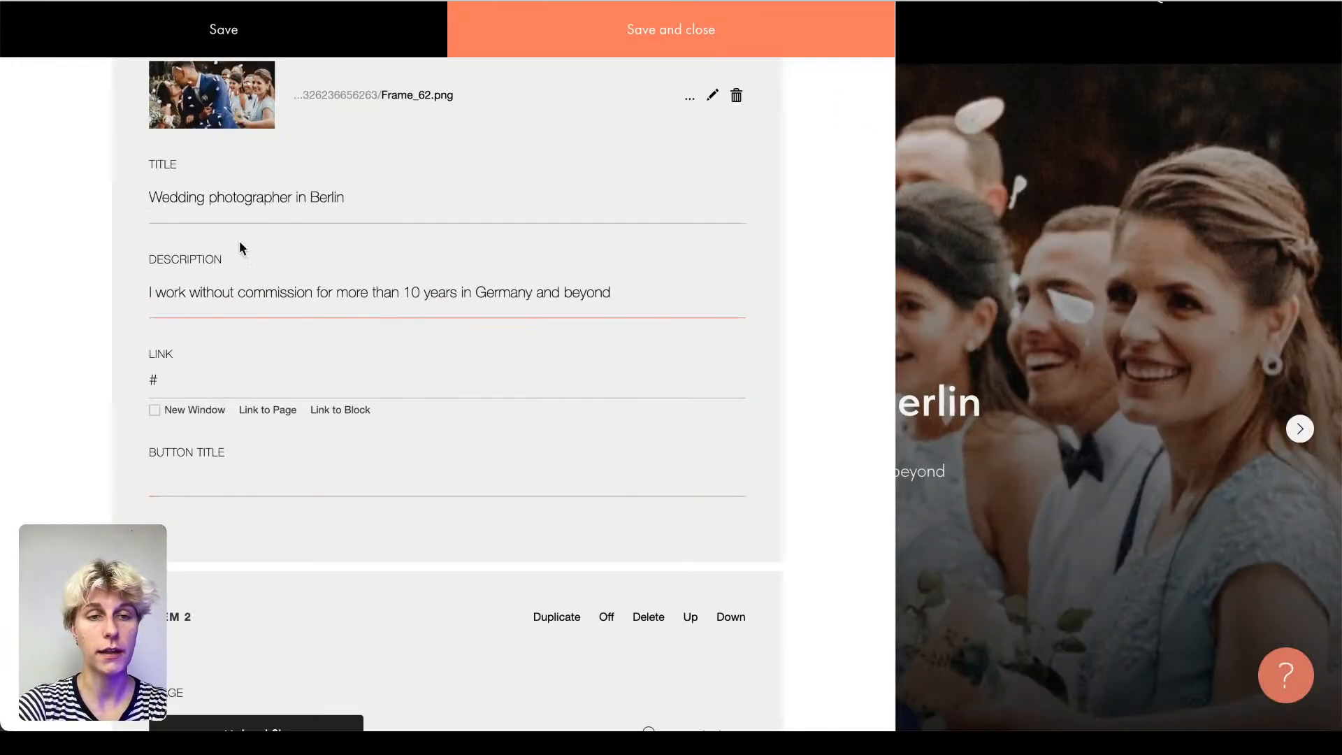
left_click_drag(140, 200, 353, 228)
left_click(297, 292)
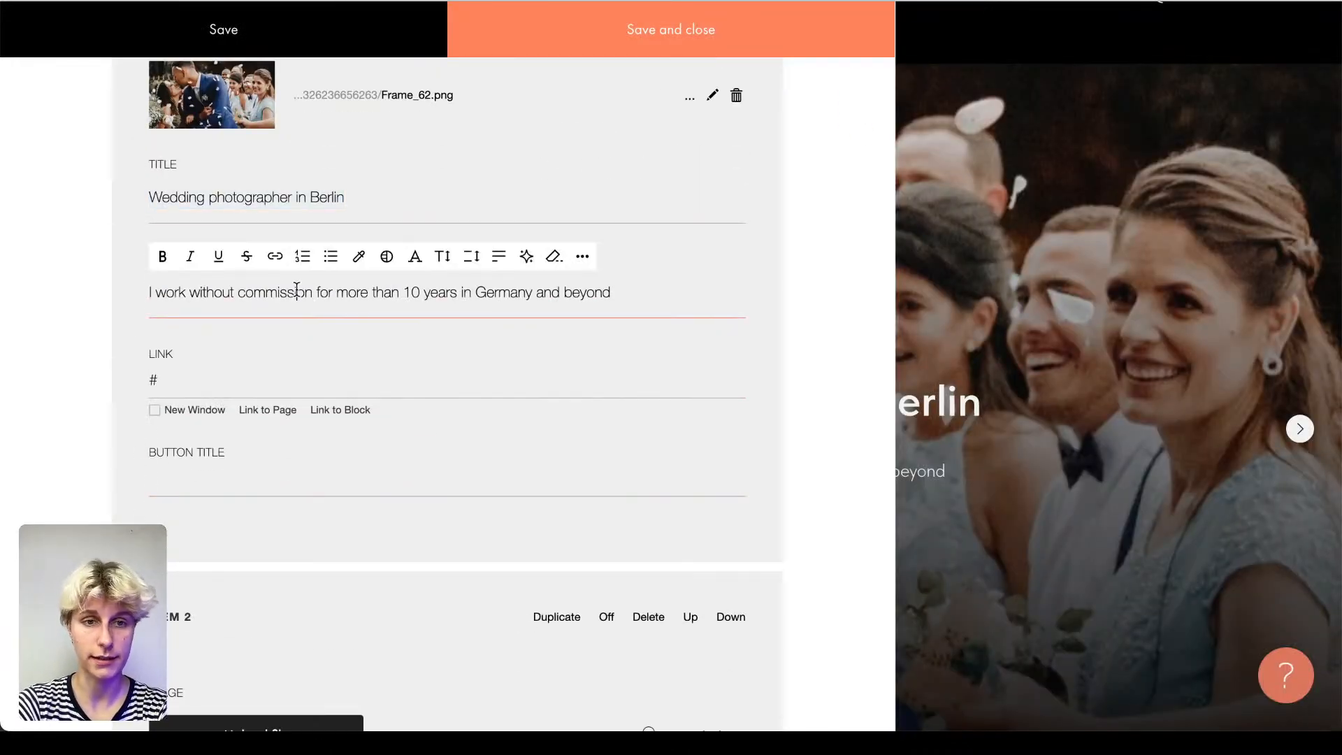
left_click(252, 361)
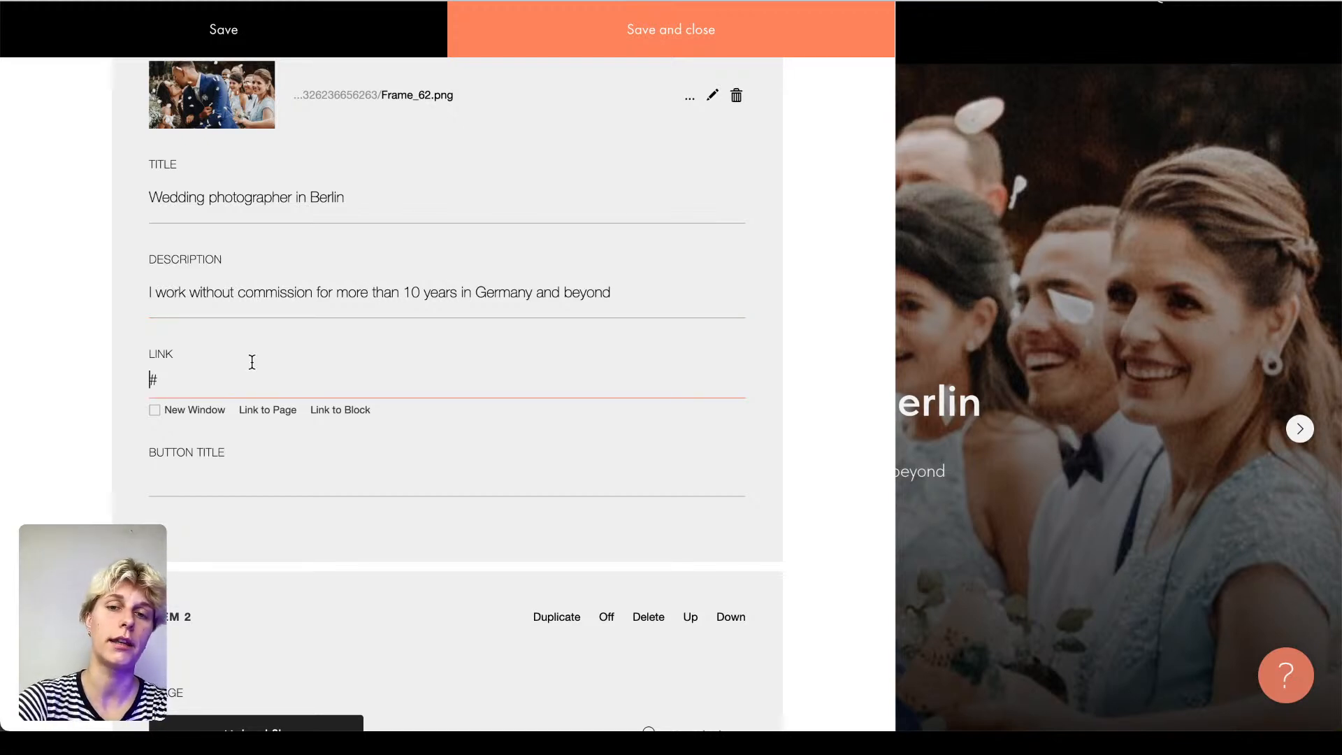
left_click(120, 346)
left_click(180, 487)
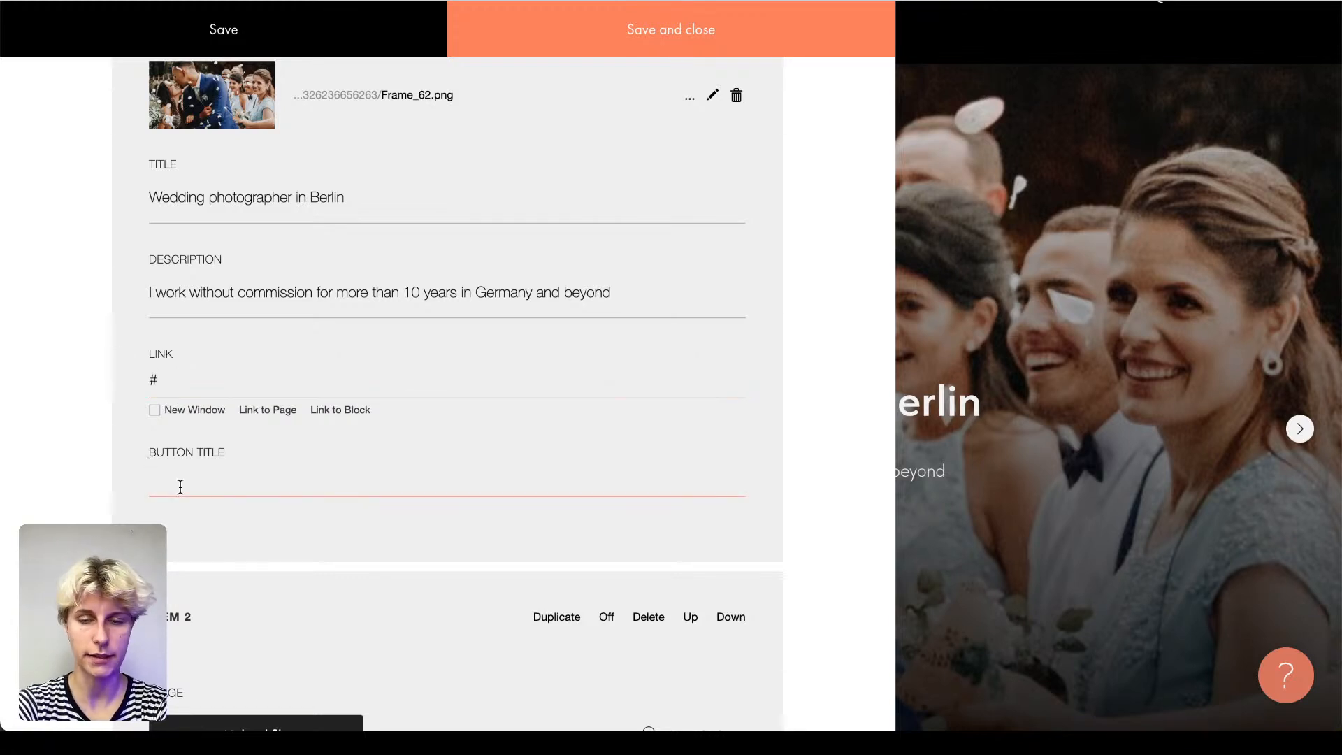
left_click(1011, 314)
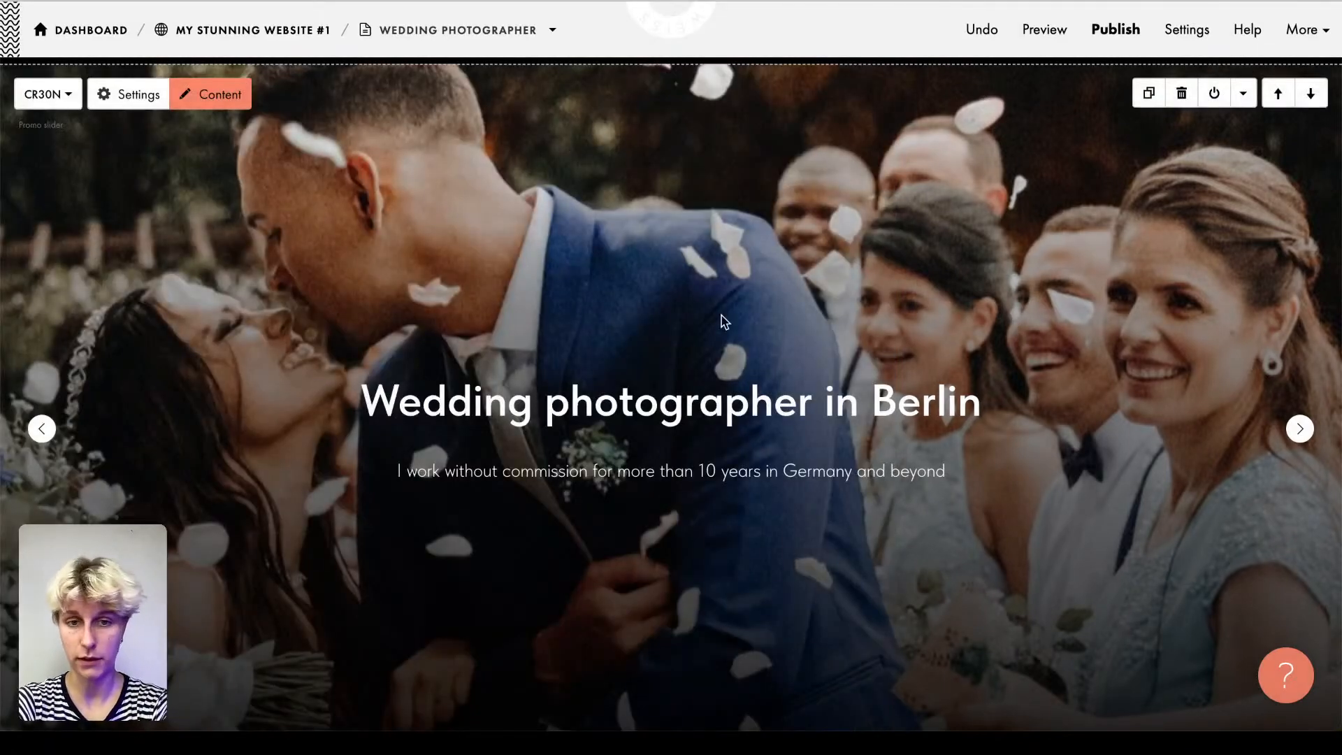
Step: Add a button titled "Book a session" to the promo slider's first slide and save the content
scroll(725, 322, "down", 1)
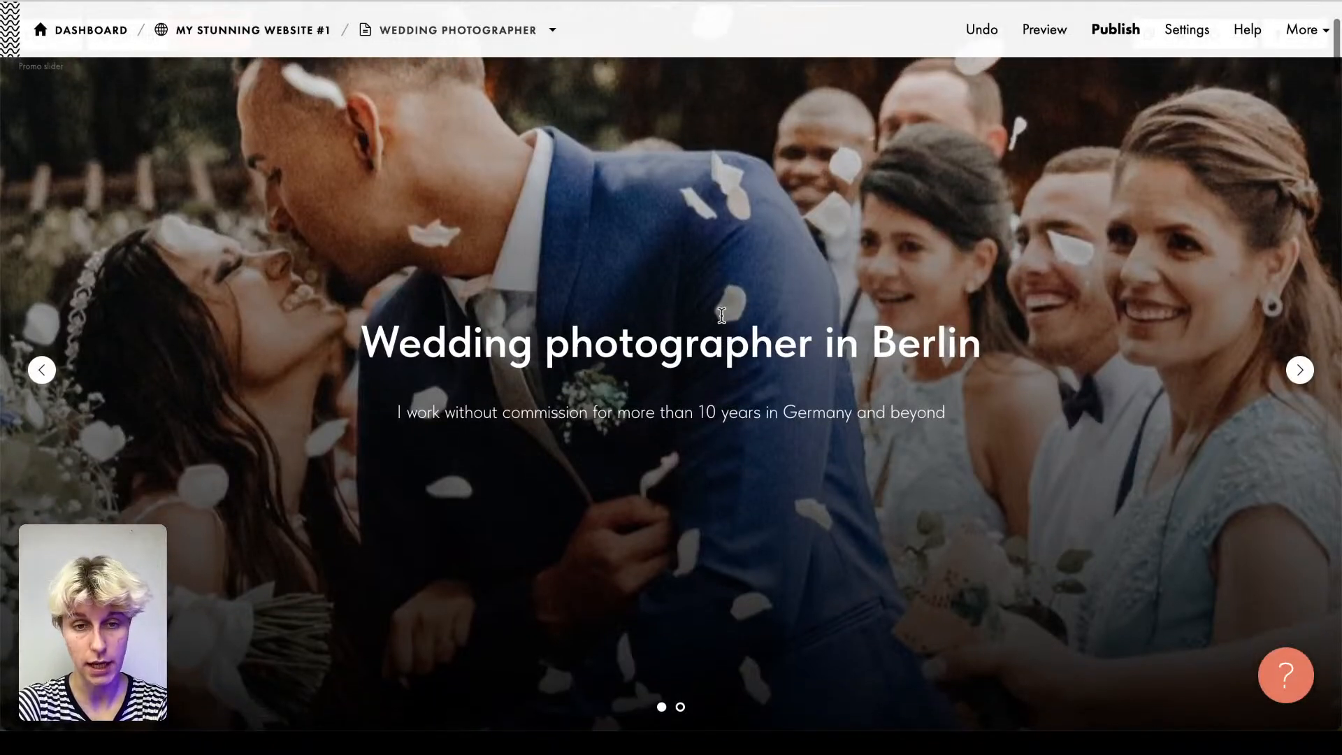
scroll(539, 329, "up", 1)
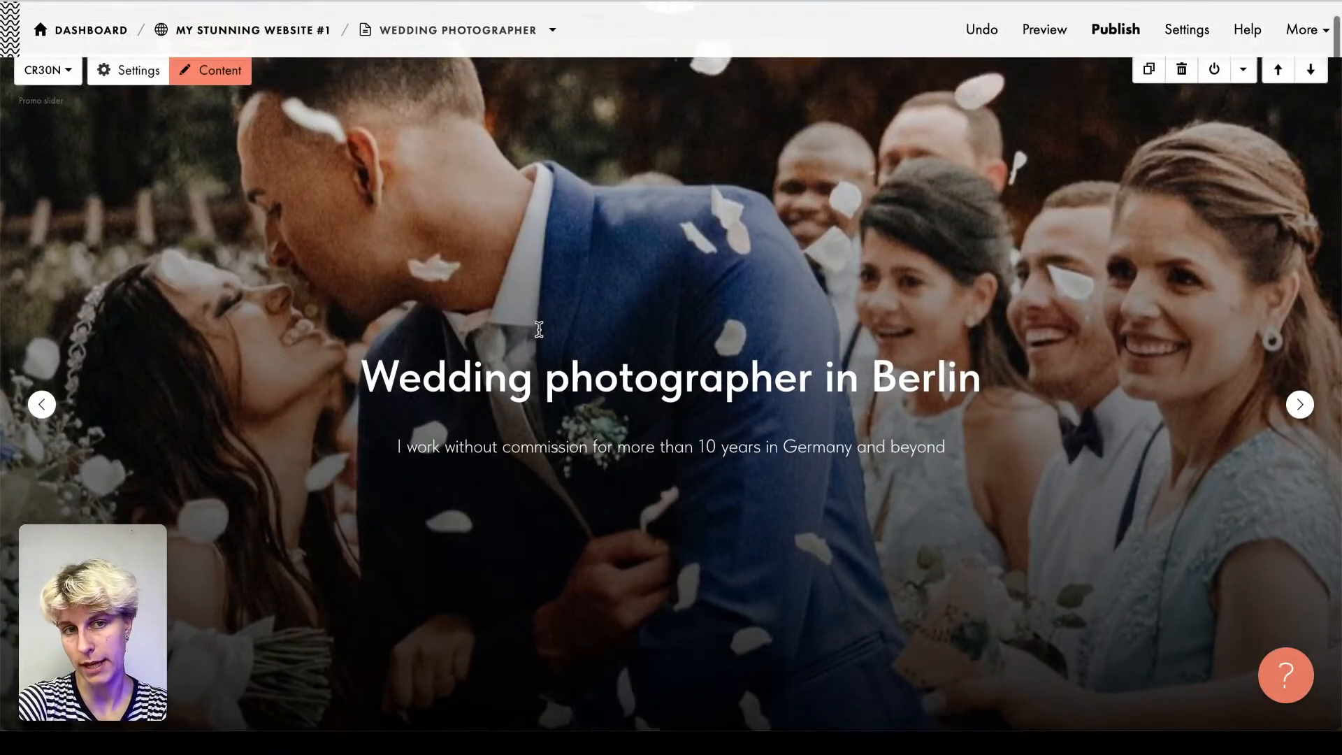
left_click(209, 83)
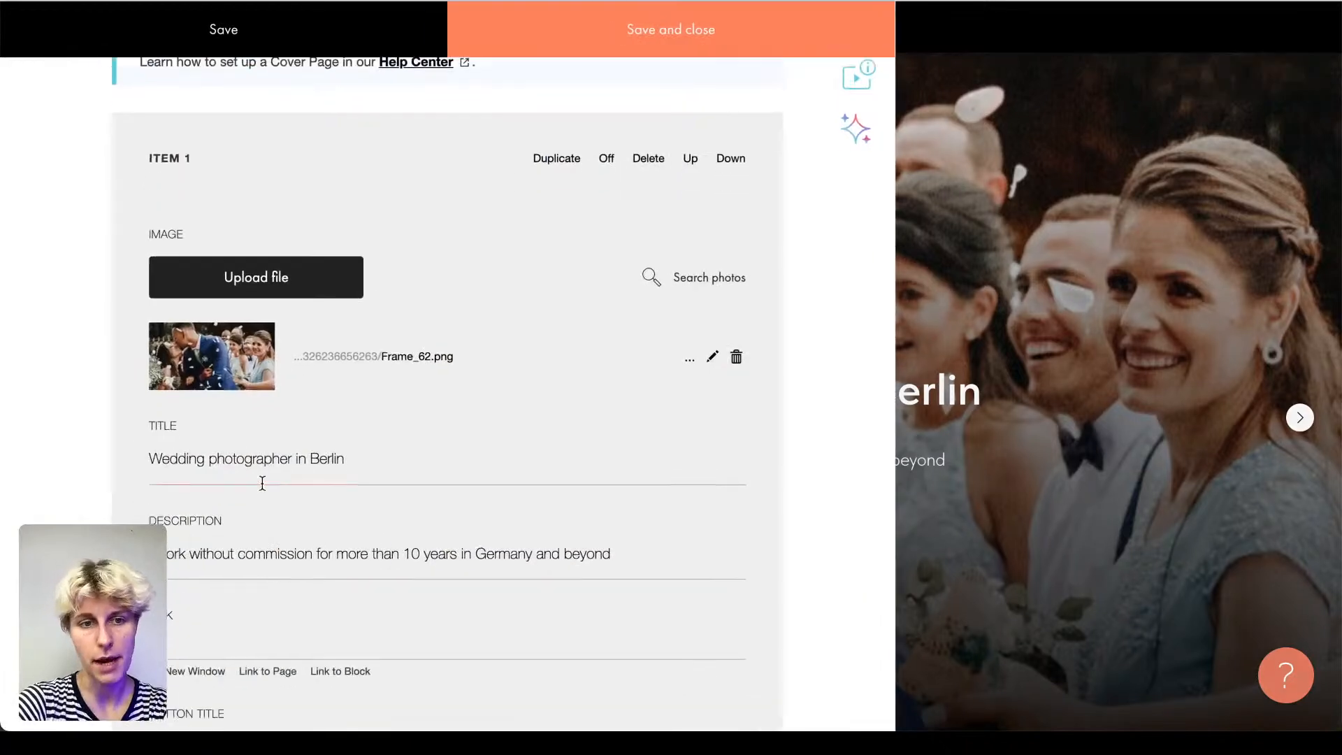
scroll(261, 481, "down", 4)
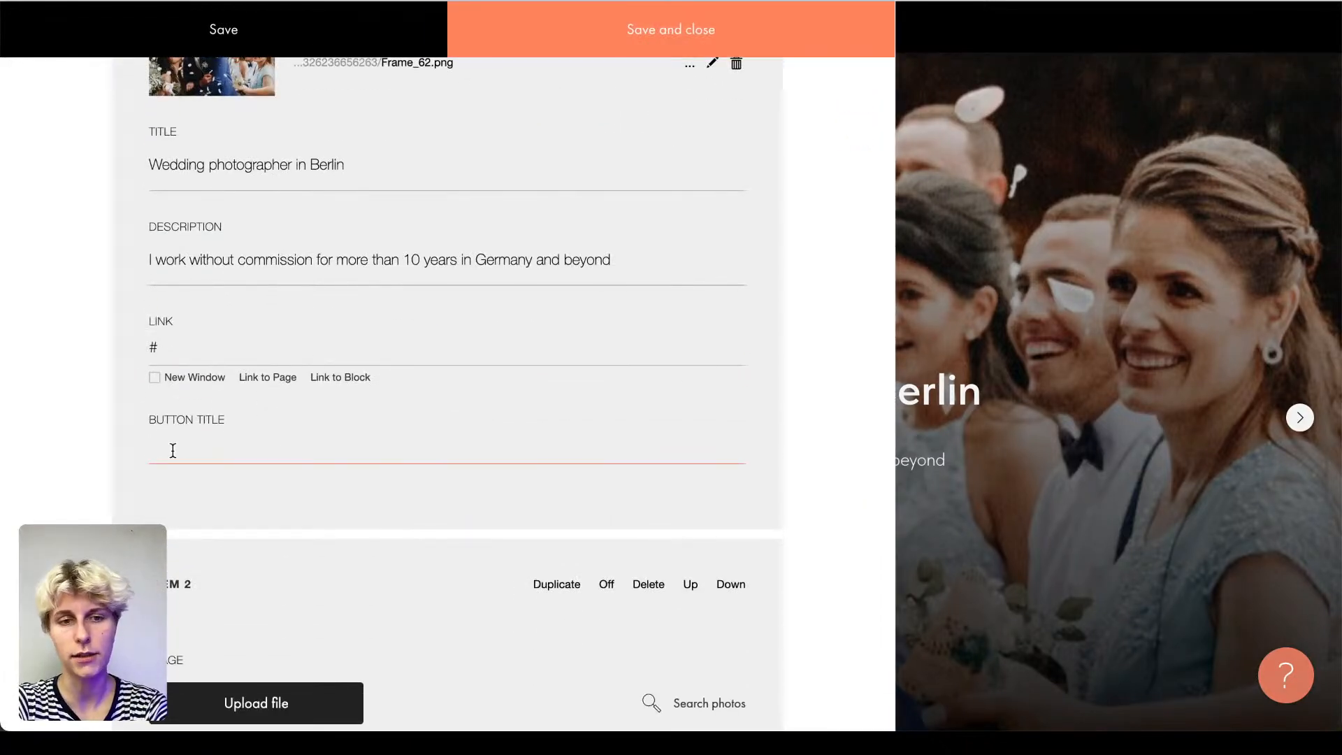
type("B")
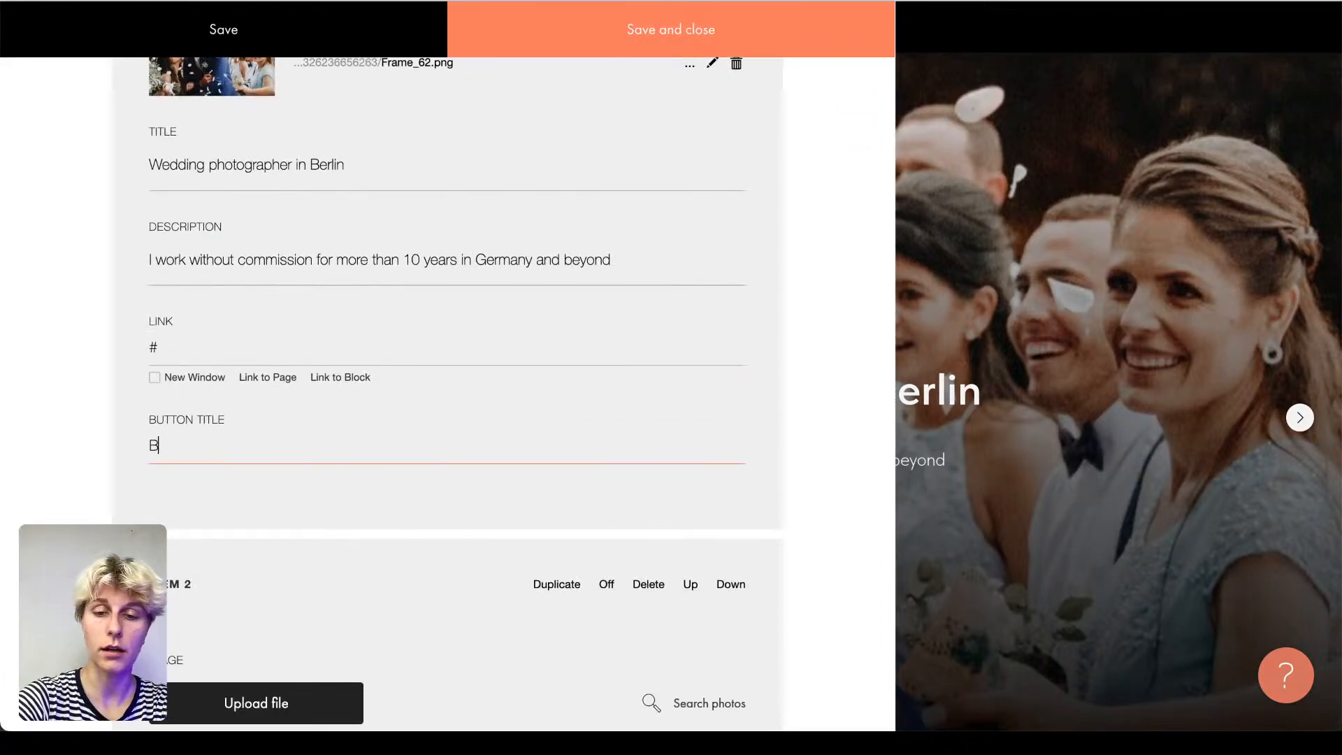
type("ook a session")
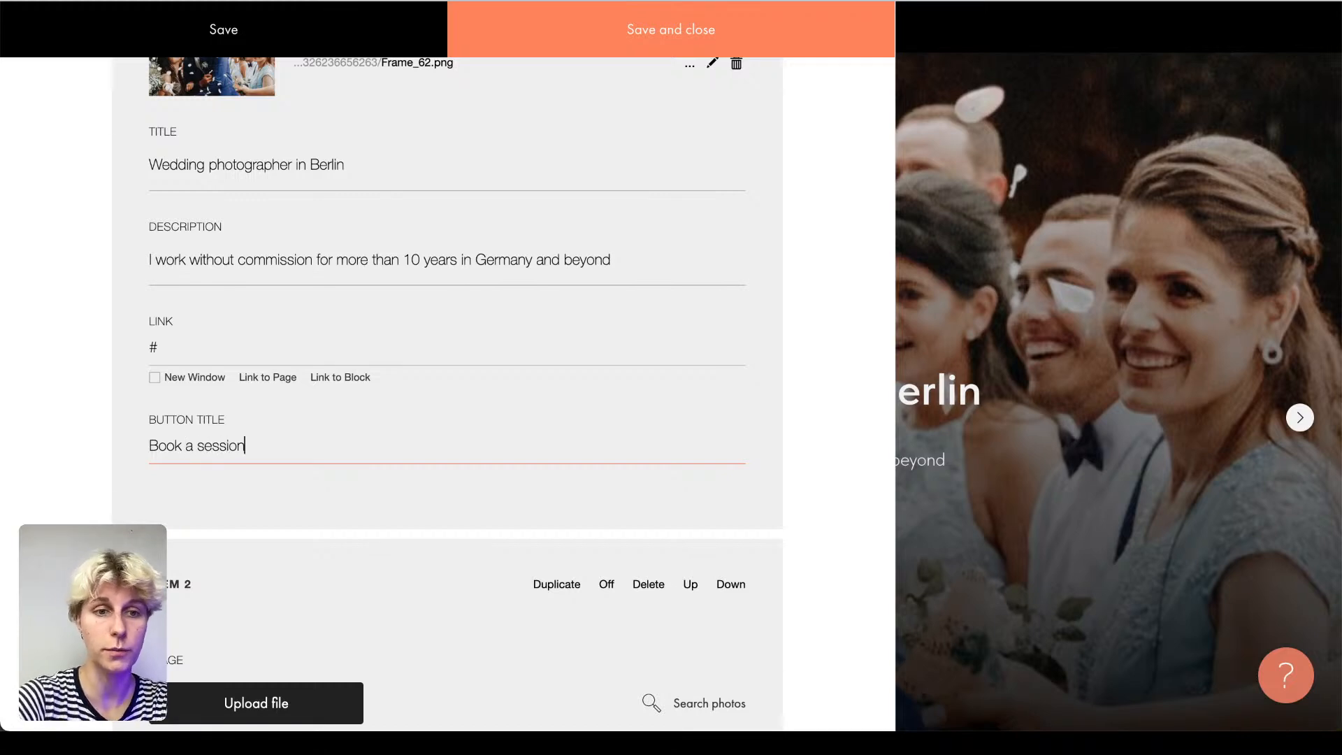
left_click(190, 404)
left_click(575, 21)
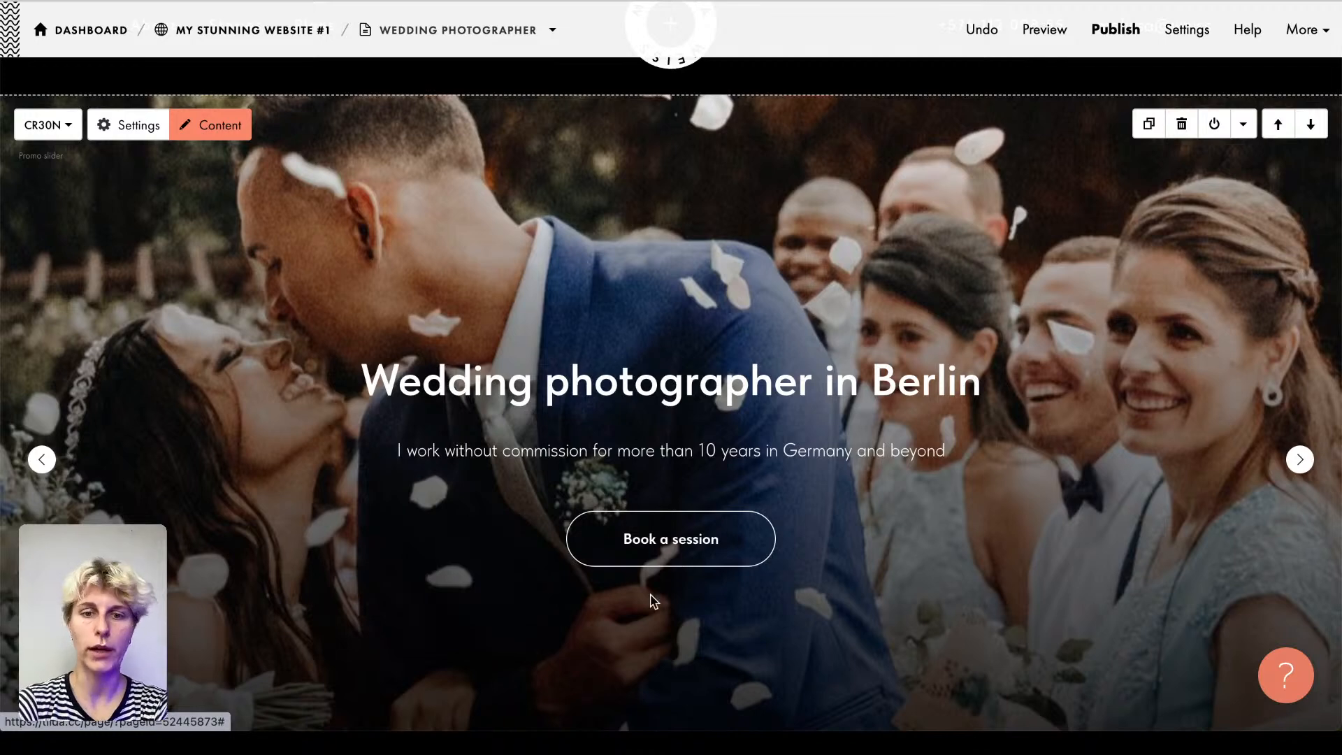
Step: Set the border radius of the "Book a session" button to 0px and save its style
left_click(667, 565)
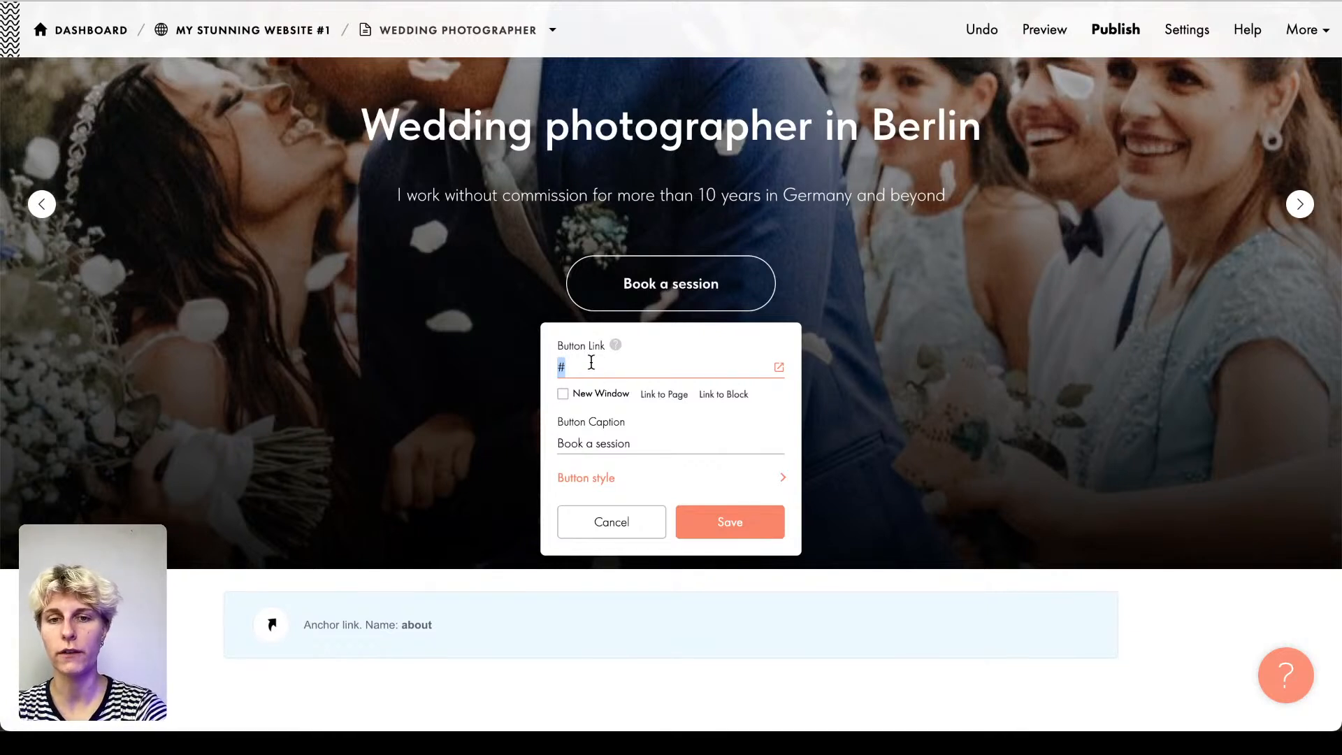
left_click(592, 477)
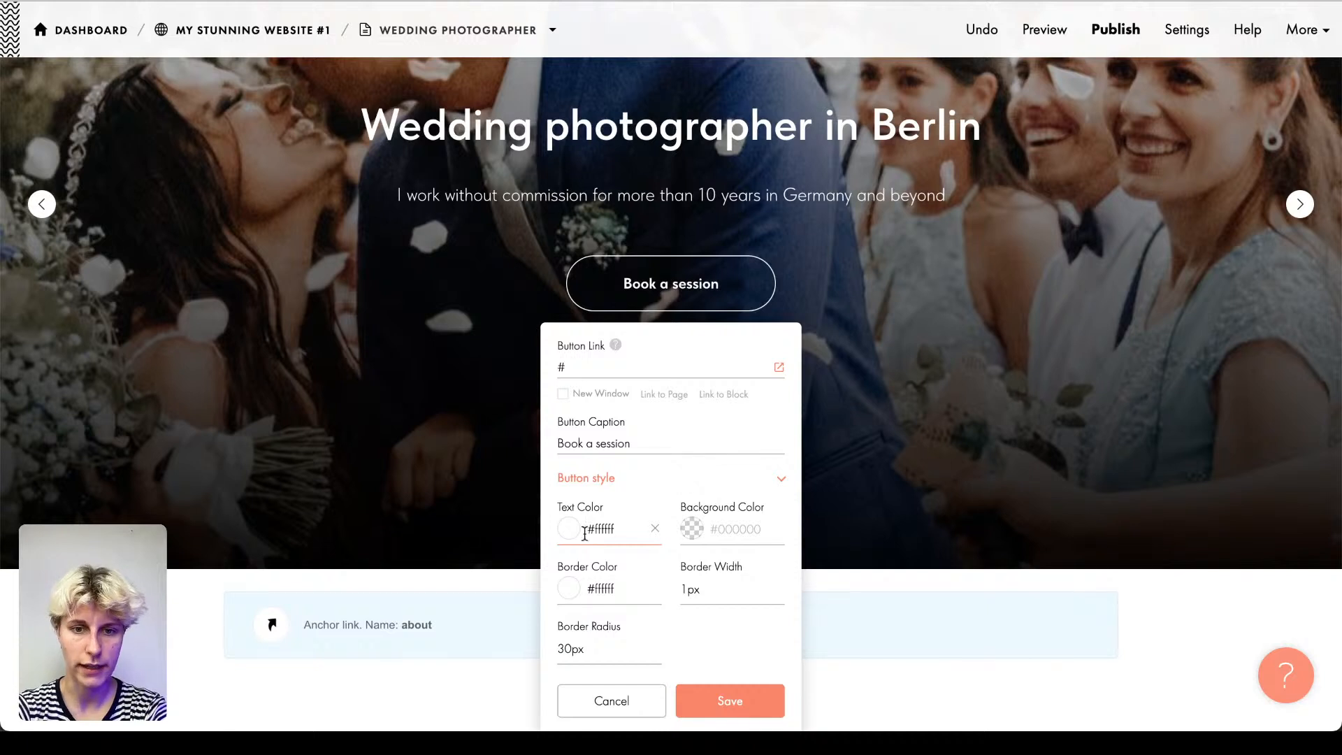
left_click(570, 648)
key("BackSpace")
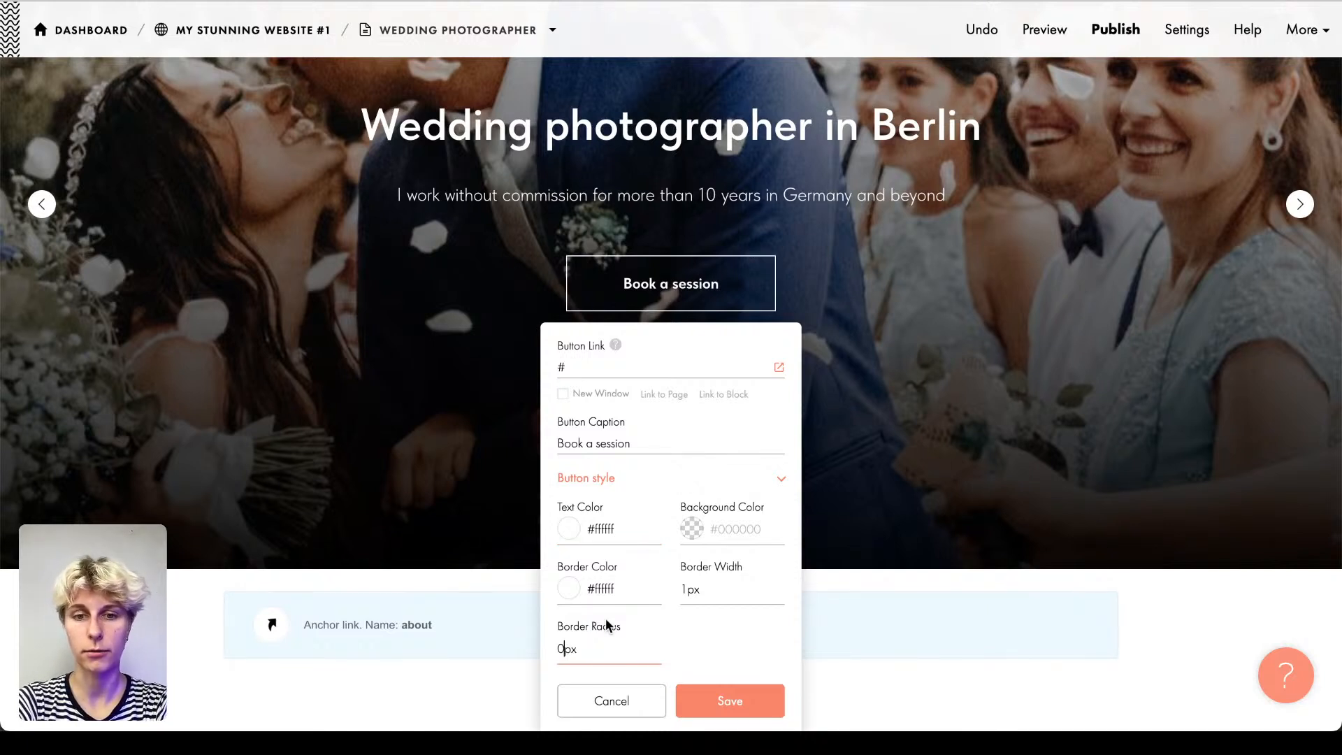
left_click(727, 701)
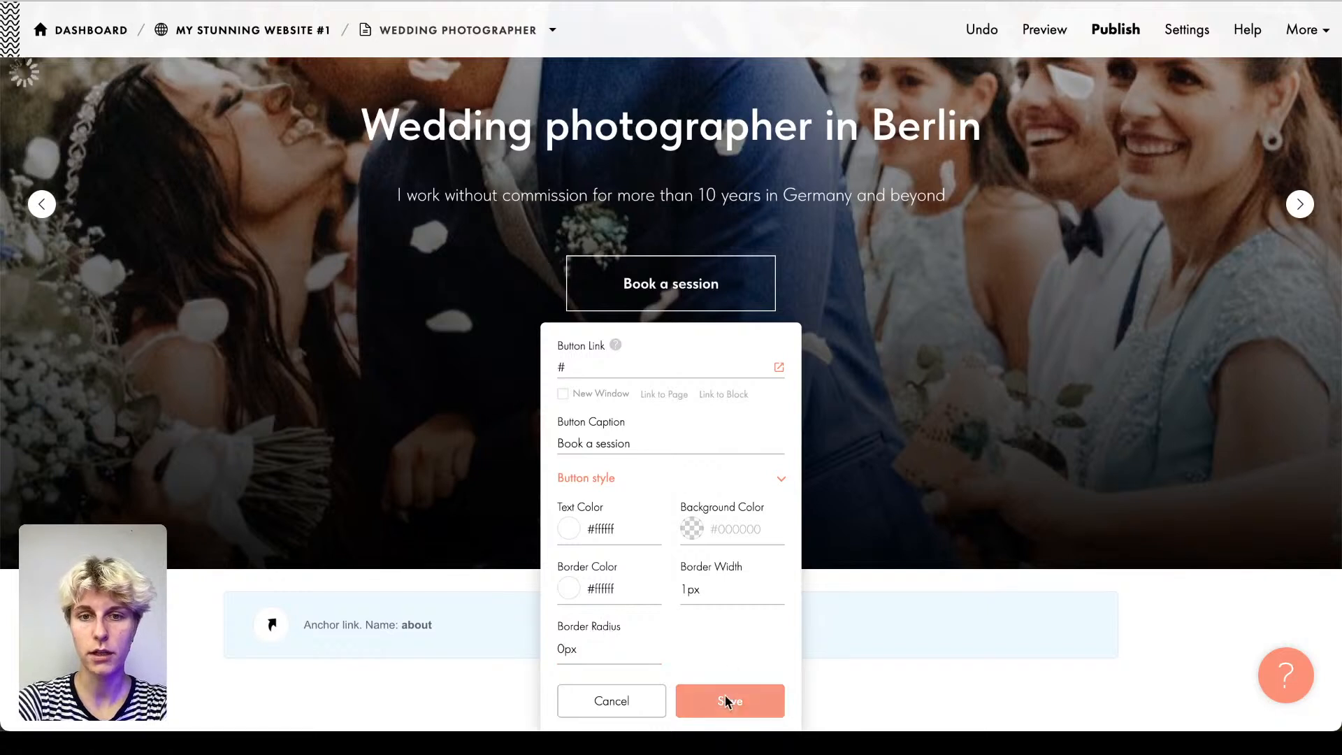
Step: Set the border width of the "Book a session" button to 2px and save its style
left_click(697, 274)
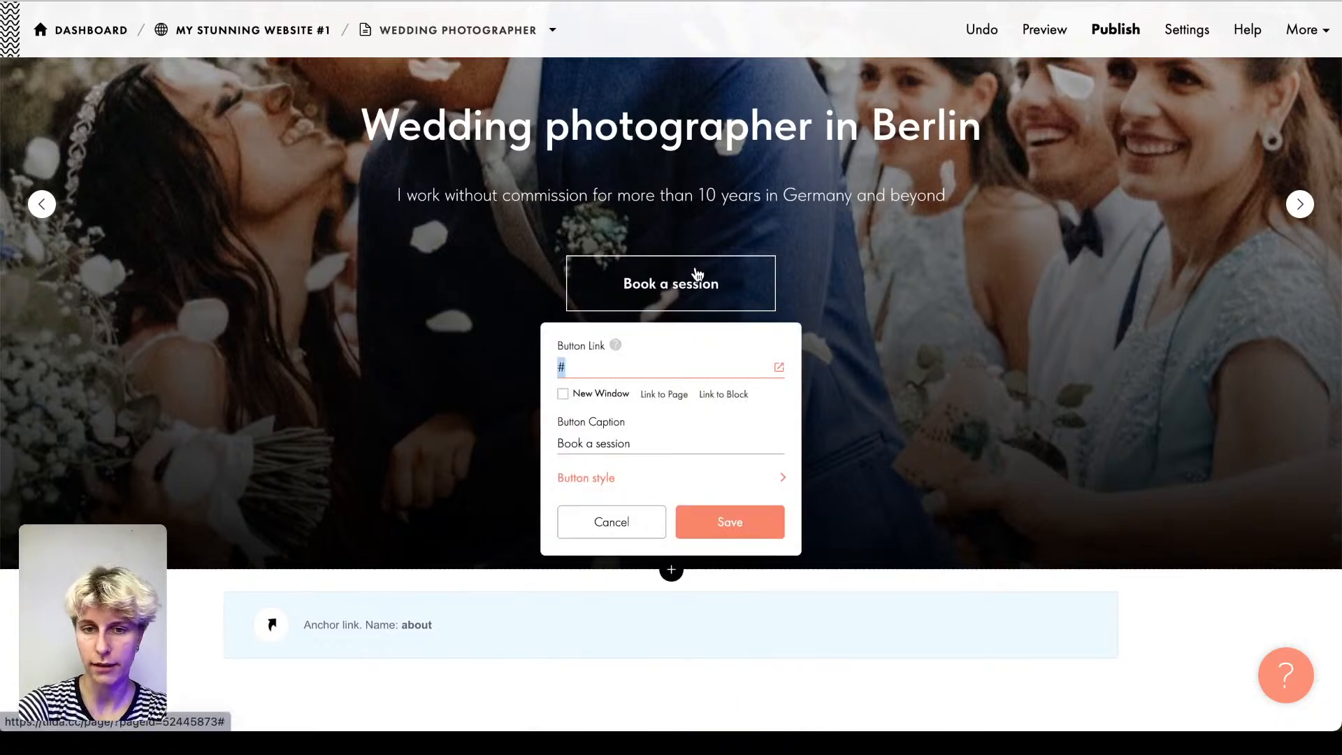
left_click(599, 478)
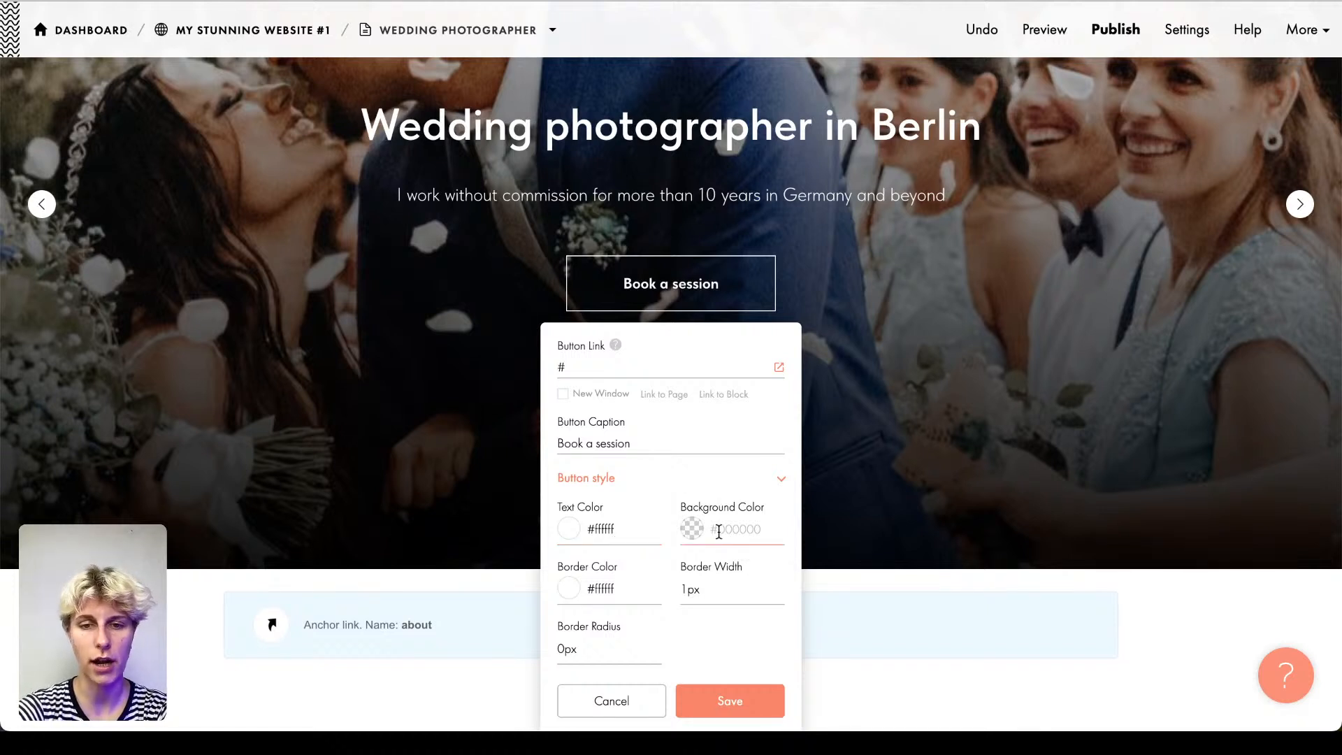
left_click(687, 590)
key("BackSpace")
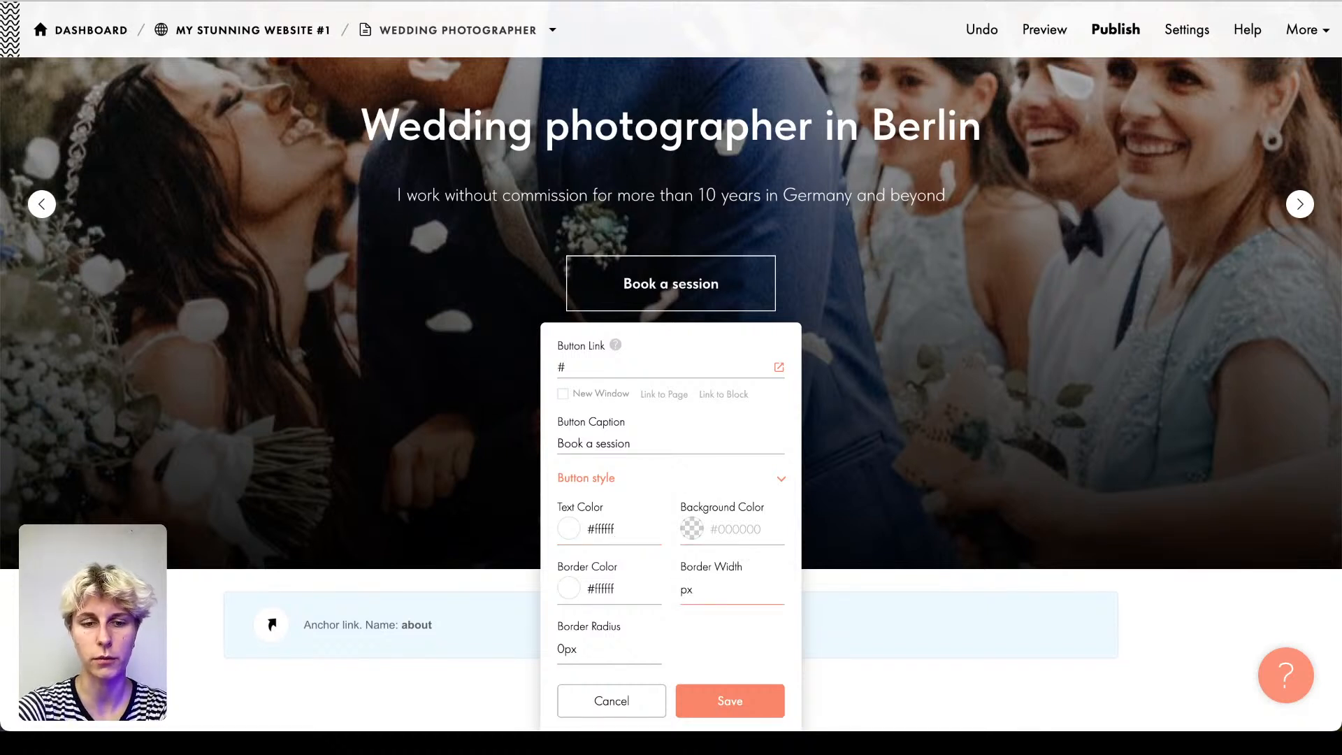
type("2")
left_click(750, 706)
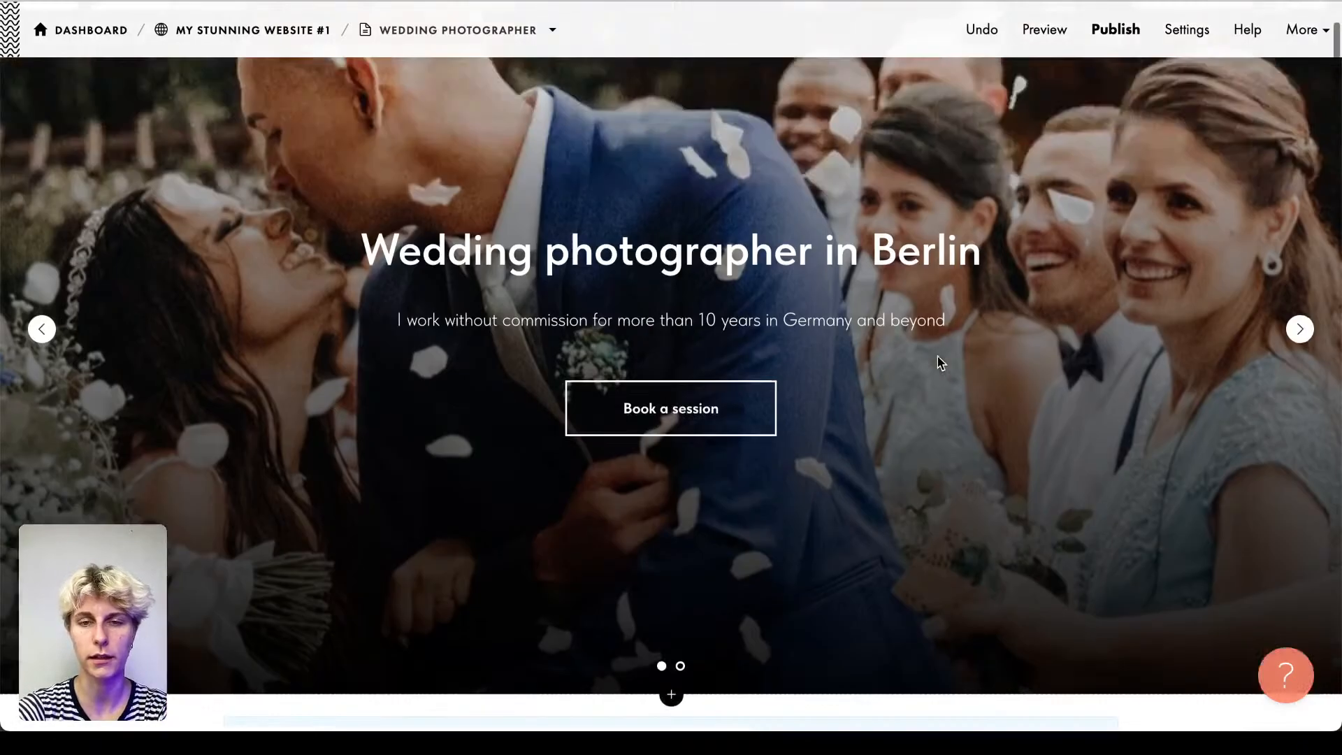
Step: Look over the first slide and examine the column-grid width control in the promo slider block's settings
scroll(937, 365, "up", 5)
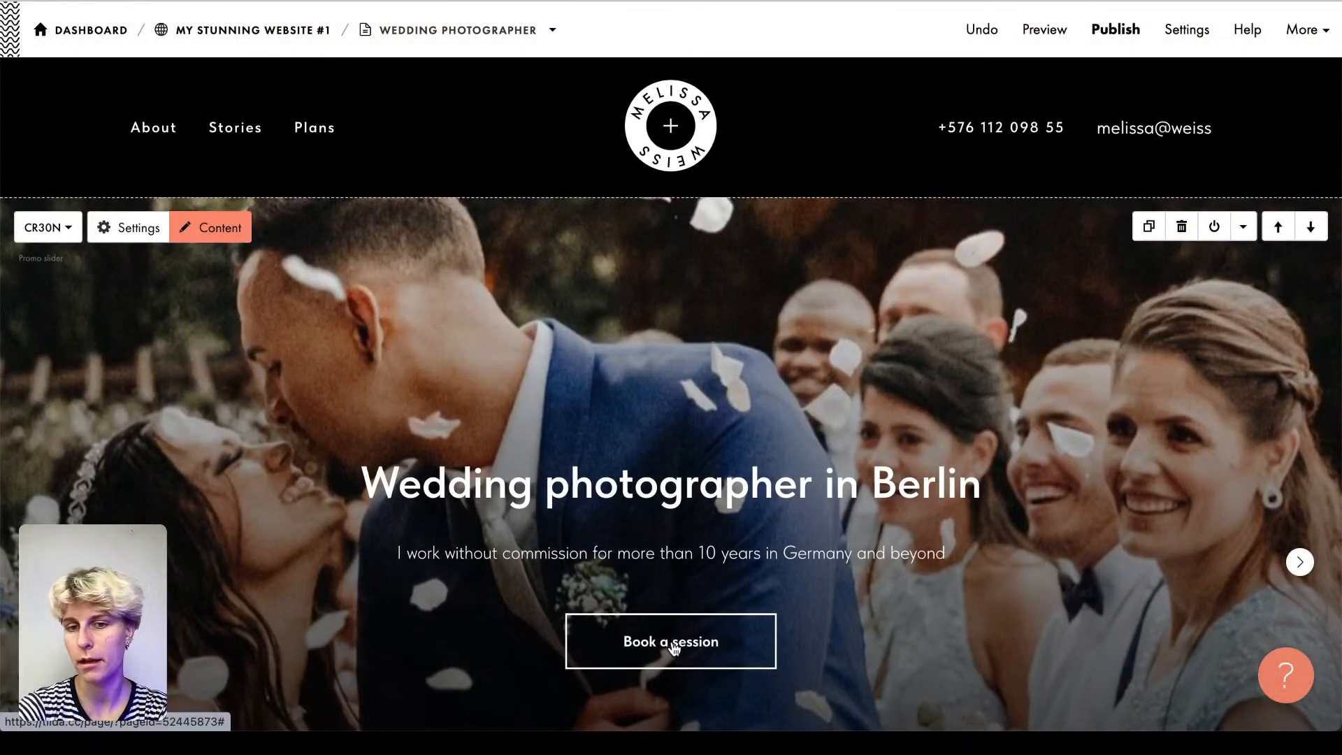
scroll(673, 647, "down", 3)
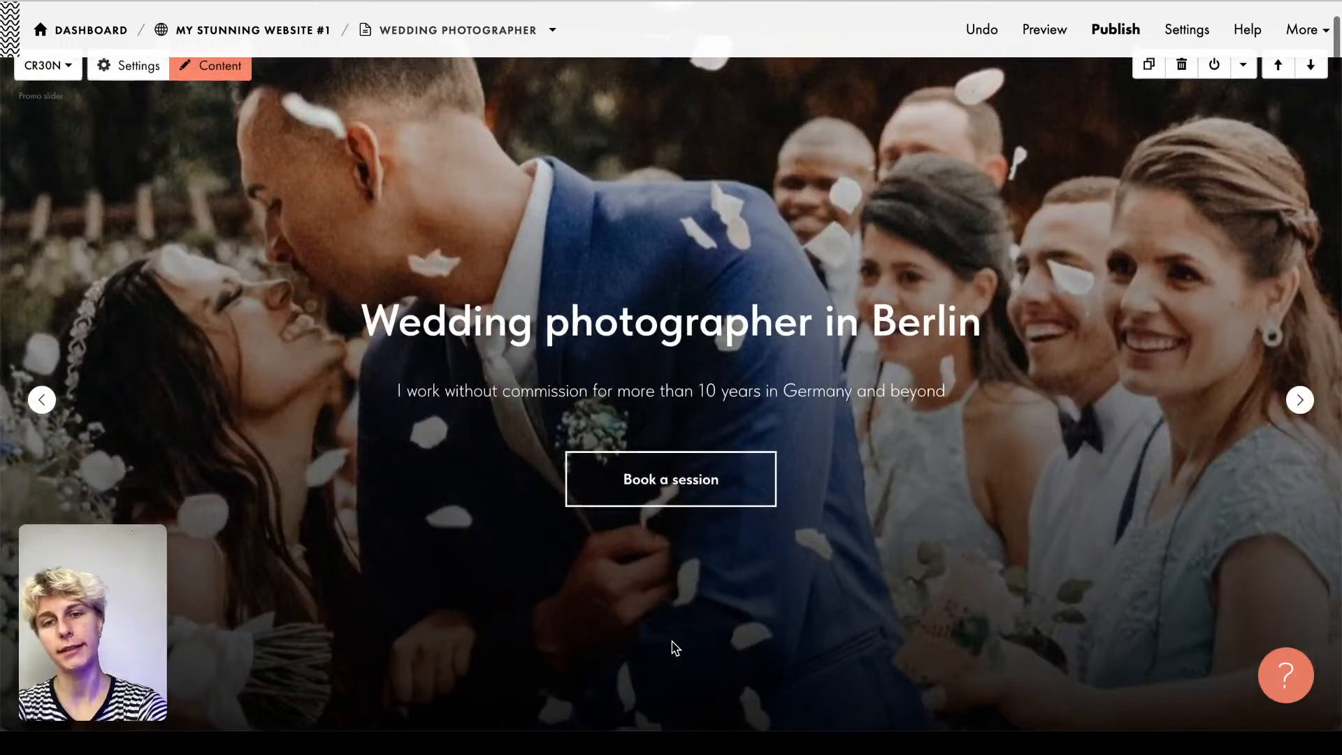
scroll(672, 642, "up", 1)
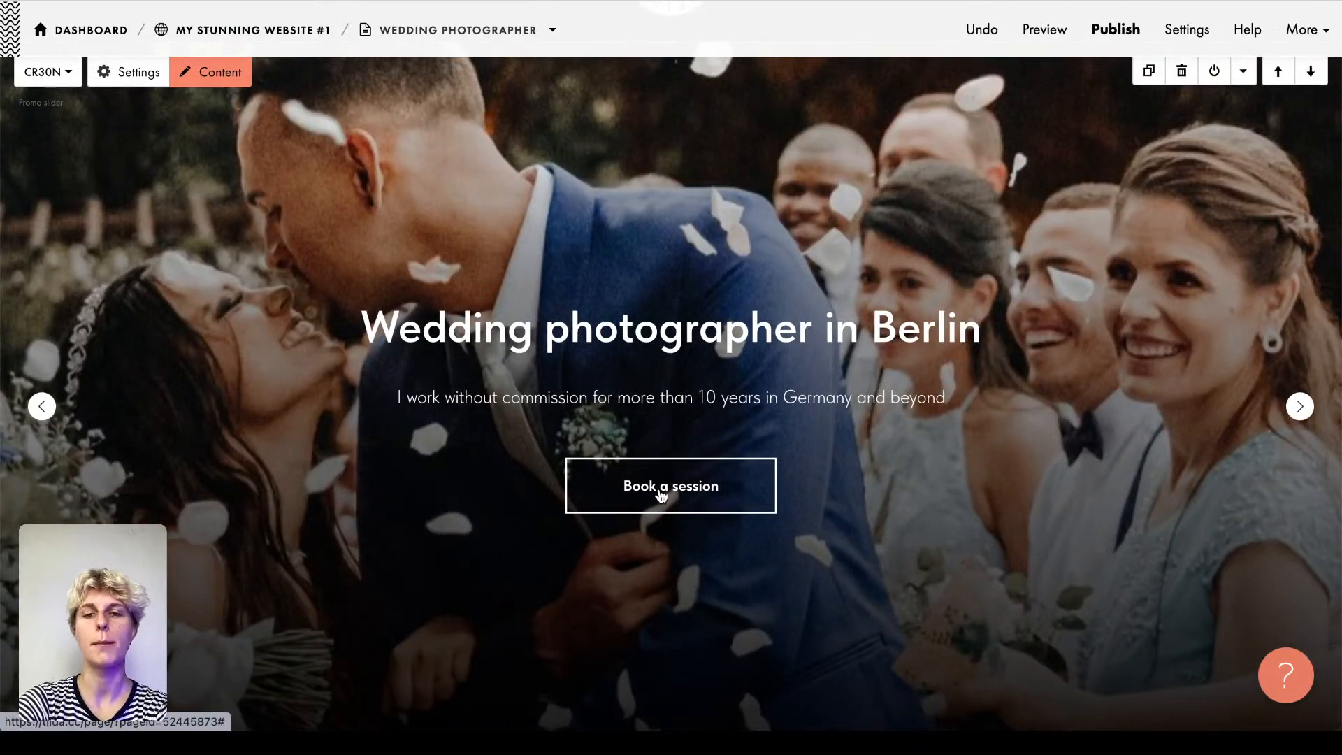
scroll(661, 495, "up", 1)
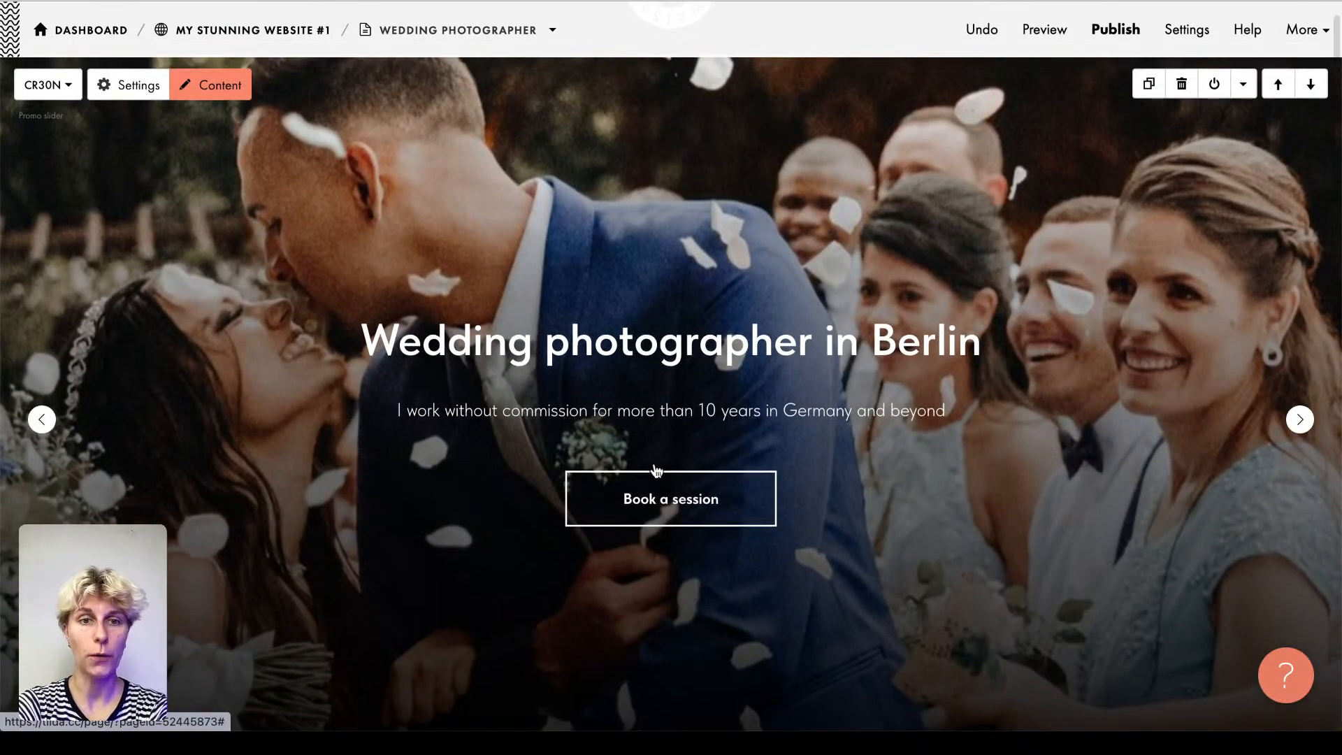
left_click(148, 85)
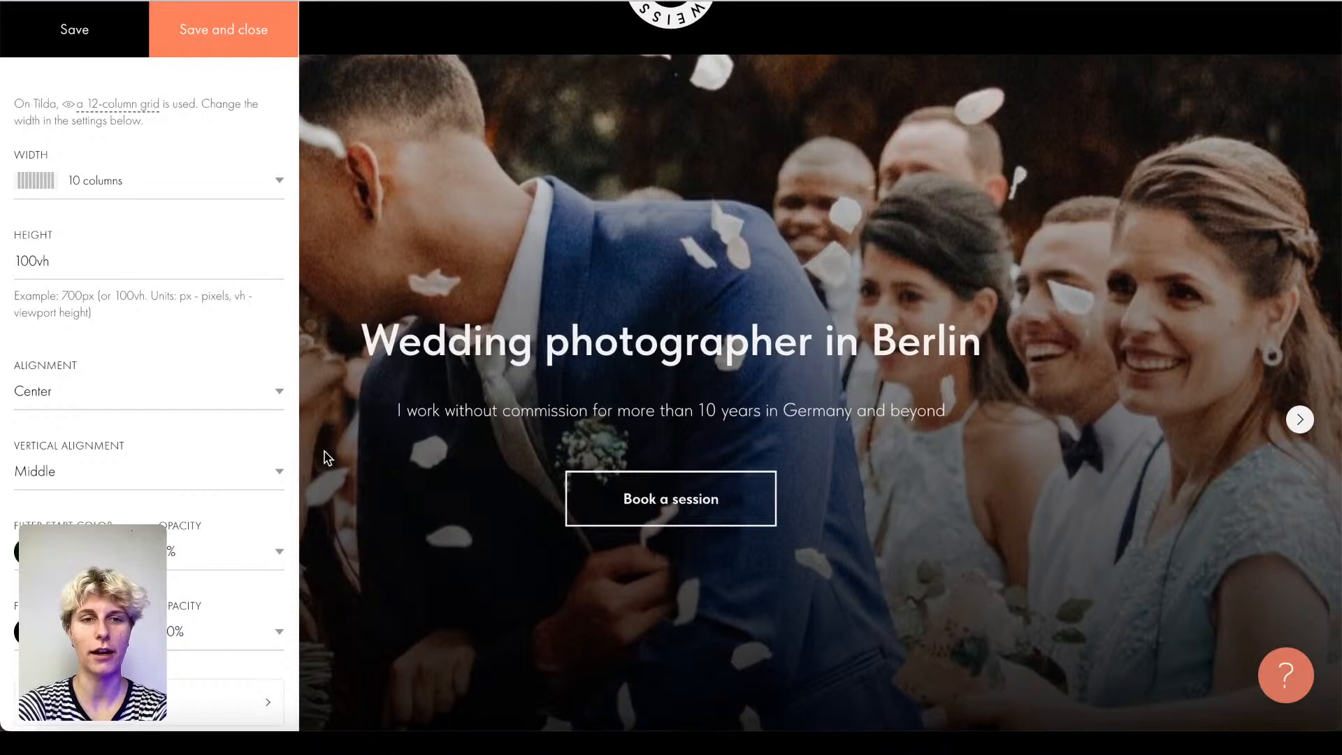
left_click(392, 220)
left_click(130, 100)
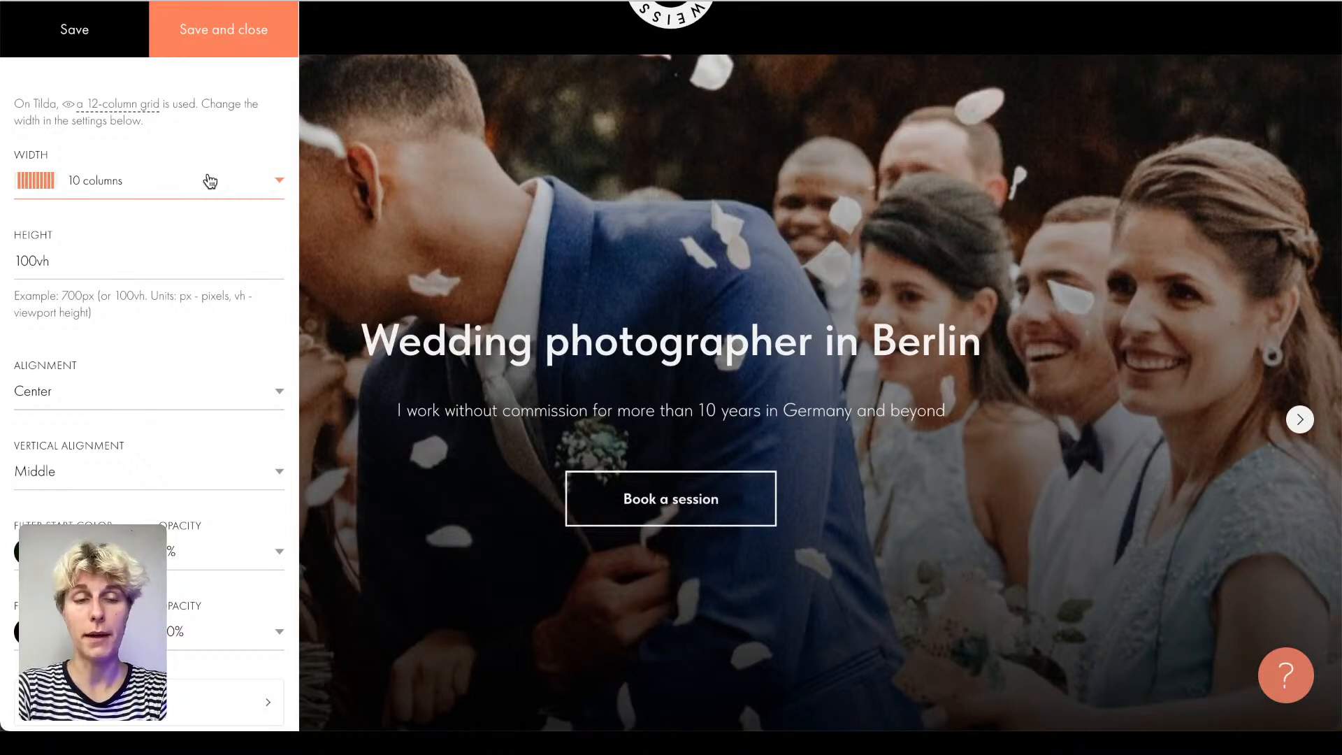
left_click(210, 181)
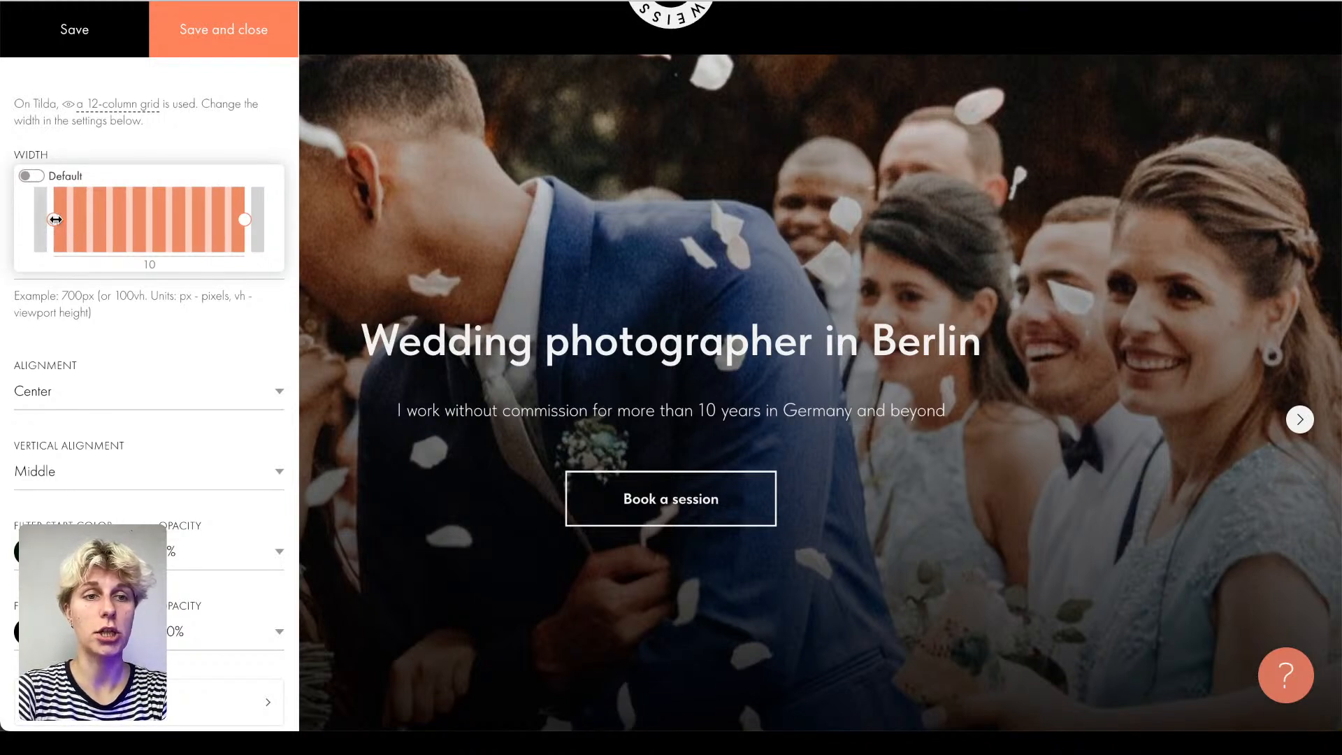
mouse_move(53, 219)
left_mouse_down()
mouse_move(19, 222)
mouse_move(53, 219)
left_mouse_up()
left_click(117, 145)
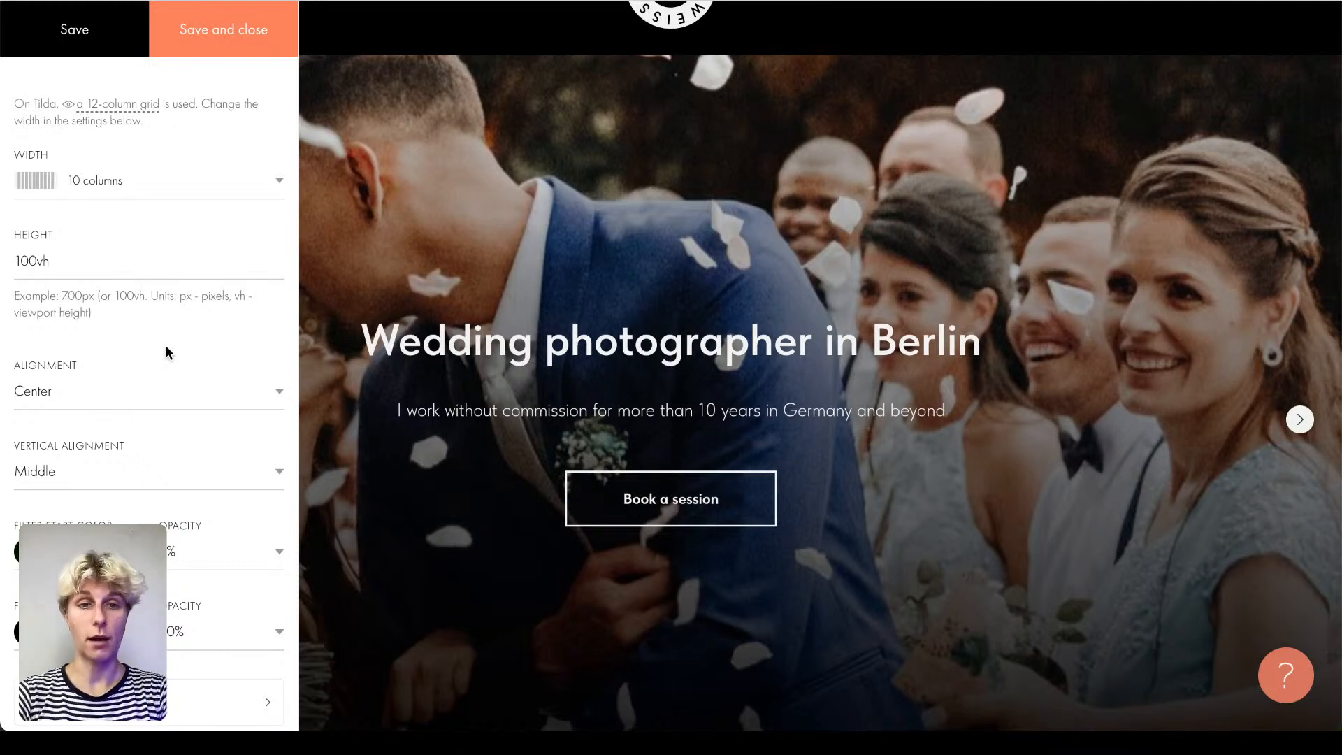
Step: Try the Left and Right alignments for the promo slider's text and return the alignment to Center
left_click(43, 392)
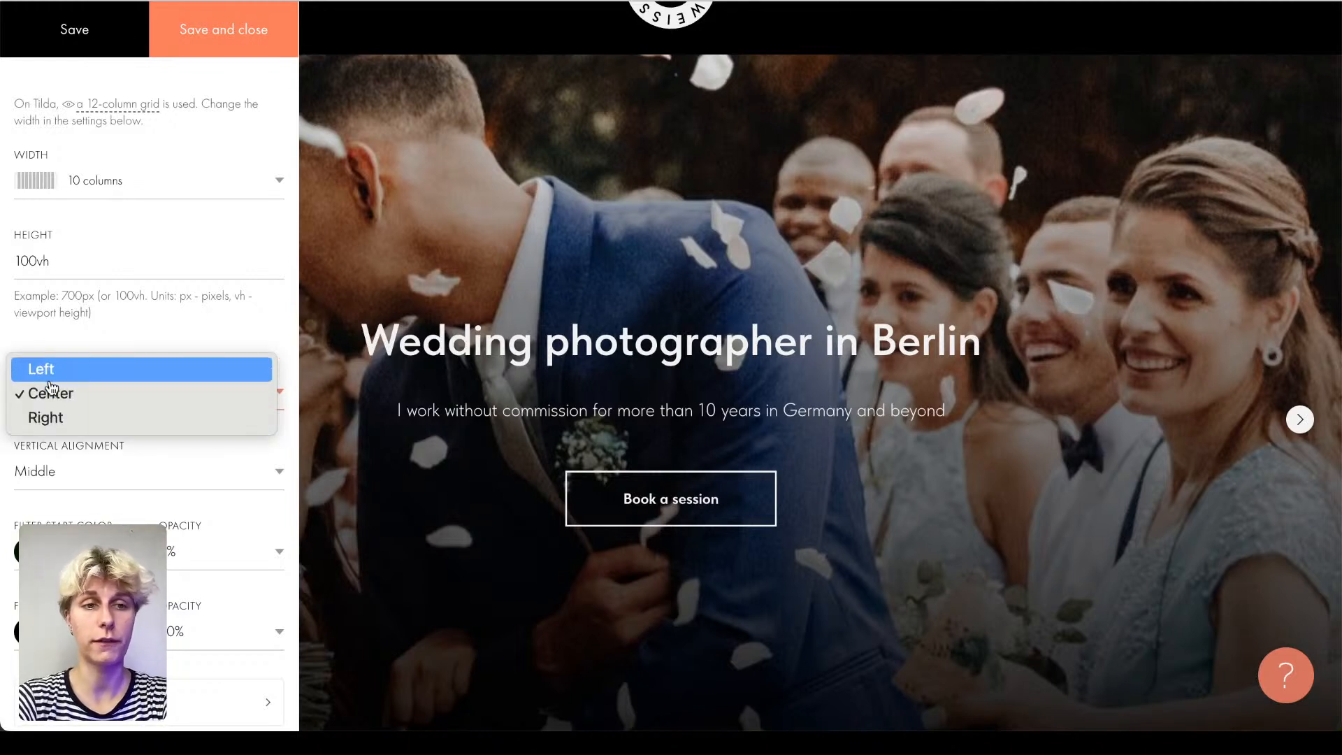
left_click(51, 379)
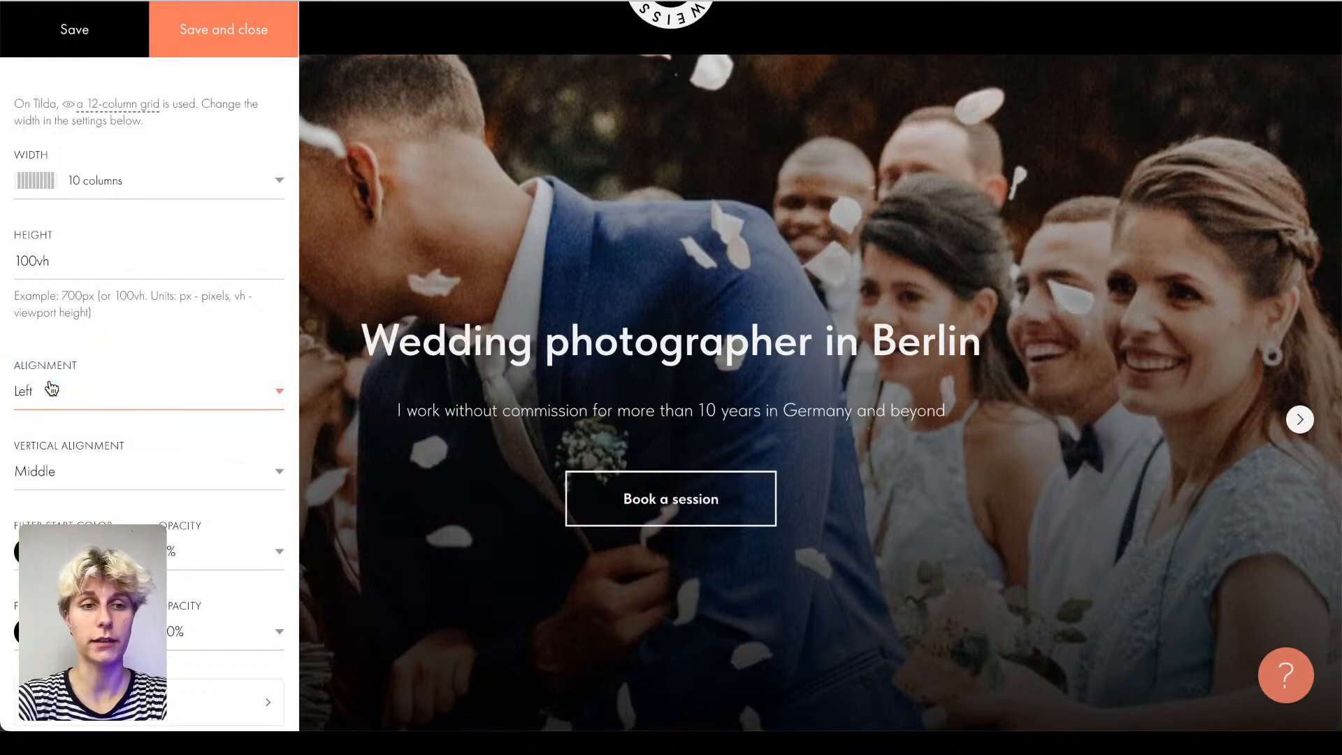
left_click(147, 394)
left_click(90, 441)
left_click(106, 389)
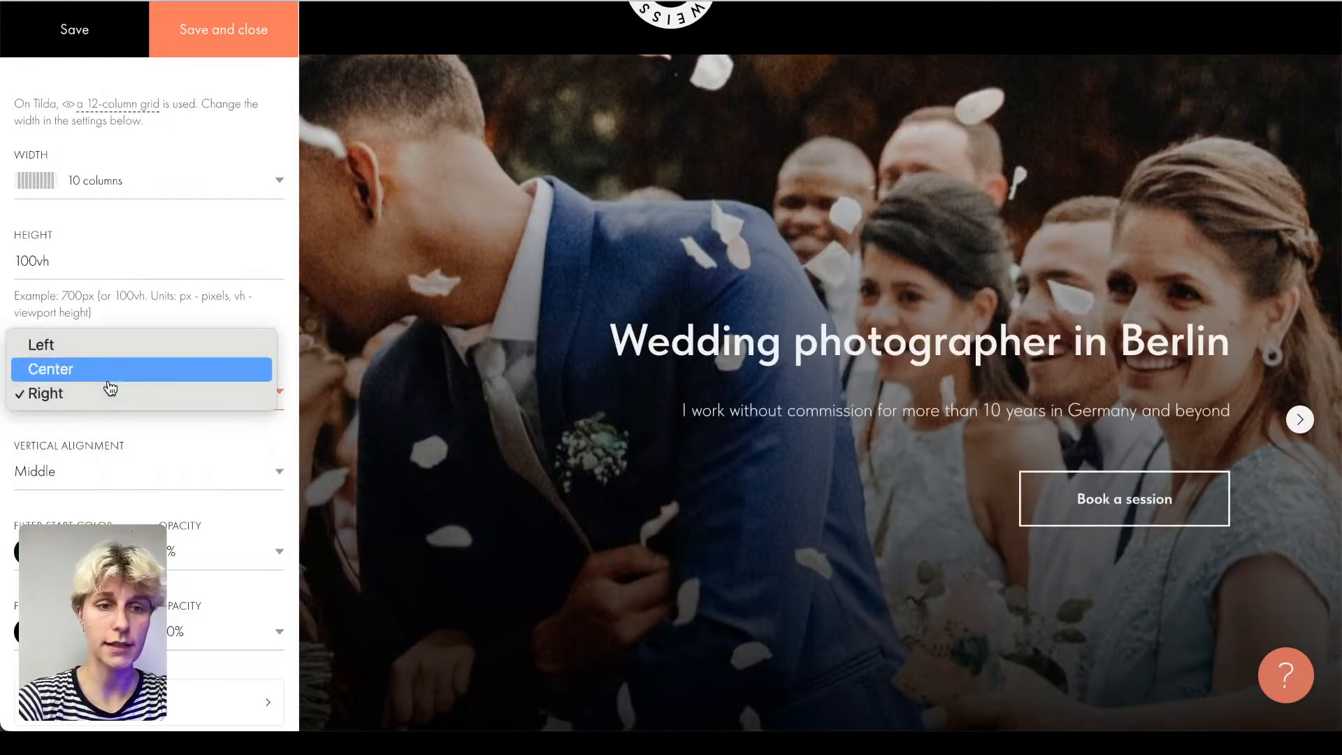
left_click(81, 371)
Step: Try the Bottom and Top vertical alignments for the slider's text and return the vertical alignment to Middle
scroll(78, 368, "down", 3)
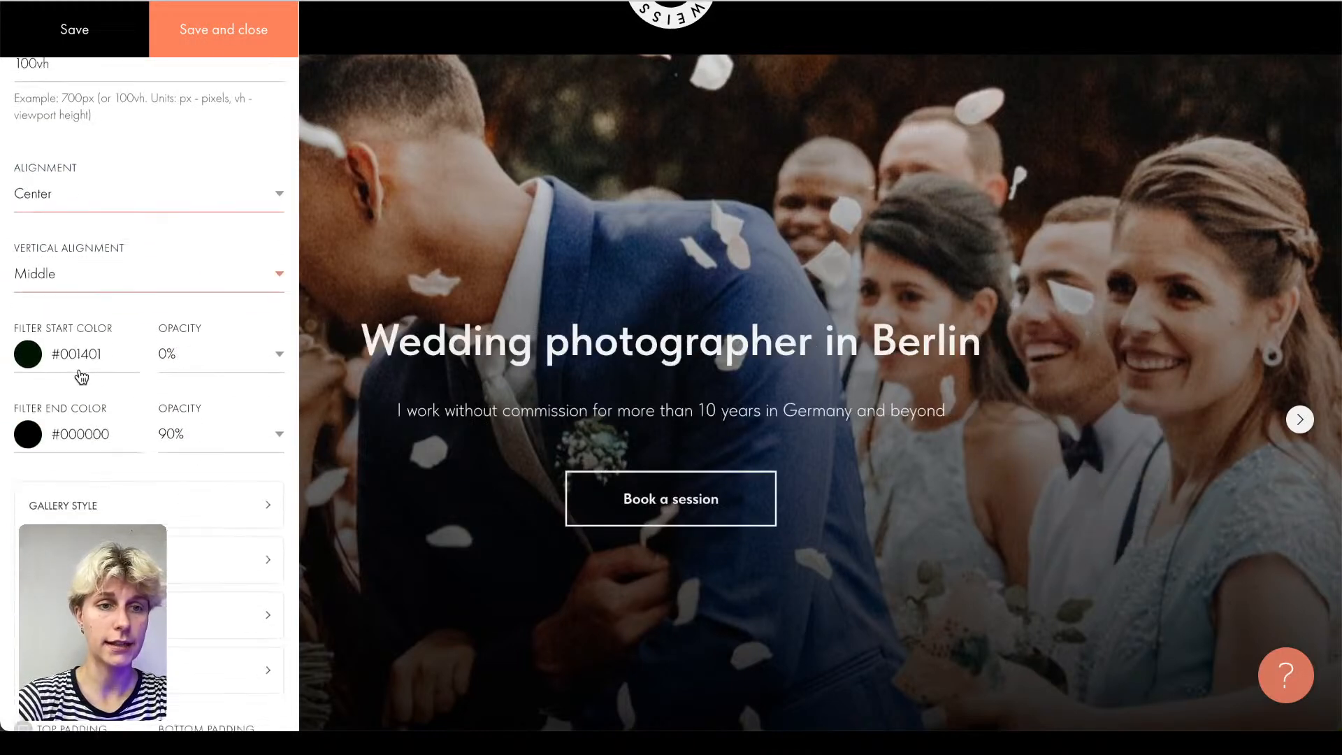
left_click(105, 241)
left_click(96, 264)
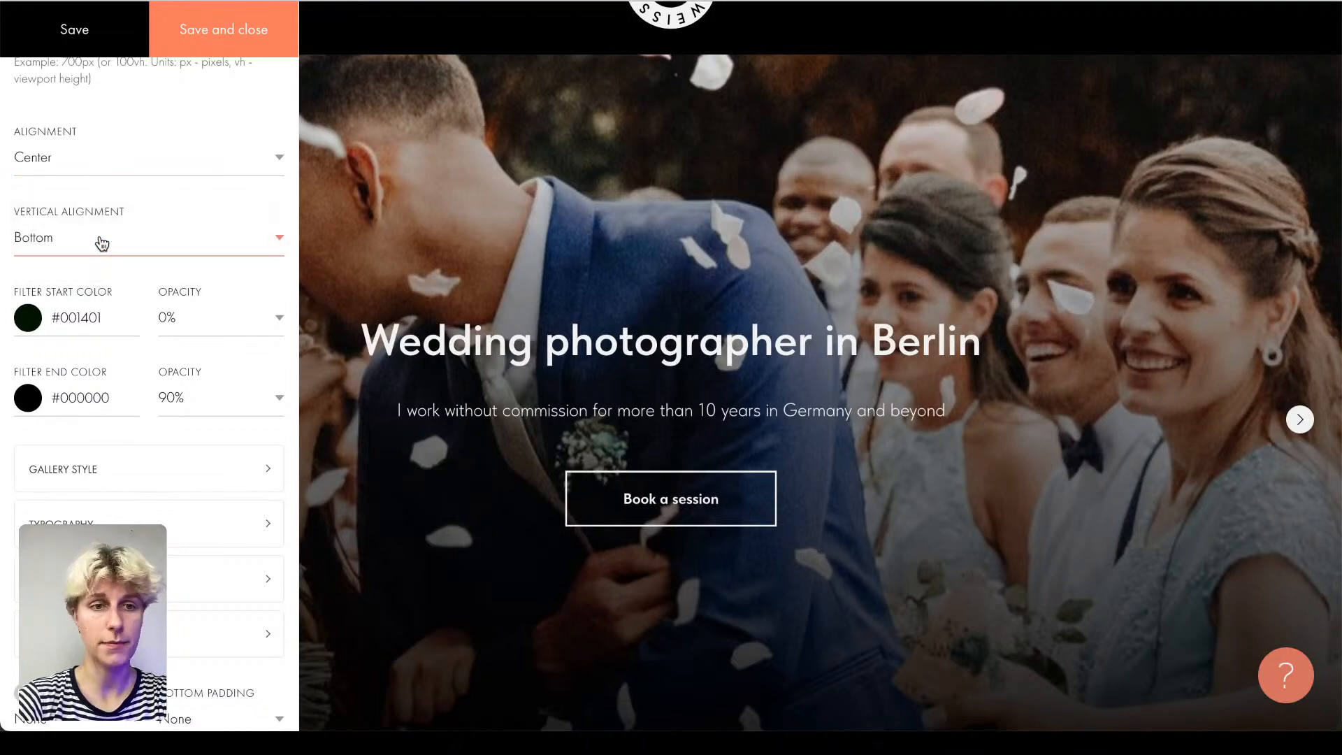
left_click(98, 240)
left_click(81, 200)
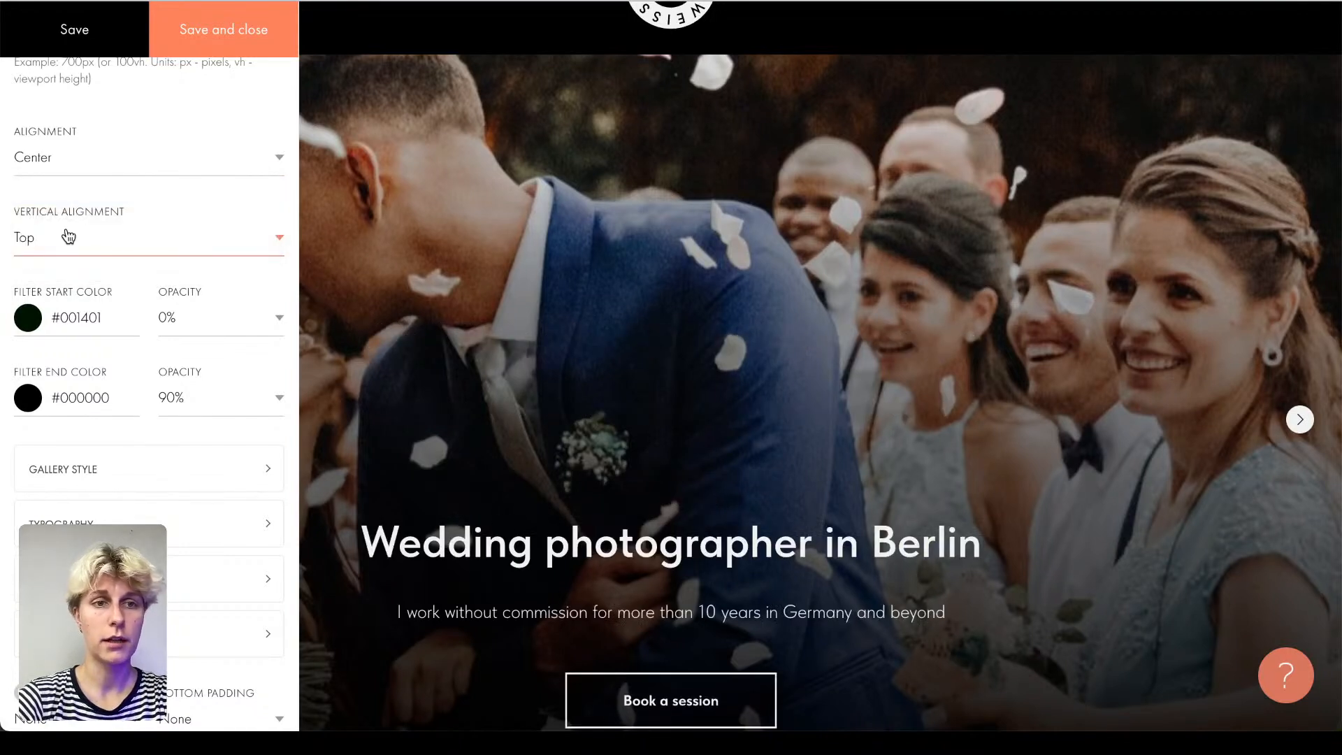
left_click(68, 237)
left_click(65, 260)
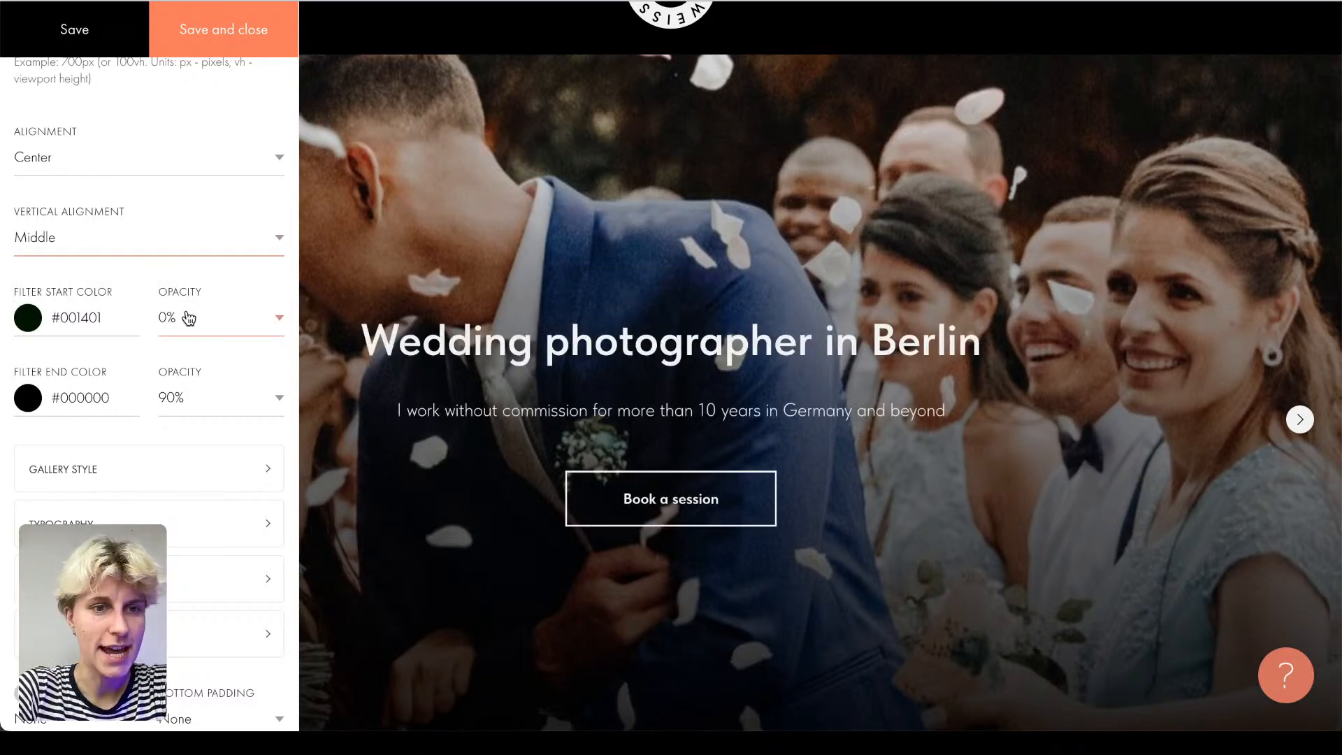
Step: Set the opacity of the slider's filter start color to 40%
left_click(110, 310)
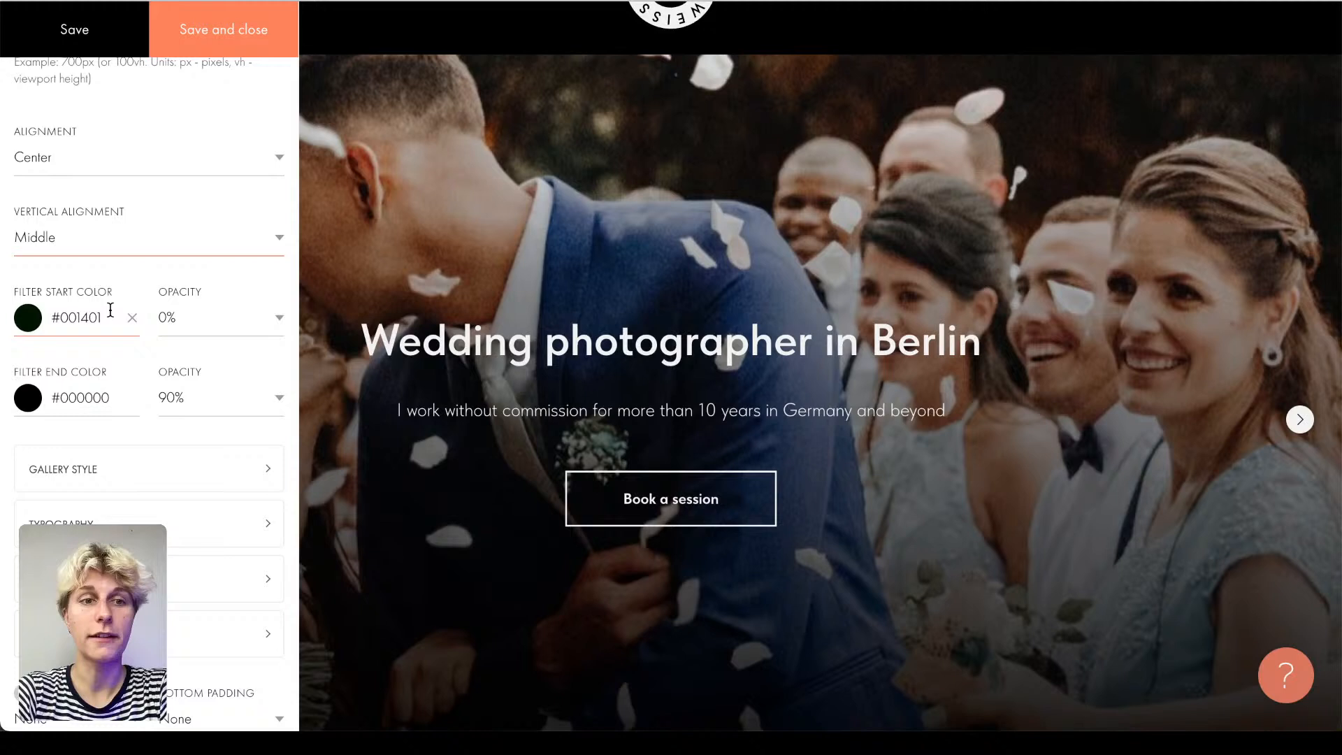
left_click(230, 322)
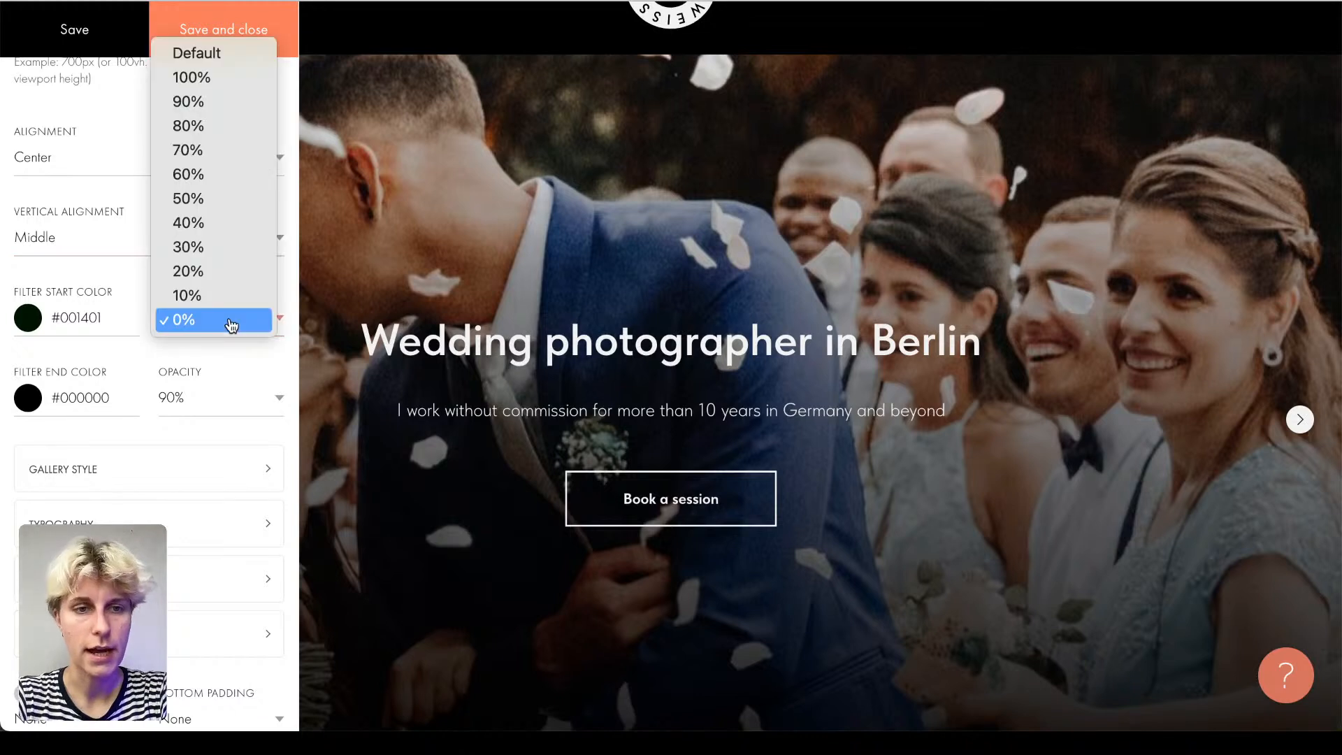
left_click(239, 222)
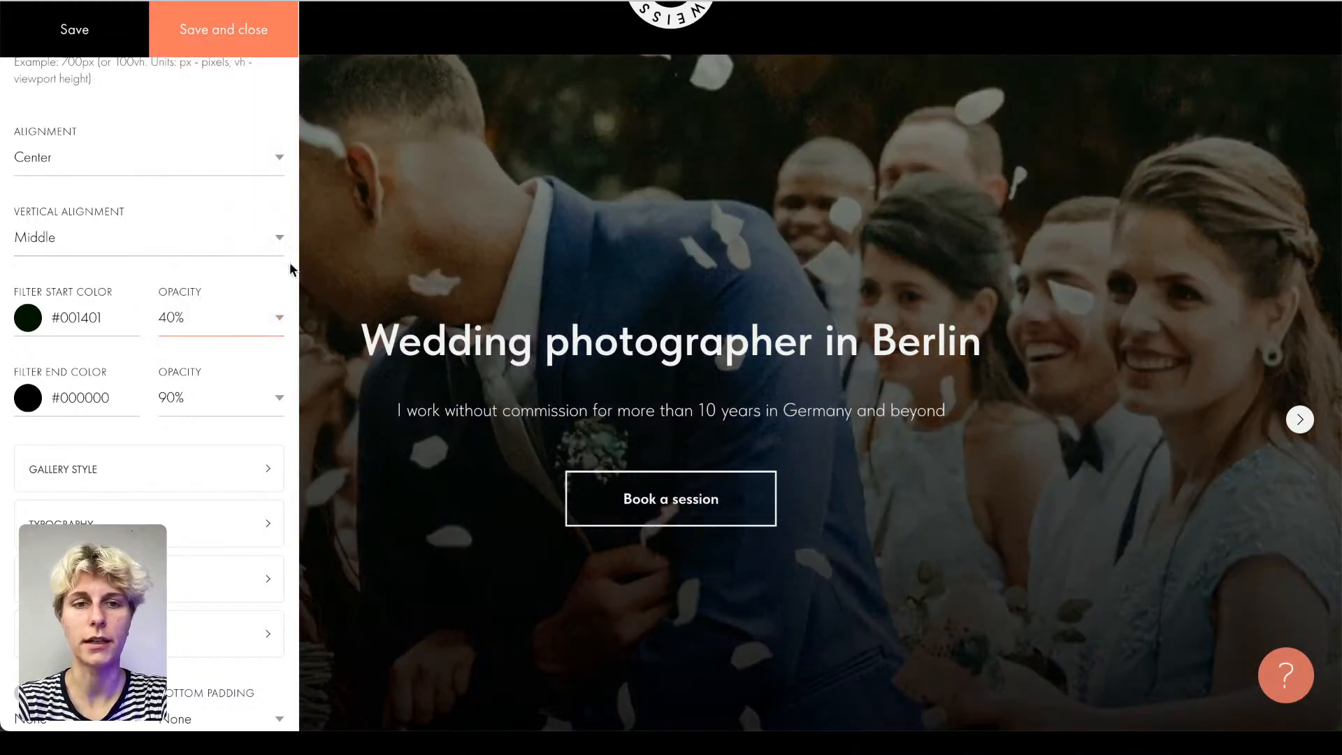
Step: Change the slider's filter start color to black, #000000
left_click(61, 318)
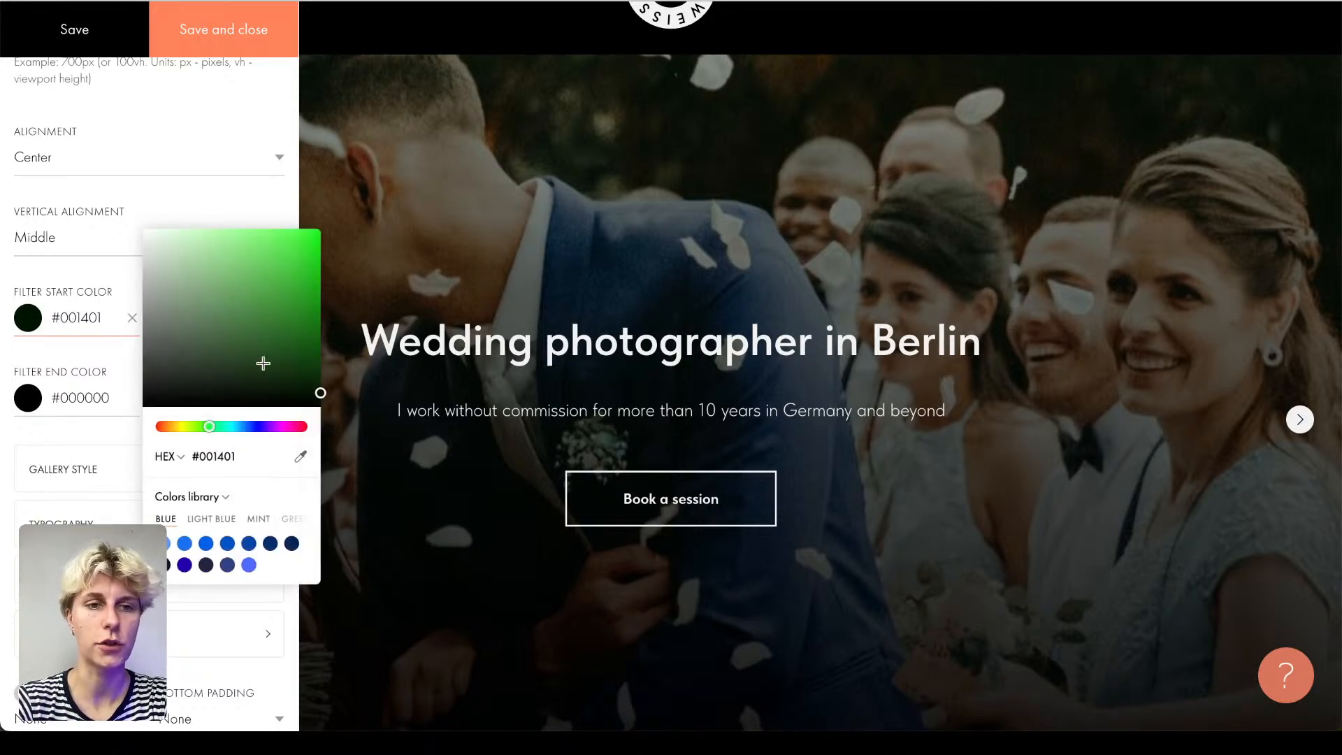
left_click_drag(231, 390, 143, 408)
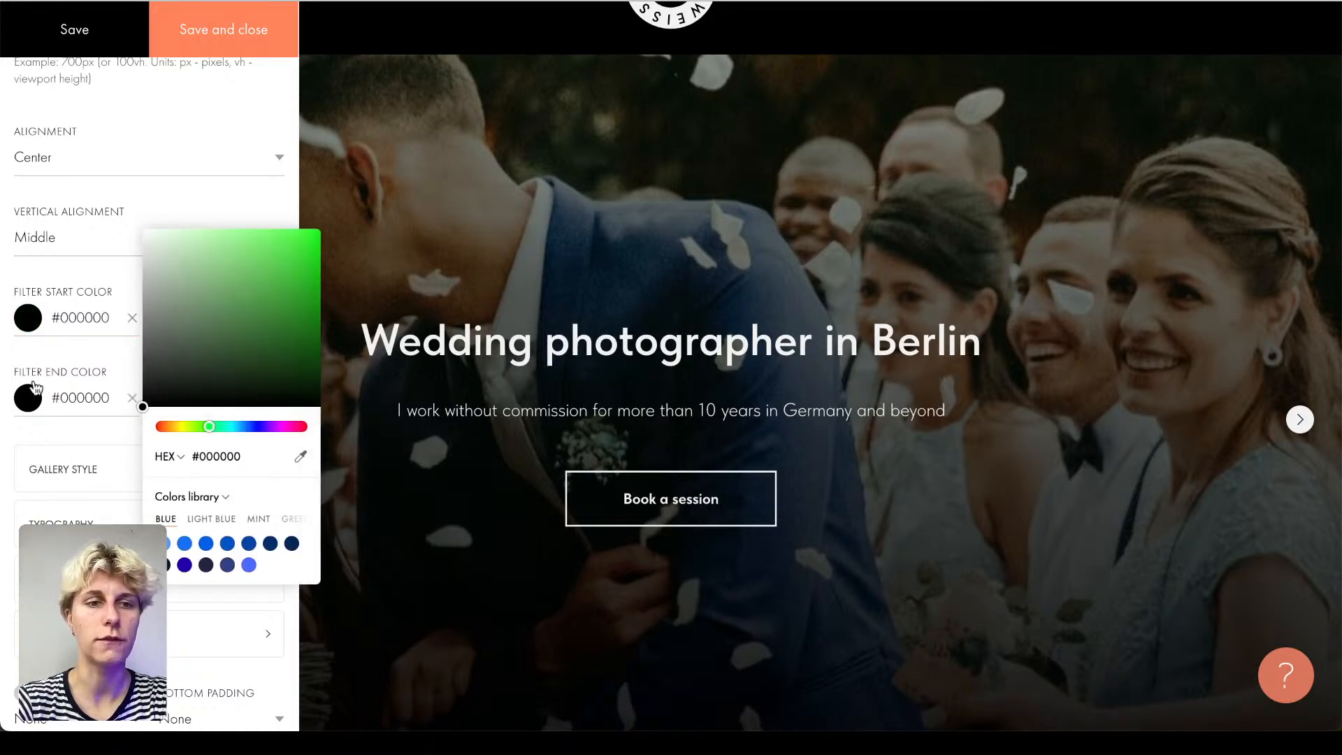
left_click(119, 363)
Step: Try filter start color opacities of 70%, 50%, 40% and 30% on the promo slider
left_click(207, 322)
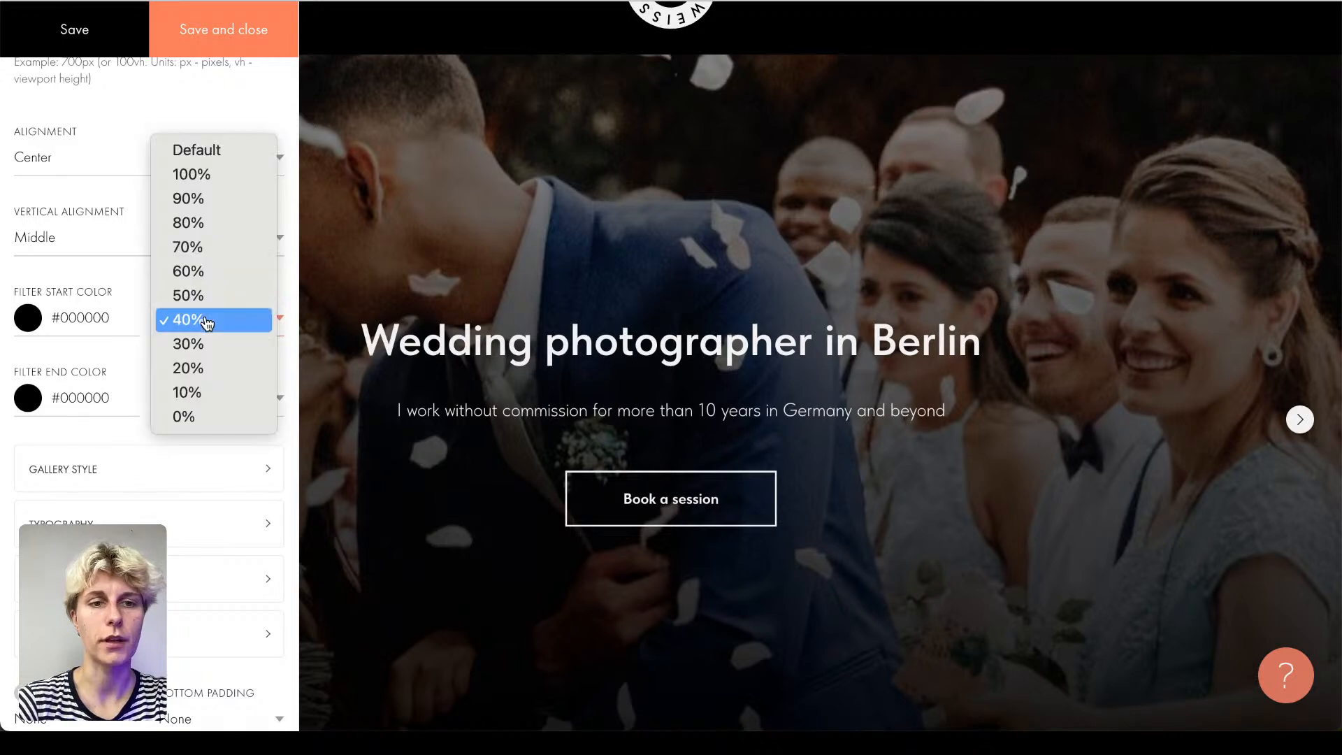
left_click(202, 255)
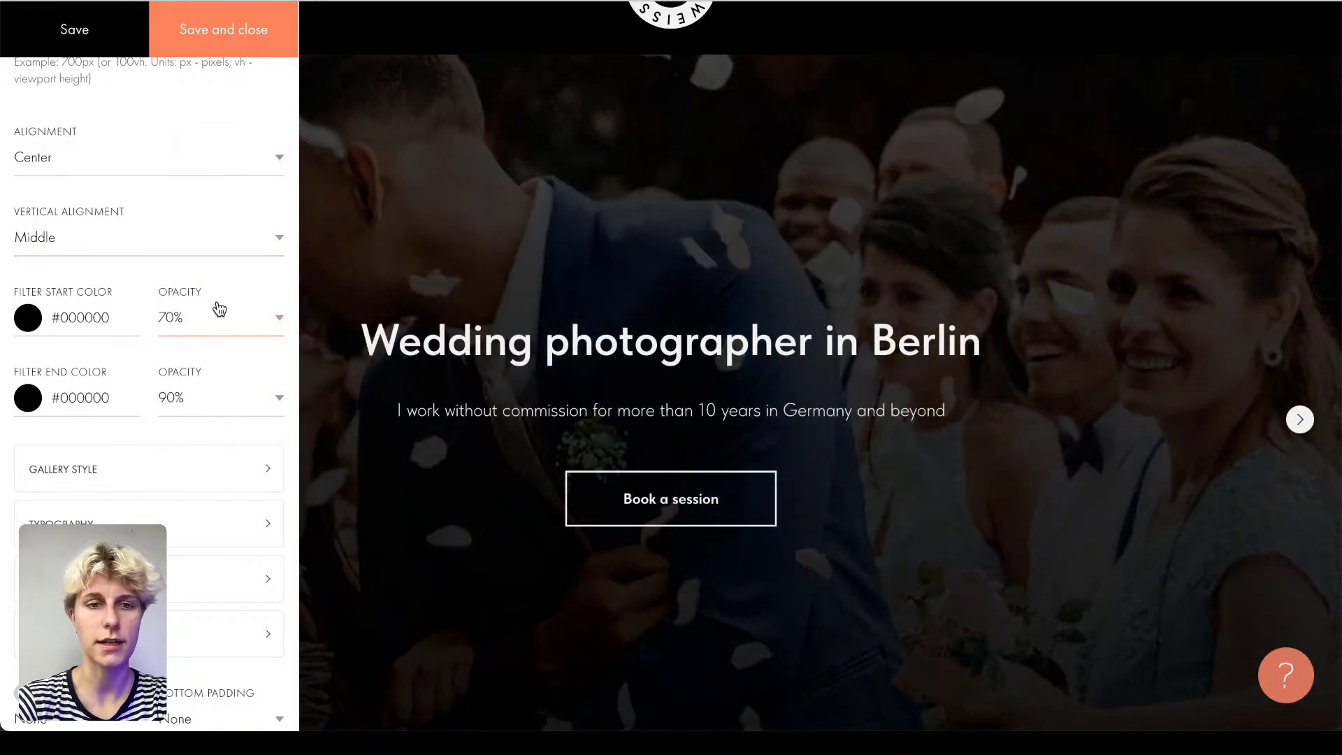
left_click(220, 320)
left_click(189, 367)
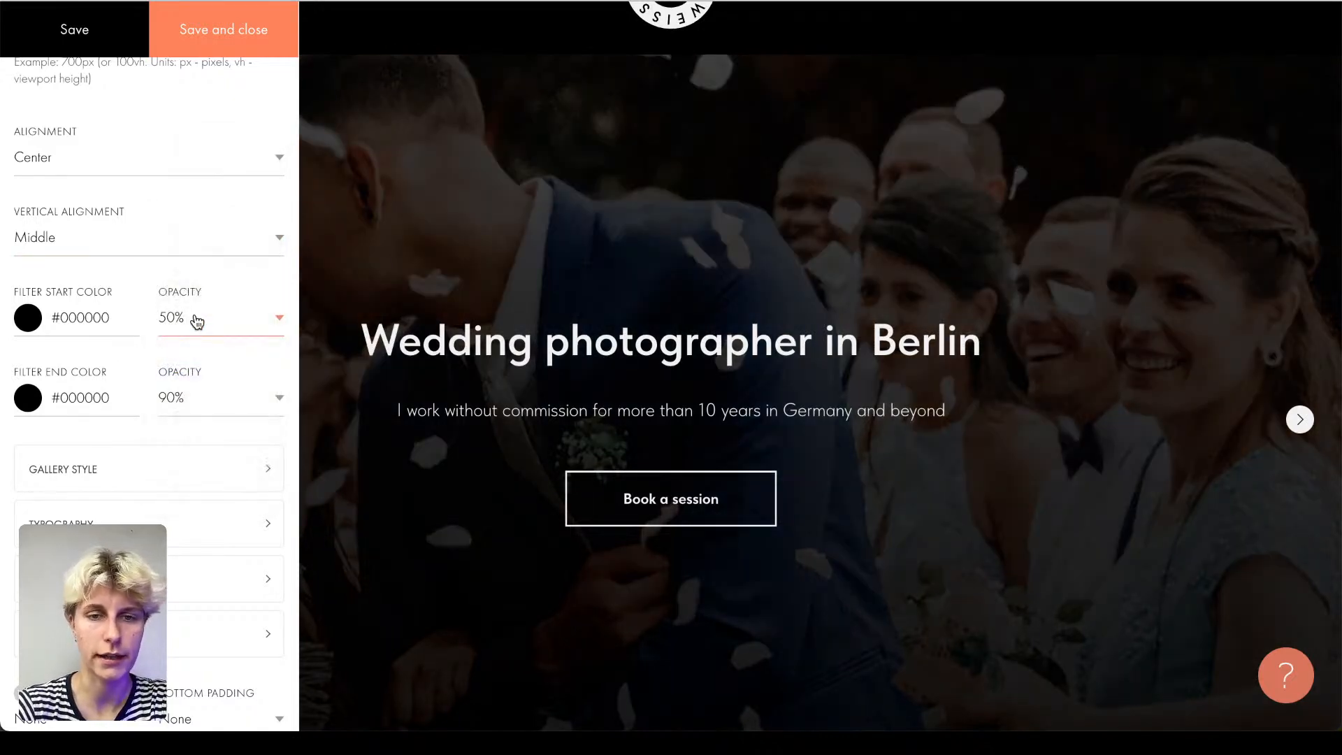
left_click(194, 323)
left_click(195, 344)
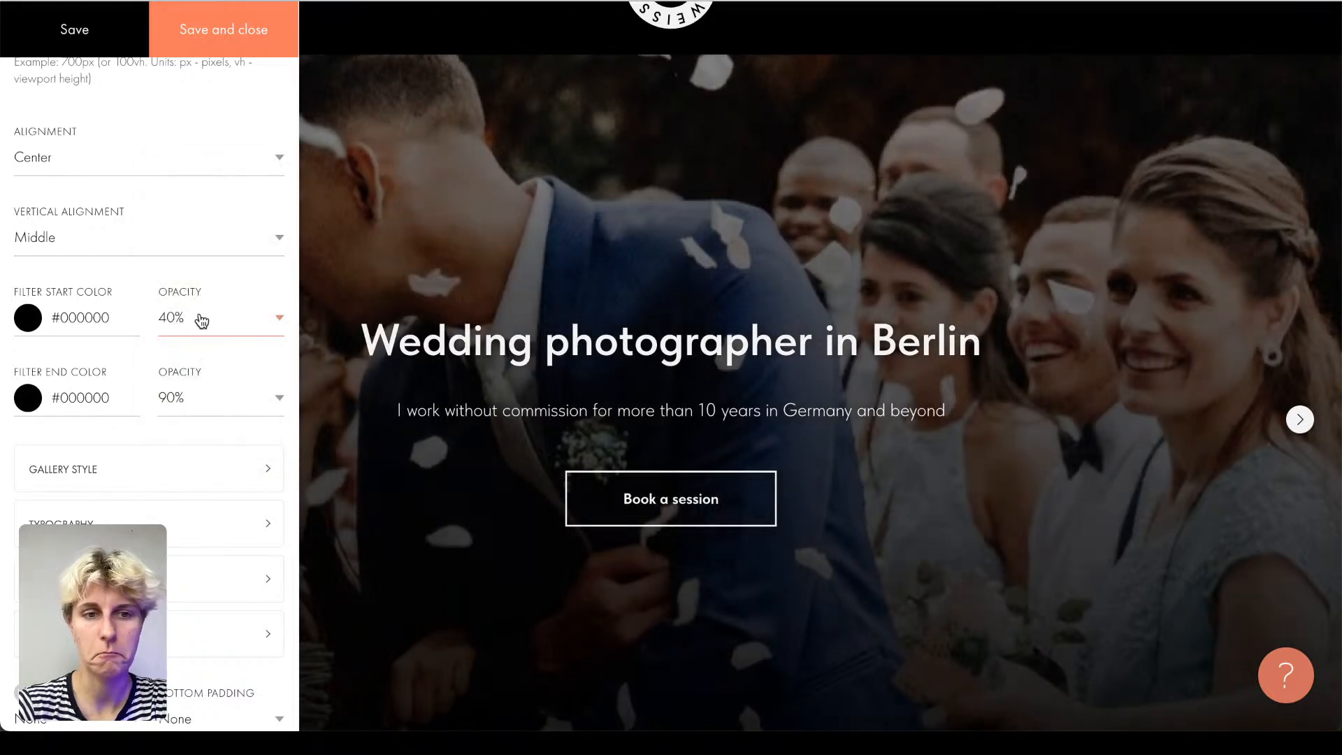
left_click(202, 321)
left_click(189, 342)
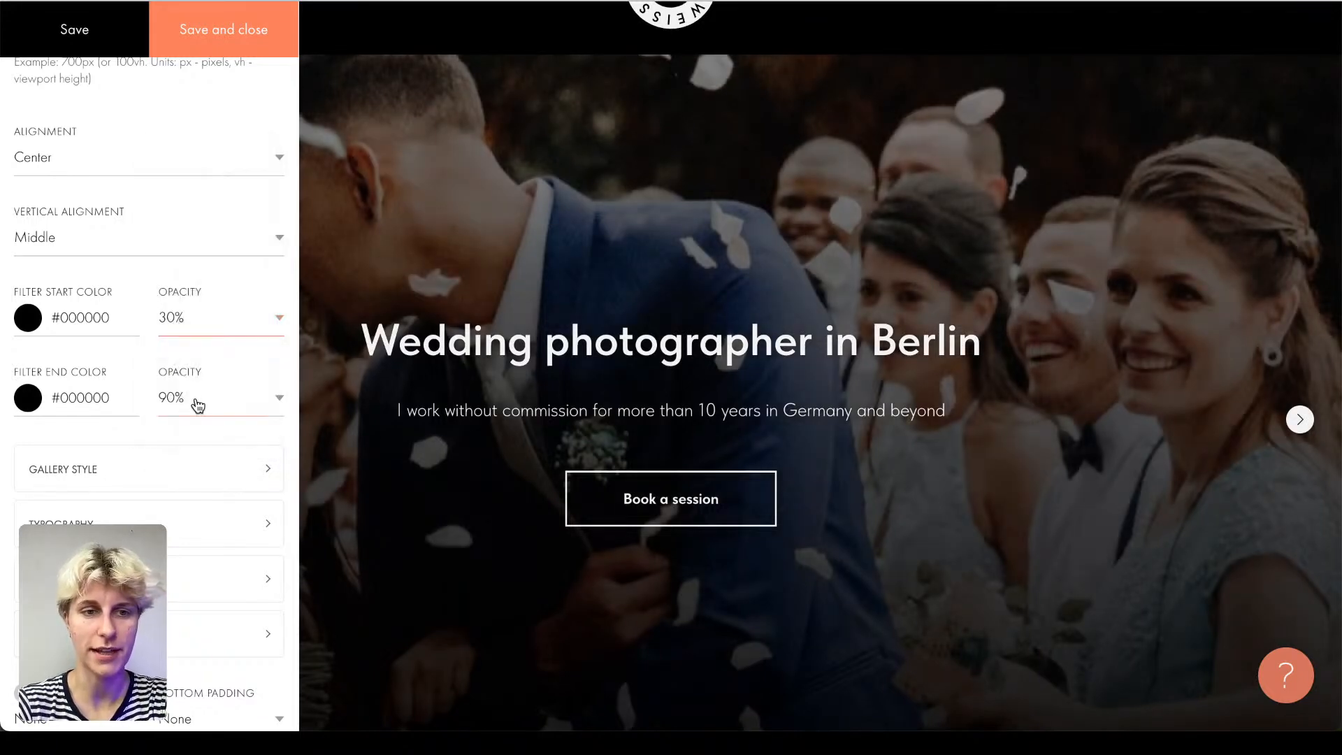
Step: Set the opacity of the filter end color to 70% and of the filter start color to 50%
left_click(193, 398)
left_click(189, 448)
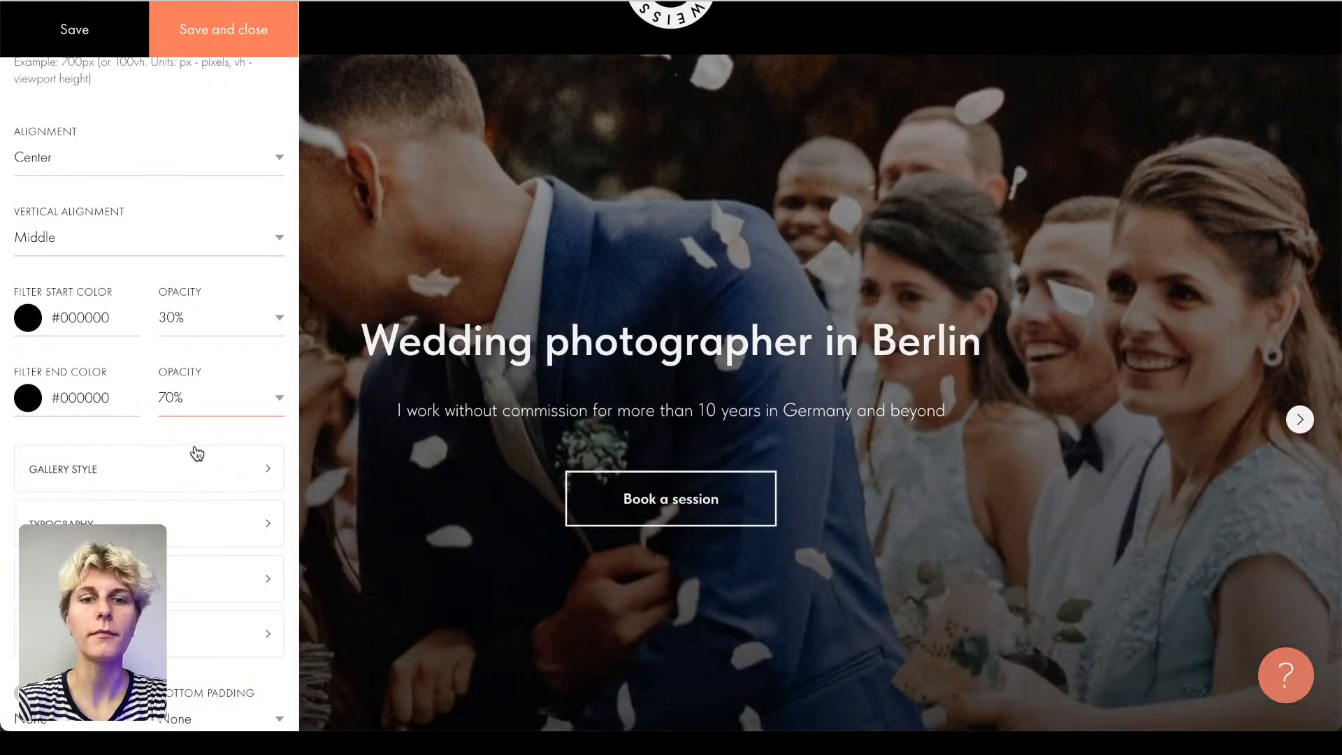
left_click(217, 336)
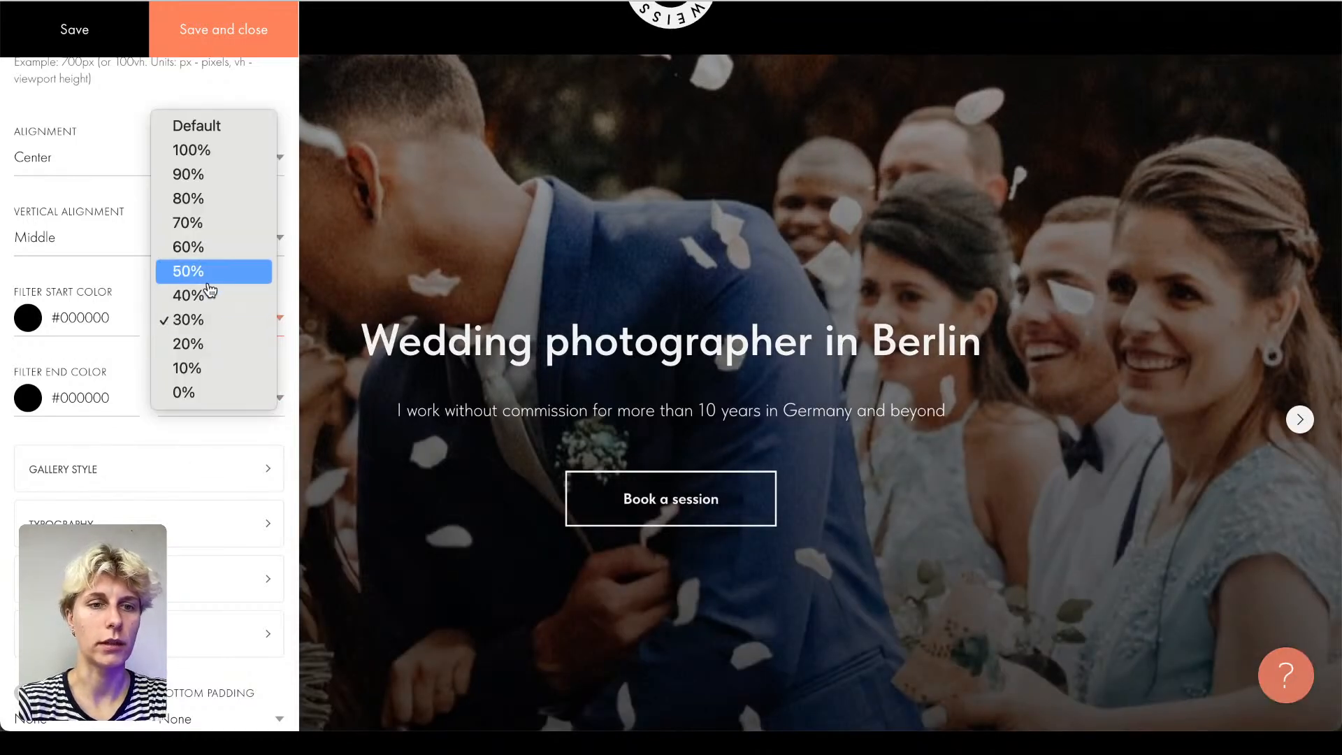
left_click(186, 270)
Step: Examine the promo slider's gallery style, typography, buttons and animation settings
scroll(182, 375, "down", 1)
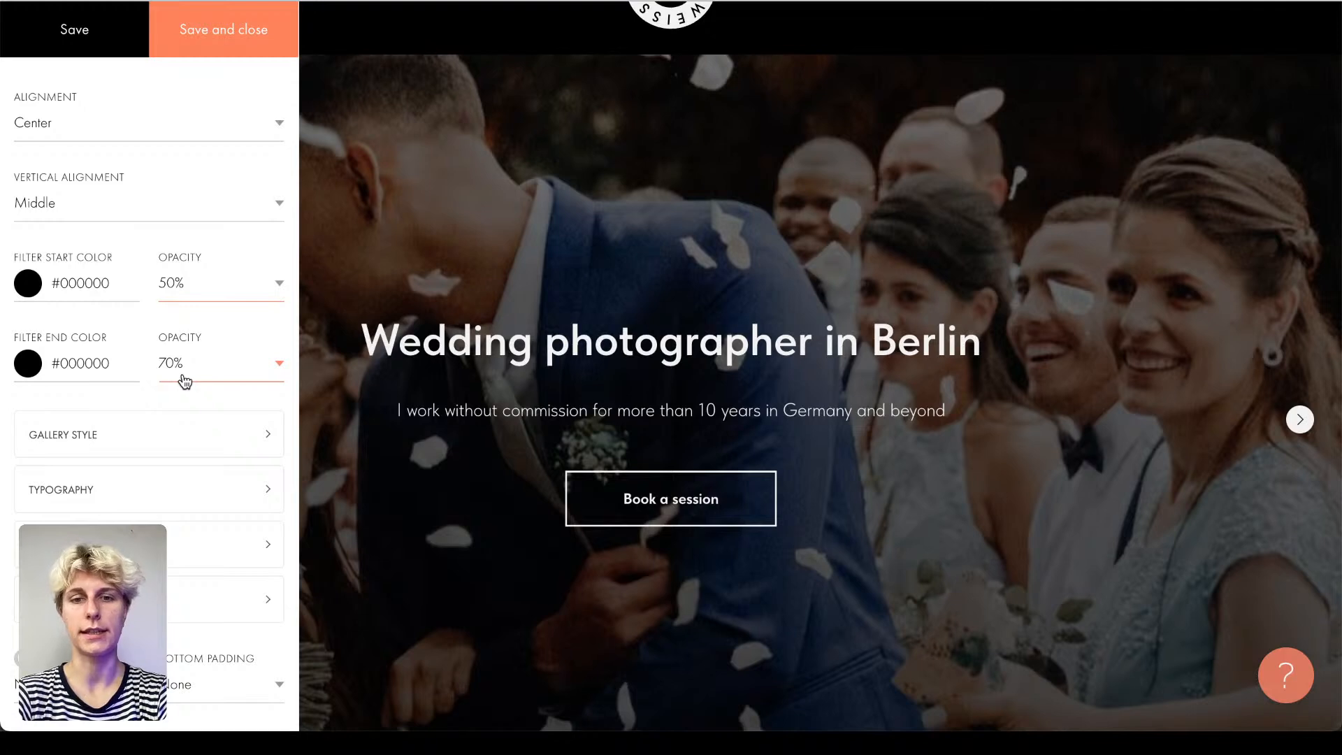
scroll(154, 405, "down", 3)
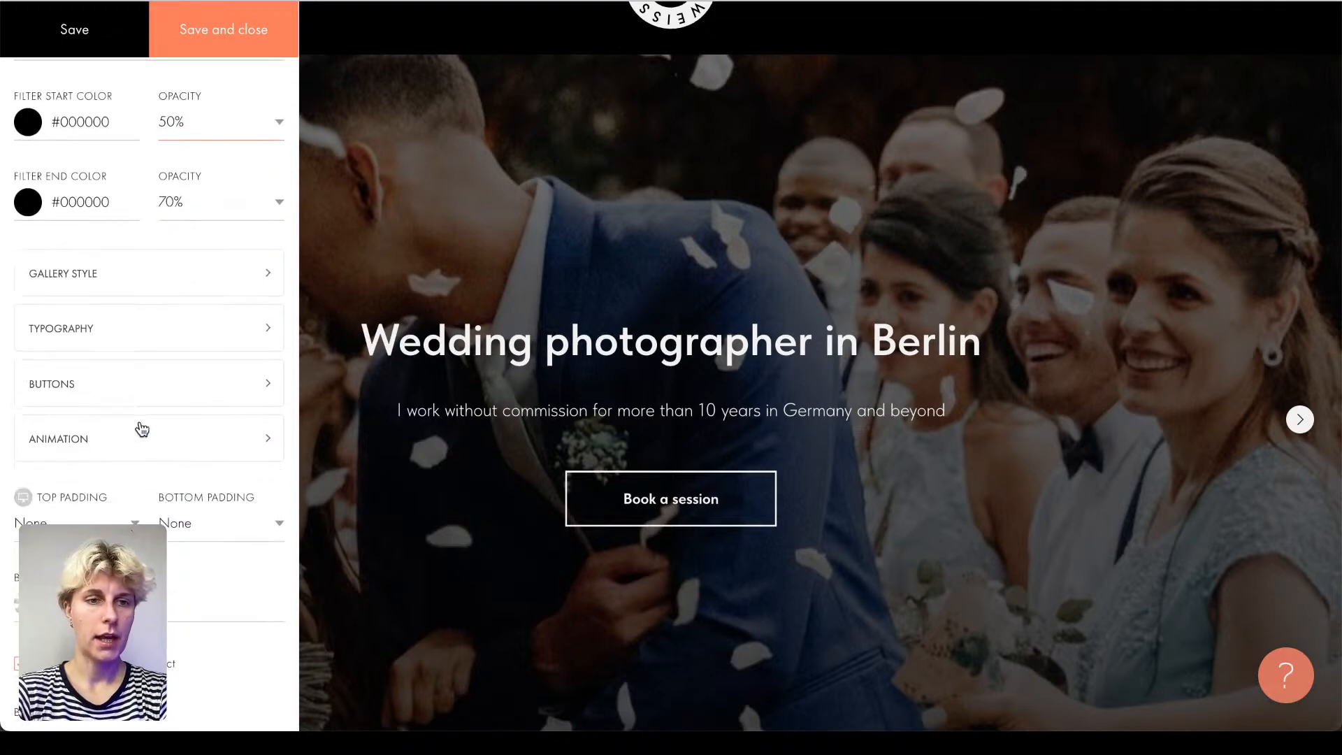
left_click(148, 285)
scroll(441, 284, "down", 3)
scroll(440, 285, "up", 3)
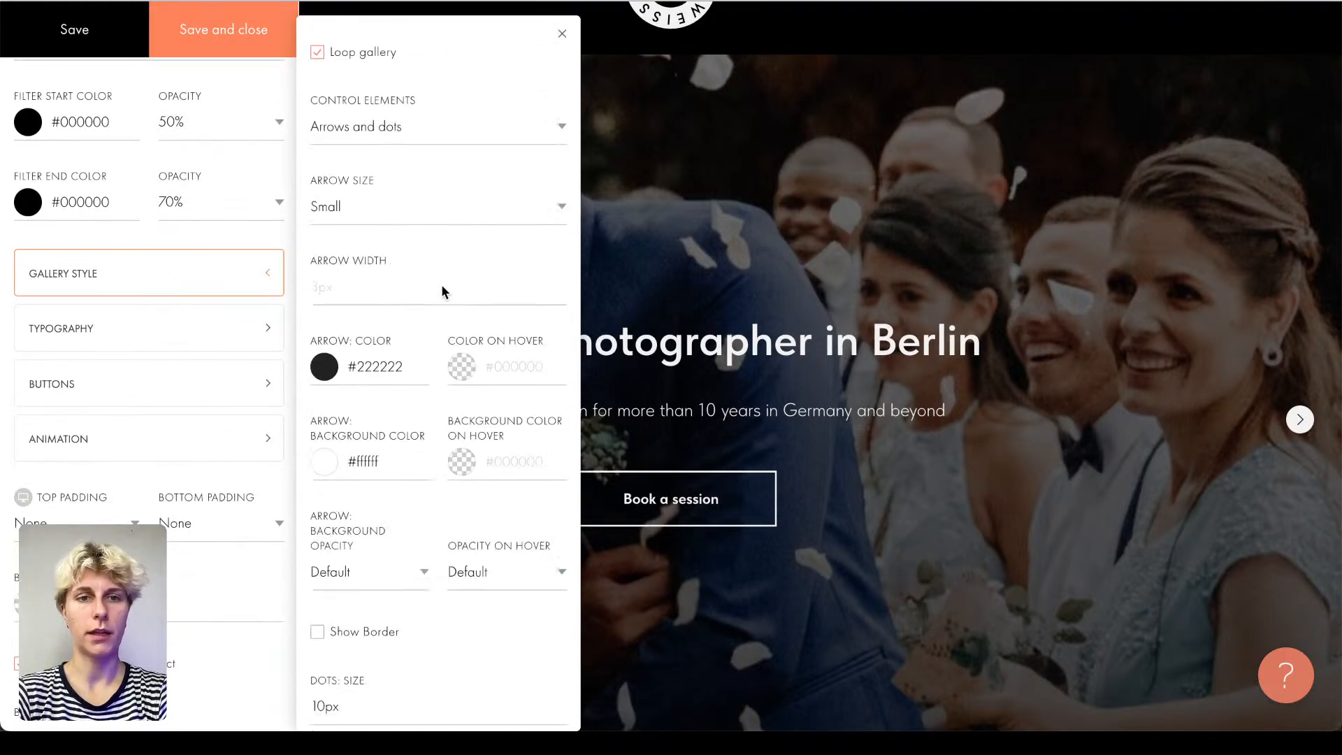
left_click(109, 329)
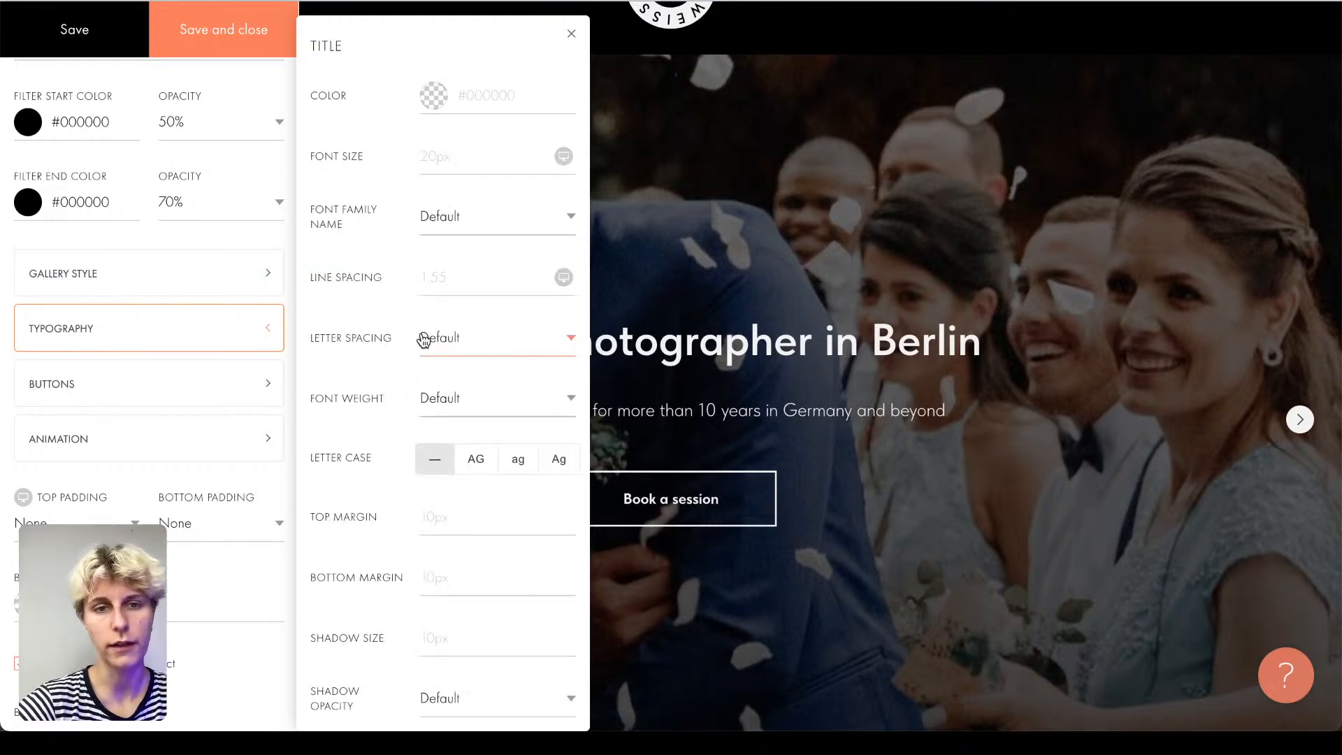
left_click(120, 371)
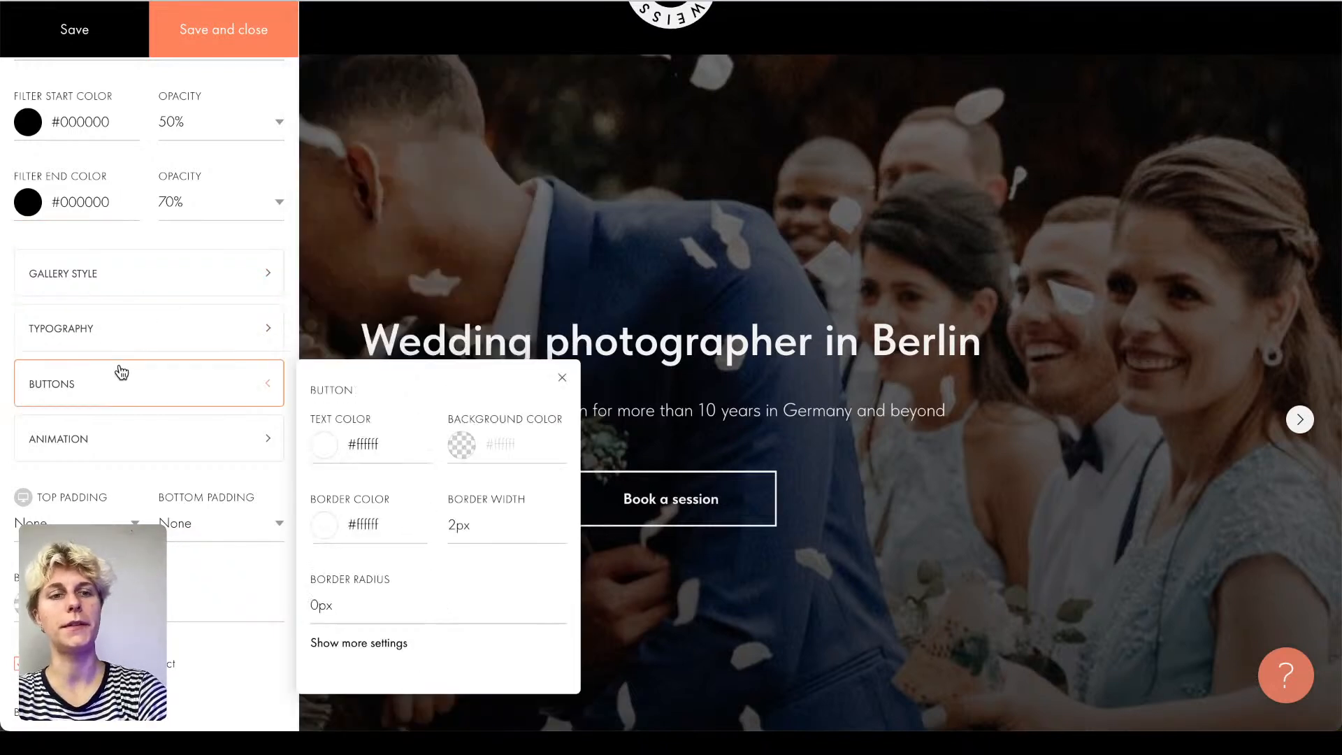
left_click(102, 455)
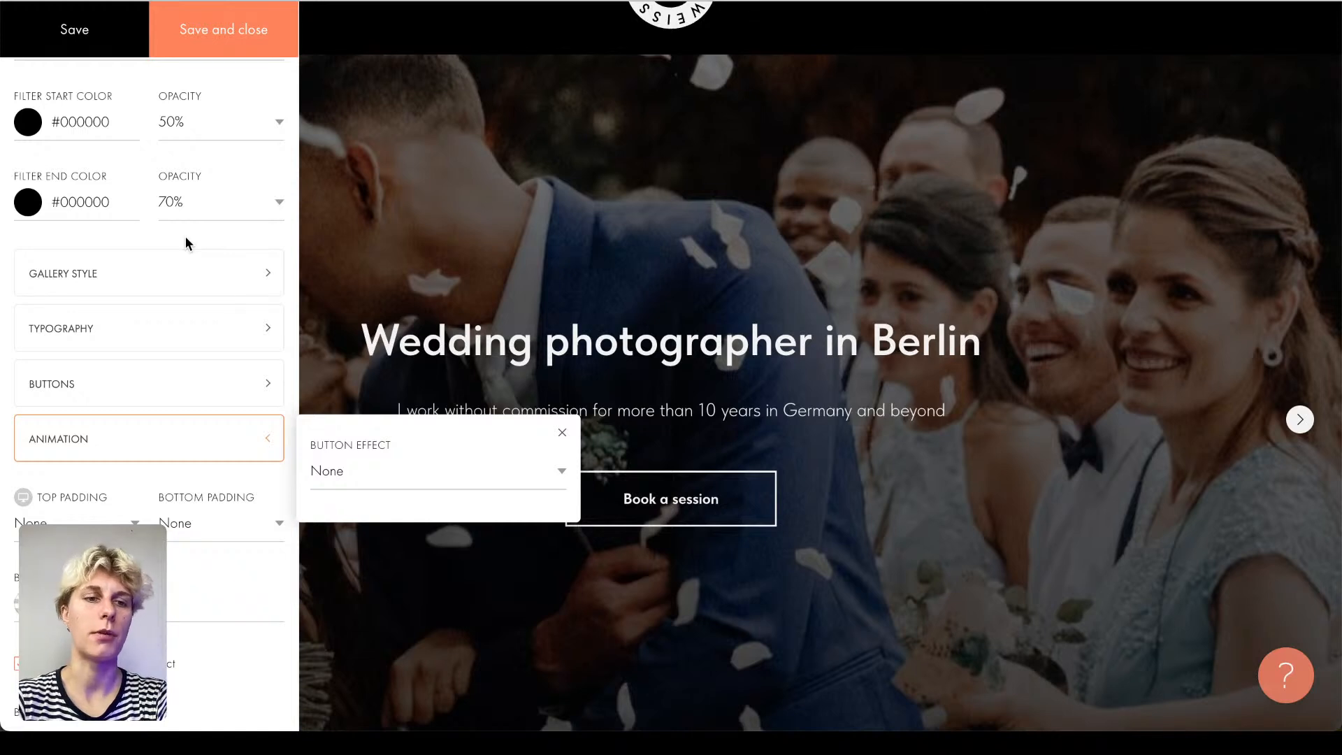
Step: Check the font families offered for the slider title and open the site's Fonts and Colors settings
left_click(90, 350)
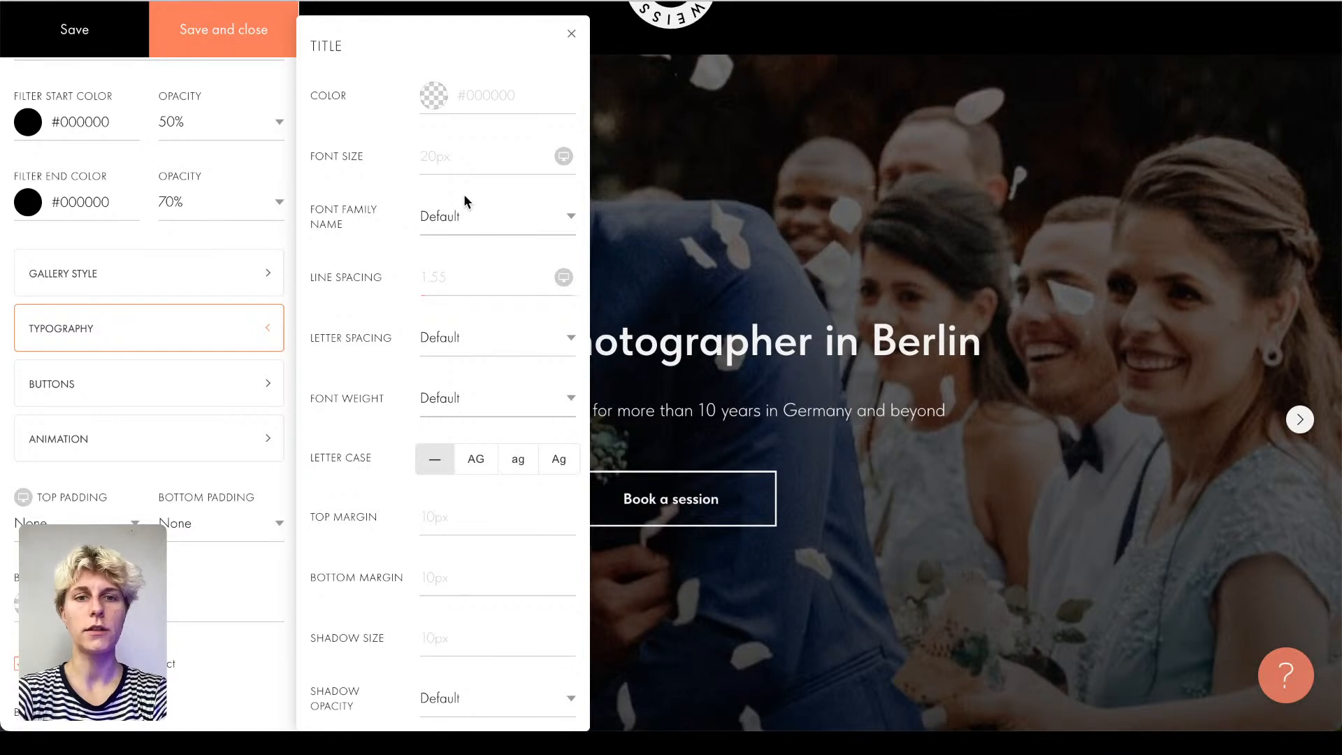
left_click(447, 225)
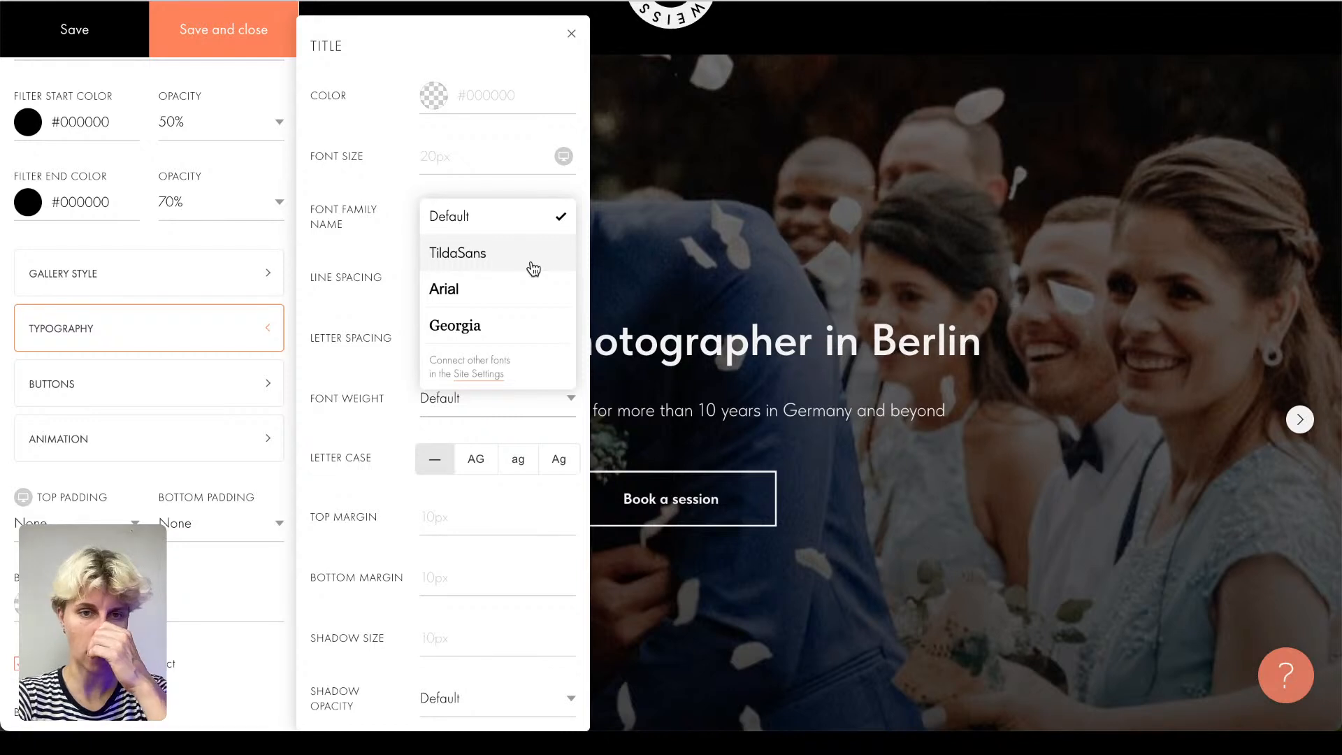
left_click(481, 375)
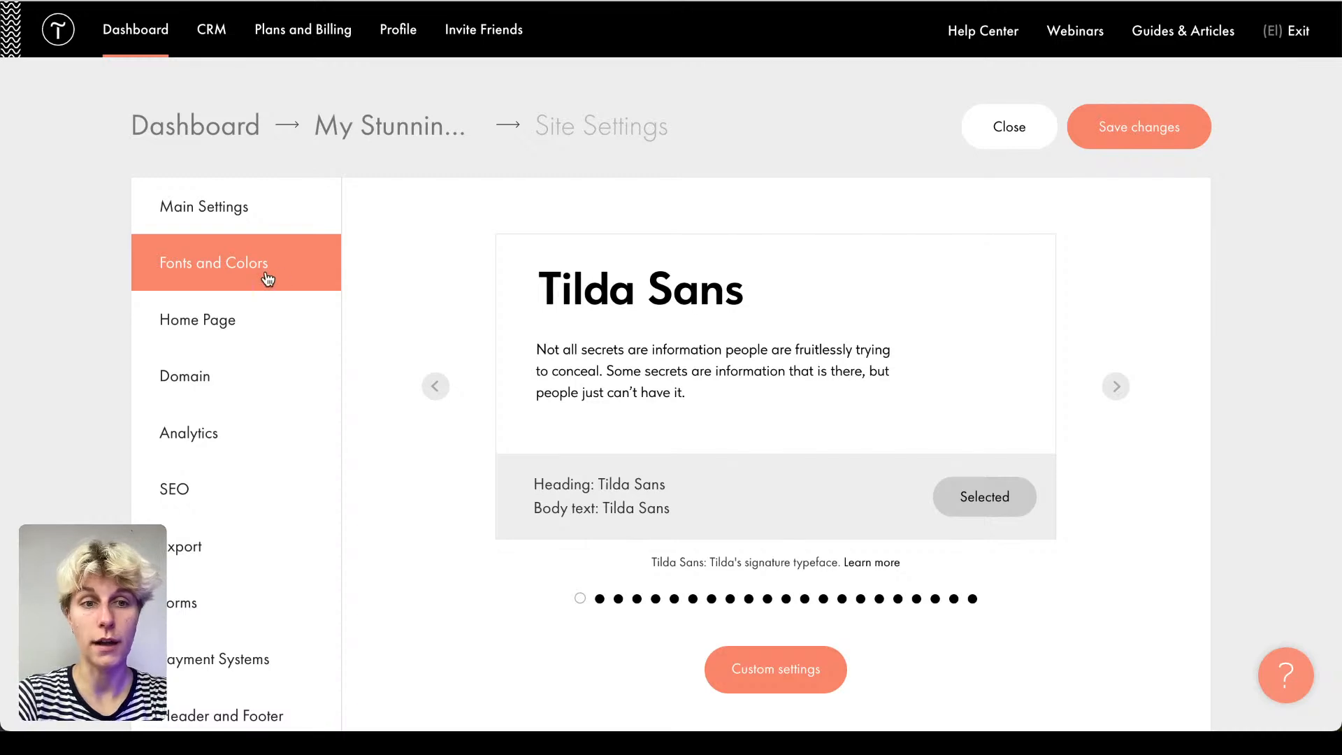
Step: Look over the Fonts and Colors settings and browse the heading and body text font presets as far as Georgia
scroll(407, 351, "down", 5)
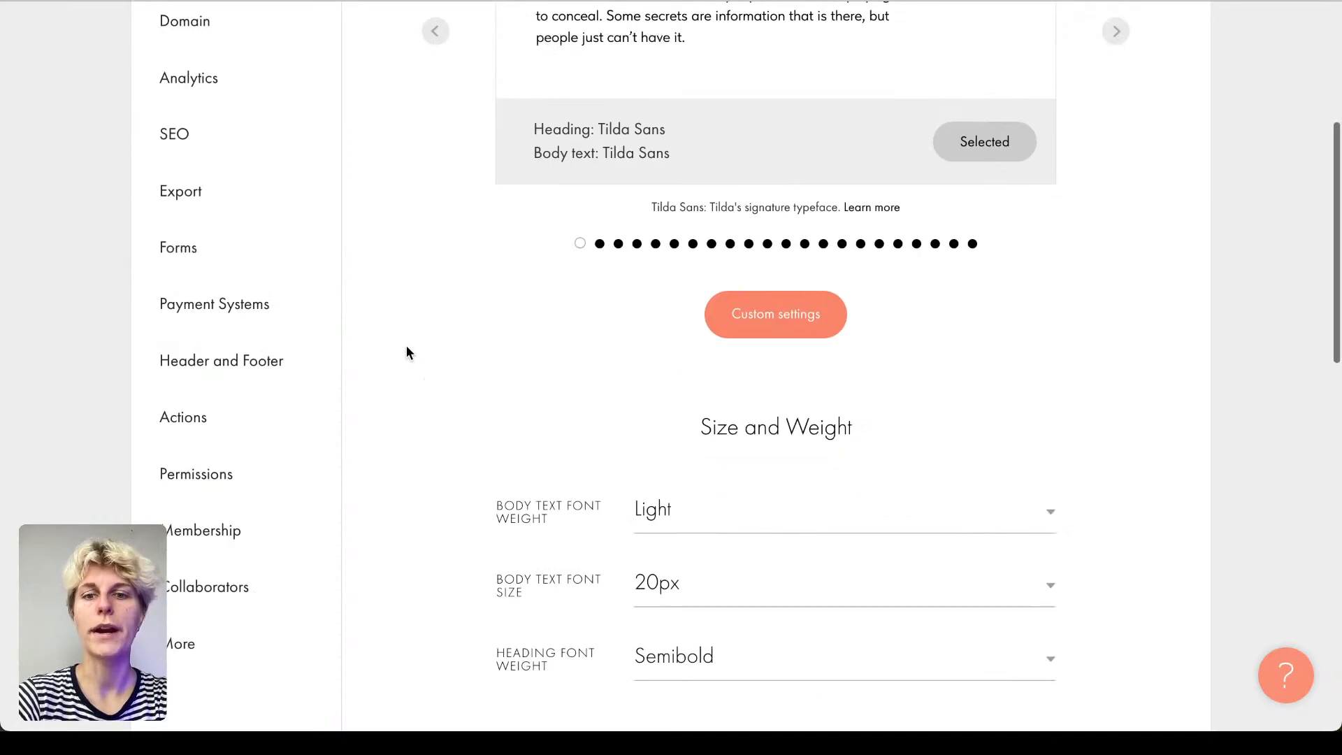
scroll(407, 350, "up", 5)
scroll(405, 345, "down", 1)
left_click(1117, 300)
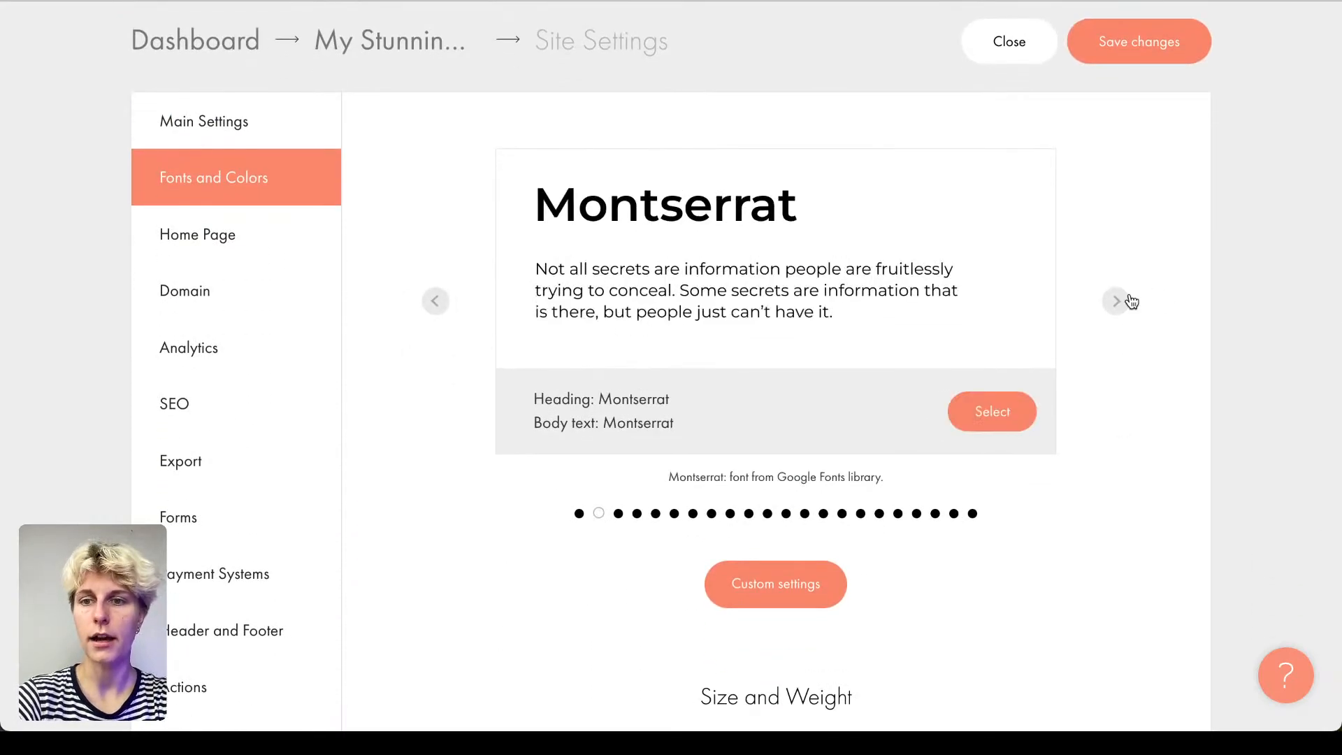
left_click(1115, 302)
left_click(1116, 302)
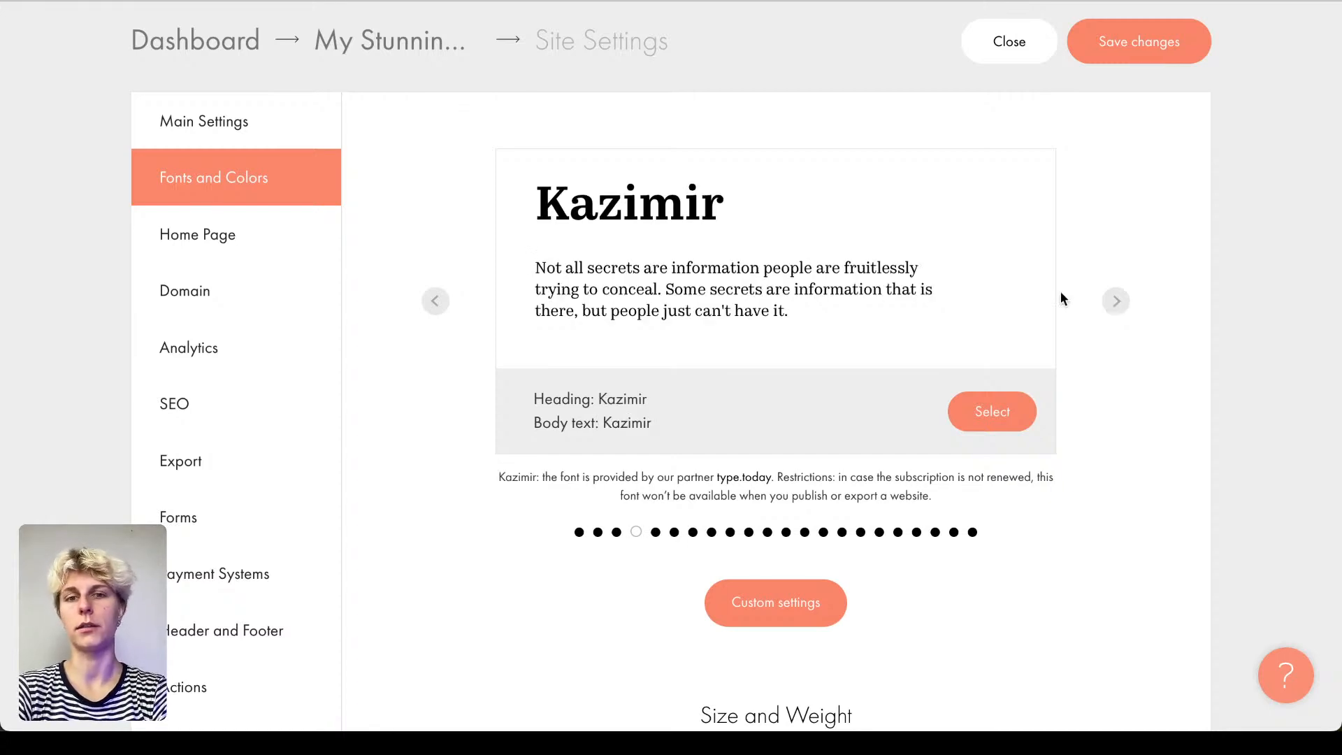
left_click(437, 299)
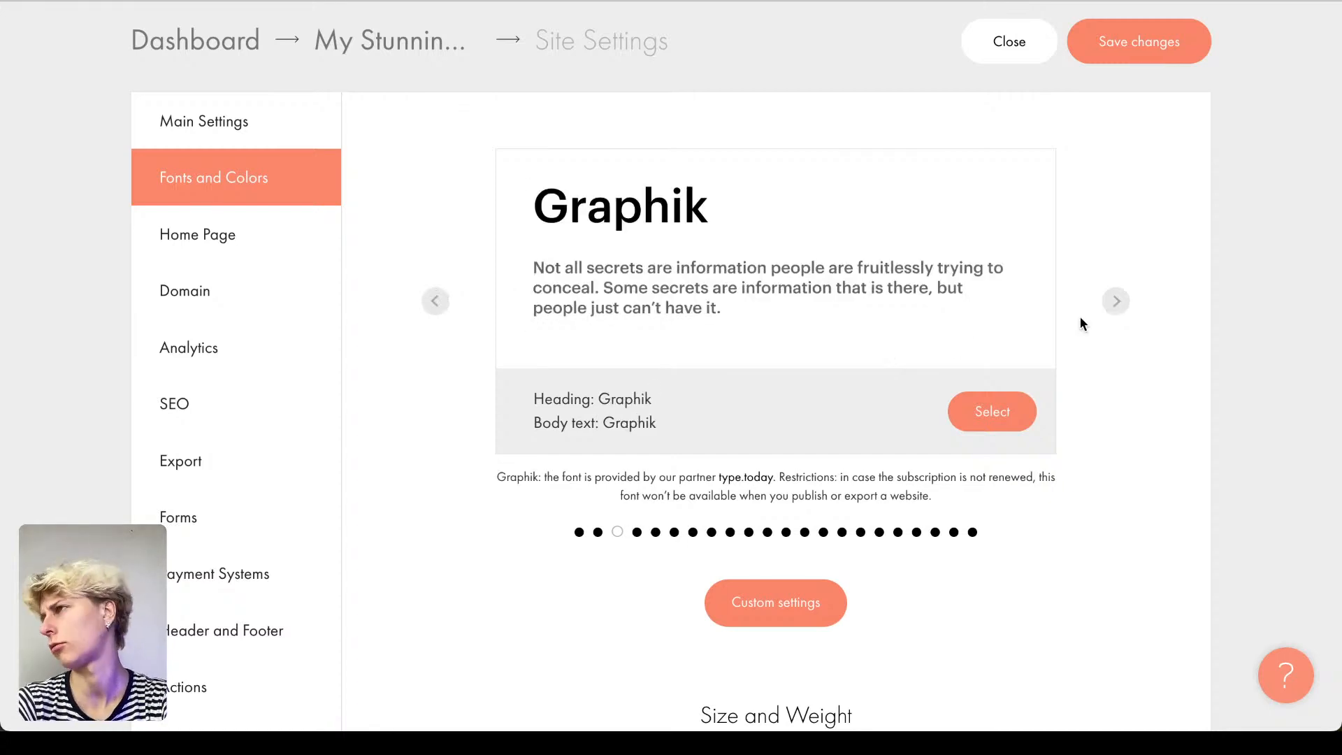
left_click(1117, 303)
left_click(1117, 302)
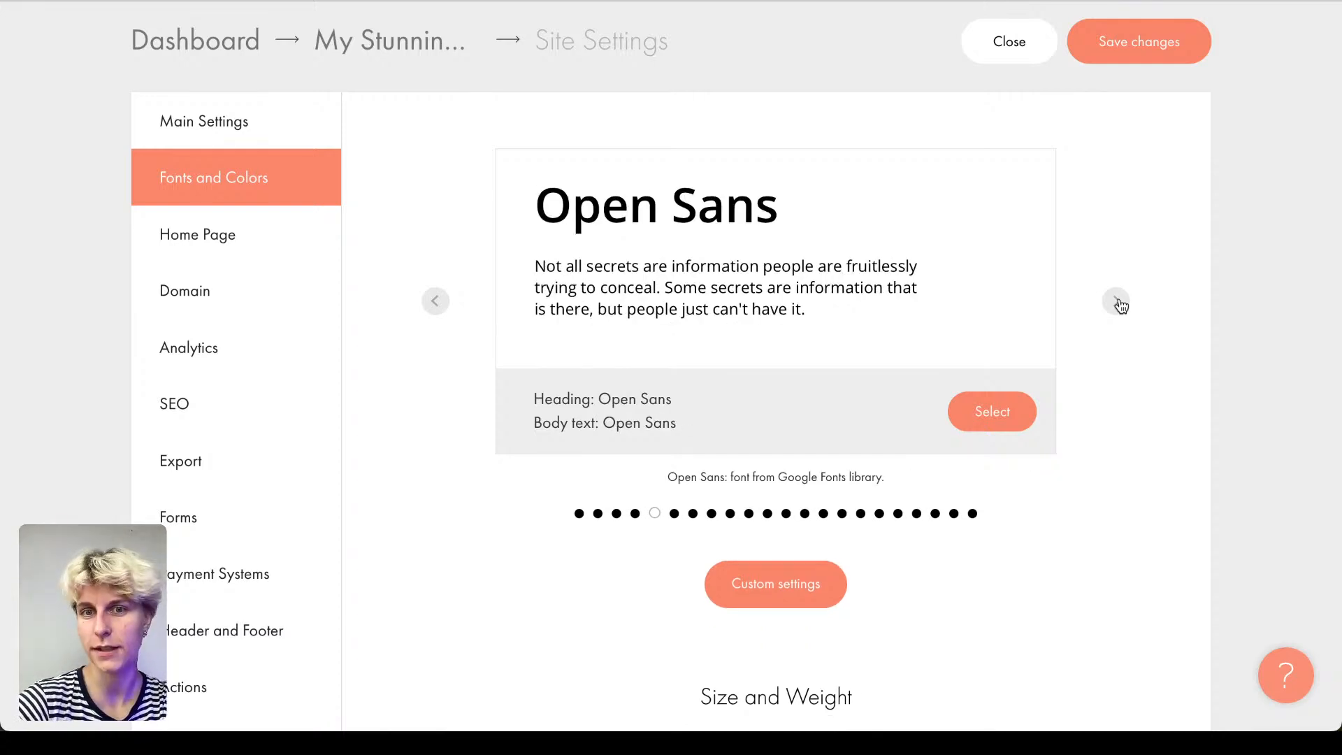
left_click(1117, 303)
left_click(1117, 303)
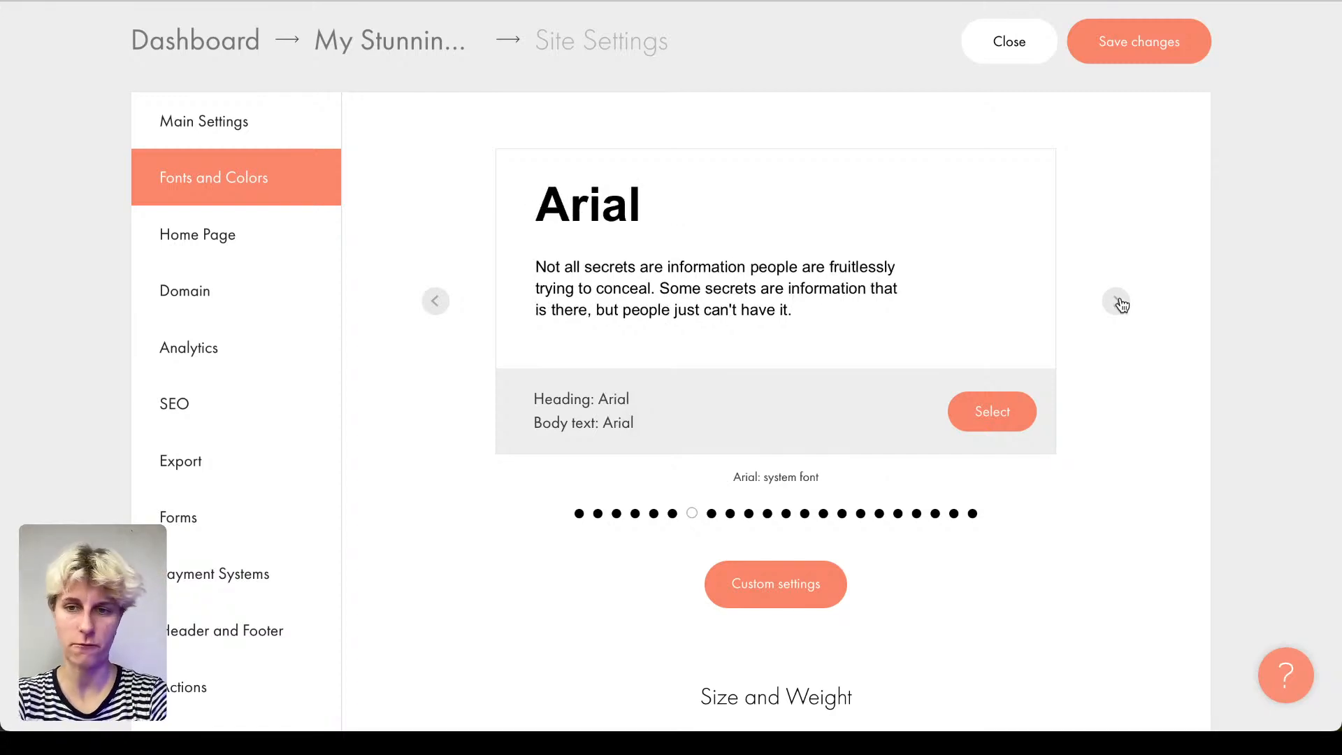
left_click(1117, 303)
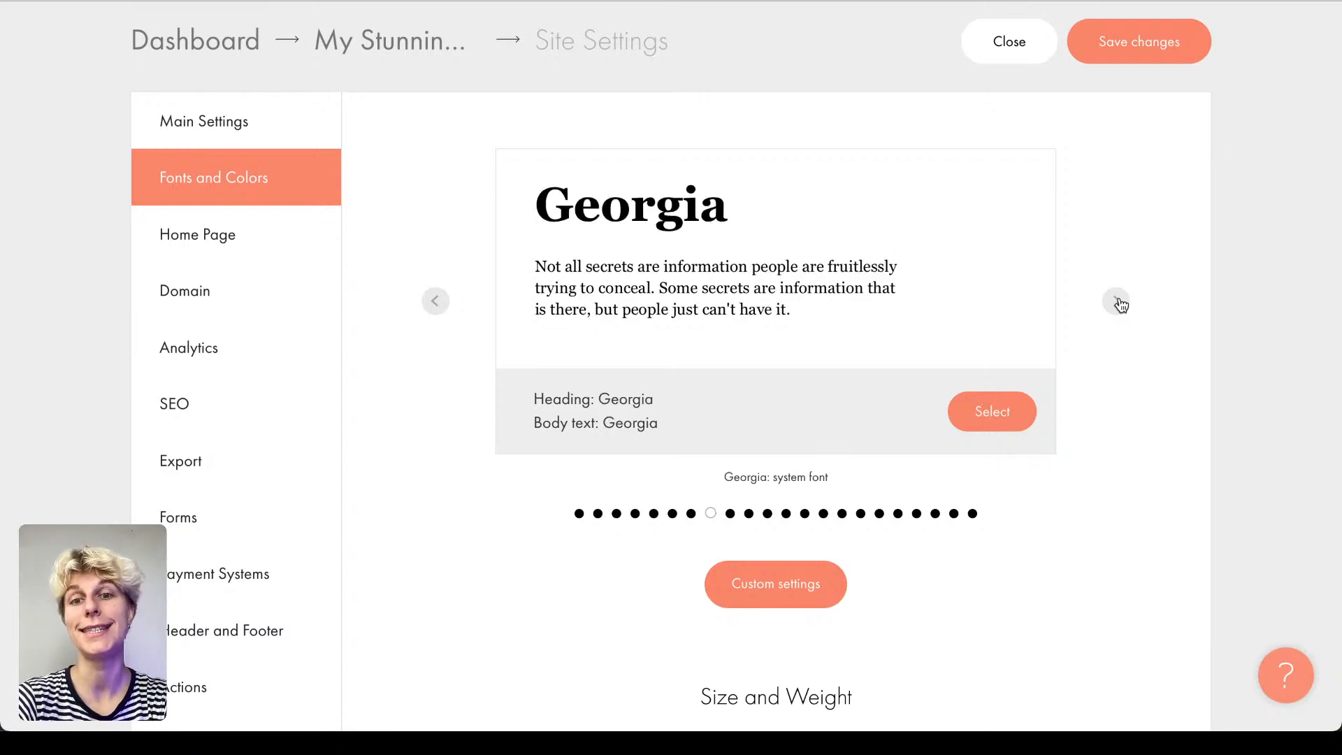
Step: Browse the remaining heading and body text font presets beyond Georgia, including PT Sans, PT Serif, Ubuntu and Noto Sans
left_click(1117, 303)
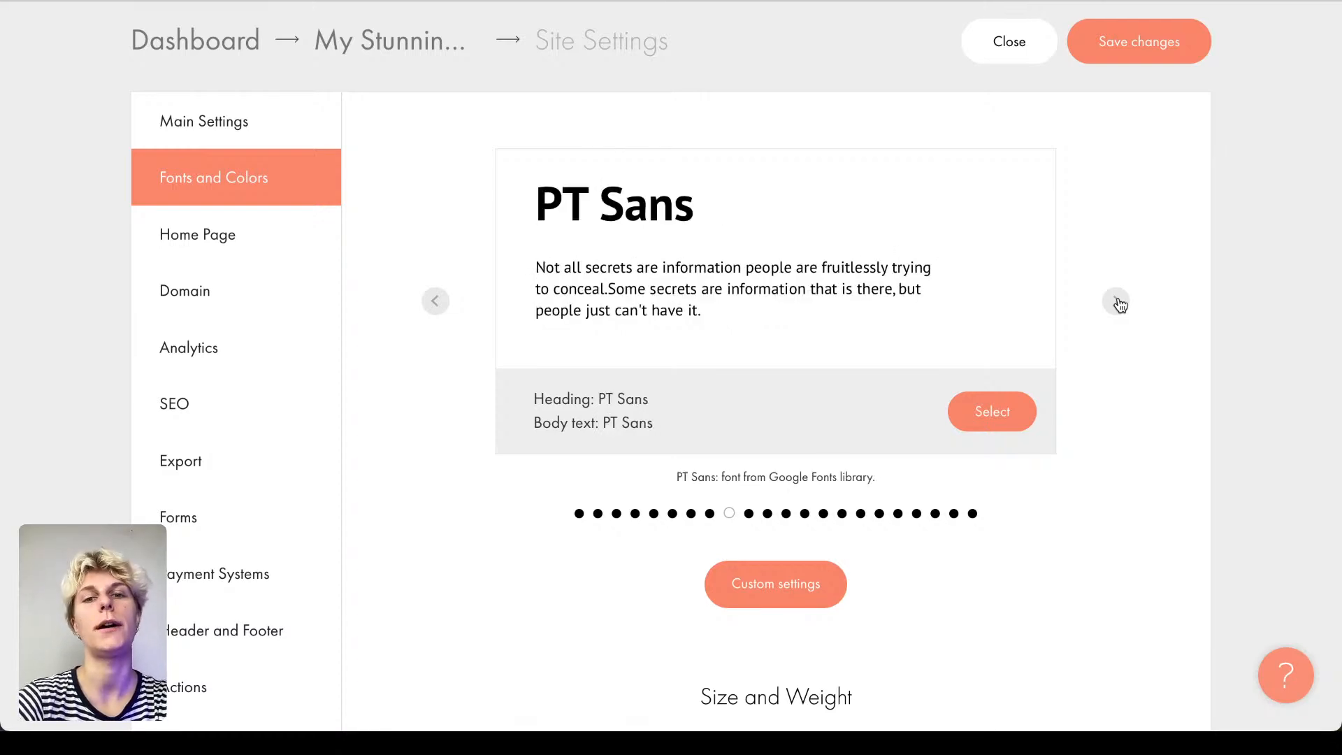
left_click(1117, 303)
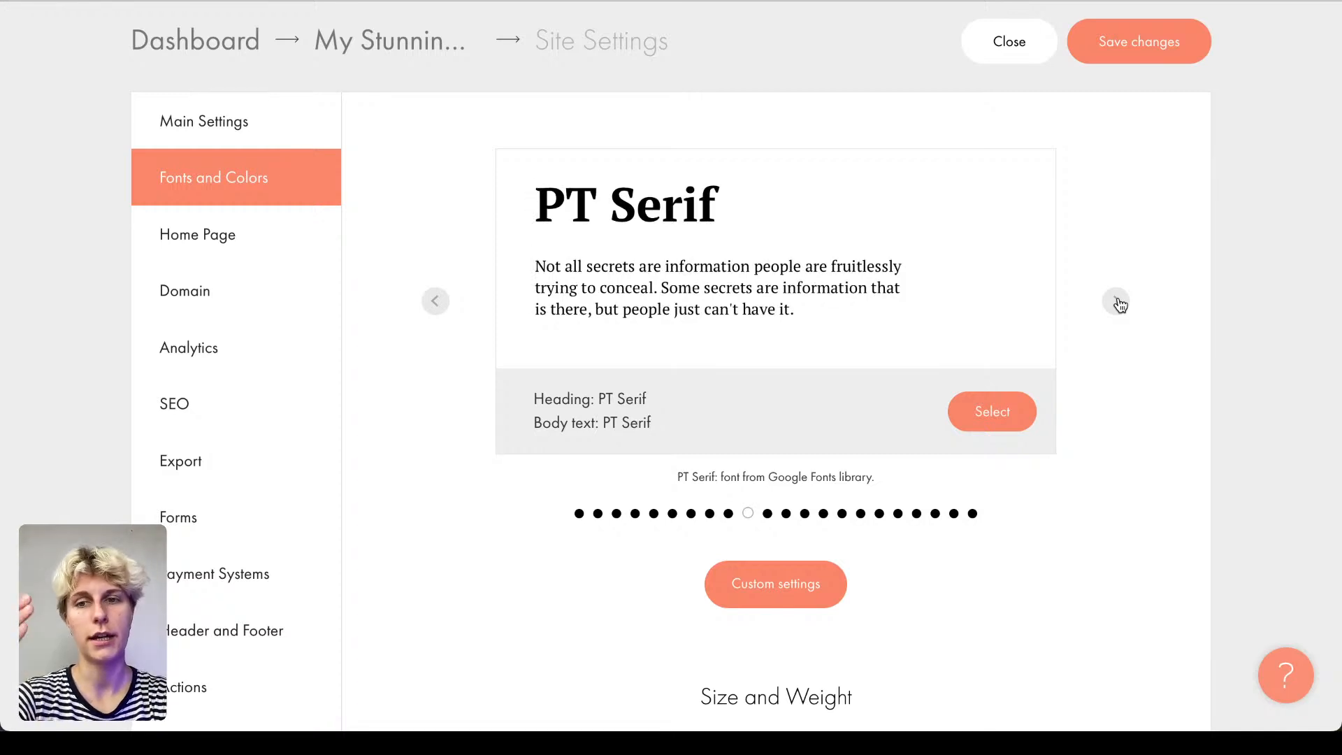
left_click(1117, 303)
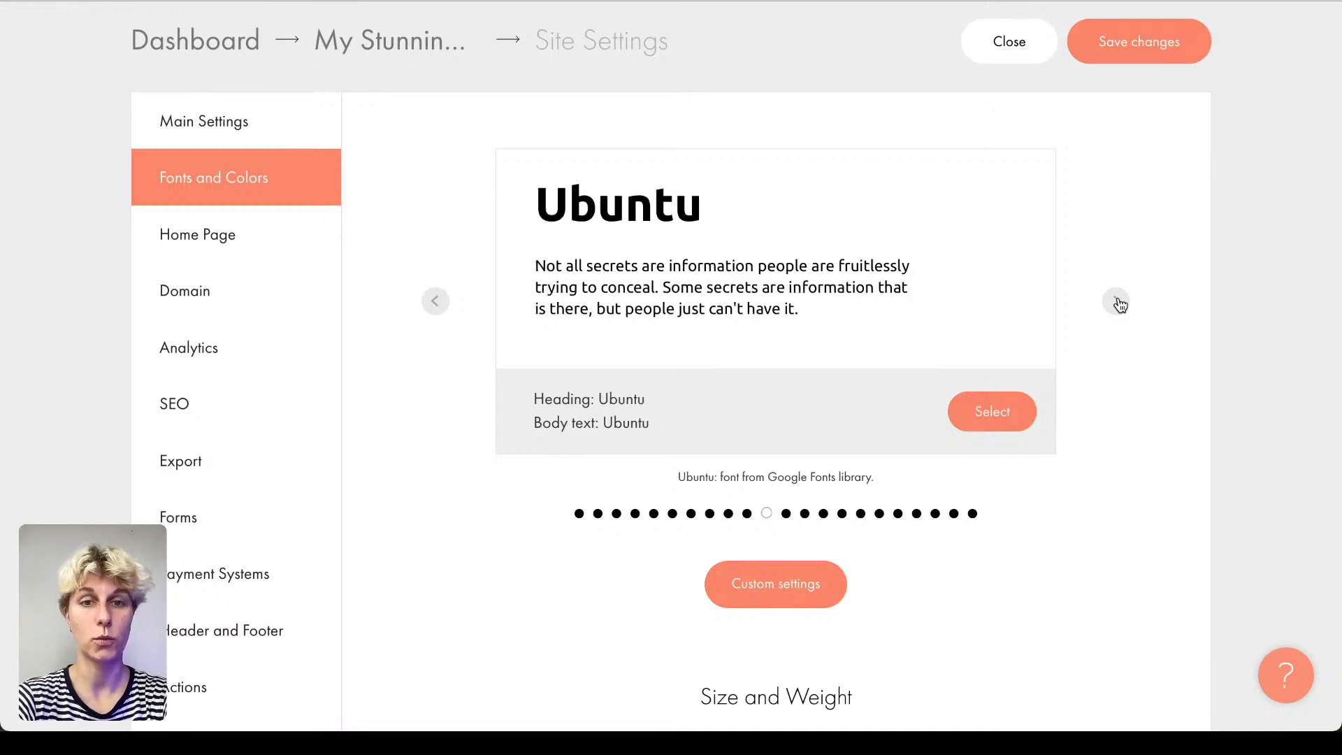
left_click(1117, 303)
left_click(1117, 303)
left_click(1117, 303)
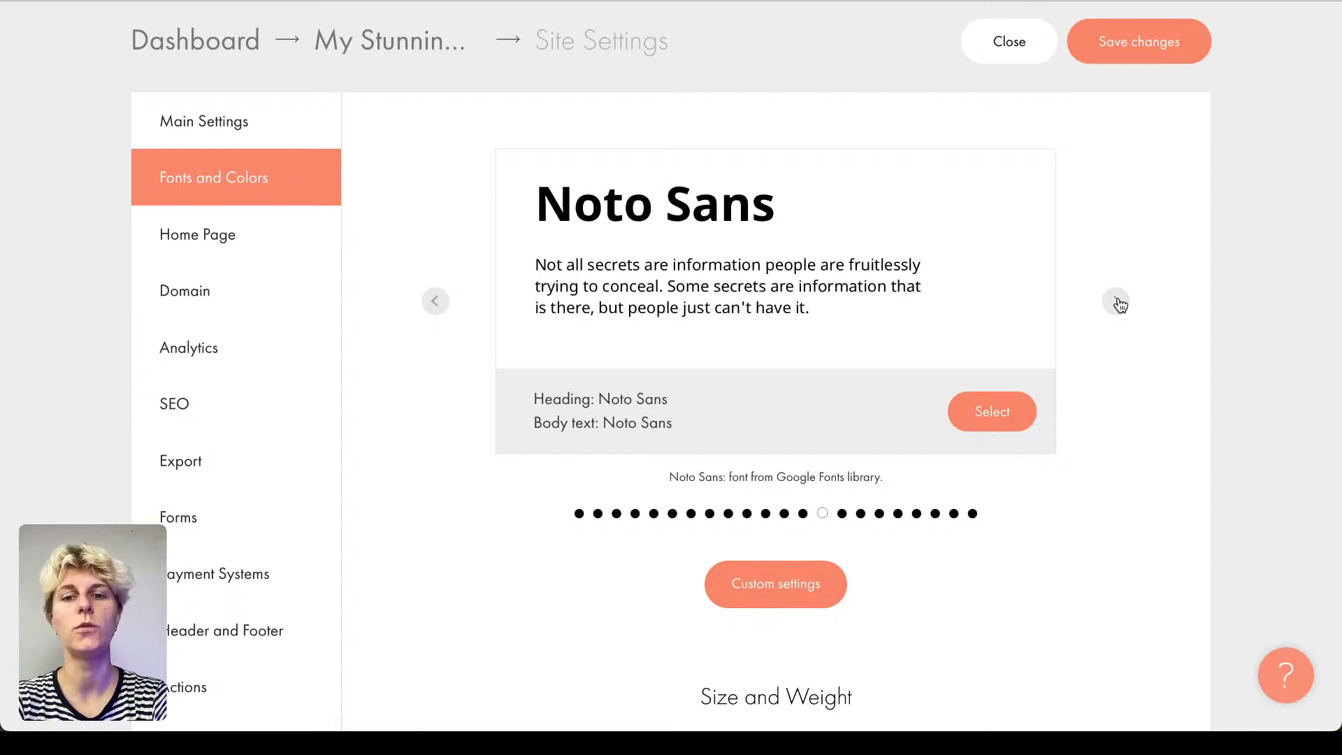
left_click(1117, 303)
left_click(1117, 302)
Step: Open the custom font settings, search the Google Fonts library for "Sans", look through the fonts and return to the site settings
left_click(757, 589)
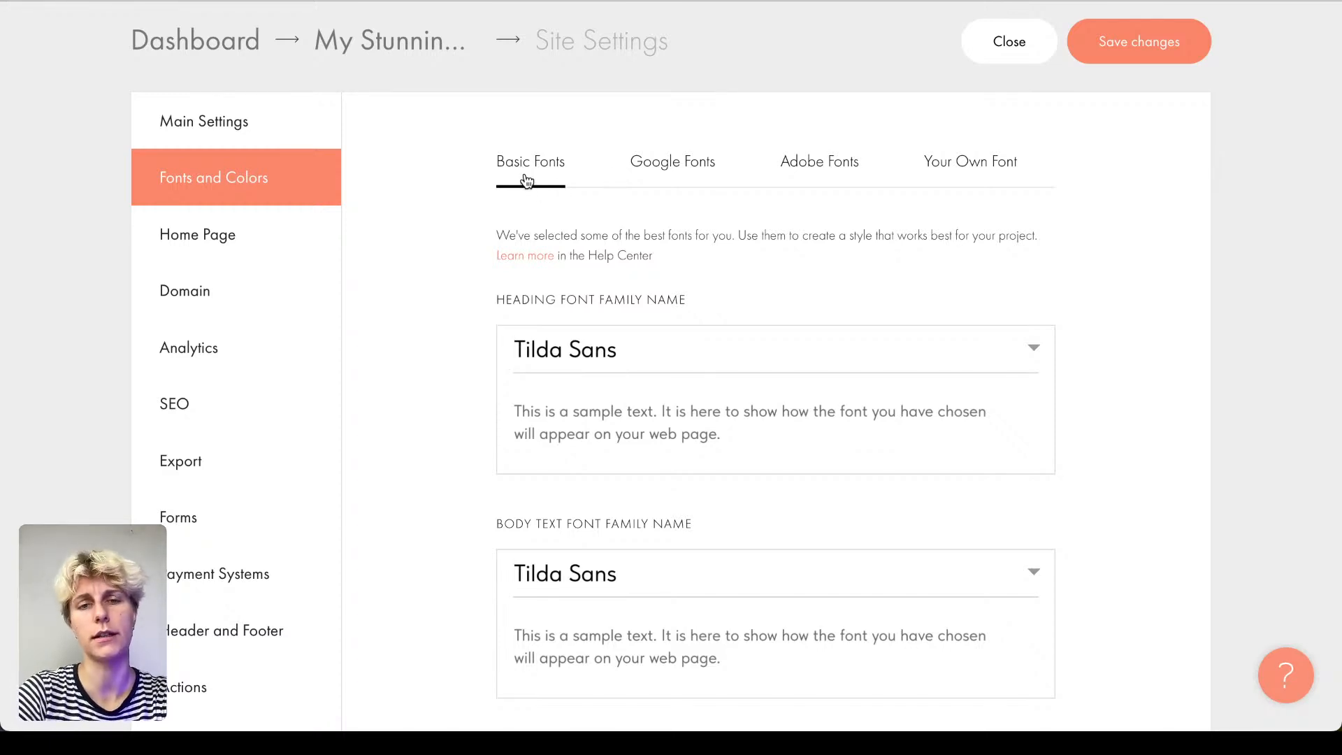
left_click(655, 167)
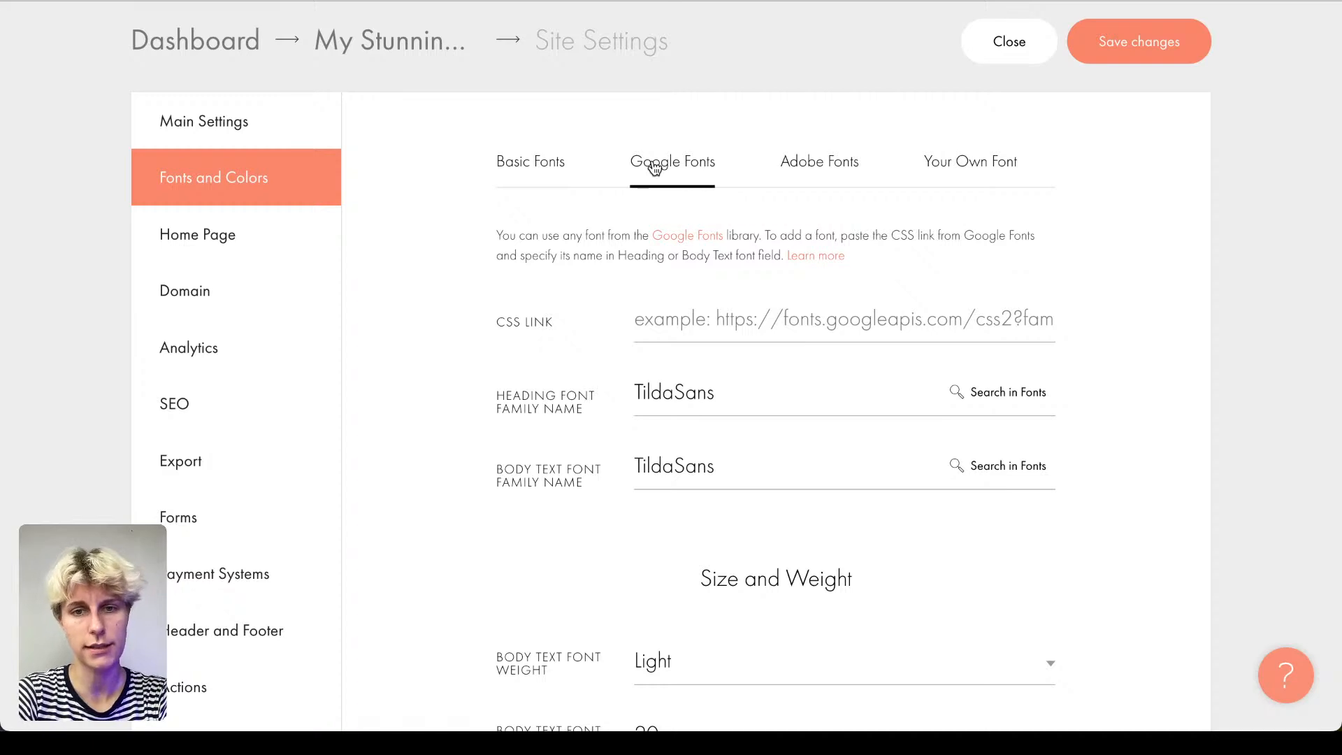
left_click(1009, 399)
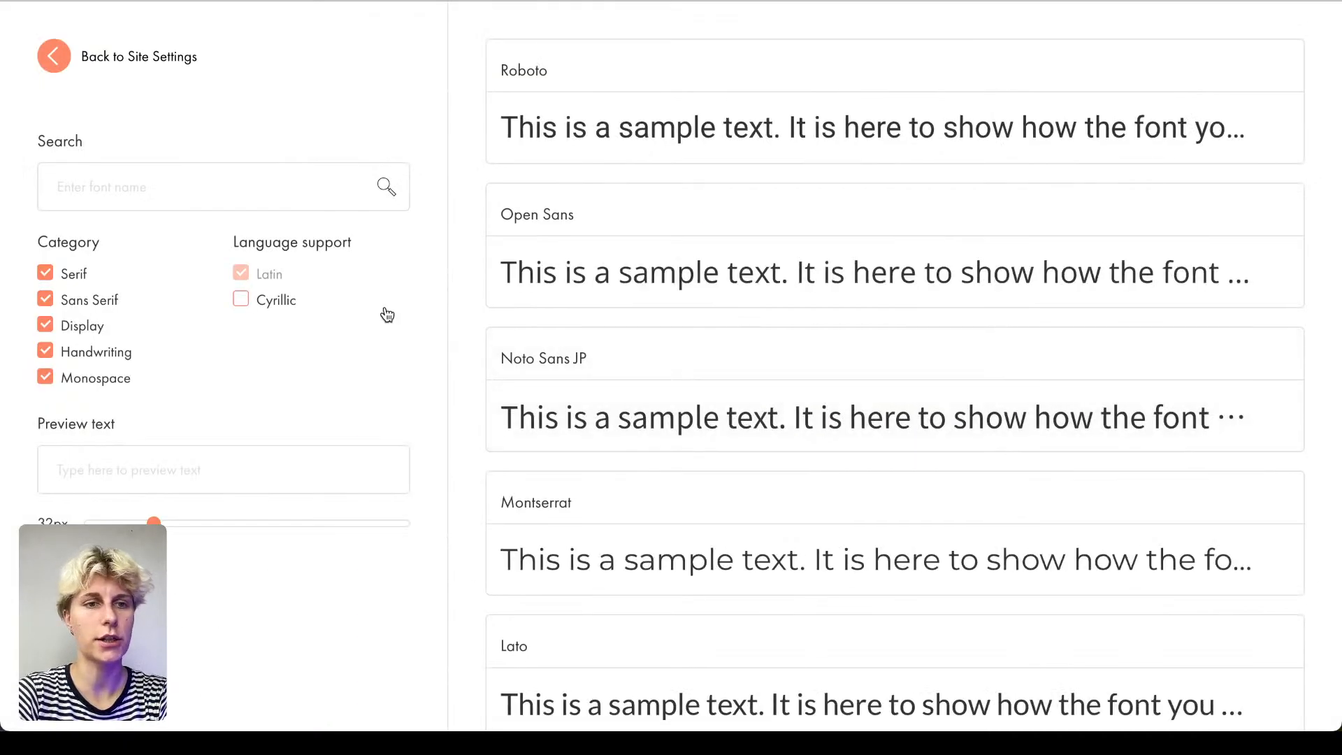
left_click(198, 187)
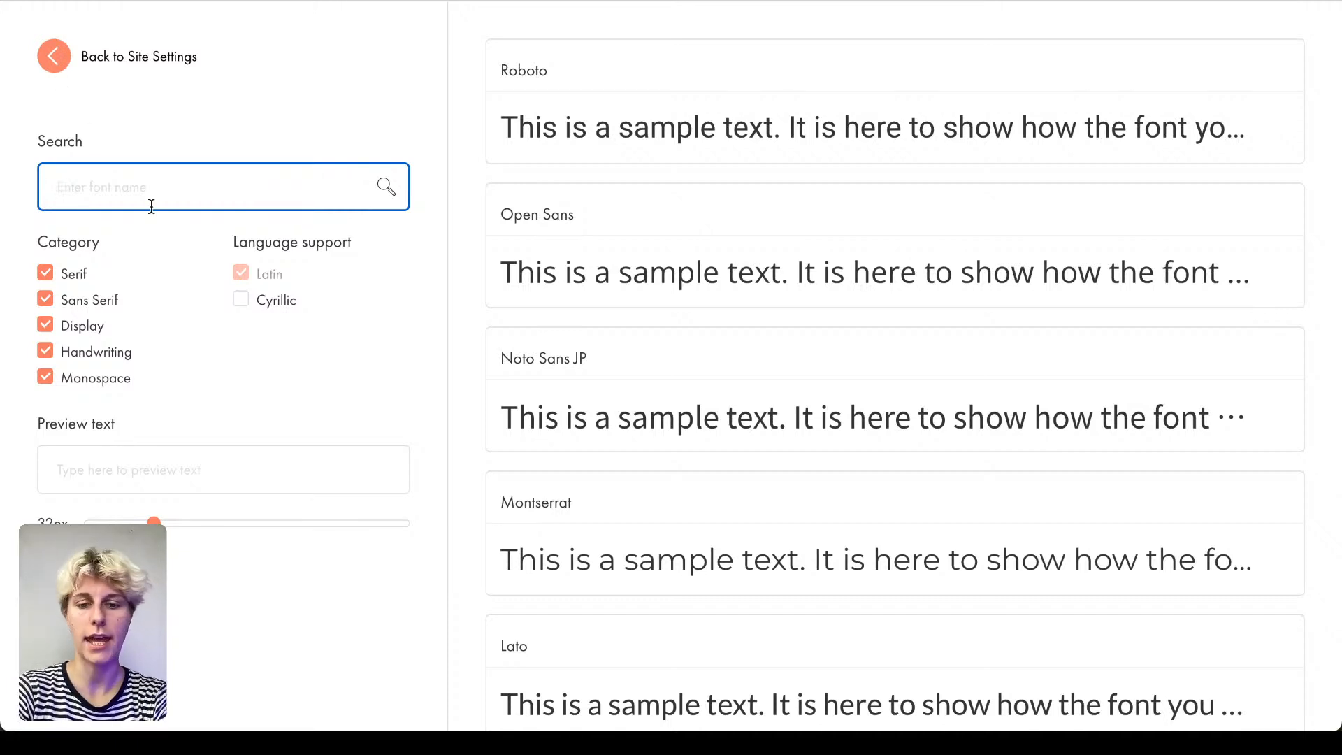
type("Sans")
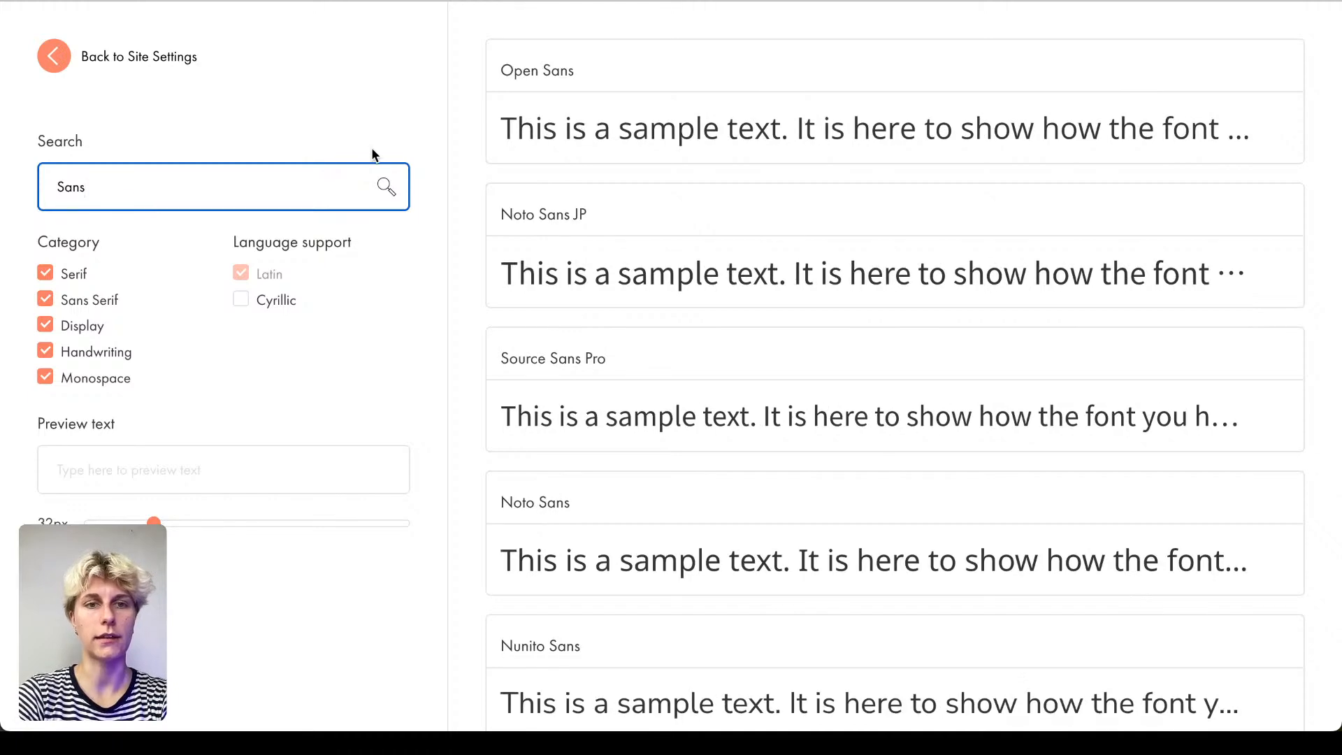
left_click(372, 150)
scroll(722, 116, "down", 15)
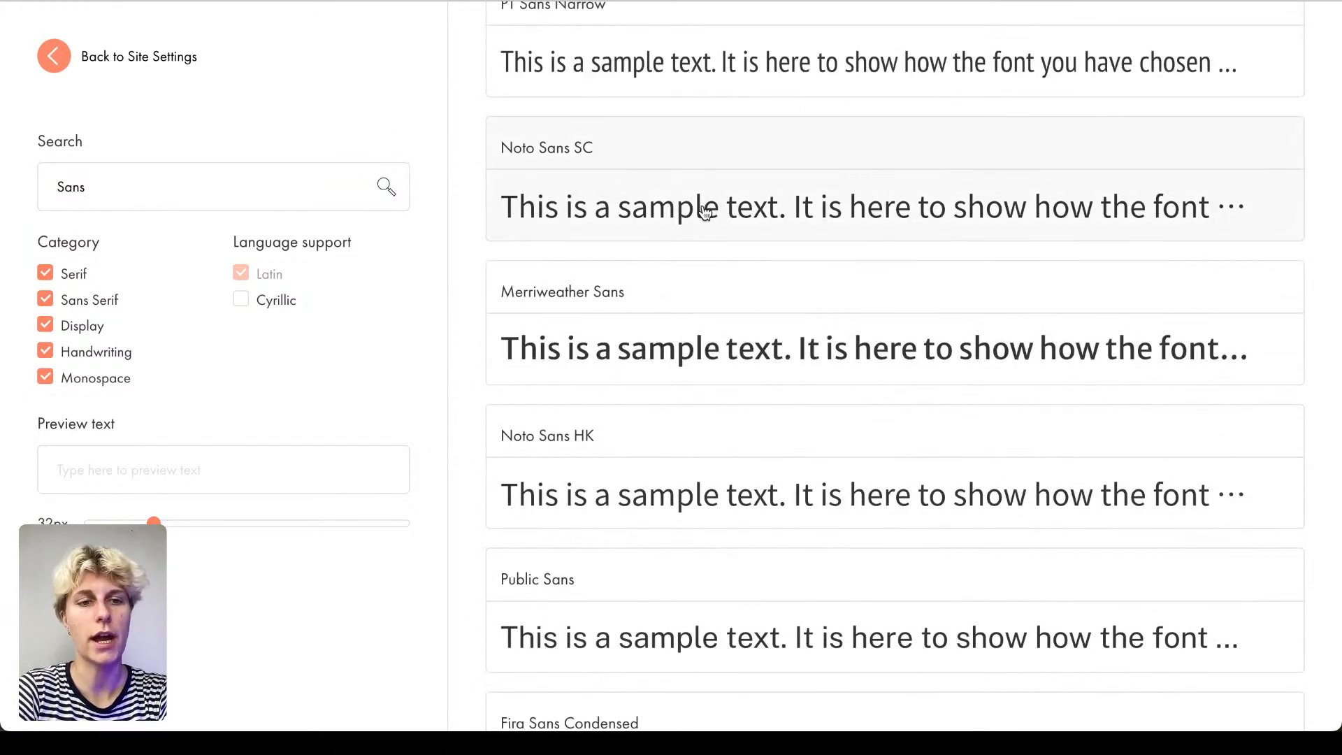
left_click(60, 70)
Step: Examine the custom settings for connecting Adobe Fonts and uploading your own font
left_click(852, 164)
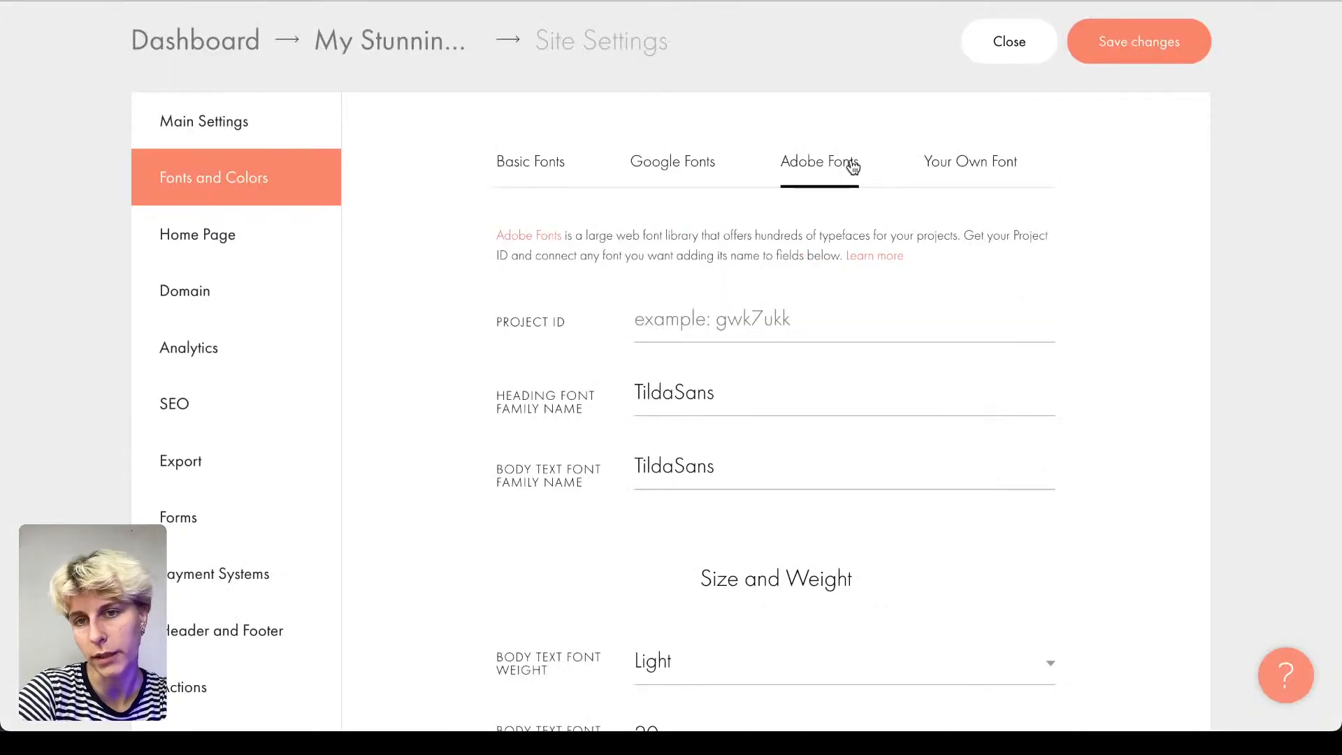
left_click(637, 319)
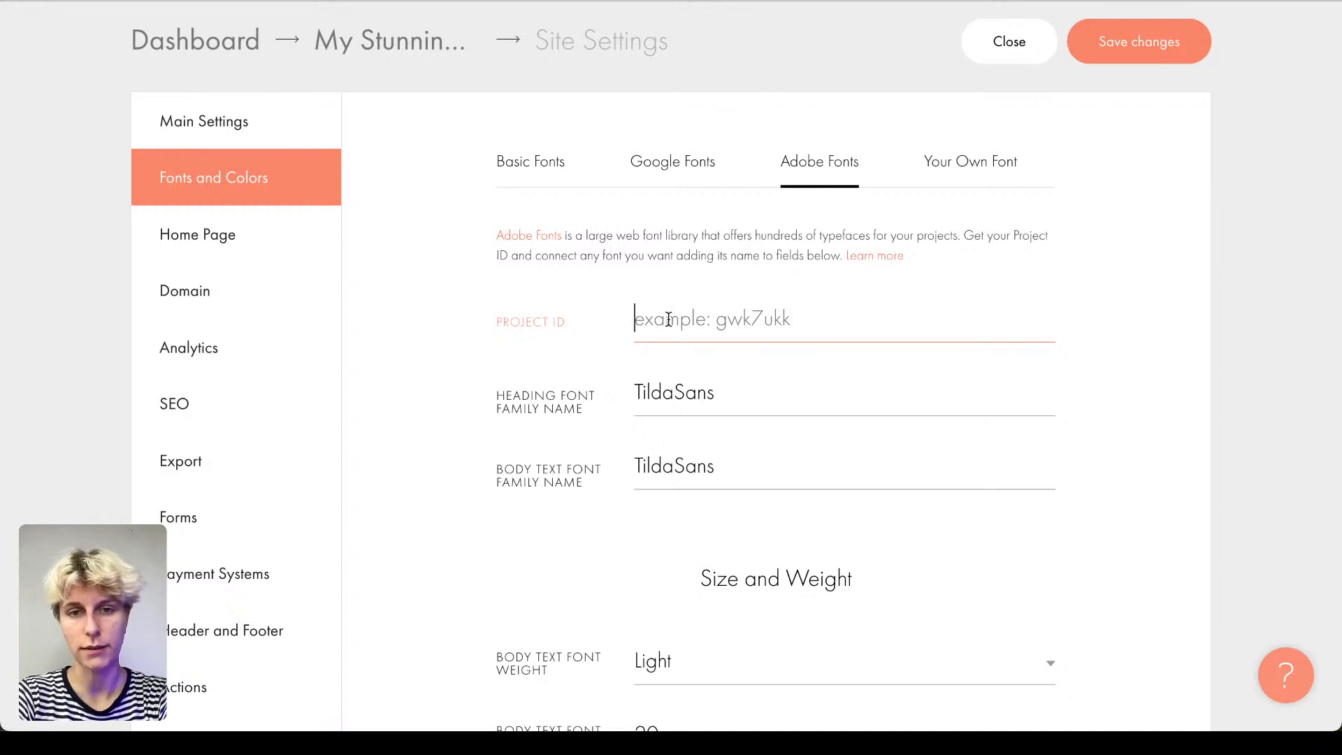
left_click(997, 168)
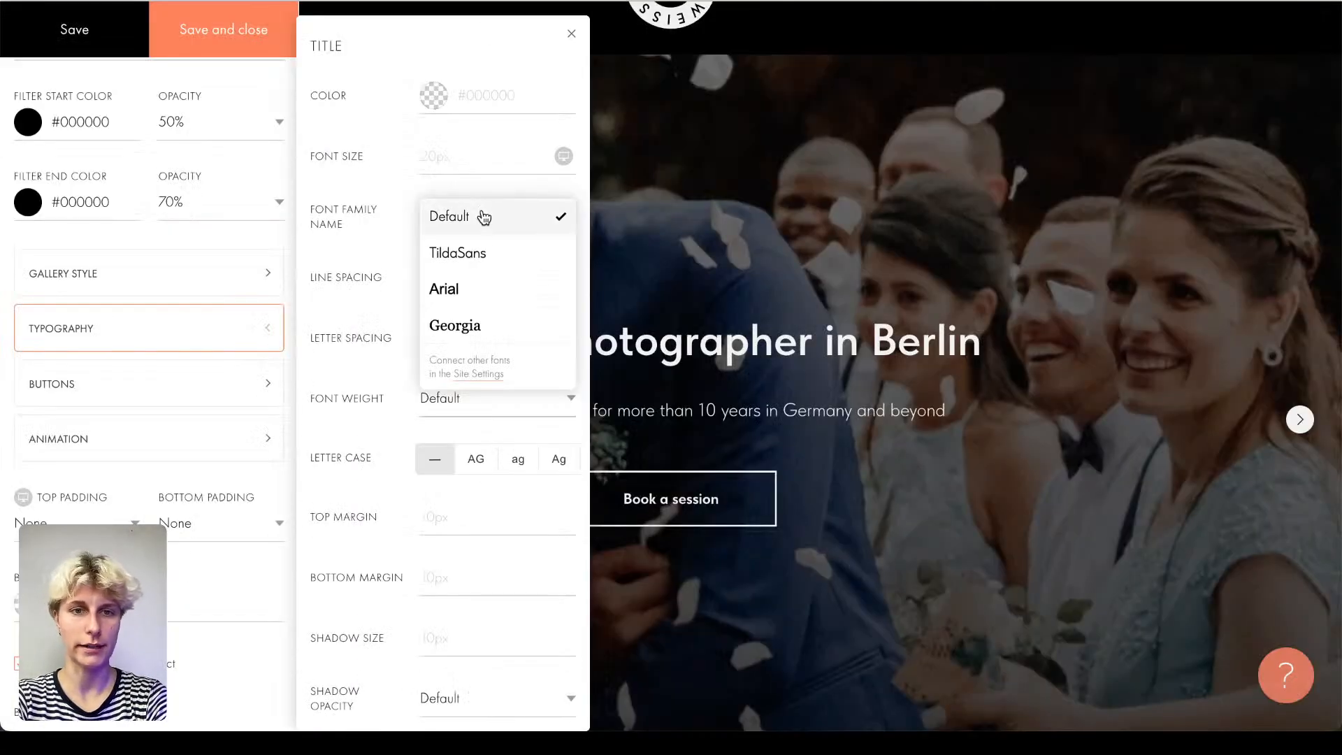
Step: Set the promo slider title's font family to TildaSans, then save and close the block settings
left_click(461, 250)
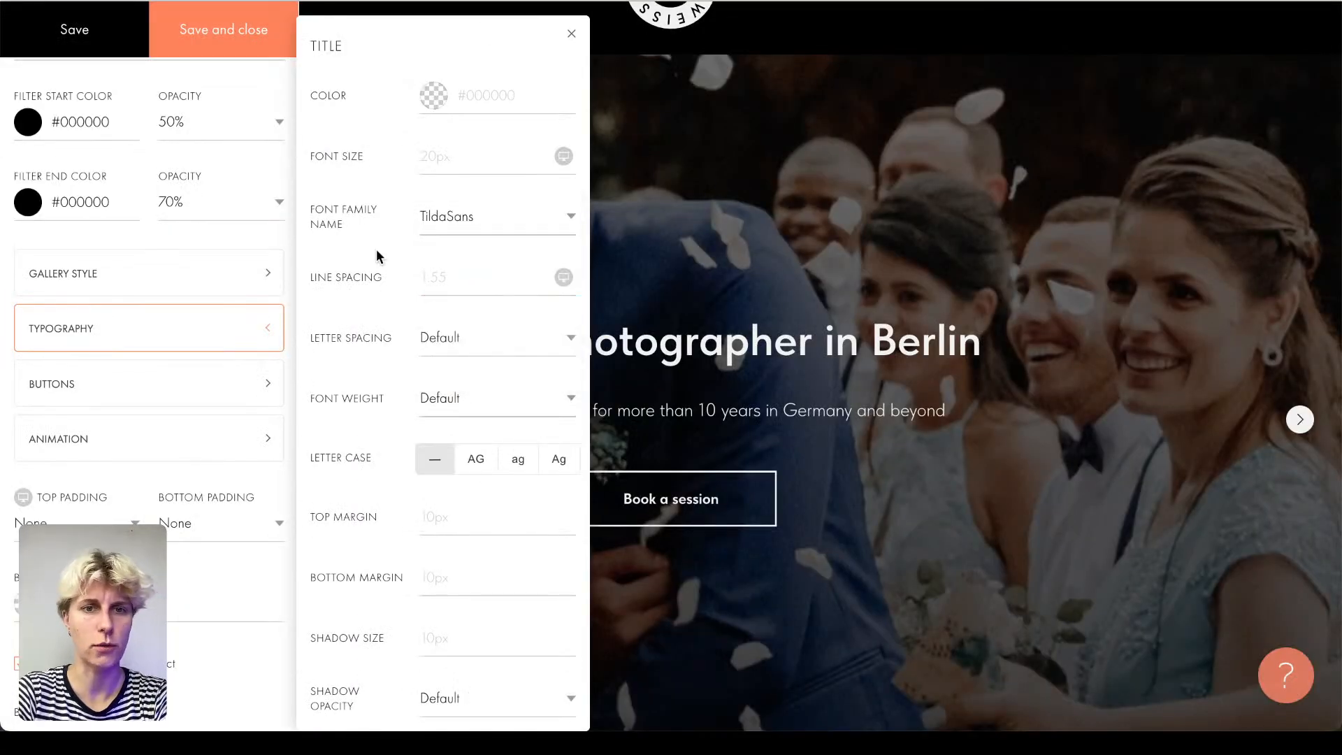
scroll(366, 263, "down", 9)
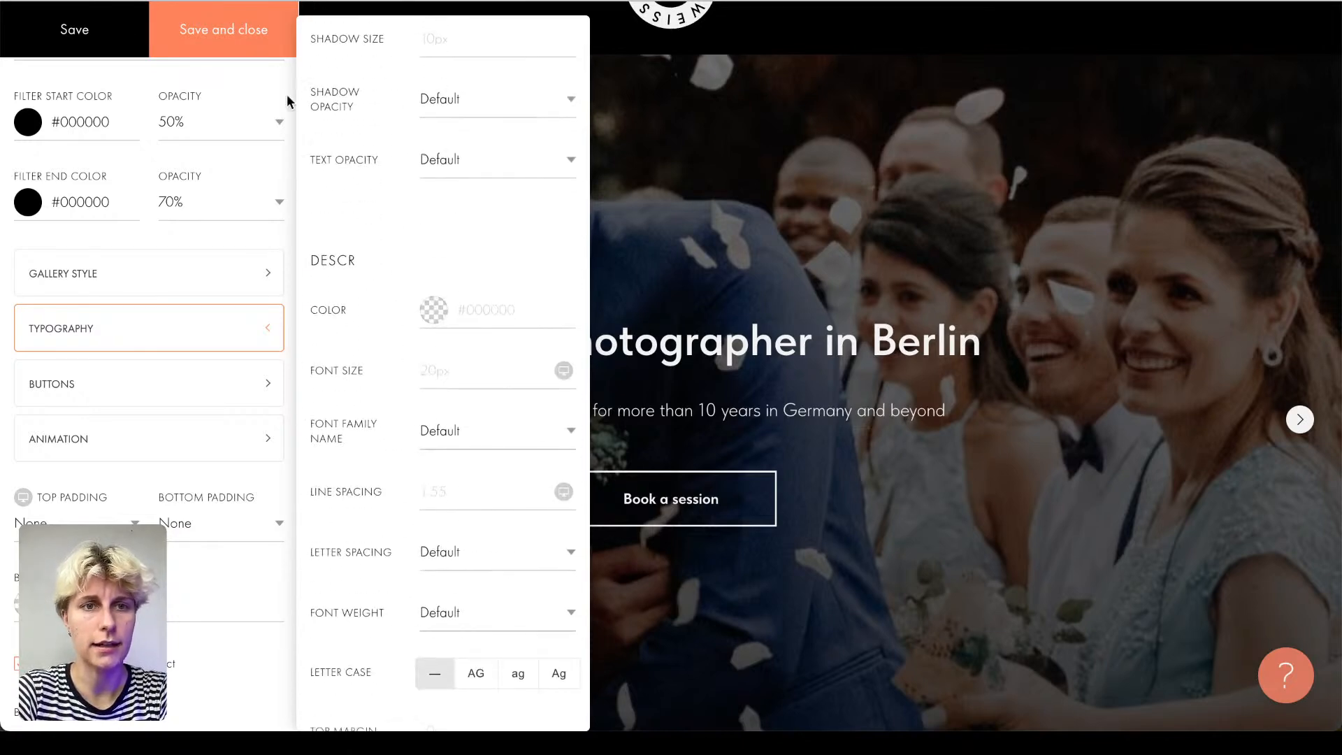
left_click(263, 25)
Step: Add a Zero Block between the two-column text block and the person info block
scroll(263, 280, "down", 2)
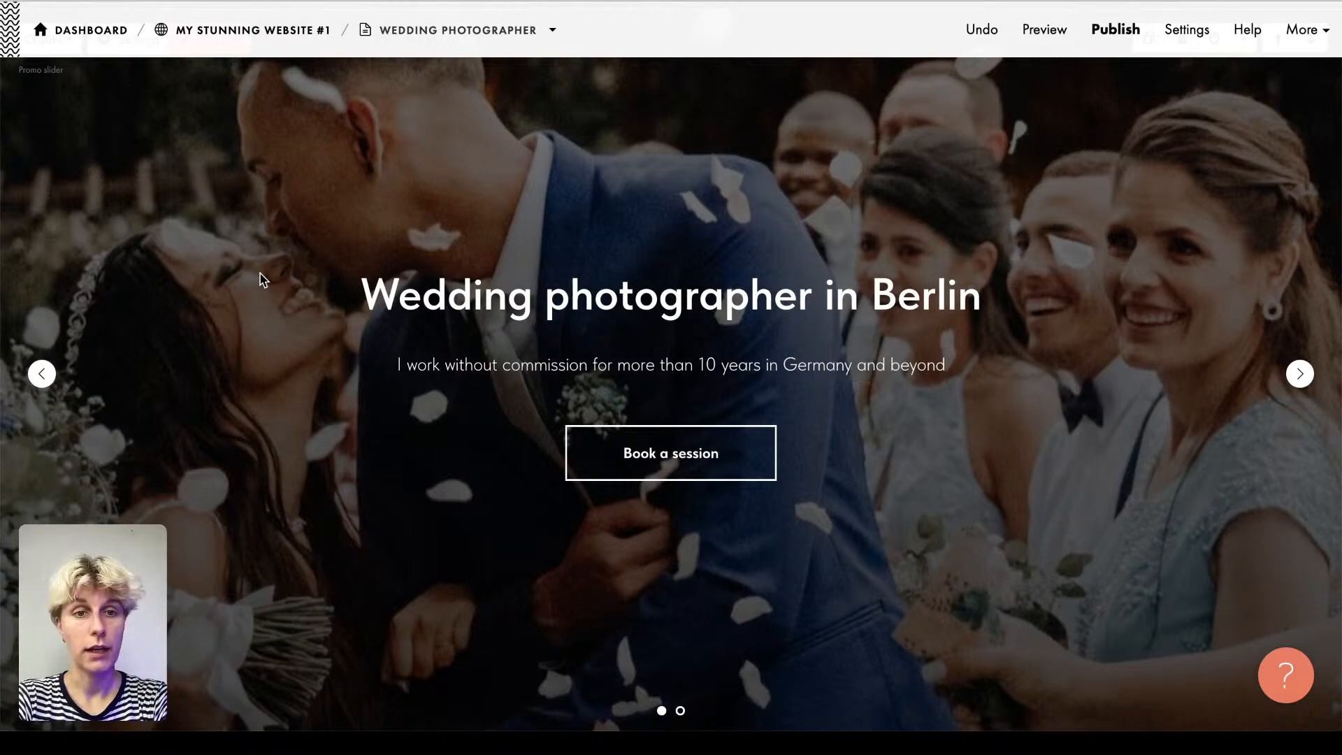
scroll(260, 273, "down", 15)
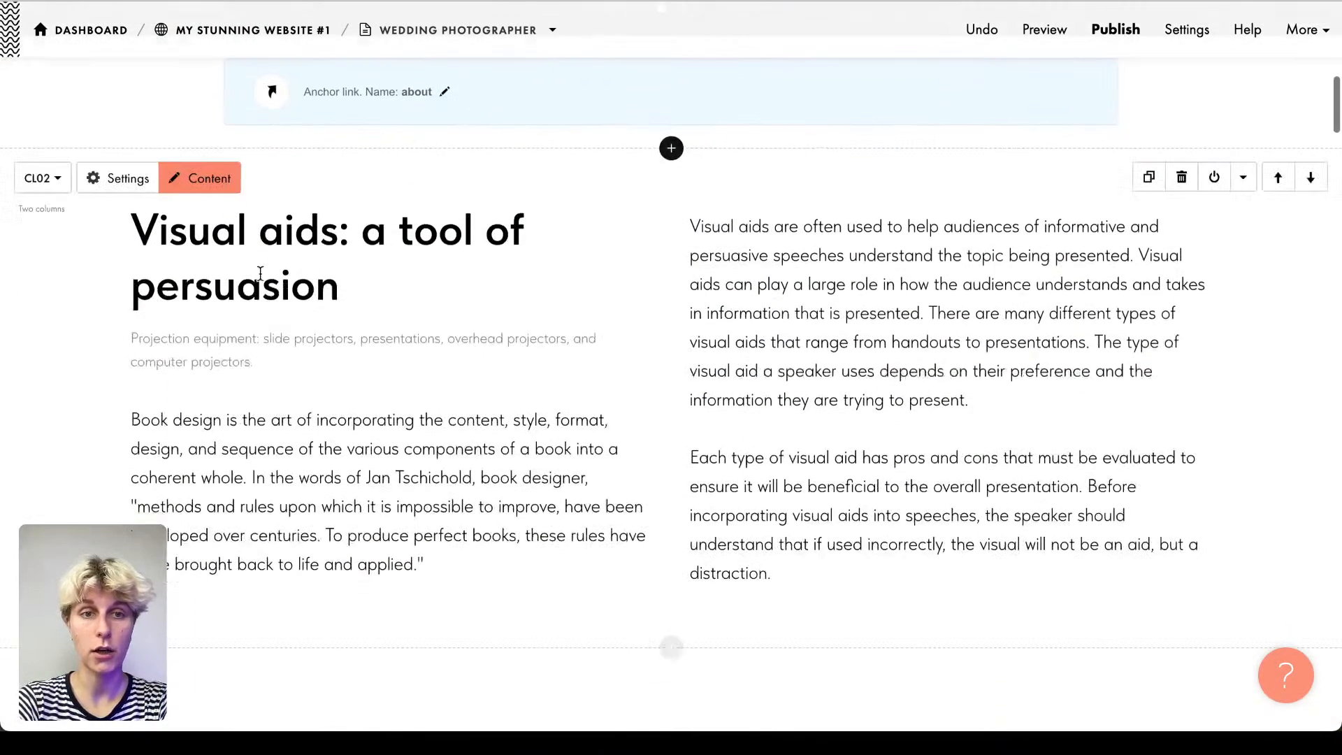
scroll(260, 273, "down", 8)
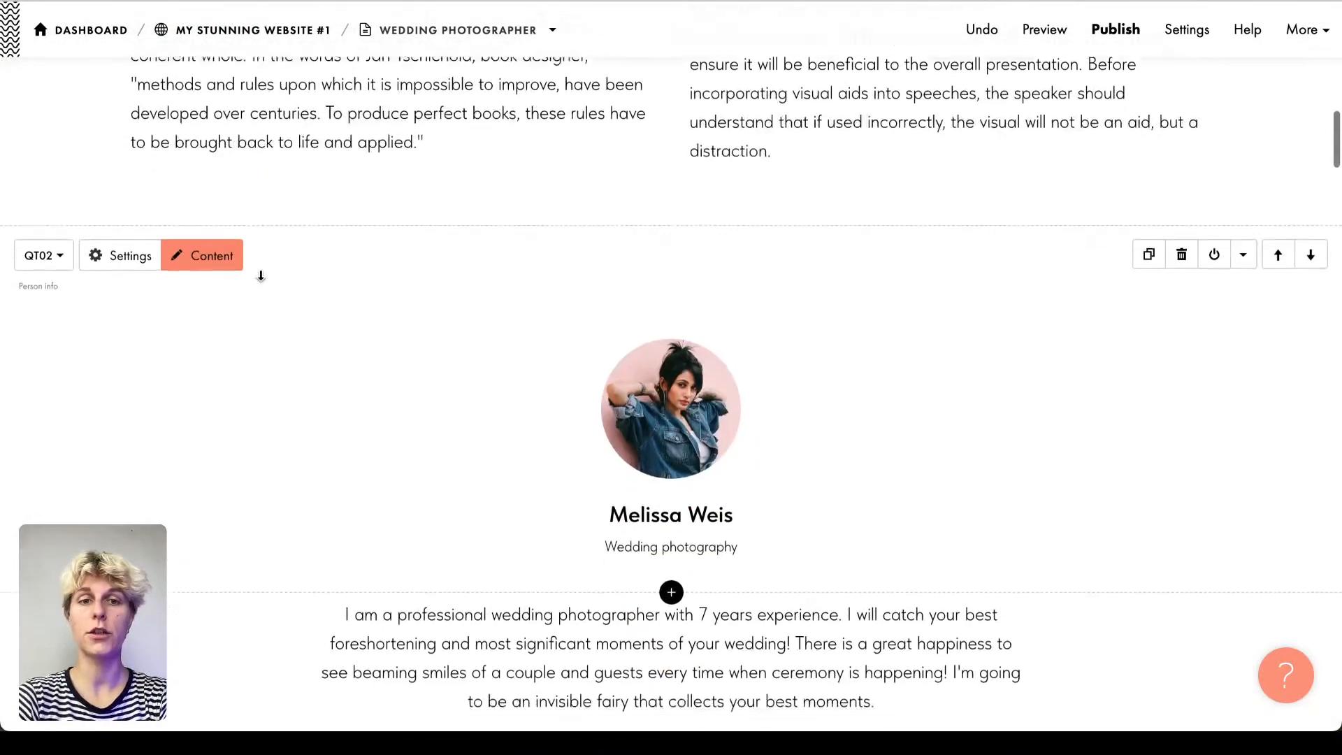
scroll(261, 276, "up", 5)
scroll(260, 273, "down", 10)
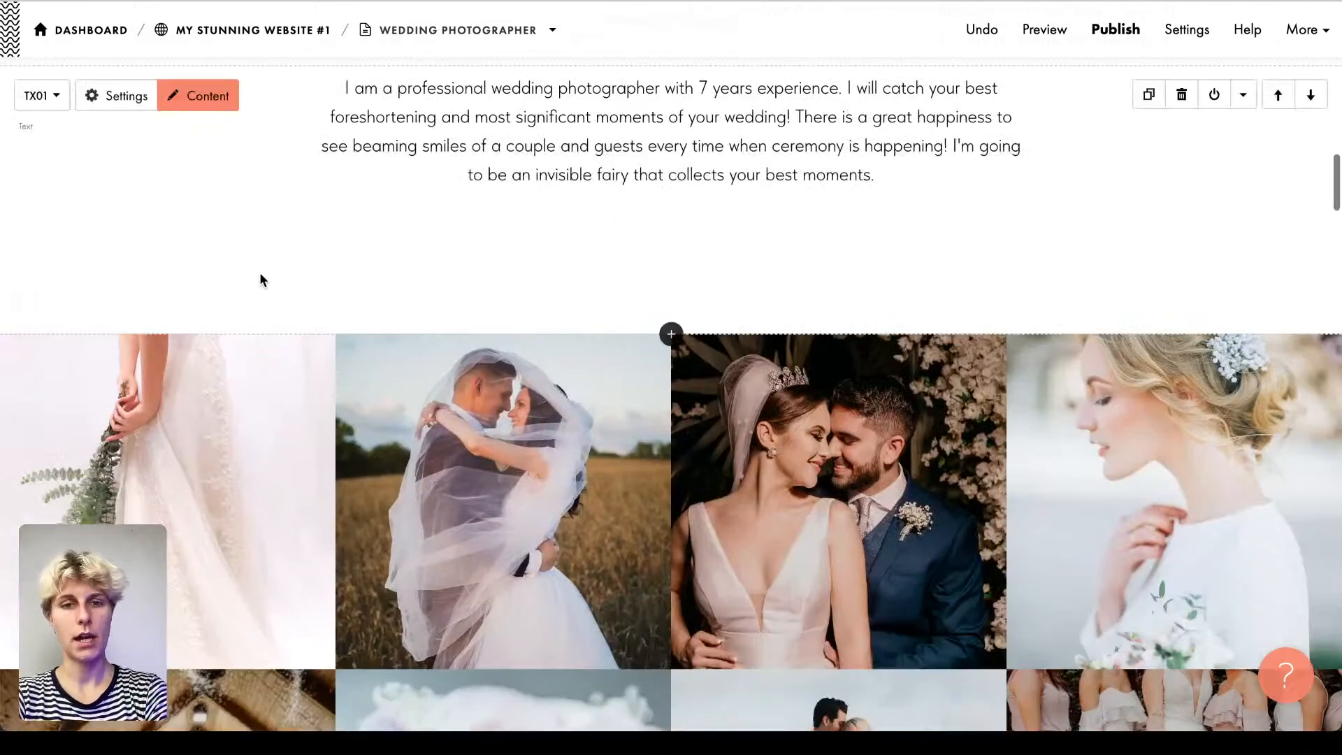
scroll(260, 272, "up", 11)
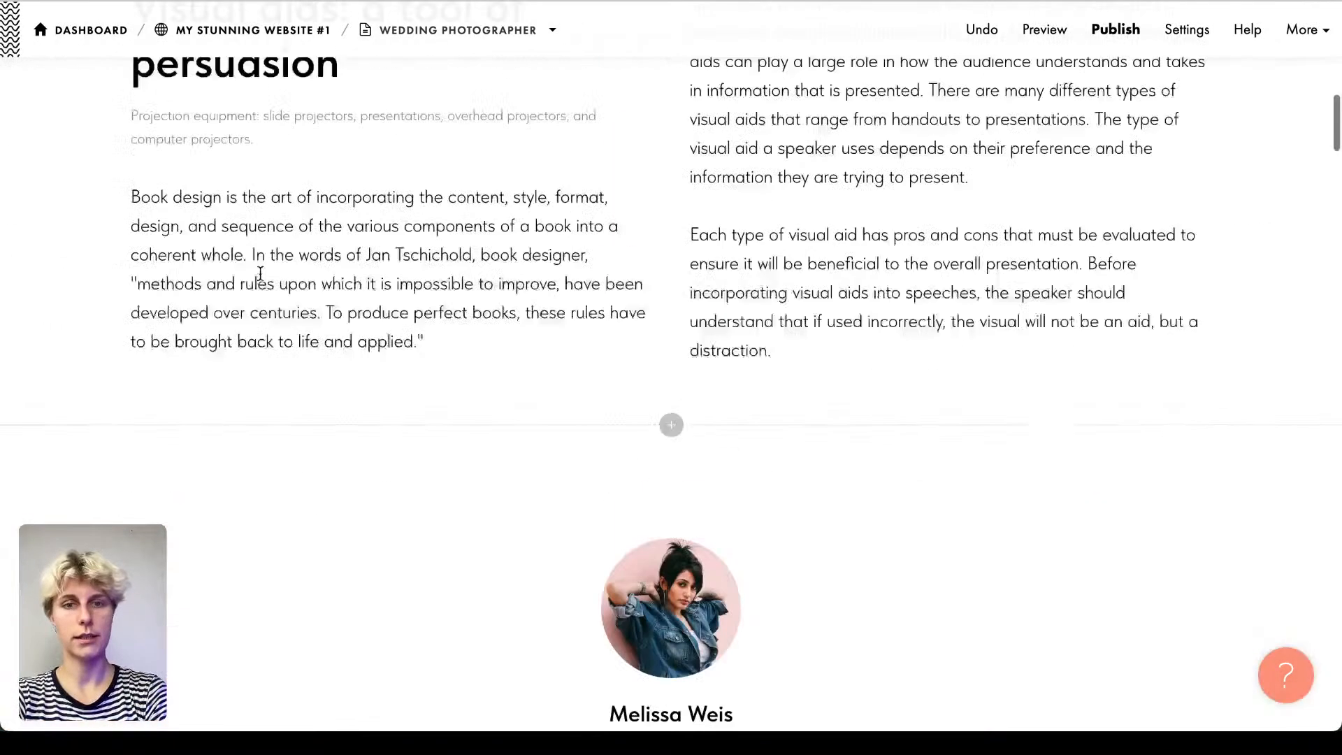
left_click(672, 429)
scroll(3, 429, "down", 8)
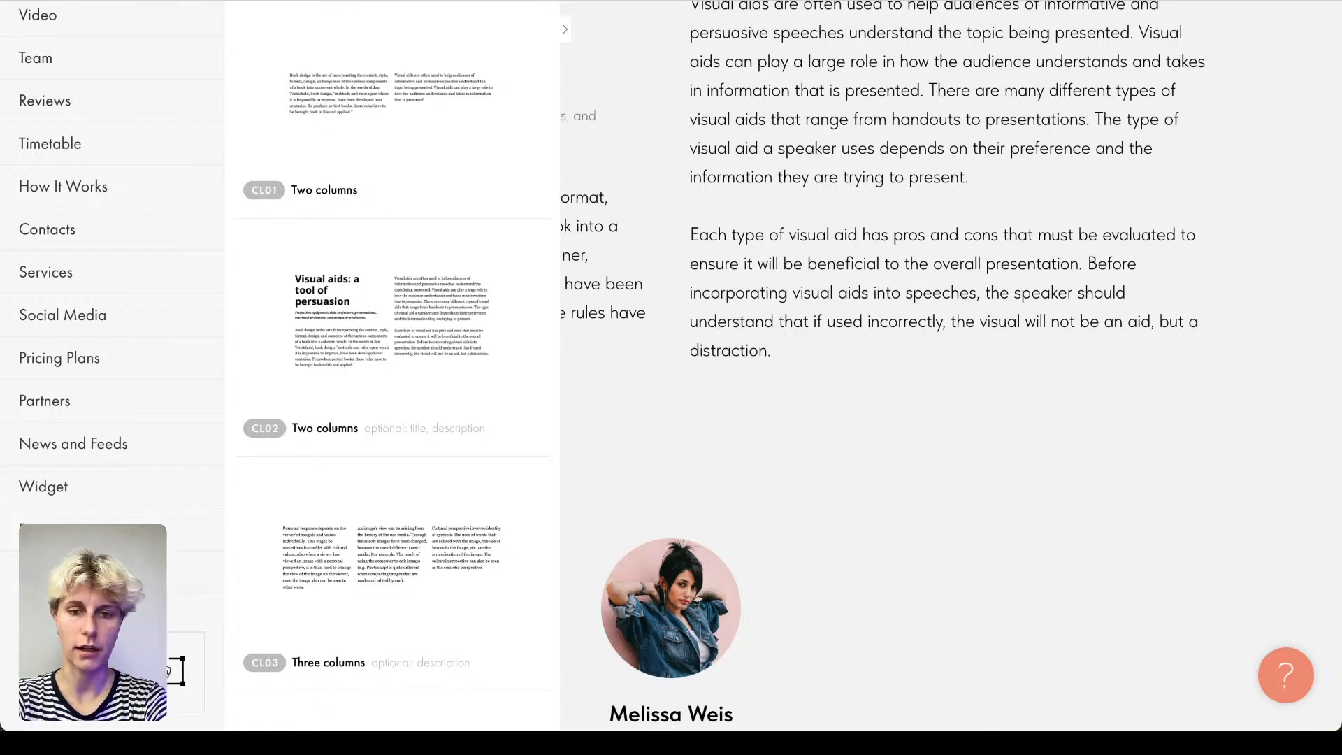
left_click(166, 670)
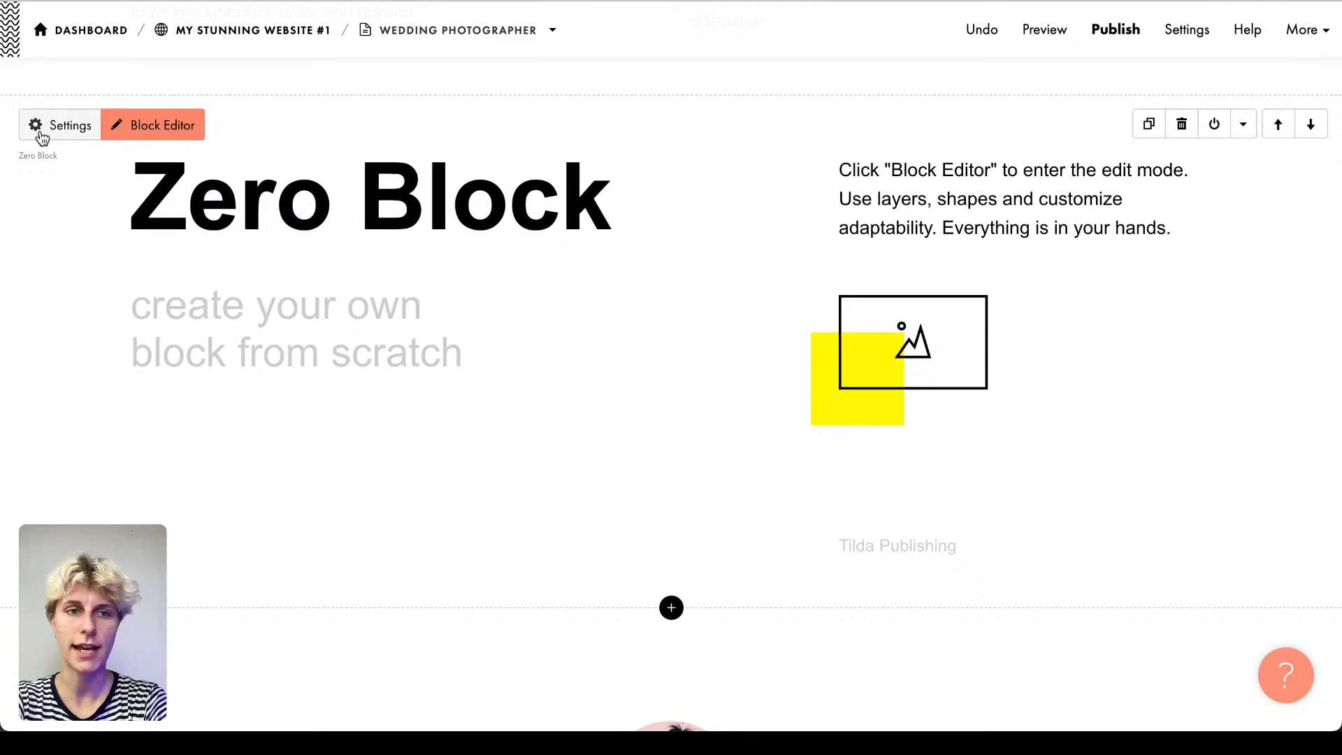
Step: Open the new Zero Block in the Block Editor and hide the artboard settings
left_click(178, 127)
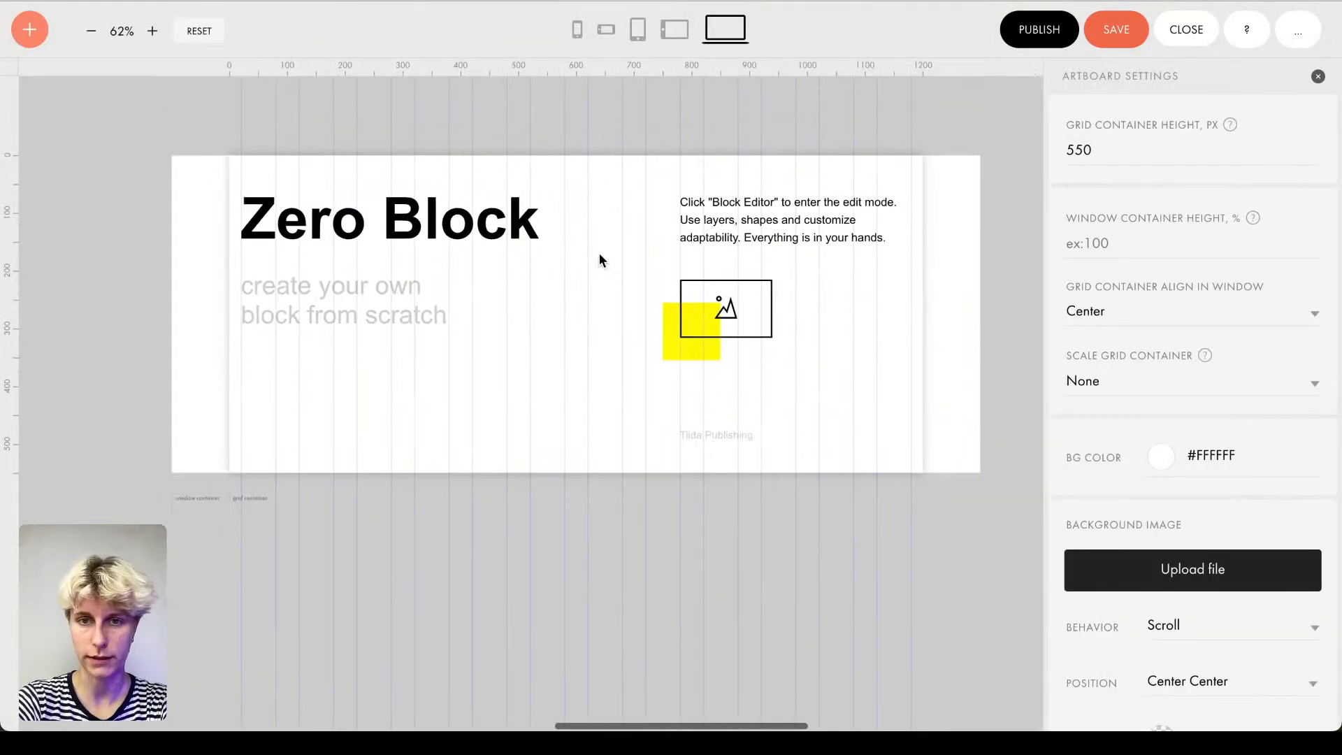
scroll(600, 255, "down", 5)
scroll(600, 256, "up", 8)
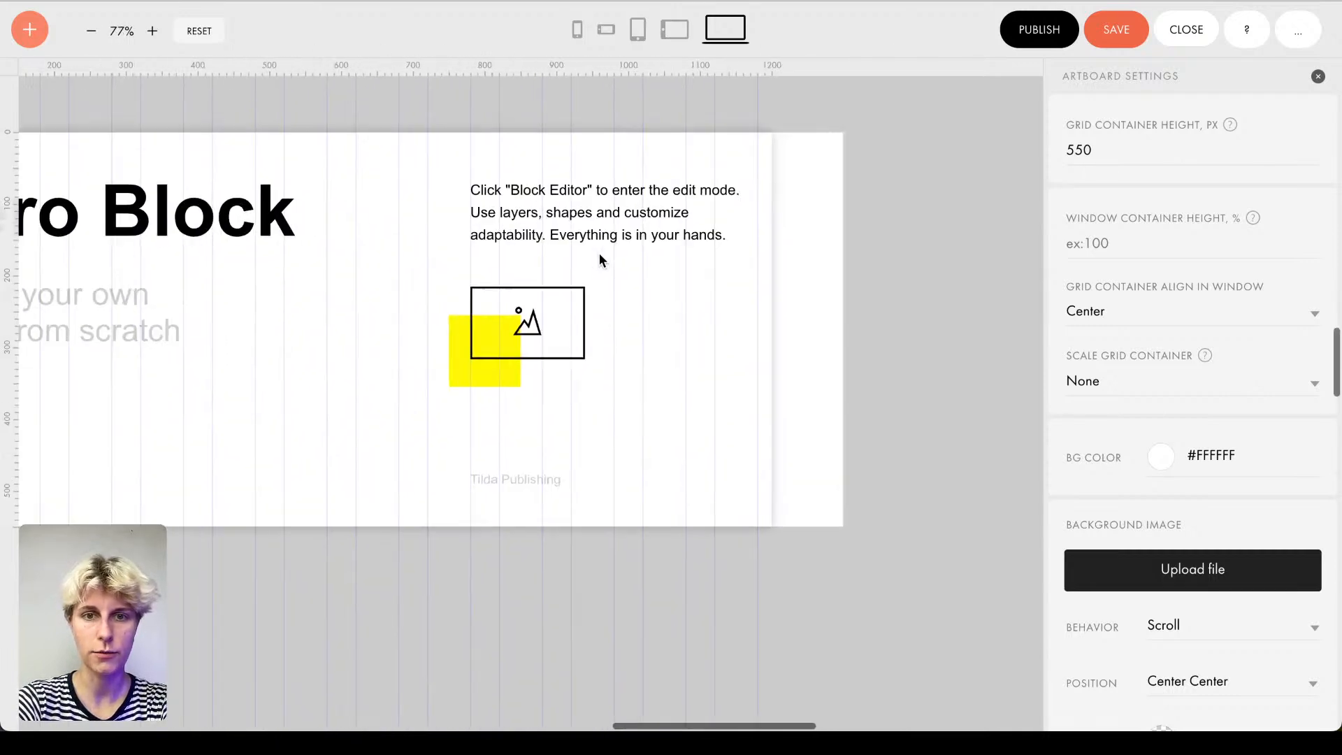
scroll(600, 255, "left", 4)
scroll(600, 255, "right", 2)
left_click(1318, 76)
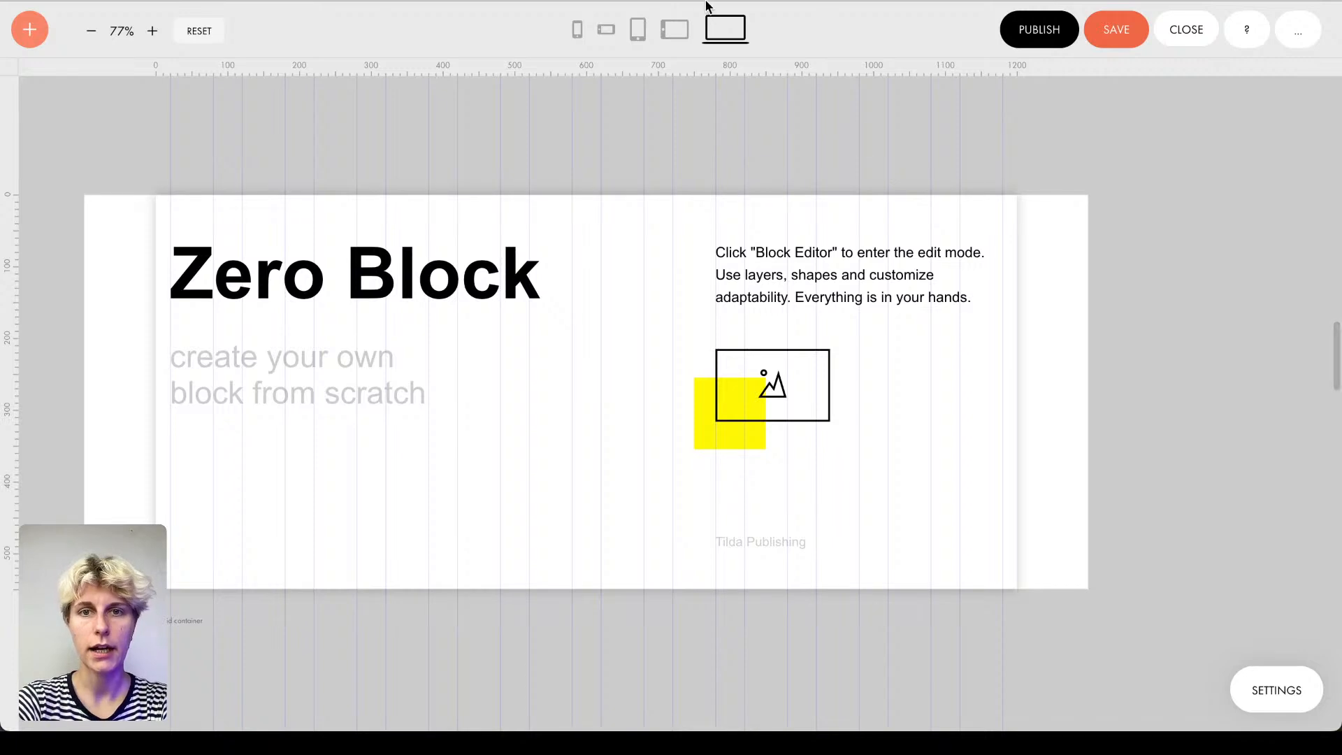
Step: Check the Zero Block layout at the tablet and phone screen sizes and return to the desktop layout
left_click(675, 31)
left_click(638, 30)
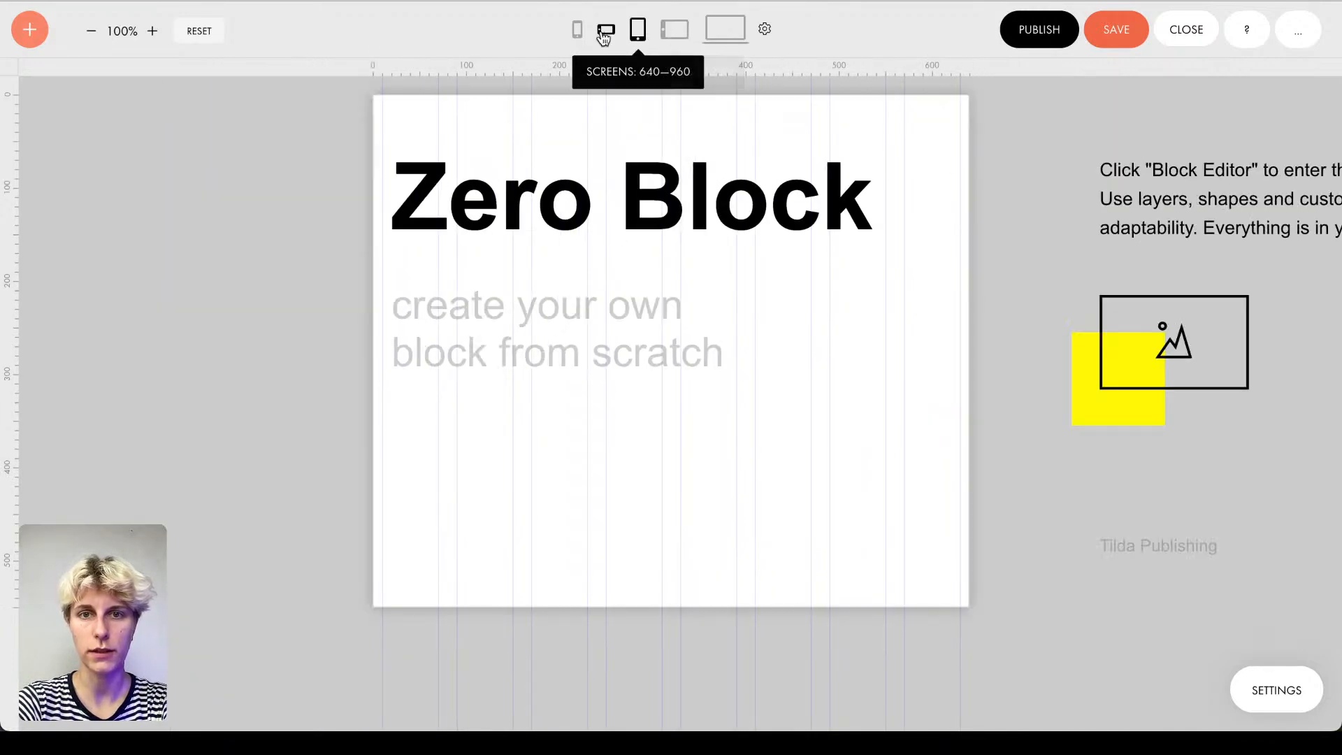
left_click(606, 30)
left_click(578, 30)
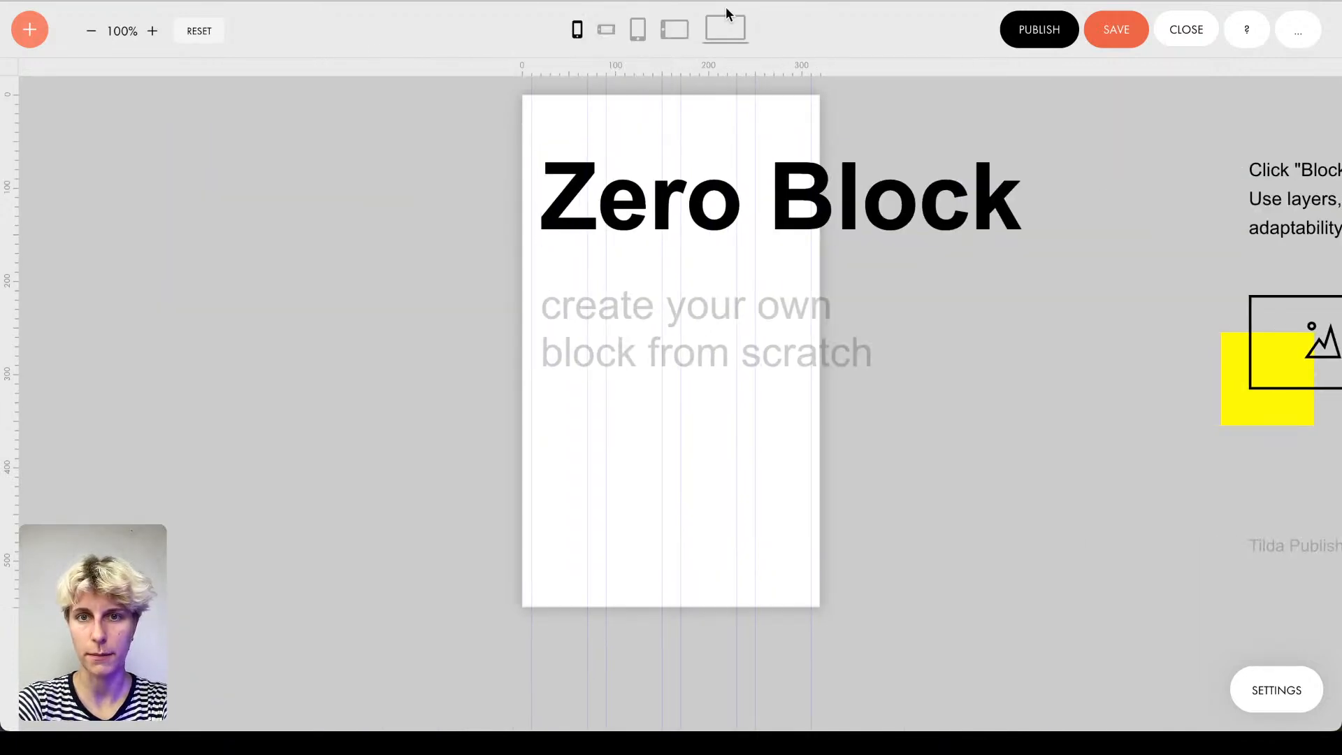
left_click(723, 32)
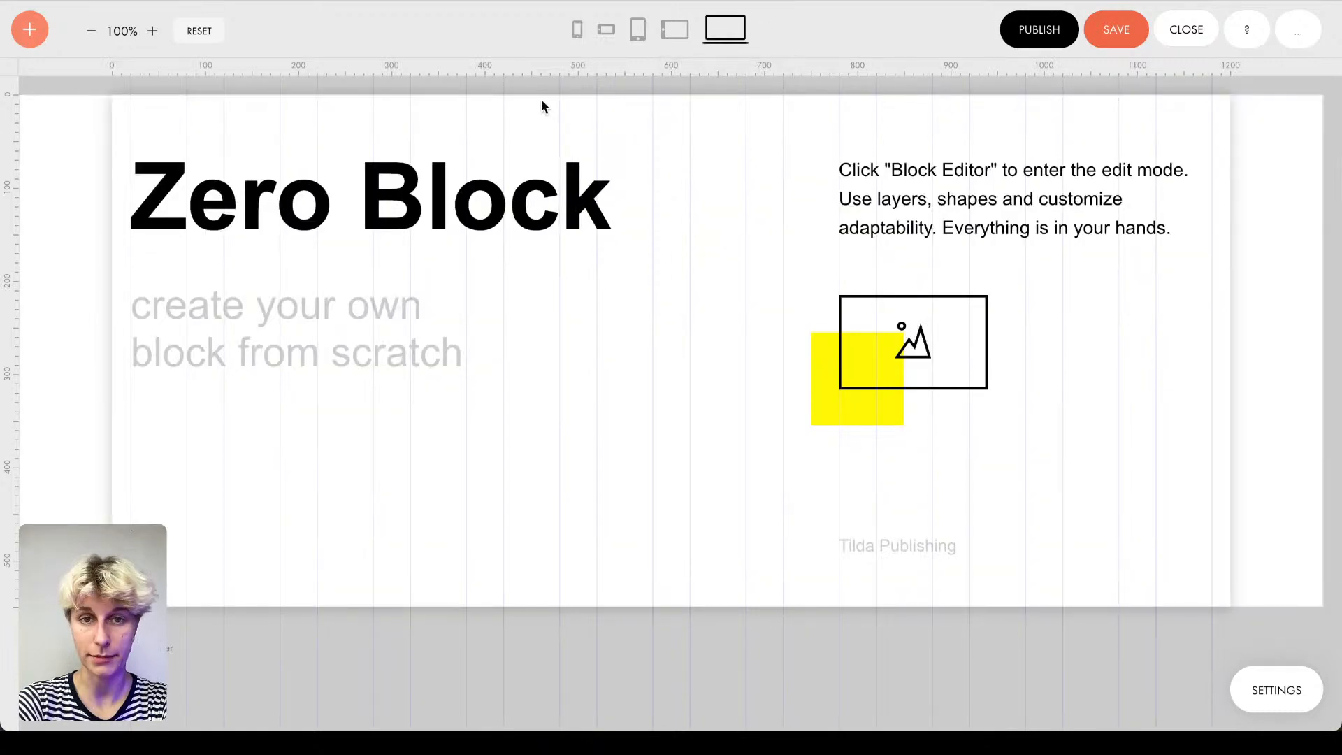
Step: Select the Zero Block's texts, yellow shape and image one after another to examine its elements
left_click(321, 181)
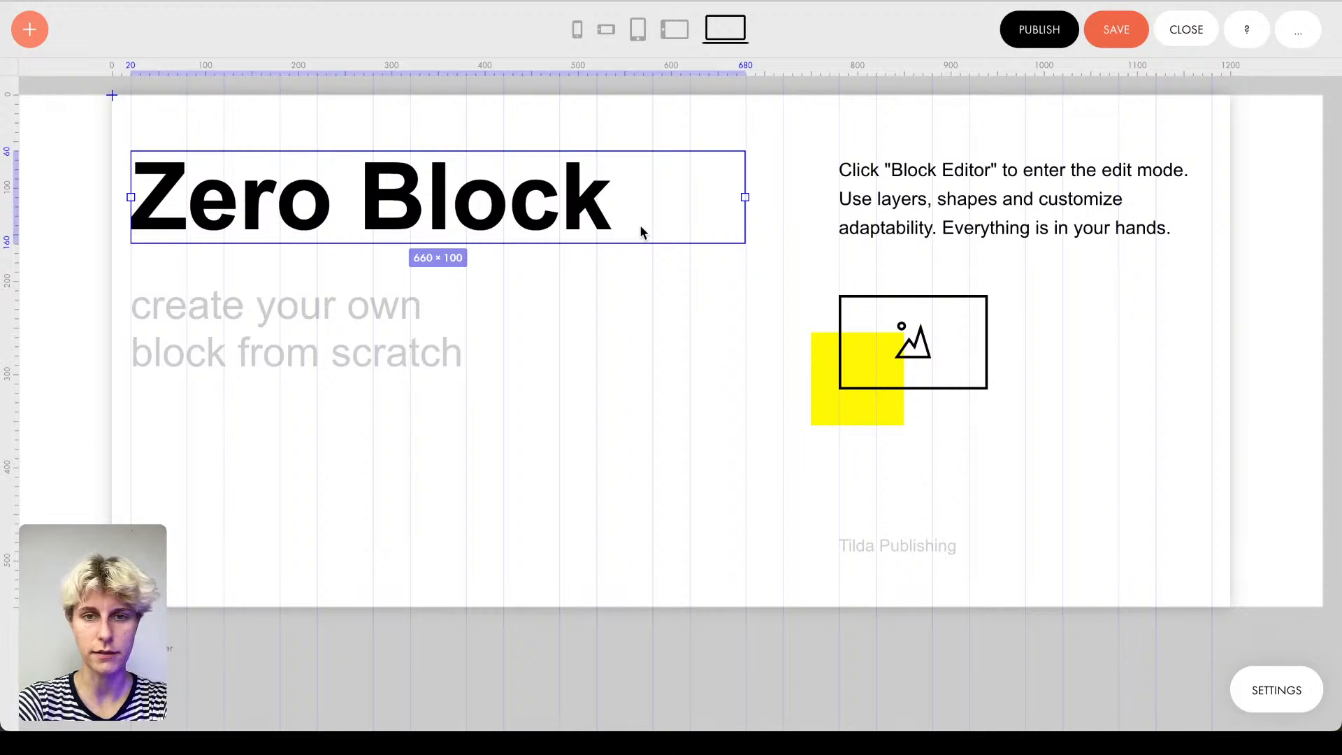
scroll(642, 232, "right", 2)
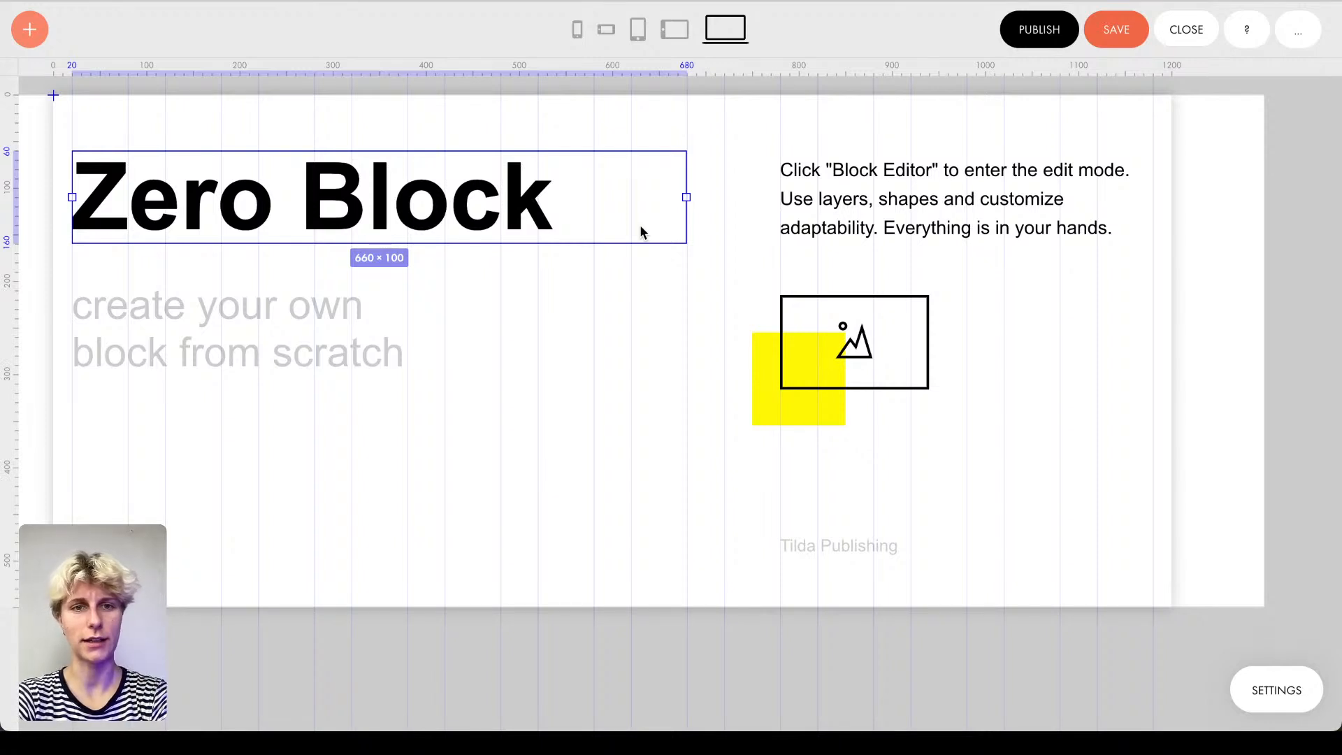
left_click(189, 323)
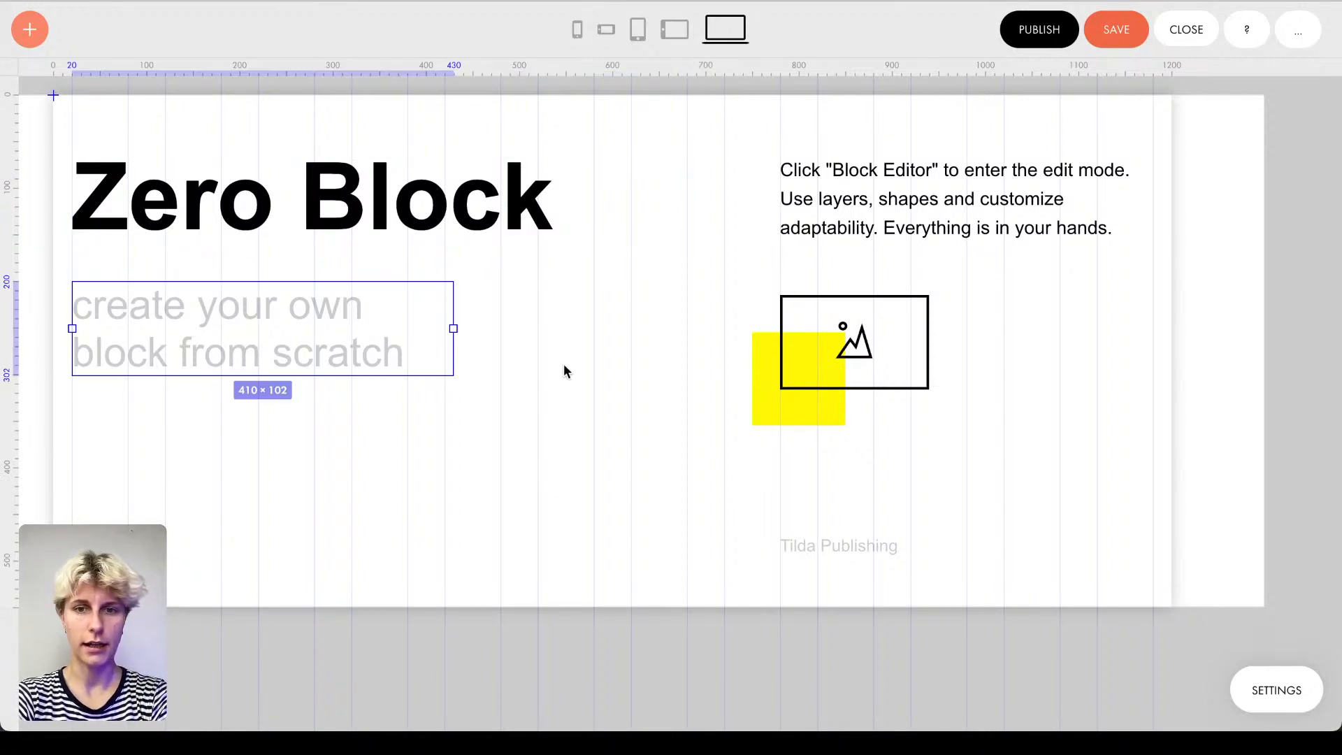
left_click(767, 375)
left_click(884, 330)
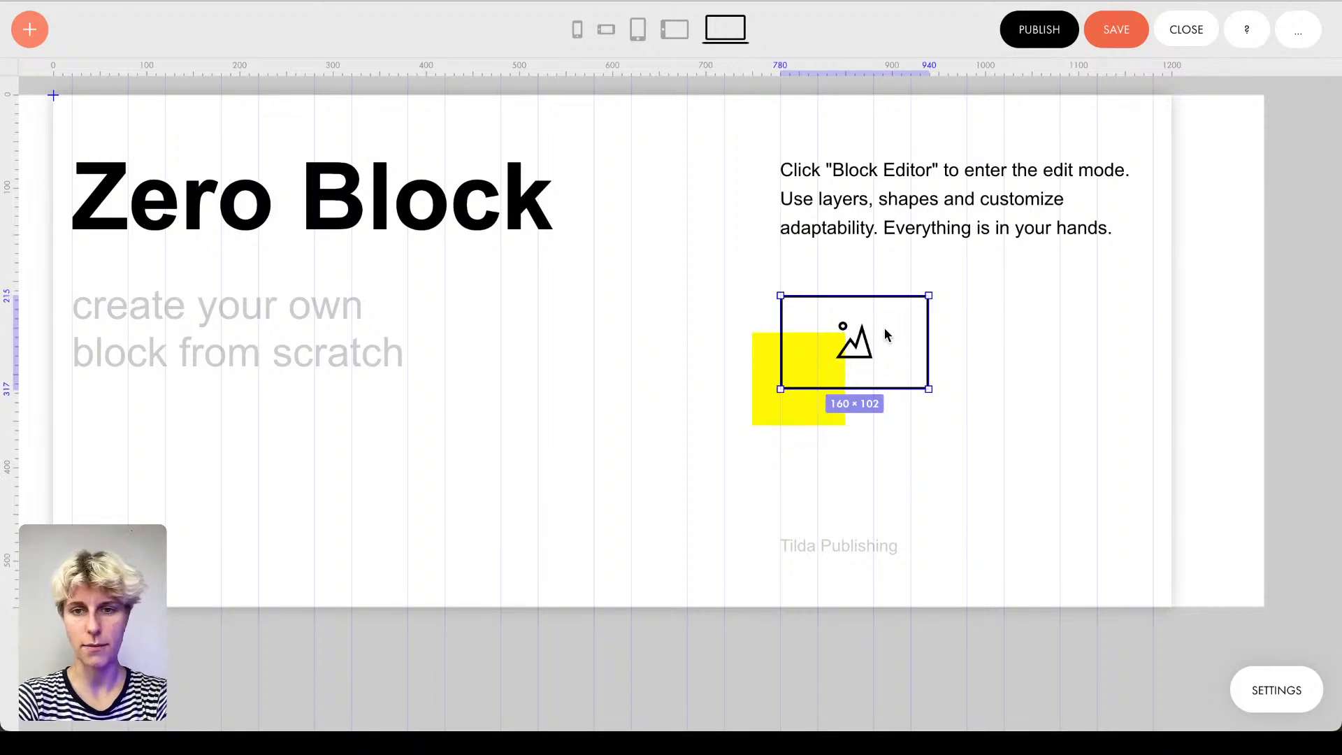
left_click(951, 225)
left_click(833, 554)
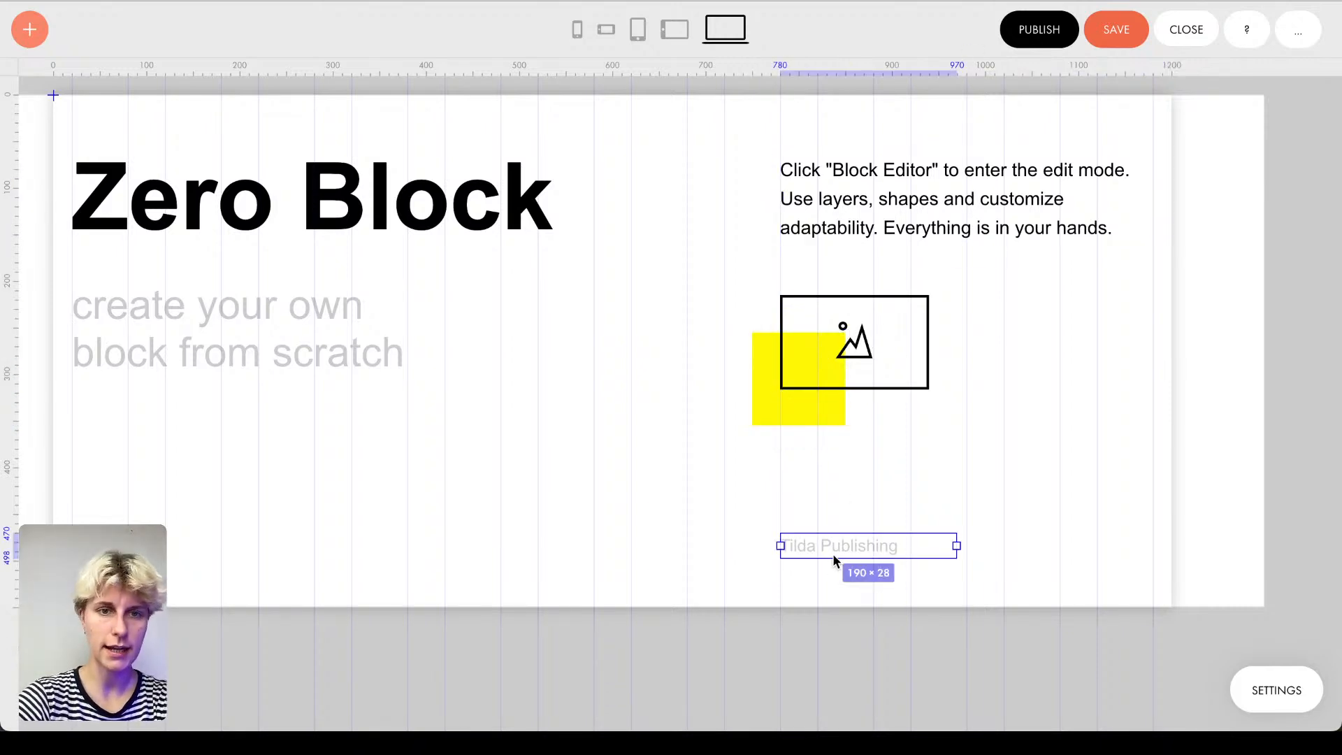
Step: Move the "Zero Block" title to about x 0, y 347 and the "create your own block from scratch" text to about x 480, y 131
left_click_drag(250, 210, 233, 478)
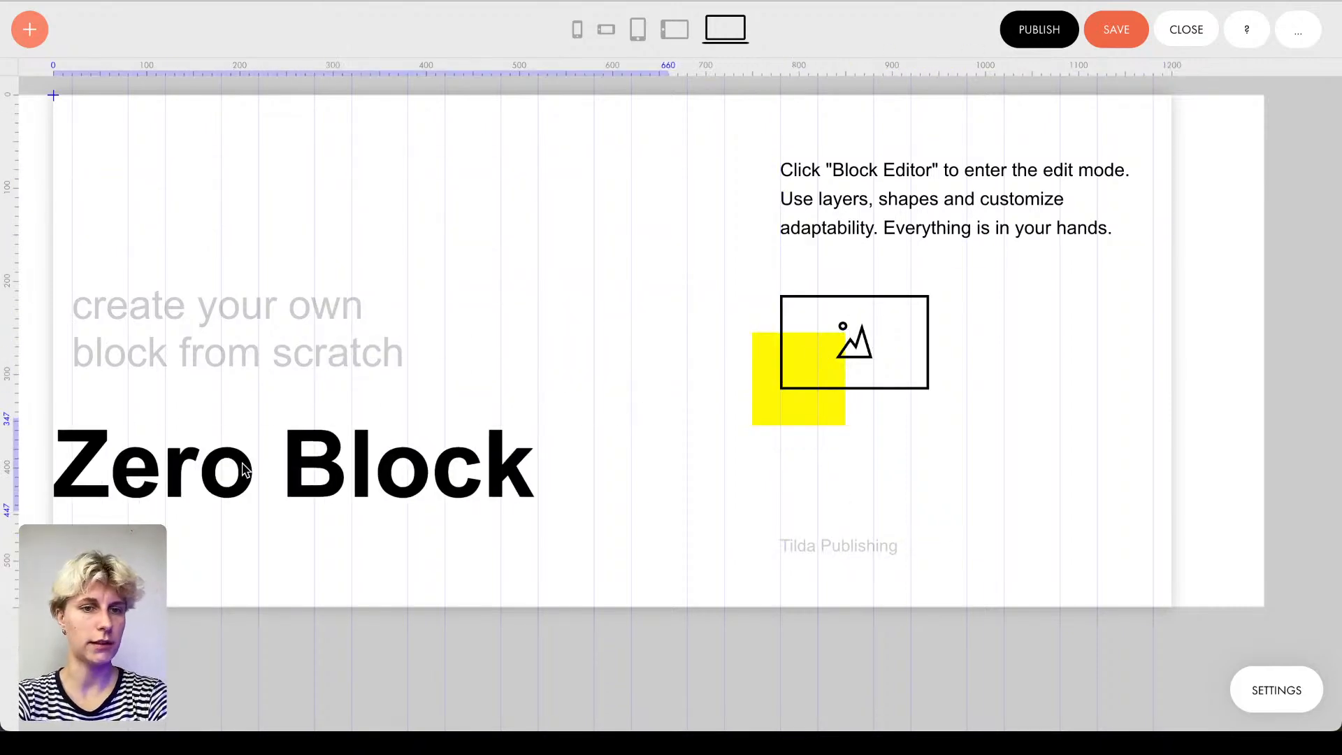
left_click_drag(260, 356, 688, 292)
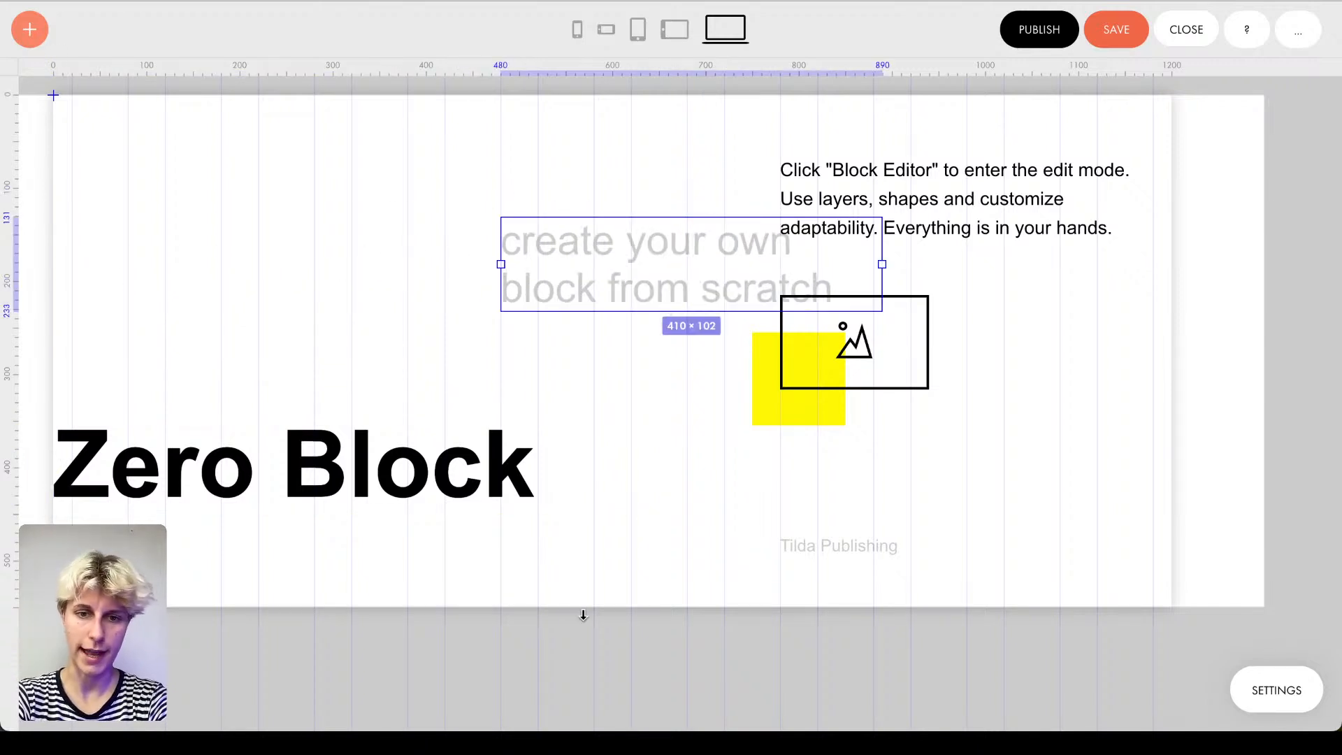
Step: Try a shorter and a taller artboard height, and undo the resizing together with the earlier text moves
left_click_drag(584, 615, 635, 534)
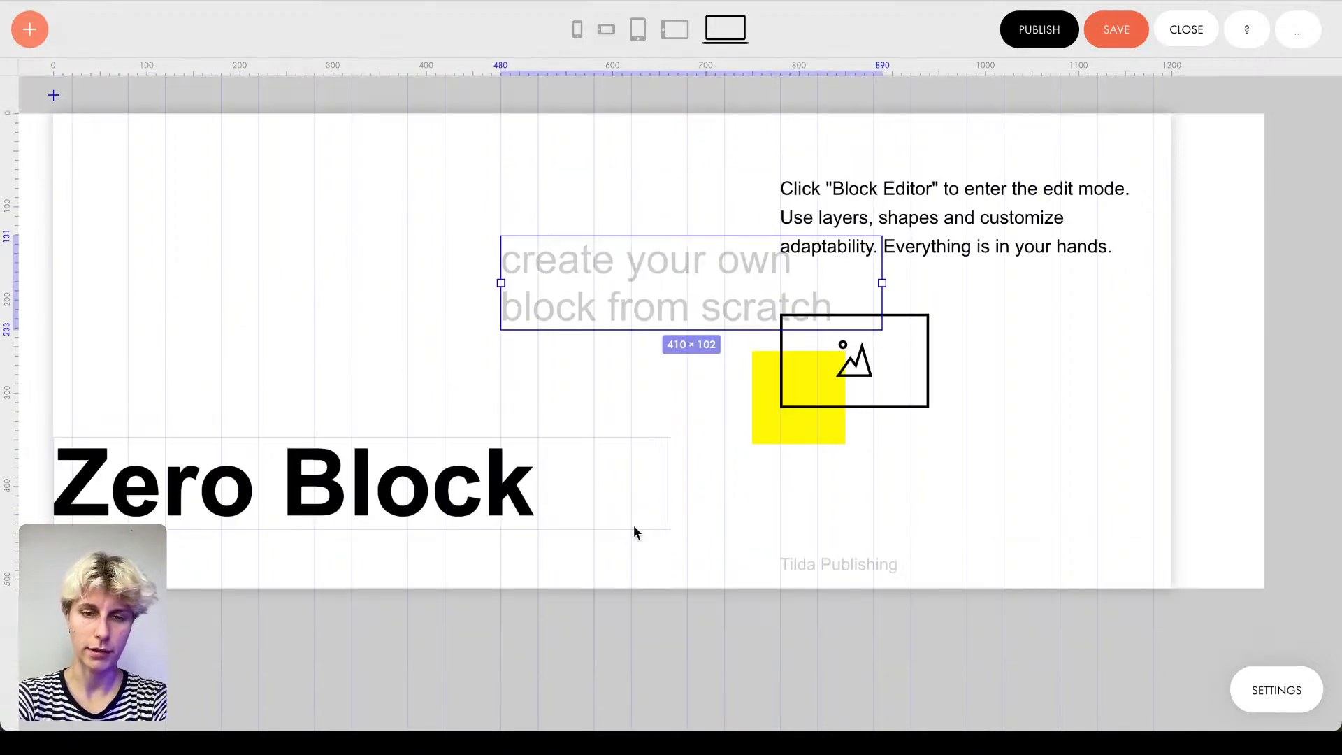
left_click_drag(629, 594, 636, 714)
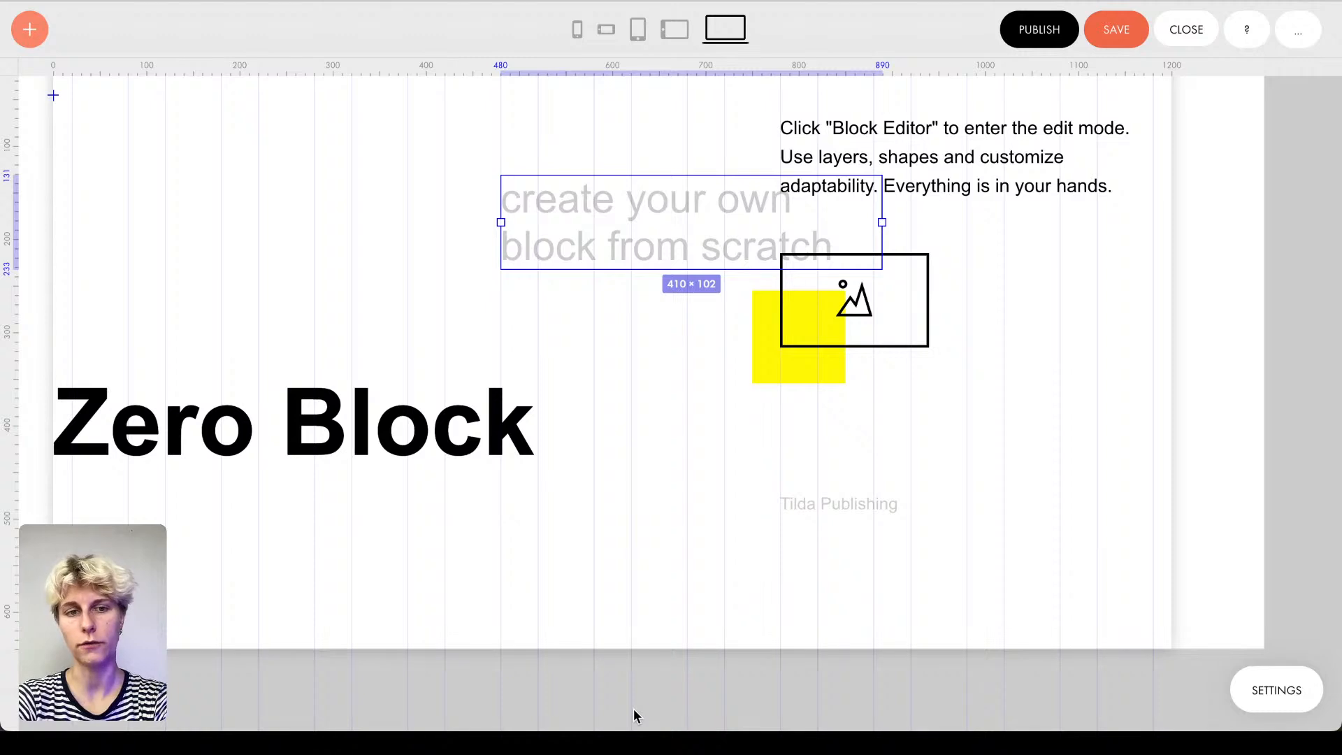
key("ctrl+z")
key("ctrl+z")
key("ctrl+z")
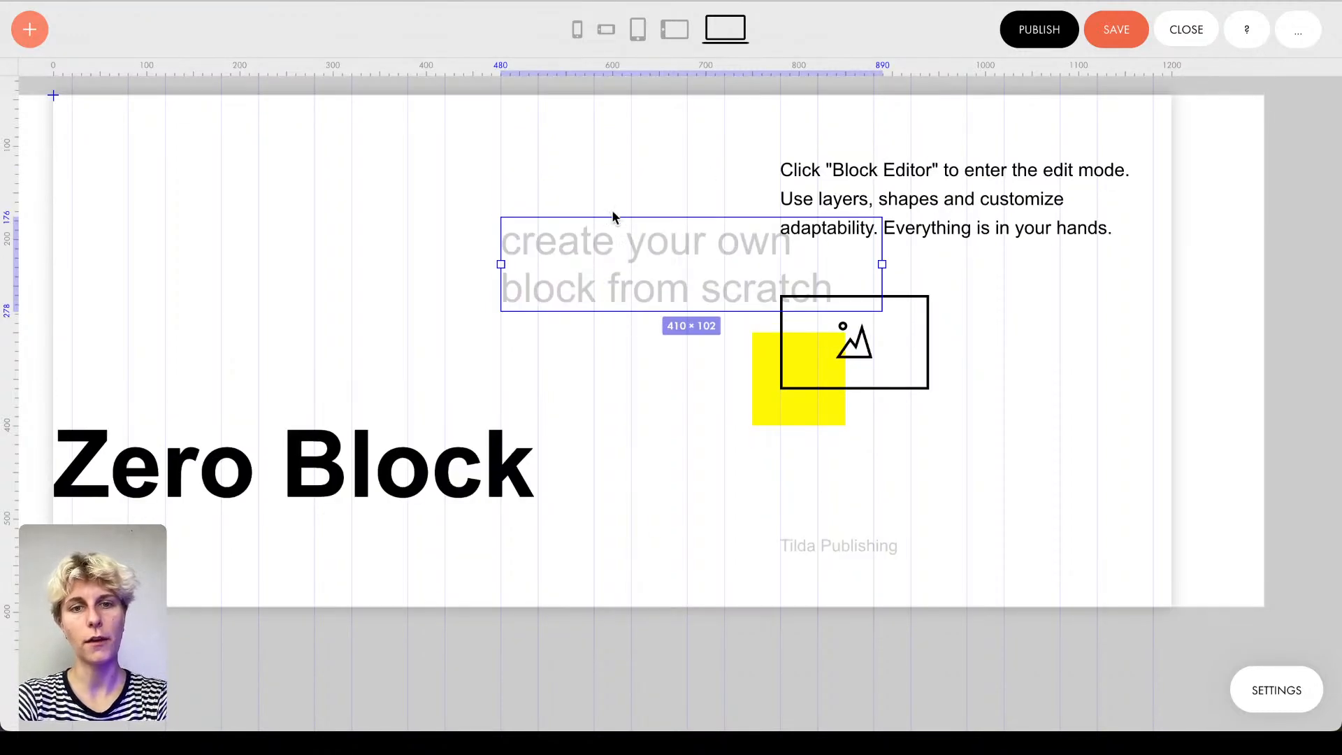
key("ctrl+z")
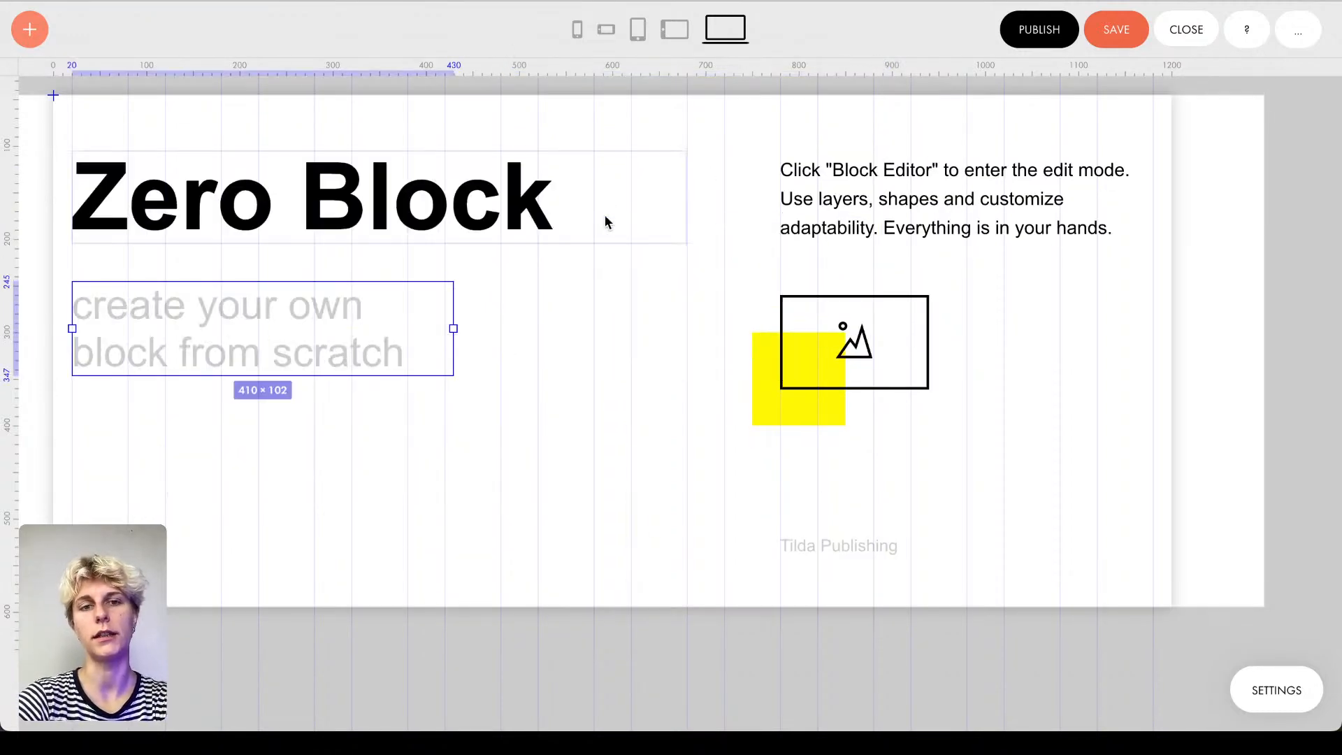
Step: Delete all of the default texts, the yellow shape and the image from the Zero Block artboard
left_click(348, 121)
left_click_drag(138, 98, 1059, 588)
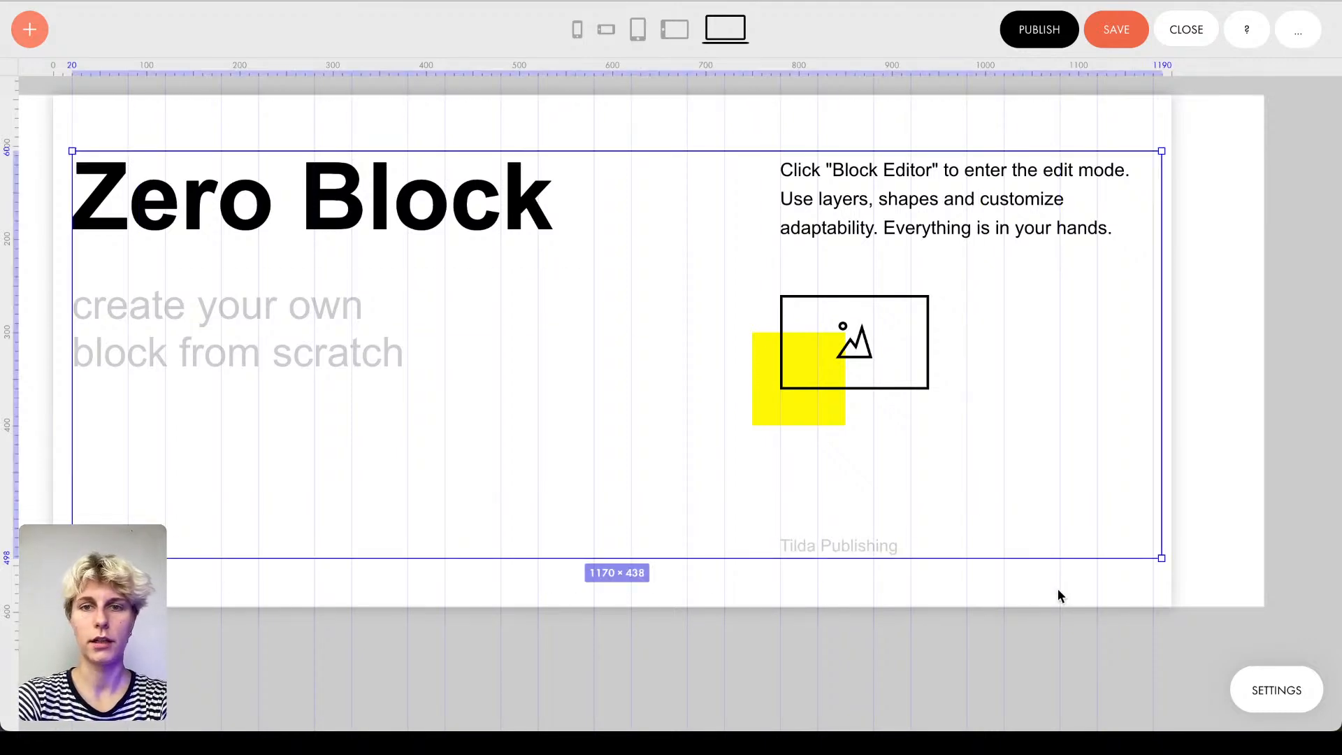
key("Delete")
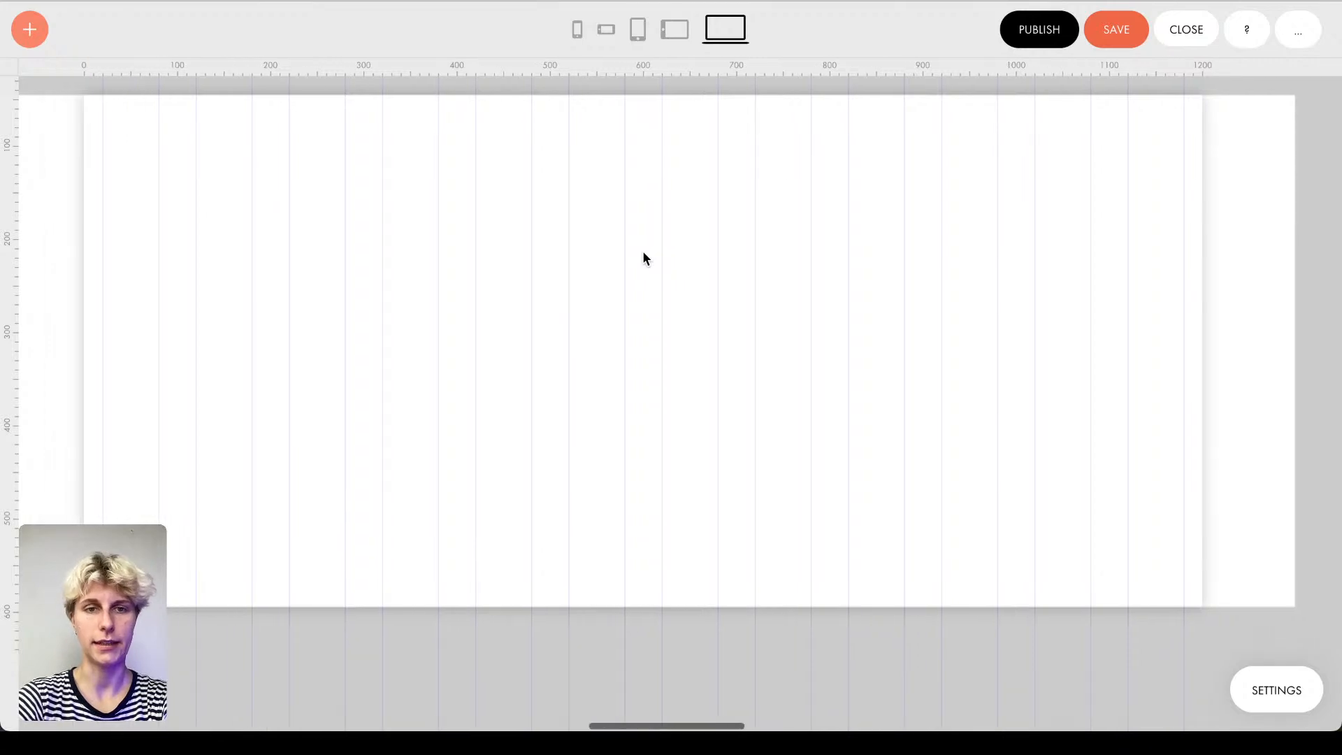
Step: Add a text element to the empty artboard and place it at about x 80, y 210
left_click(34, 32)
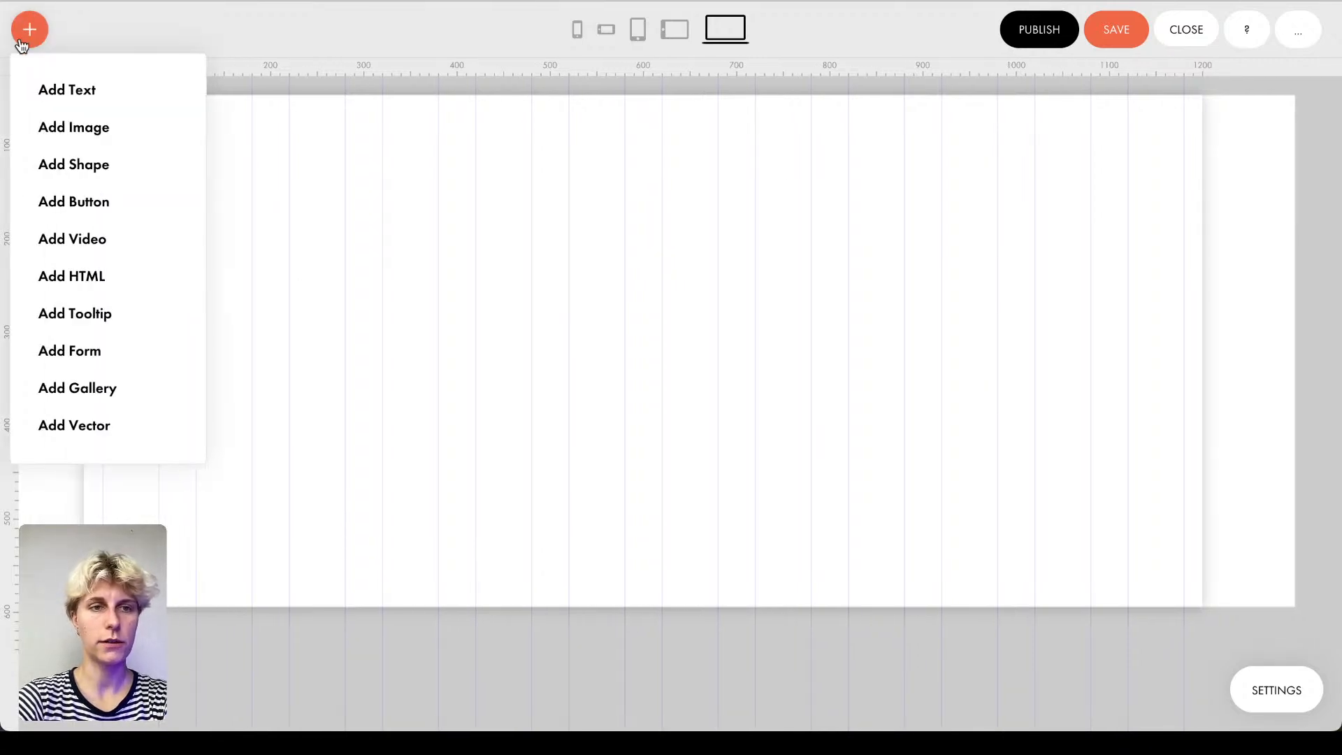
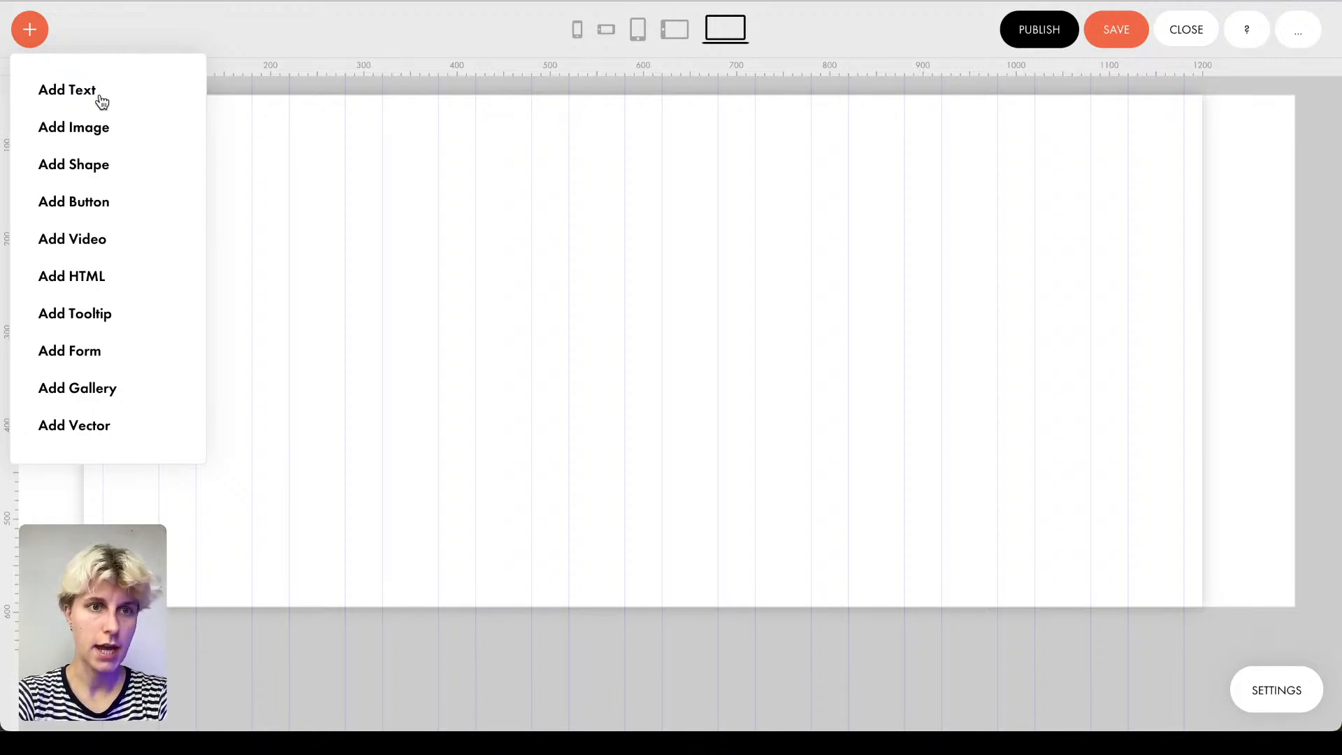
left_click(77, 87)
left_click_drag(312, 136, 408, 316)
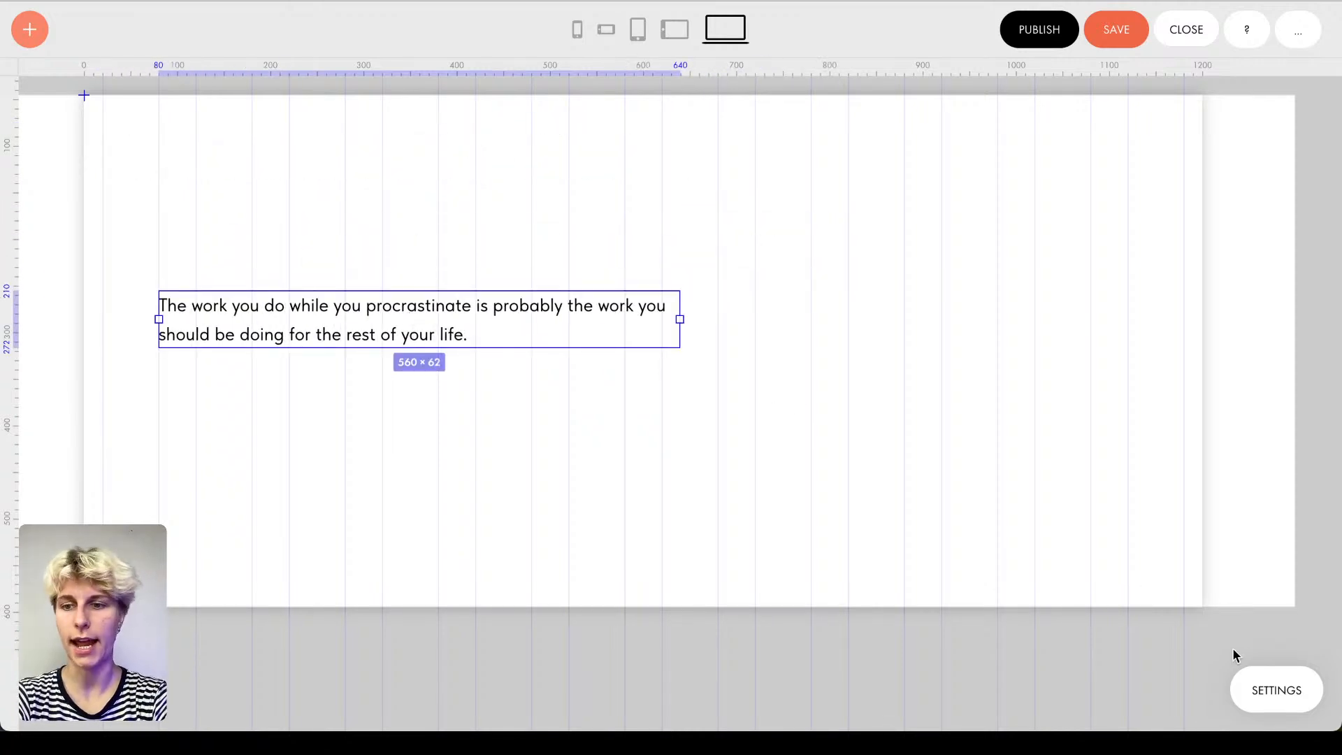
Step: Centre the text element horizontally and vertically on the artboard and centre-align its text
left_click(1295, 694)
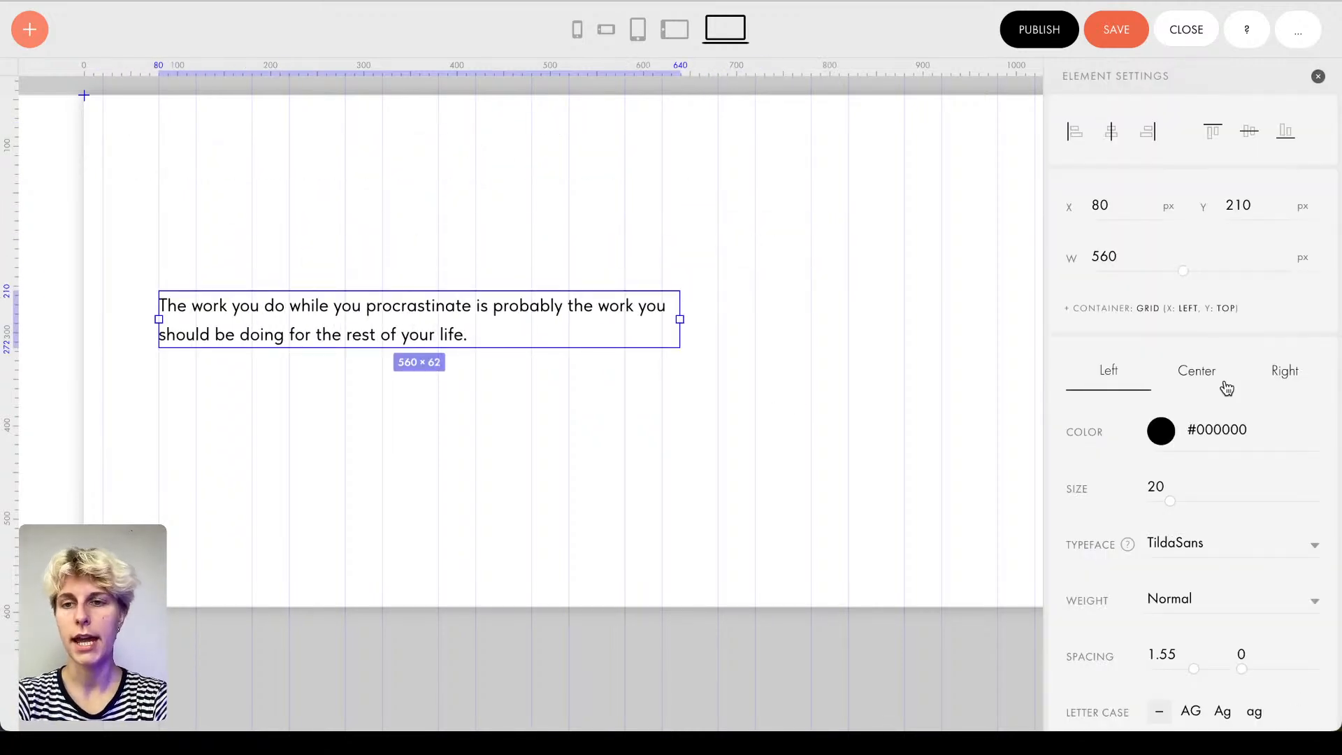
scroll(1222, 384, "down", 10)
scroll(1223, 379, "up", 9)
scroll(1223, 379, "up", 1)
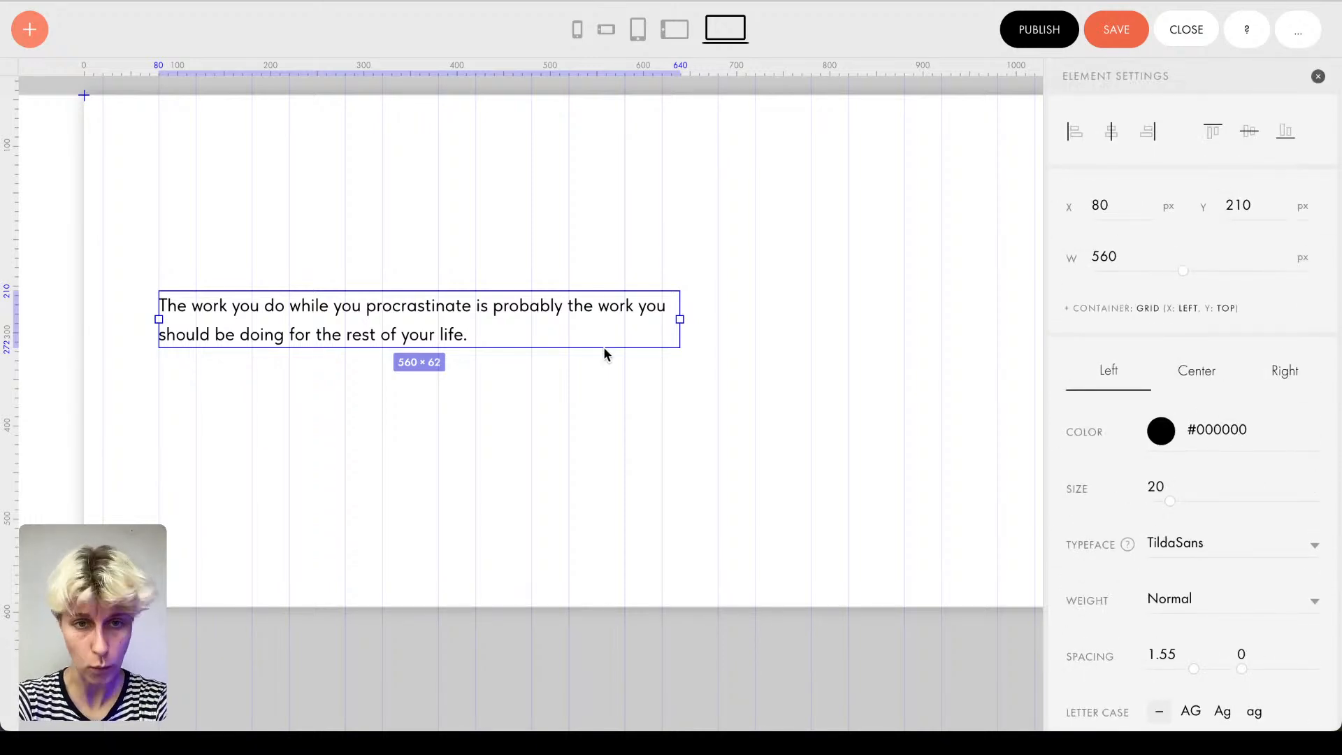
left_click(1111, 132)
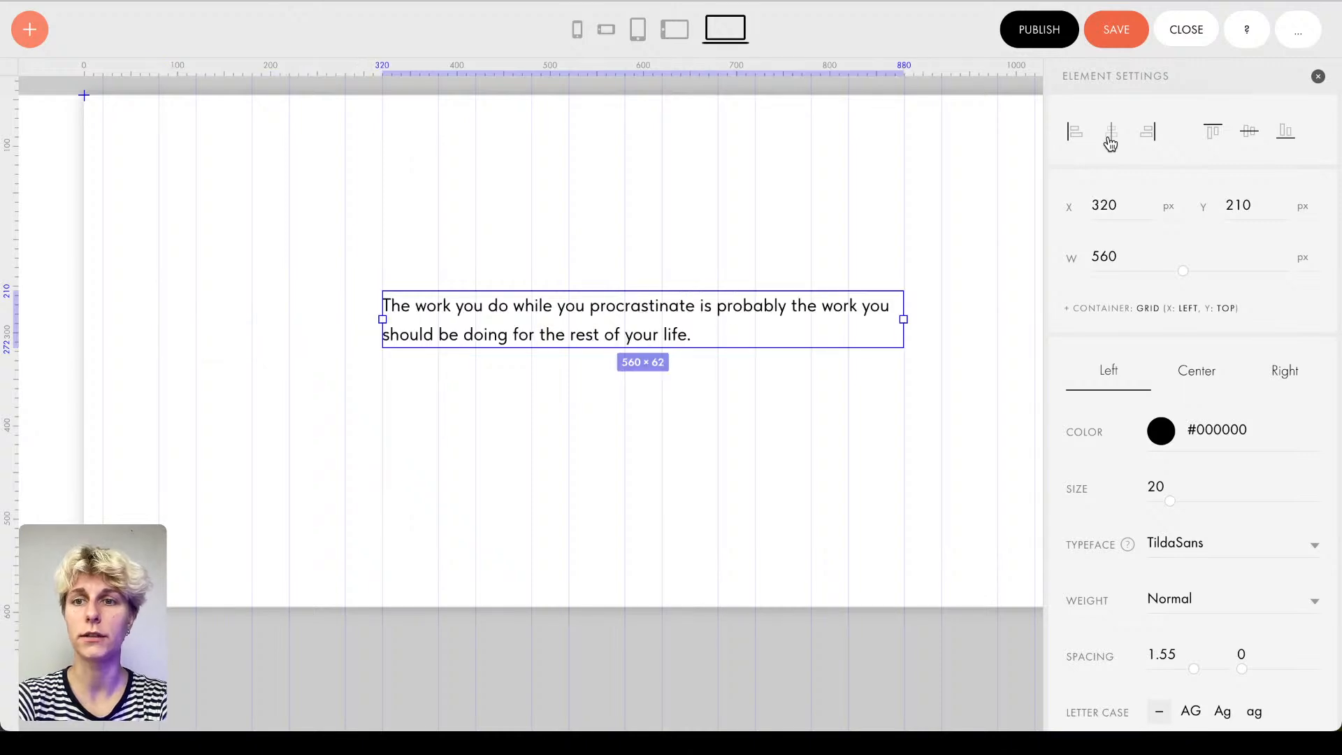
left_click(1239, 135)
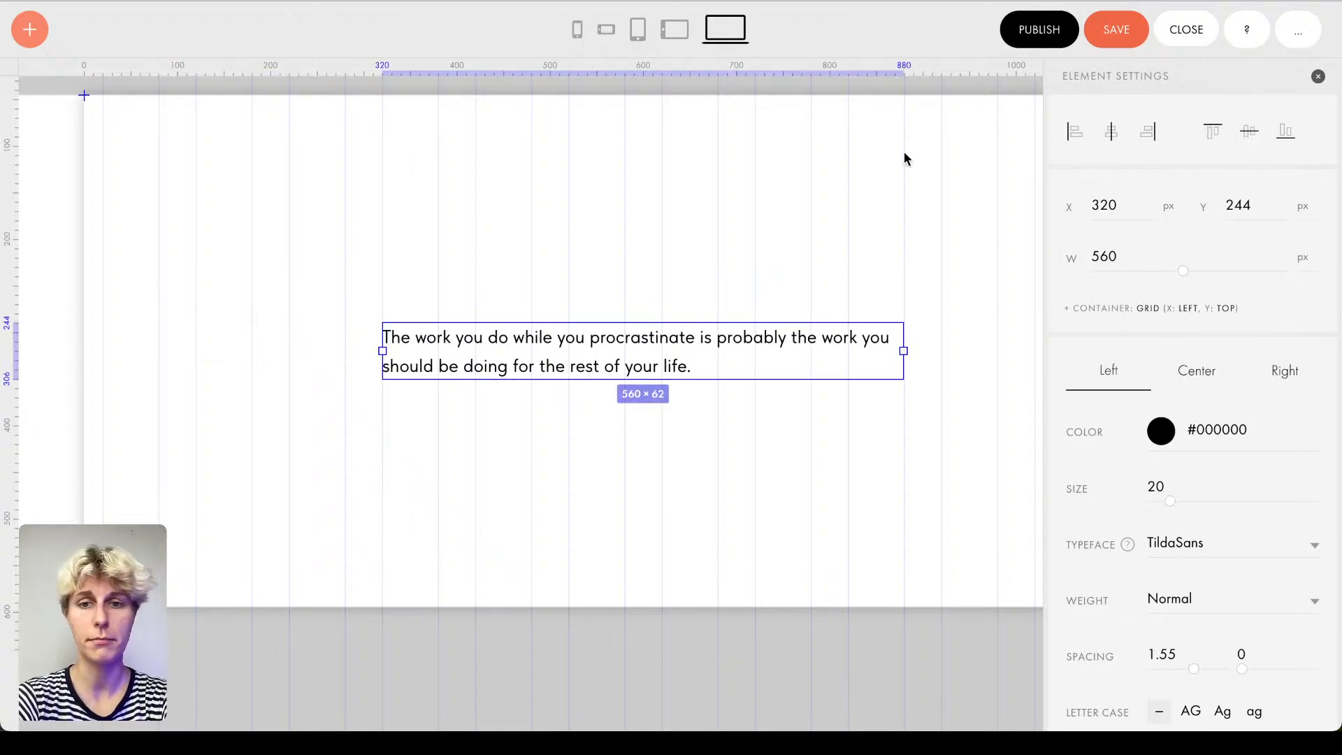
left_click(1186, 373)
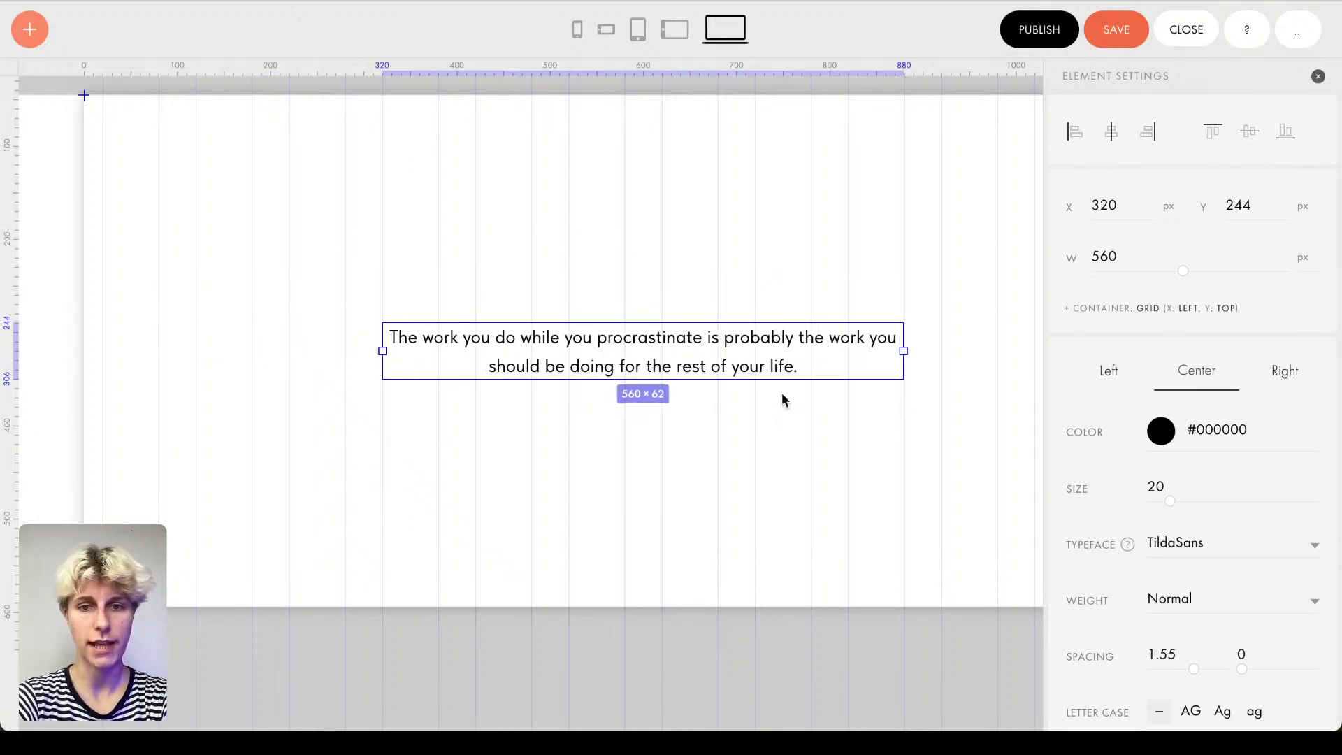
Step: Select the whole sentence in text editing mode to examine the formatting options, and return to the element's settings
double_click(629, 347)
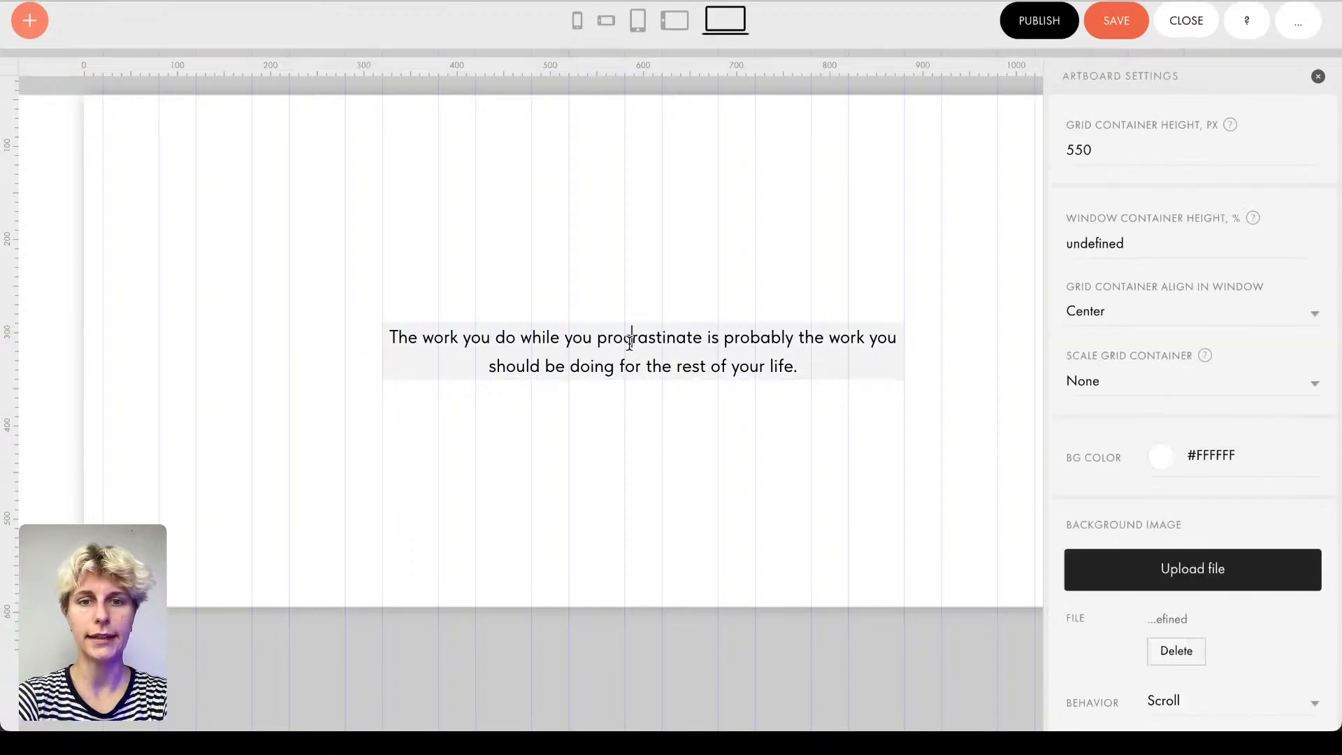
triple_click(630, 342)
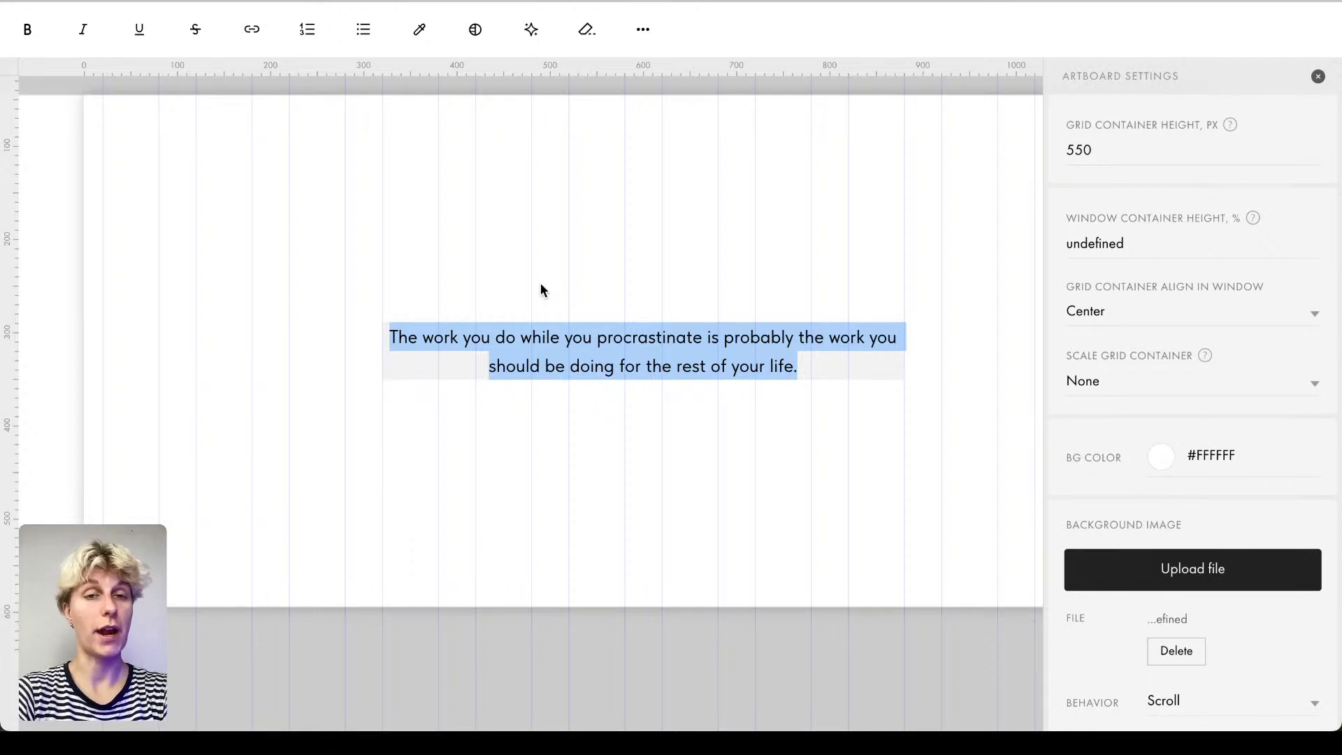
left_click(580, 428)
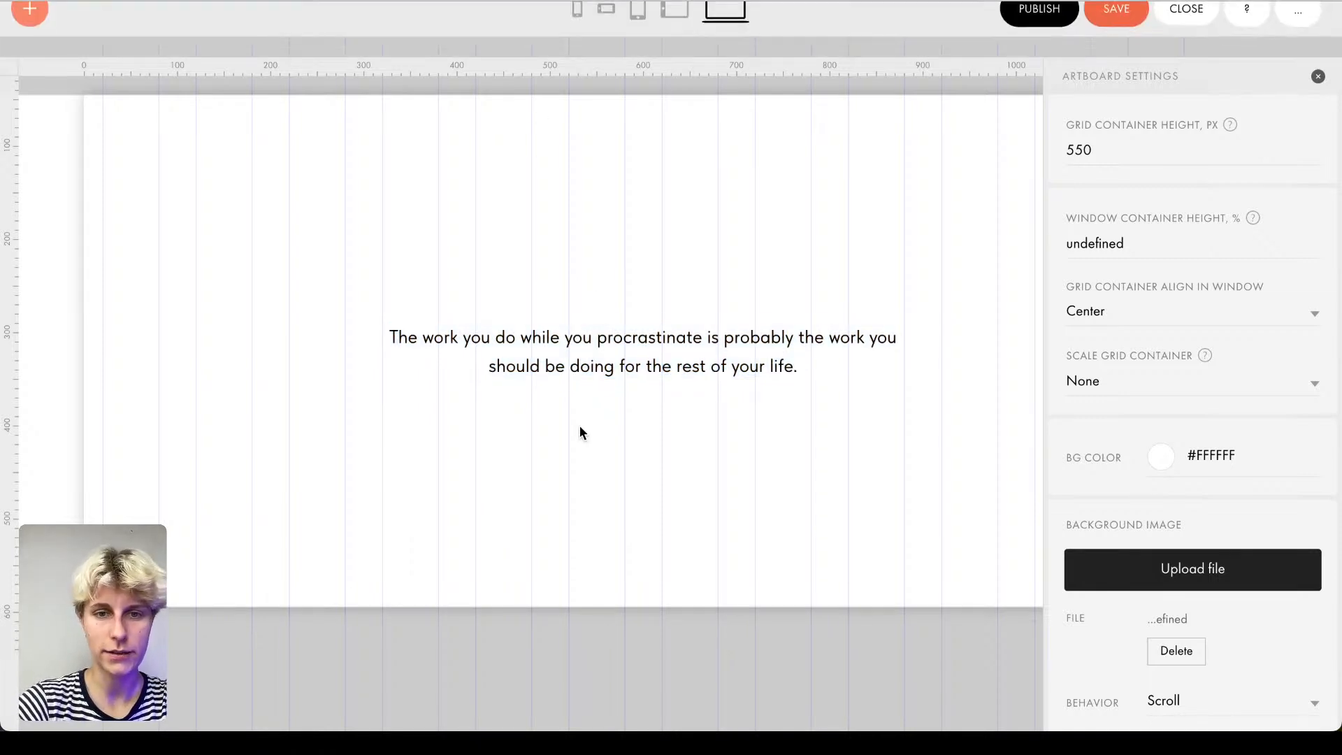
left_click(602, 372)
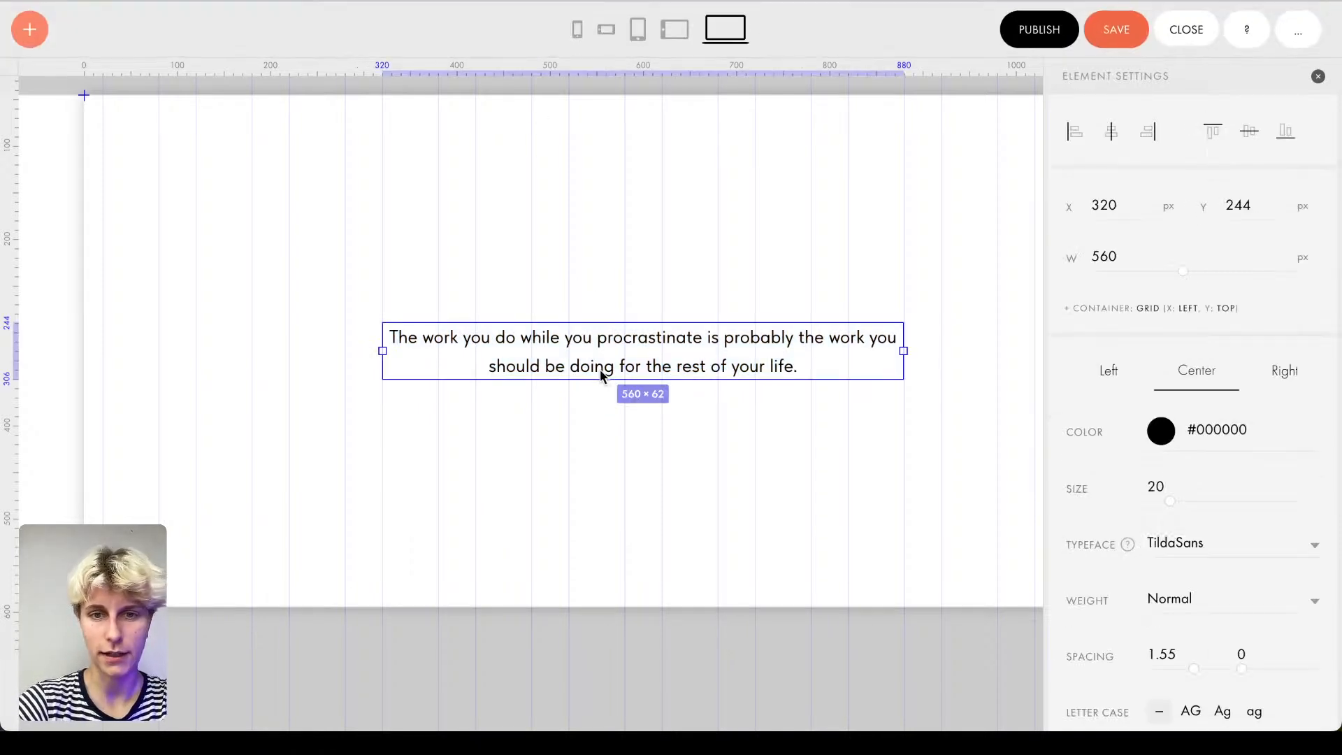
Step: Open the AI Assistant for the text element, review its agreement page and proceed to the website description
double_click(651, 369)
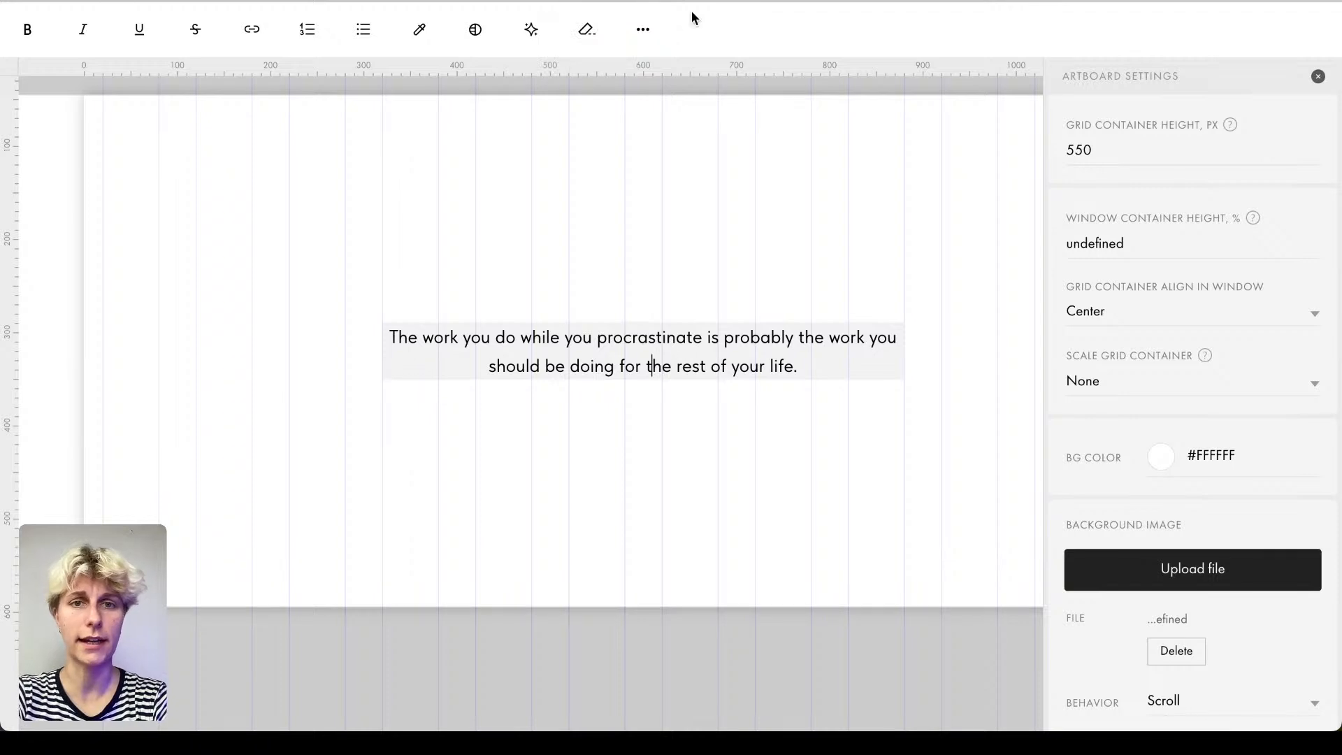
left_click(527, 40)
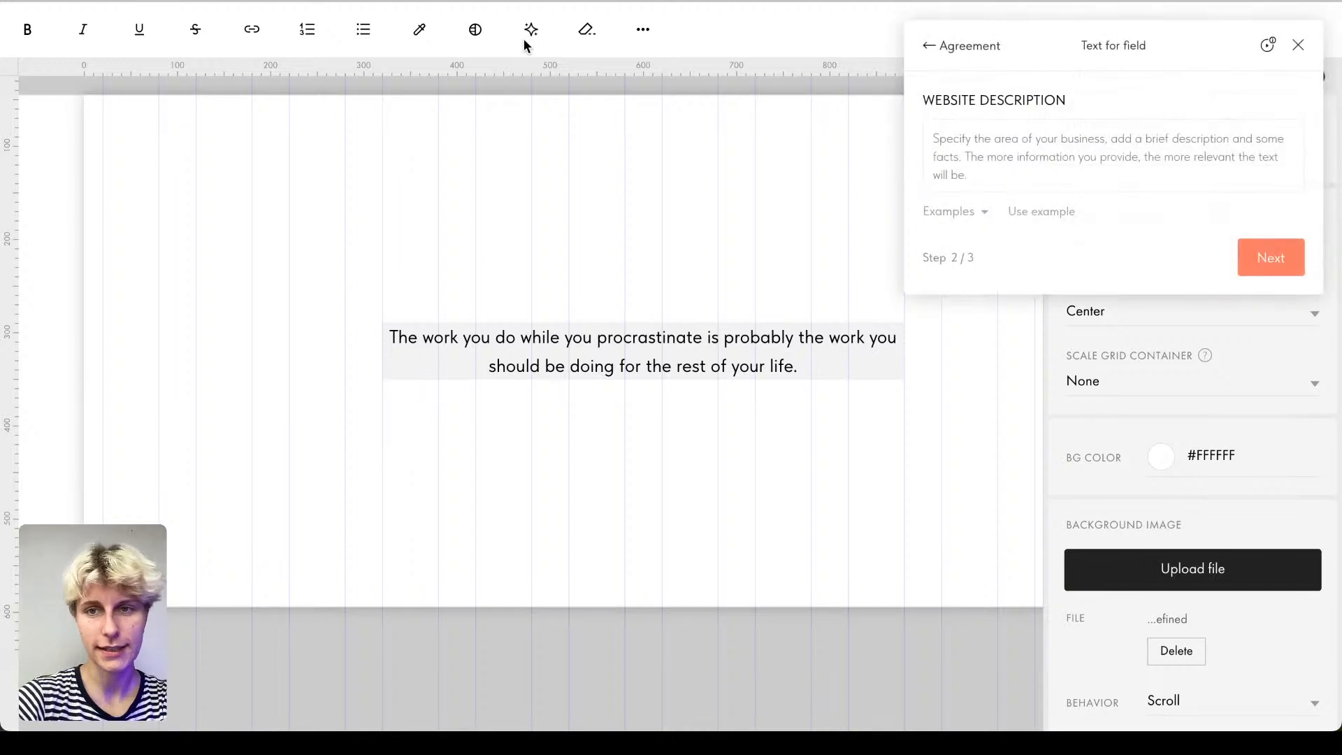
left_click(930, 44)
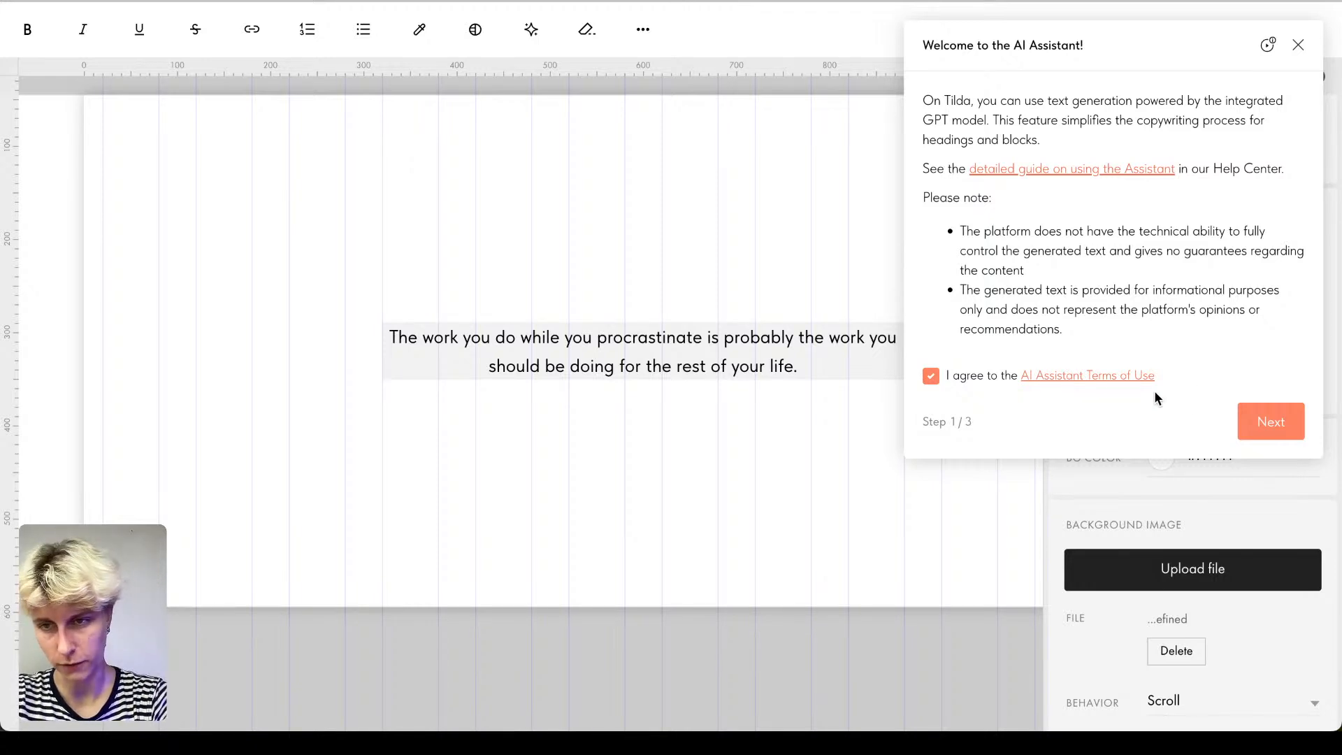
left_click(1270, 434)
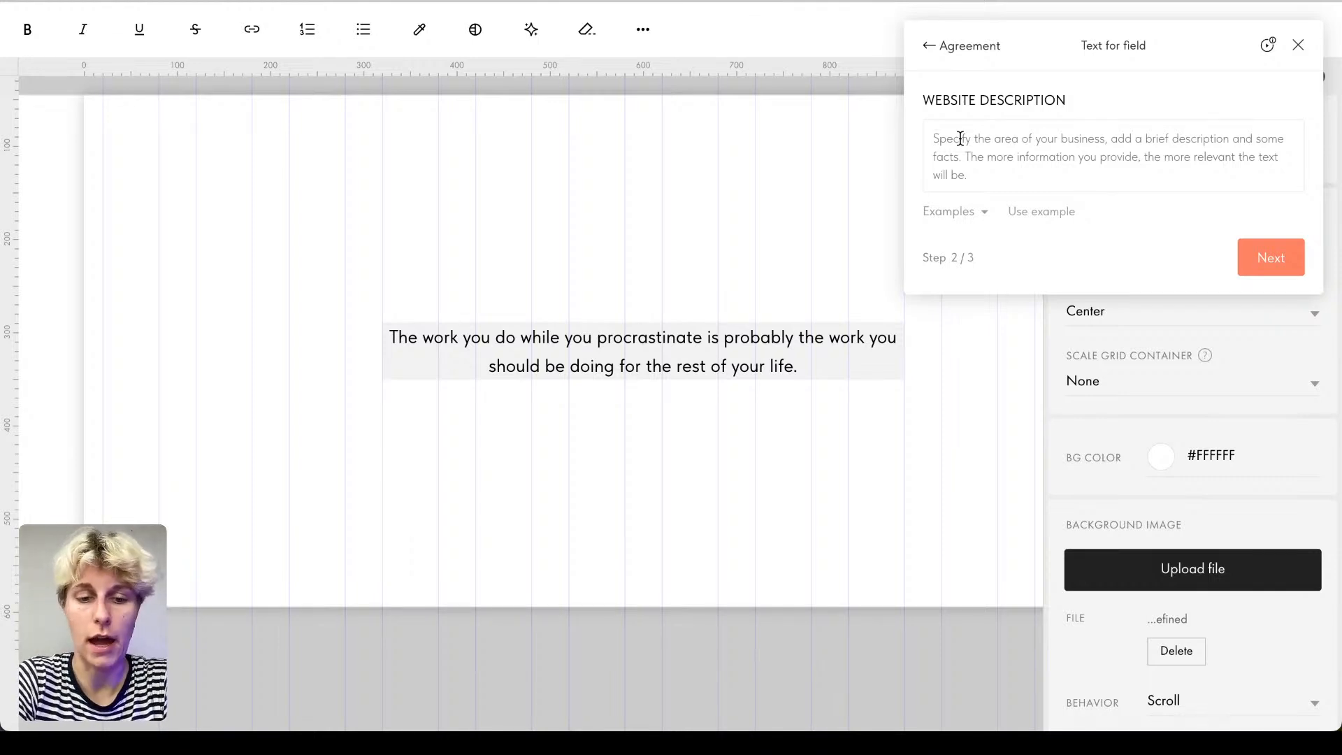
Step: Set the AI Assistant's website description to "Wedding photographer portfolio page" and continue to the prompt
type("Wedding p")
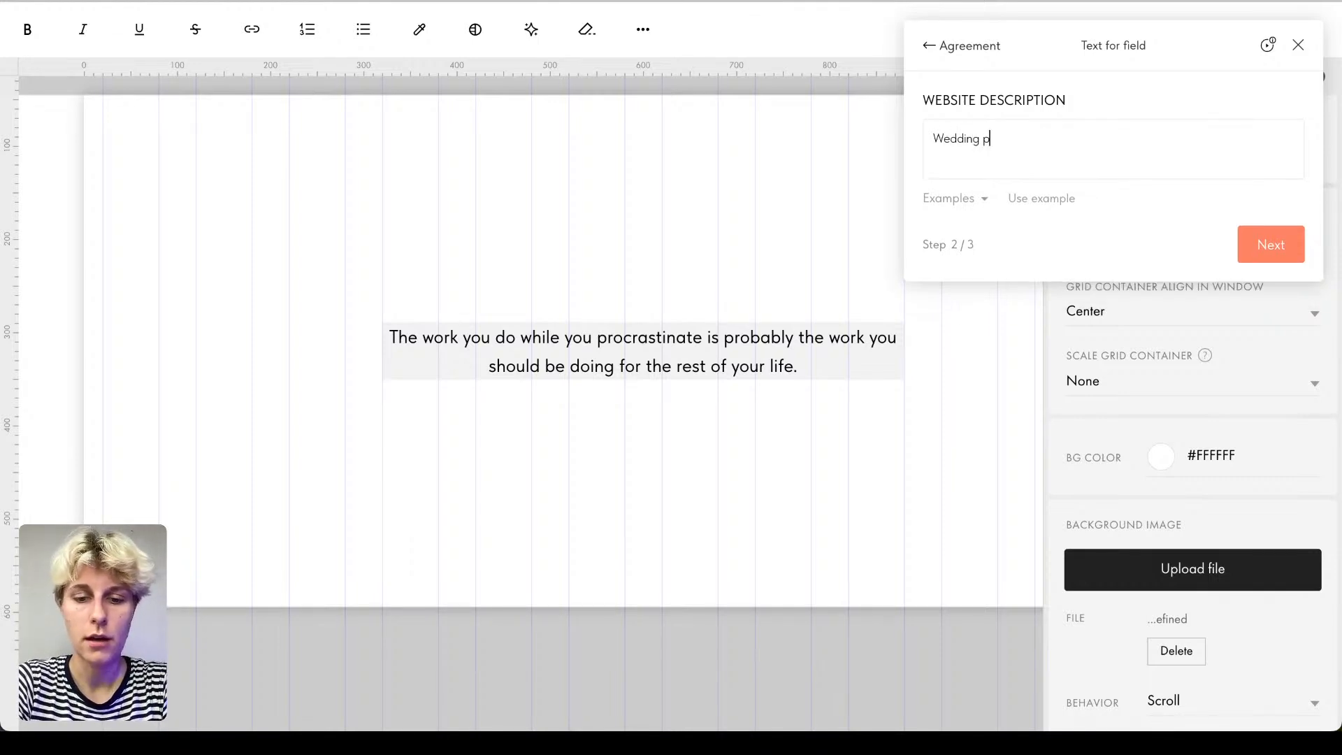
type("hotographer por")
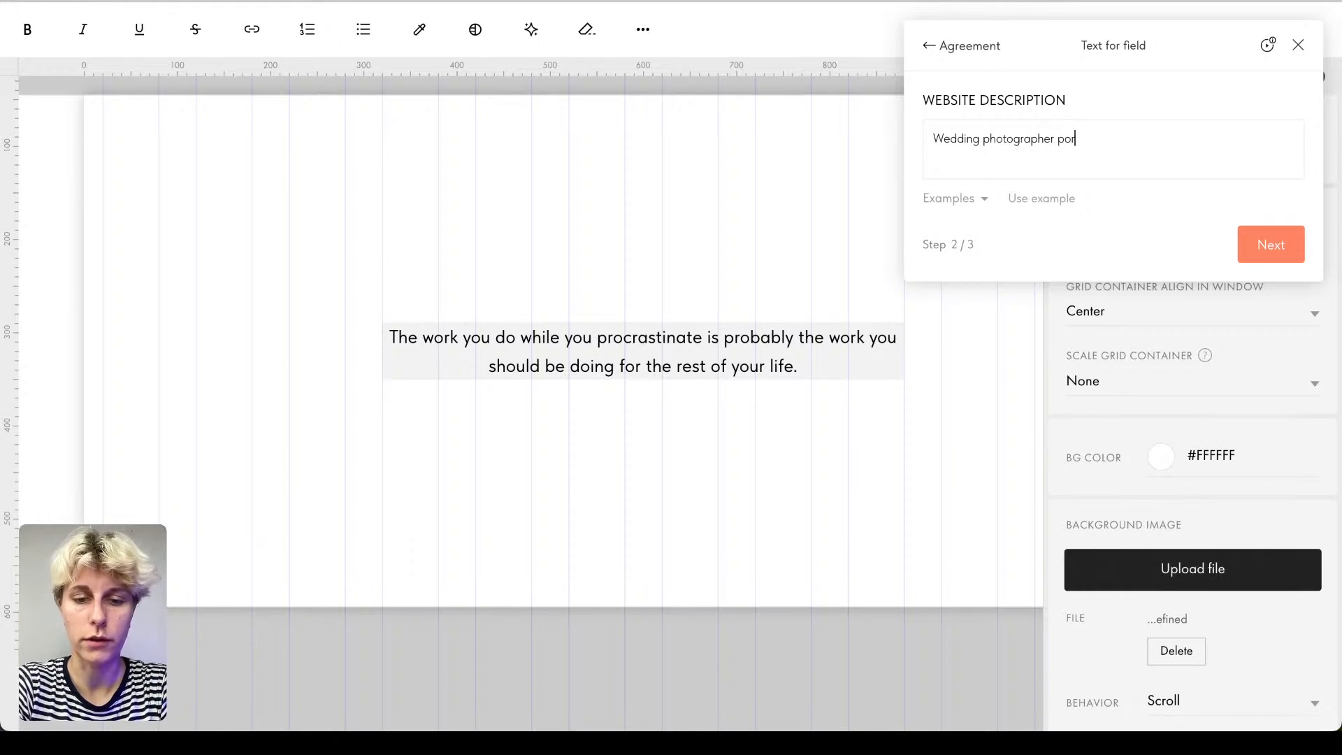
type("tfolio page")
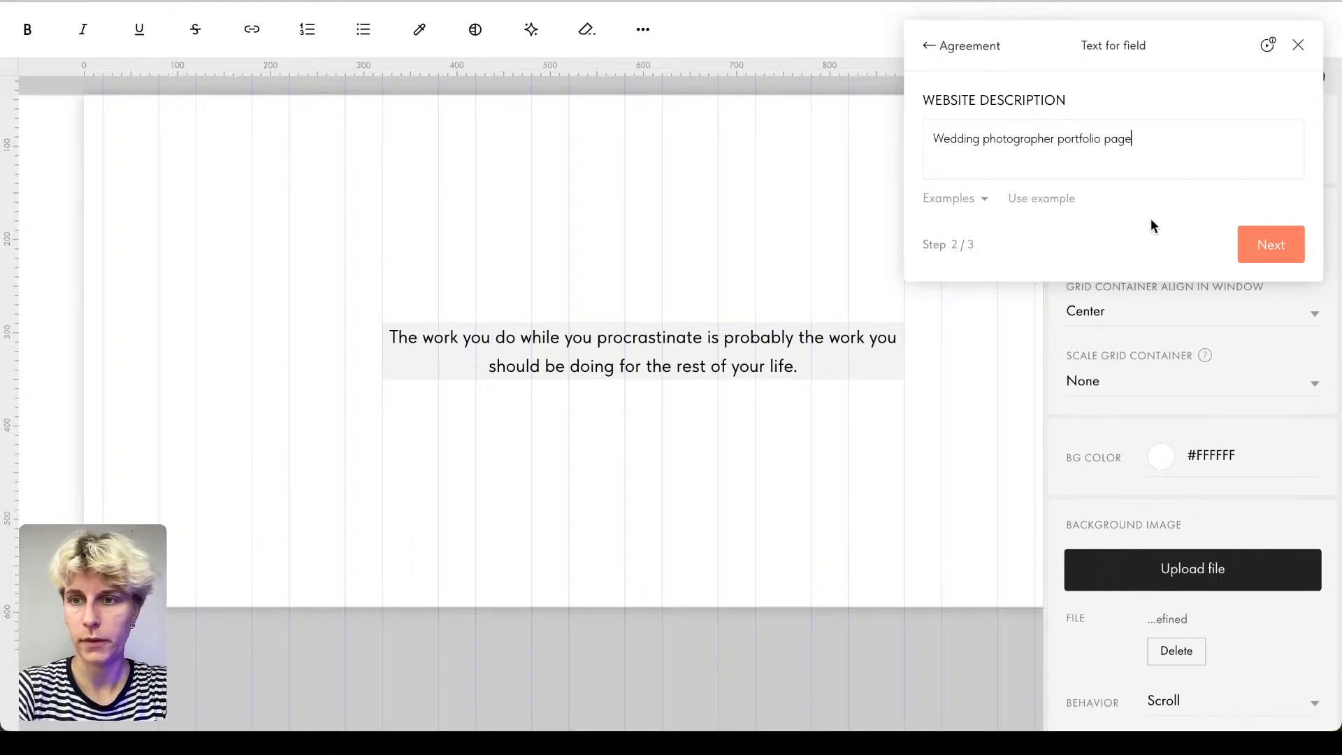
left_click(1300, 243)
Step: Enter the AI Assistant prompt "Generate a two sentence long description of my services as a wedding photographer"
left_click(1000, 134)
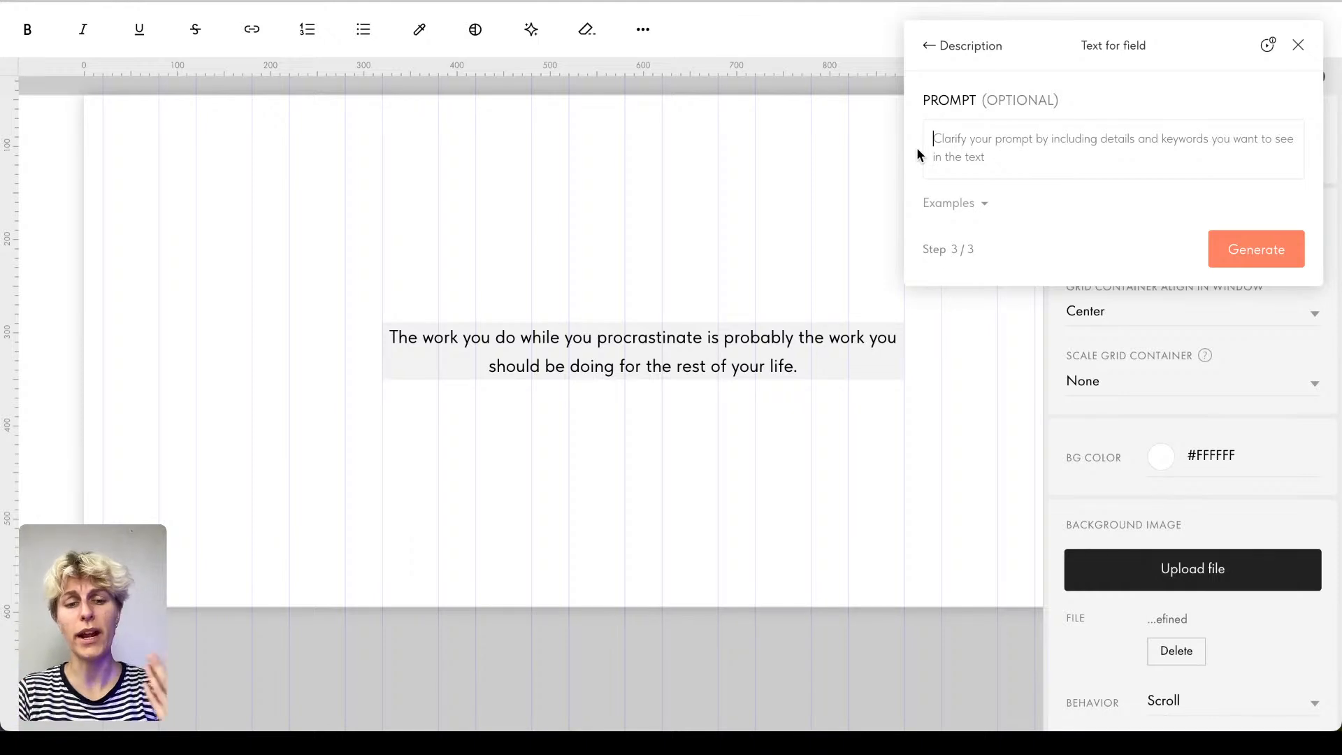
type("G")
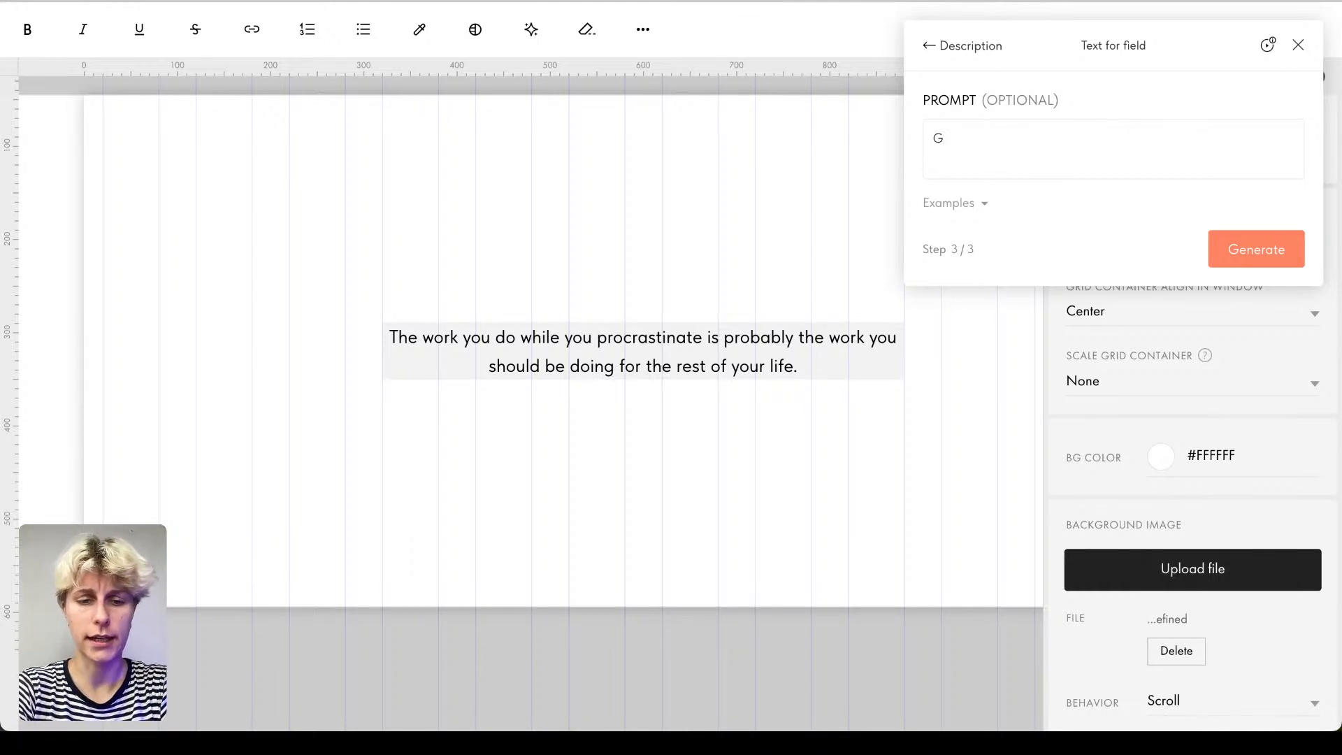
type("enerate a ")
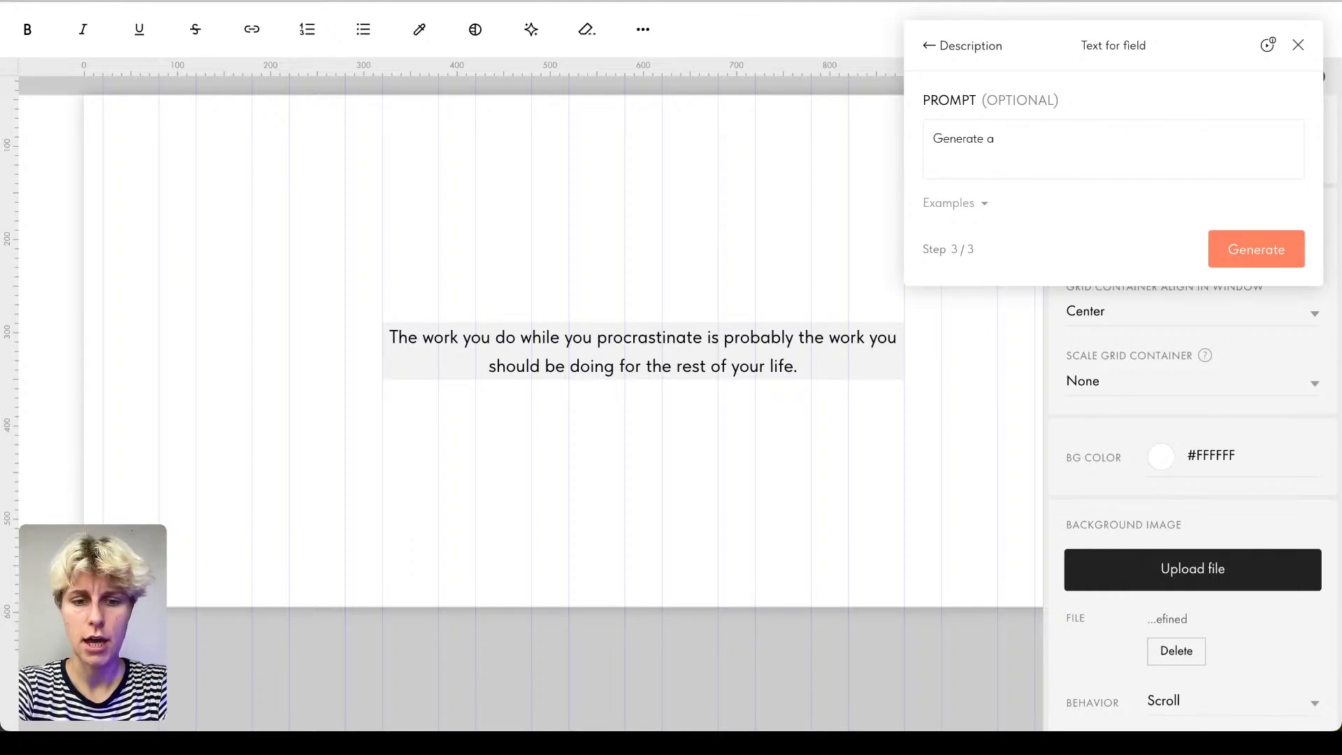
type("two sentenc")
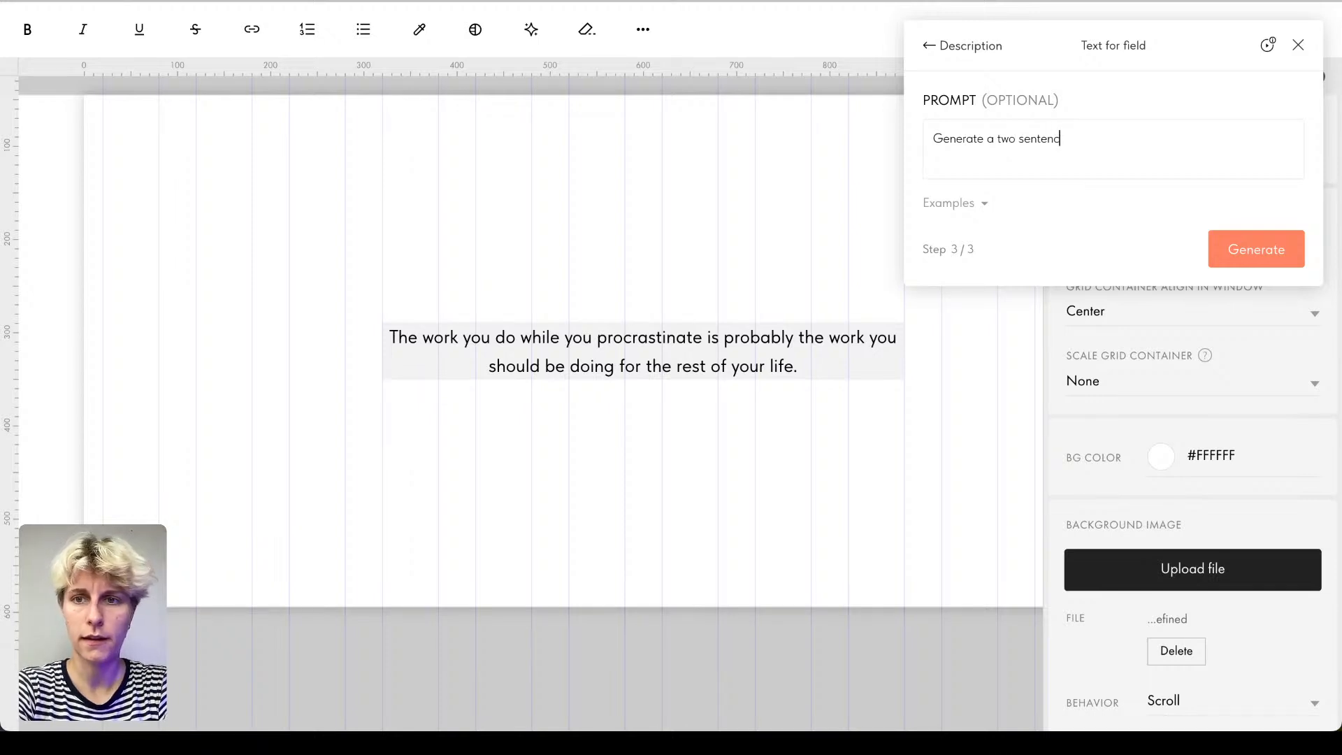
key("BackSpace")
type("tence")
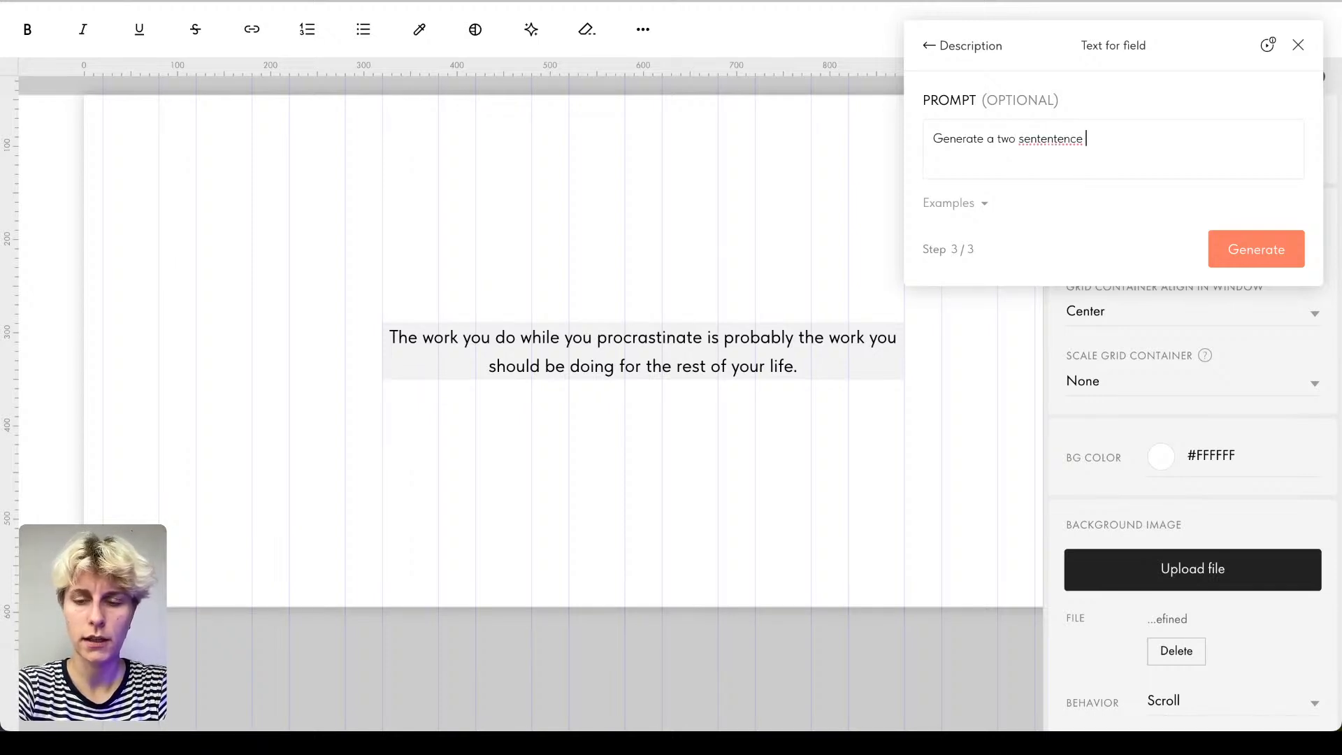
right_click(1045, 138)
key("Escape")
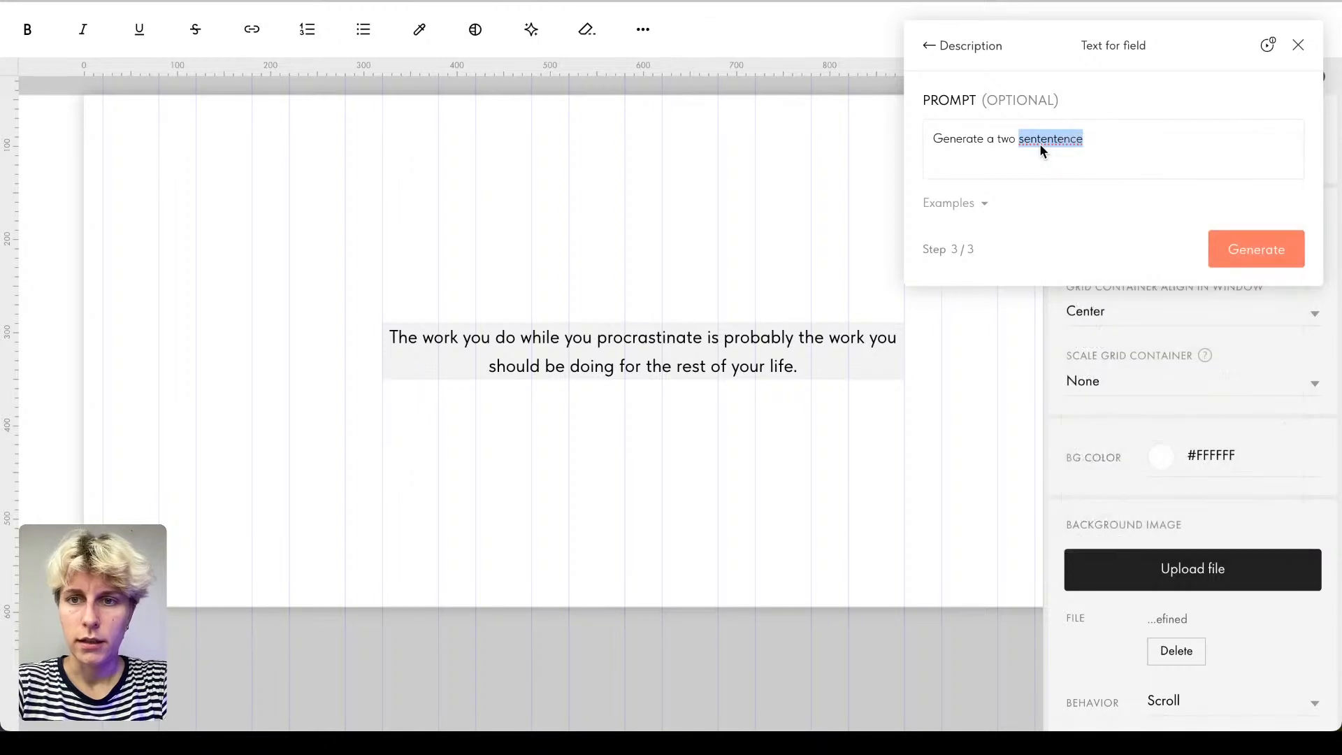
type("sentente")
key("BackSpace")
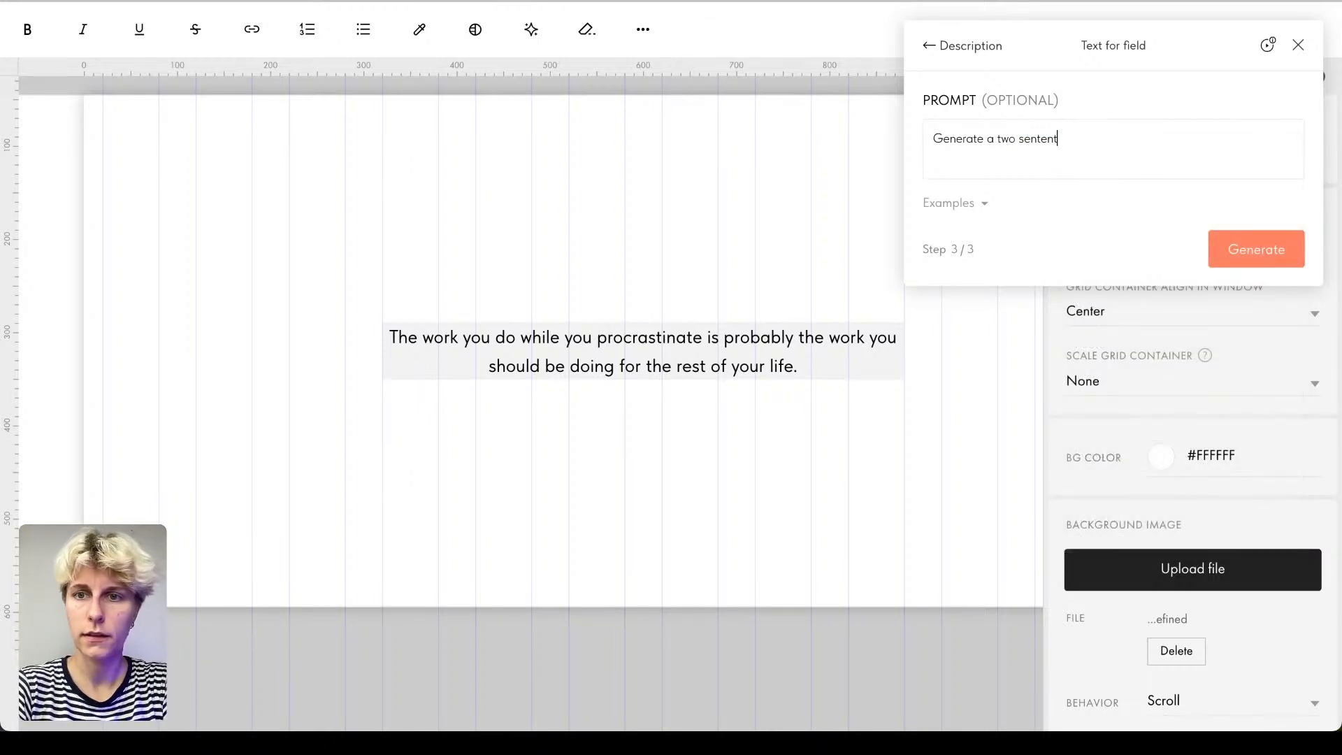
type("ce ")
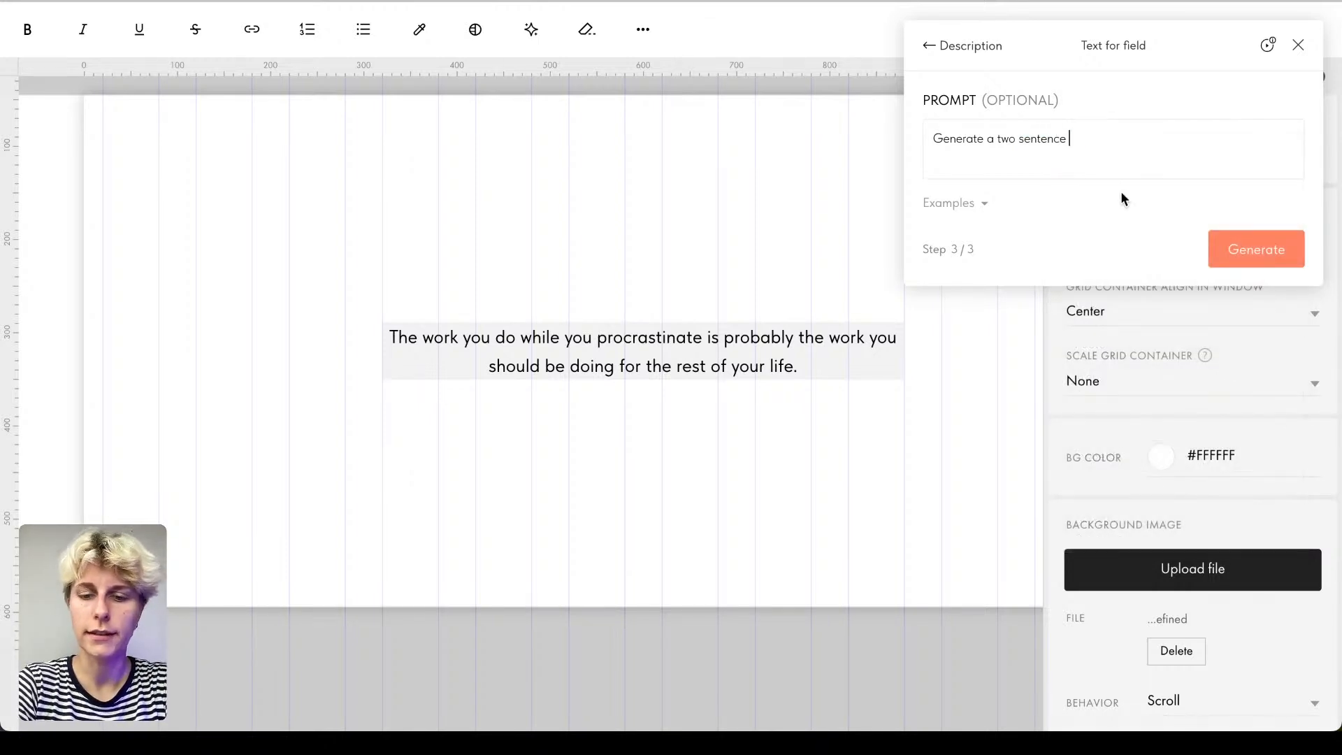
type("long descr")
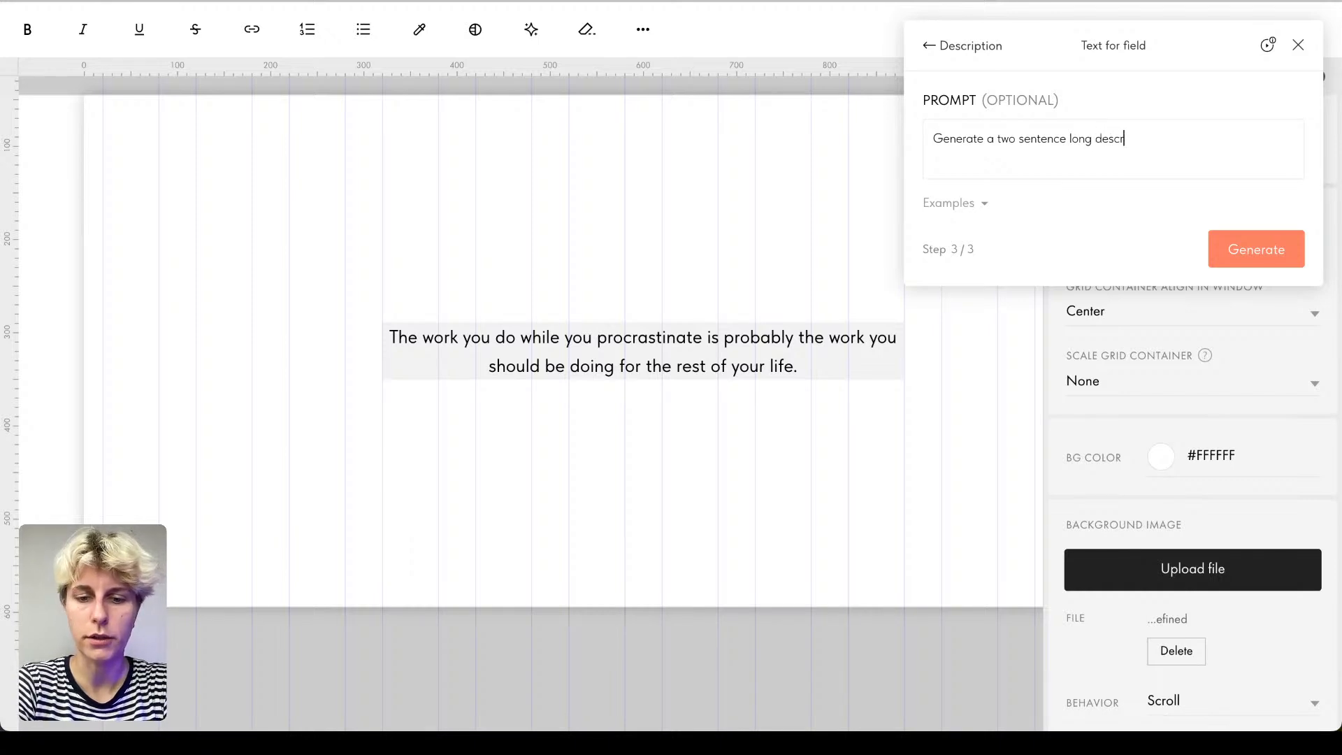
type("iption of ")
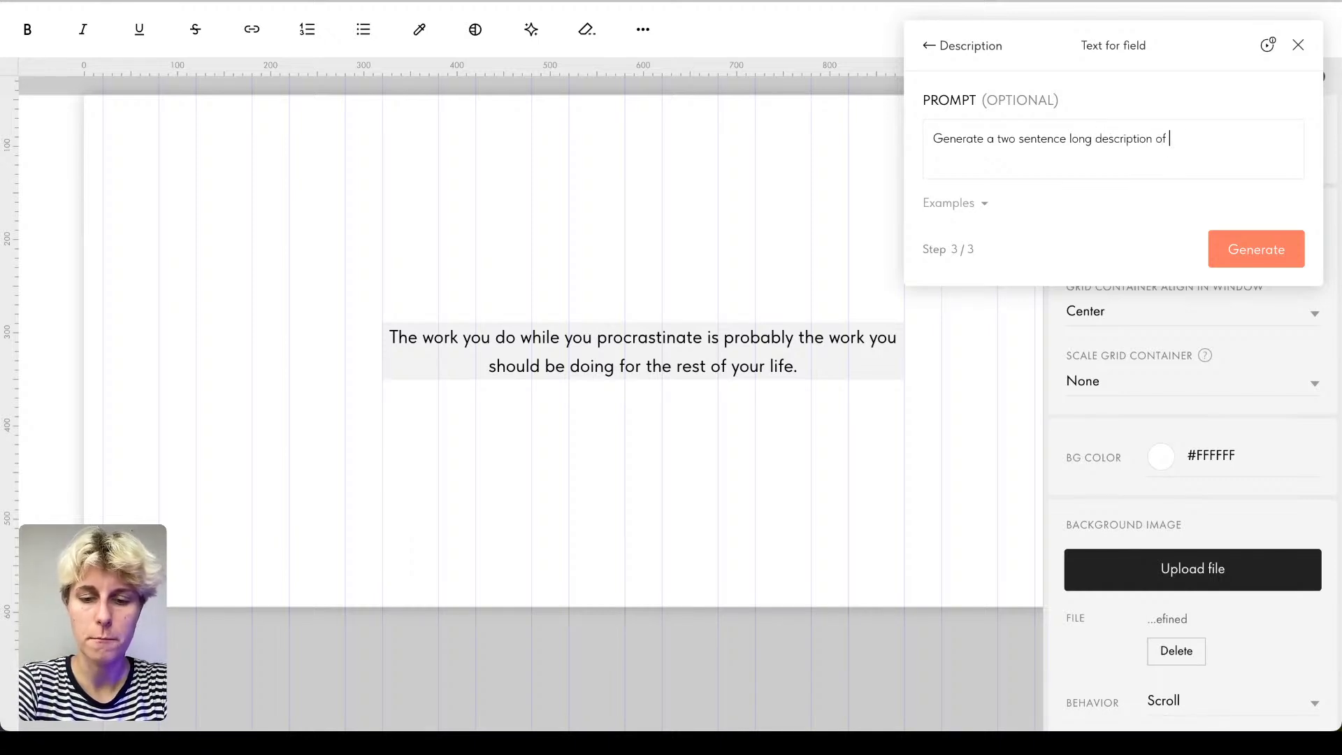
type("my services o")
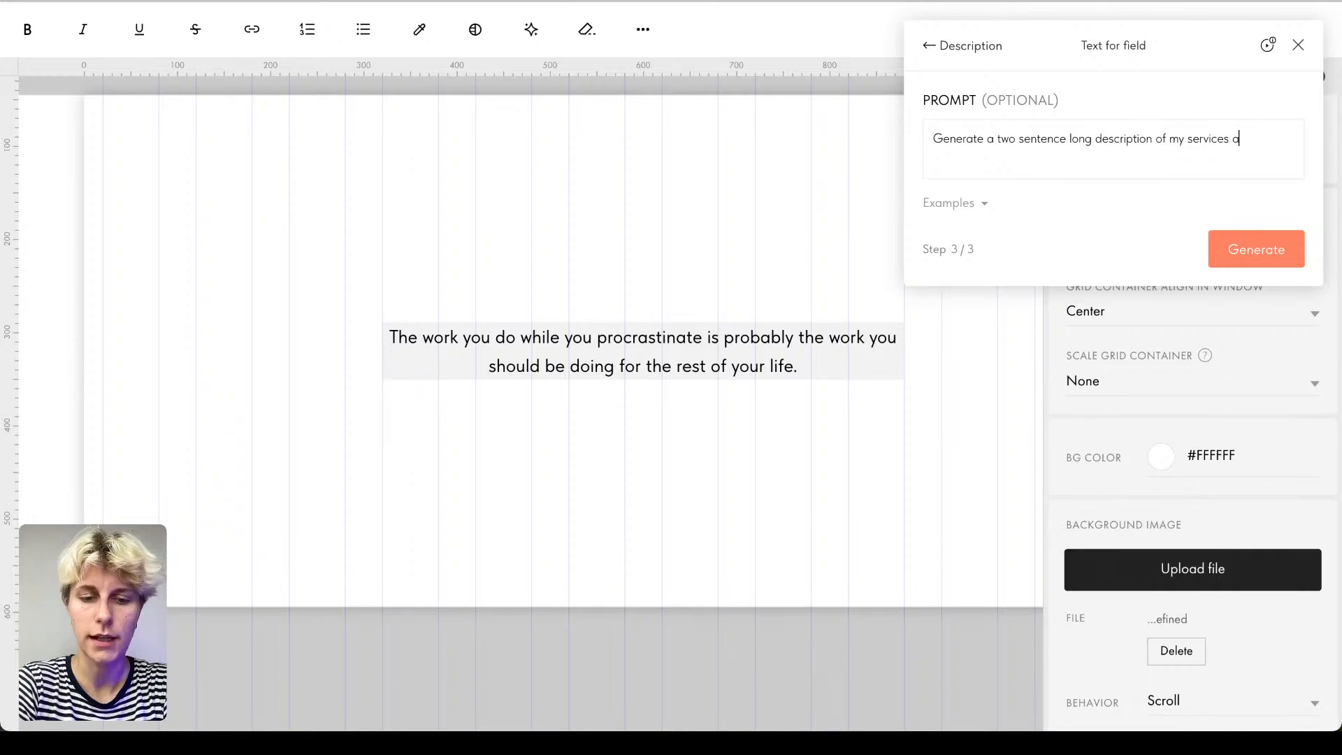
type("s a wedding pho")
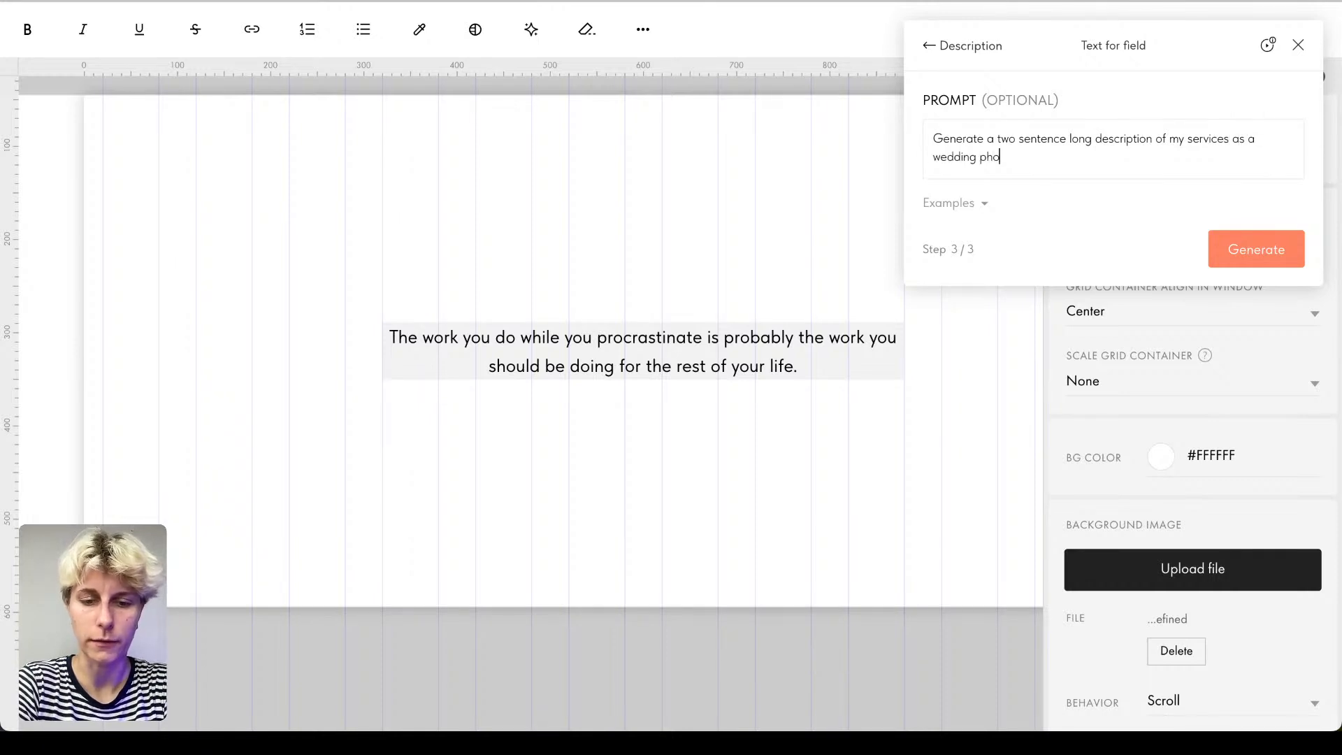
type("tographer")
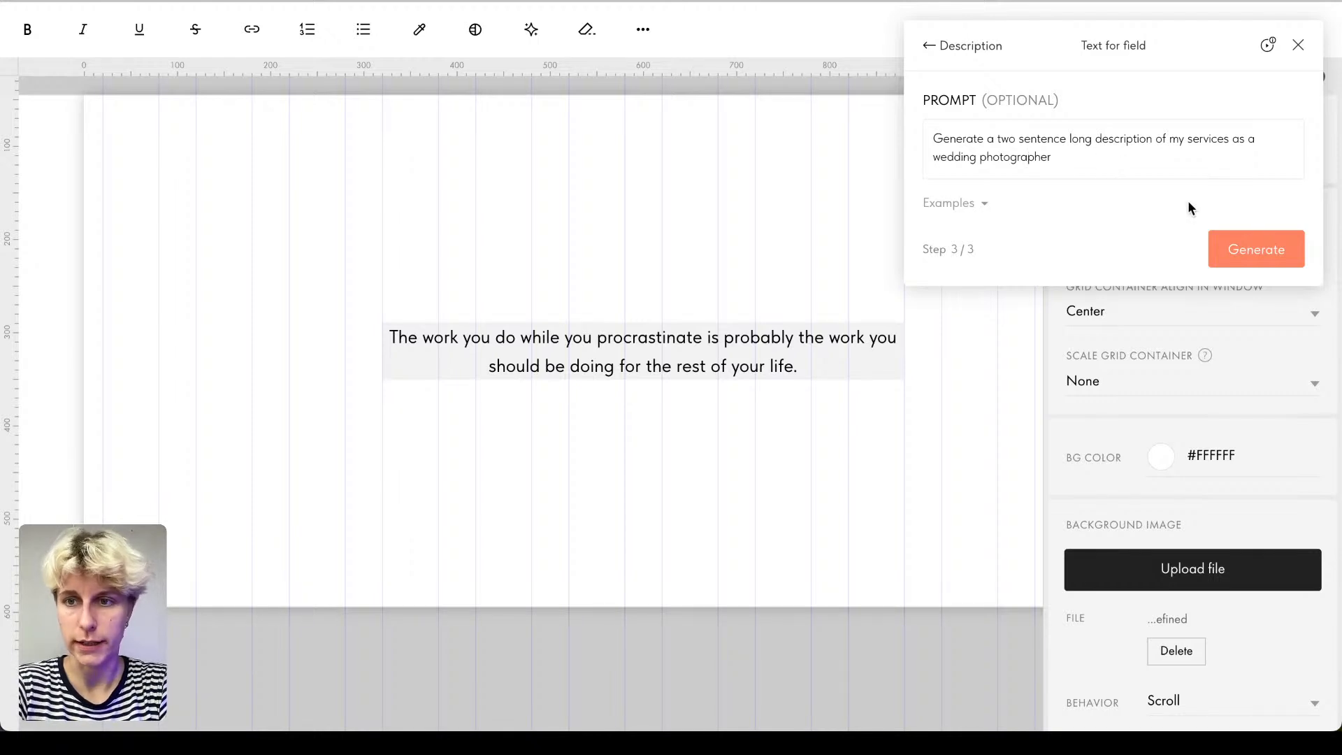
Step: Generate the description, apply it to the text element and centre the element vertically on the artboard
left_click(1290, 260)
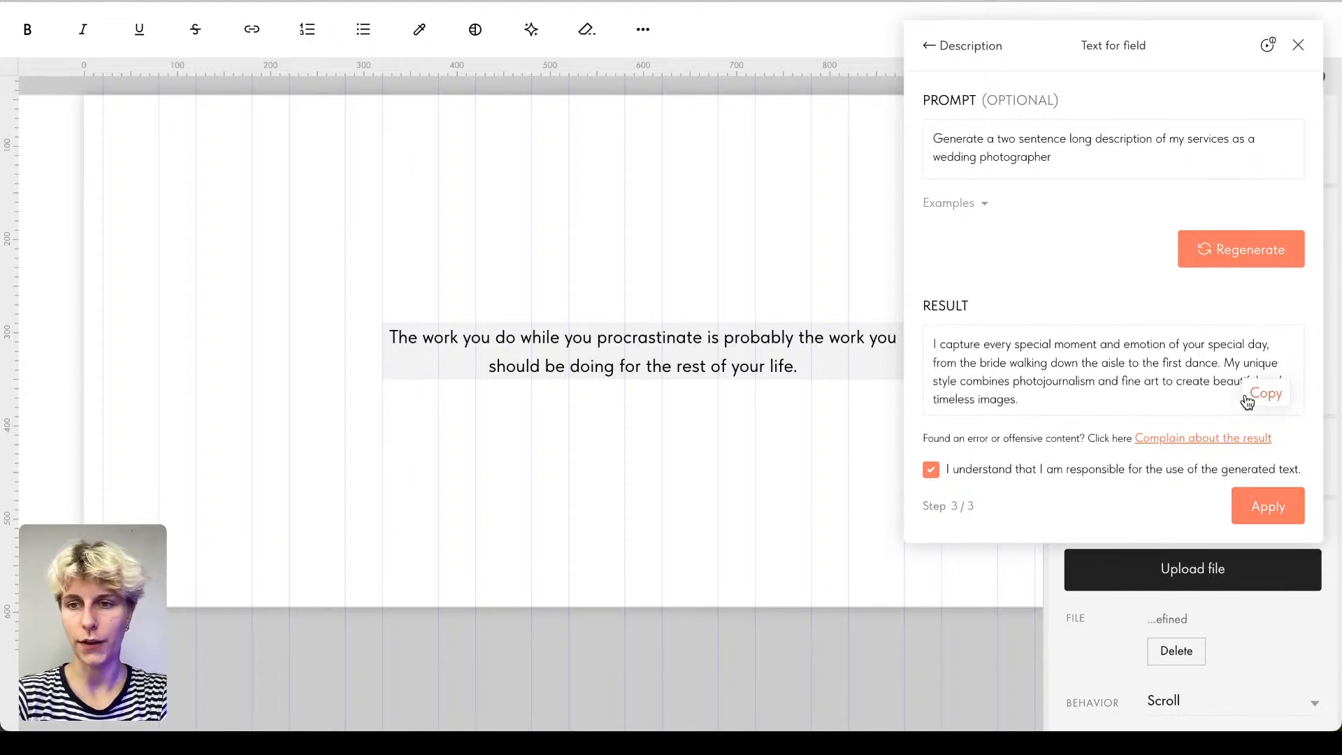
left_click(1279, 508)
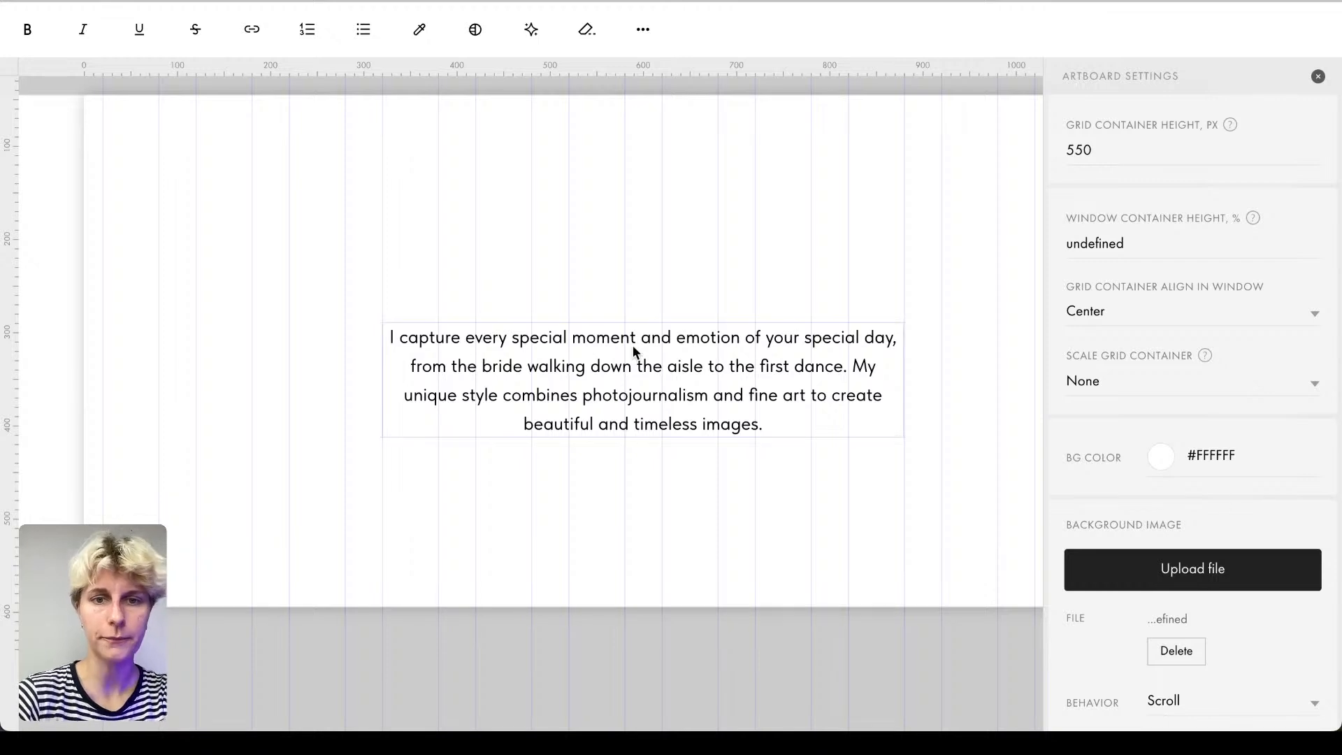
left_click(695, 372)
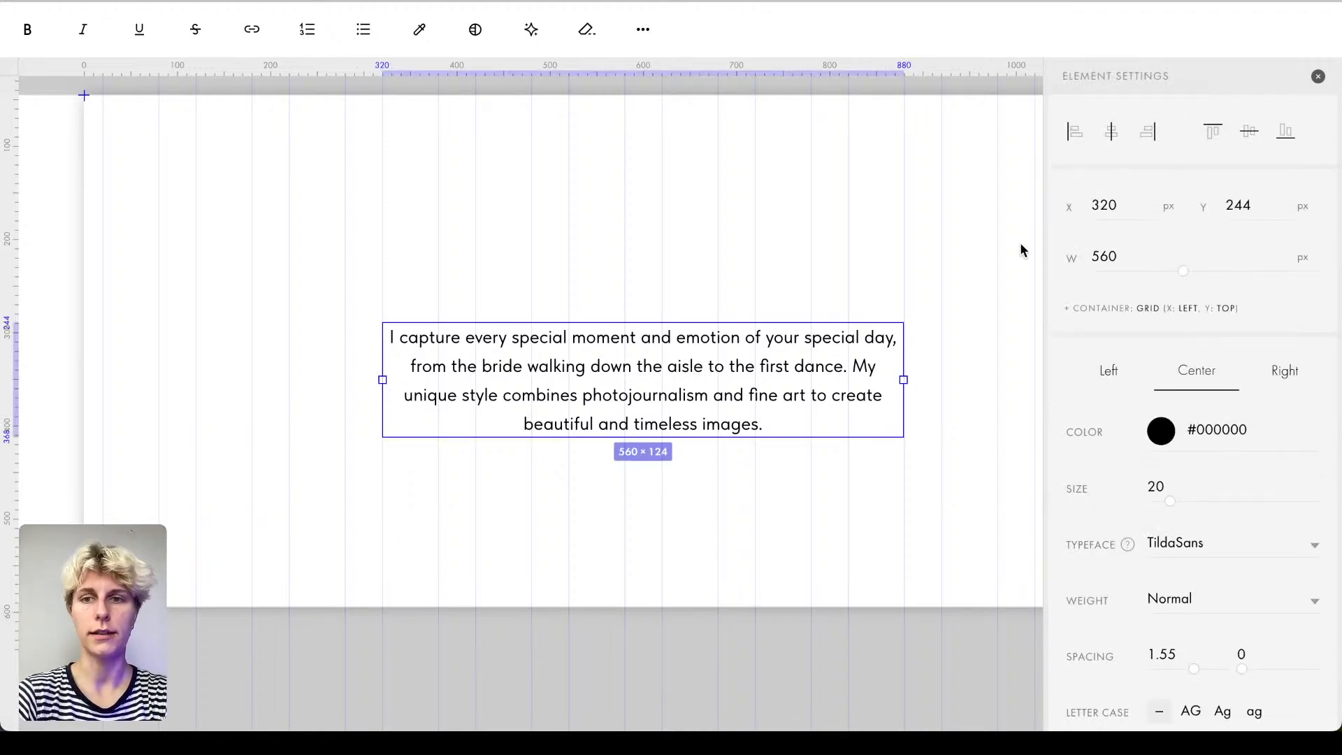
left_click(1251, 132)
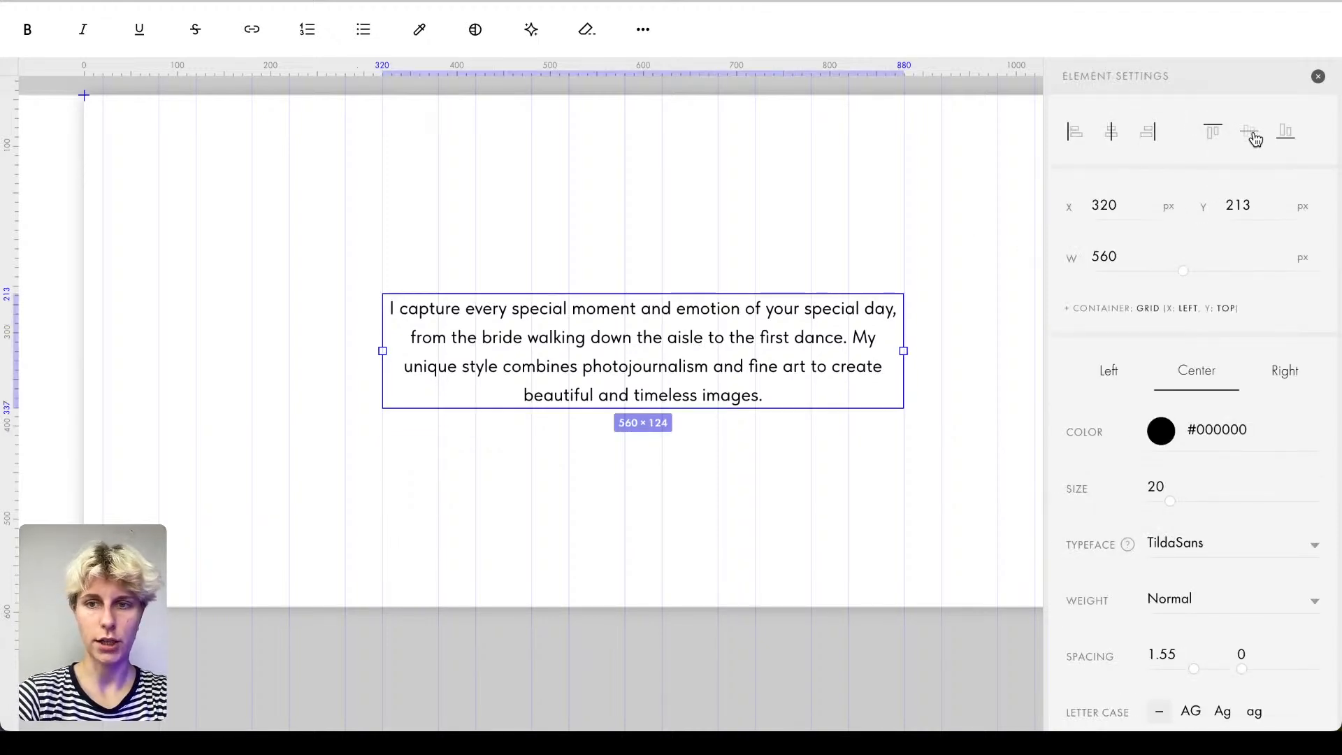
Step: Restore the local unsaved version of the block and select the whole sentence in the text element for editing
left_click(649, 146)
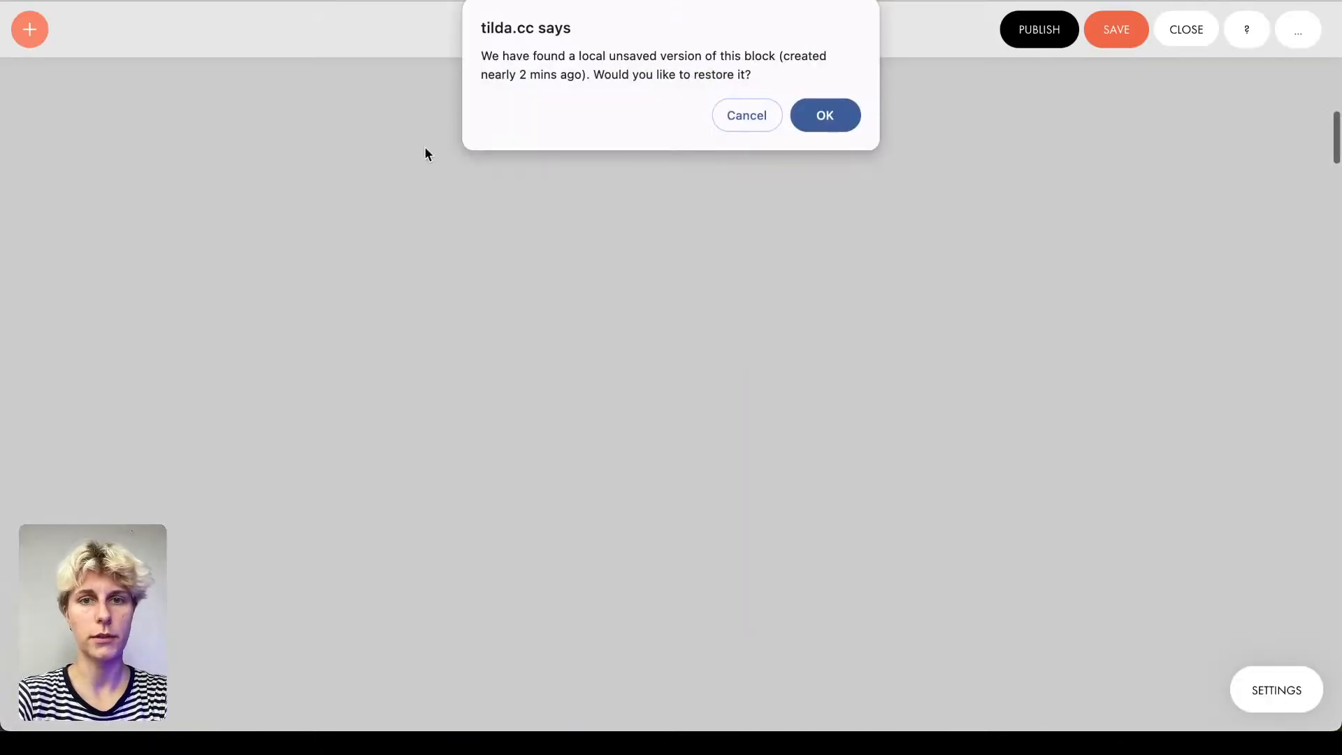
left_click(825, 112)
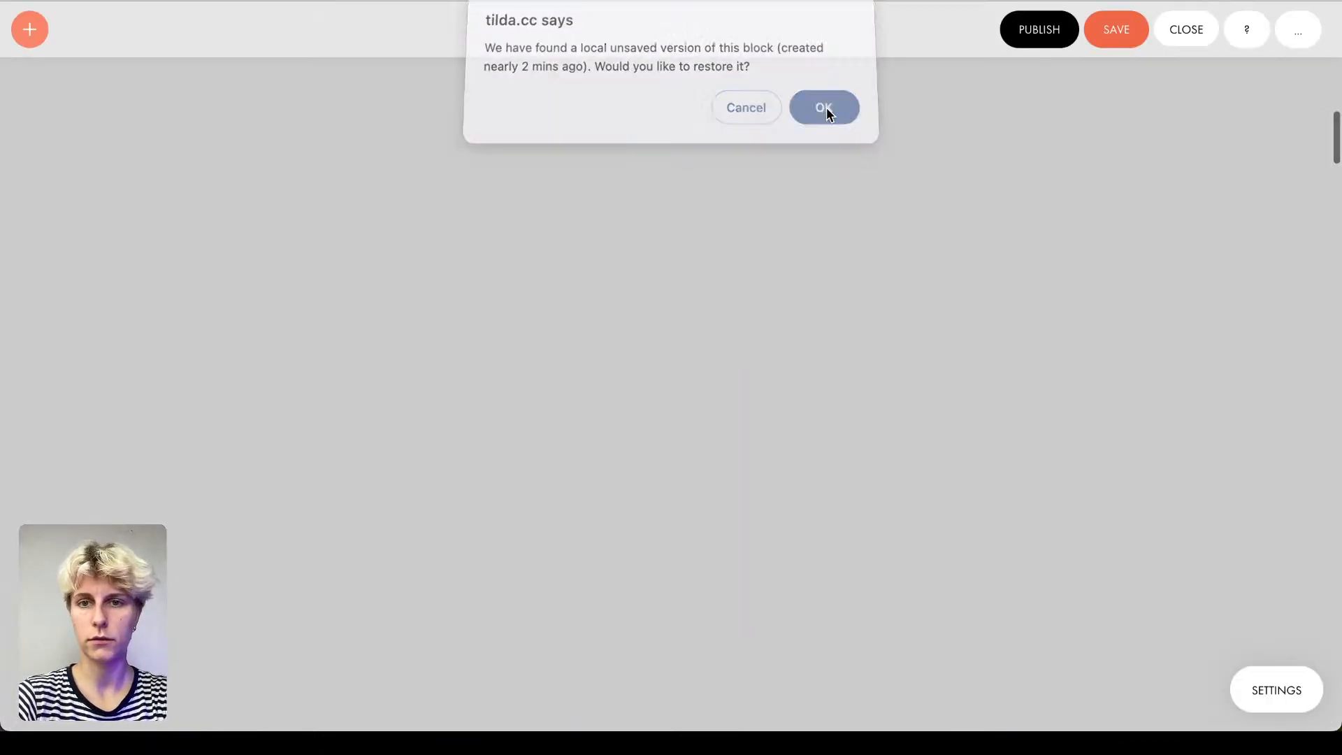
left_click(629, 344)
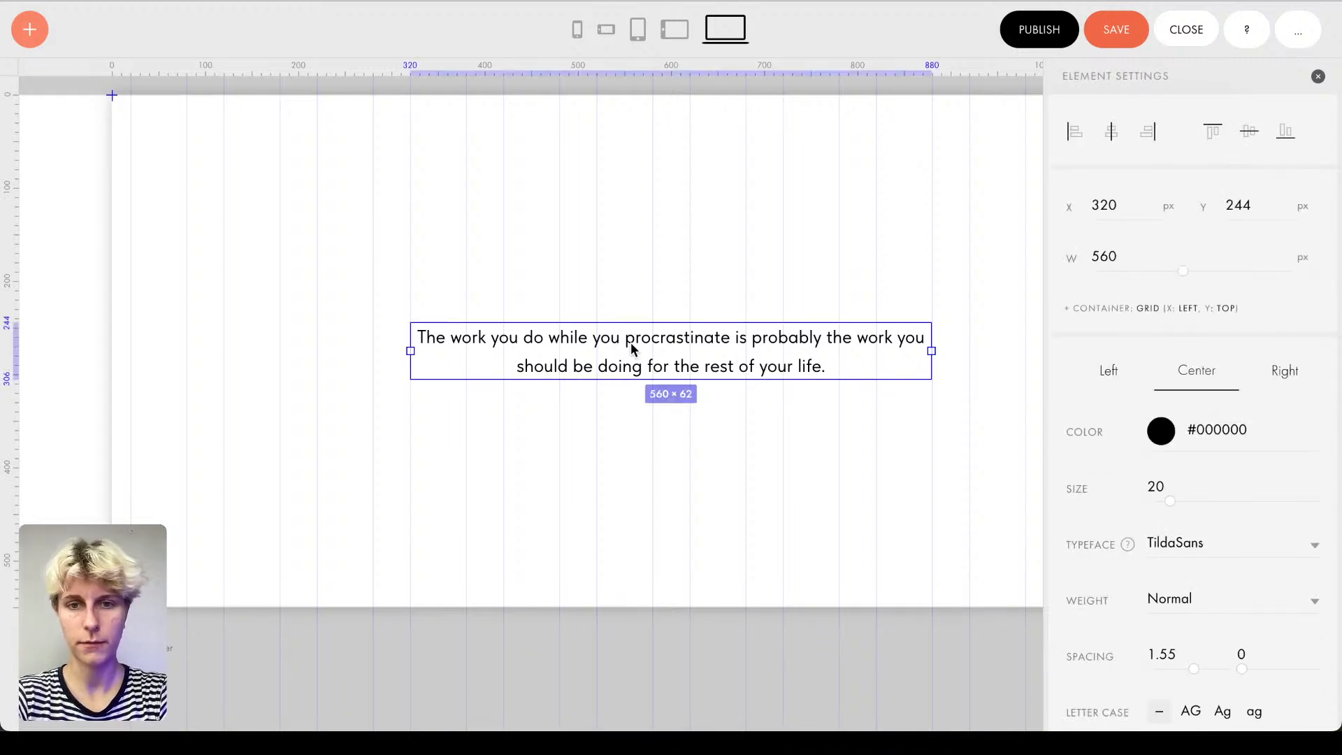
double_click(631, 343)
key("ctrl+a")
left_click(723, 280)
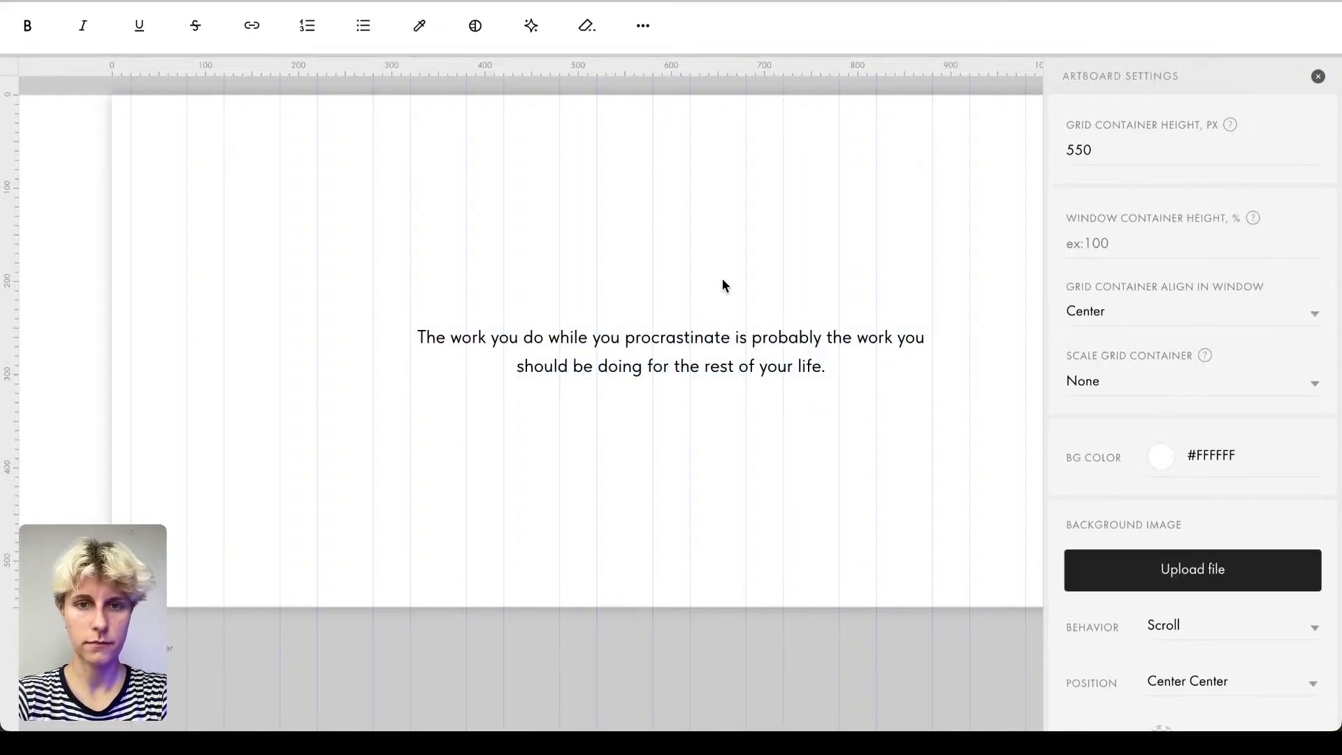
double_click(698, 340)
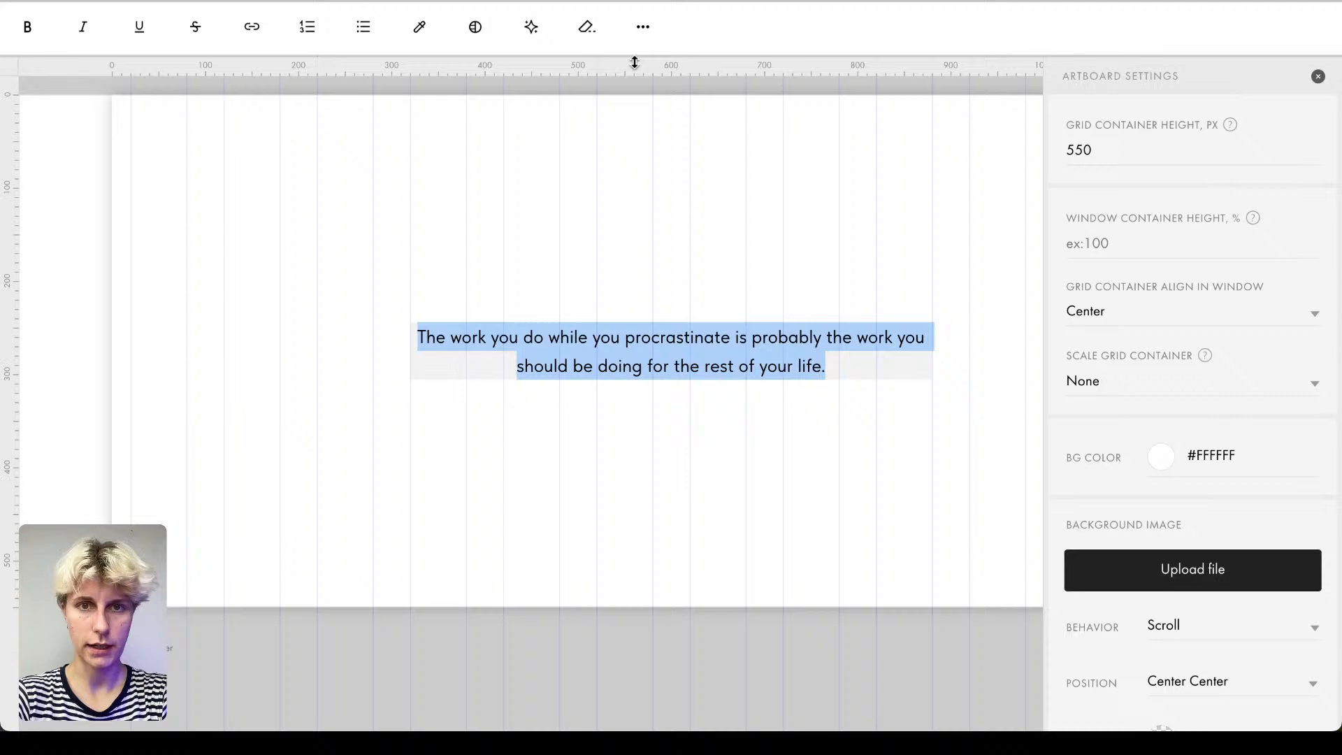
Step: Generate a description with the AI Assistant from the existing prompt, apply it to the text element and close the element settings
left_click(531, 27)
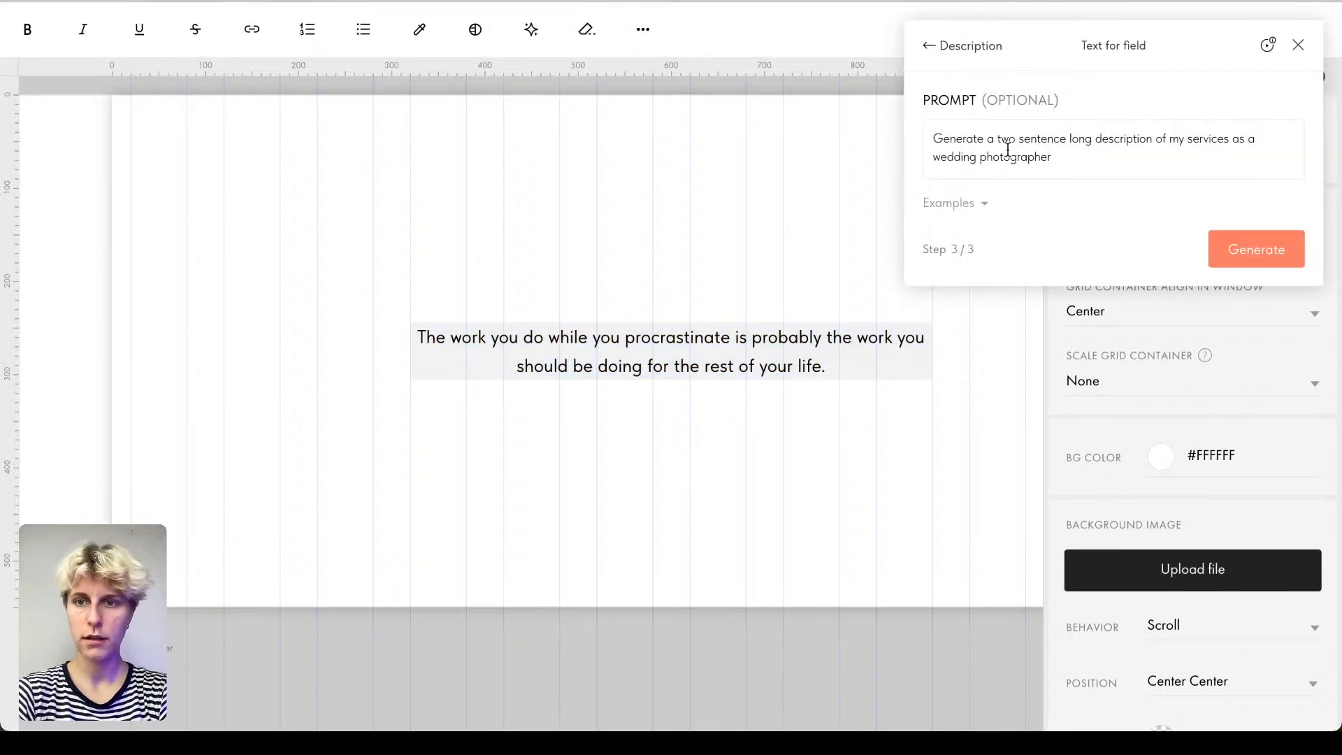
left_click(1257, 249)
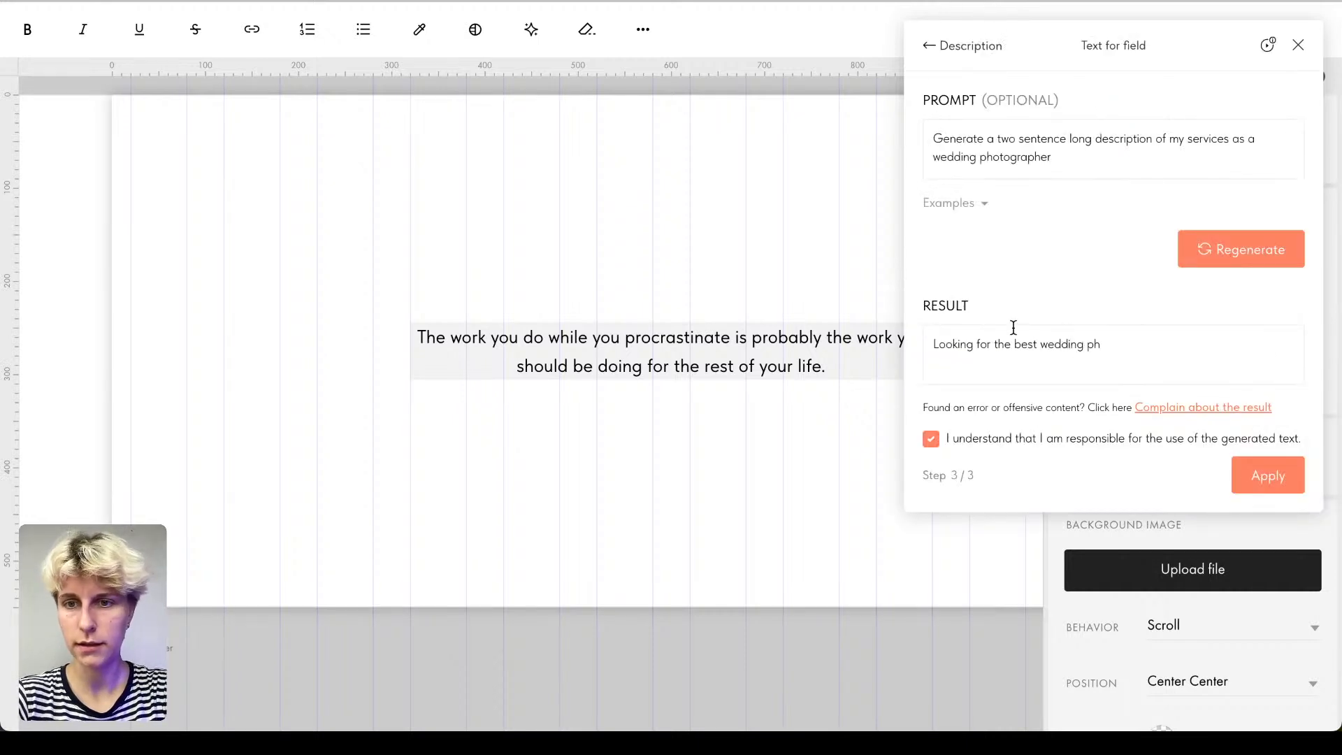
left_click(1260, 464)
left_click(729, 338)
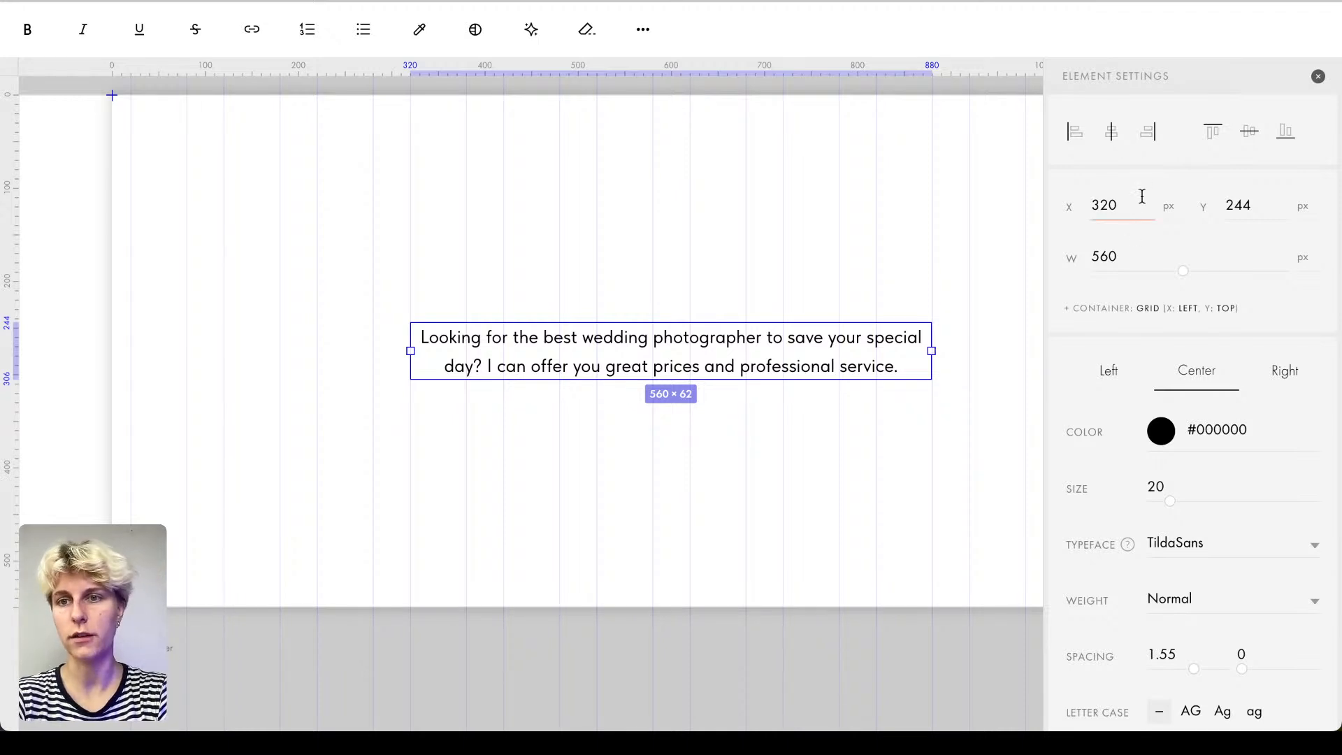
left_click(1318, 77)
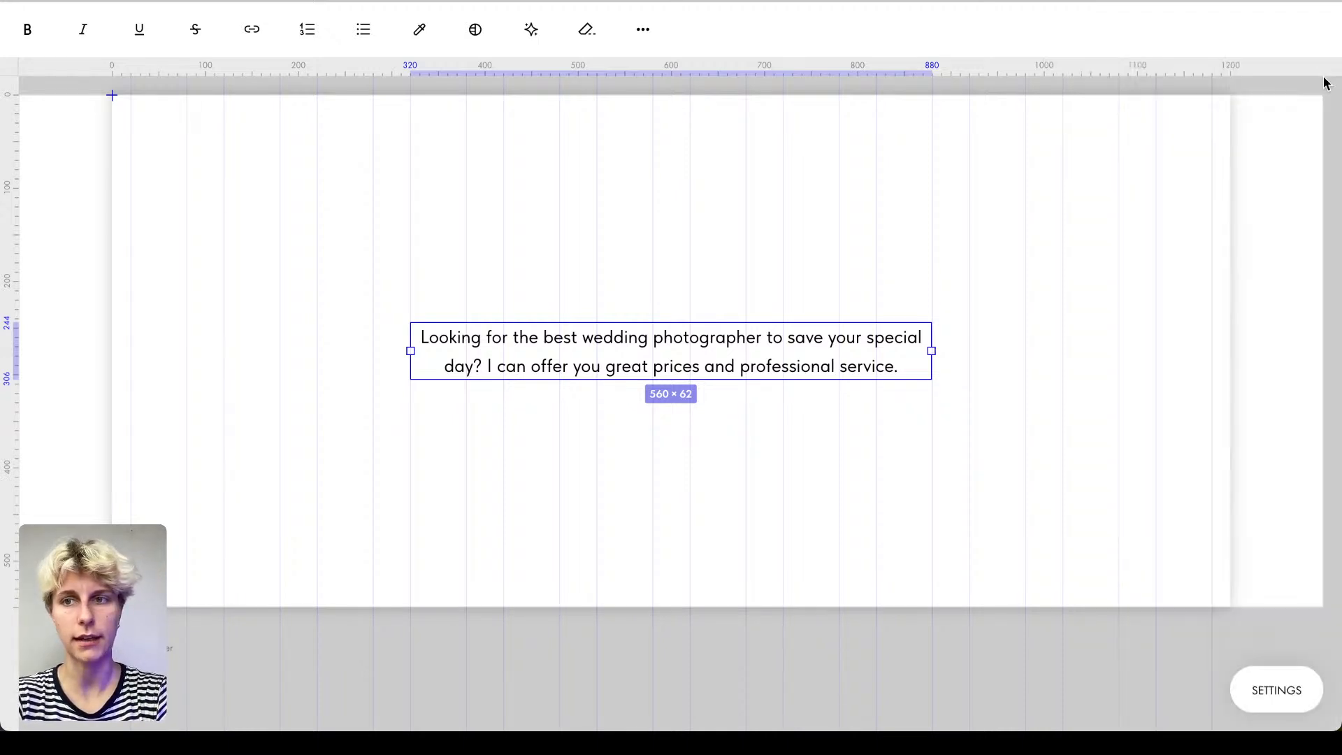
Step: Duplicate the description text element and place the copy directly above the original in the same column
left_click(630, 219)
left_click(667, 375)
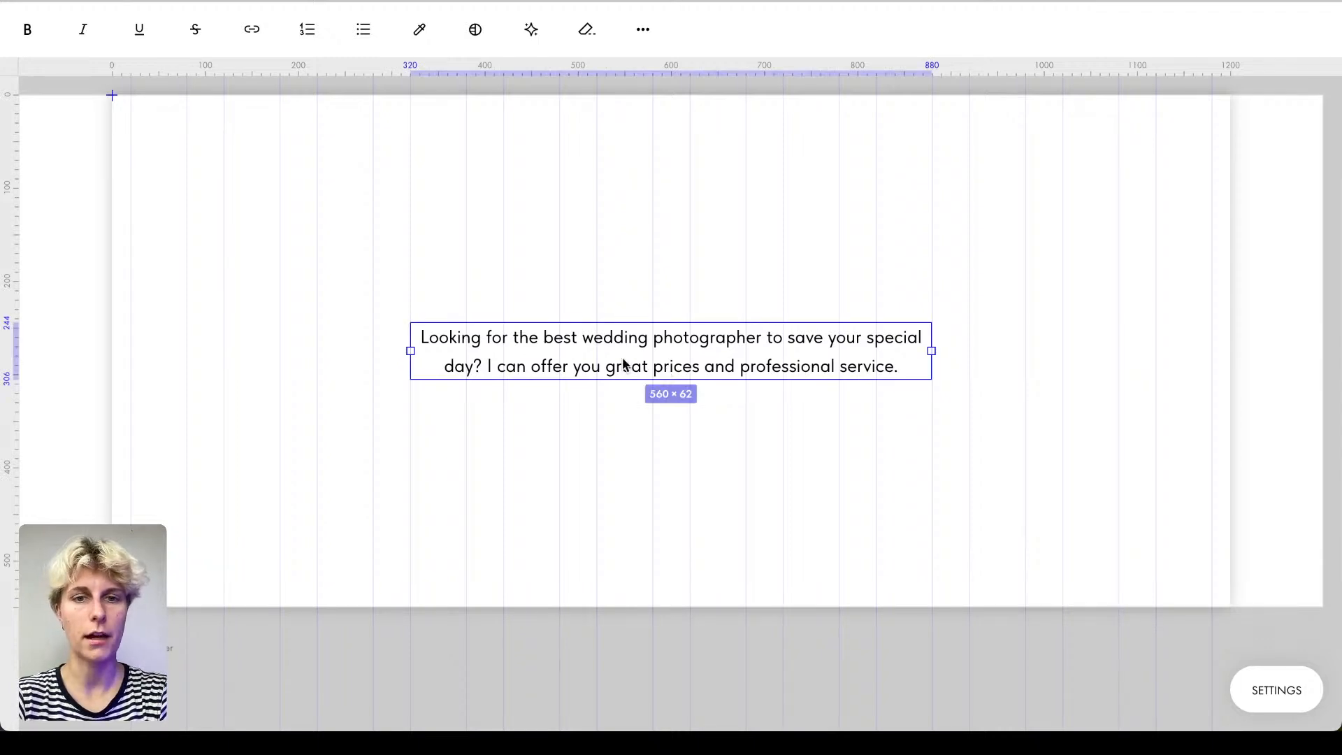
left_click_drag(622, 366, 623, 279)
double_click(623, 276)
left_click(710, 370)
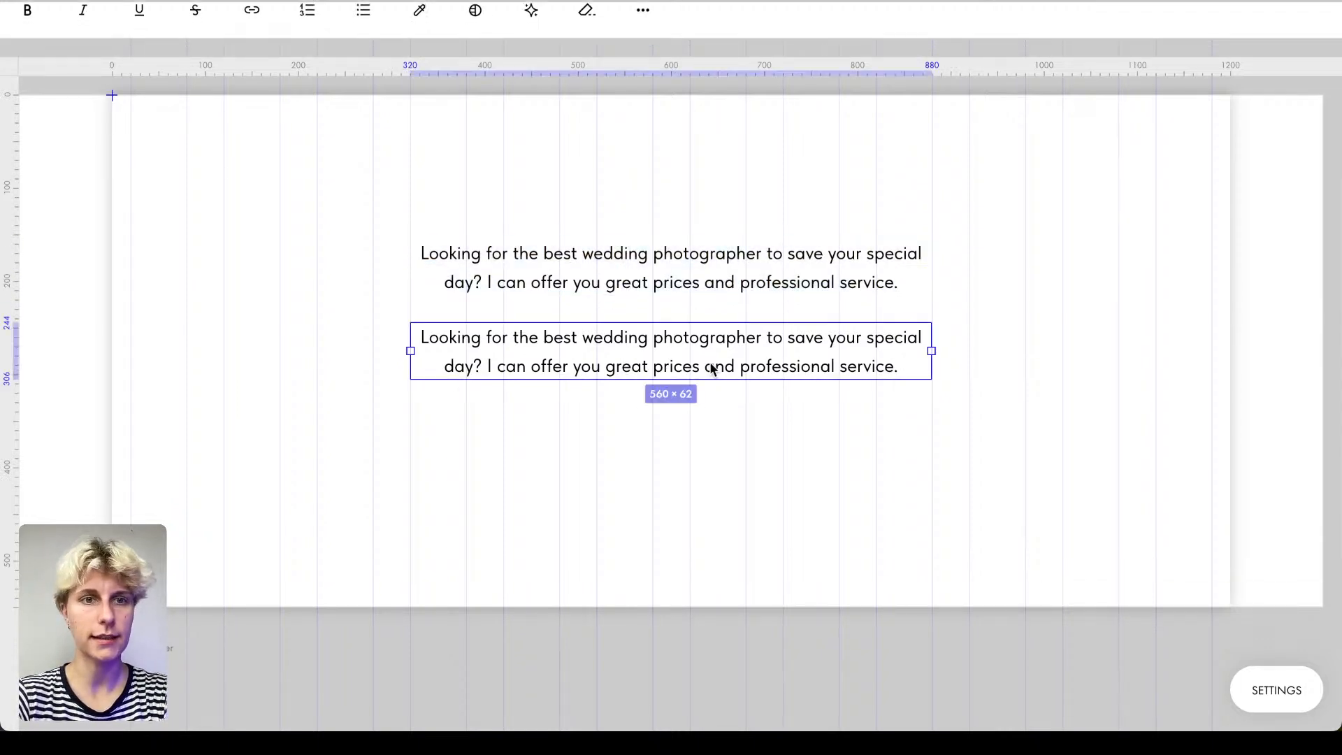
left_click(275, 116)
Step: Replace the upper copy's text with "My Services"
left_click(591, 284)
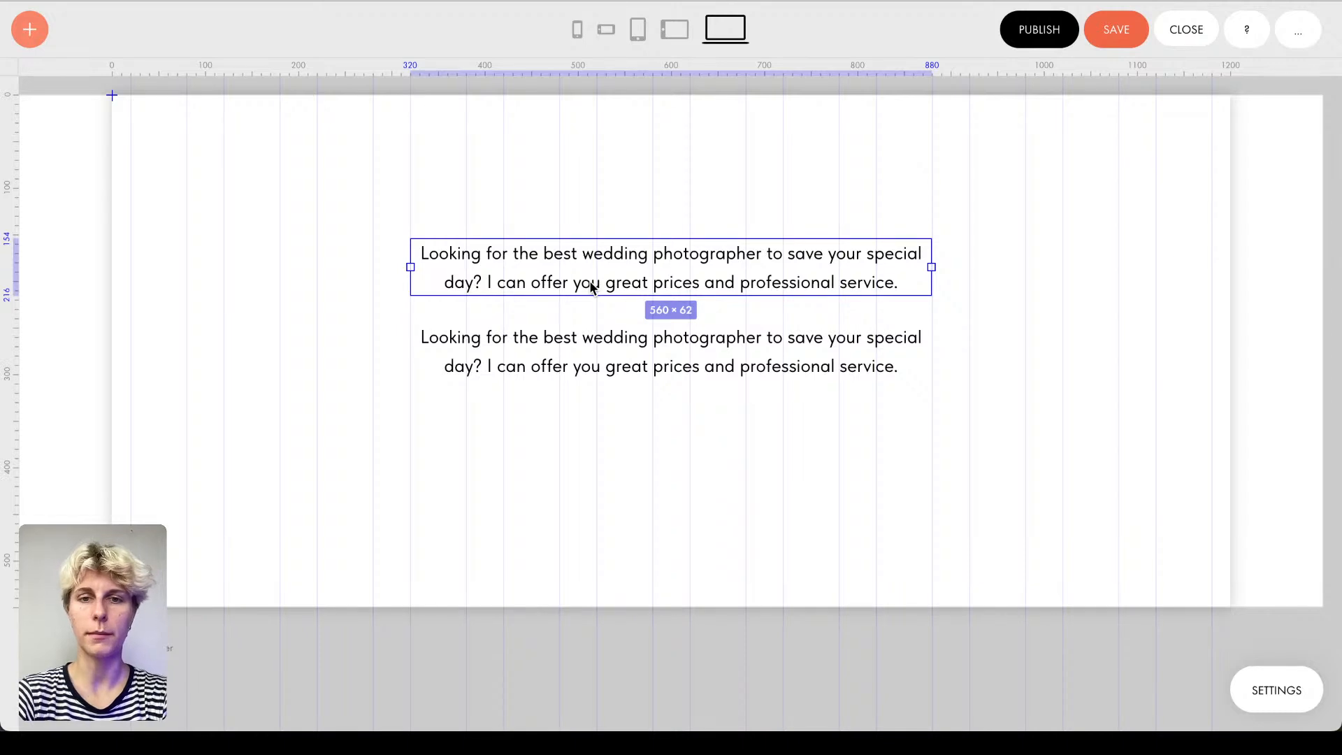
double_click(591, 283)
key("BackSpace")
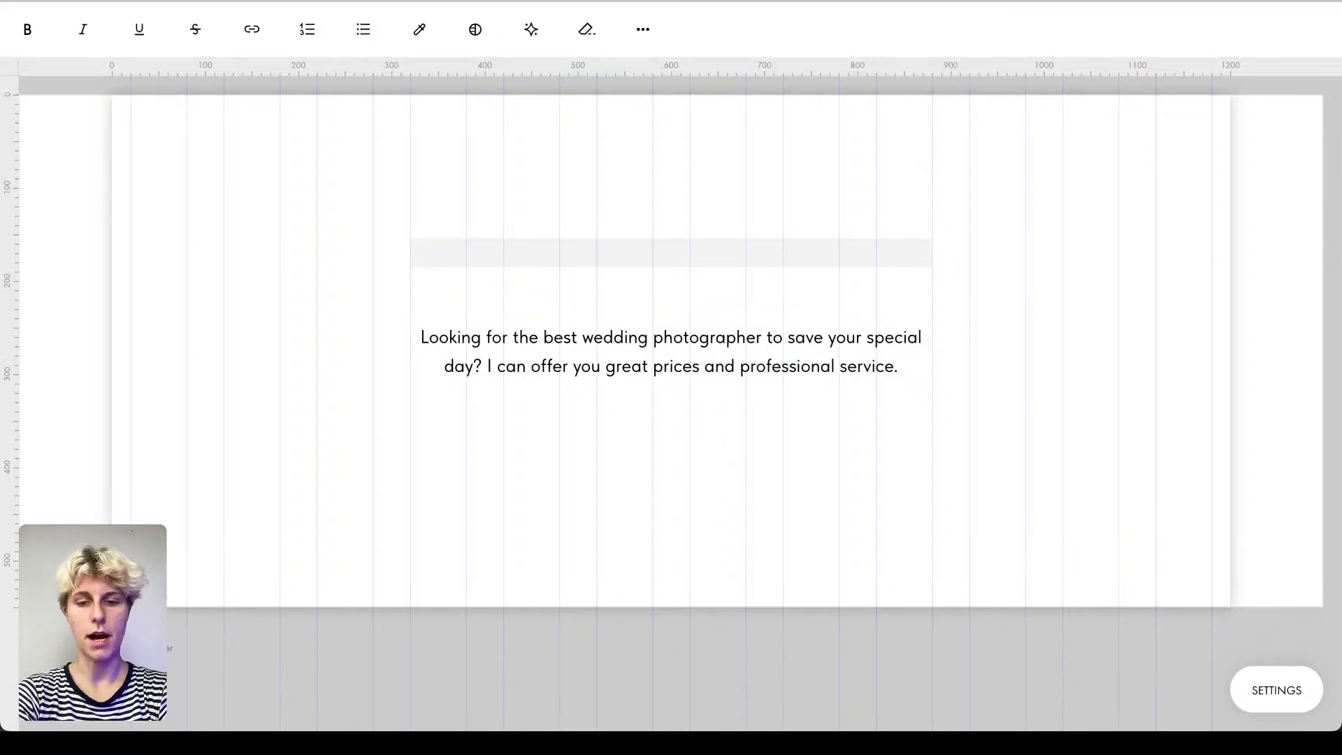
type("My Services")
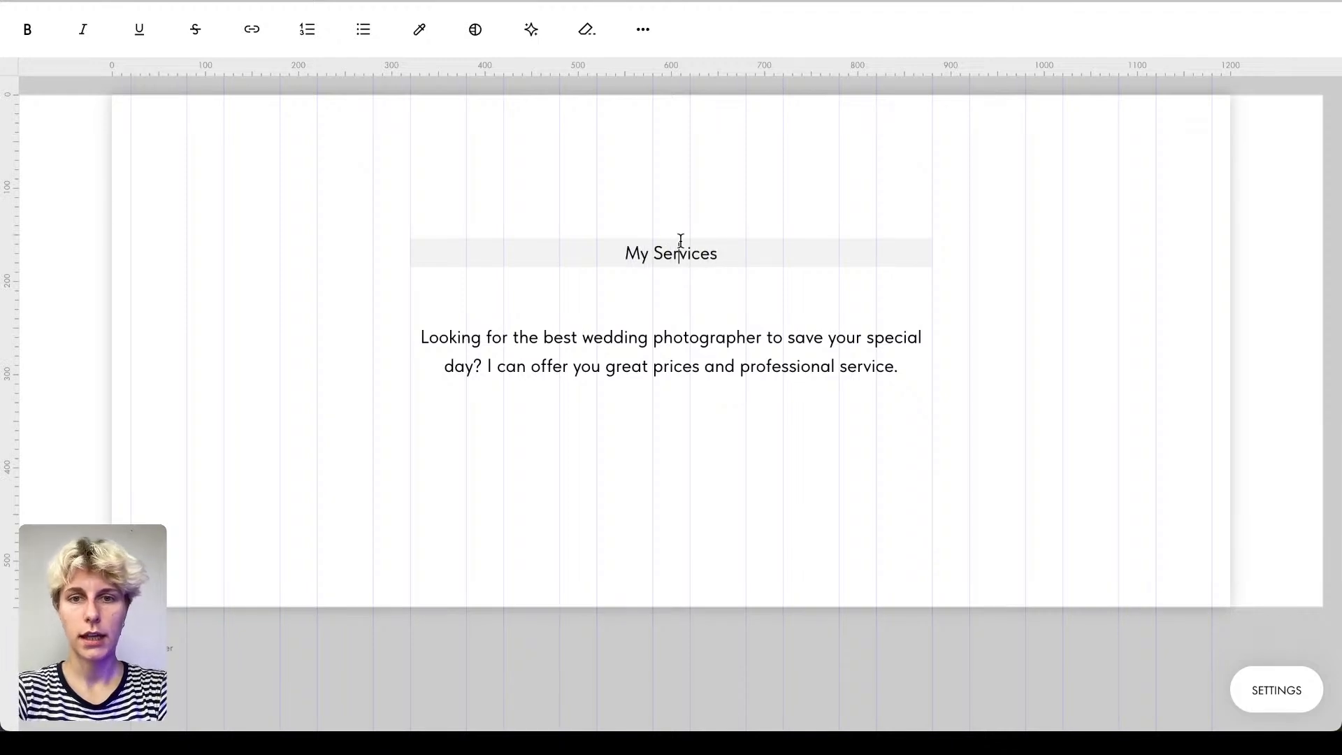
left_click(655, 201)
Step: Set the "My Services" heading's font size to 50 and move it up to Y 131 px
left_click(656, 254)
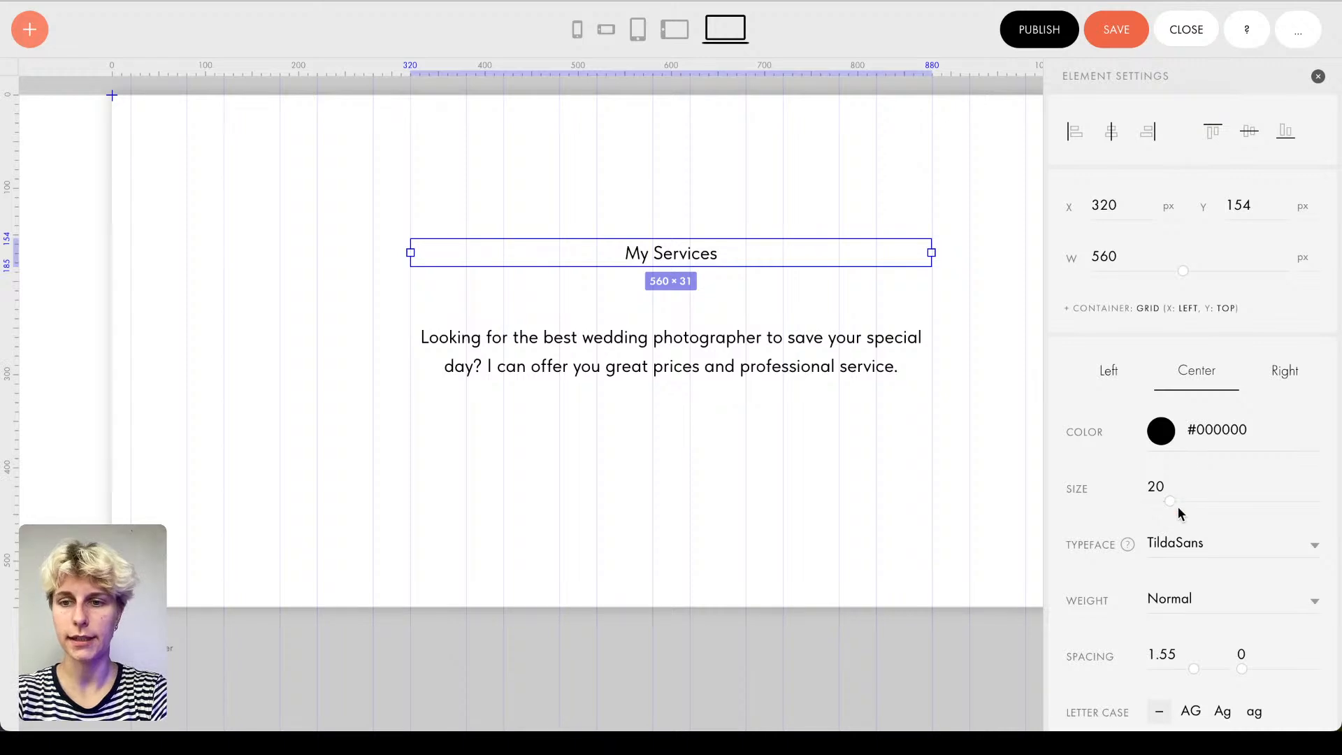
left_click_drag(1169, 502, 1226, 502)
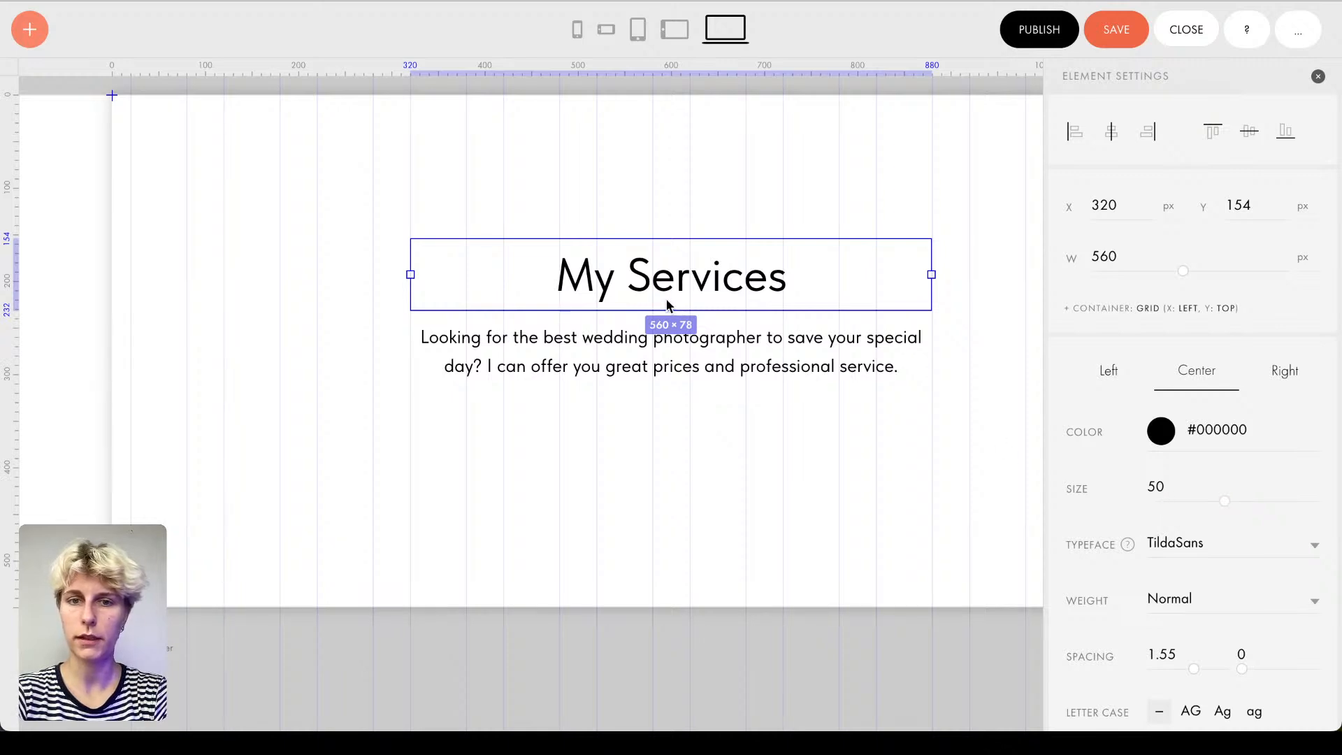
left_click_drag(653, 294, 653, 273)
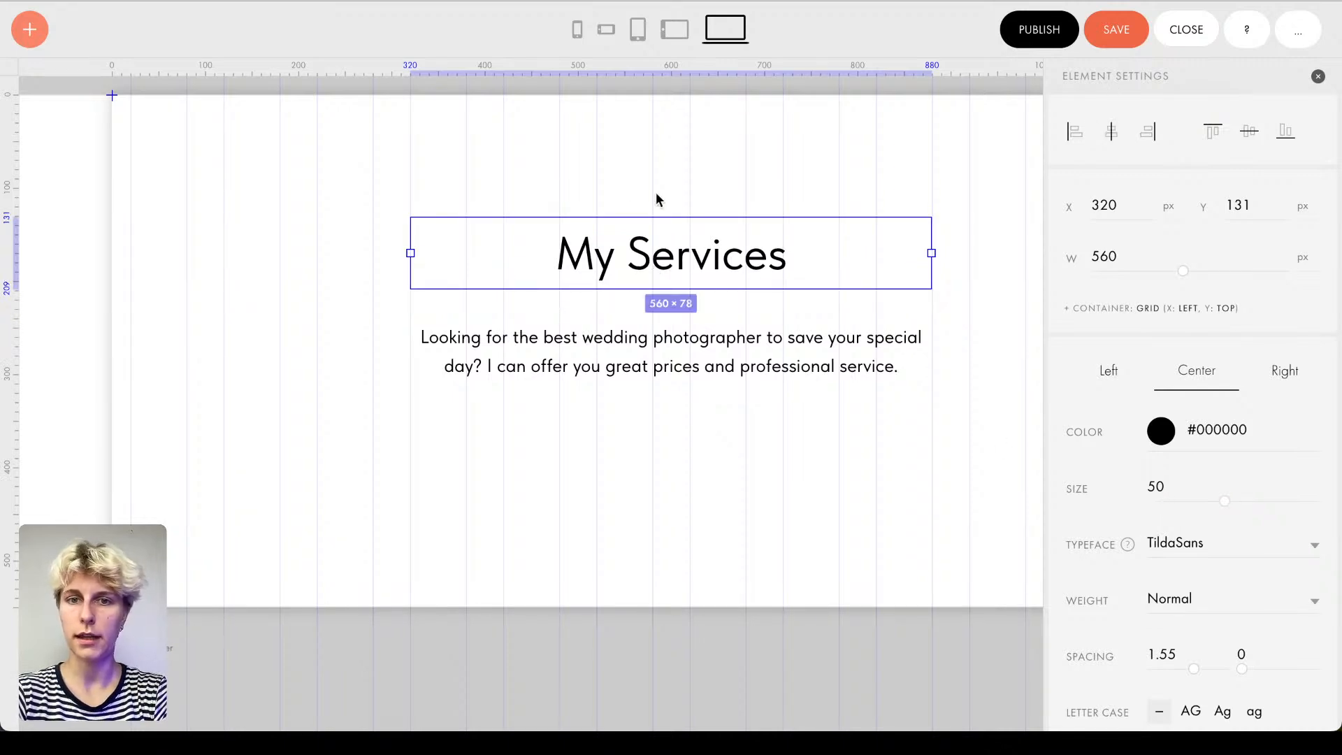
Step: Set the "My Services" heading's font weight to Bold and its font size to 55
left_click(632, 210)
left_click(699, 260)
scroll(1210, 448, "down", 3)
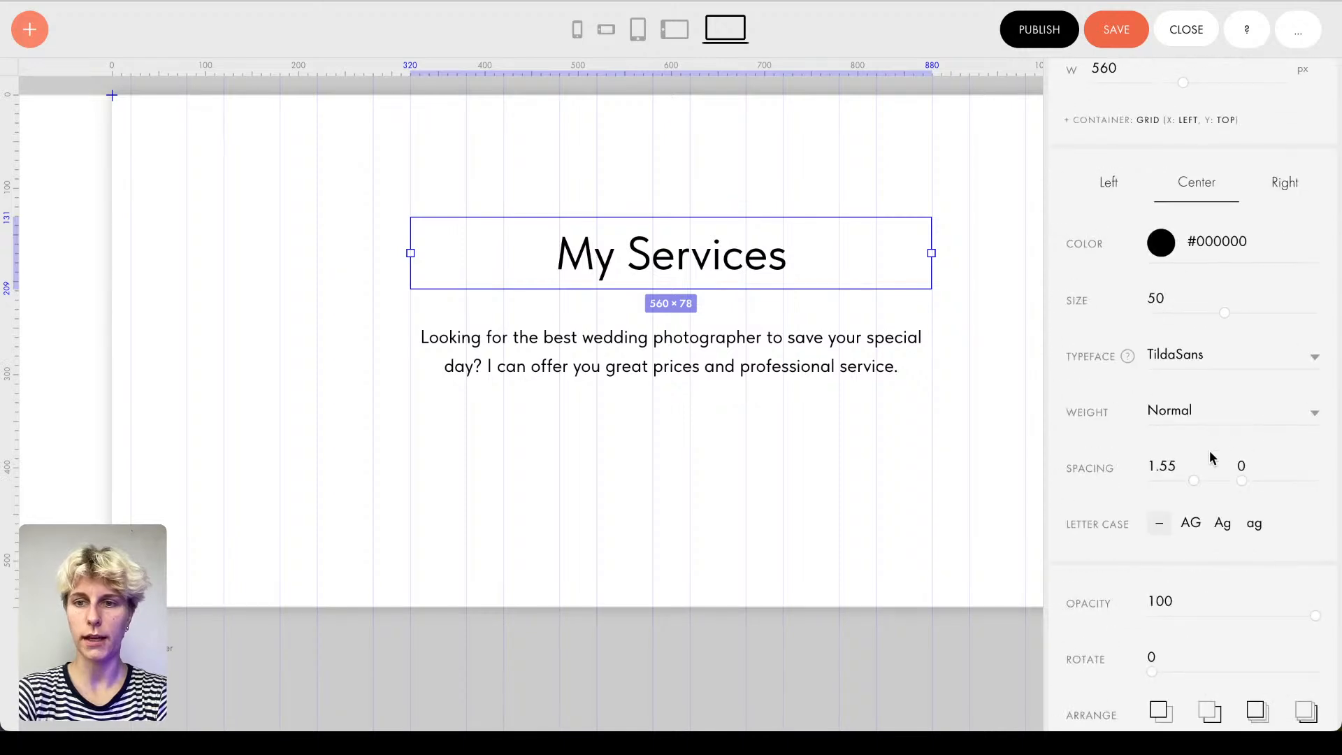
left_click(1213, 412)
left_click(1214, 461)
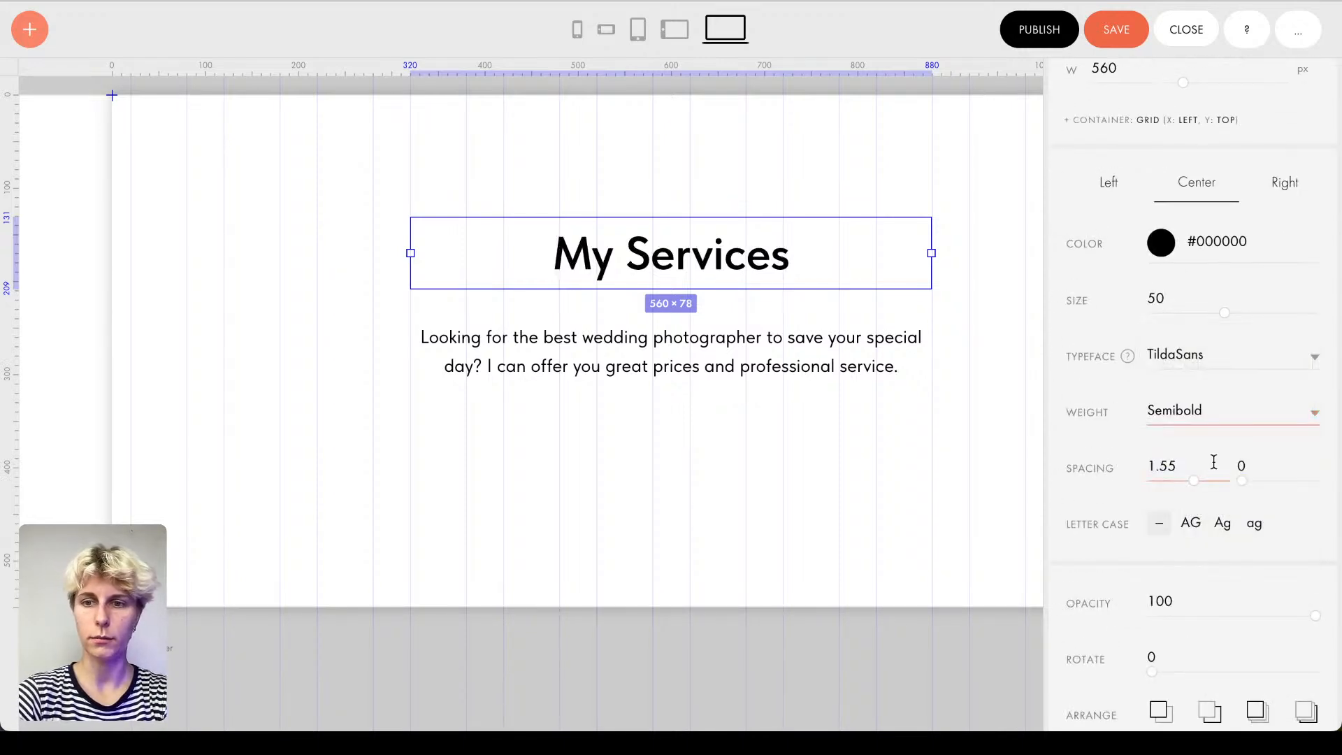
left_click(1202, 418)
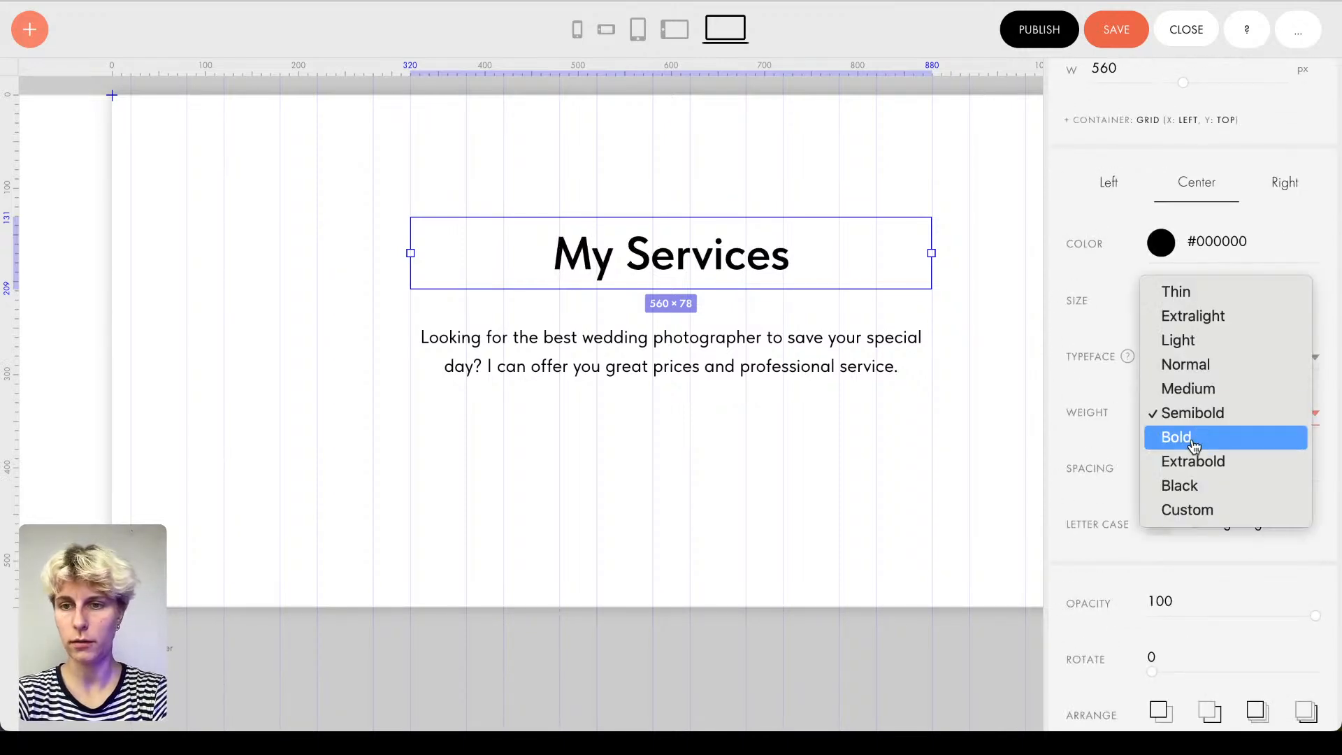
left_click(1181, 438)
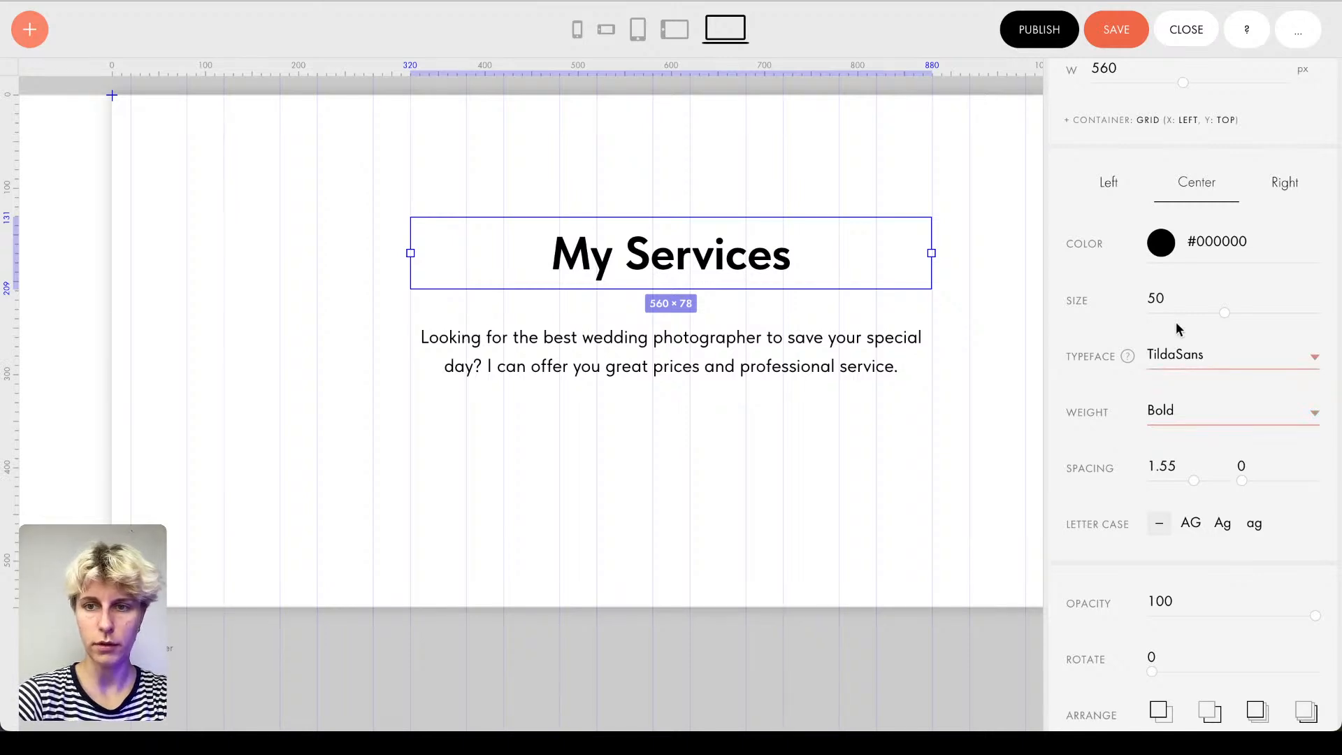
double_click(1157, 299)
type("53")
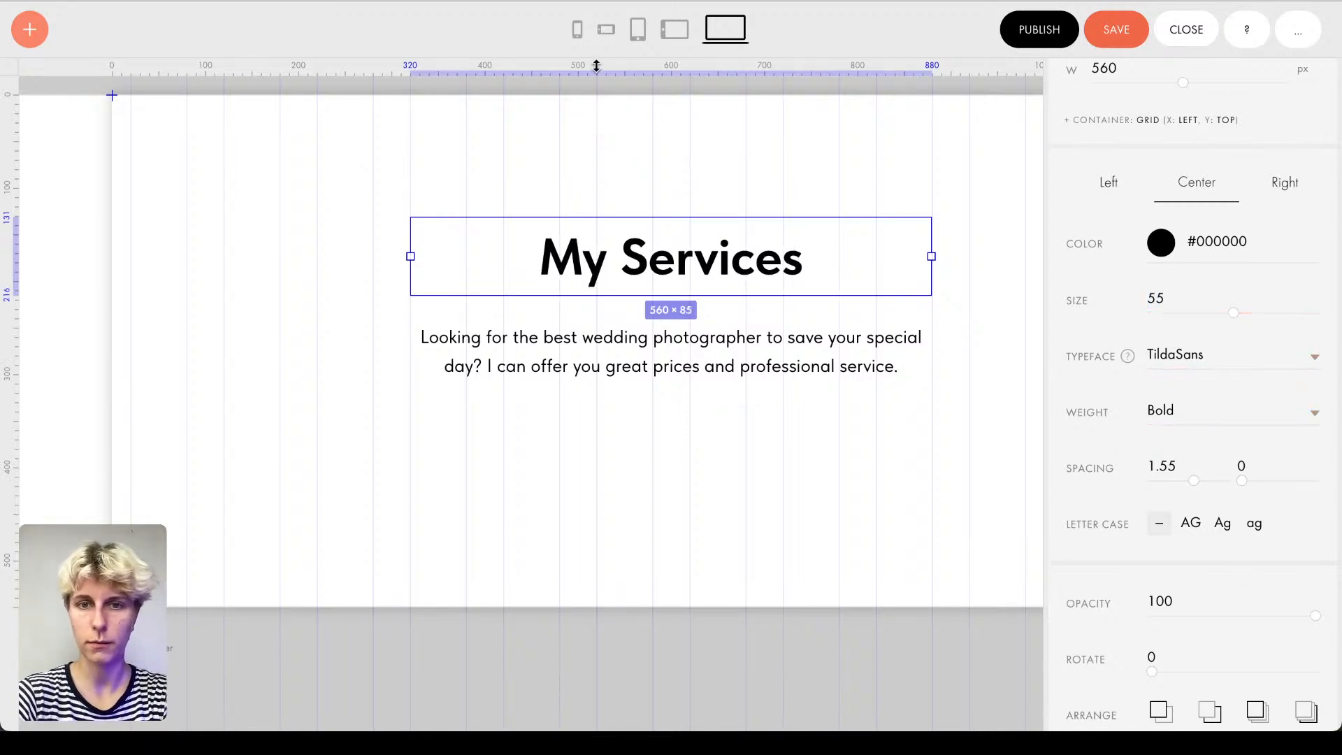
Step: Move the "My Services" heading up to Y 129 px, leaving a 30 px gap above the description
left_click(627, 178)
left_click(656, 221)
key("alt")
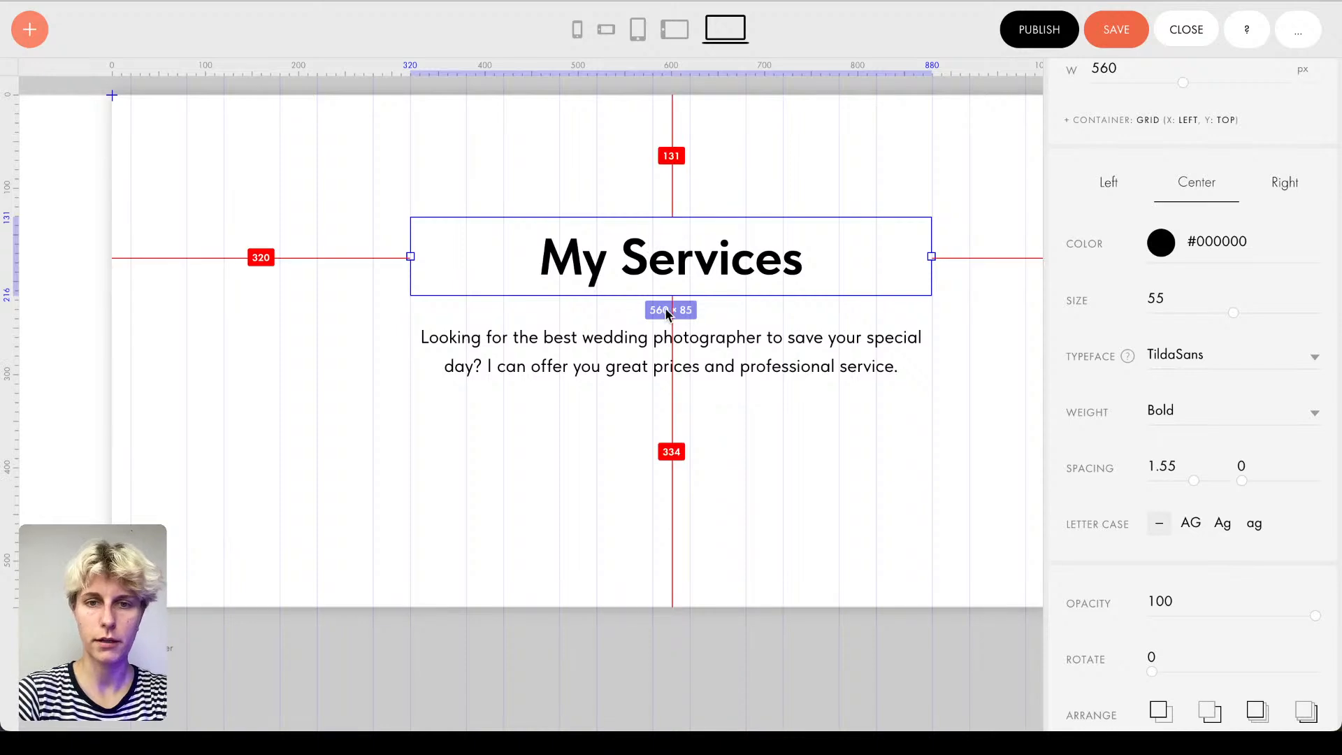
key("Up")
key("Up")
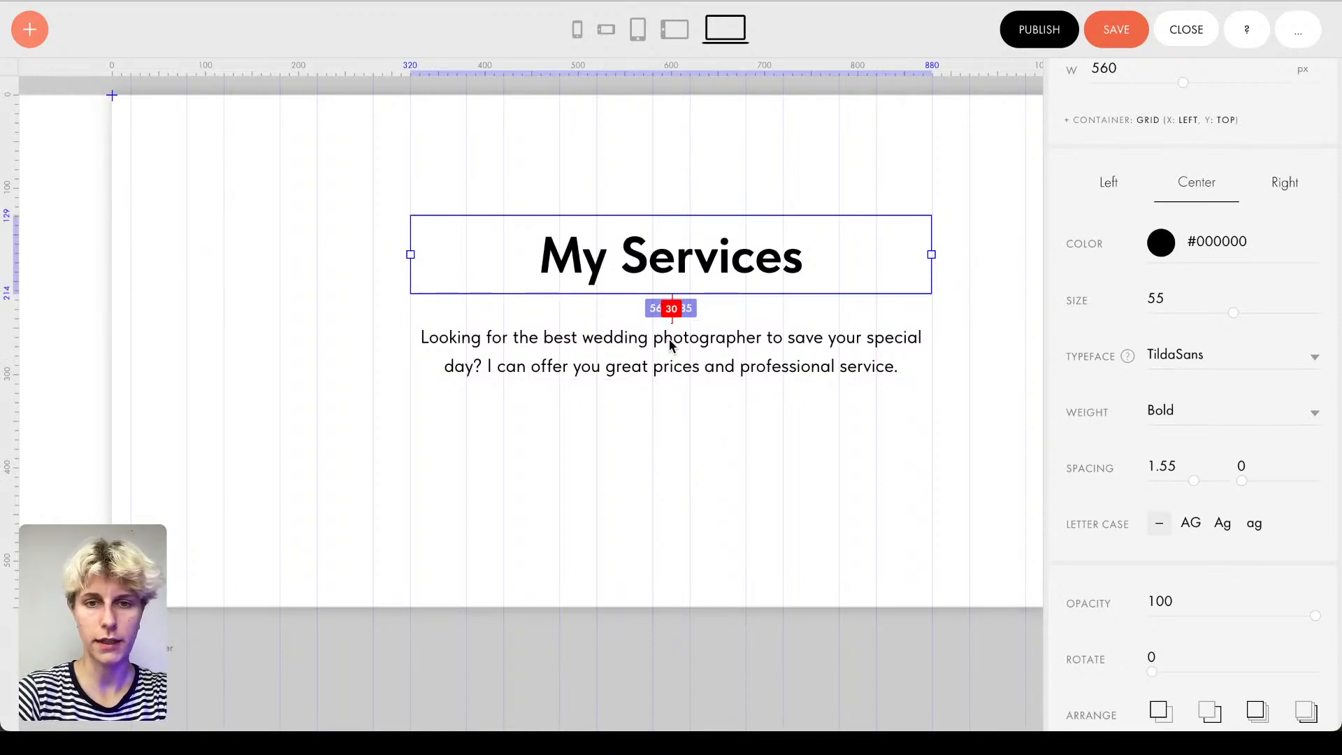
Step: Check the description's distances to the block edges and to the heading above, and deselect it
left_click(770, 338)
key("alt")
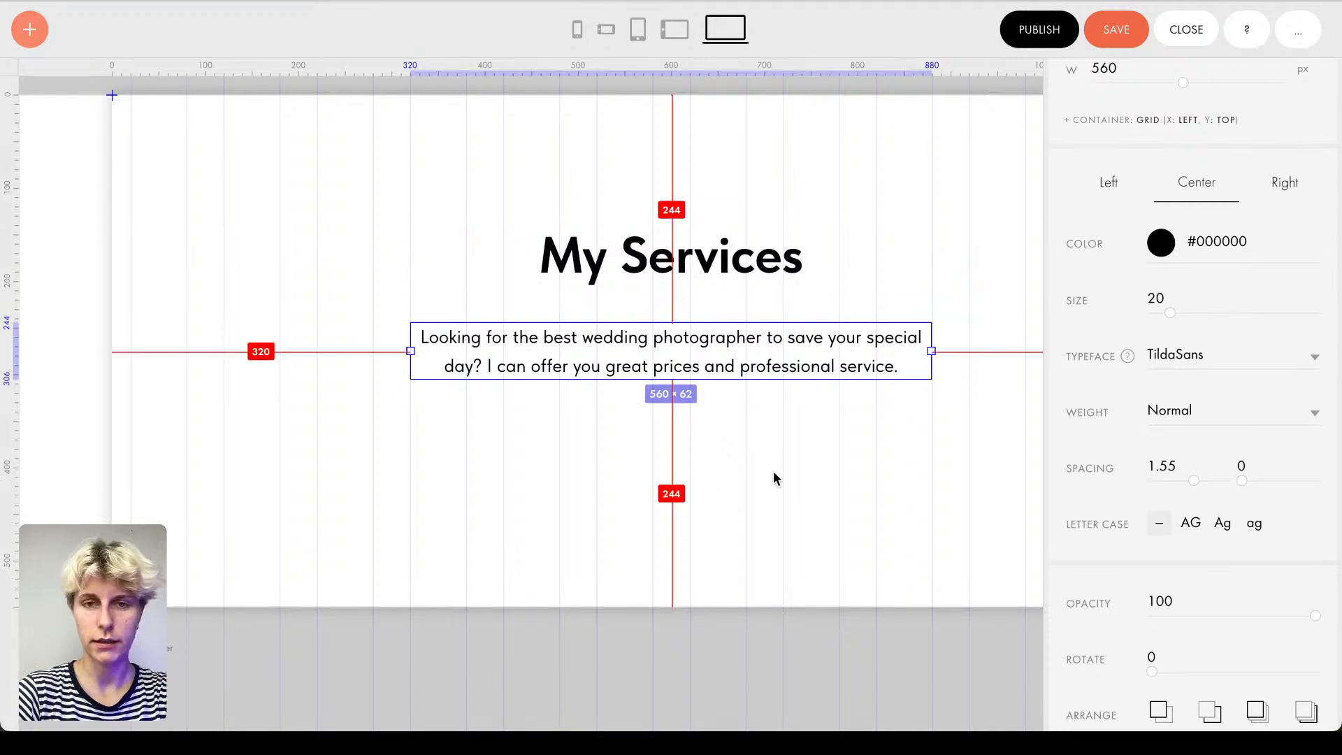
key("alt")
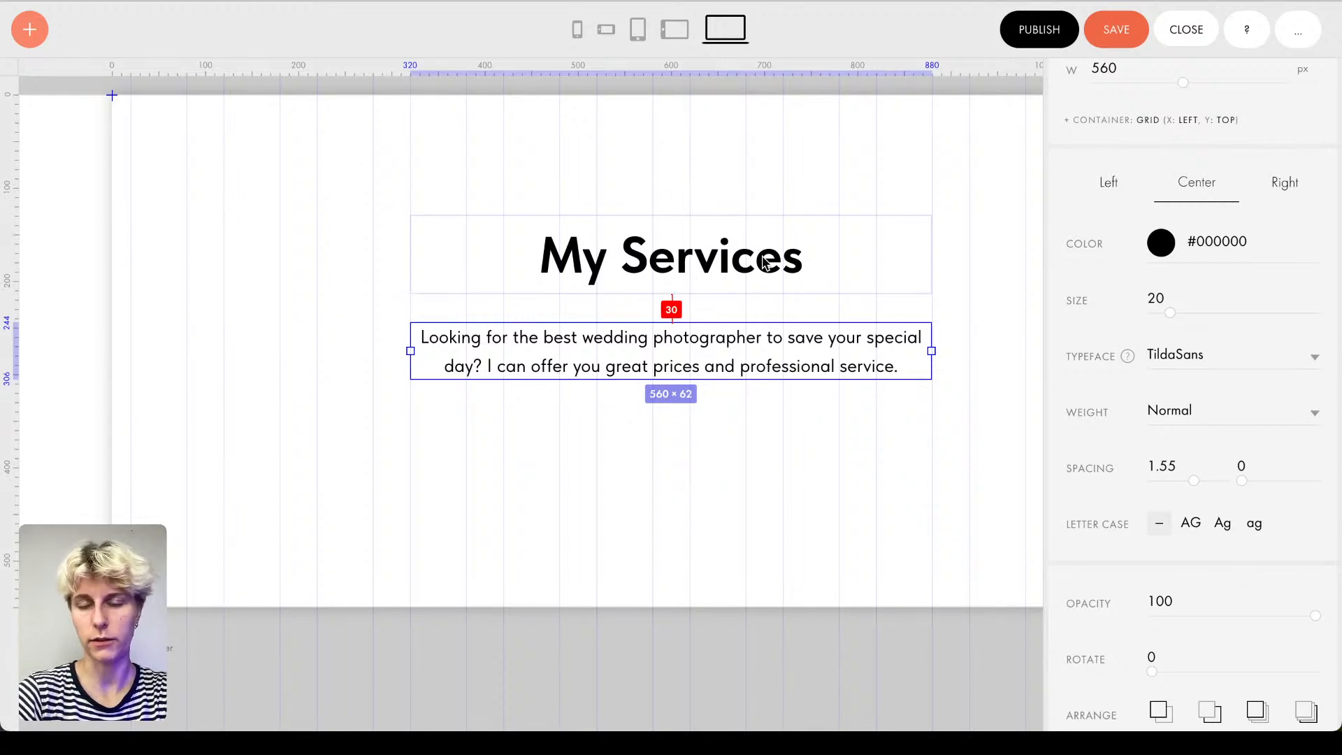
left_click(664, 558)
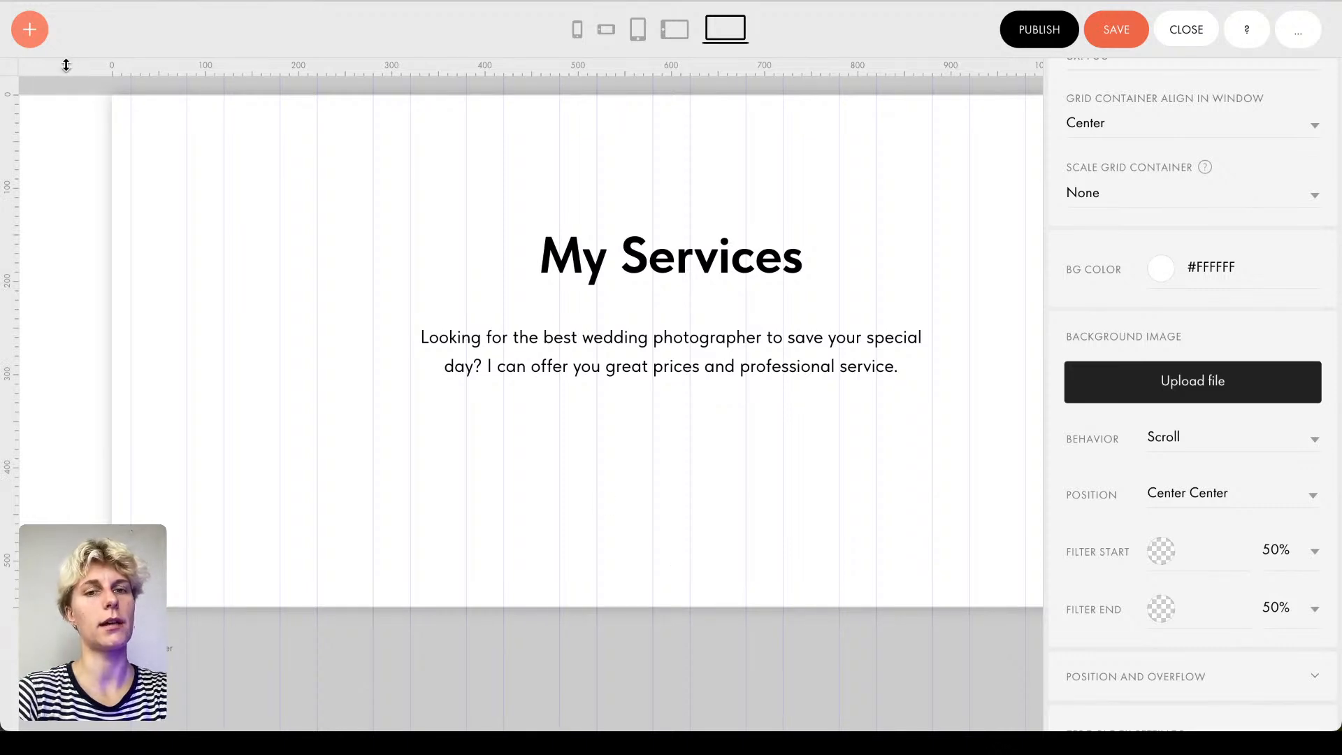
Step: Add a button and place it below the description at about X 450, Y 388 px
left_click(30, 30)
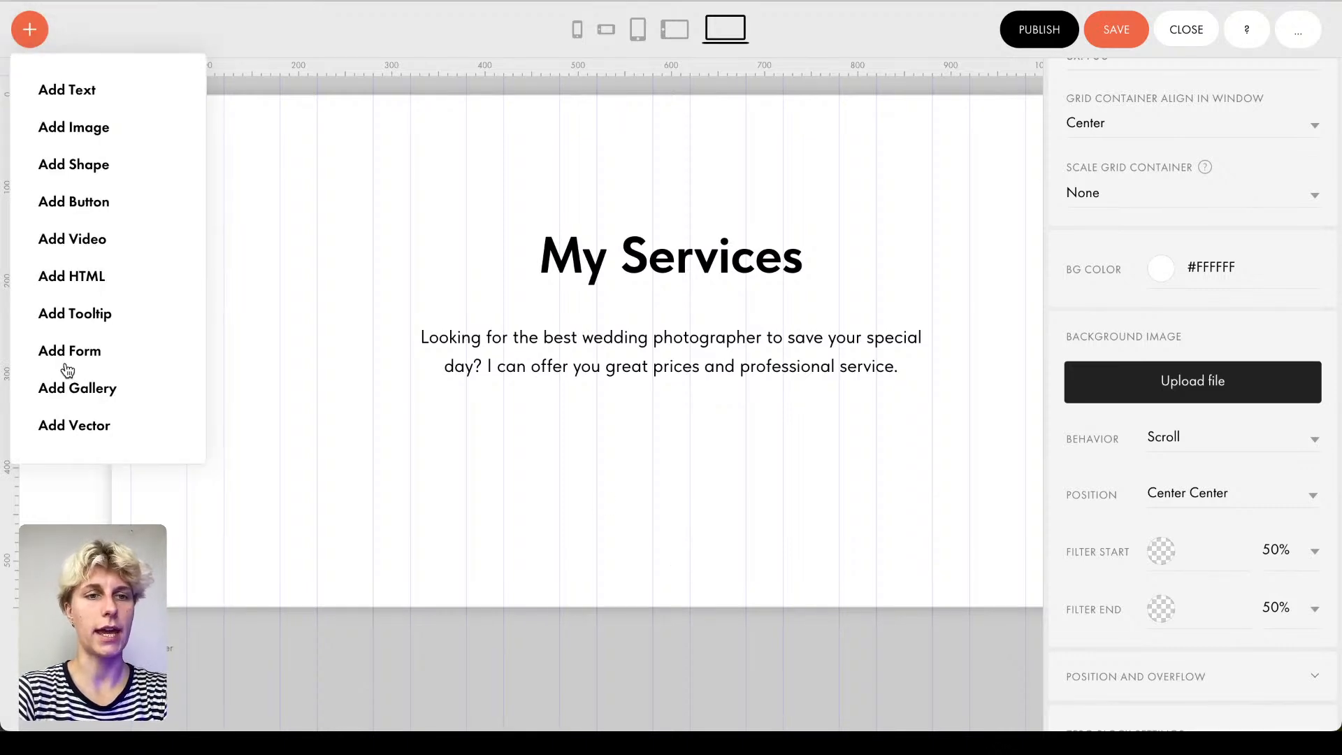
left_click(60, 216)
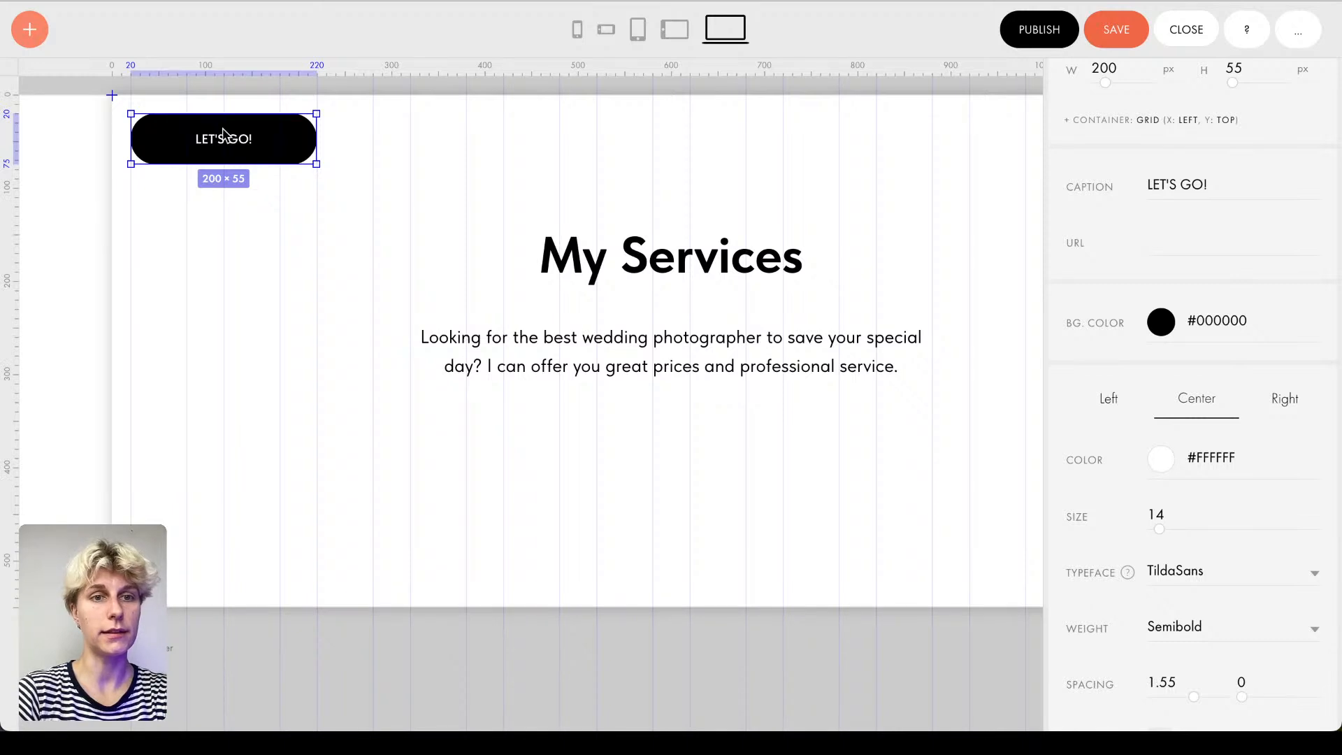
left_click_drag(227, 134, 635, 480)
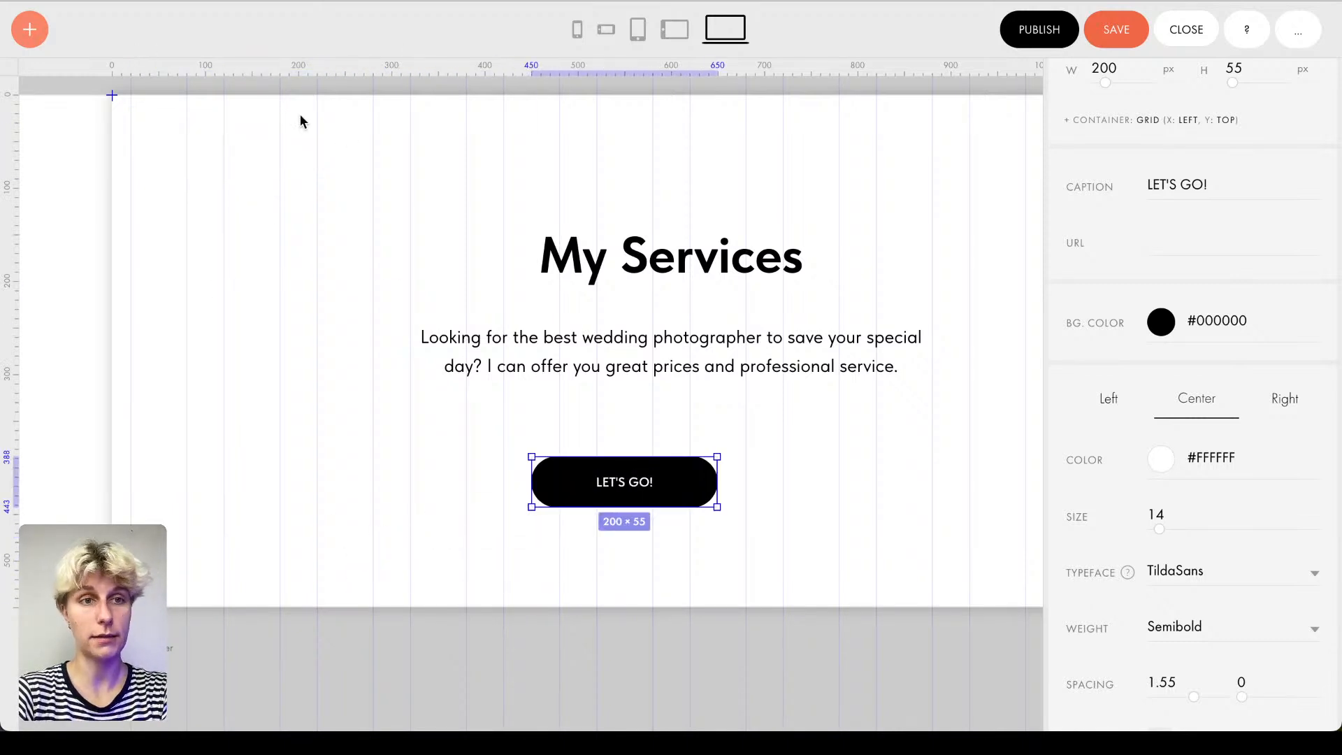
Step: Add two extra buttons to the block and delete both, keeping only the one below the description
left_click(30, 42)
left_click(96, 196)
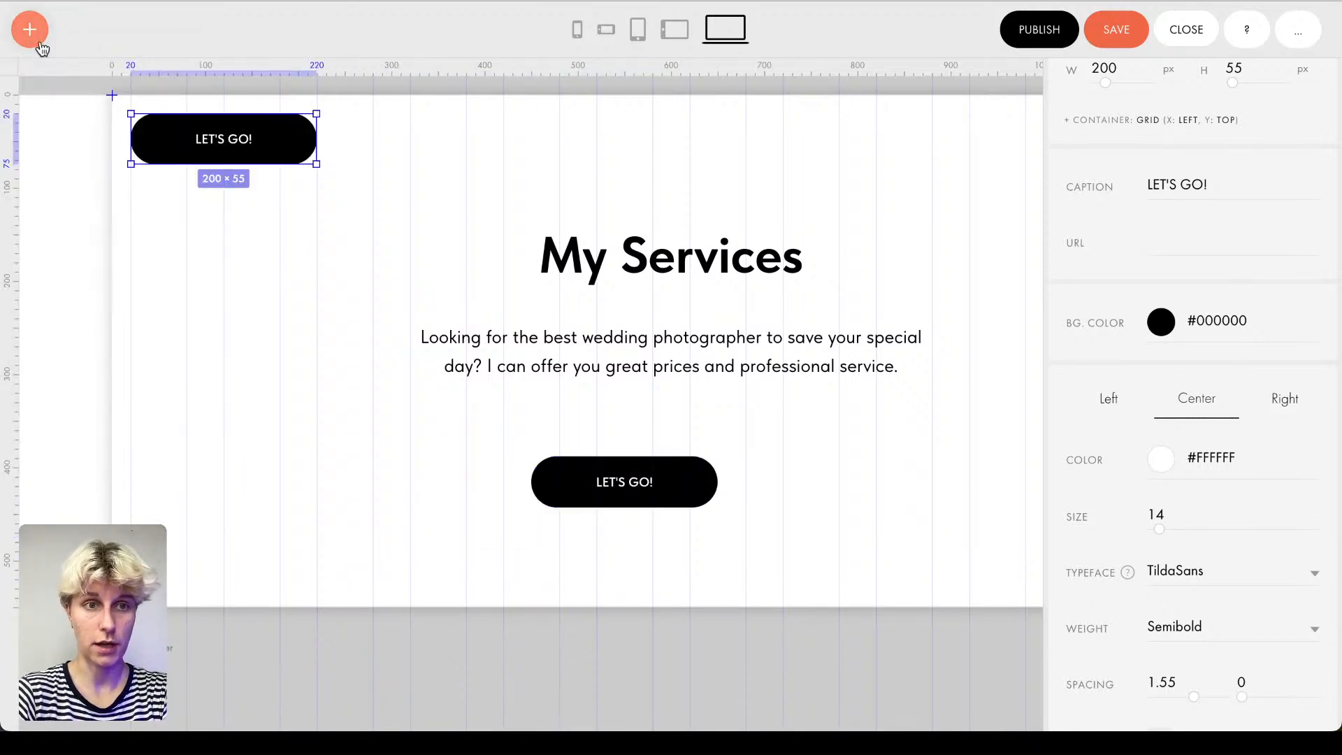
left_click(40, 43)
left_click(128, 201)
left_click_drag(267, 152, 590, 219)
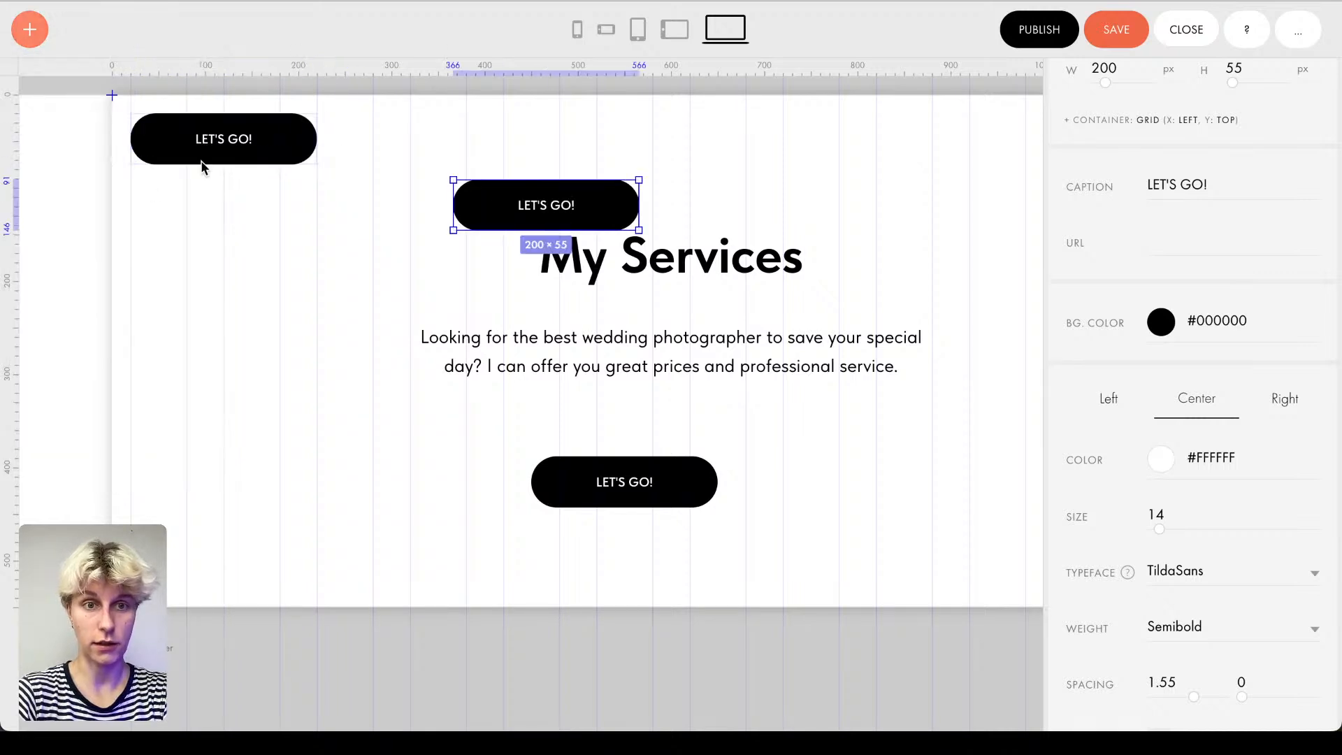
key("Delete")
left_click(201, 166)
key("Delete")
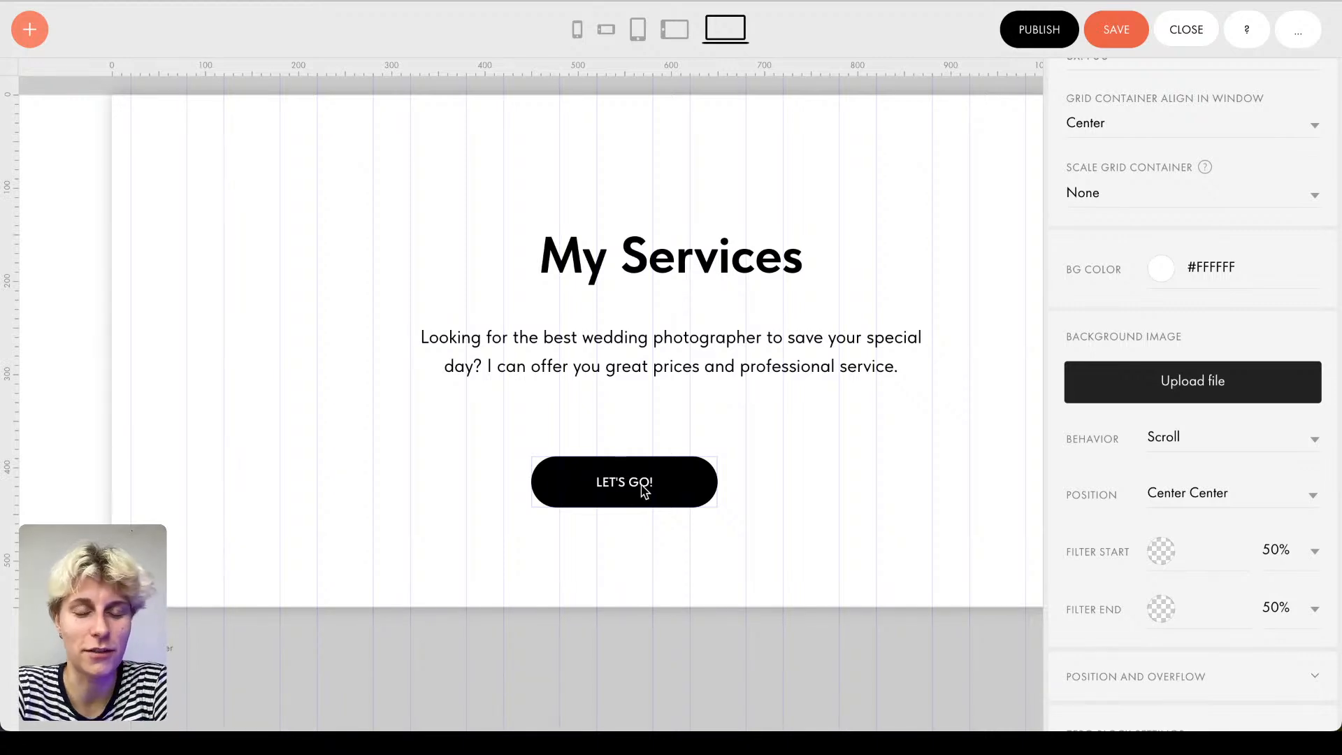
Step: Move the "LET'S GO!" button closer beneath the description, to about X 497, Y 367 px
left_click_drag(644, 492, 687, 473)
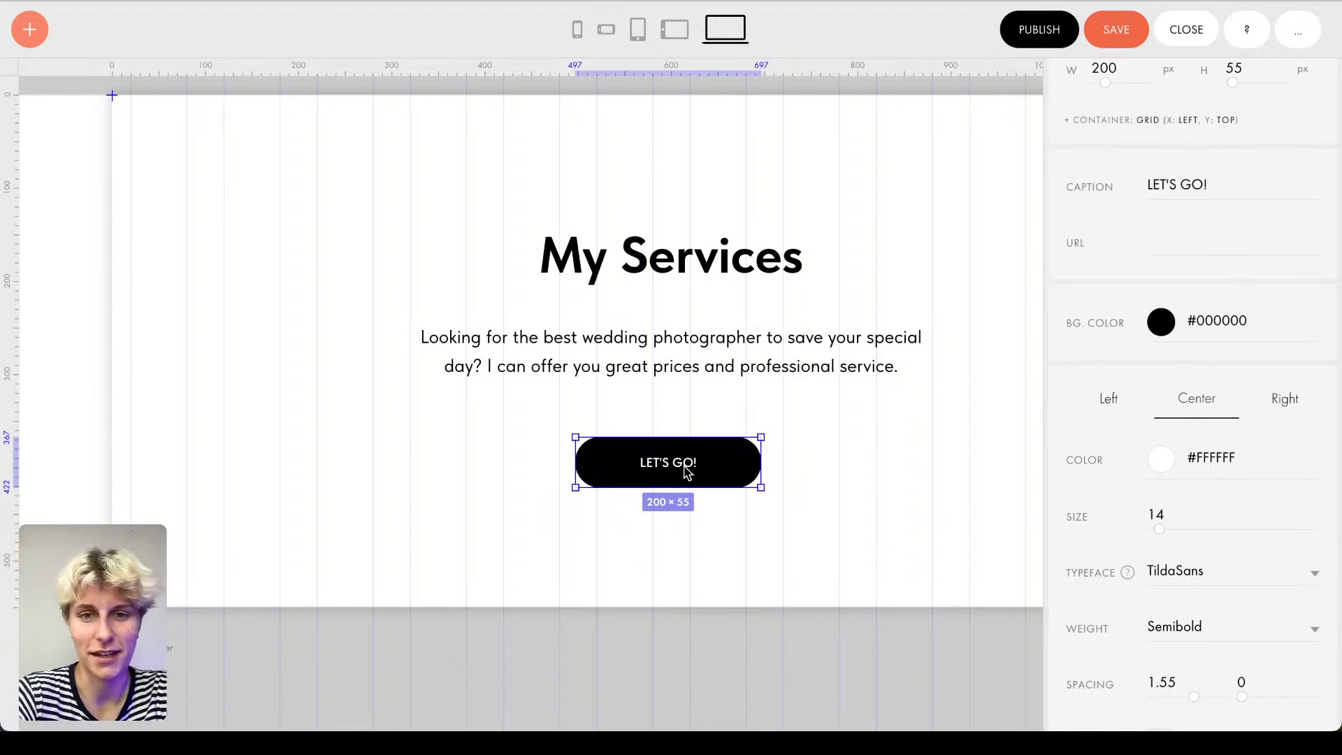
scroll(814, 510, "right", 3)
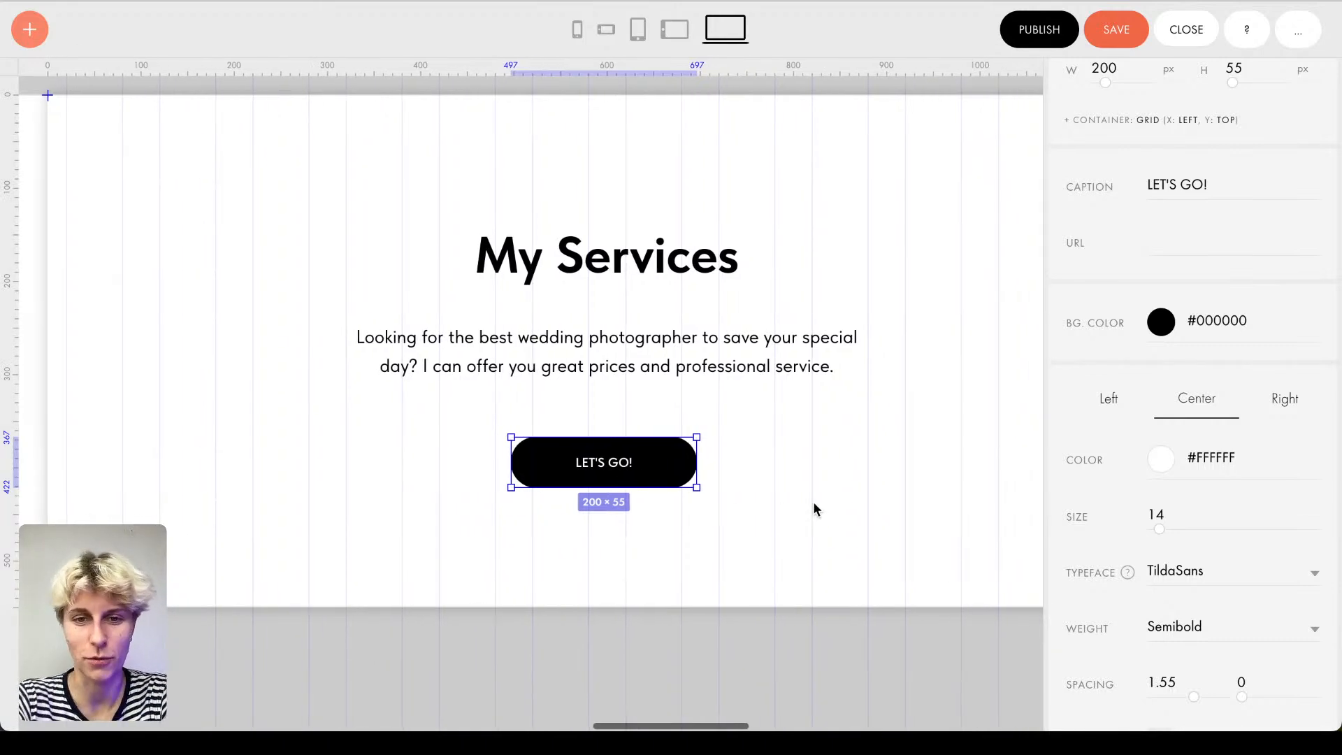
scroll(1186, 132, "up", 3)
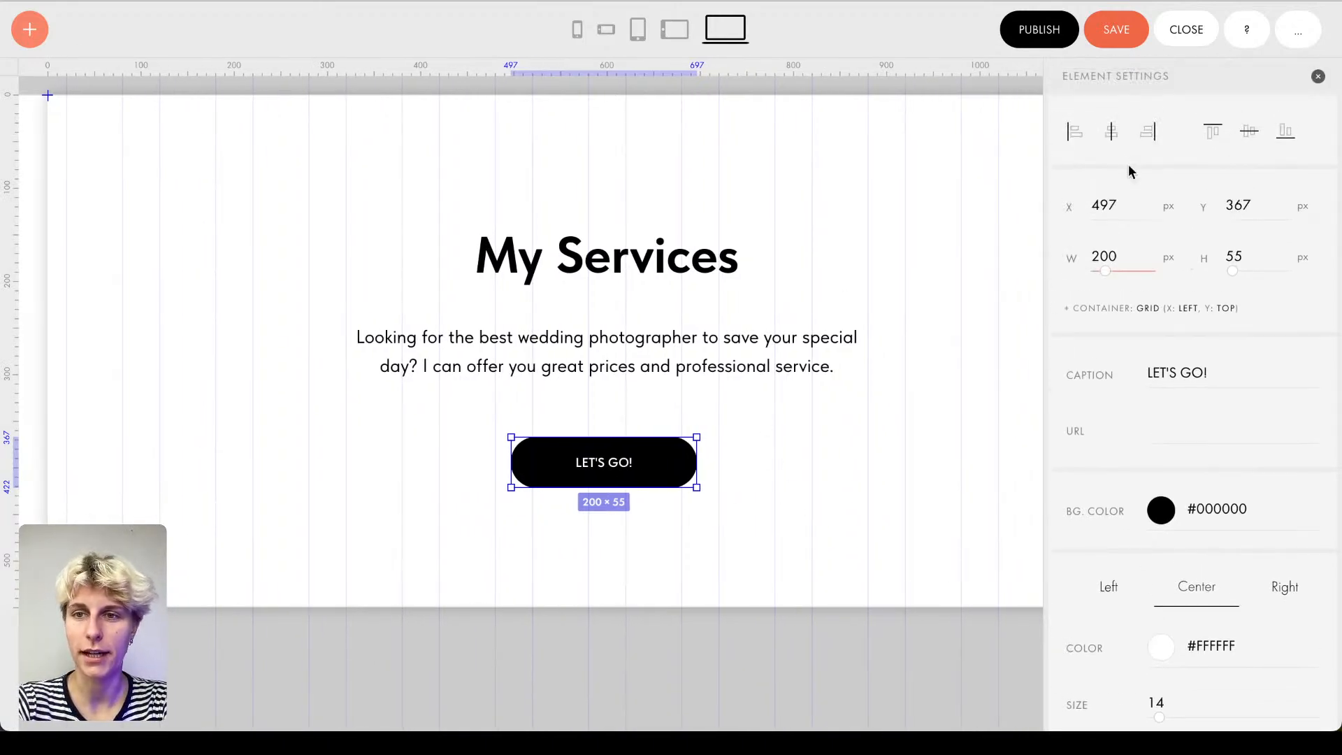
Step: Center the button horizontally on the artboard and change its caption to "Reach out"
left_click(1111, 132)
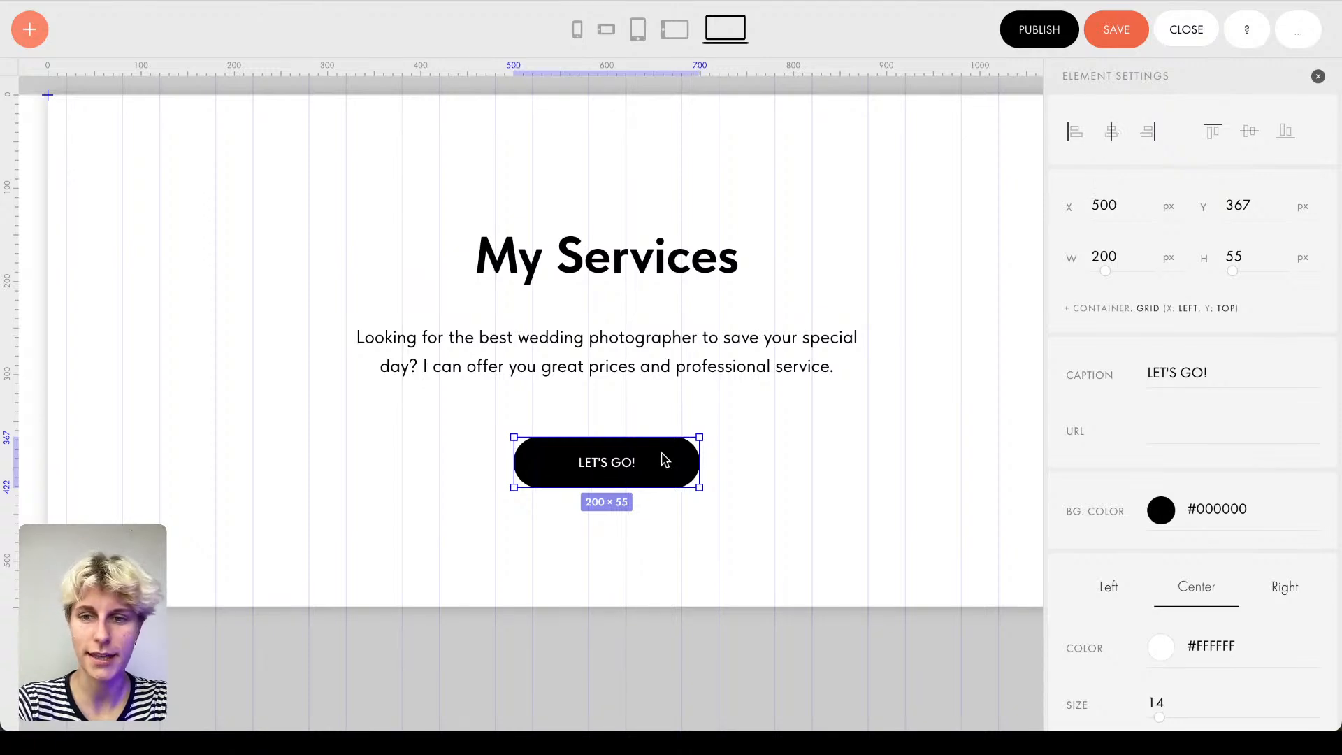
scroll(1189, 539, "down", 3)
left_click(1189, 226)
triple_click(1177, 227)
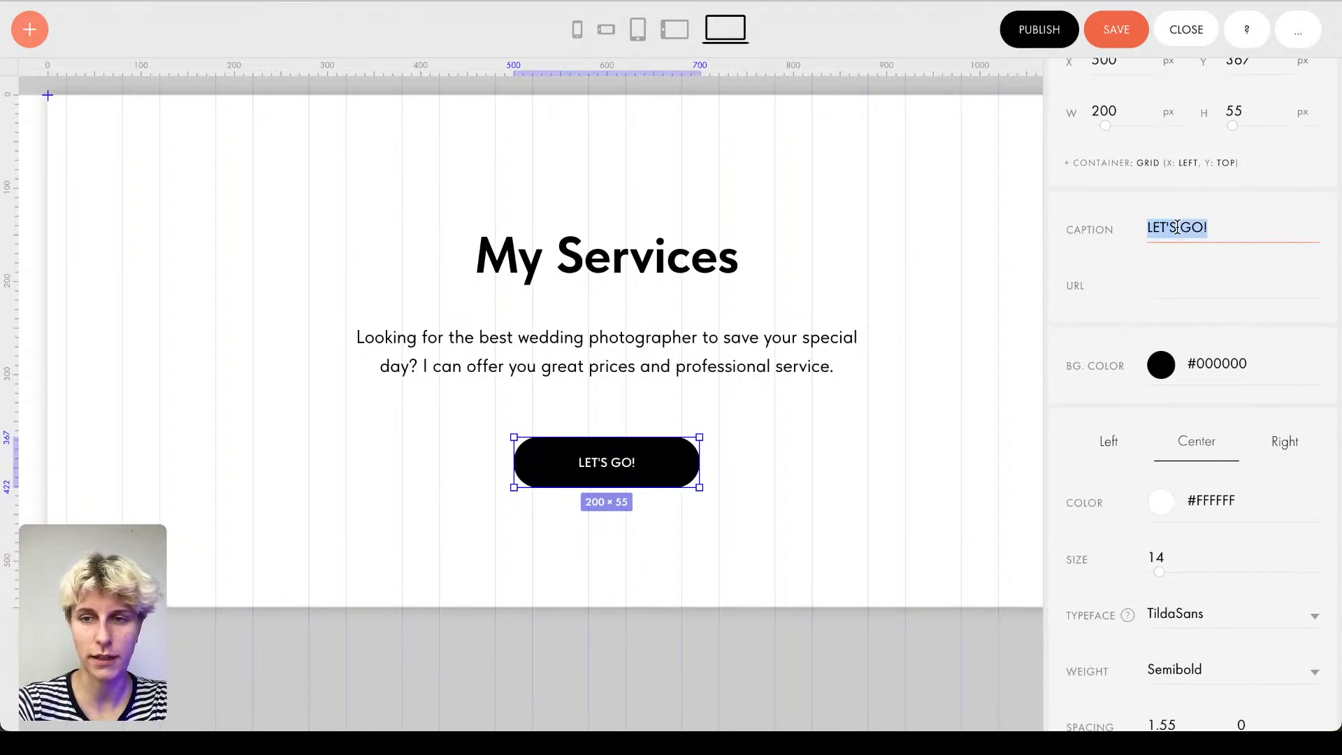
key("BackSpace")
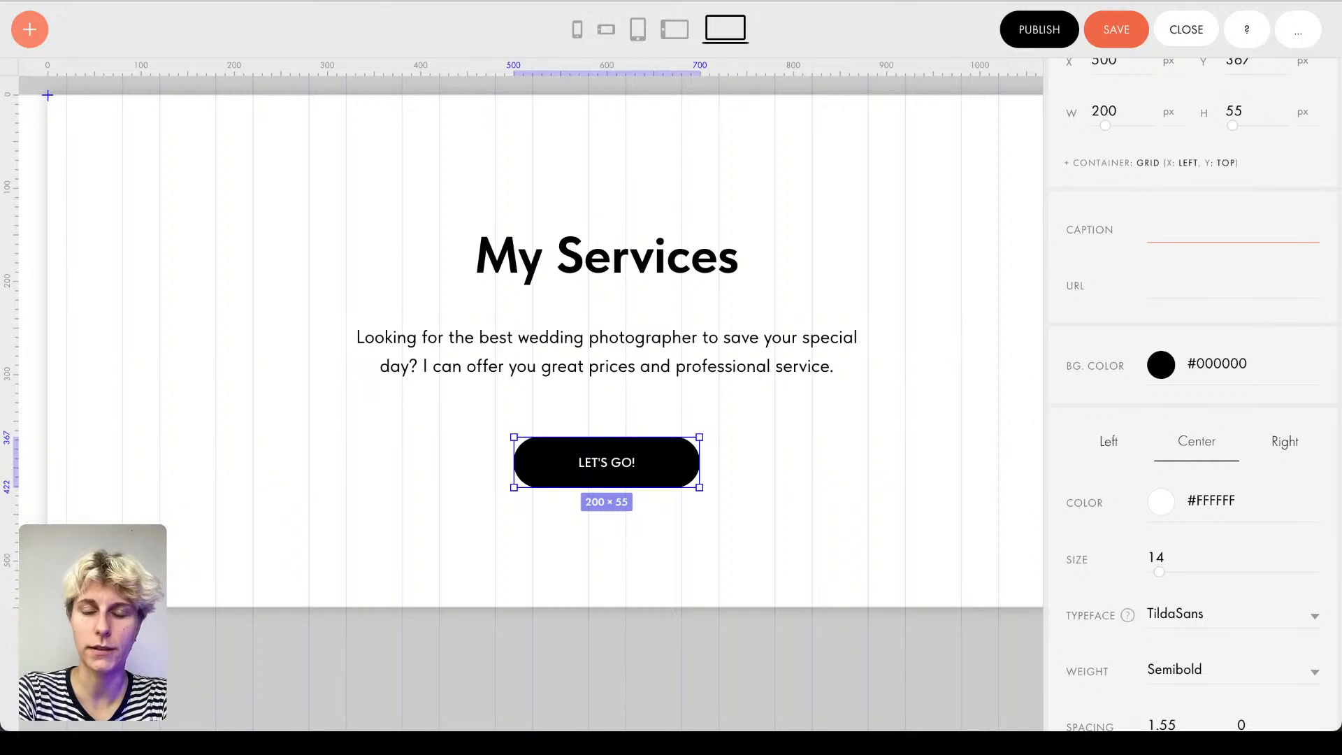
type("Re")
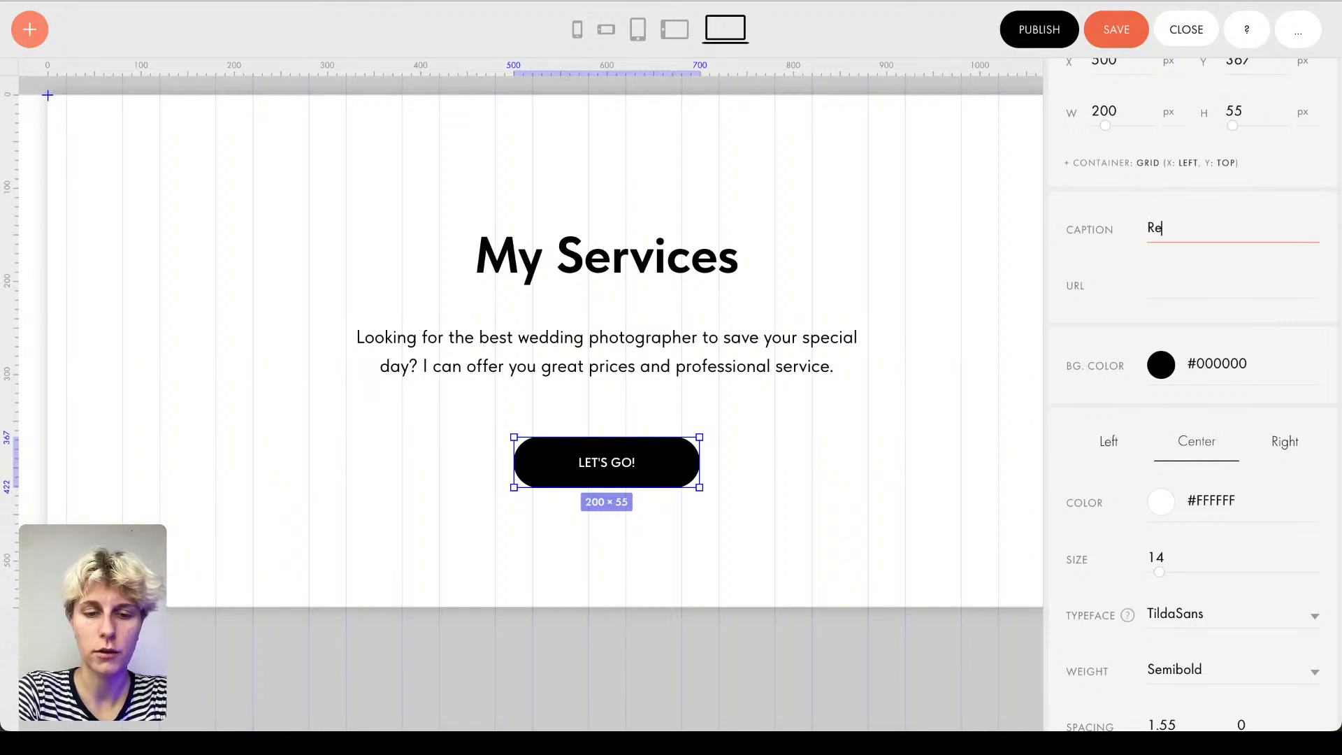
type("ach out")
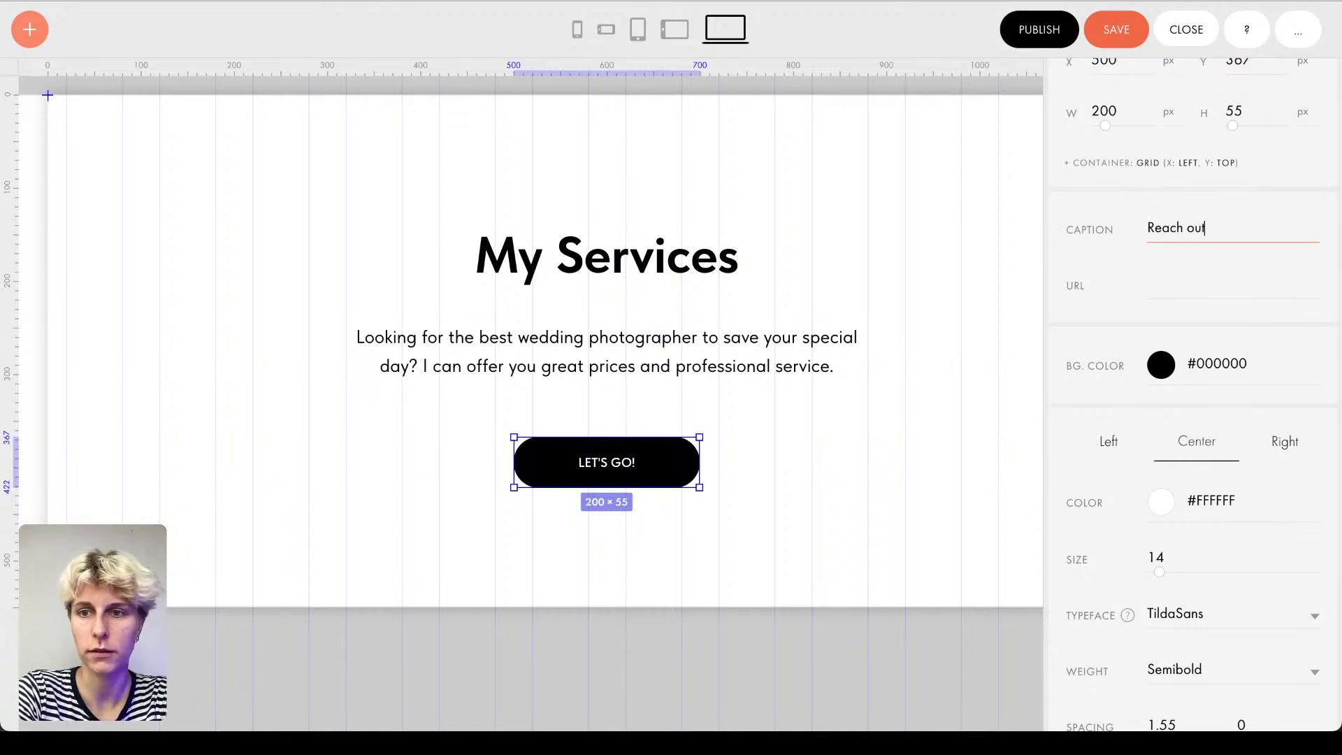
left_click(1216, 292)
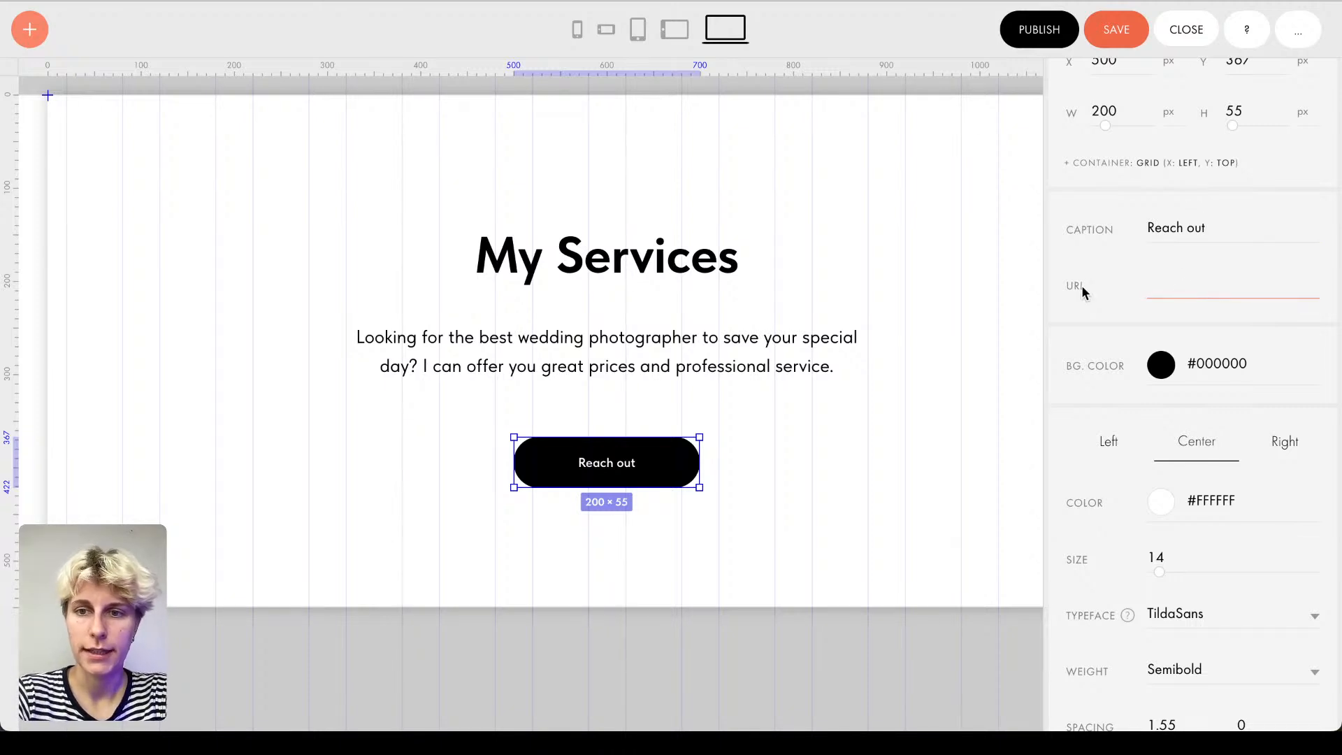
Step: Set the button's background color to dark gray #262626
scroll(1117, 389, "down", 1)
left_click(1192, 353)
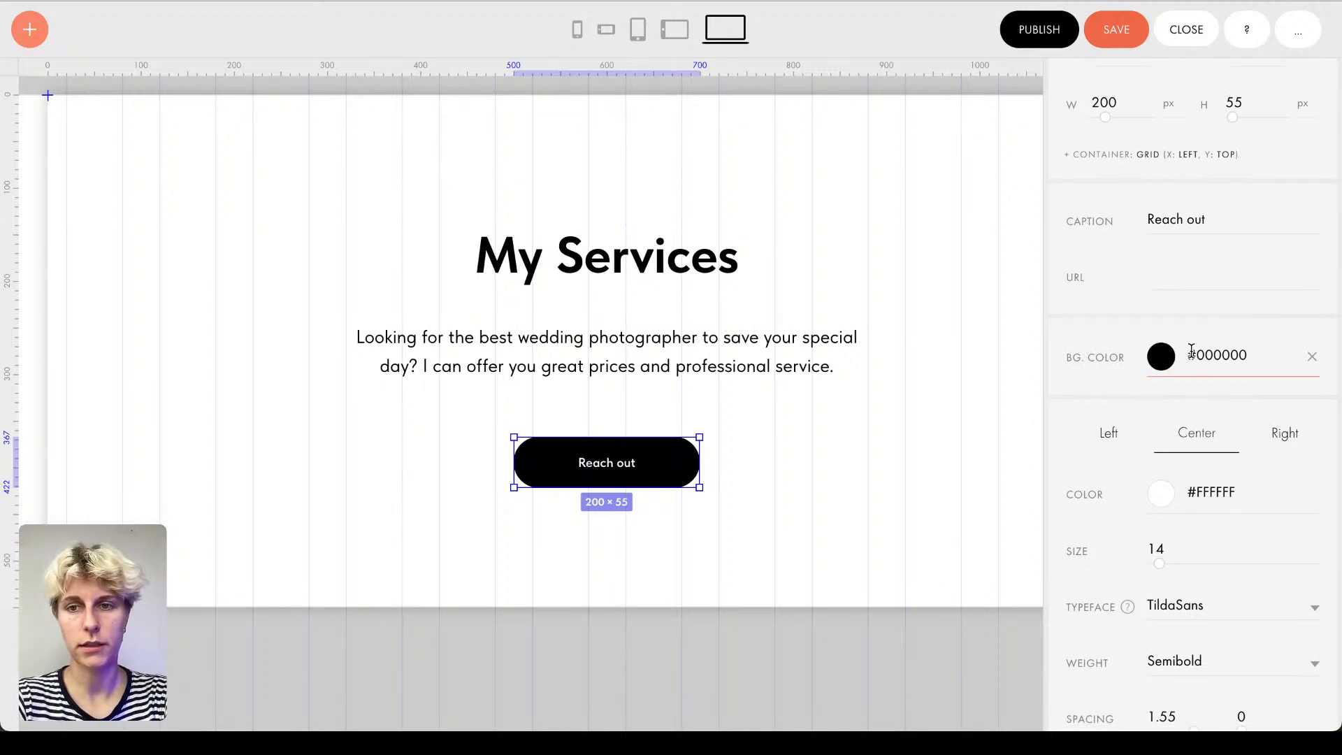
left_click(1191, 353)
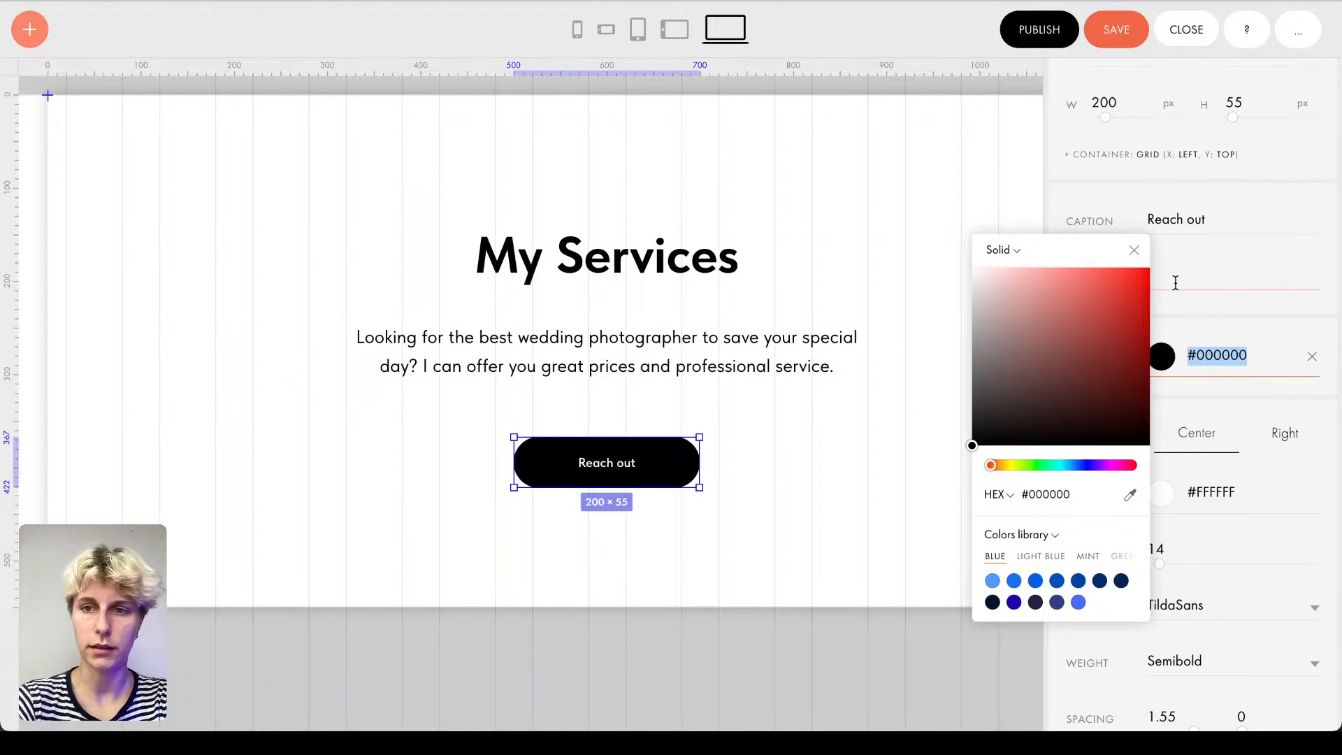
left_click(1026, 313)
left_click_drag(1025, 313, 866, 425)
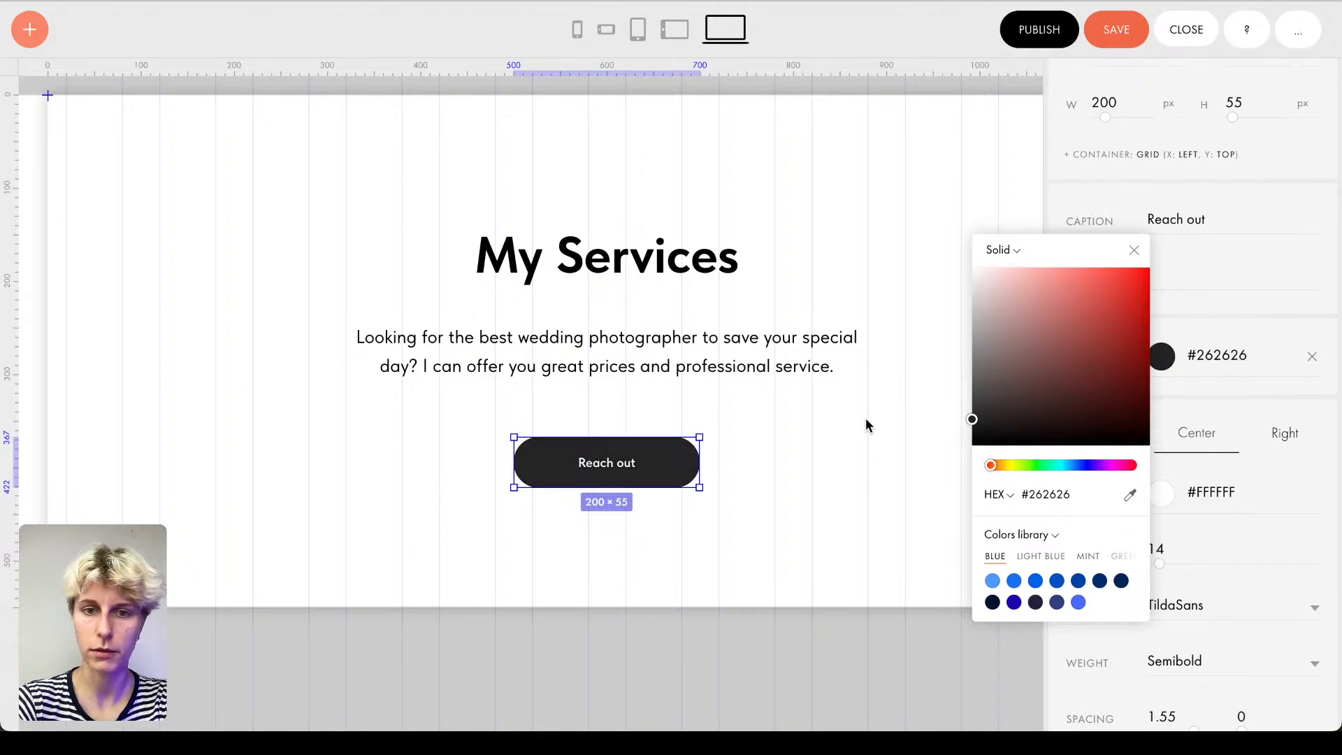
left_click(1134, 250)
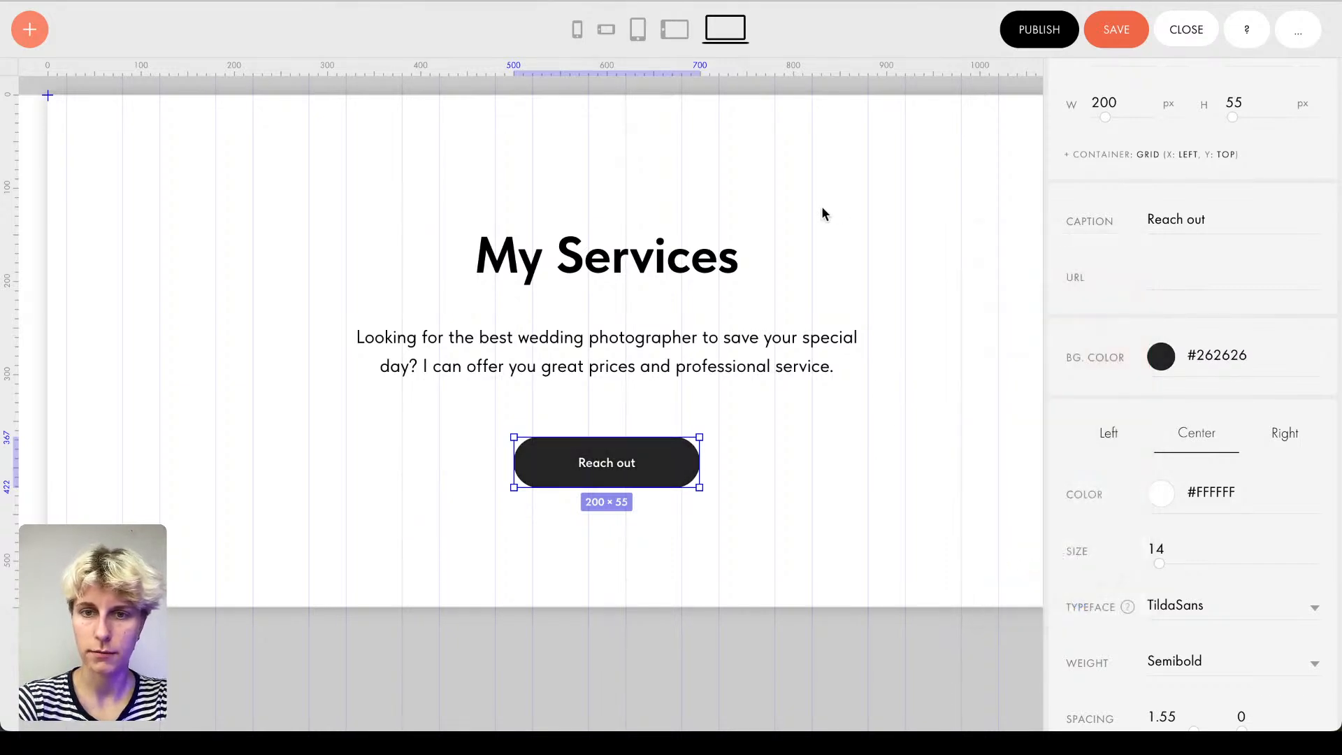
Step: Set the artboard's background color to the light blue #EAF3FF
left_click(825, 213)
scroll(1187, 548, "down", 2)
left_click(1188, 214)
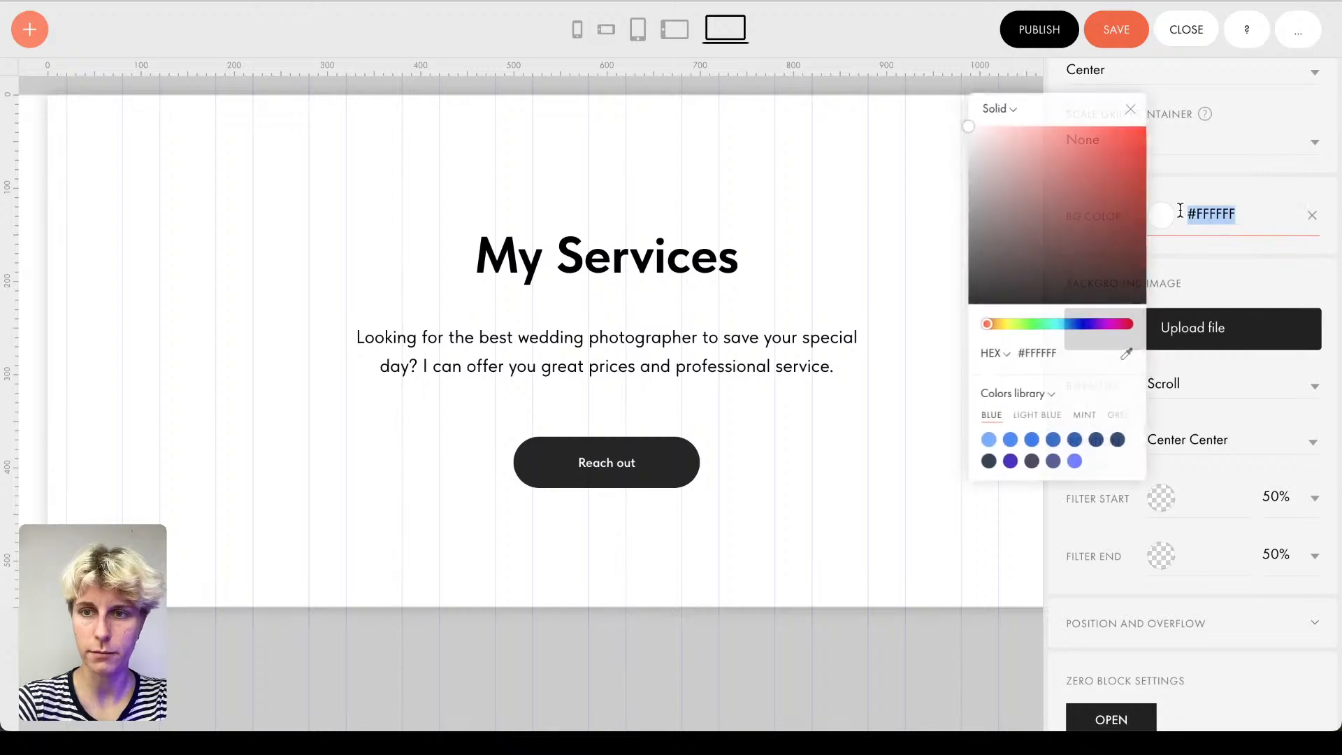
left_click_drag(1042, 216, 855, 146)
left_click(992, 439)
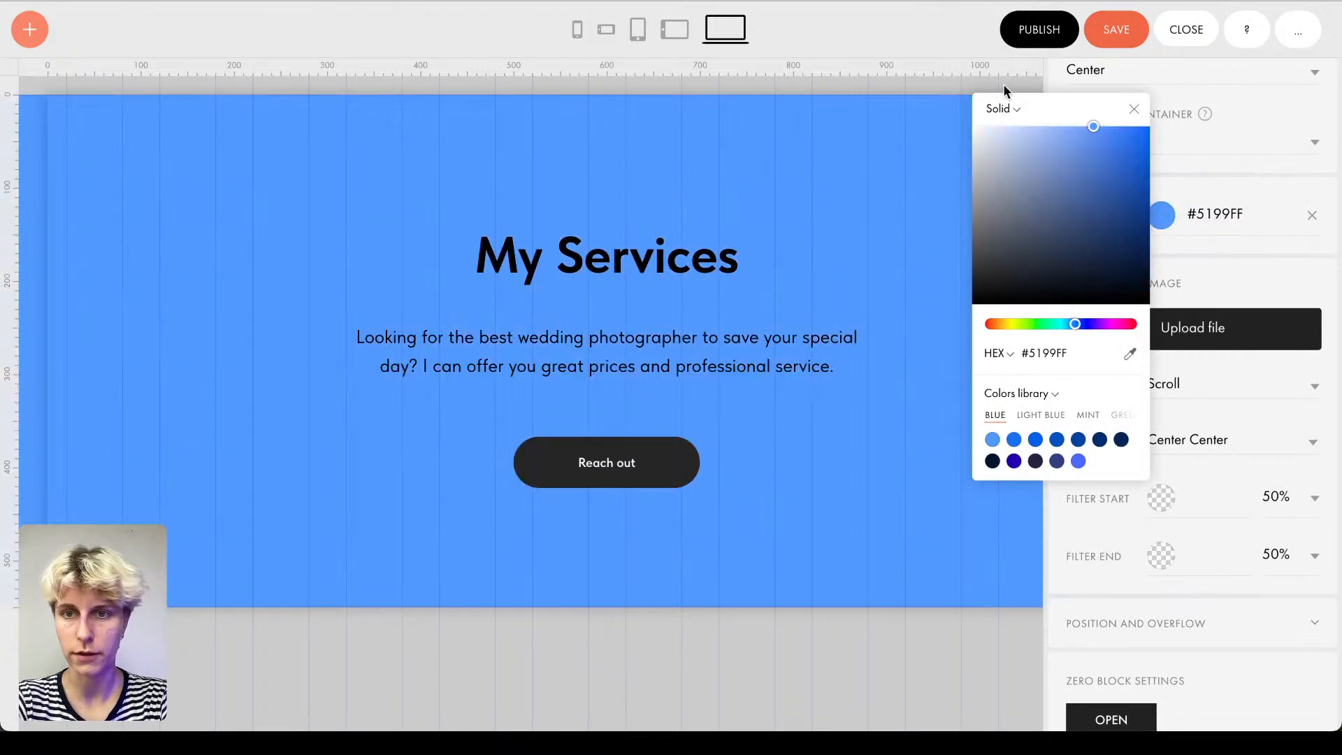
left_click(1006, 93)
left_click(1200, 218)
left_click_drag(1055, 150, 987, 111)
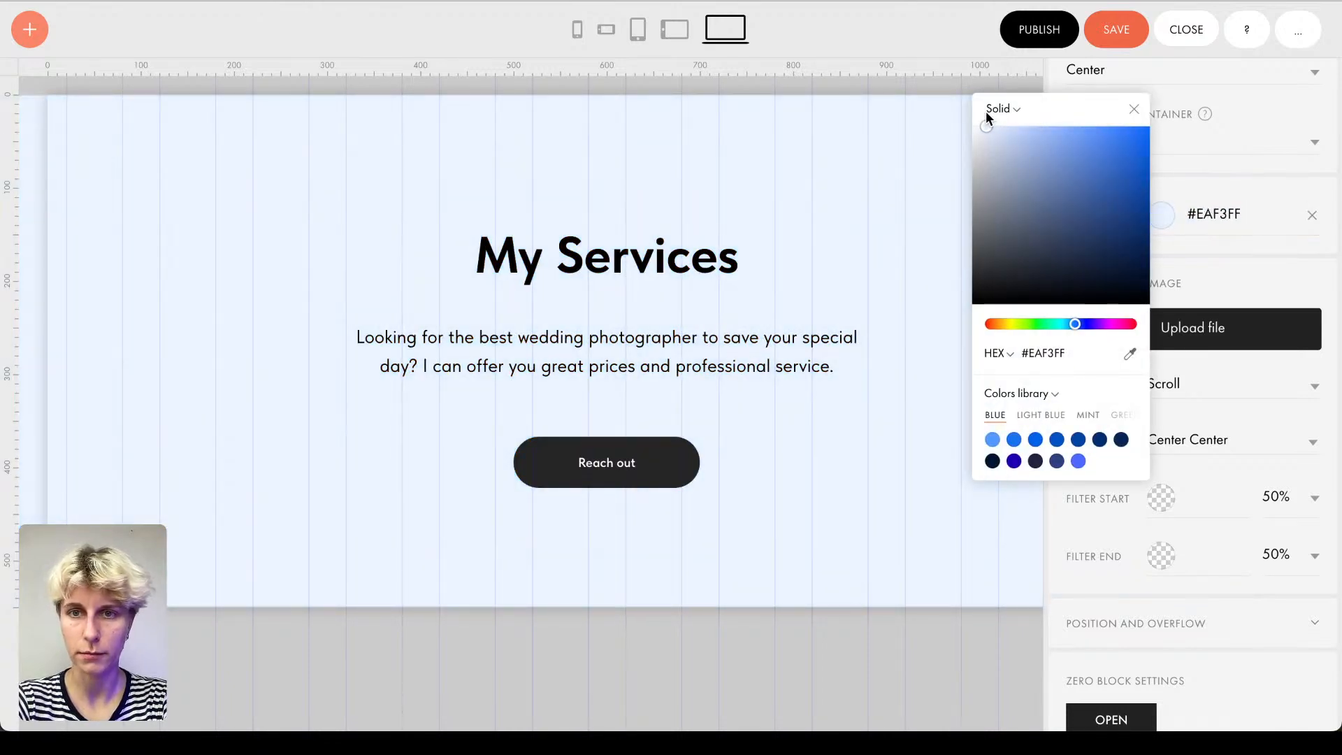
left_click(857, 120)
Step: Save the changes made to the block
key("ctrl+minus")
right_click(854, 203)
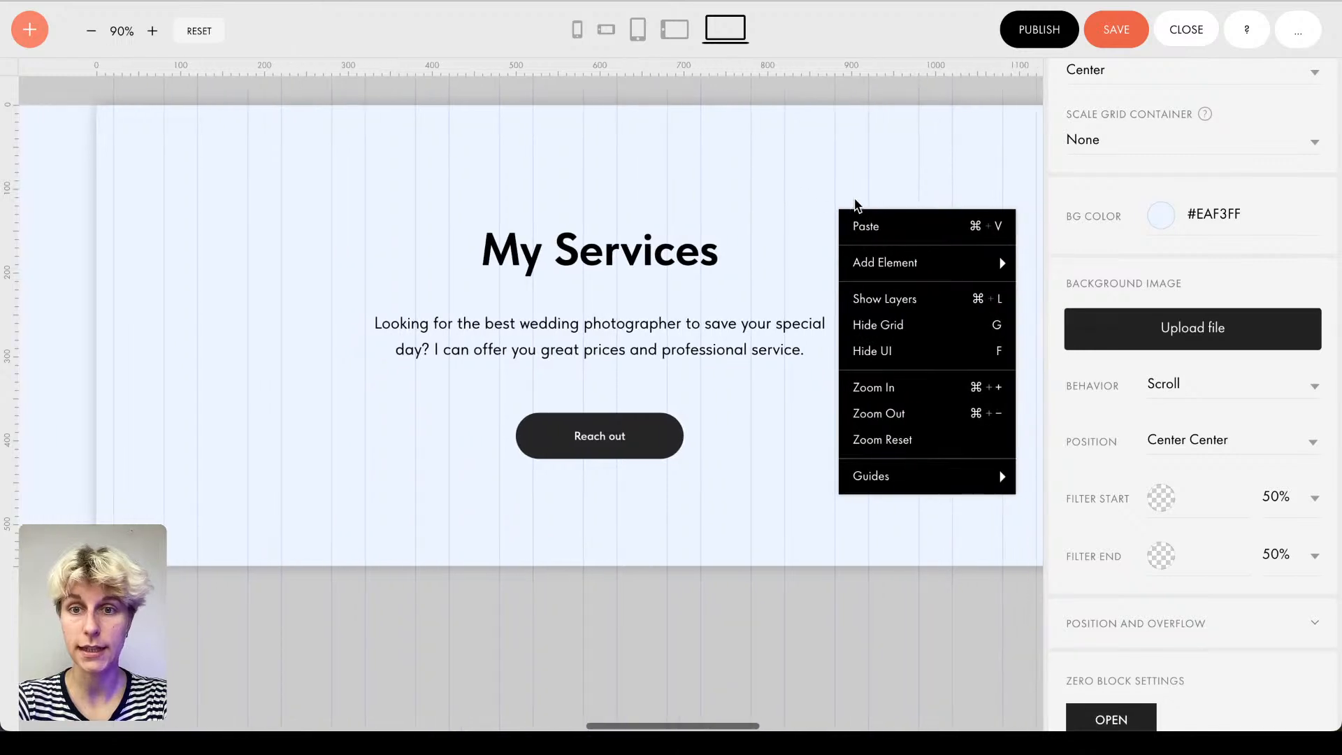
left_click(1115, 29)
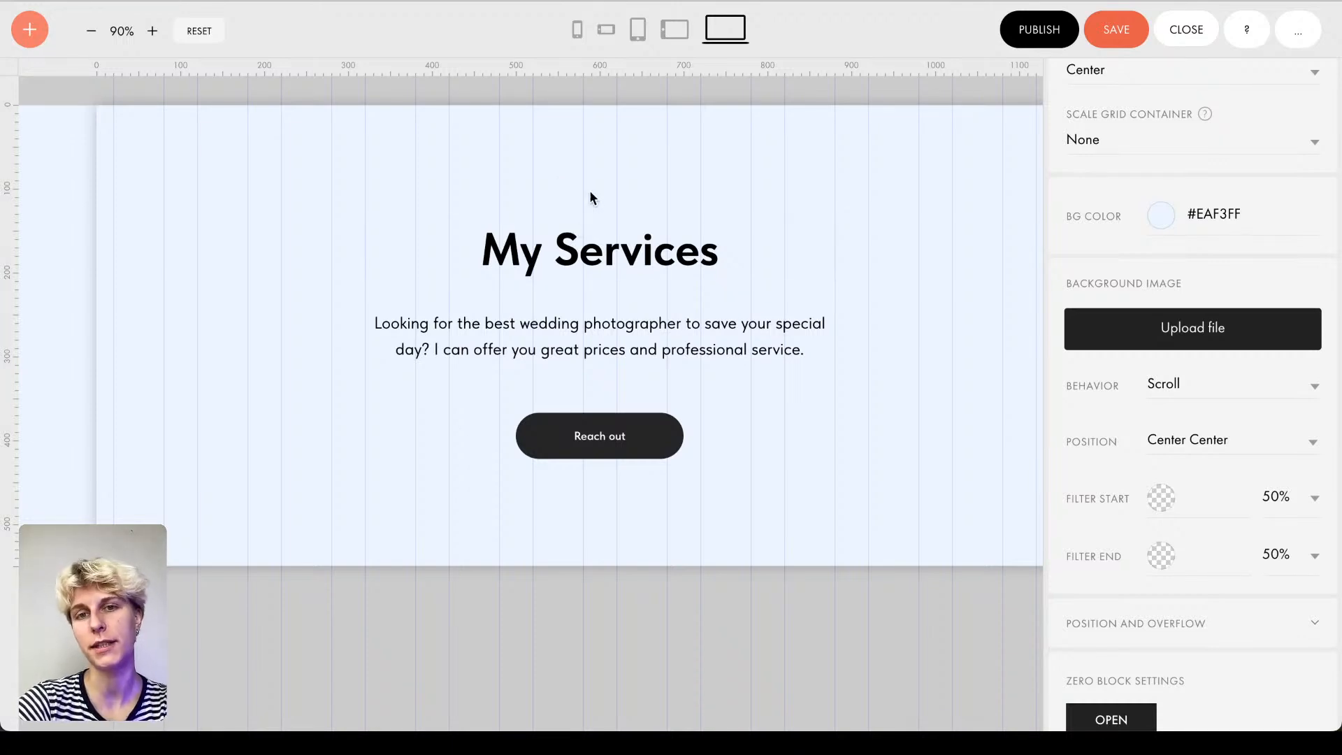
Step: Compare the block's layout on the 960–1200 screen with its layout on the desktop screen
left_click(683, 33)
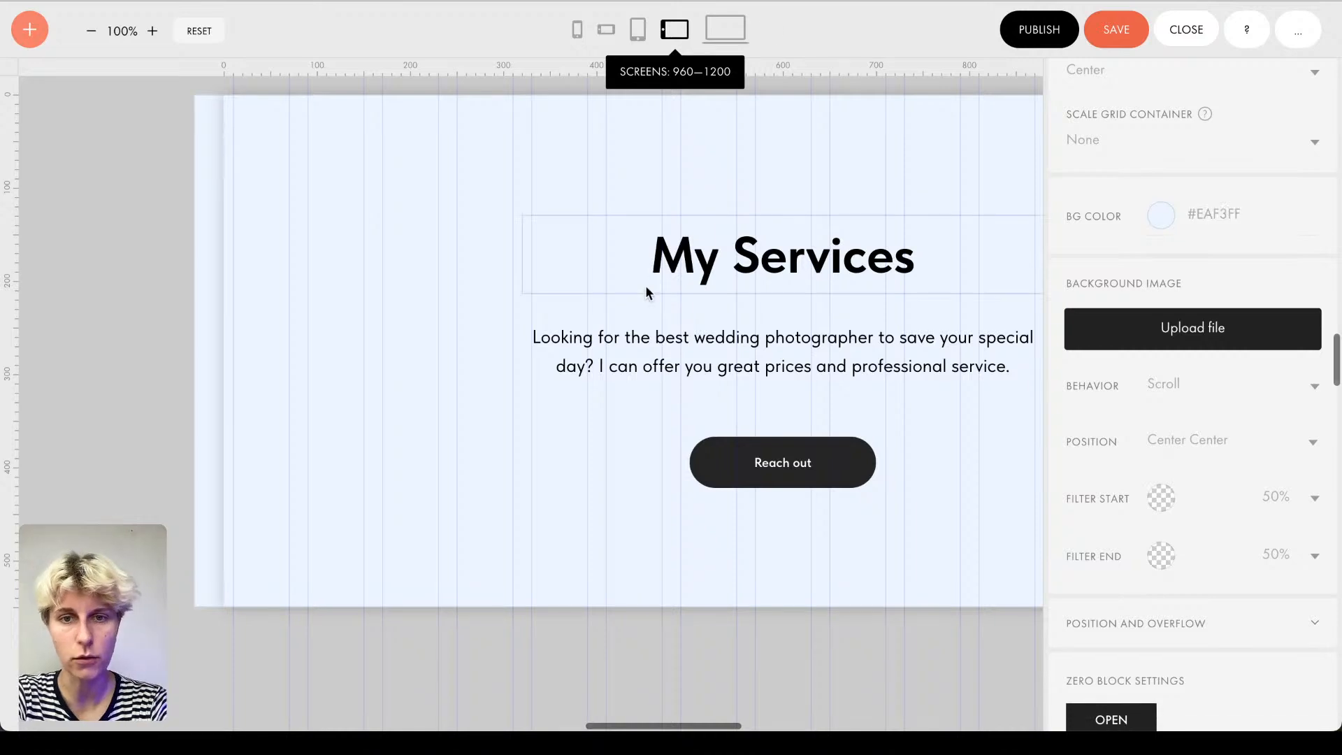
scroll(631, 300, "right", 8)
scroll(733, 295, "left", 3)
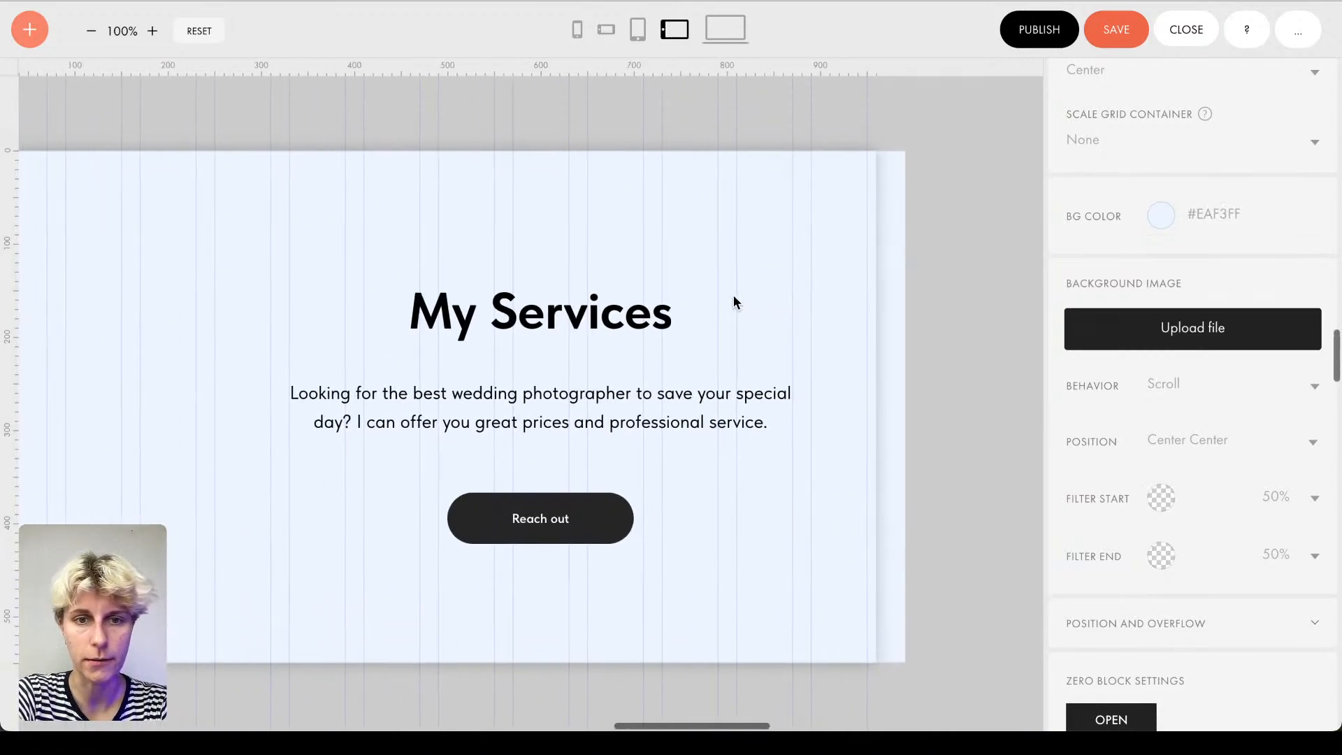
scroll(732, 295, "down", 1)
left_click(542, 320)
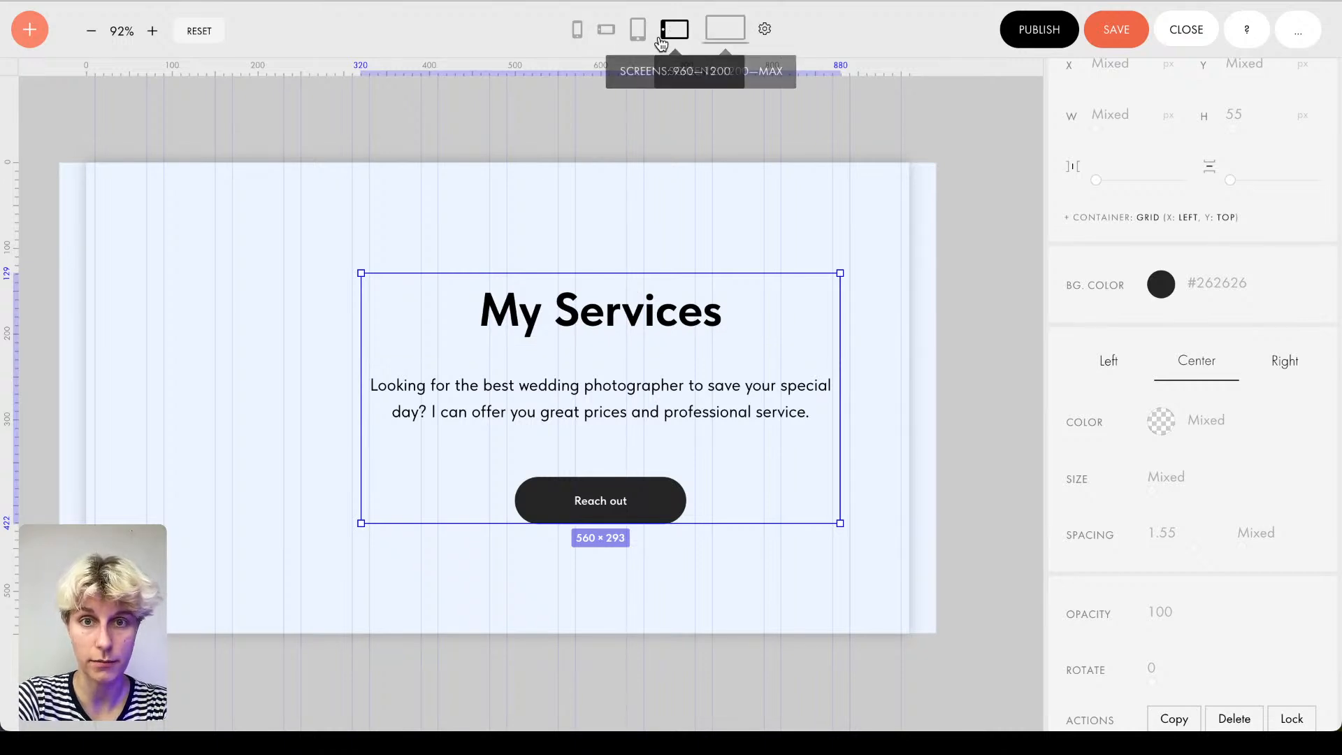
left_click(725, 29)
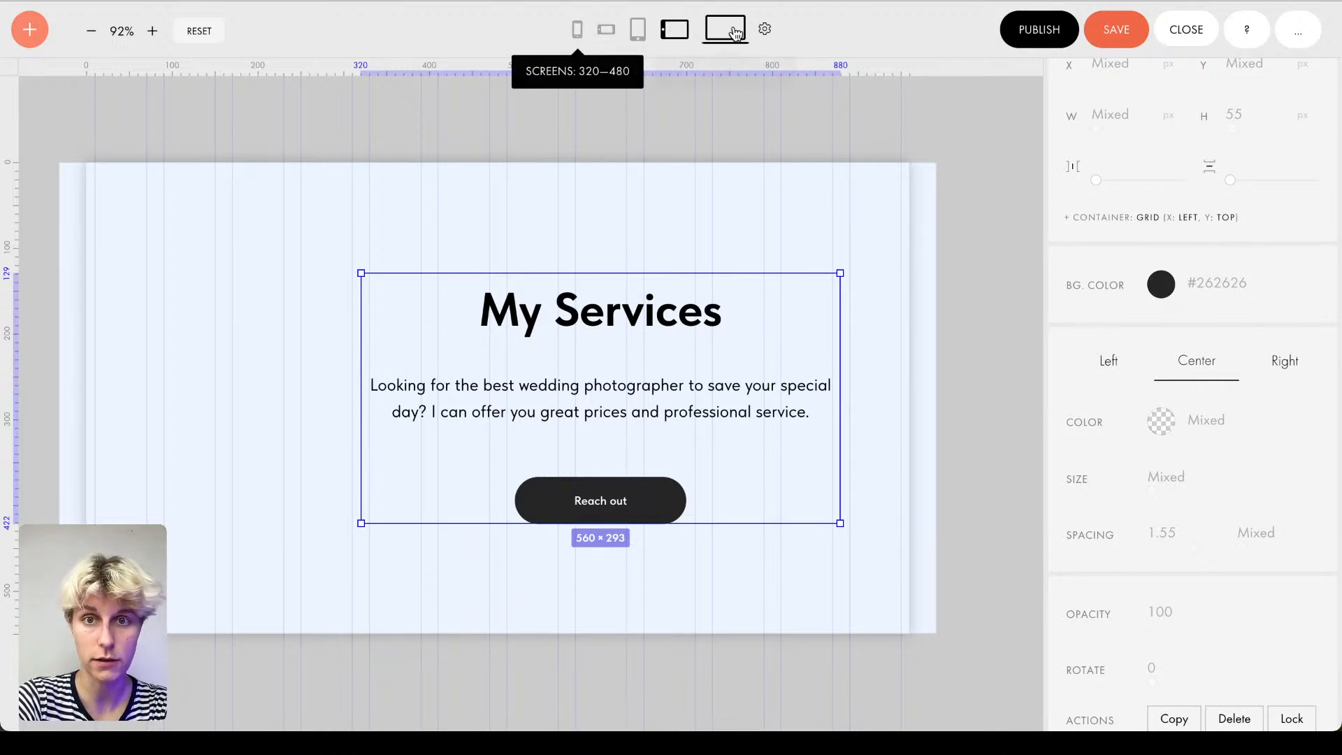
left_click(364, 360)
scroll(363, 361, "right", 3)
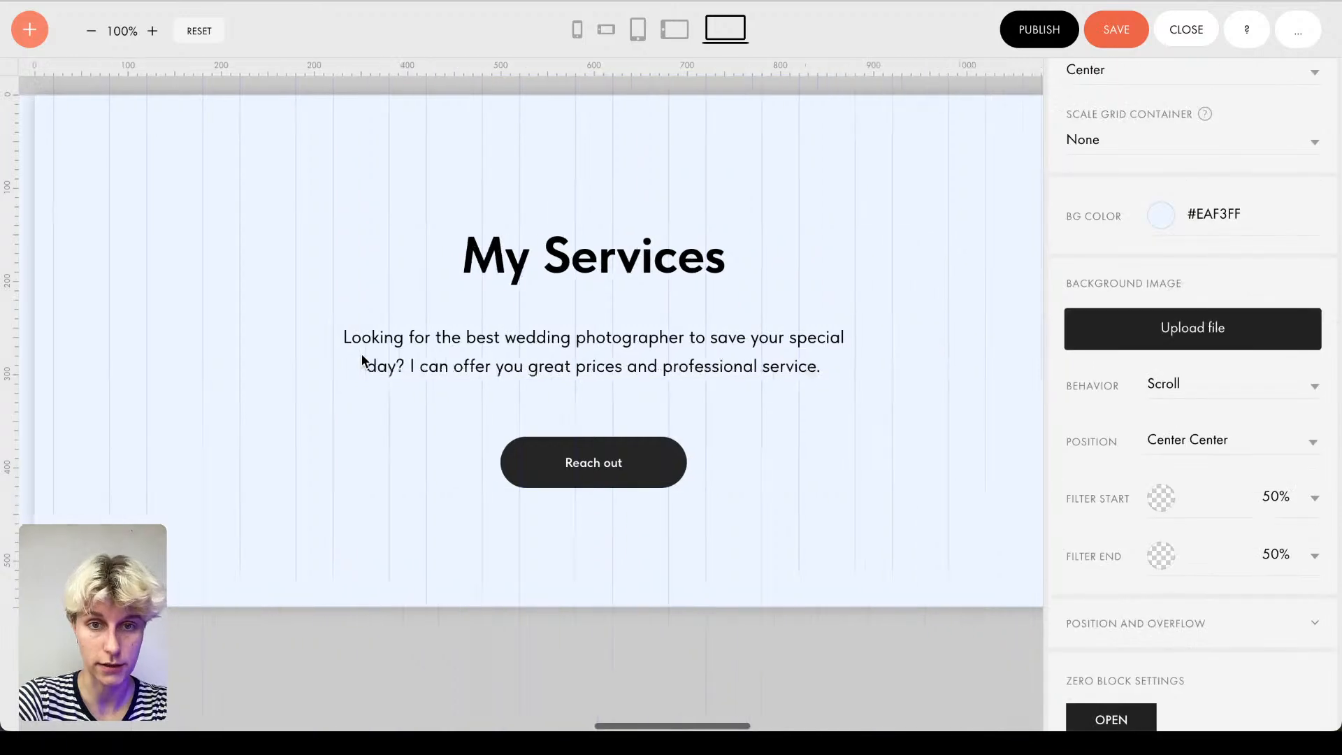
Step: On the 960–1200 screen, center the heading, text and button horizontally and vertically in the grid container
left_click(683, 35)
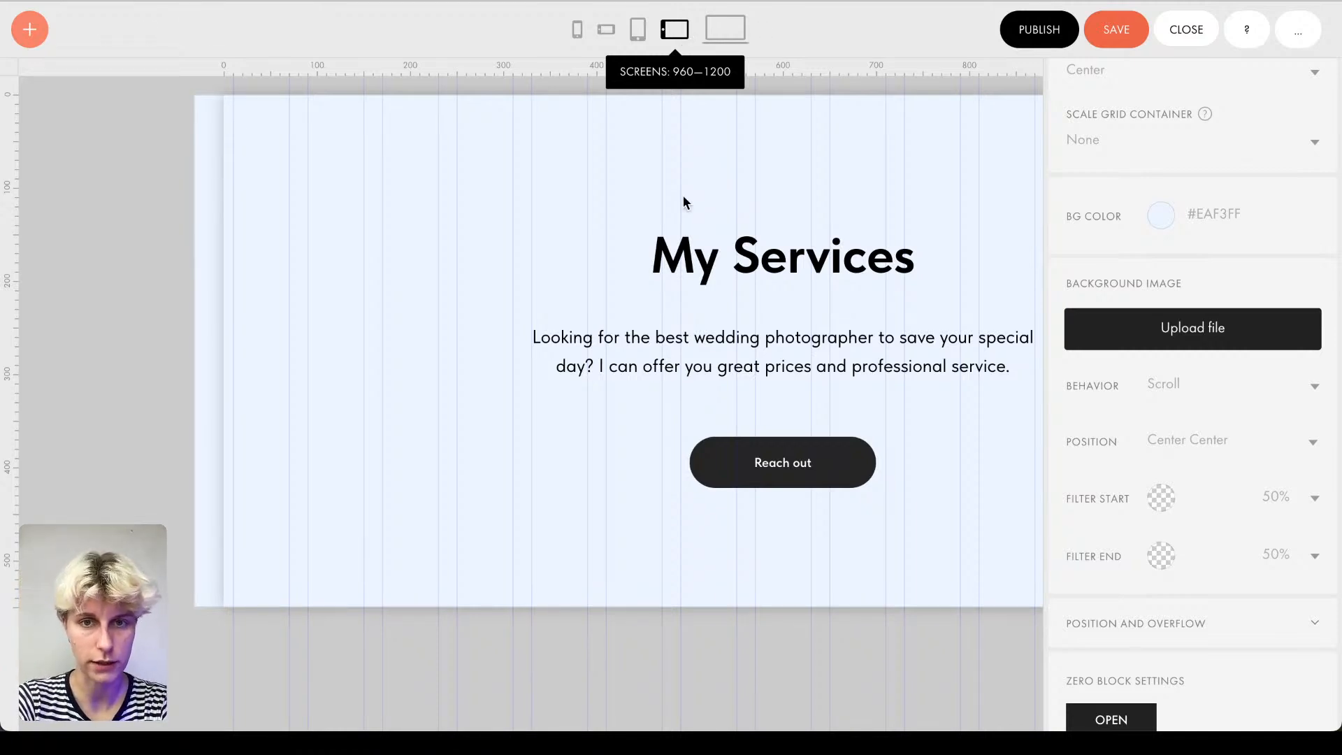
scroll(686, 201, "right", 3)
scroll(689, 196, "down", 3)
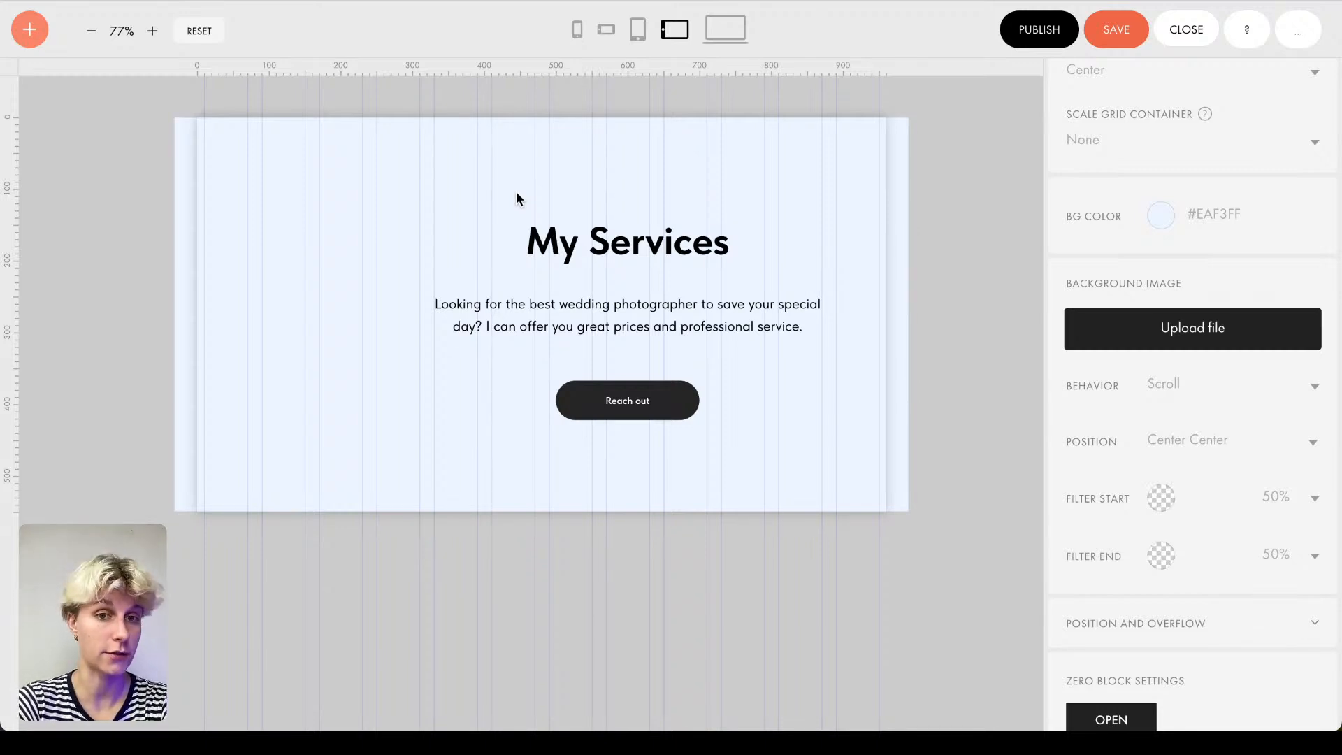
left_click_drag(459, 183, 785, 617)
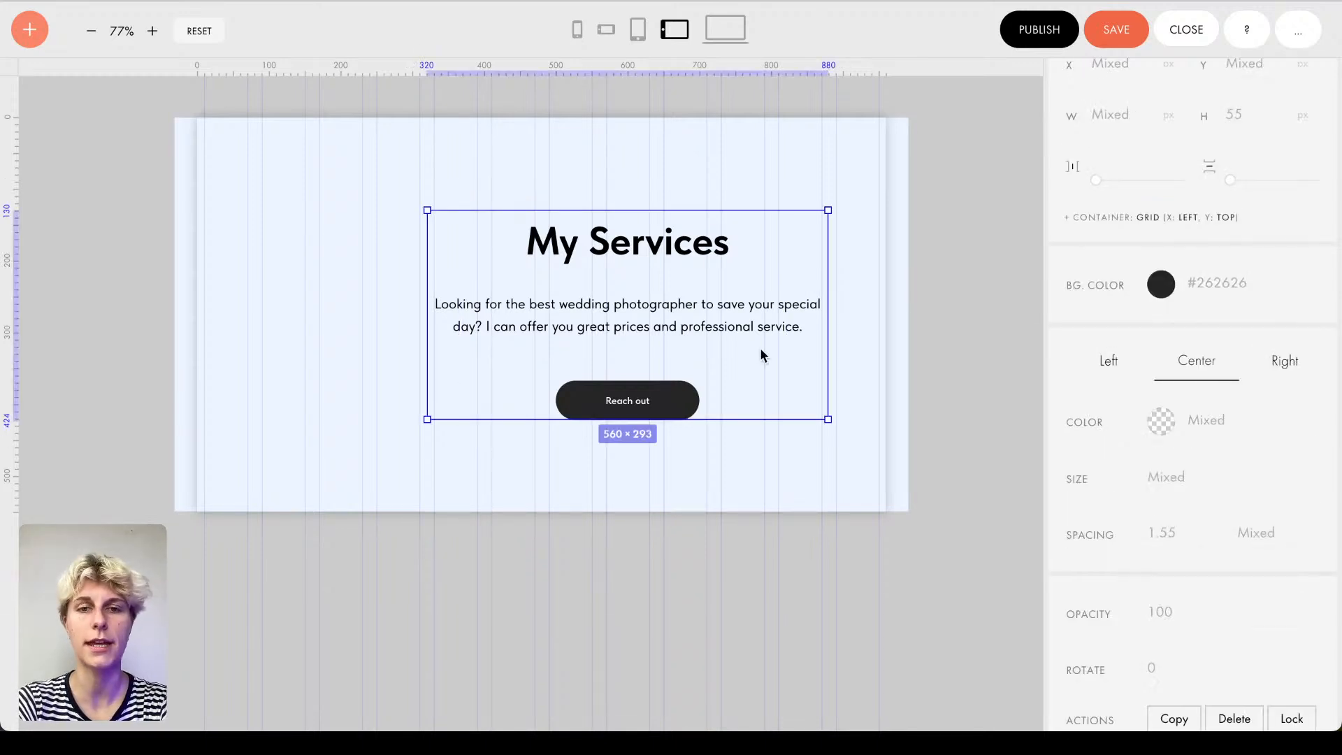
scroll(1159, 198, "up", 4)
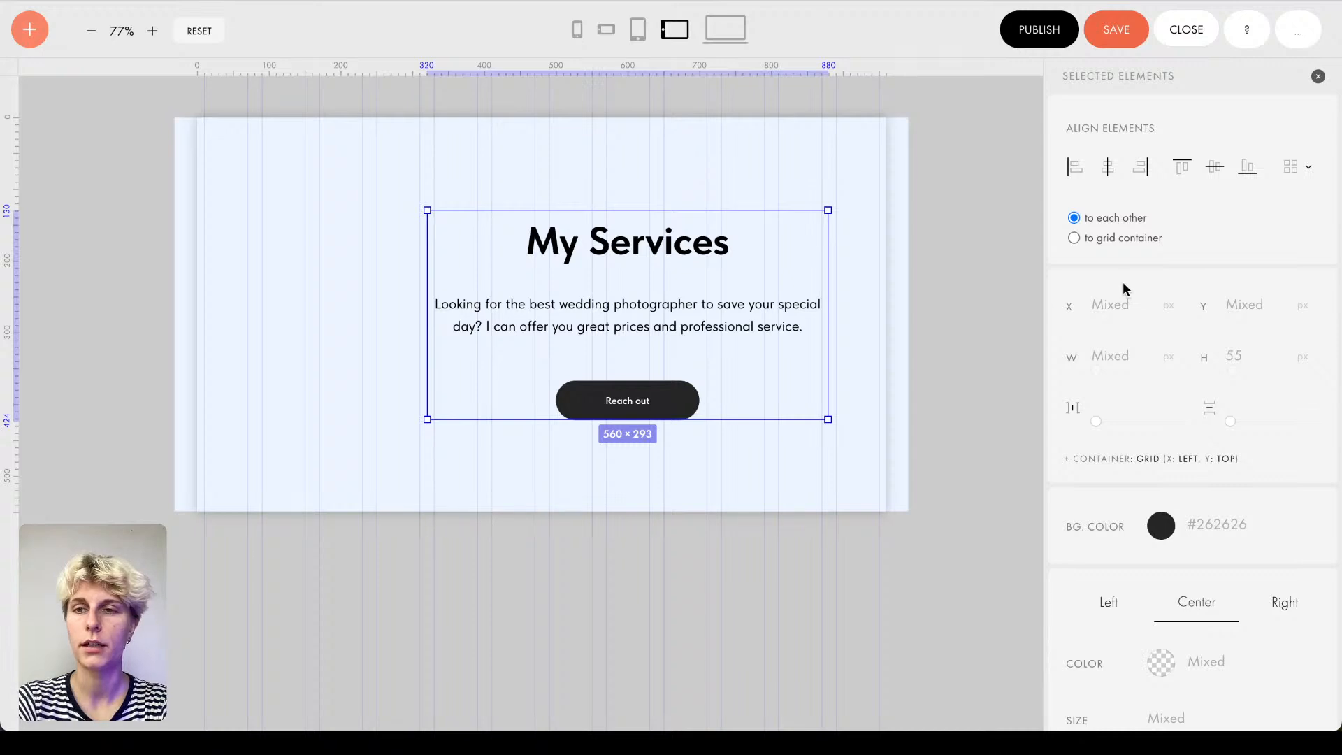
left_click(1127, 240)
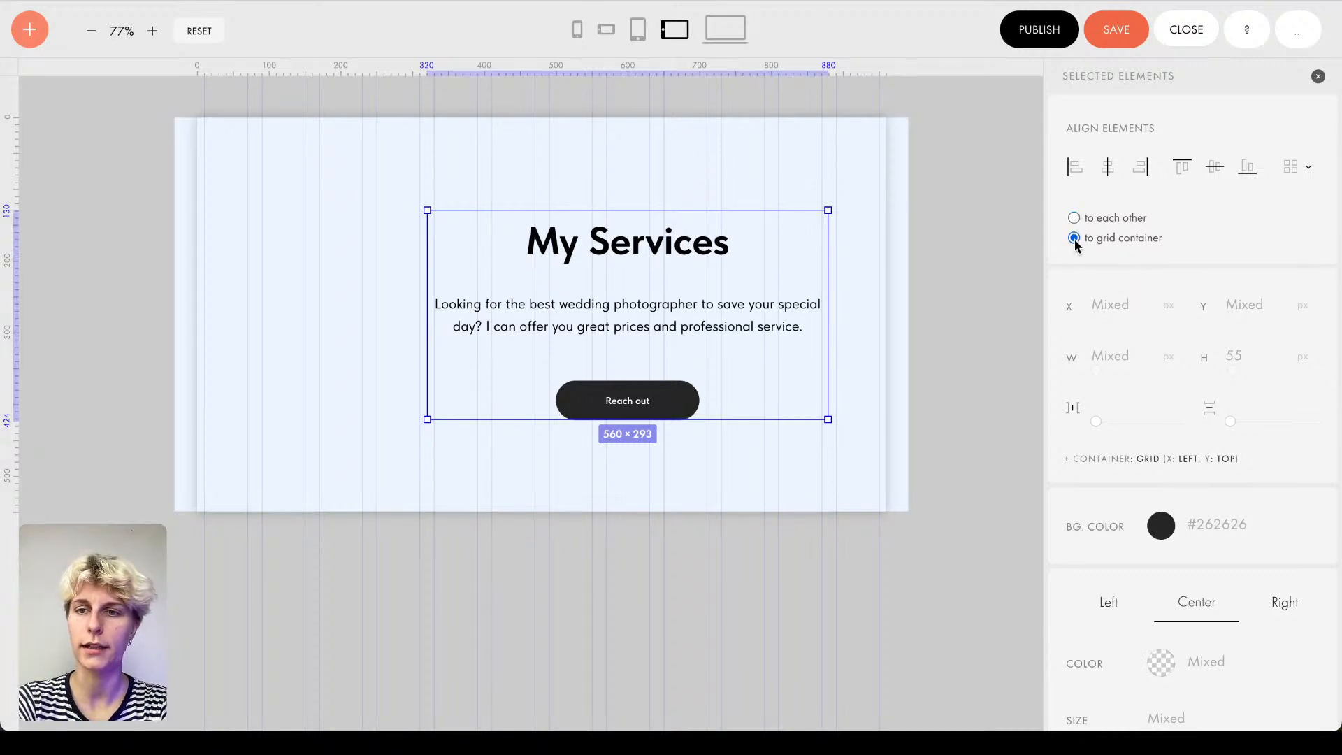
left_click(1115, 172)
left_click(1215, 169)
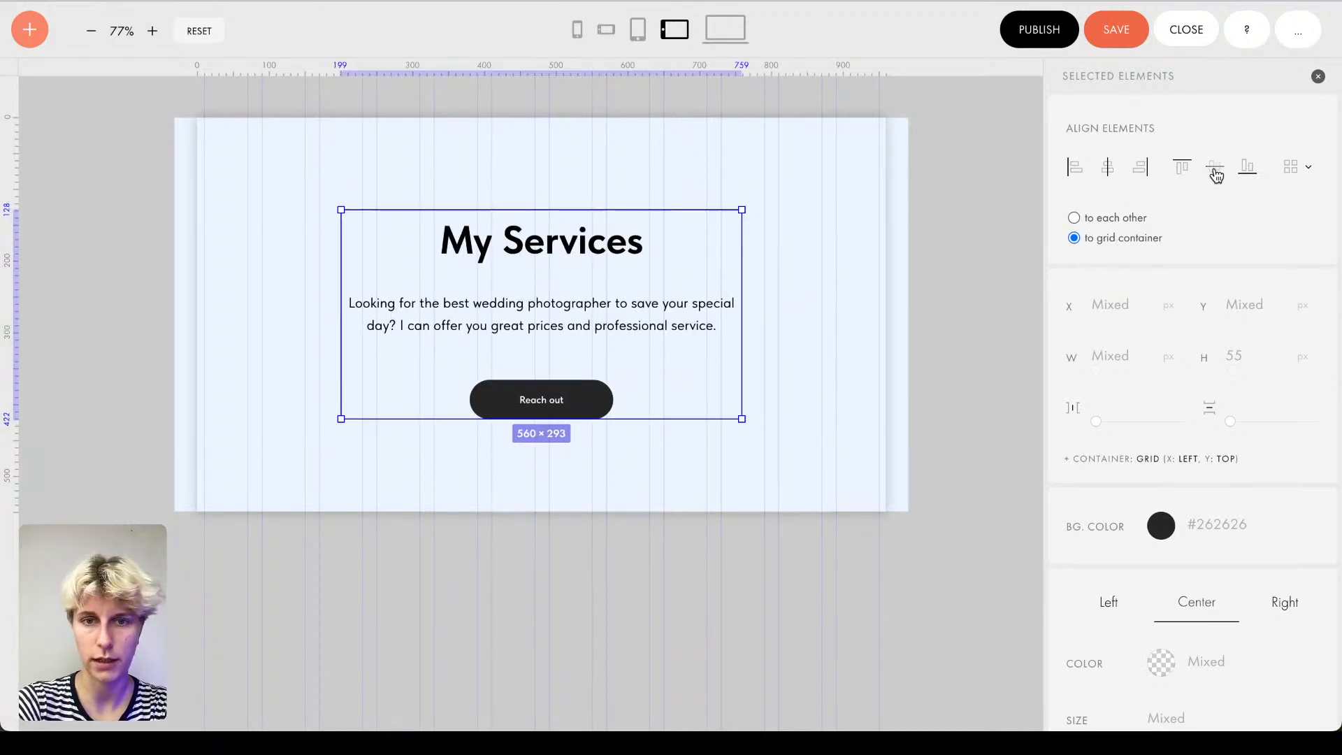
left_click(687, 285)
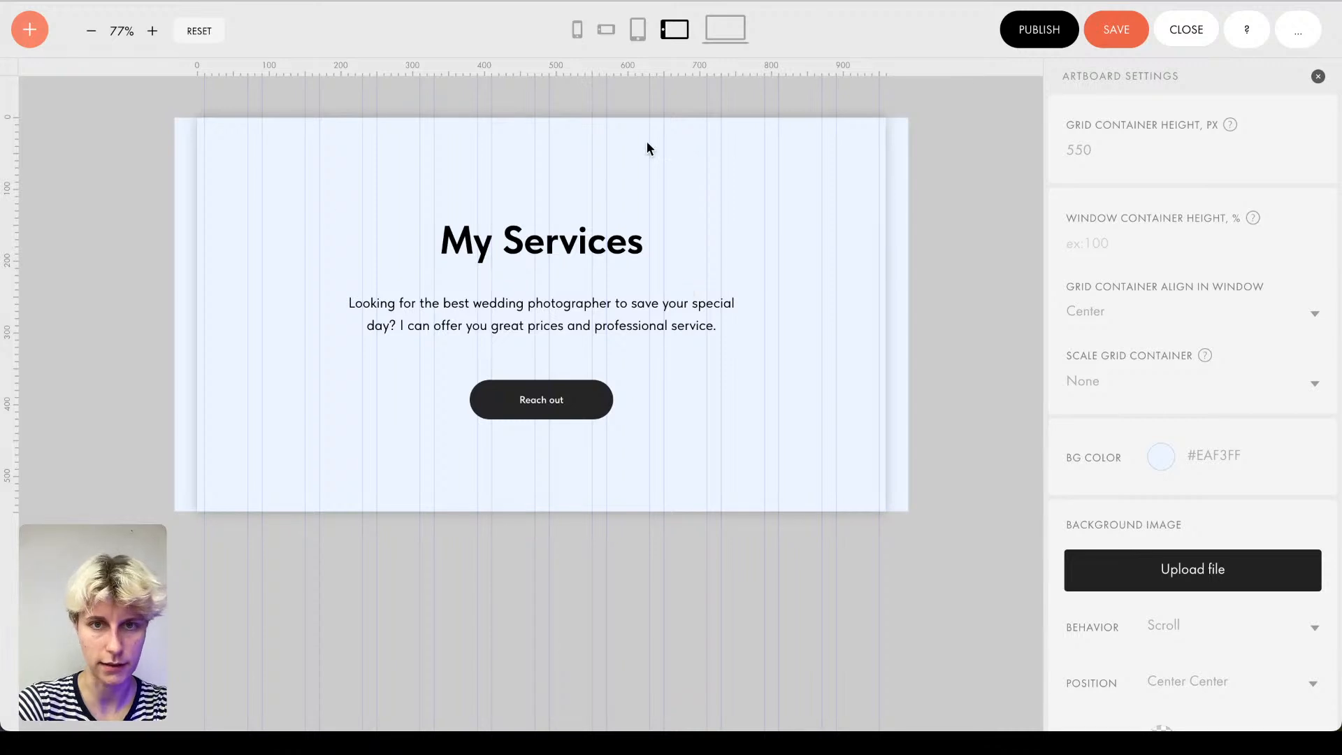
Step: On the 640–960 screen, center the heading, text and button horizontally in the grid container
left_click(632, 29)
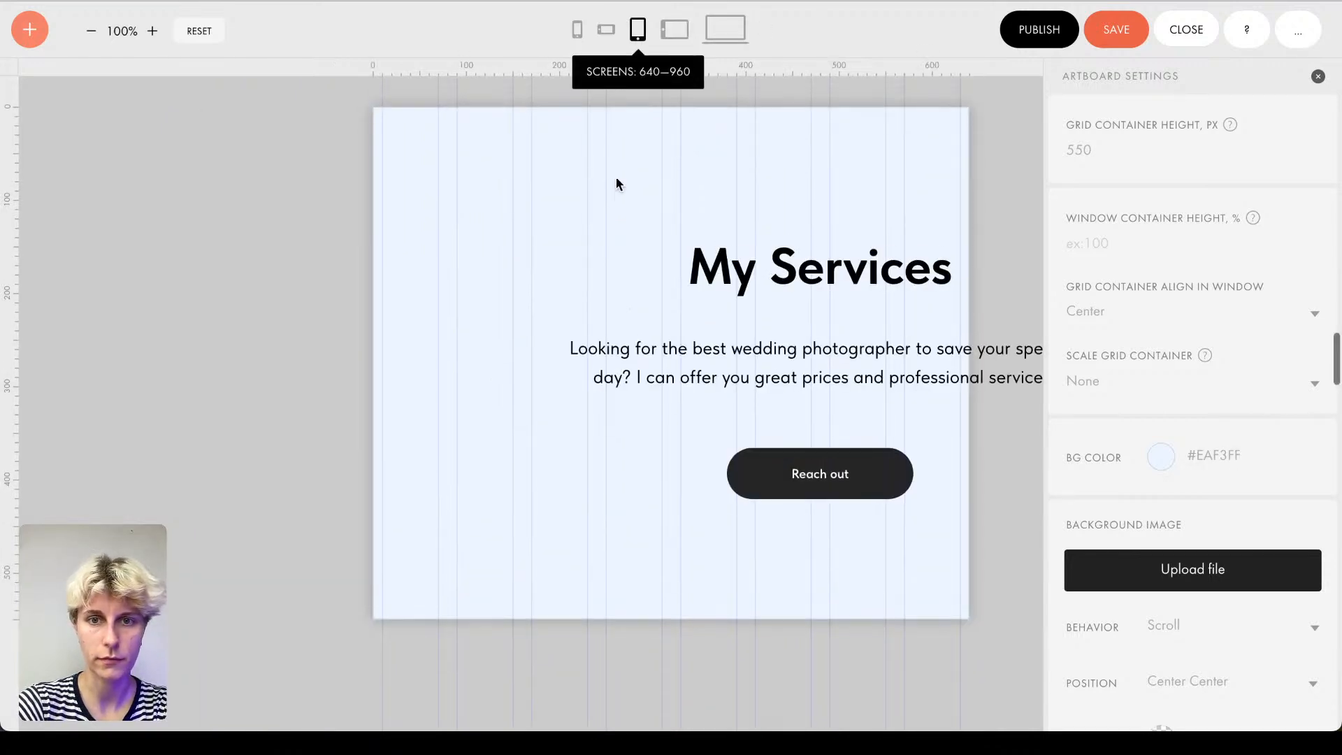
left_click_drag(617, 181, 949, 550)
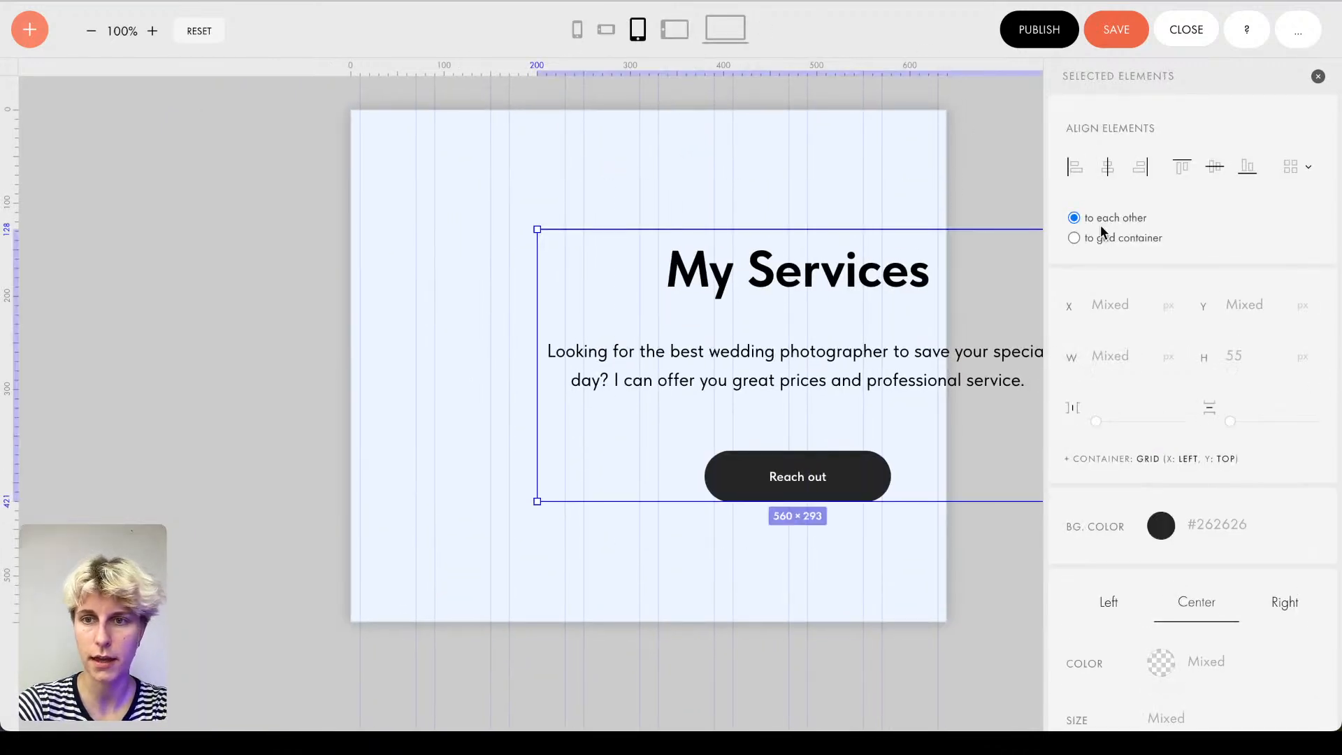
left_click(1074, 237)
left_click(1107, 166)
key("Escape")
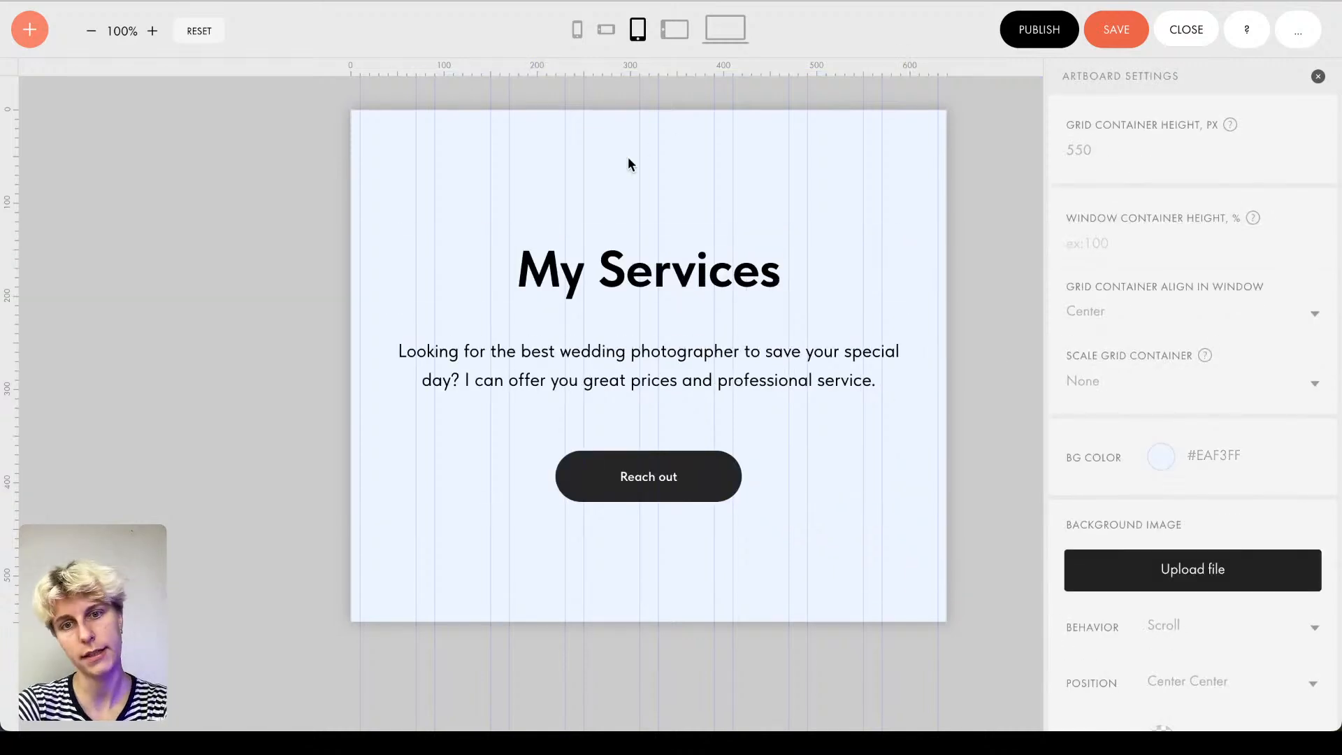
Step: Try to center the heading, text and button vertically to each other and undo it
left_click_drag(628, 162, 798, 583)
left_click(1243, 166)
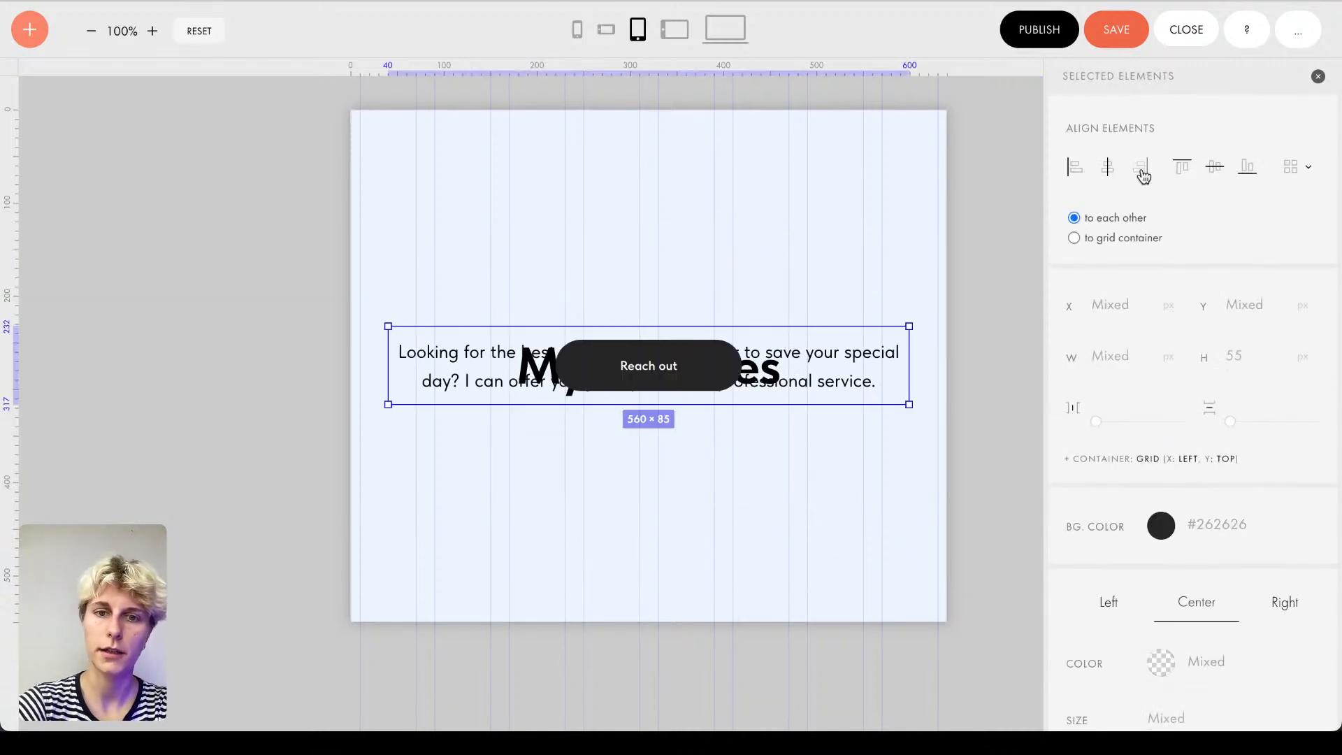
key("ctrl+z")
left_click(1103, 240)
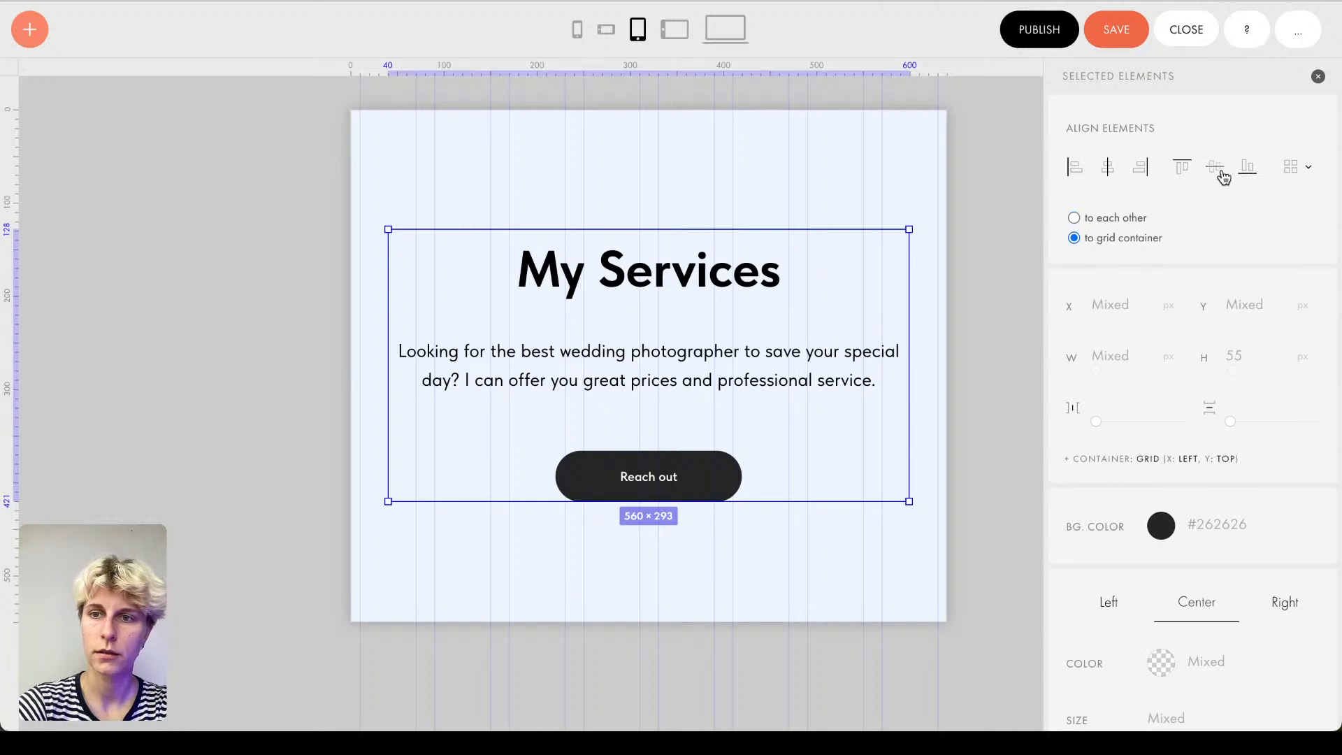
Step: Tighten the spacing by moving the paragraph up 10 px and the My Services heading down to Y 138
left_click(671, 253)
left_click(661, 363, "shift")
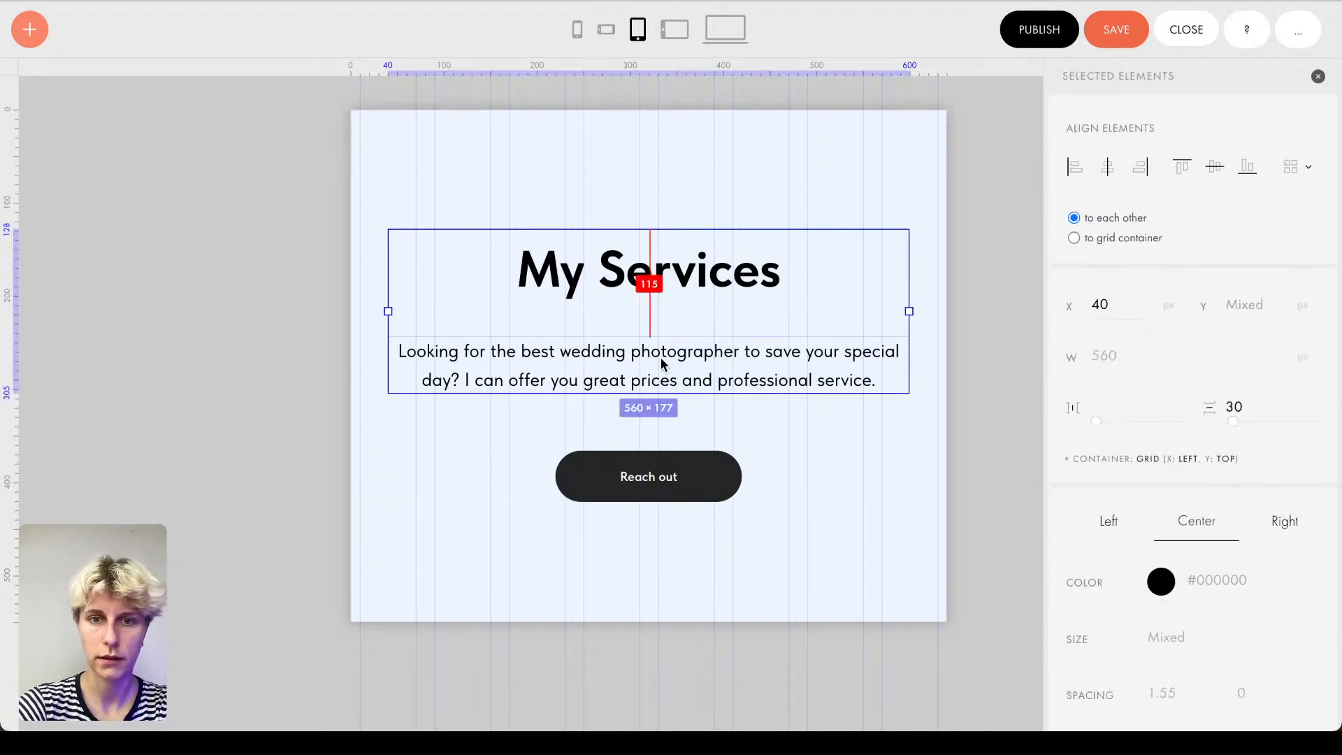
left_click(692, 386)
key("shift+Up")
key("shift+Up")
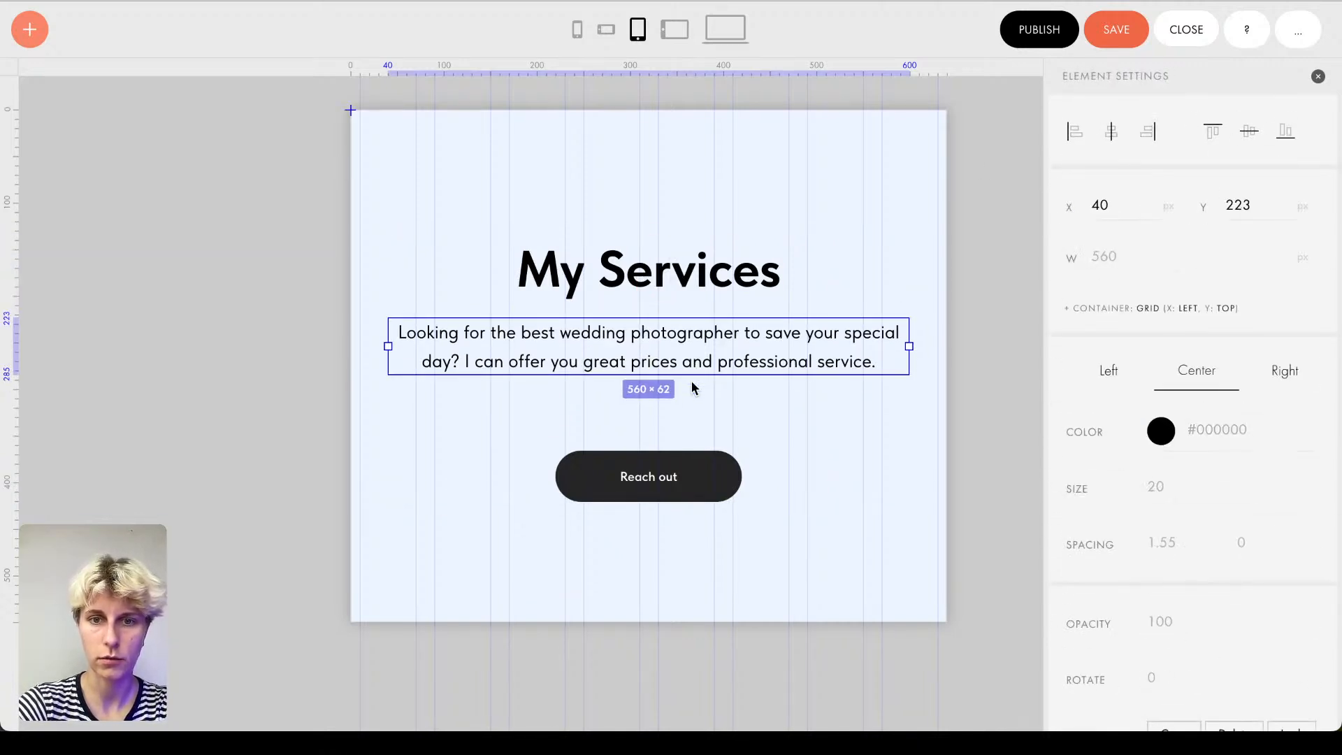
key("shift+Down")
left_click(693, 303)
key("shift+Down")
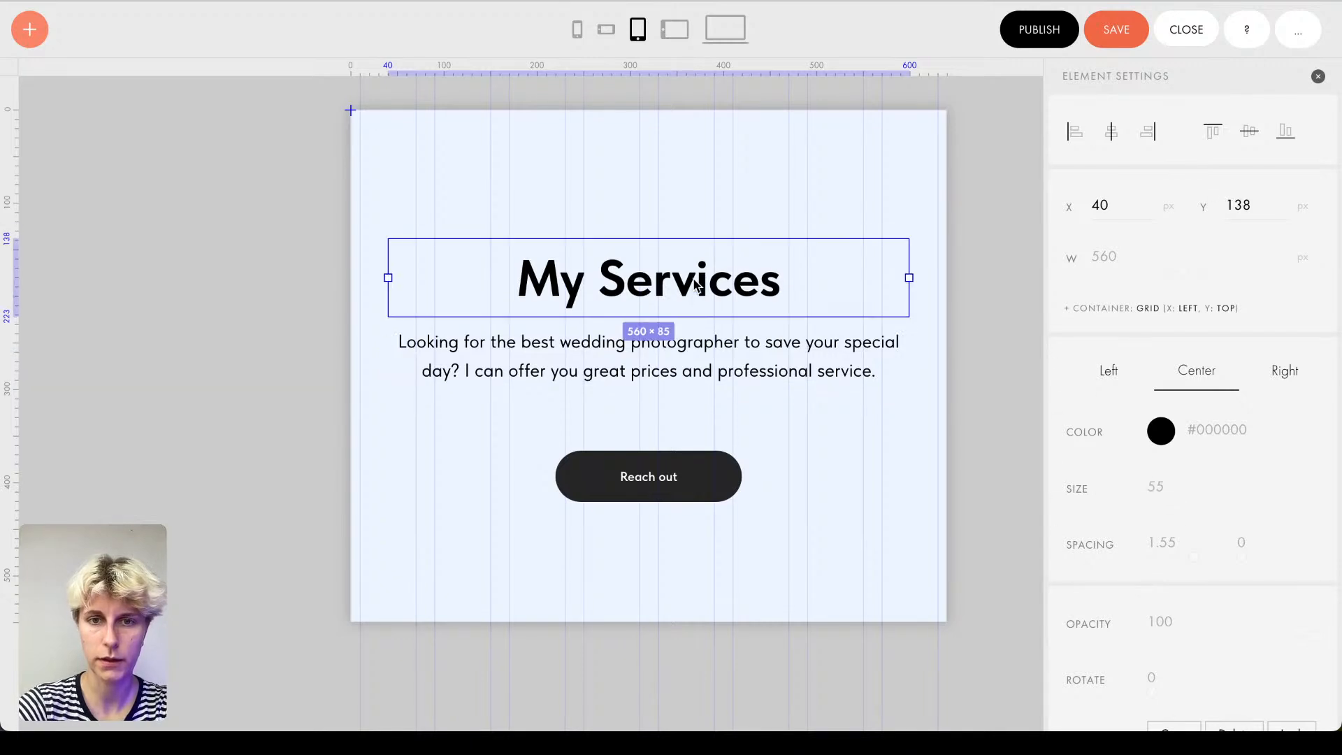
left_click(635, 133)
left_click(687, 467)
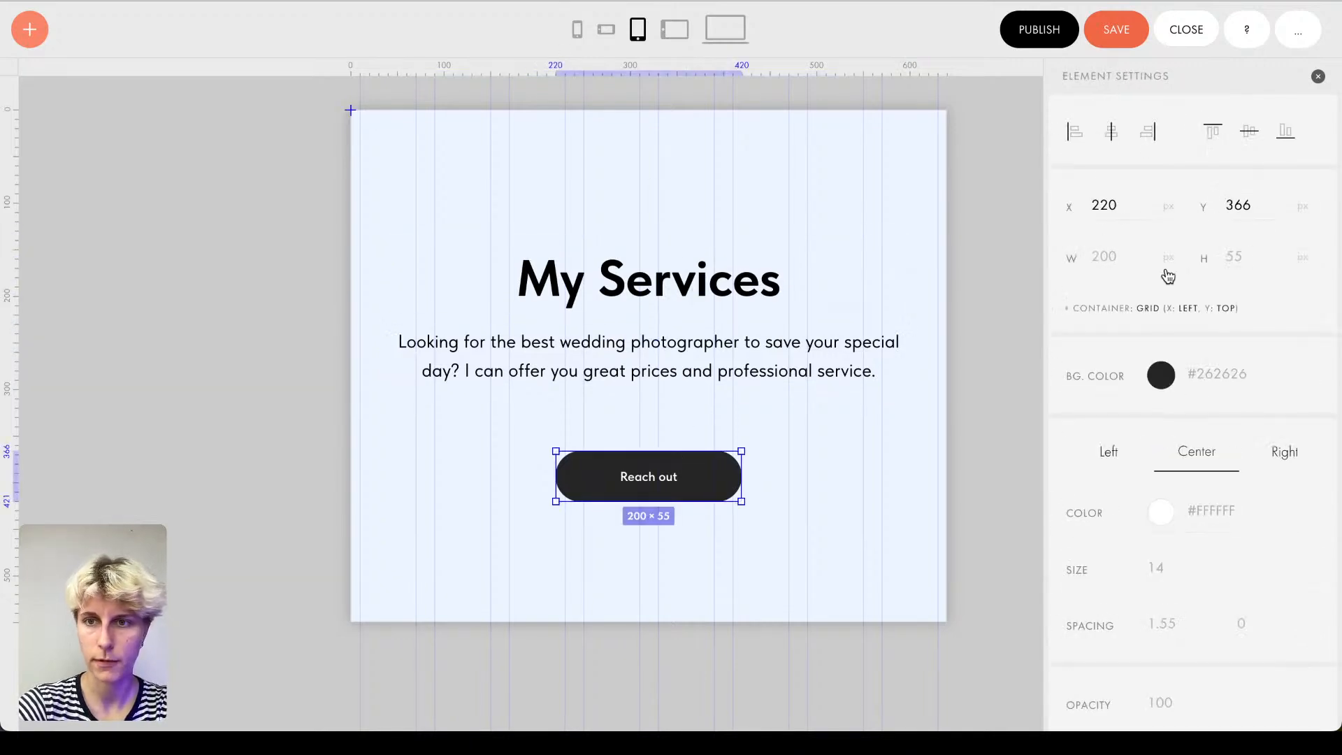
key("shift+Down")
key("shift+Up")
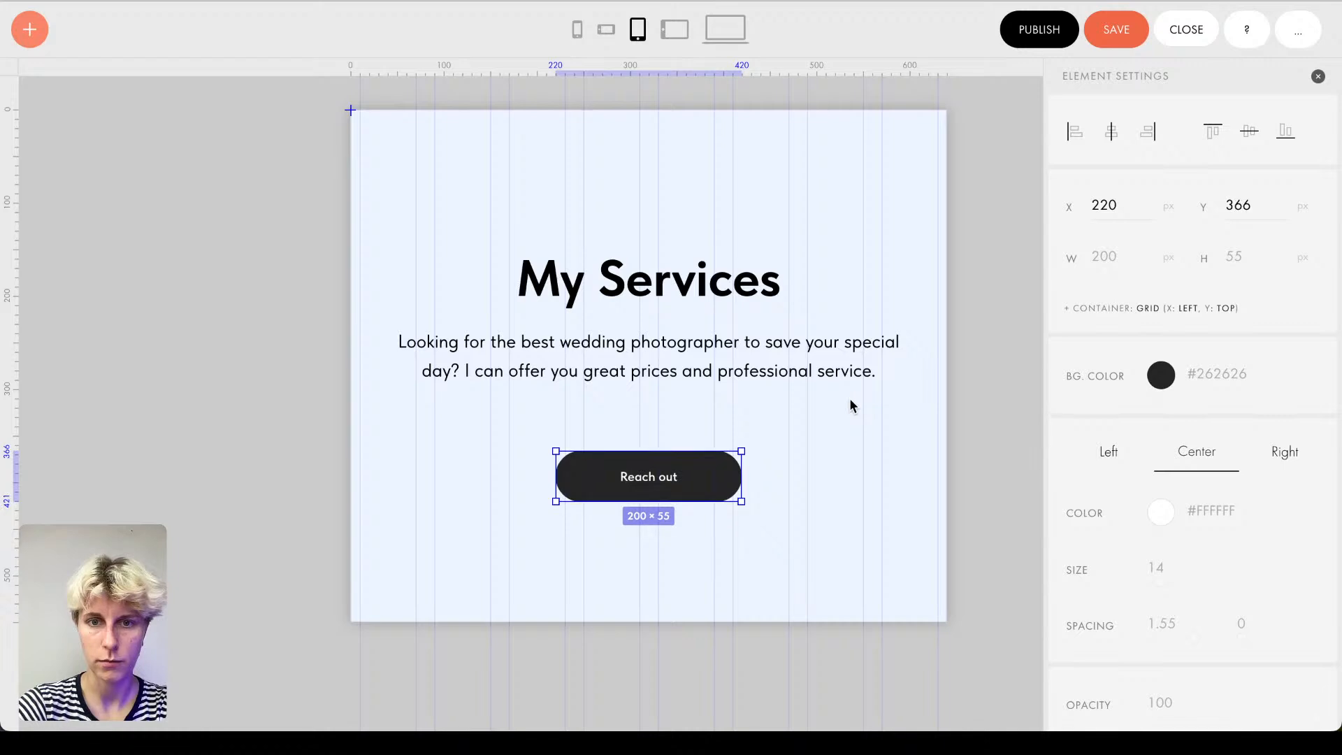
Step: Move the paragraph under the My Services heading down 8 px to Y 241
left_click(758, 363)
key("shift+Down")
key("Up")
key("Up")
left_click(666, 167)
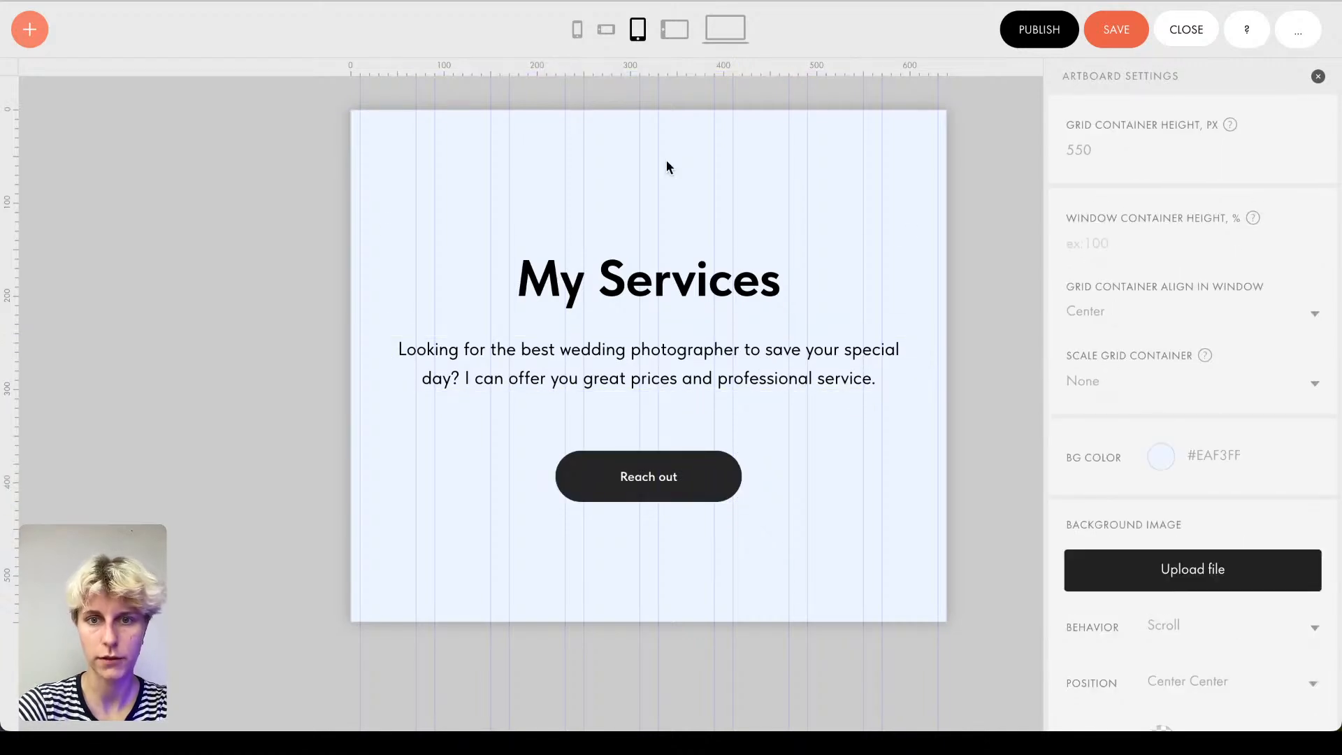
Step: On the 480–640 screen, center the heading, paragraph and button horizontally in the grid container
left_click(606, 30)
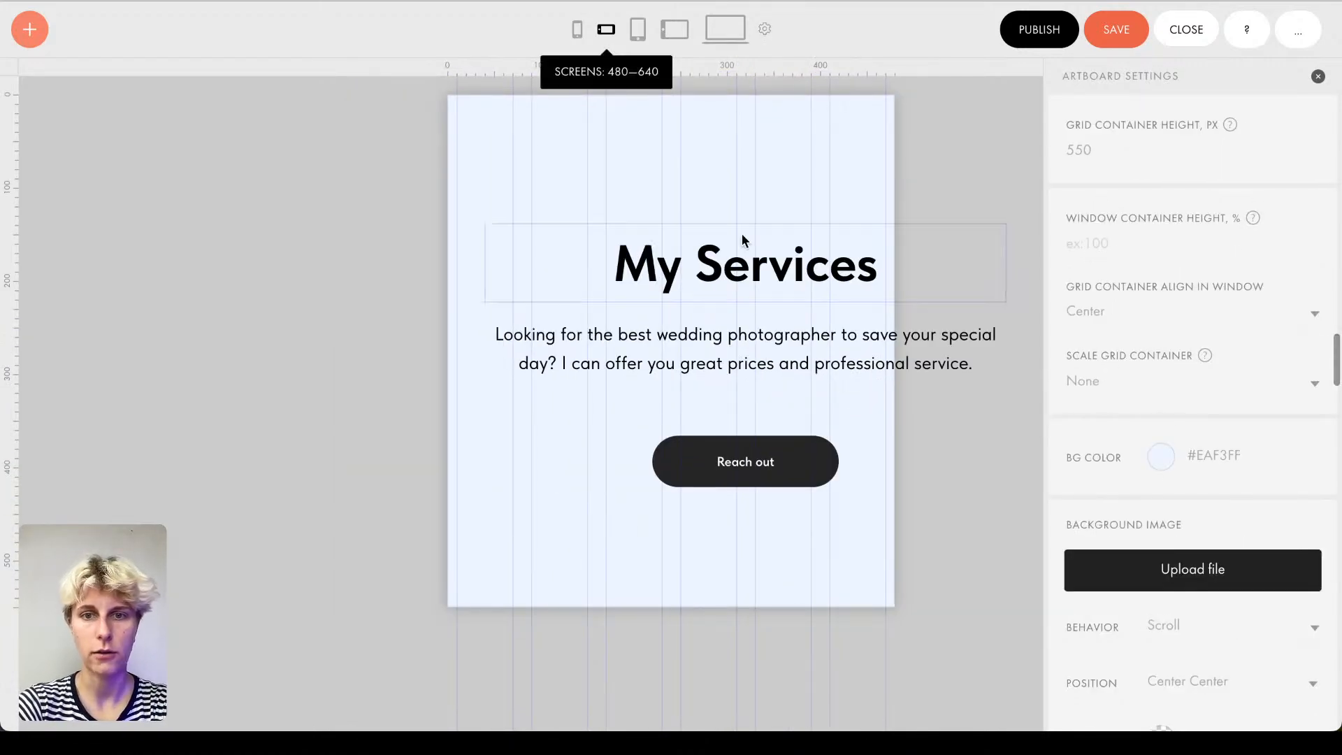
left_click_drag(661, 192, 901, 521)
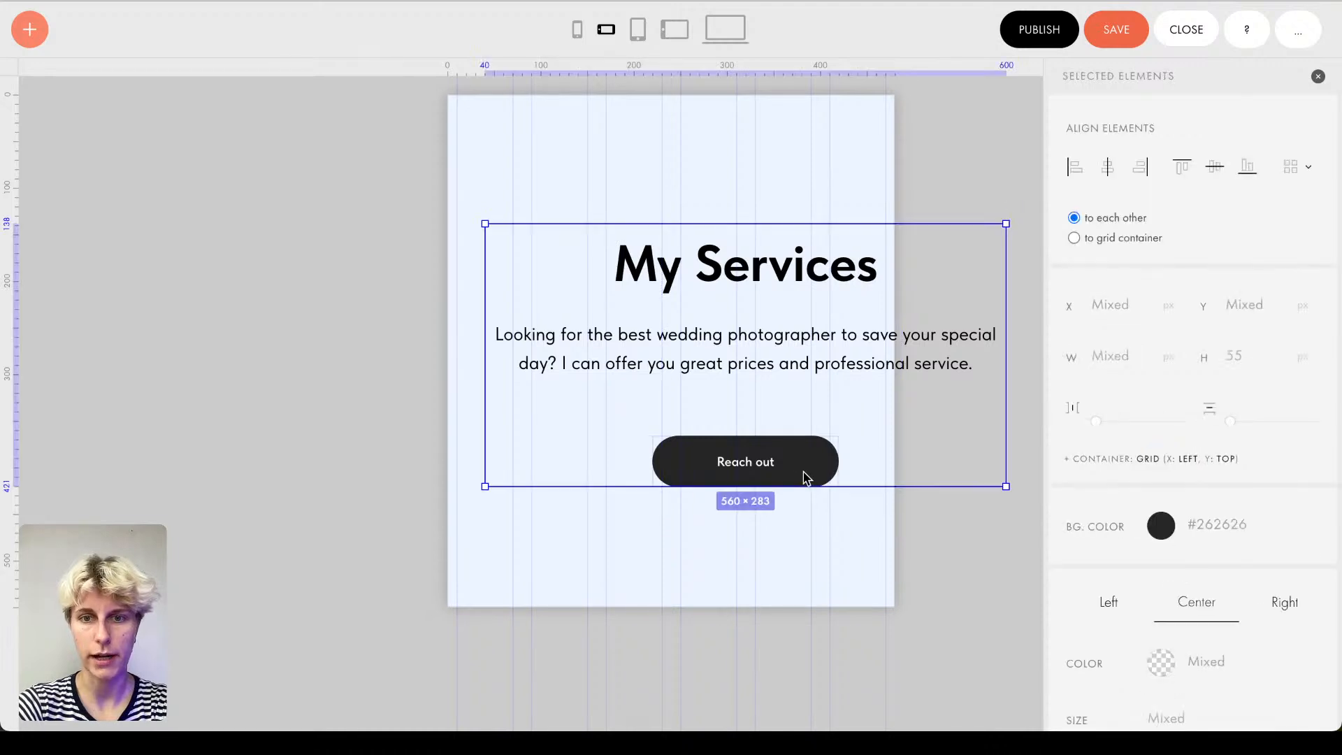
left_click(1106, 238)
left_click(1110, 168)
left_click(627, 146)
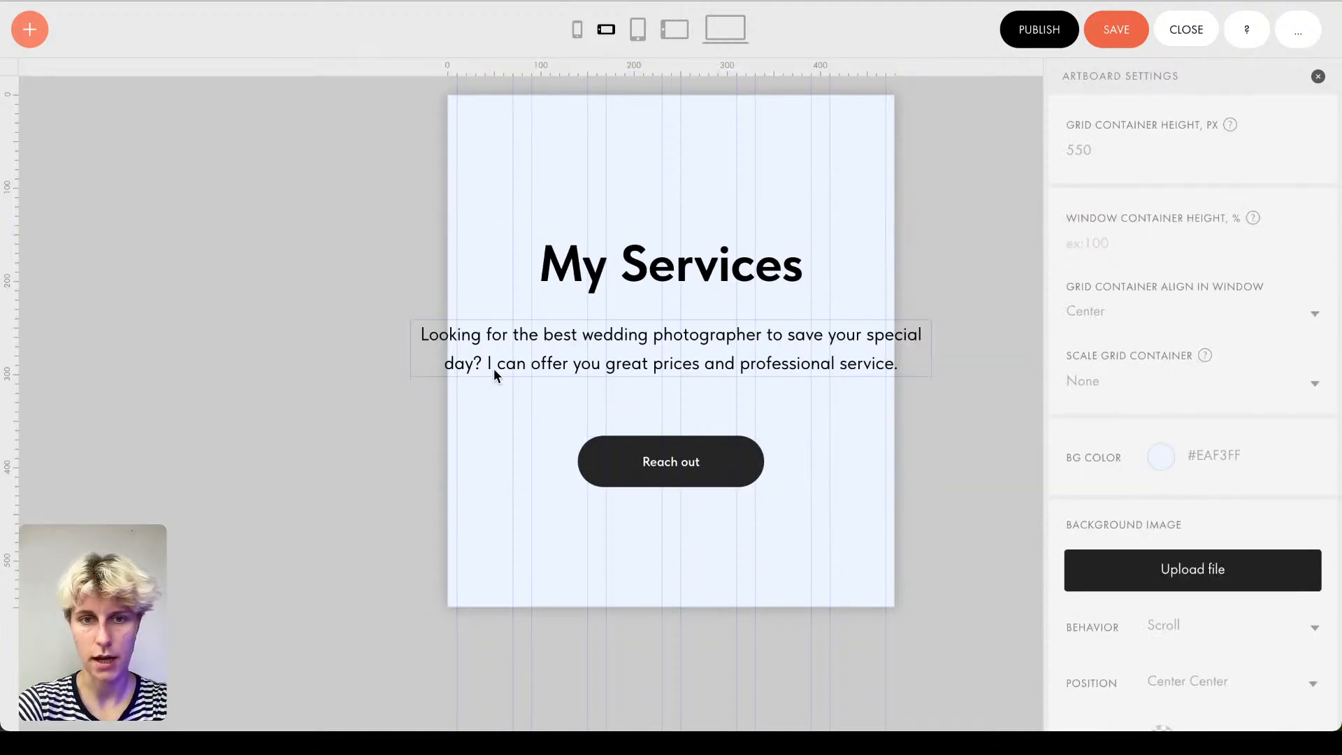
Step: Narrow the paragraph to about 413 px so it fits the artboard and center it horizontally
left_click(572, 347)
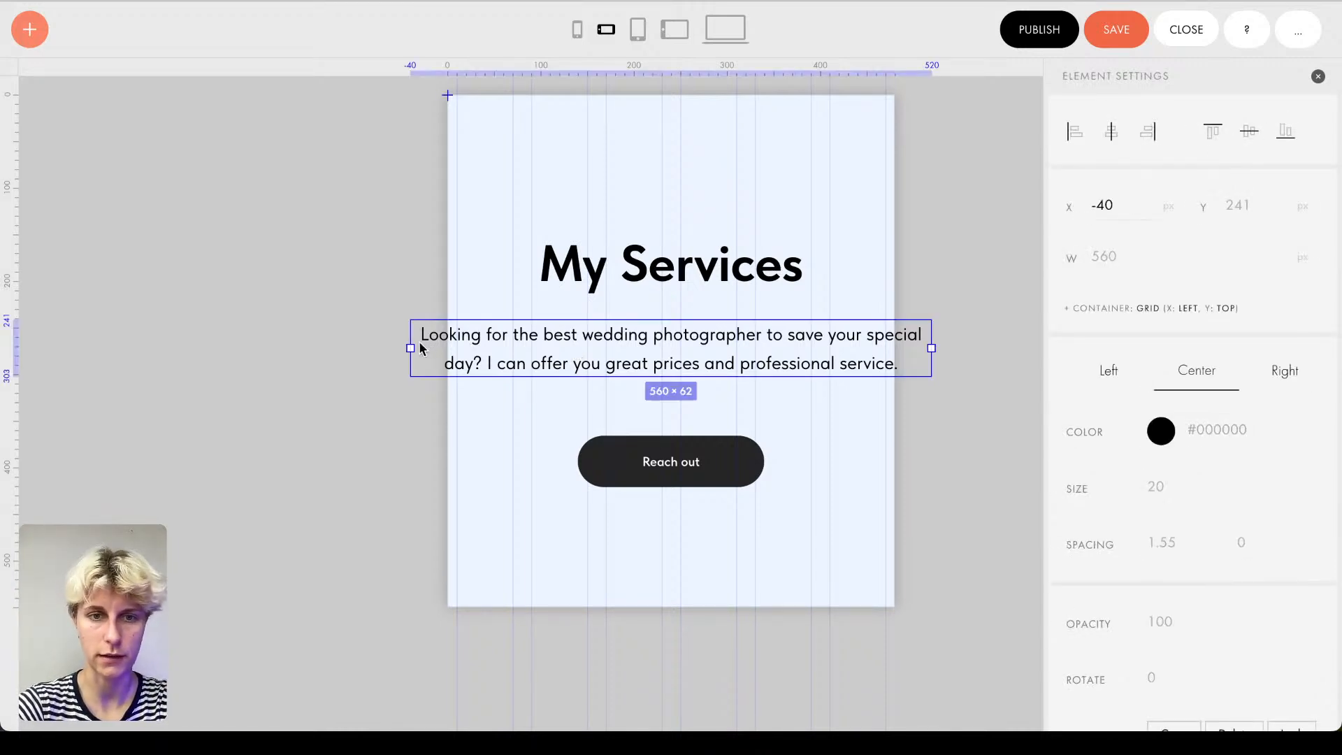
left_click_drag(409, 348, 506, 363)
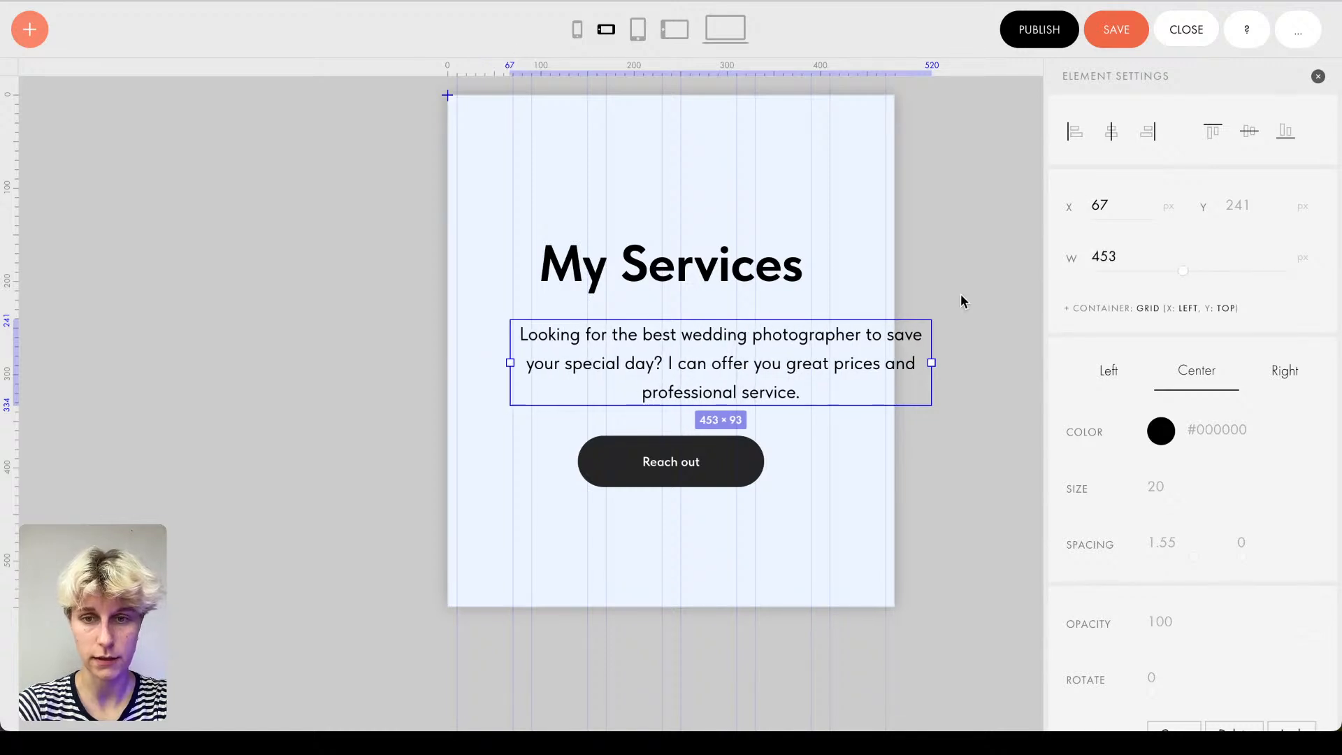
left_click_drag(931, 363, 896, 363)
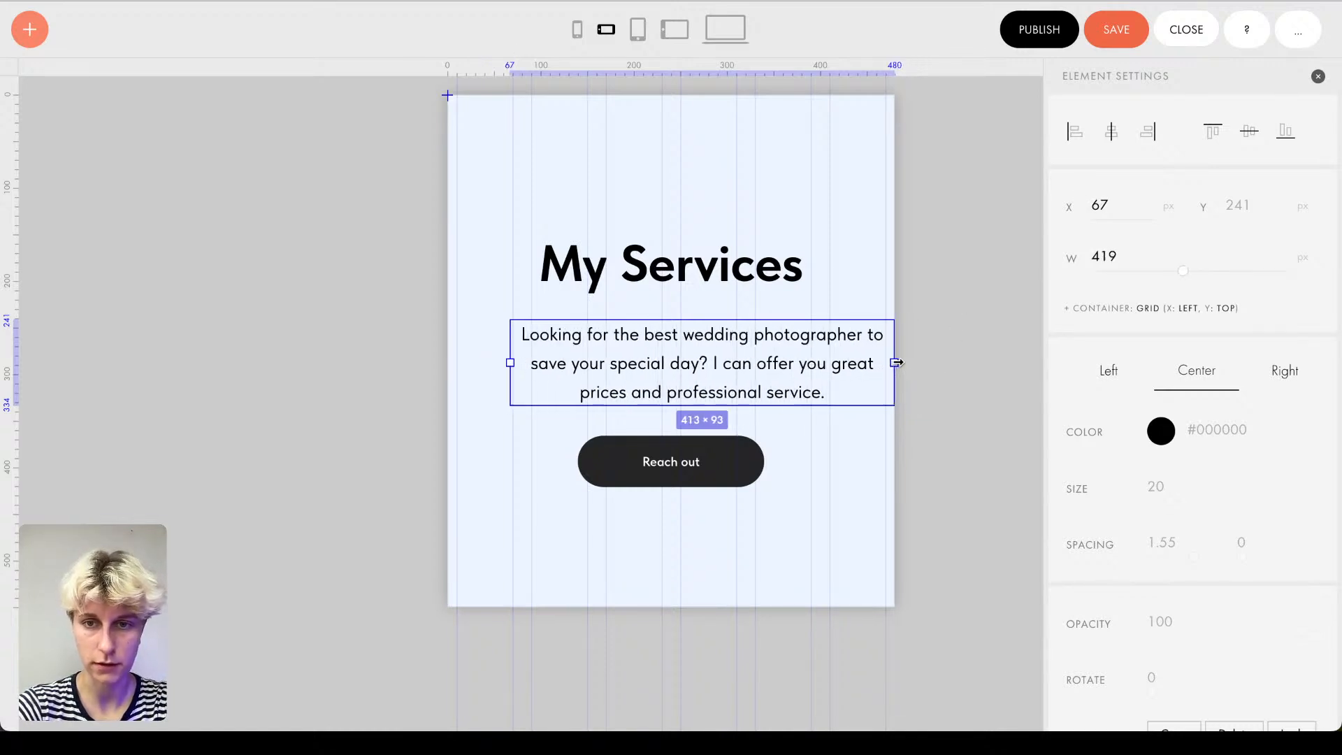
left_click(1112, 131)
Step: Narrow the My Services heading to about 408 px and center it horizontally in the artboard
left_click(734, 259)
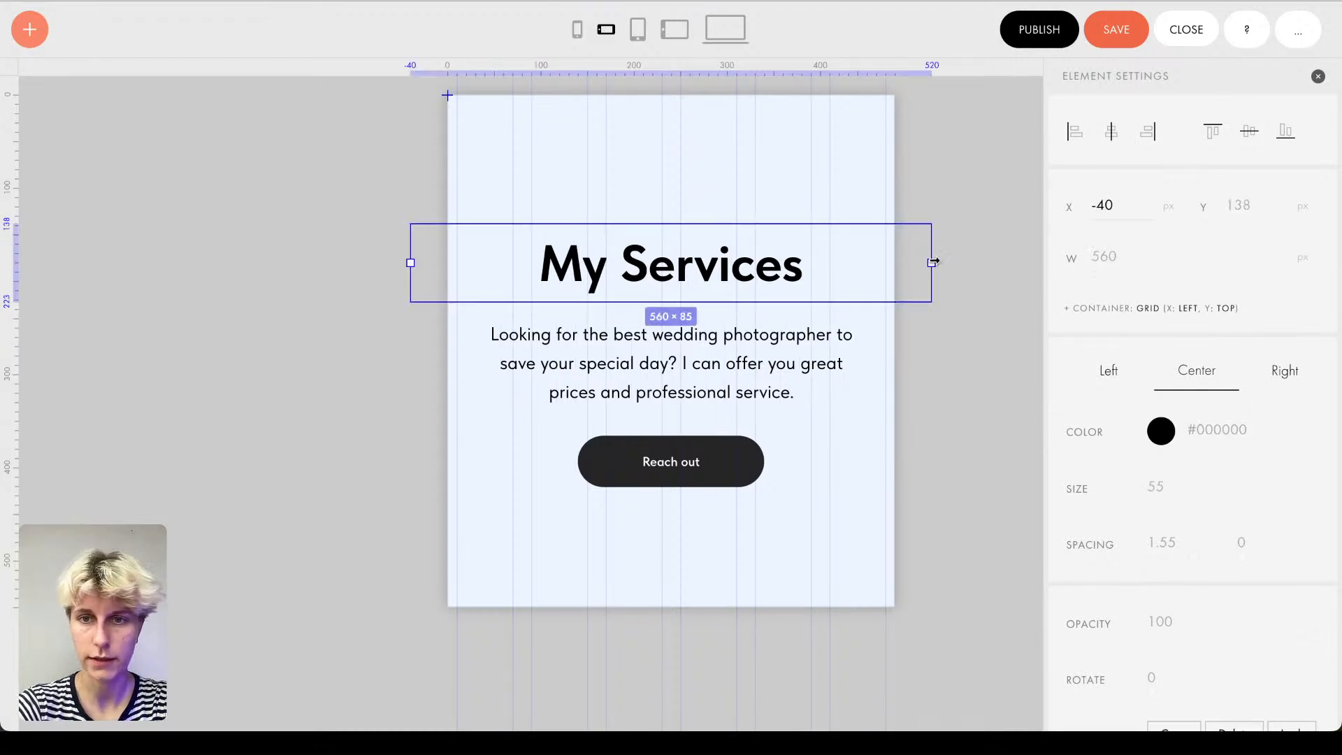
left_click_drag(932, 263, 791, 263)
left_click(1112, 131)
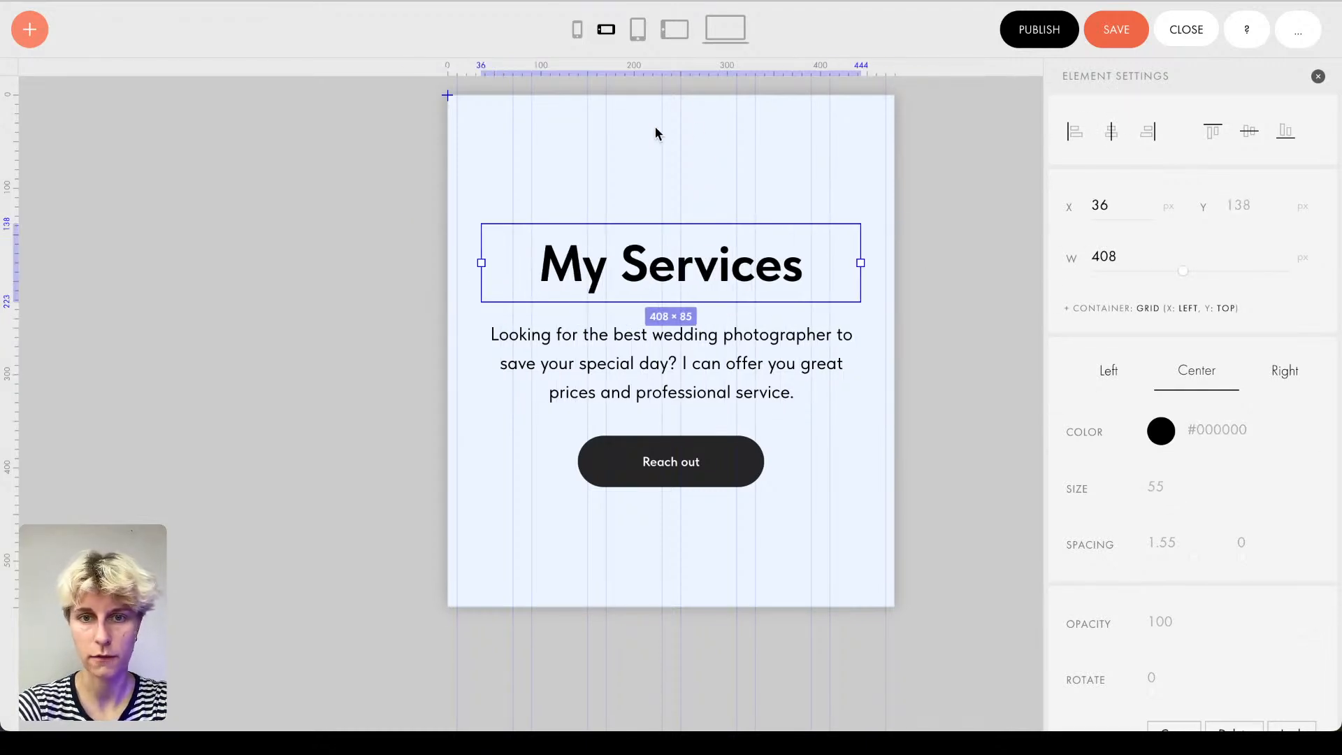
Step: Move the Reach out button down to Y 376 to add space below the paragraph
left_click(773, 521)
left_click_drag(719, 462, 719, 470)
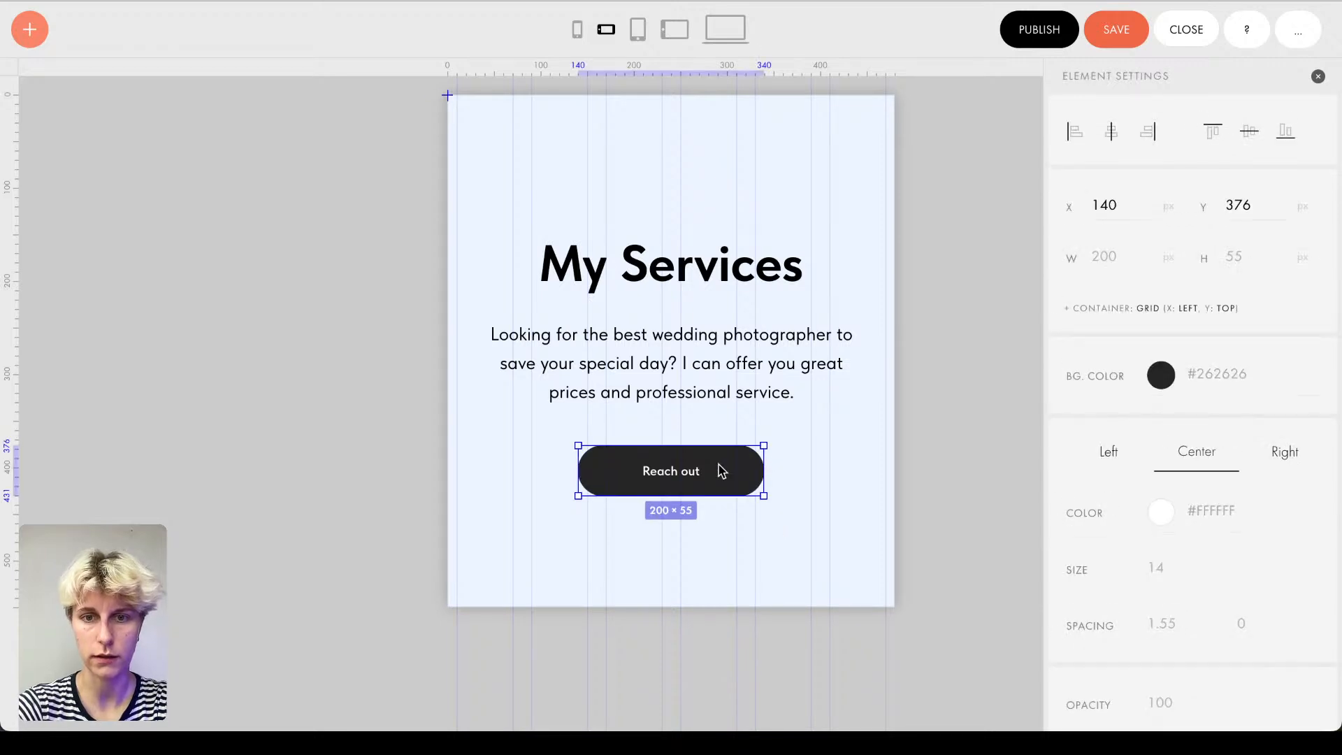
left_click(921, 450)
left_click(706, 369)
left_click_drag(865, 363, 880, 363)
key("ctrl+z")
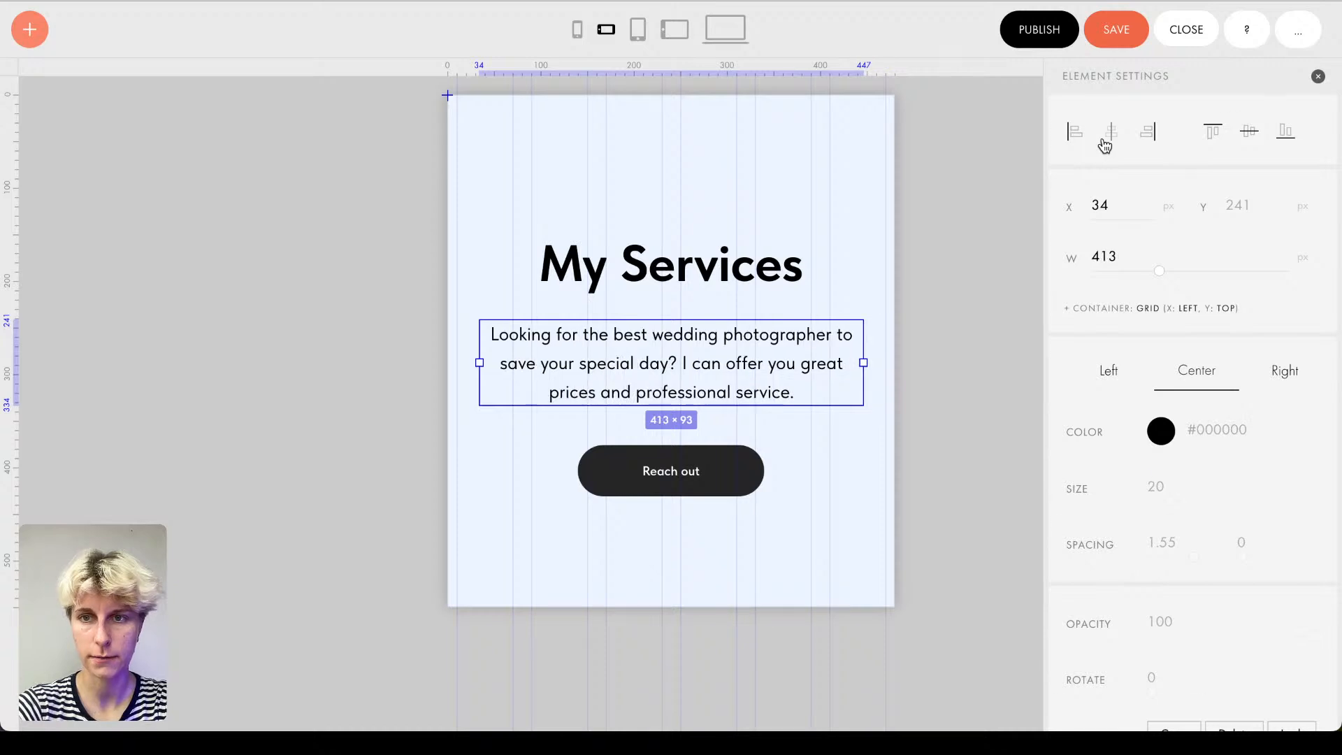
Step: On the 320–480 screen, center the heading, paragraph and button horizontally in the grid container
left_click(694, 149)
left_click(579, 31)
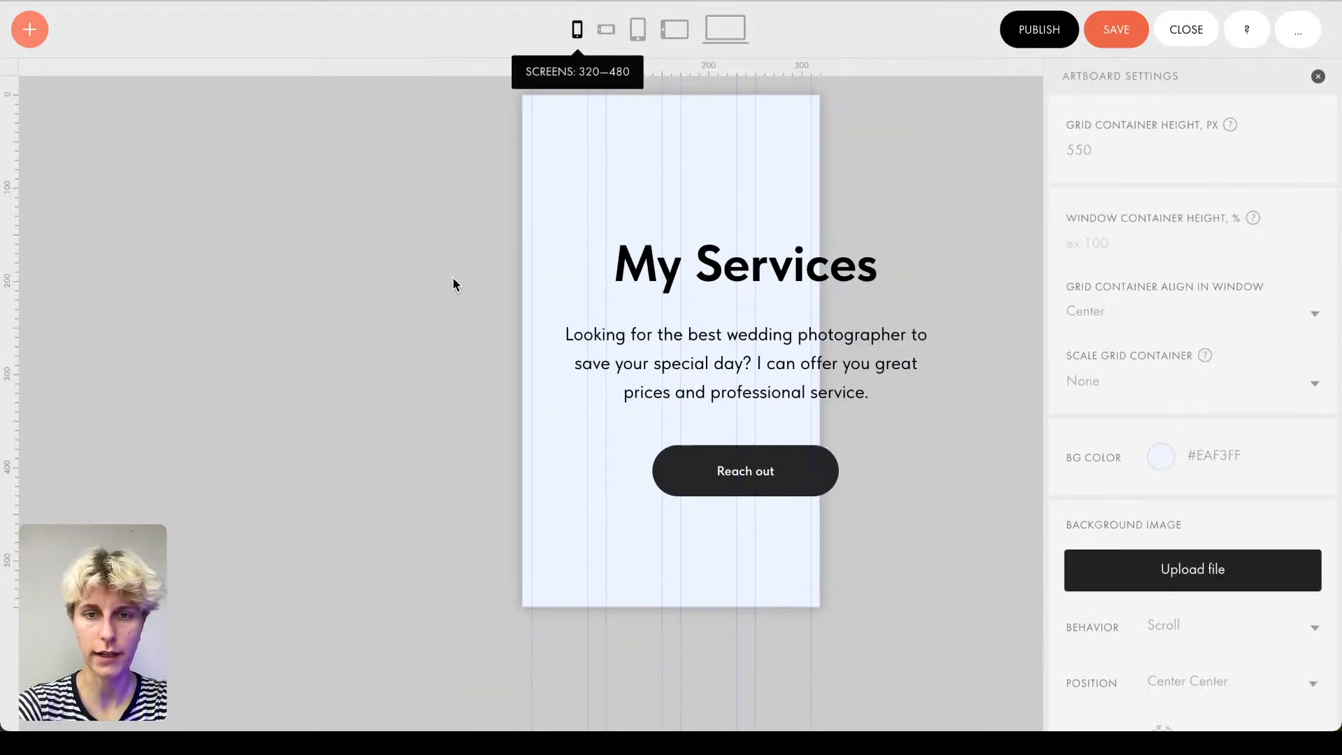
left_click_drag(549, 188, 854, 509)
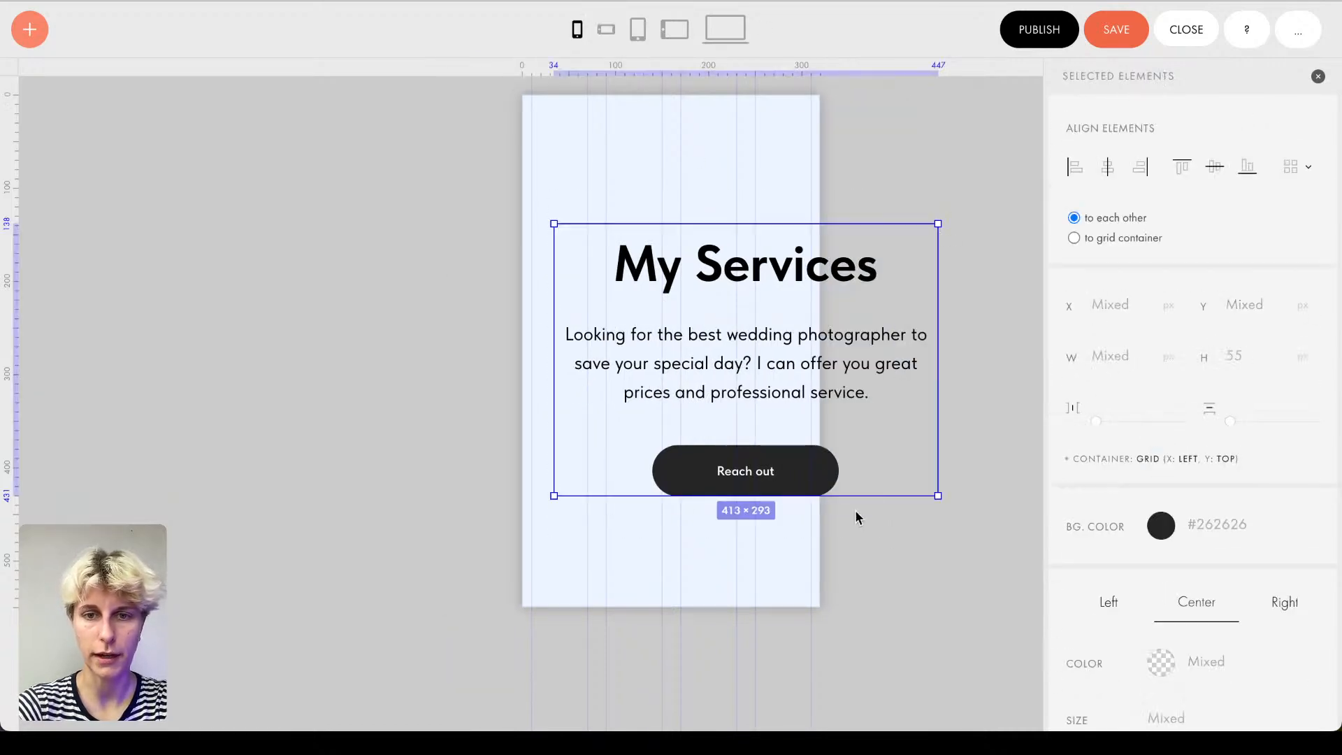
left_click(1110, 239)
left_click(1107, 167)
Step: Move the My Services heading up to Y 82, narrow it to about 289 px and center it horizontally
left_click(588, 253)
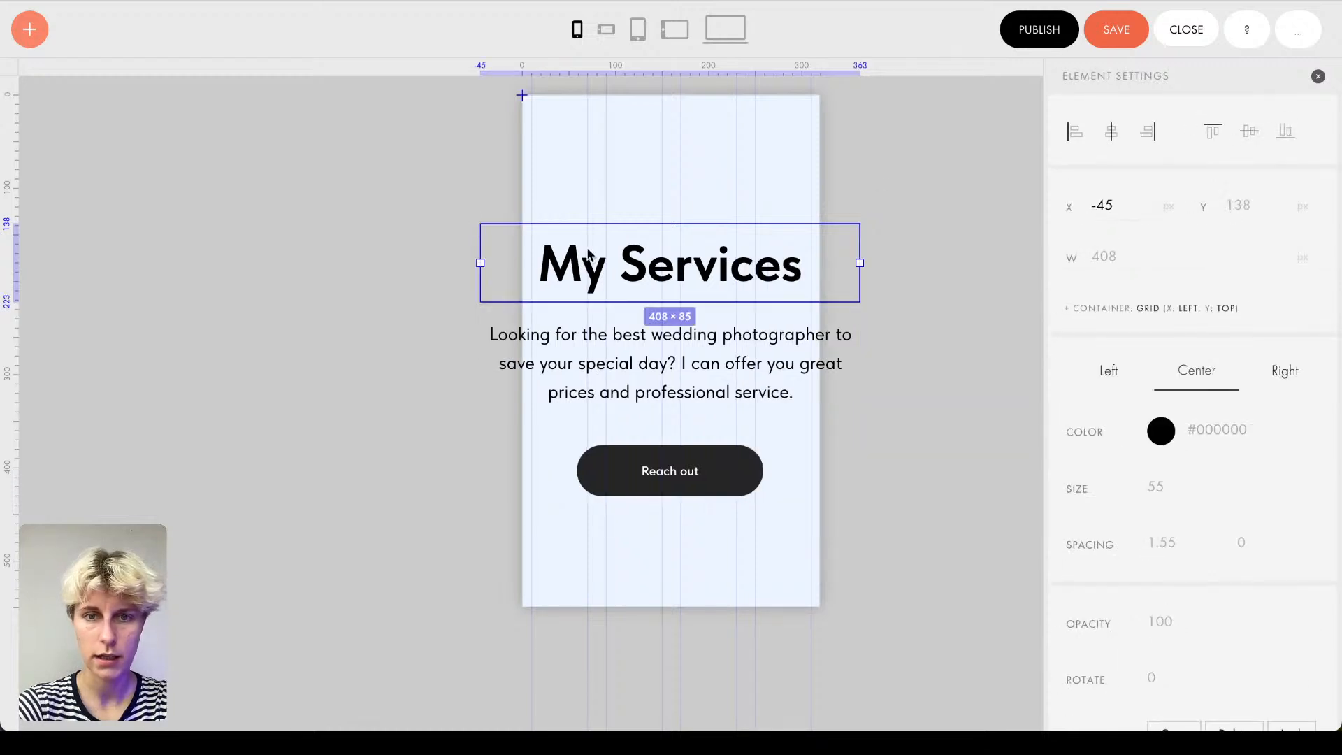
left_click_drag(587, 253, 587, 200)
left_click_drag(860, 208, 727, 217)
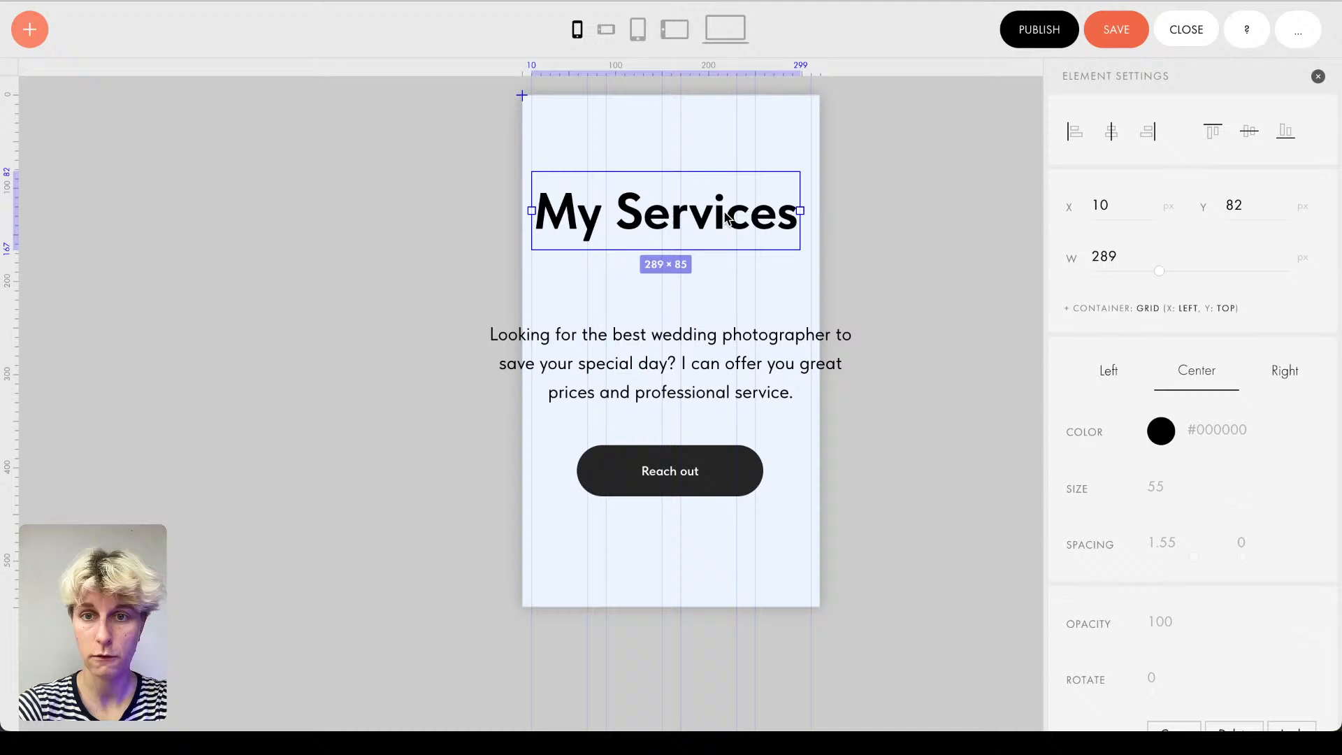
left_click(1112, 134)
Step: Set the My Services heading's font size to 50 for the 320–480 screen
double_click(1154, 487)
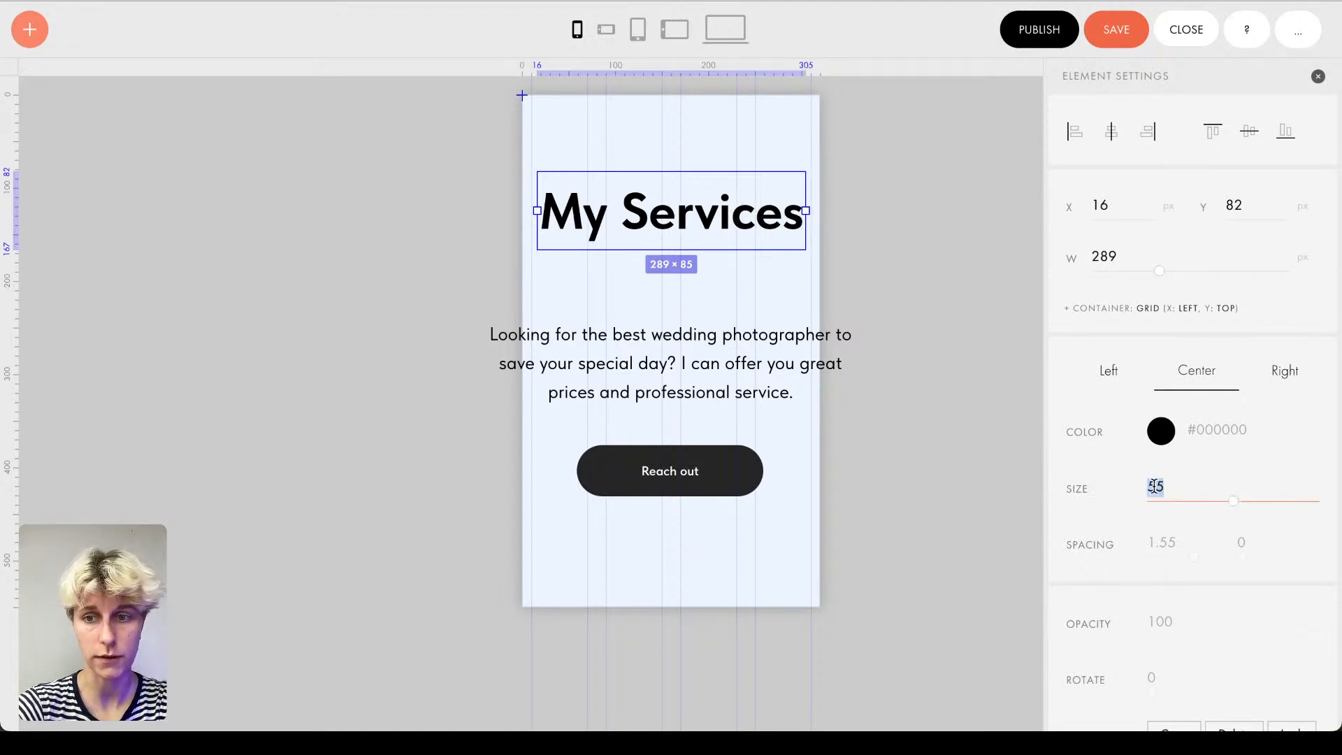
type("50")
key("Return")
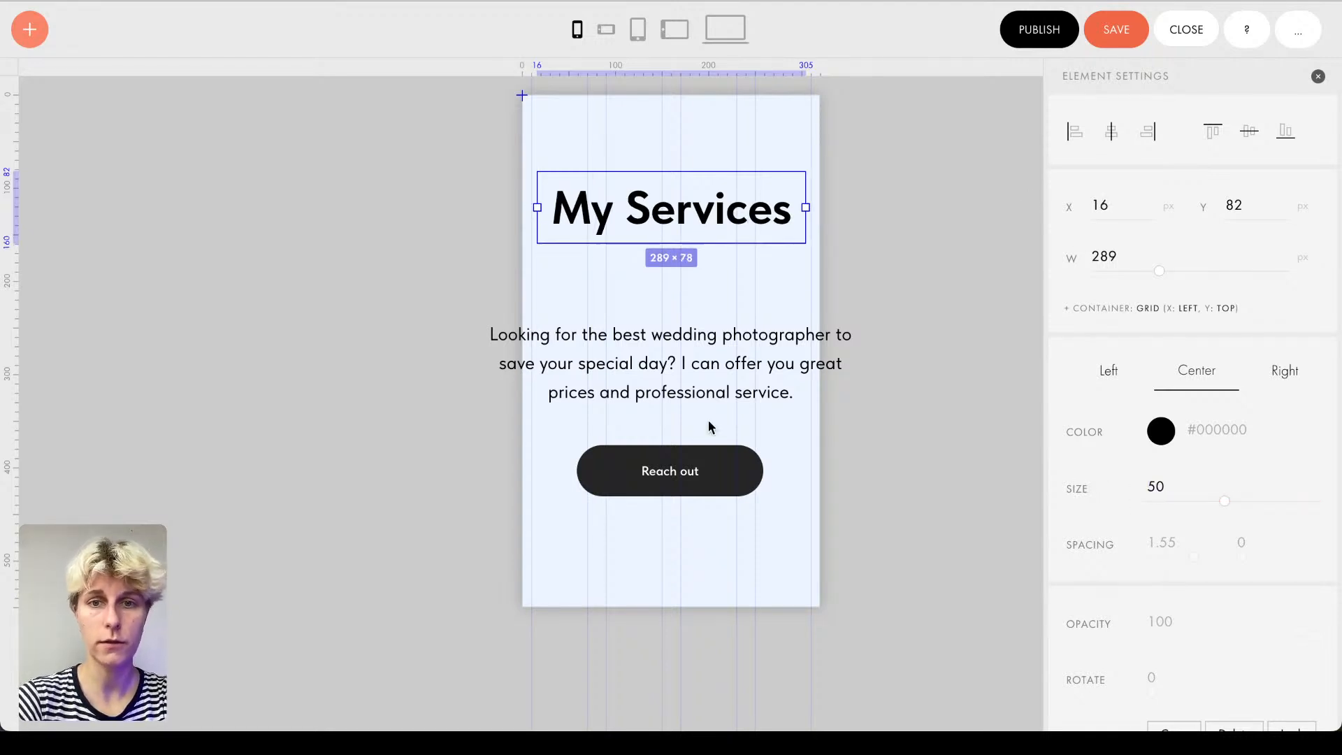
Step: Set the paragraph's font size to 18 for the 320–480 screen
left_click(636, 353)
double_click(1219, 484)
type("18")
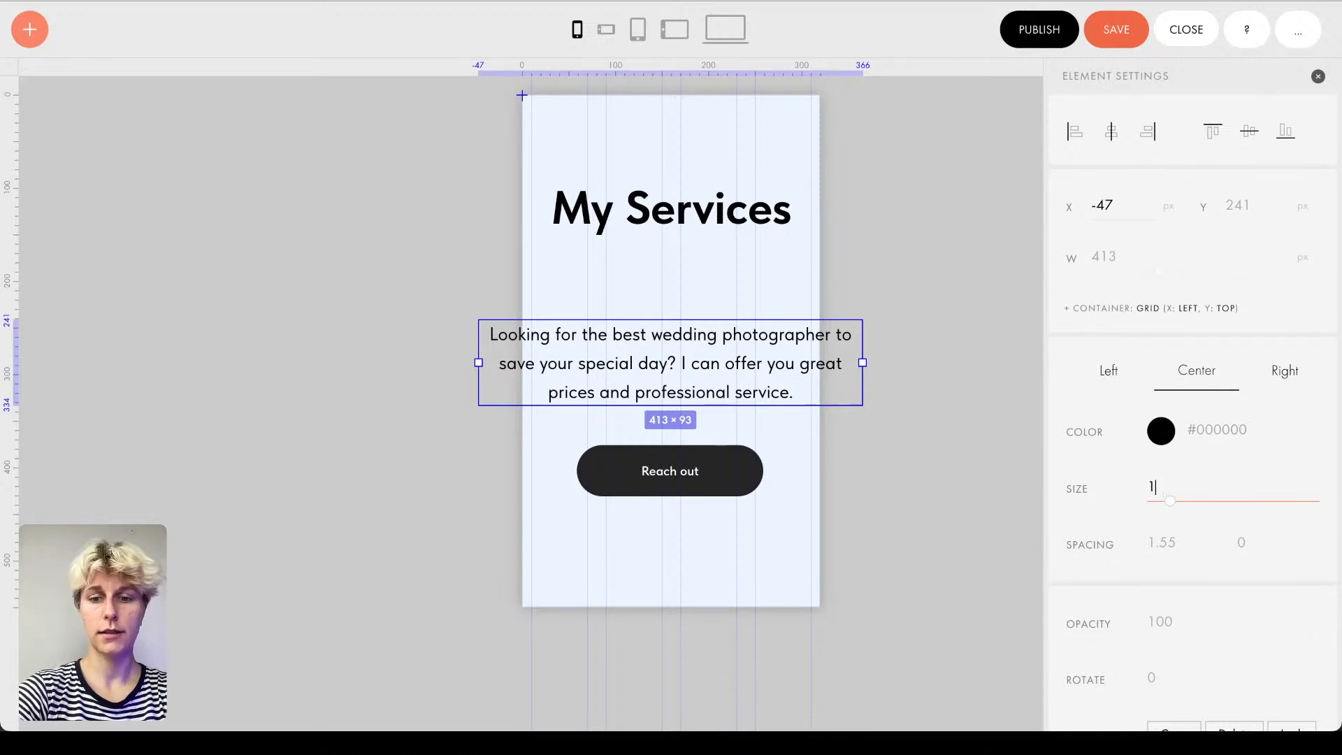
key("Return")
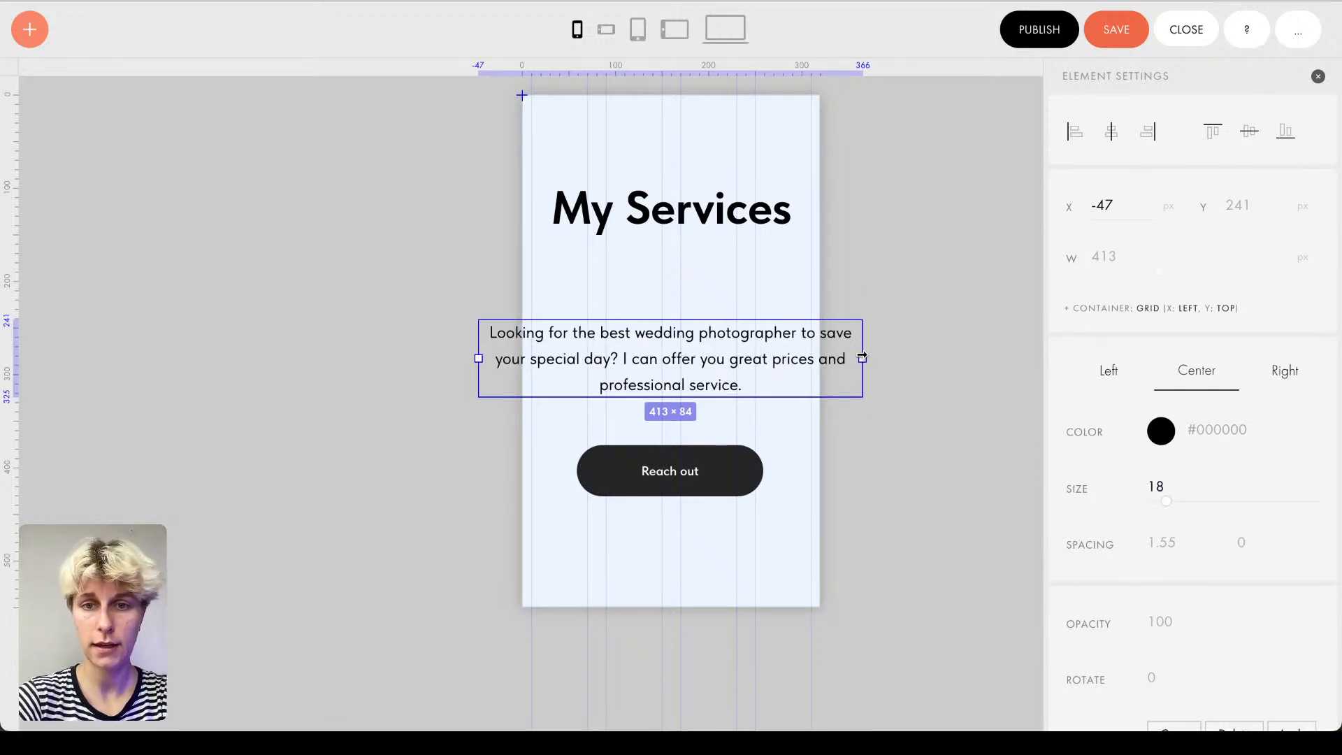
Step: Narrow the paragraph to about 290 px, center it horizontally and place it at Y 200 below the heading
left_click_drag(863, 358, 737, 312)
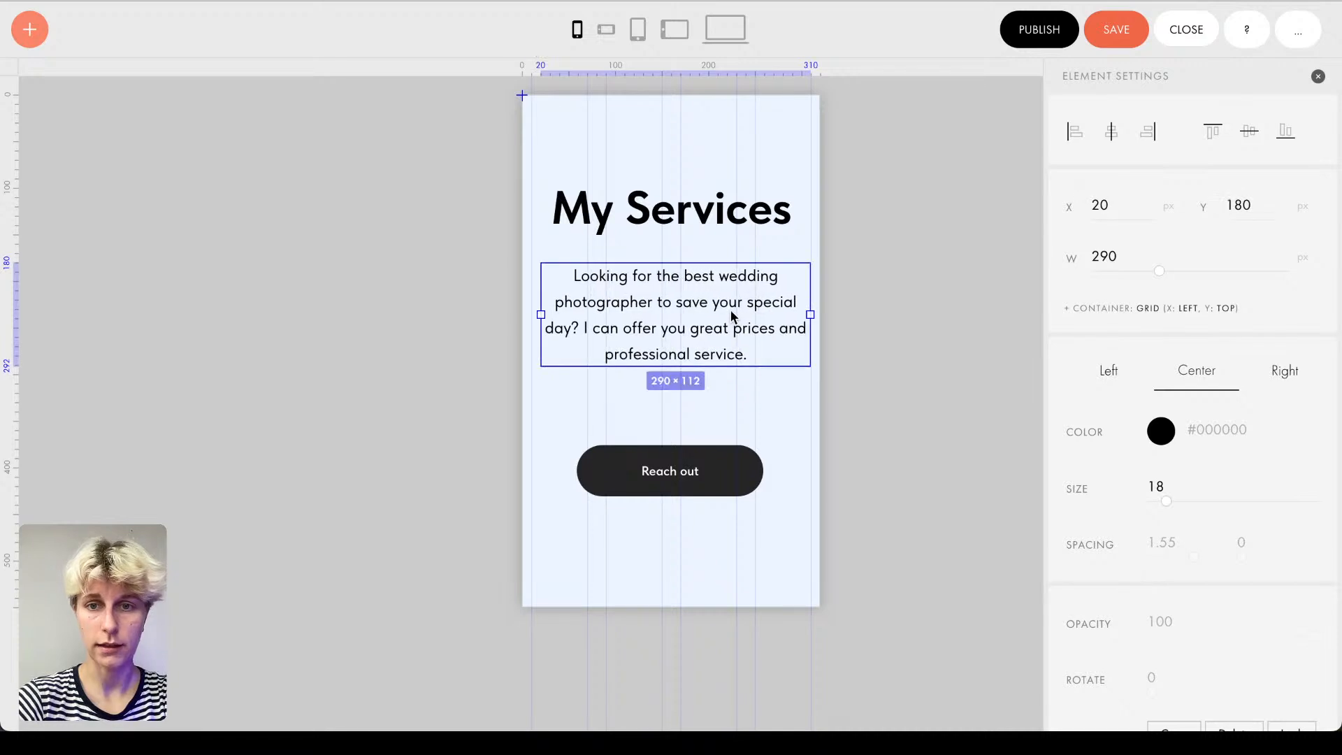
left_click(1119, 135)
left_click(875, 300)
left_click_drag(673, 355, 675, 374)
left_click(911, 560)
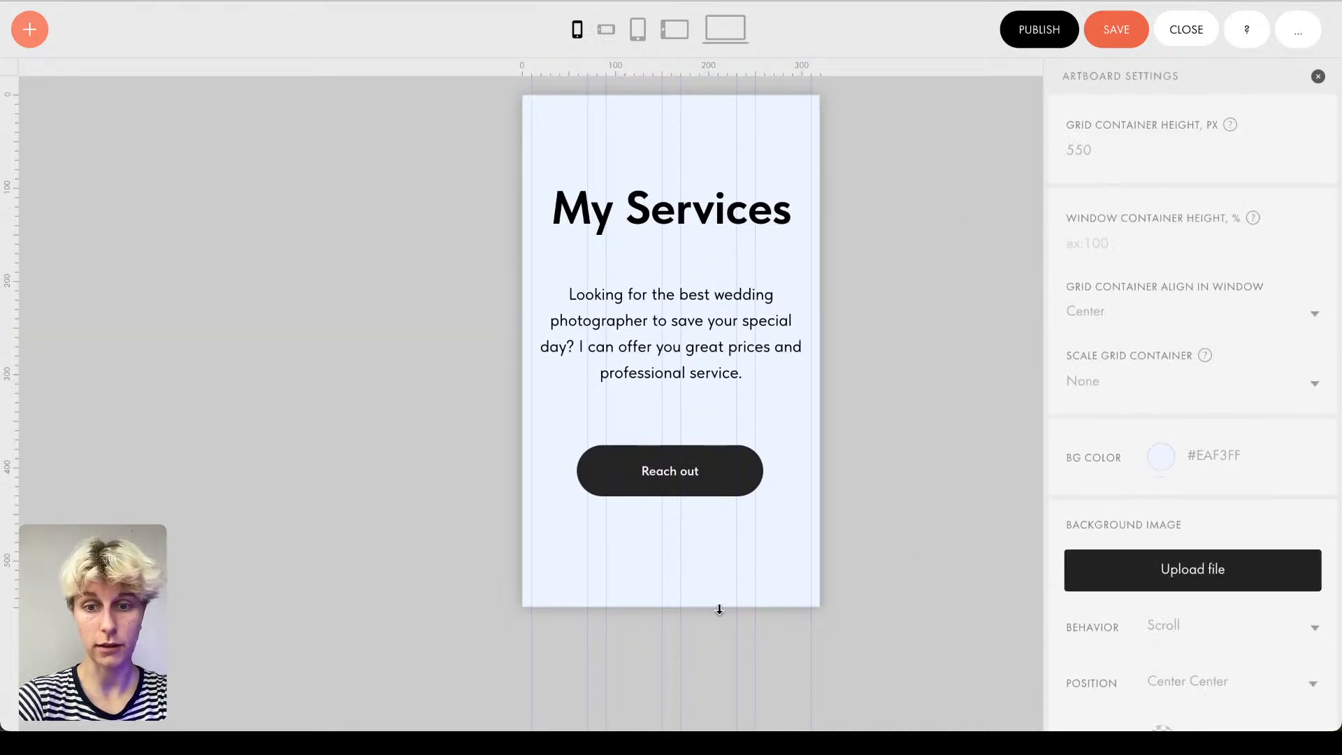
Step: Reduce the grid container height to 500 px and move the paragraph up 20 px toward the heading
left_click_drag(720, 605, 704, 566)
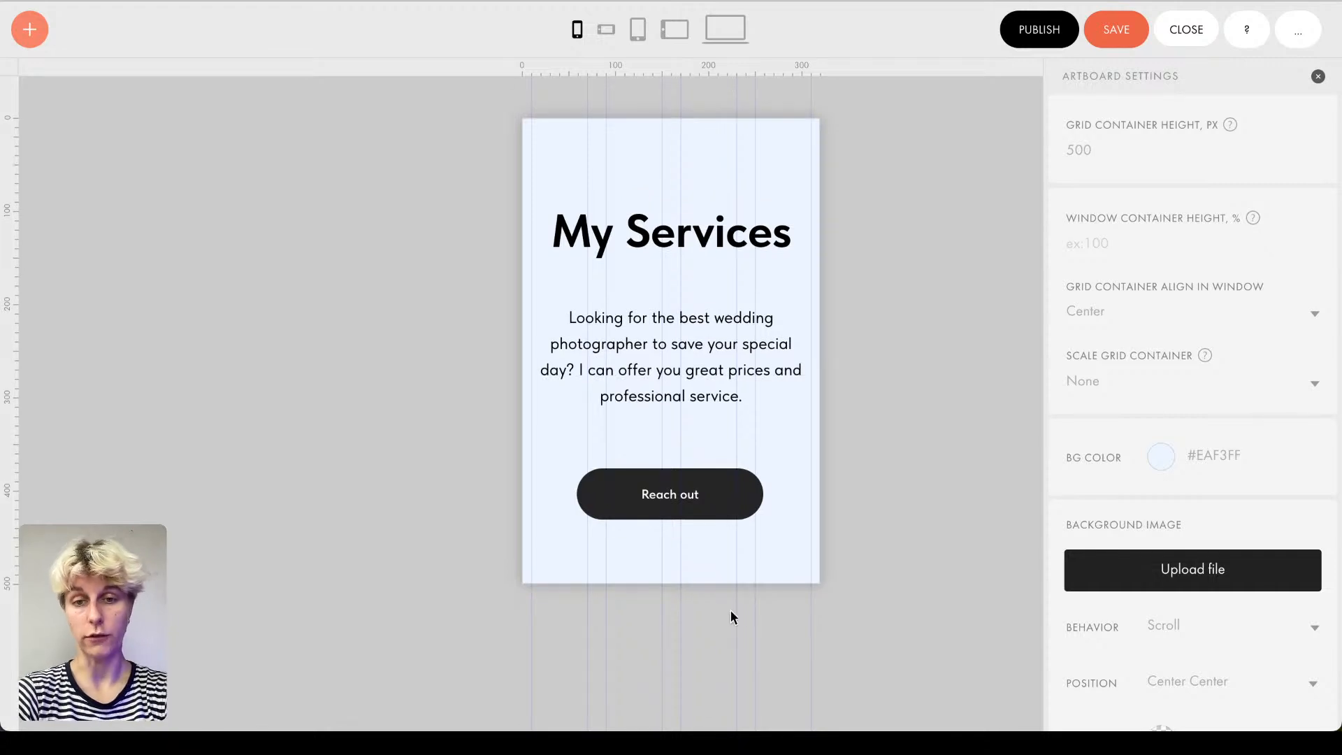
left_click(694, 348)
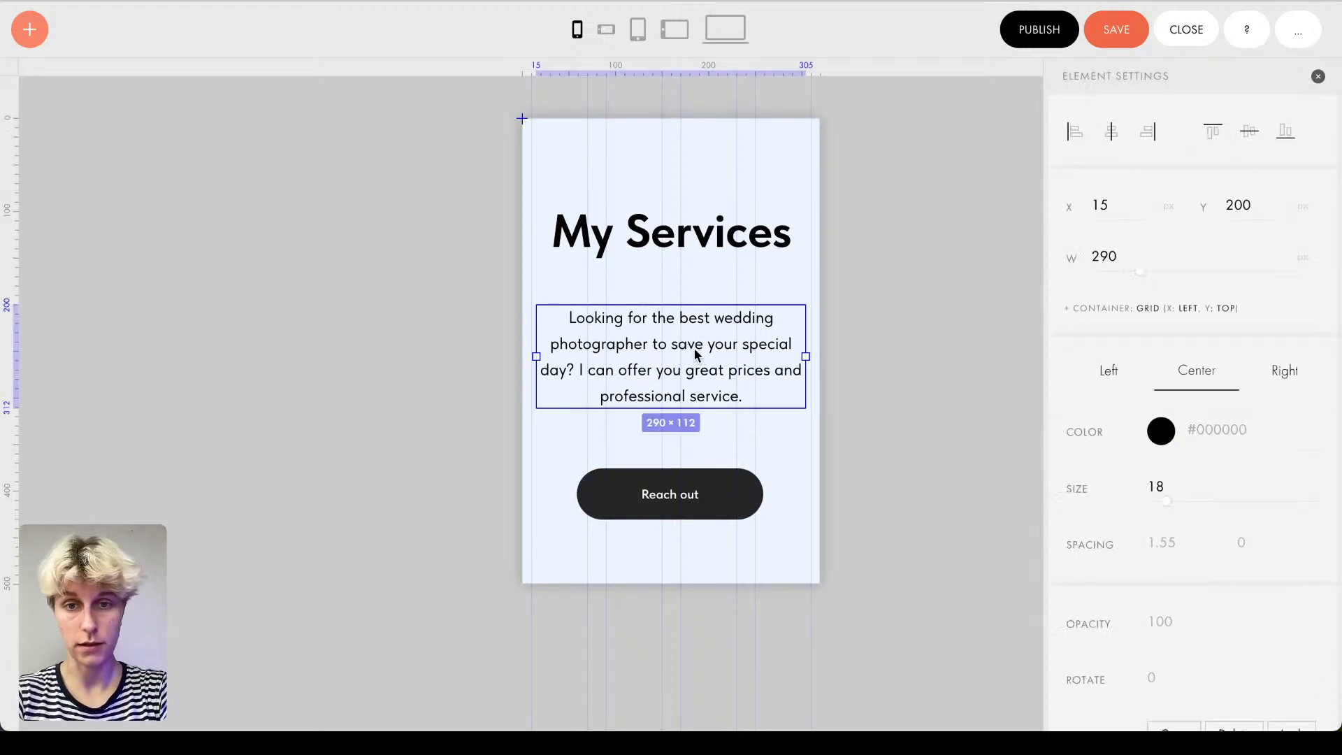
key("shift+Up")
key("shift+Up")
left_click(773, 517)
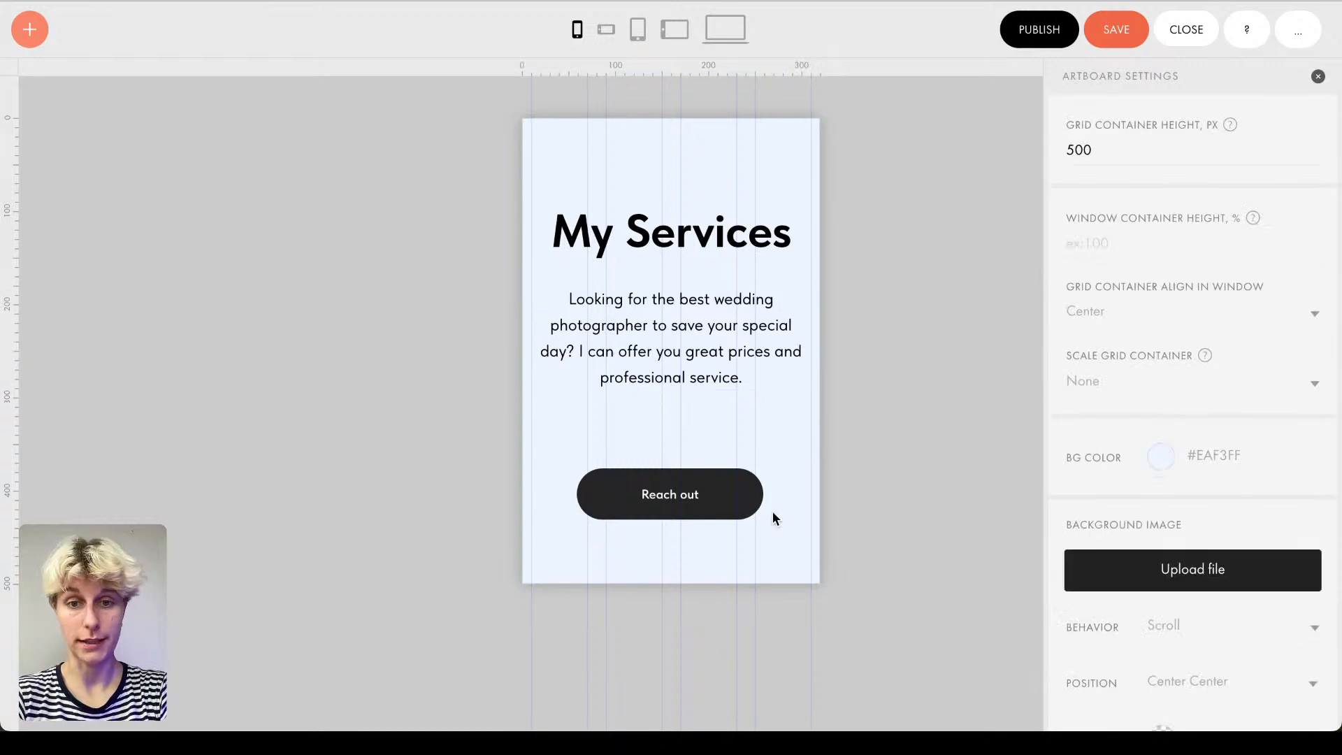
Step: Move the Reach out button up 30 px to Y 346 and reduce the grid container height to 470 px
left_click(687, 502)
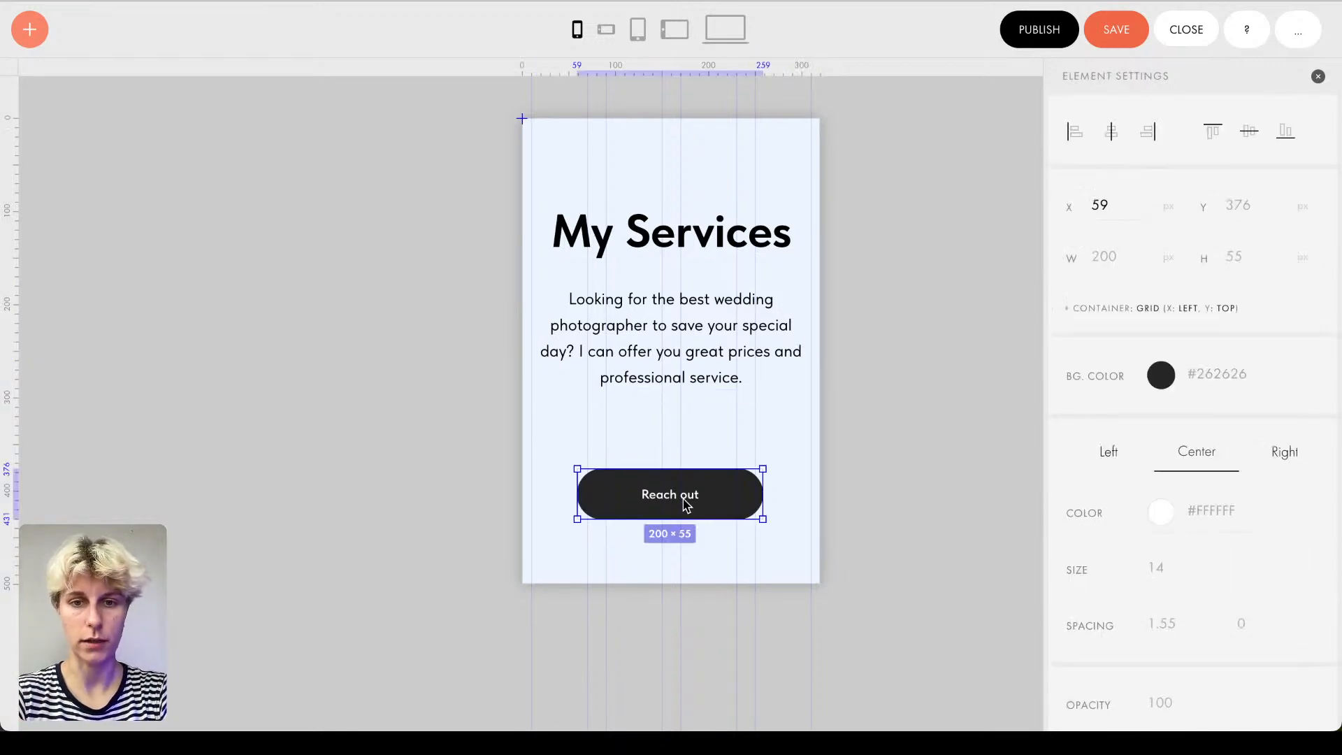
key("shift+Up")
key("shift+Up")
key("shift+Up")
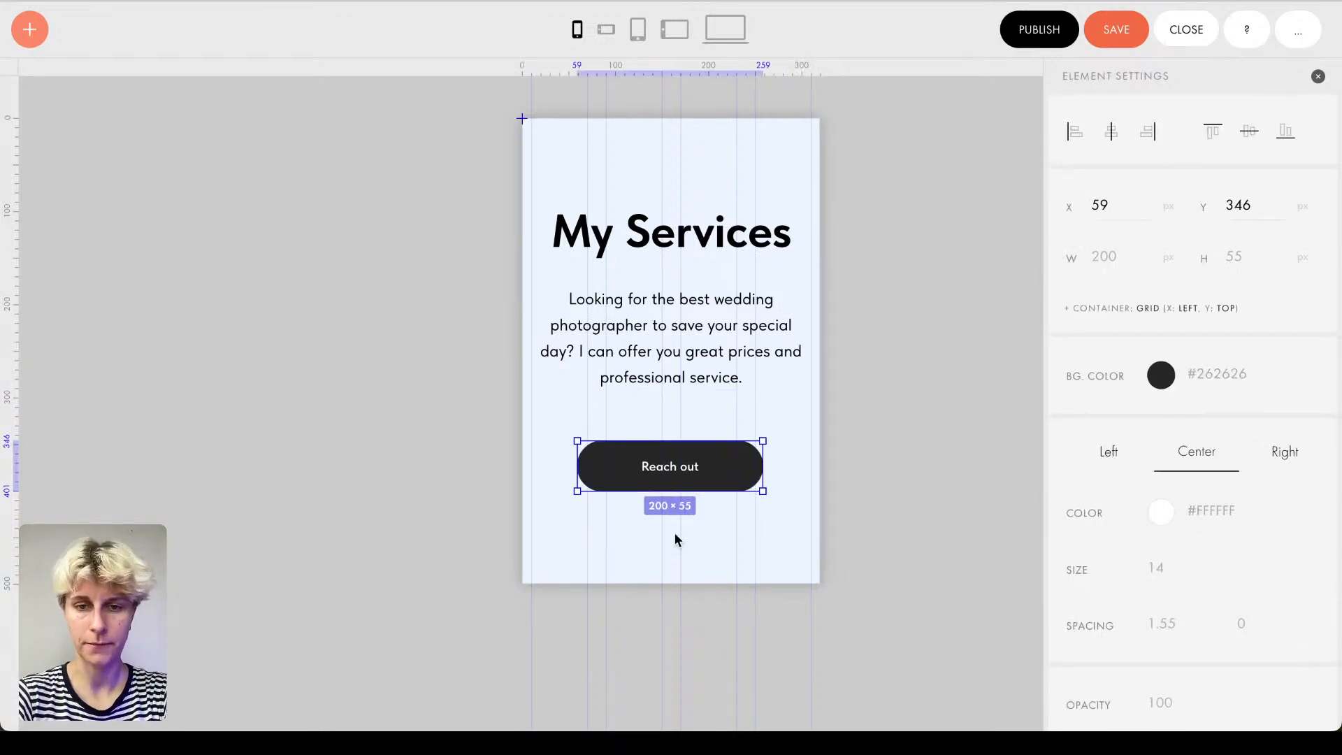
left_click(657, 593)
left_click_drag(657, 594, 656, 552)
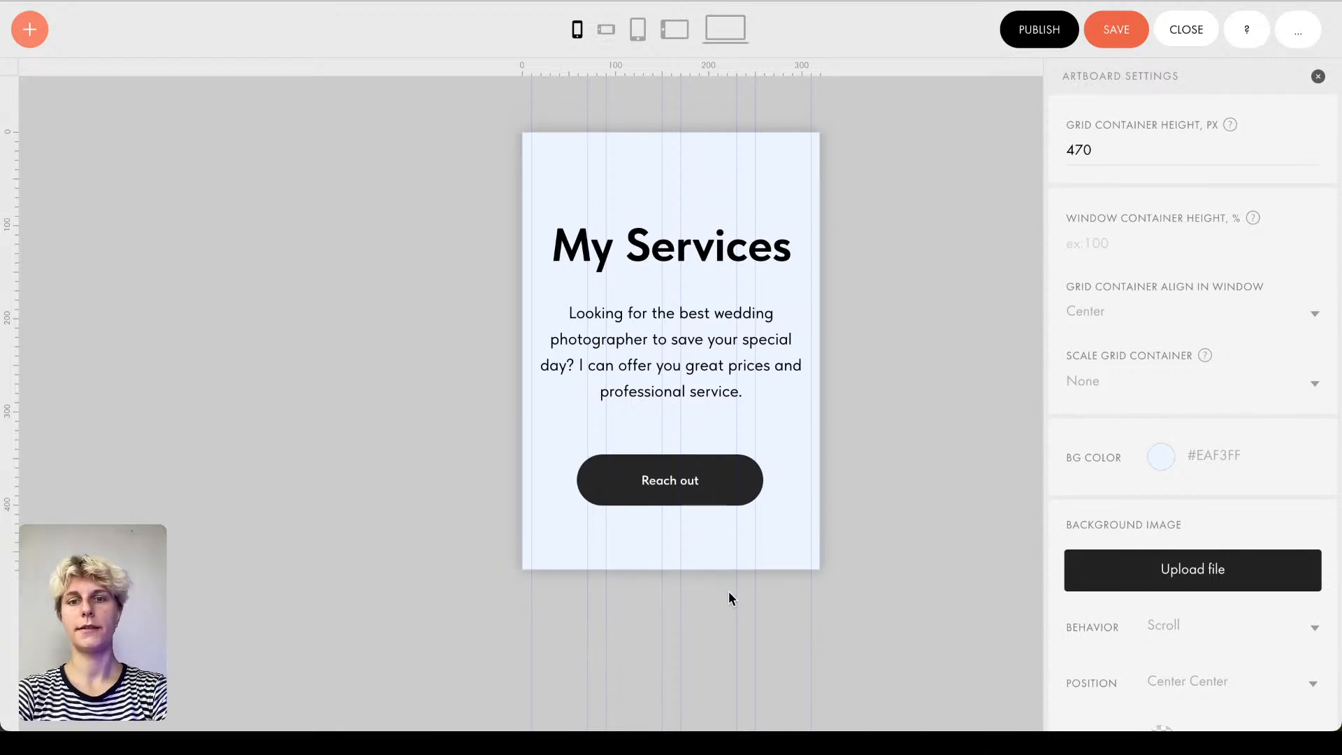
Step: Review the block's layout on the 480–640, 640–960, 960–1200 and 1200–max screens
left_click(605, 40)
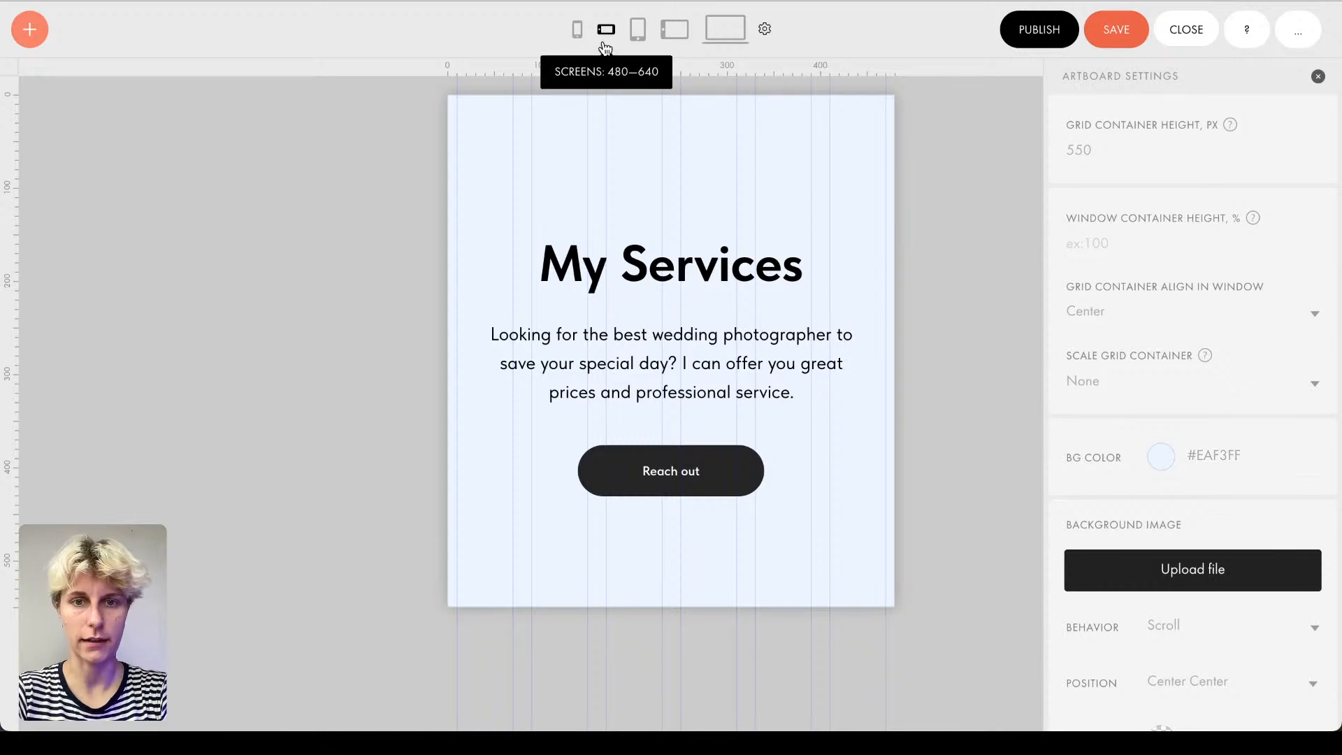
left_click(712, 471)
left_click(637, 31)
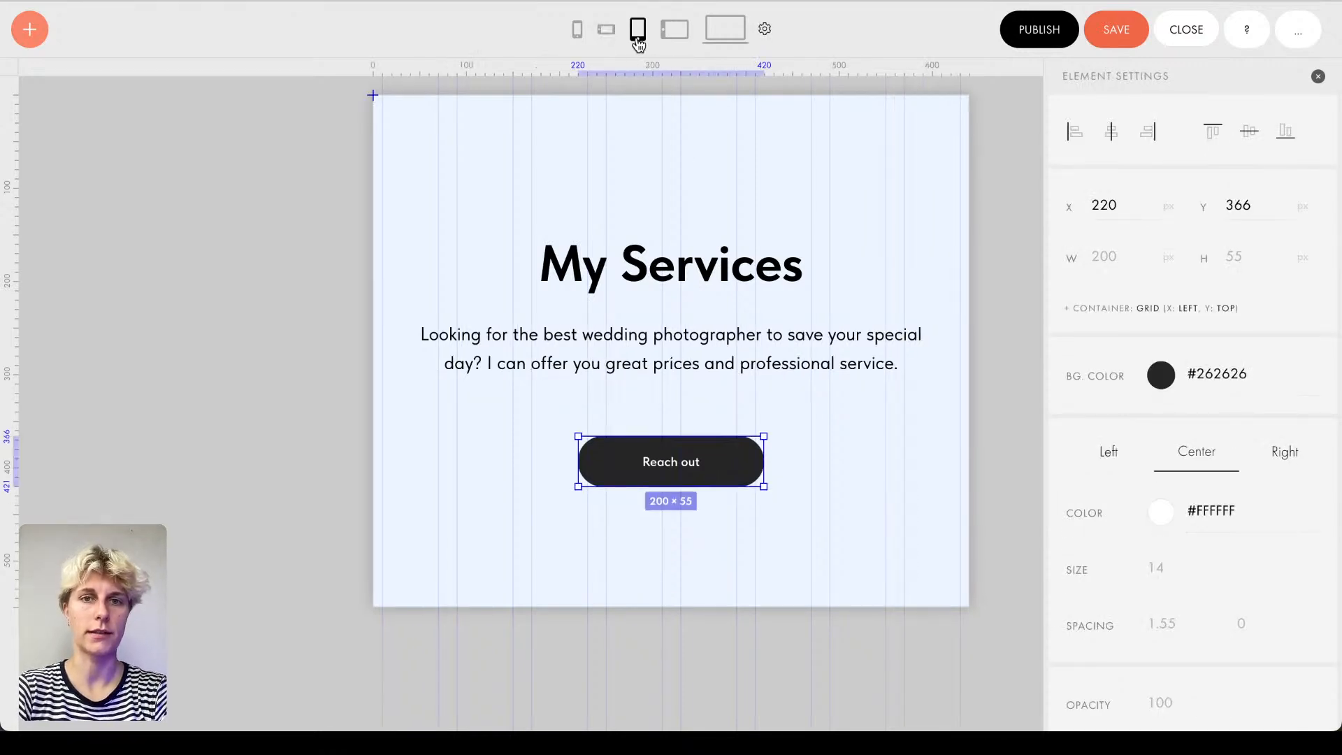
left_click(675, 29)
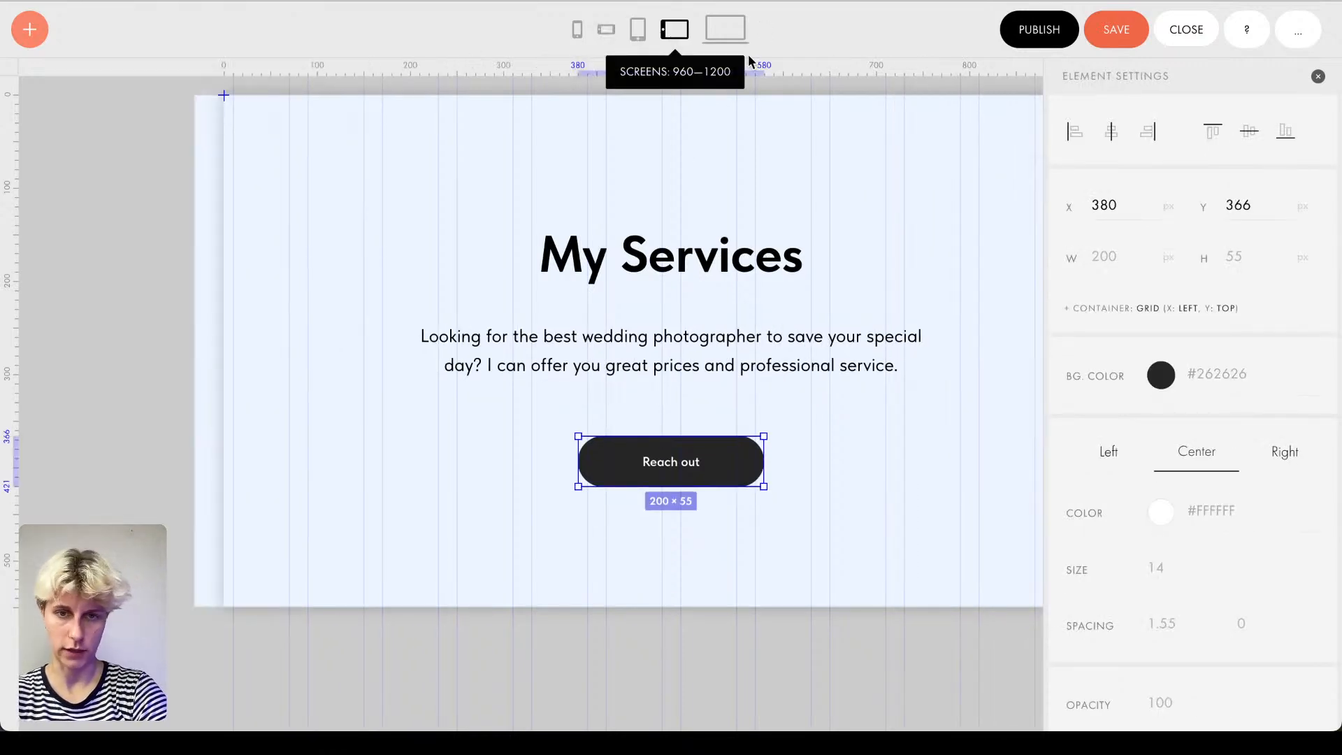
left_click(725, 31)
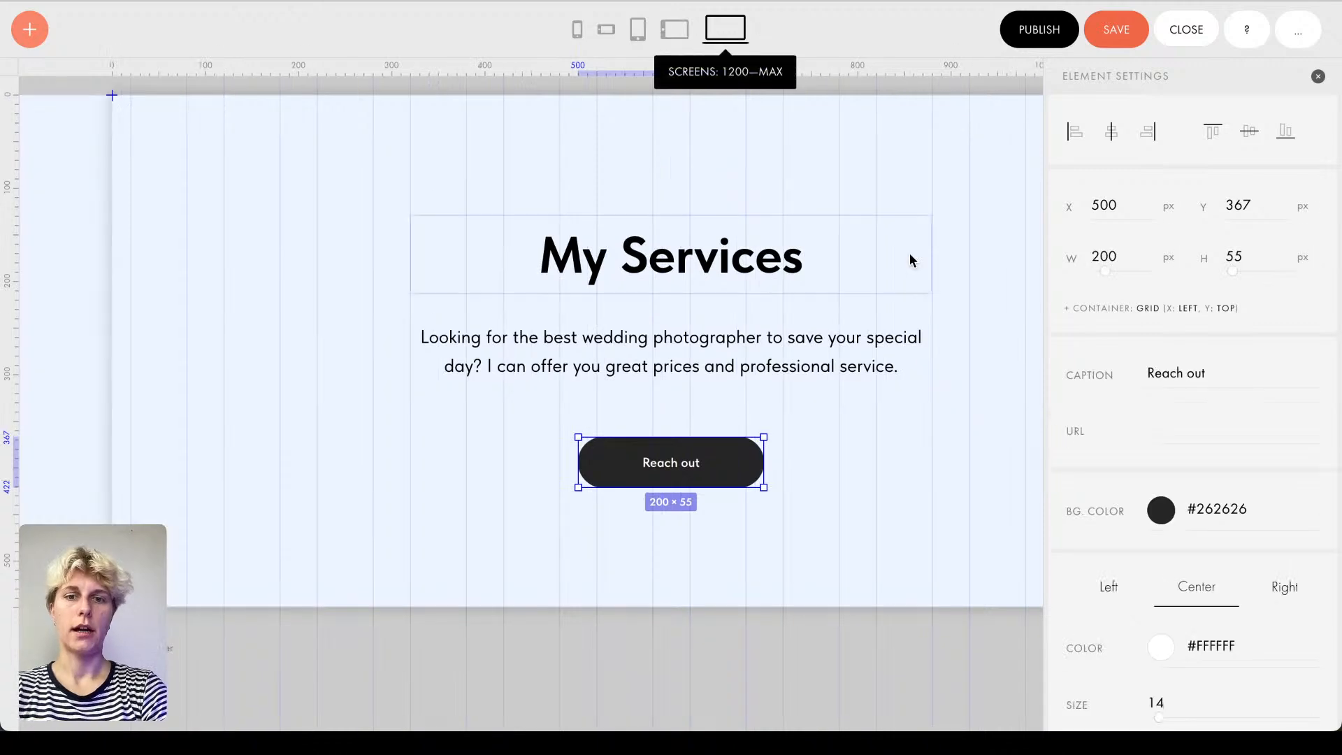
Step: Save the My Services block and close the block editor to return to the page
left_click(1121, 40)
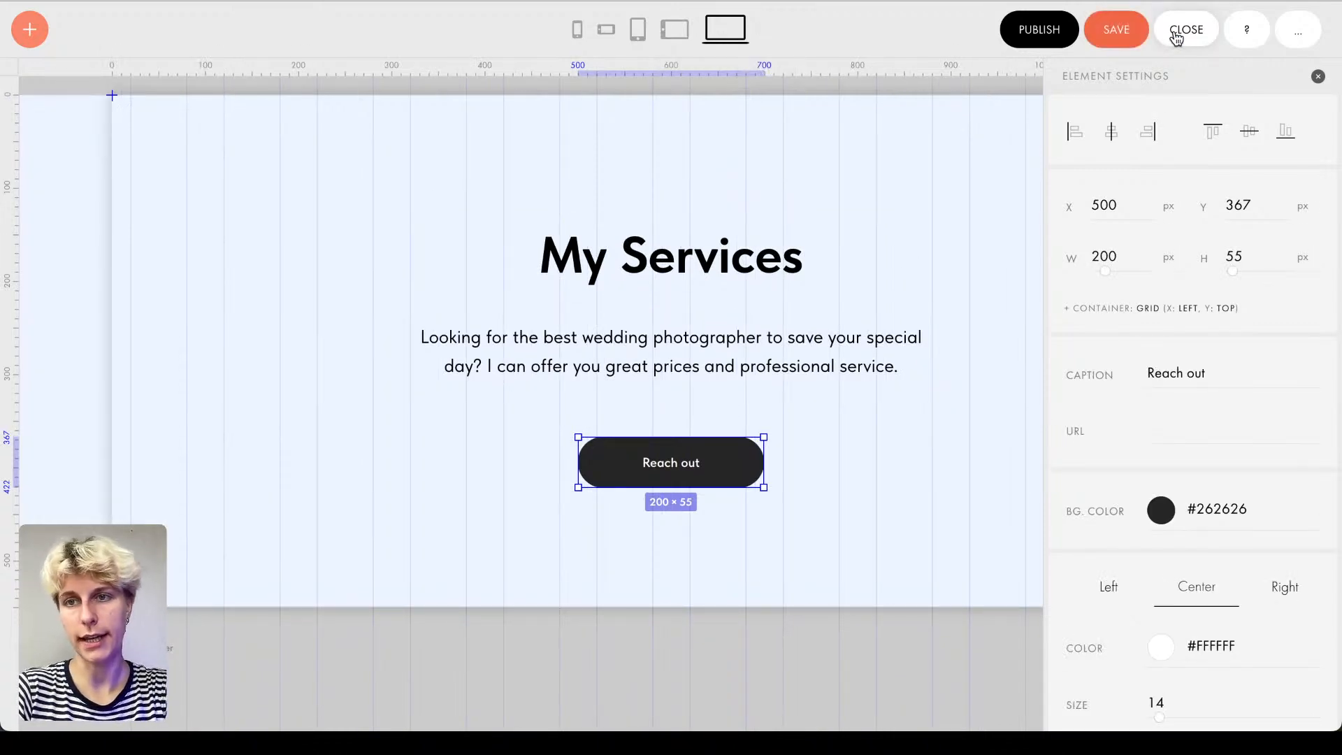
left_click(1177, 34)
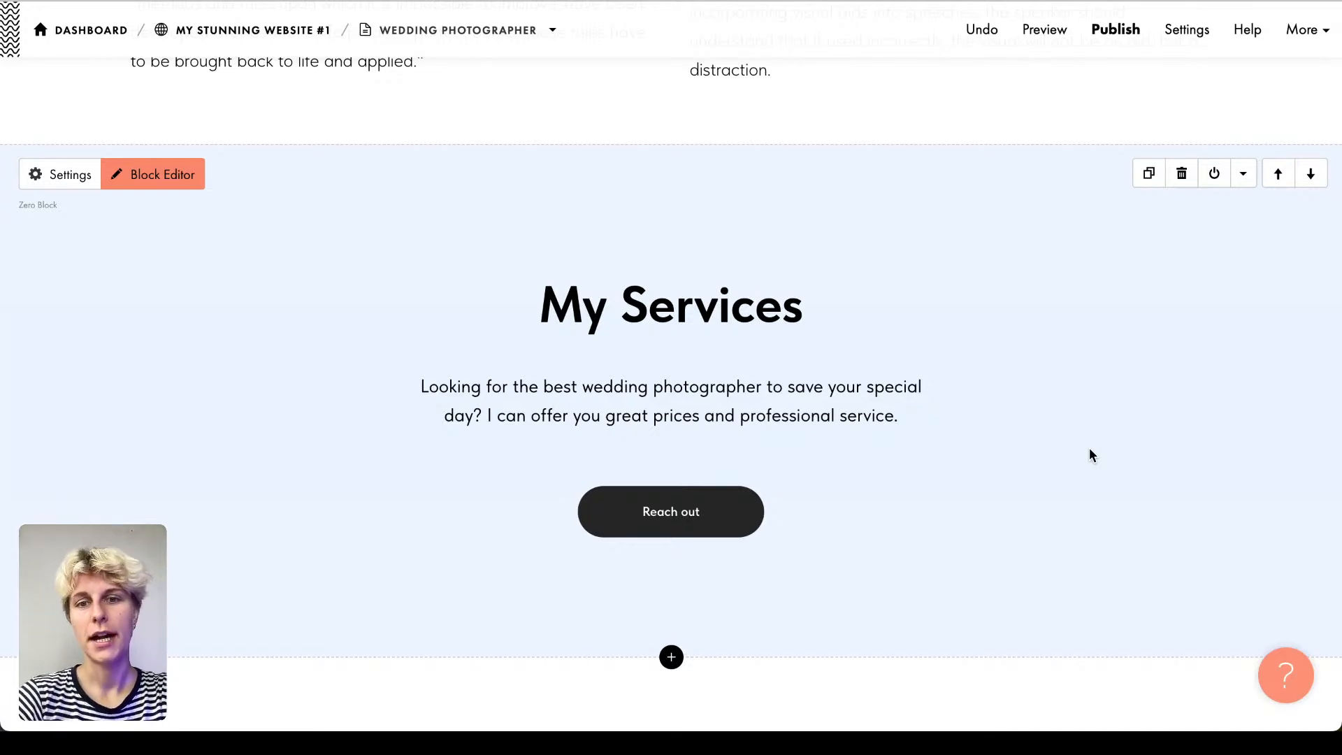
Step: Look through the page's blocks and examine the wedding photography plan section and the services anchor link above it
scroll(1089, 448, "up", 15)
scroll(1089, 448, "down", 10)
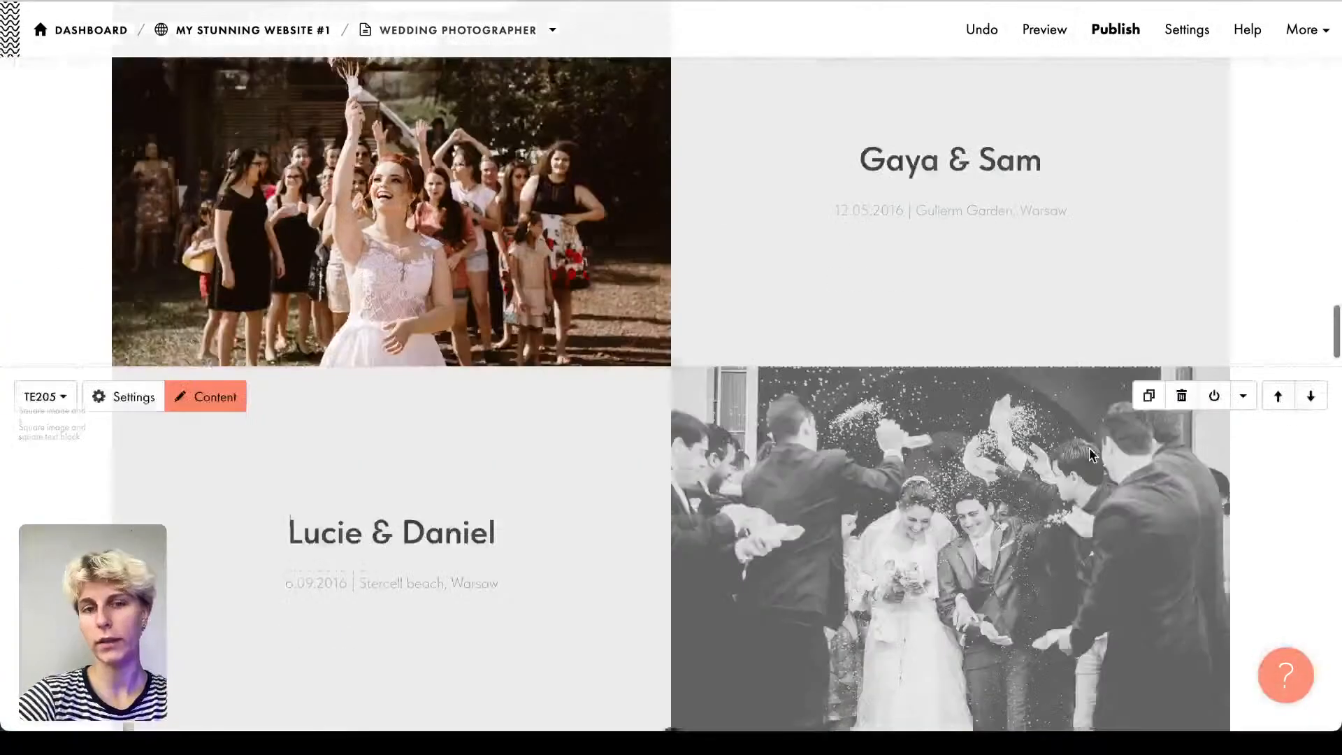
scroll(1089, 447, "down", 20)
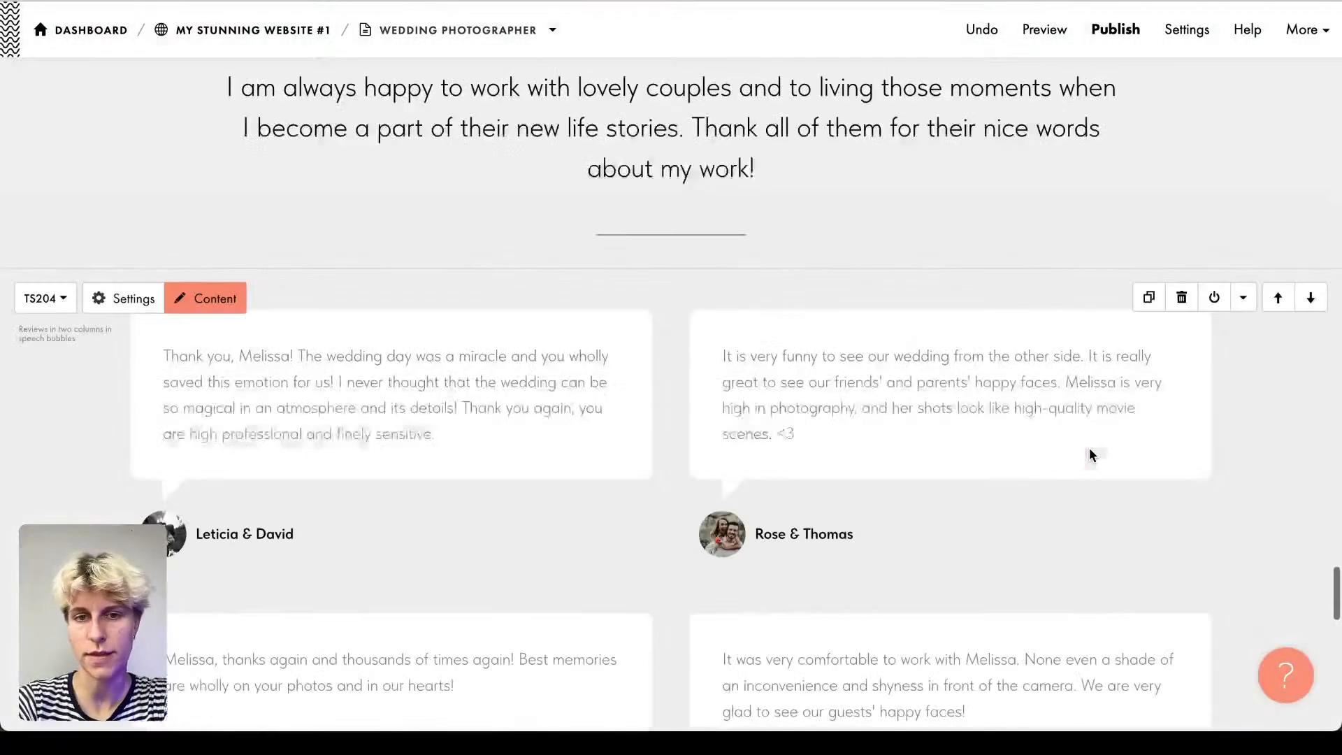
scroll(1089, 454, "down", 8)
scroll(1089, 455, "up", 20)
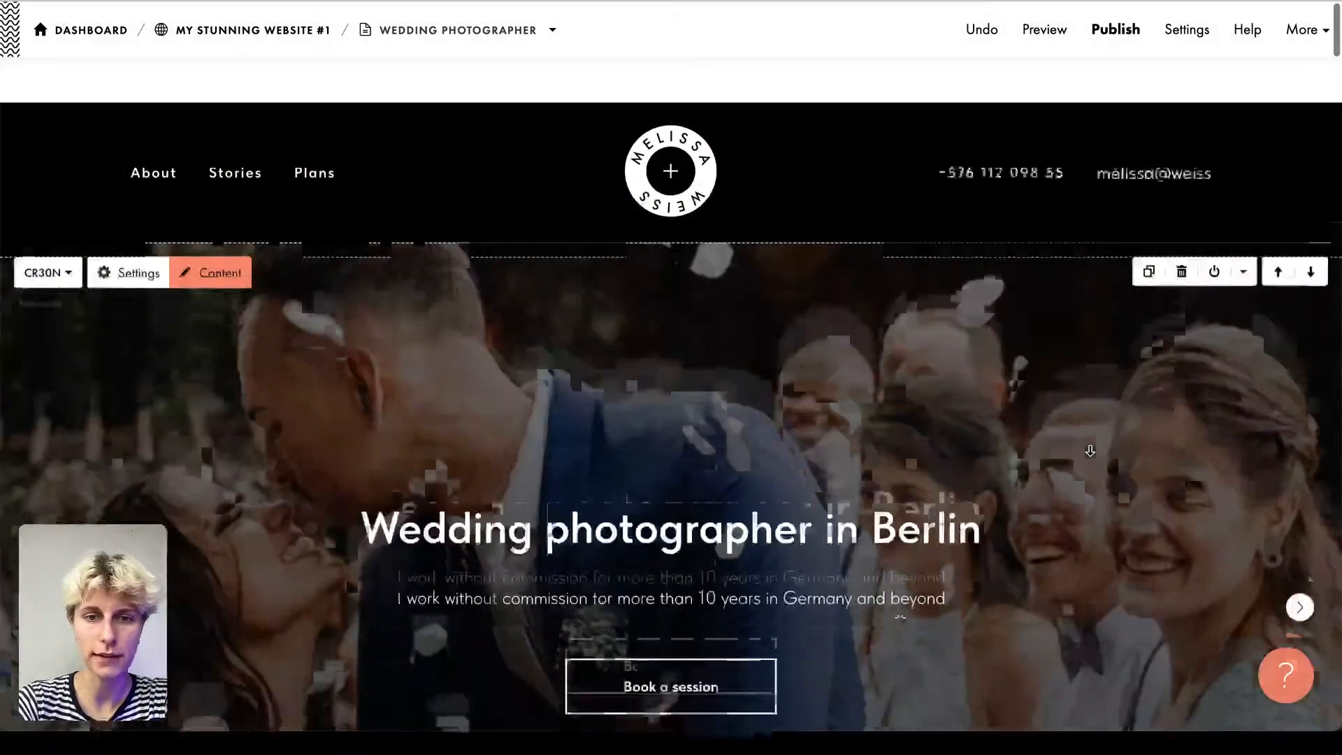
scroll(681, 645, "down", 10)
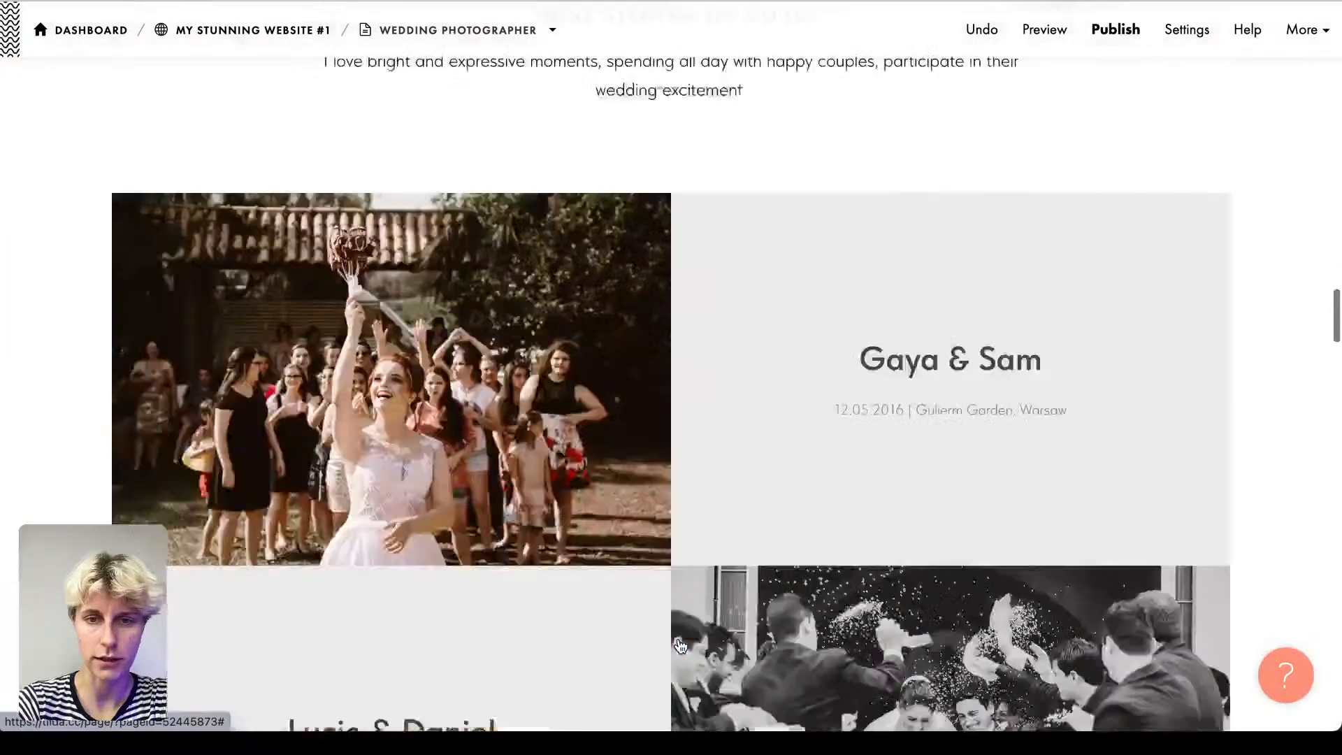
scroll(679, 644, "down", 15)
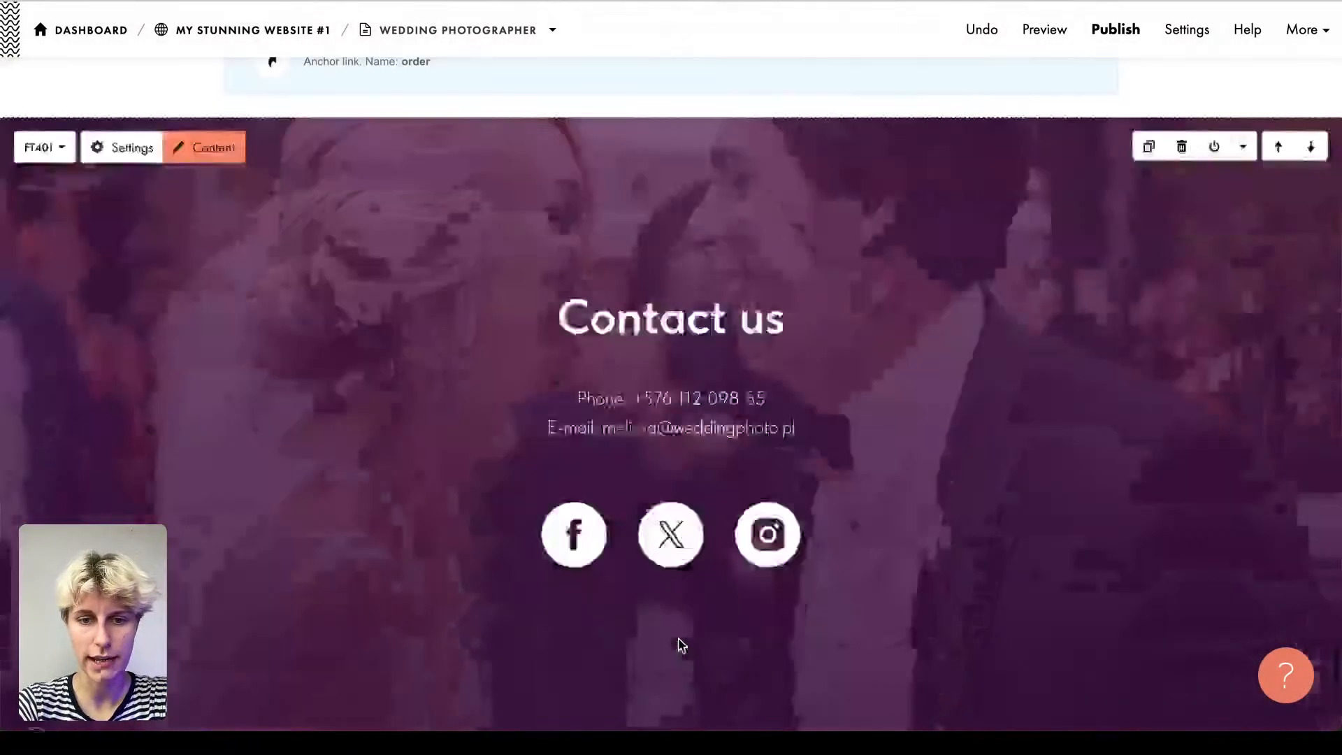
scroll(681, 644, "down", 5)
scroll(680, 638, "up", 7)
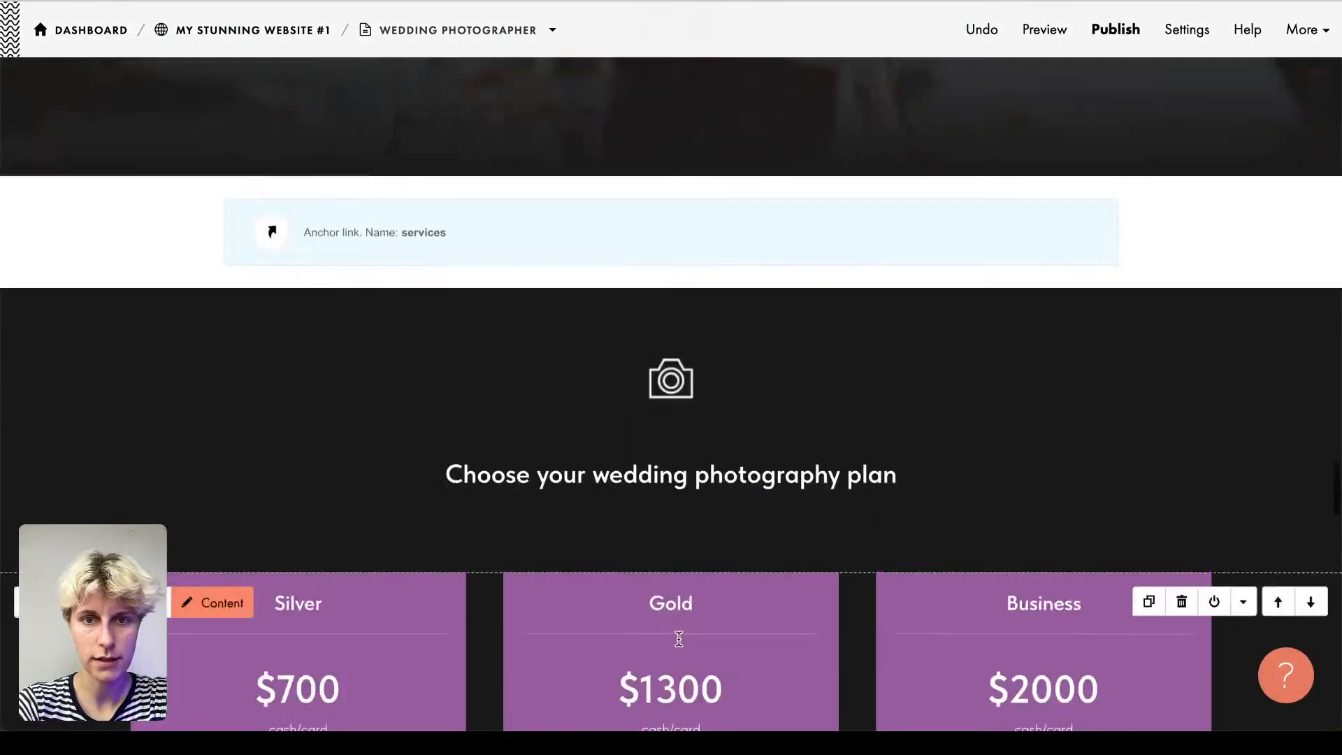
scroll(769, 440, "down", 3)
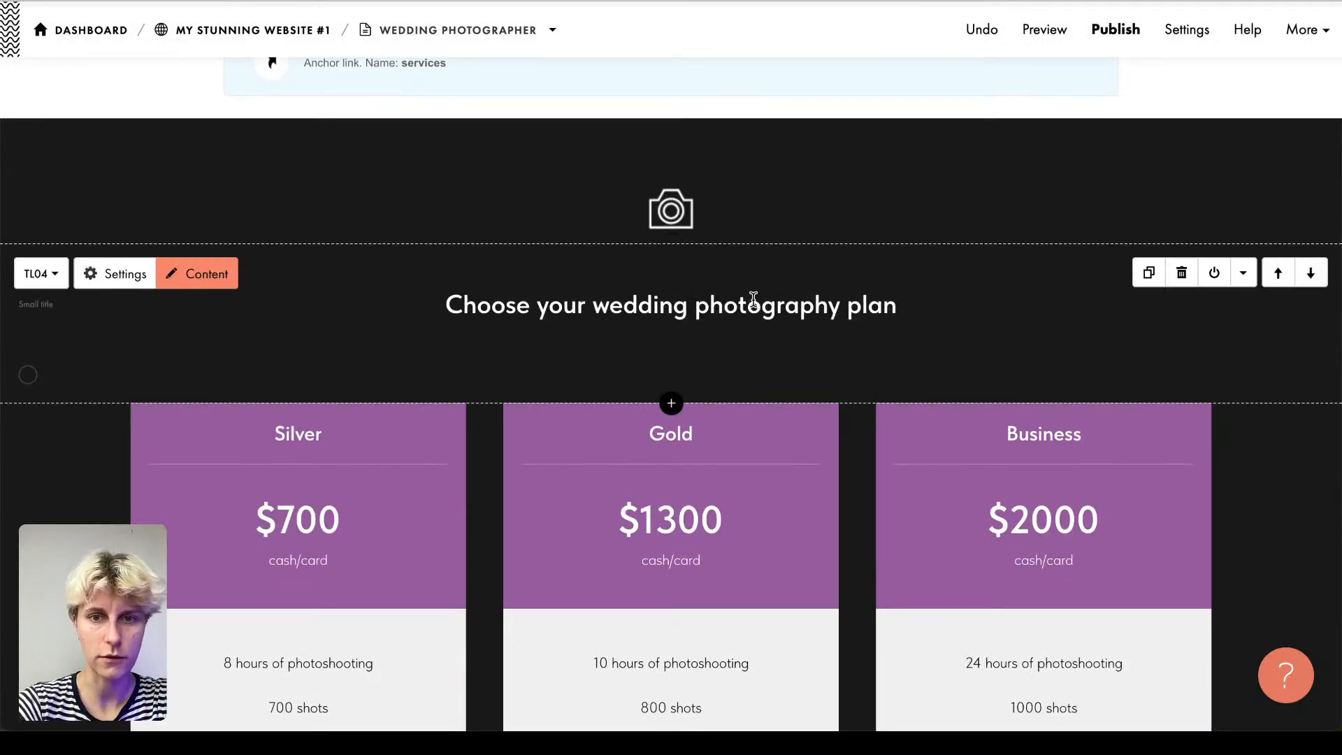
scroll(798, 290, "down", 4)
scroll(799, 289, "up", 1)
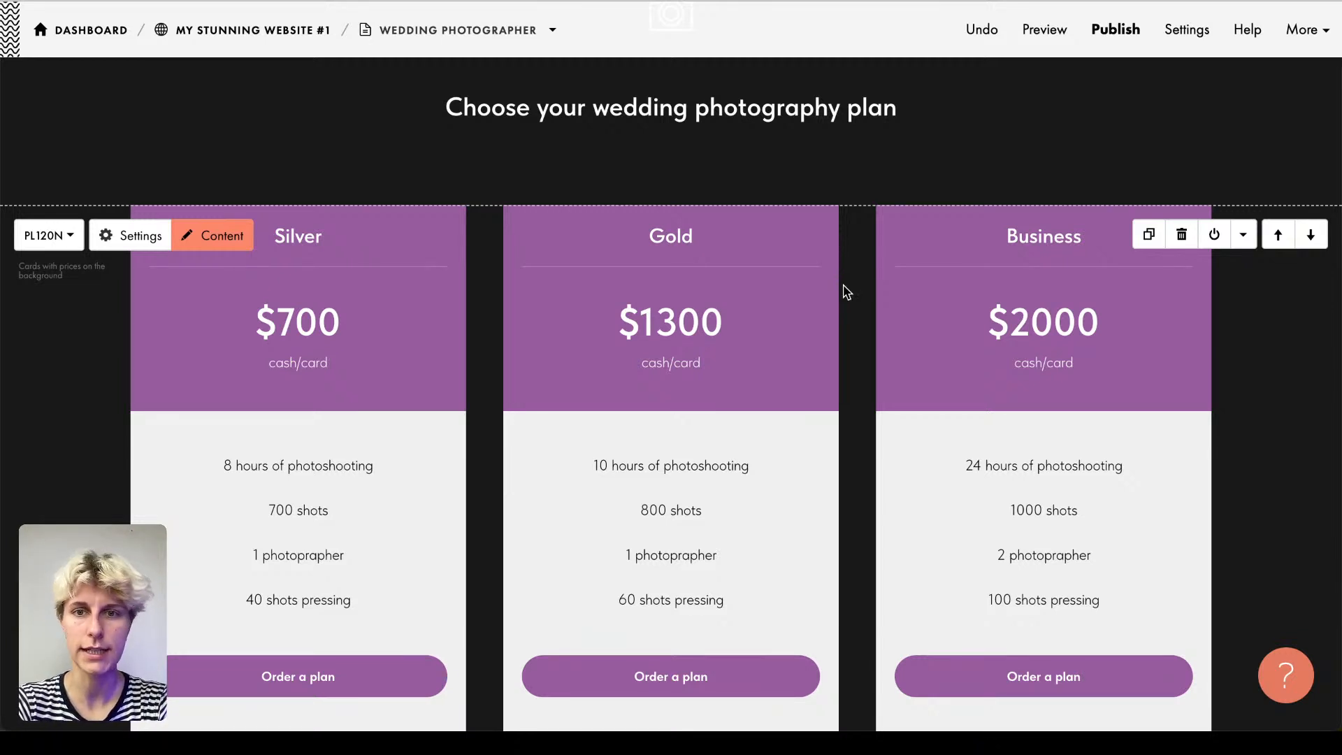
scroll(877, 150, "up", 3)
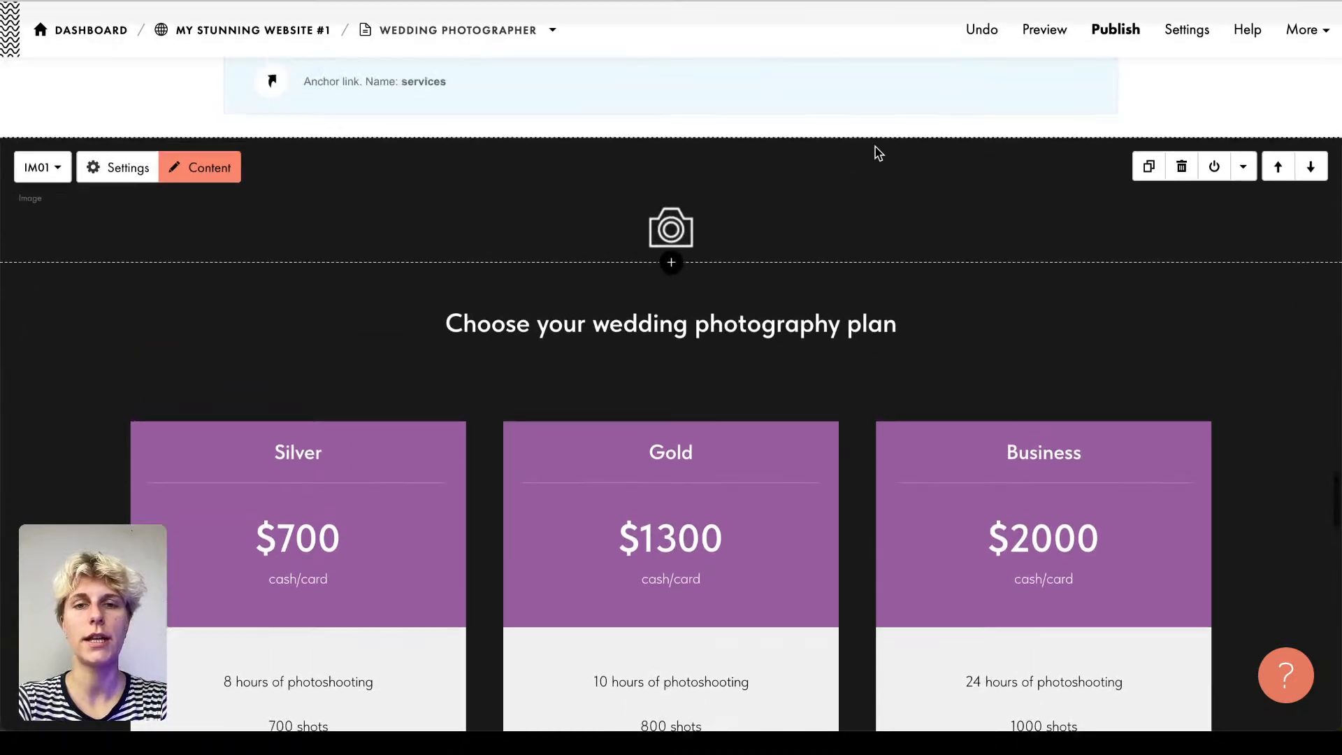
scroll(878, 152, "up", 3)
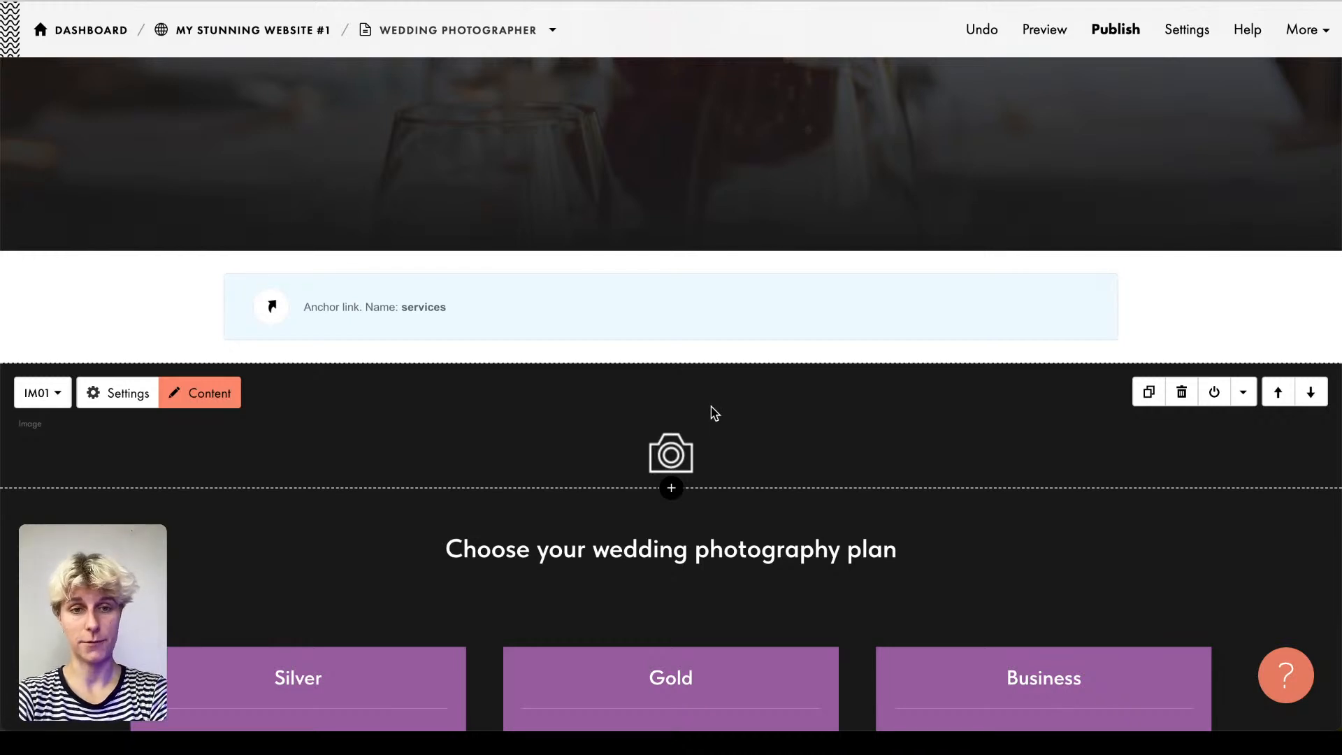
scroll(713, 412, "down", 3)
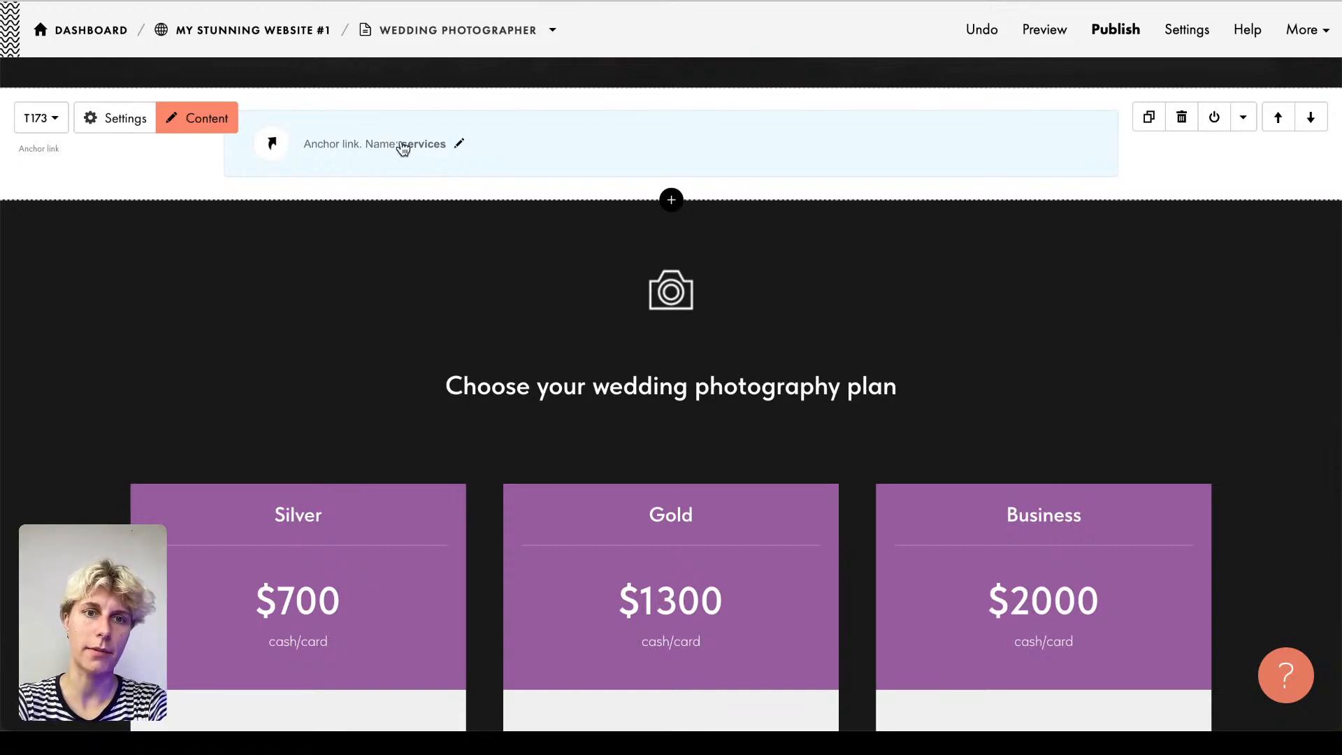
Step: Delete the services anchor link above the photography plan section and insert a new Anchor link block (T173) in its place
left_click(1181, 117)
scroll(506, 192, "up", 2)
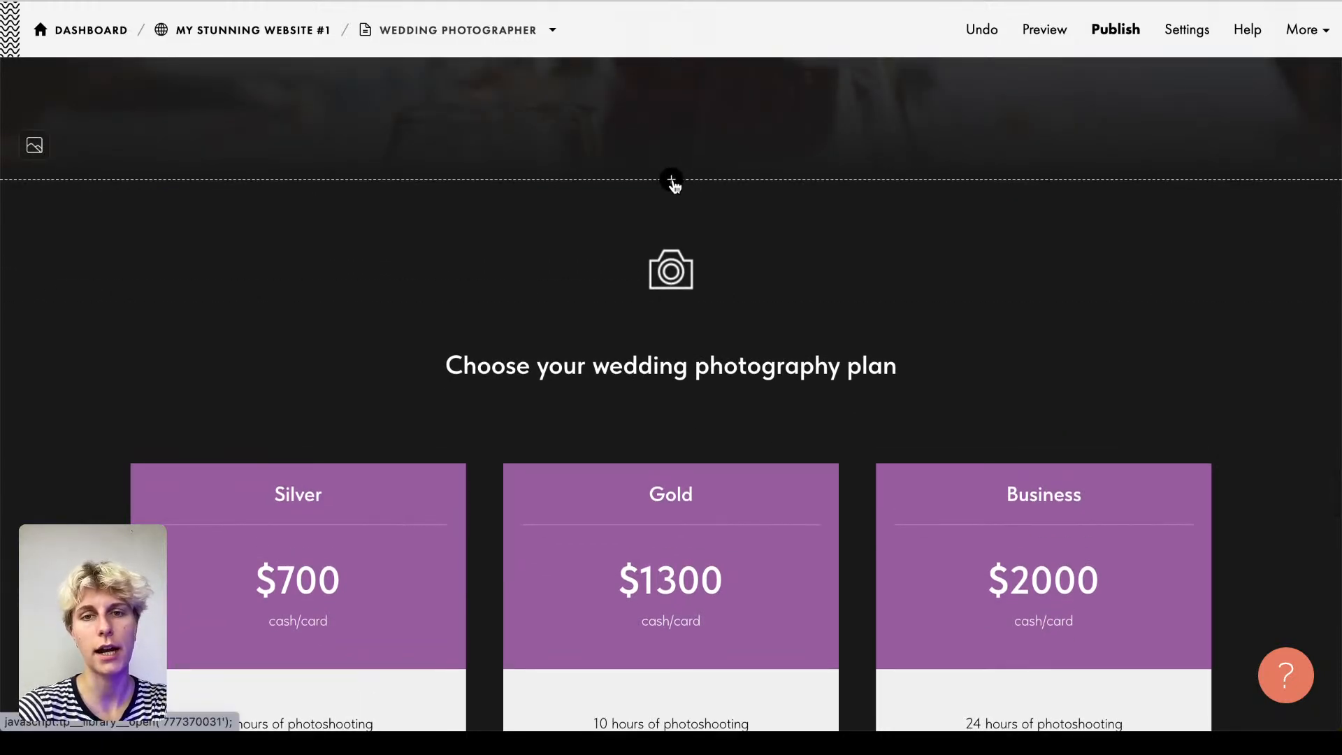
left_click(673, 181)
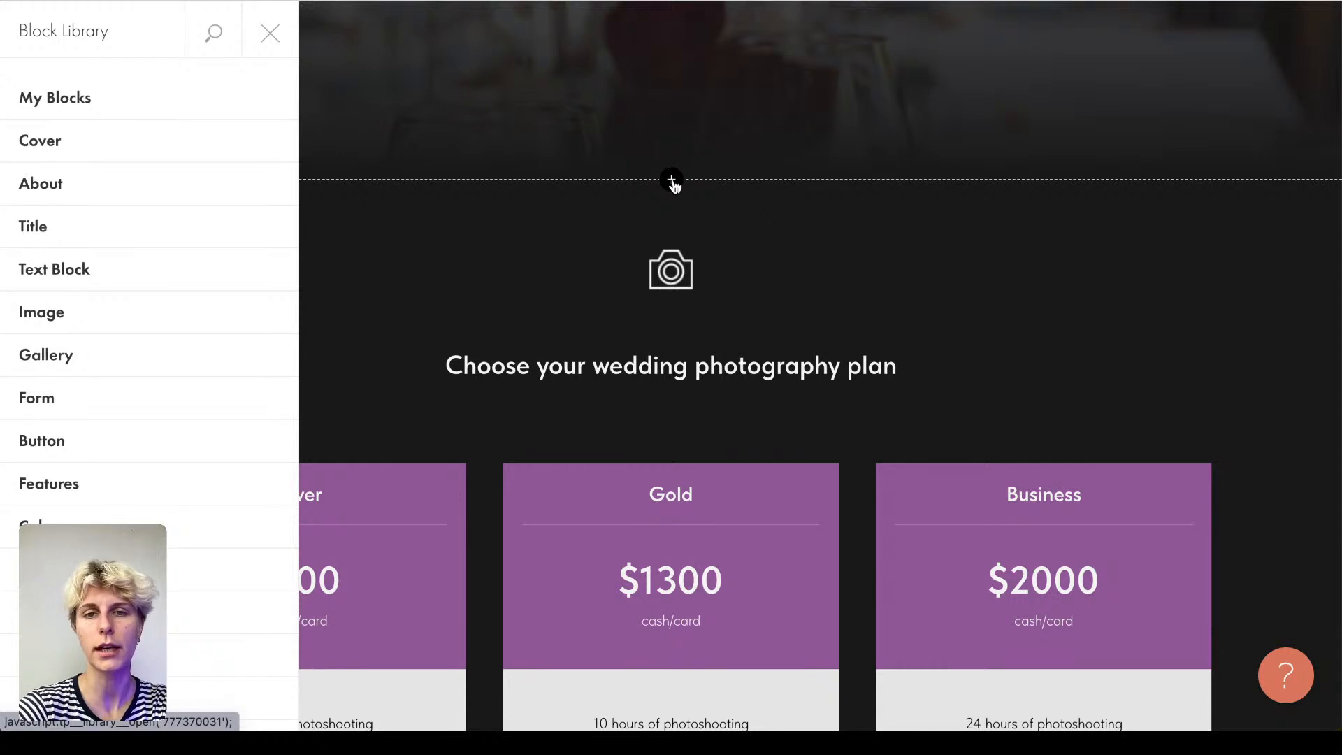
scroll(194, 243, "down", 10)
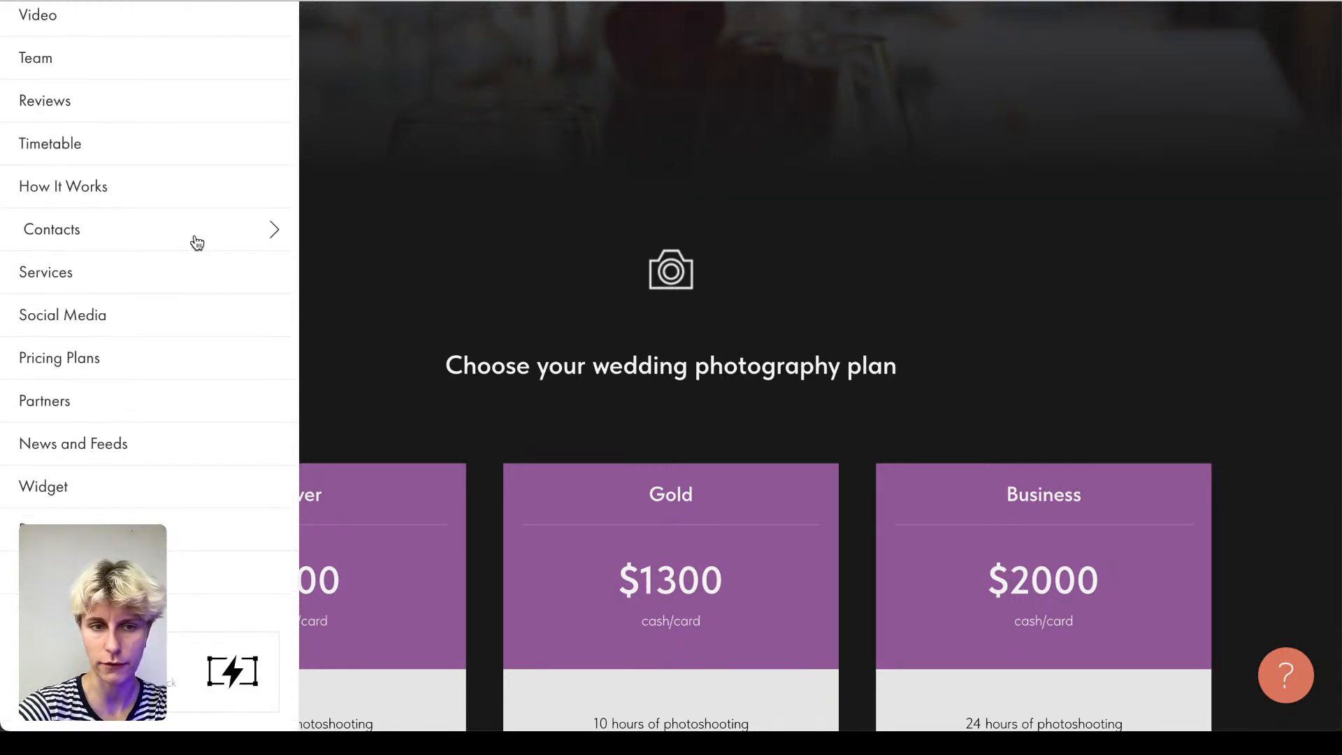
left_click(105, 573)
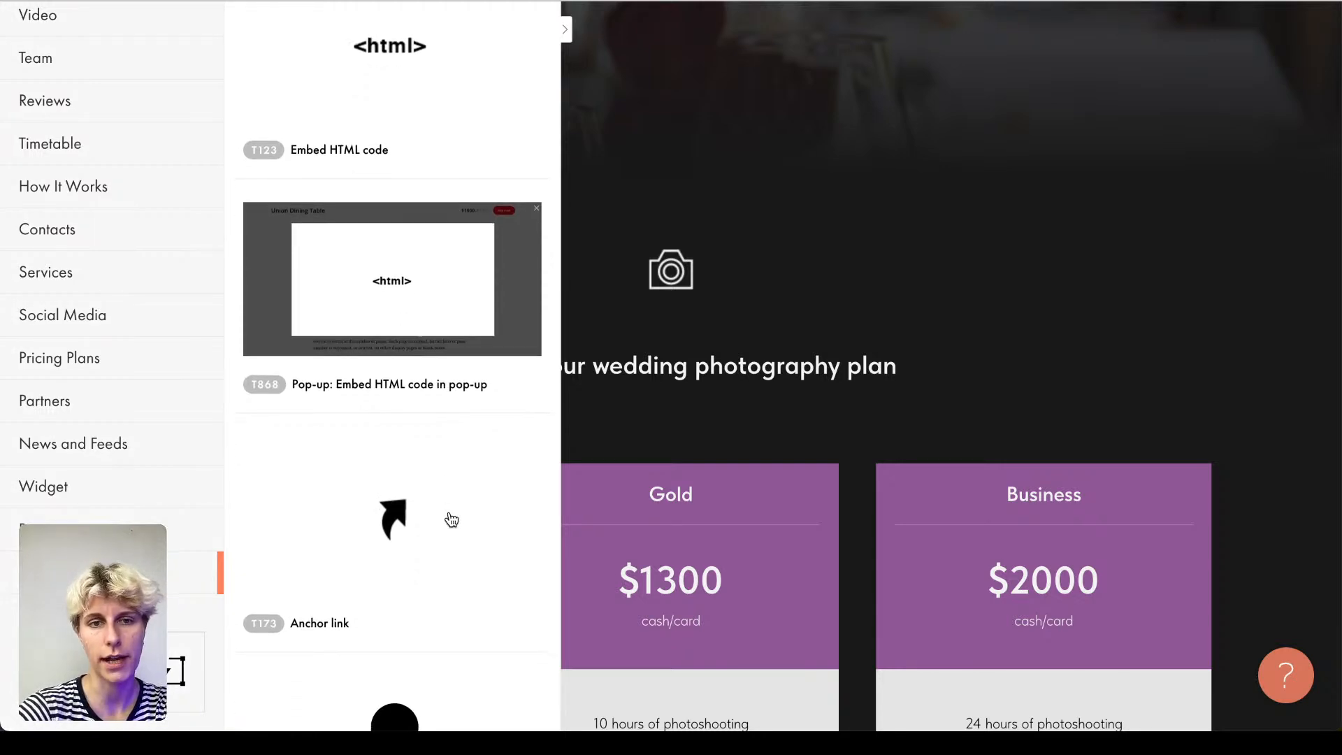
scroll(450, 519, "down", 5)
scroll(455, 404, "up", 6)
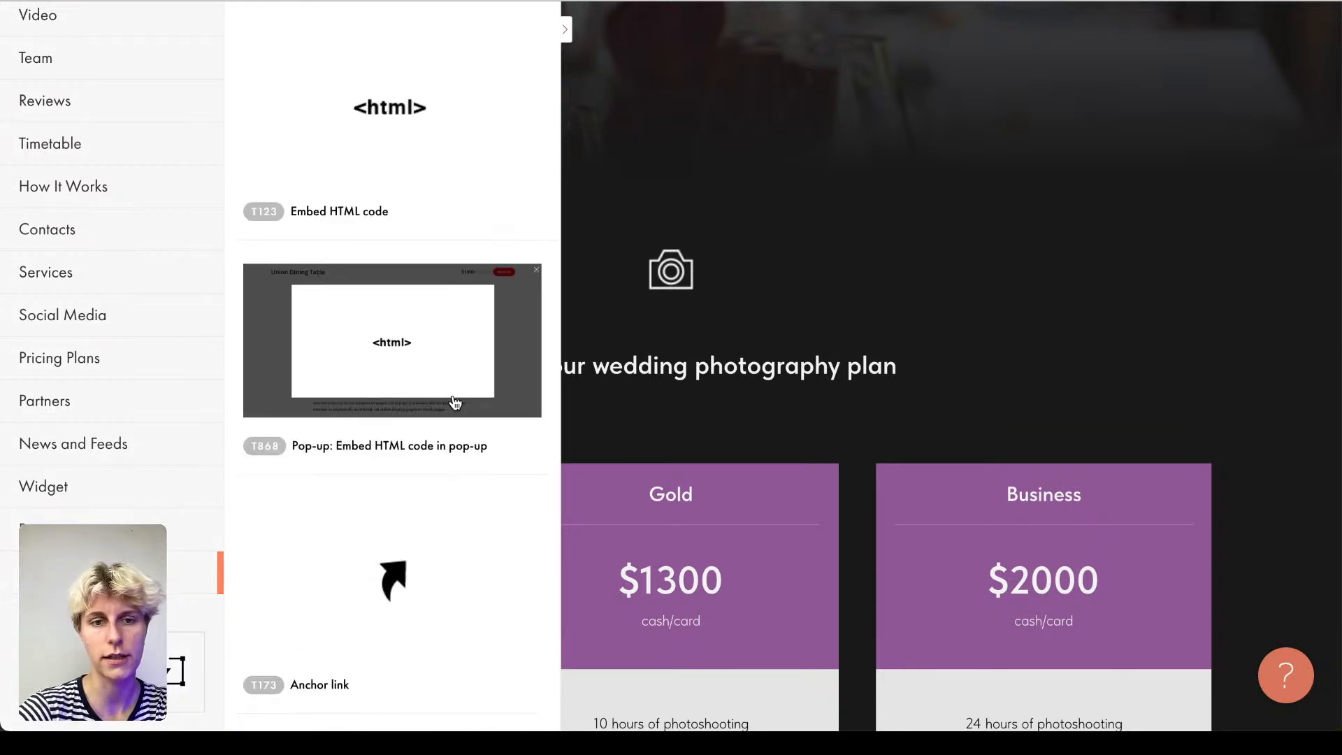
left_click(384, 575)
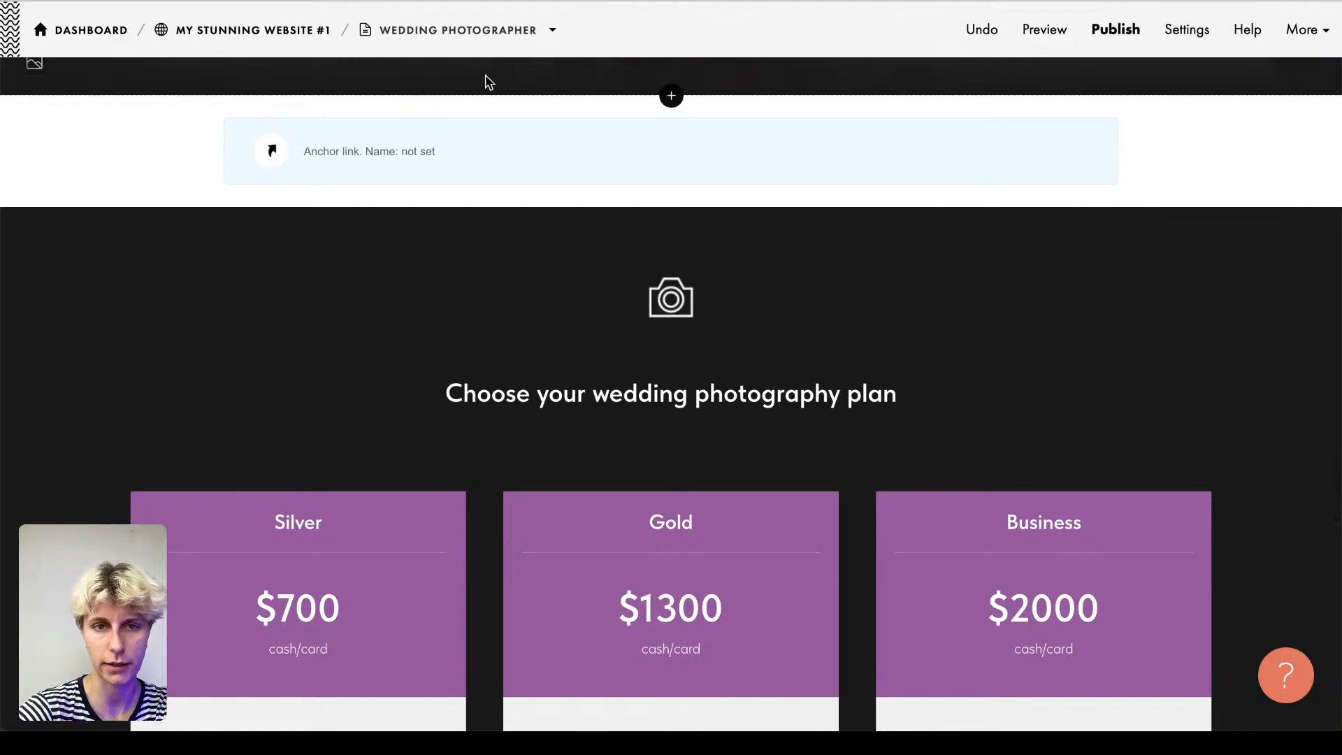
Step: Name the new anchor link "services", copy that name, and save and close the block's content
mouse_move(396, 158)
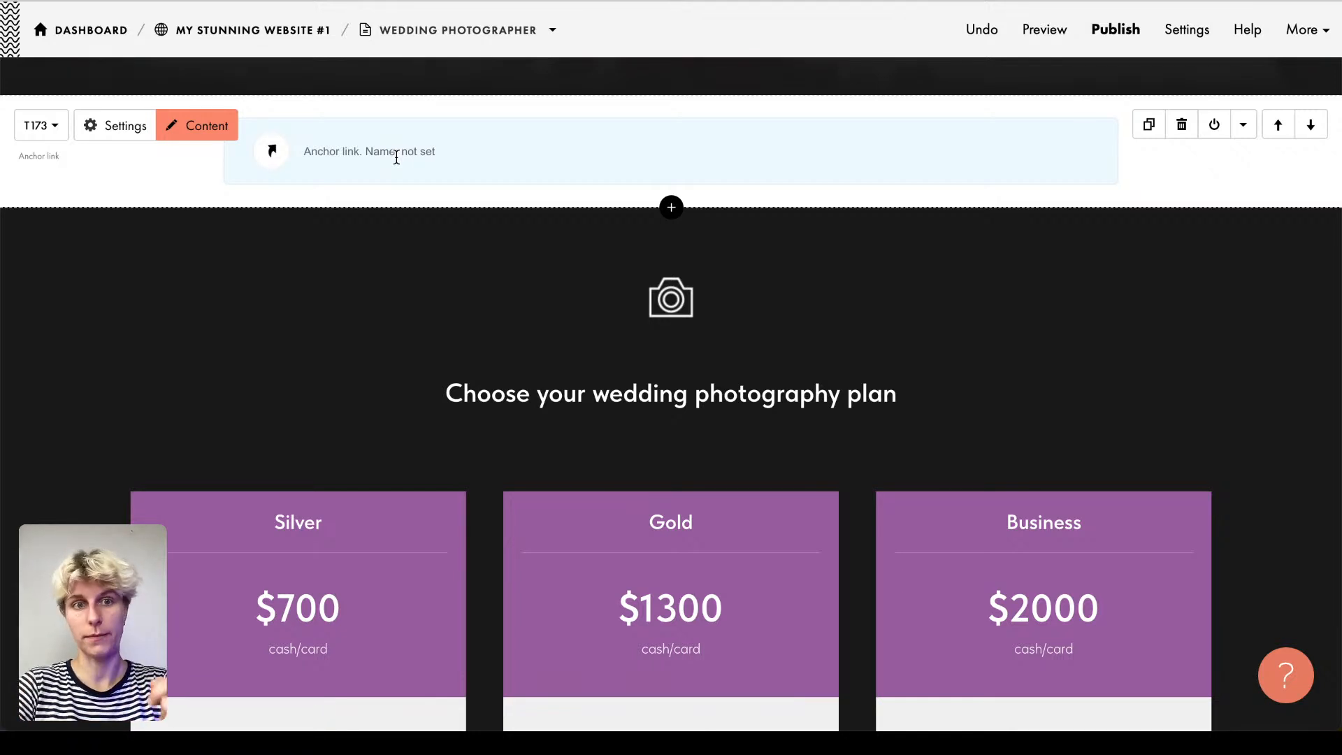
left_click(196, 125)
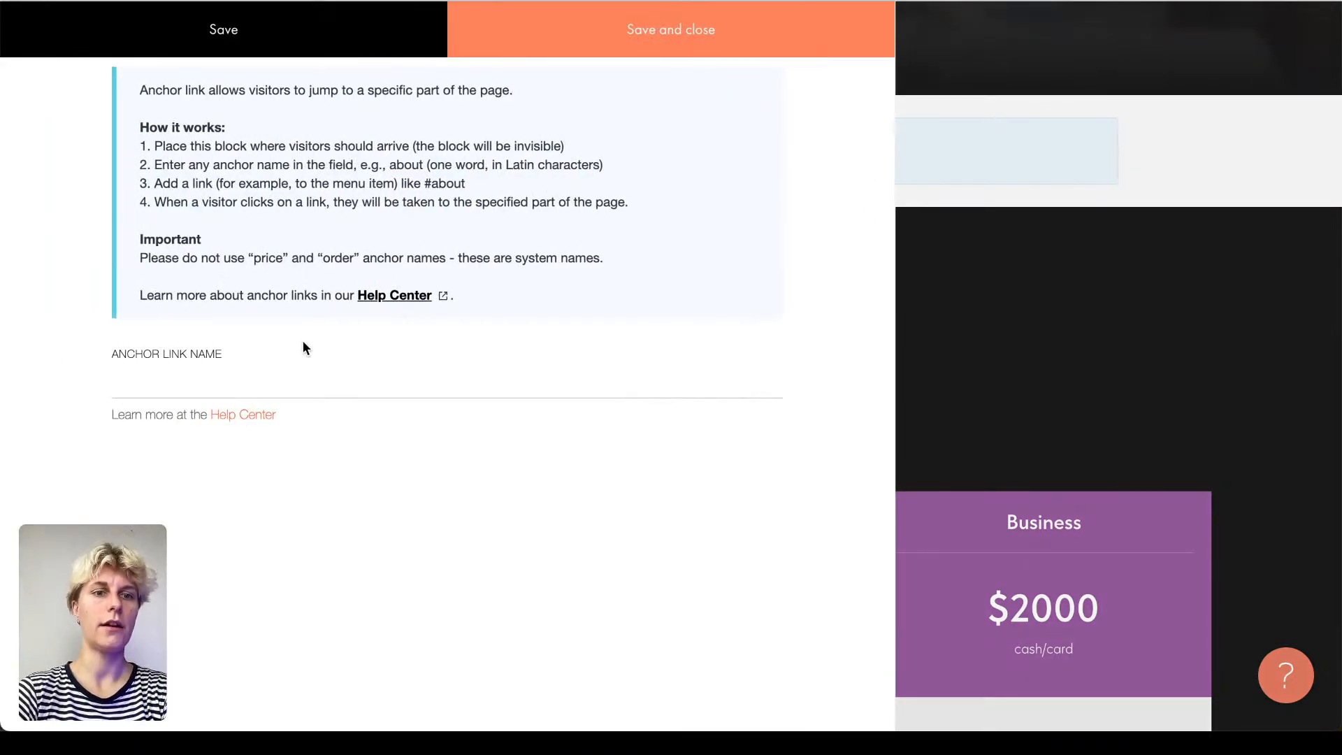
left_click(263, 383)
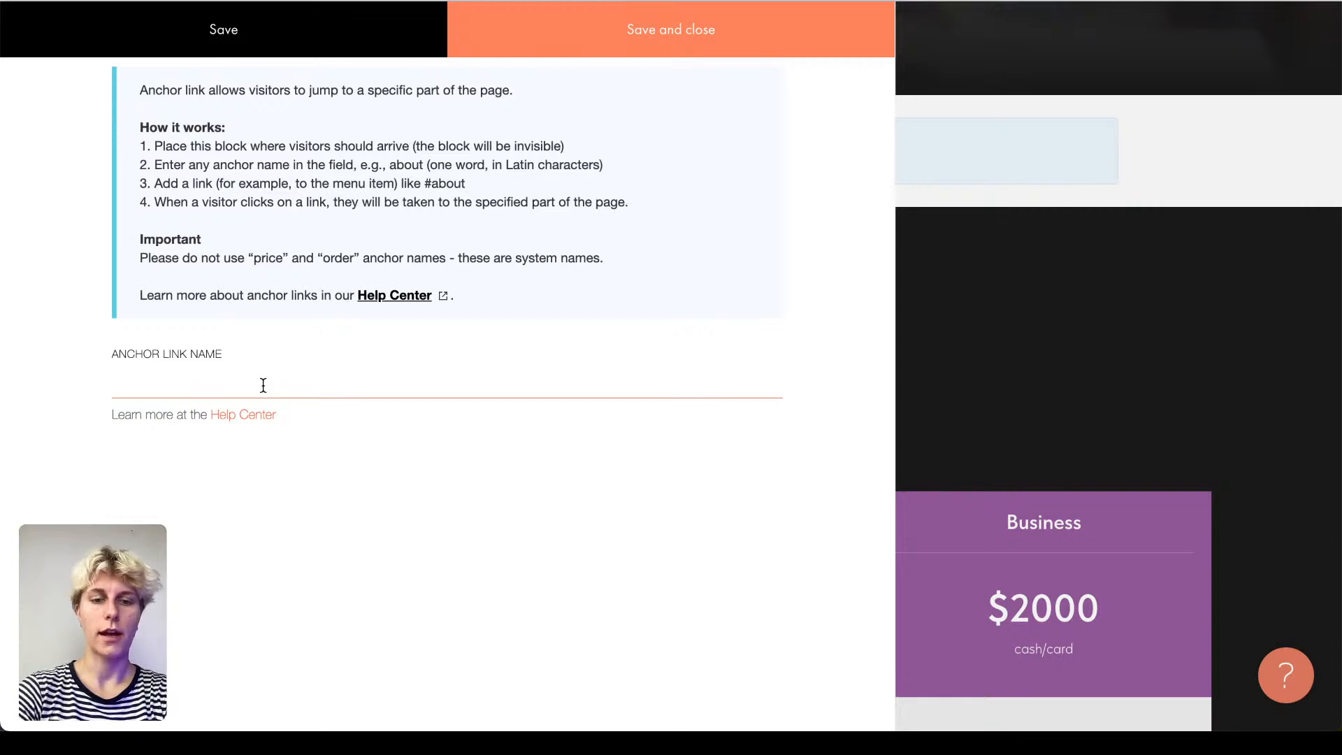
type("services")
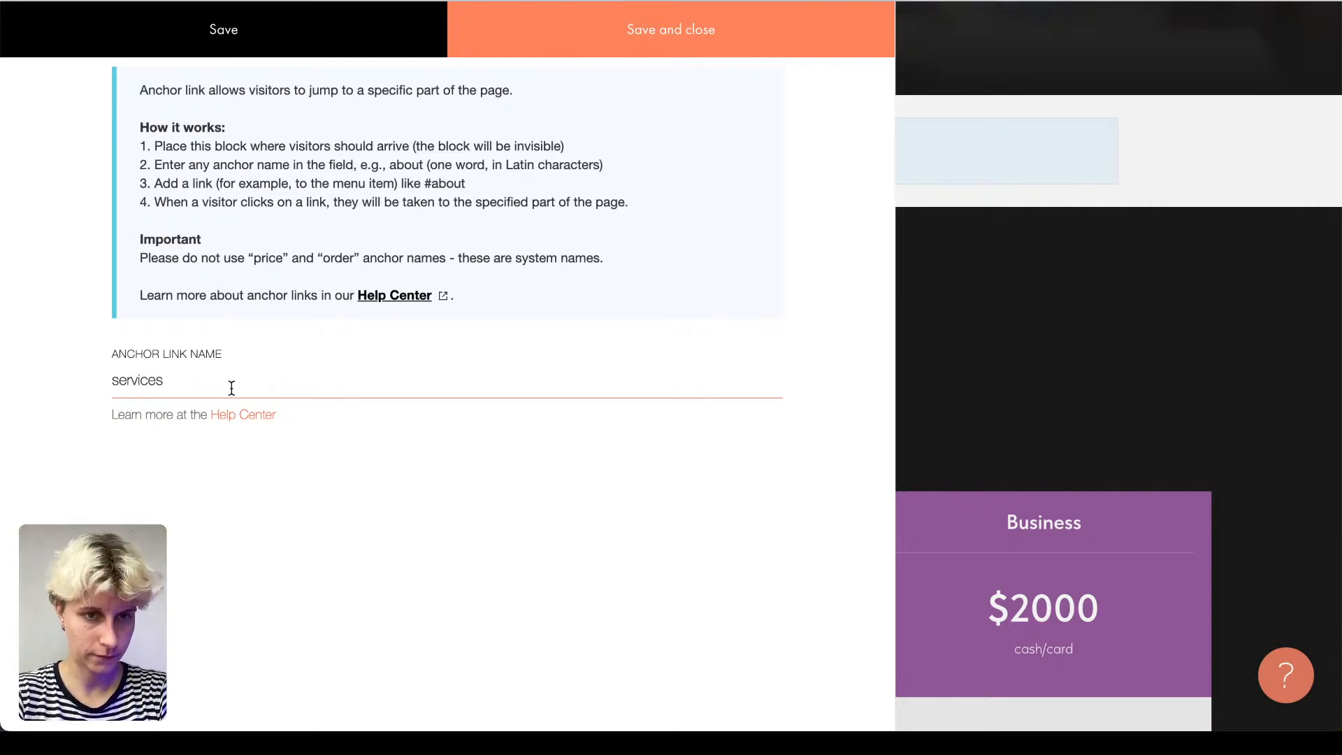
left_click_drag(149, 97, 421, 226)
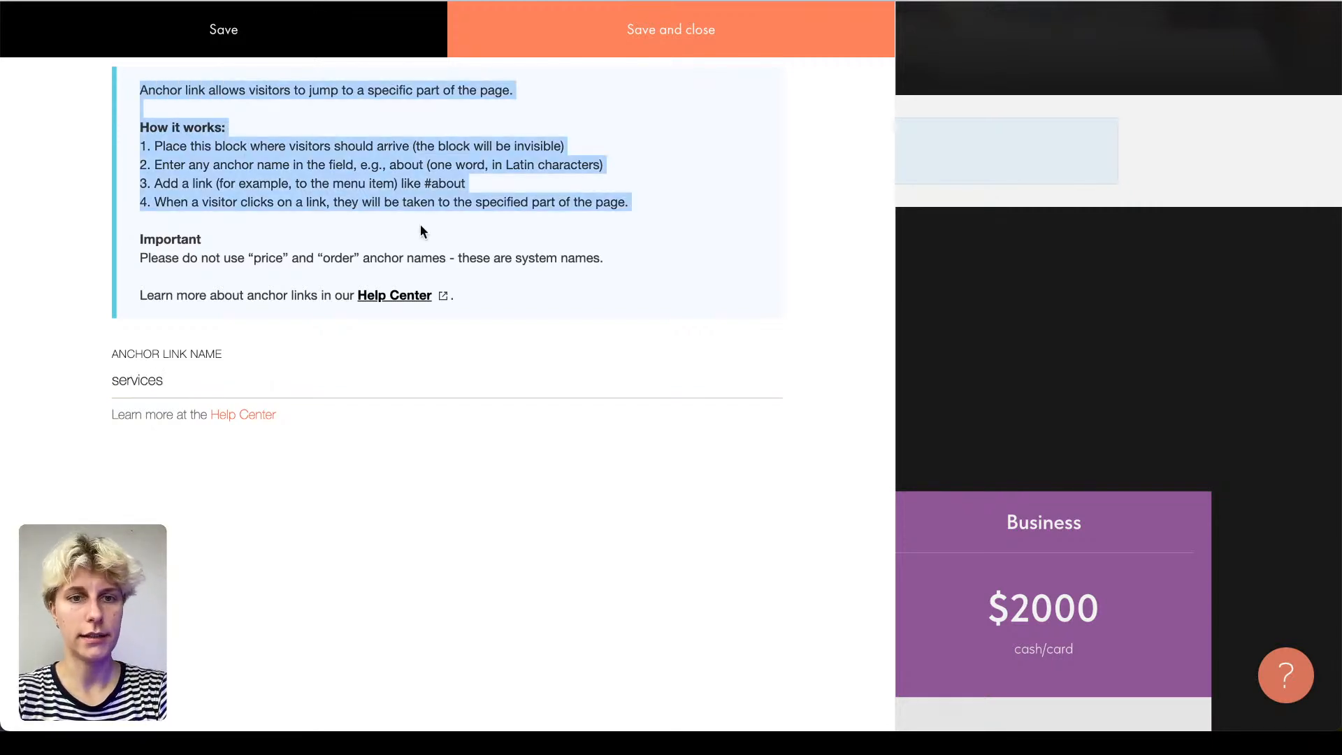
left_click(421, 226)
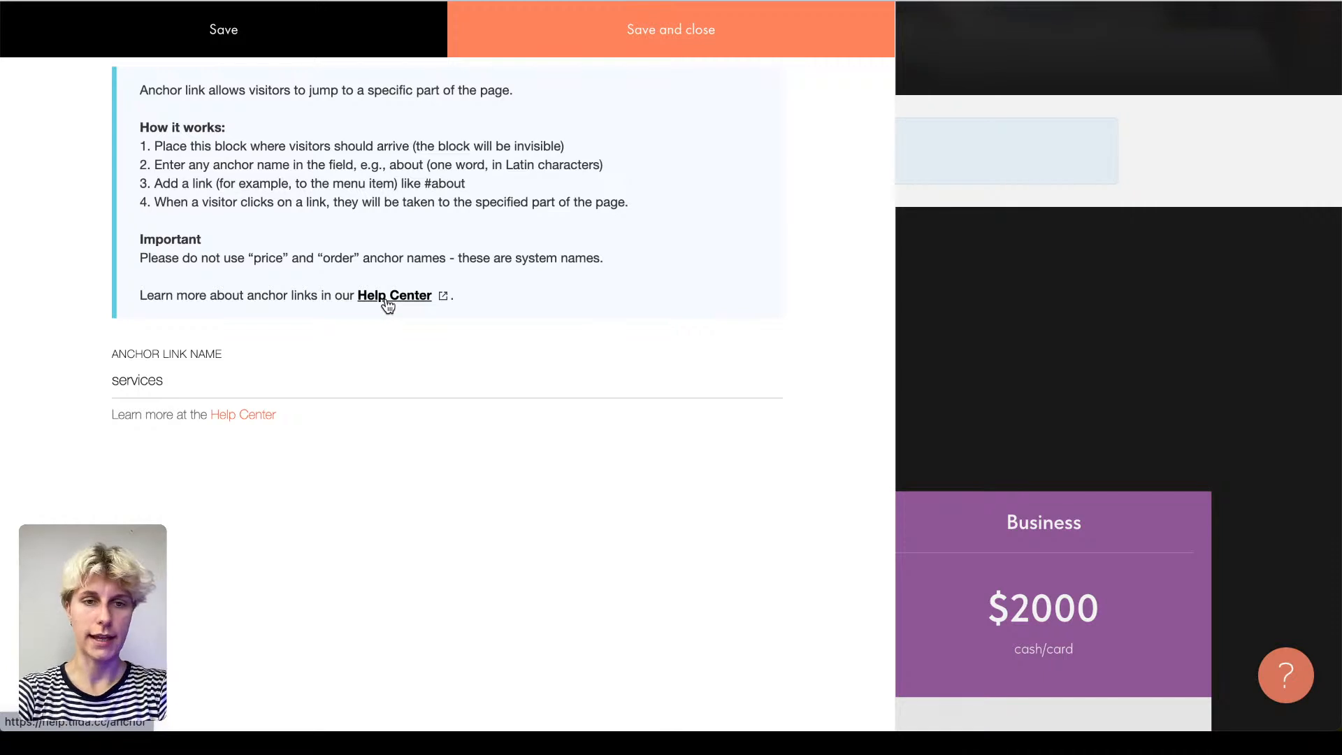
double_click(283, 381)
key("ctrl+c")
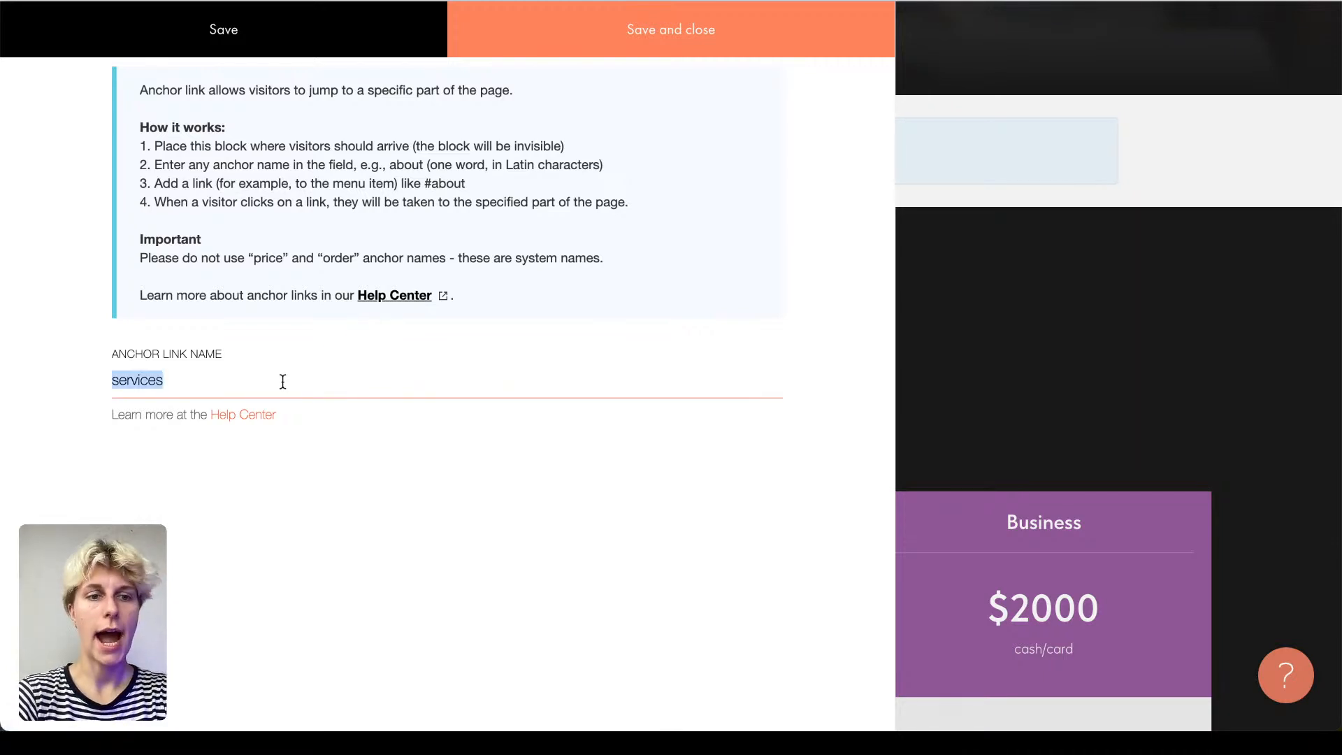
left_click(283, 381)
left_click(767, 42)
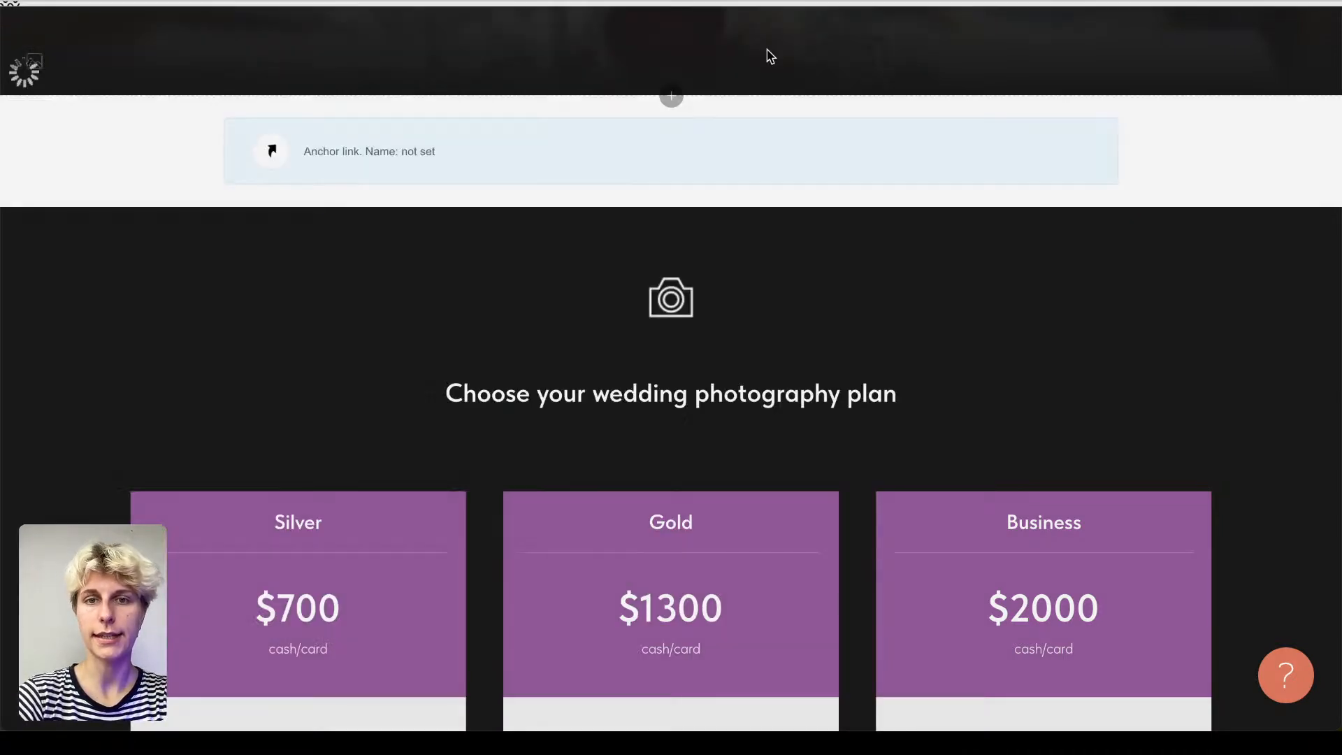
Step: Set the link of the cover's Book a session button to #services and save it
scroll(739, 123, "up", 20)
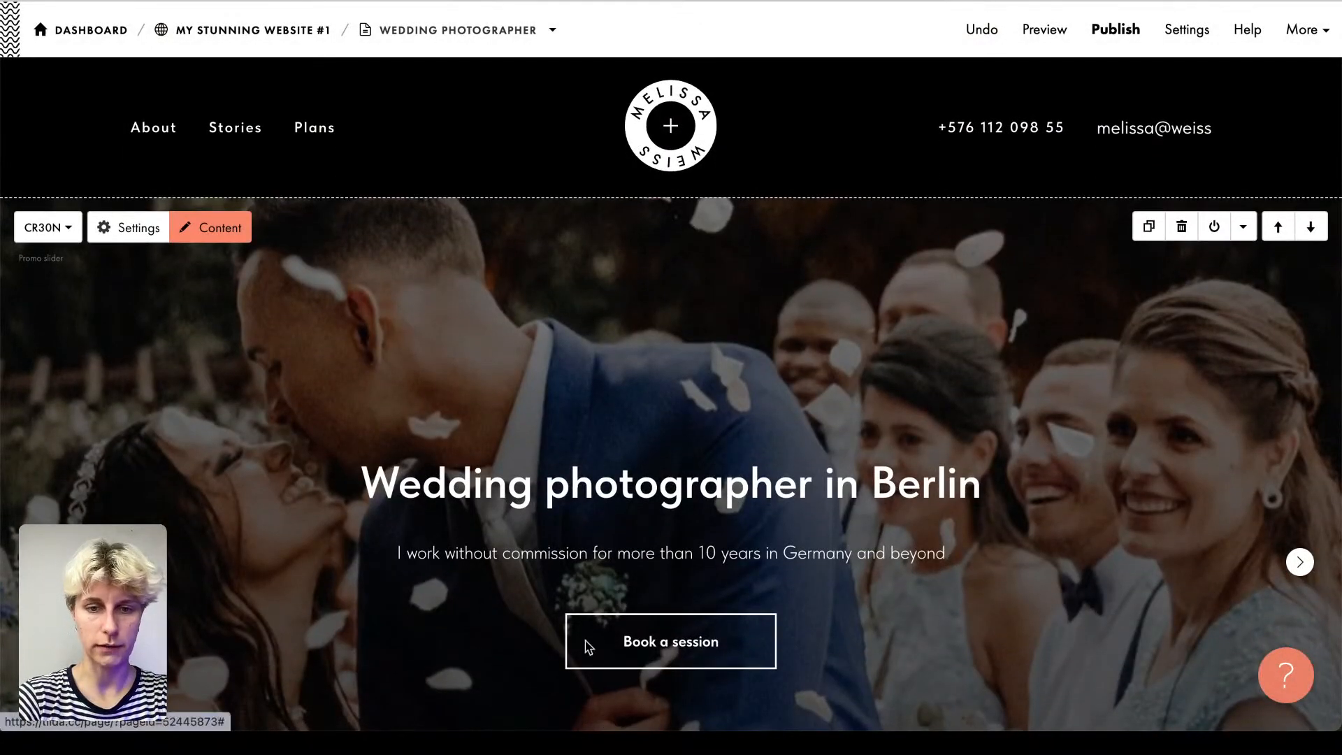
left_click(587, 641)
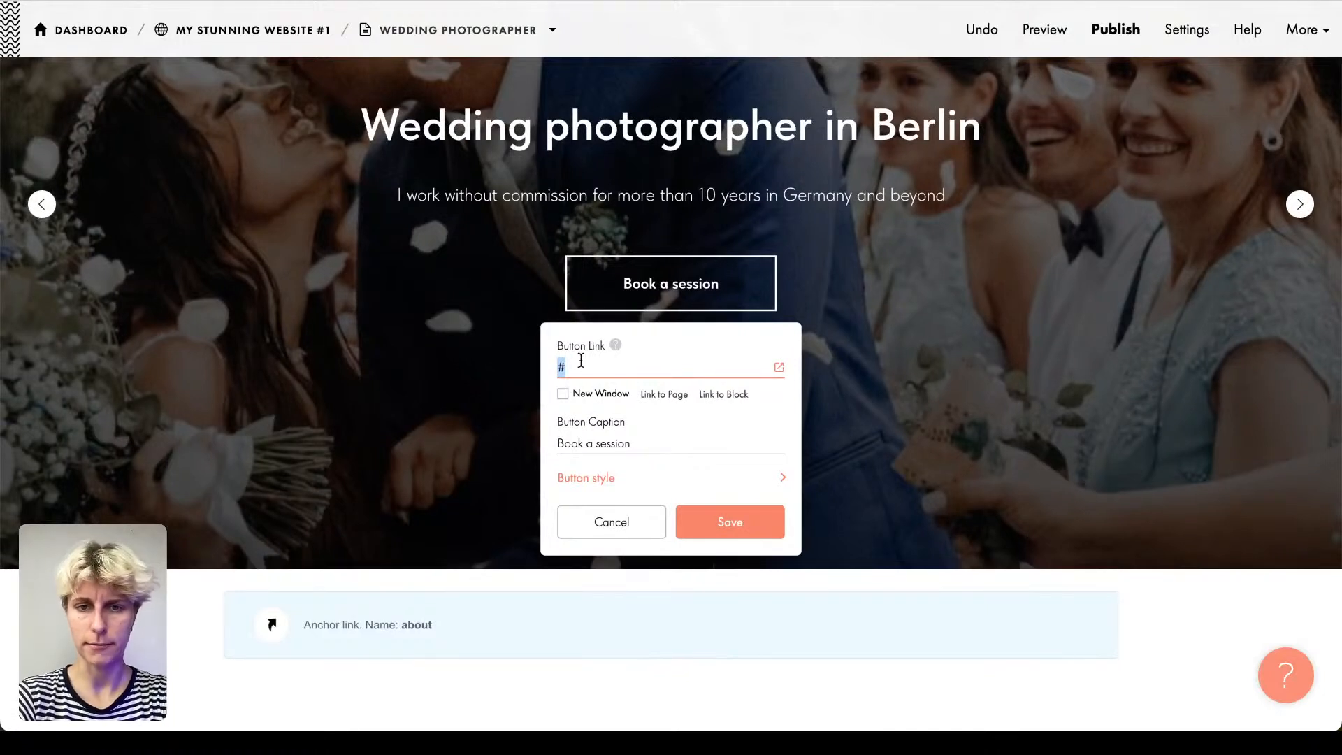
left_click(578, 363)
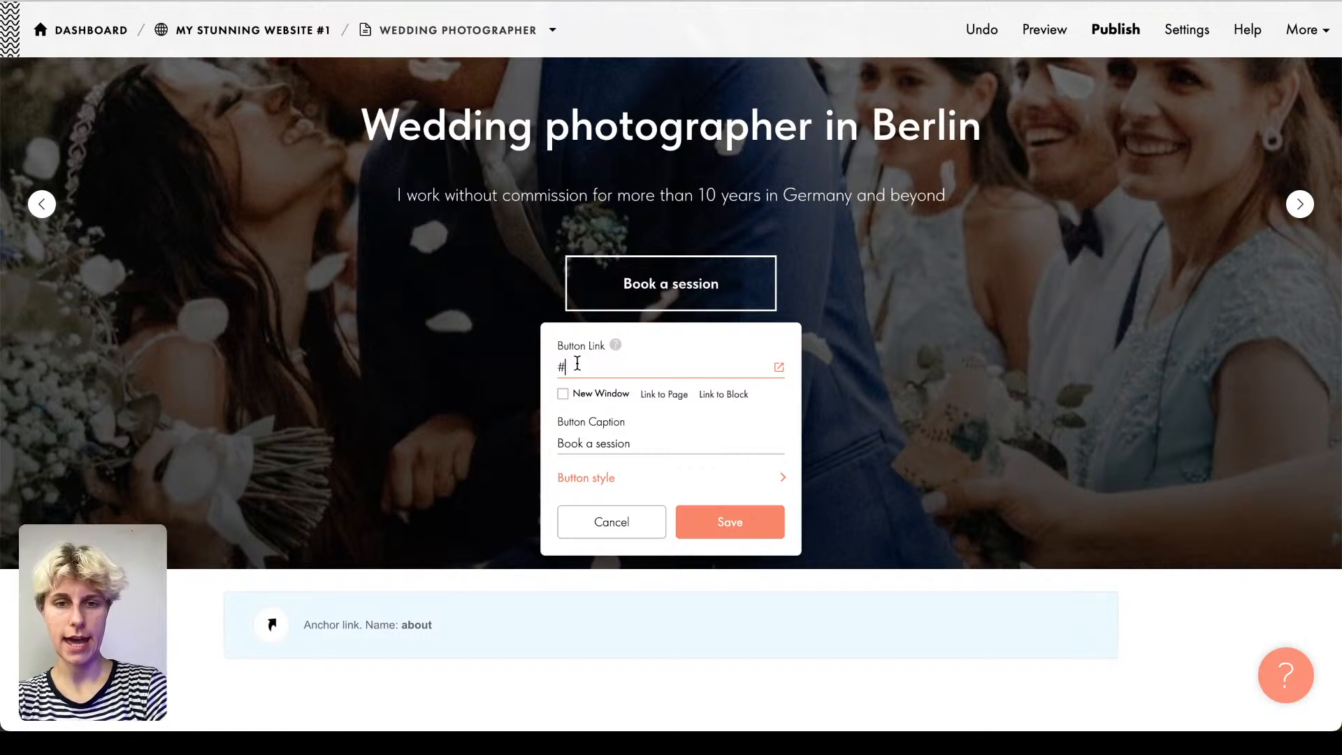
key("ctrl+v")
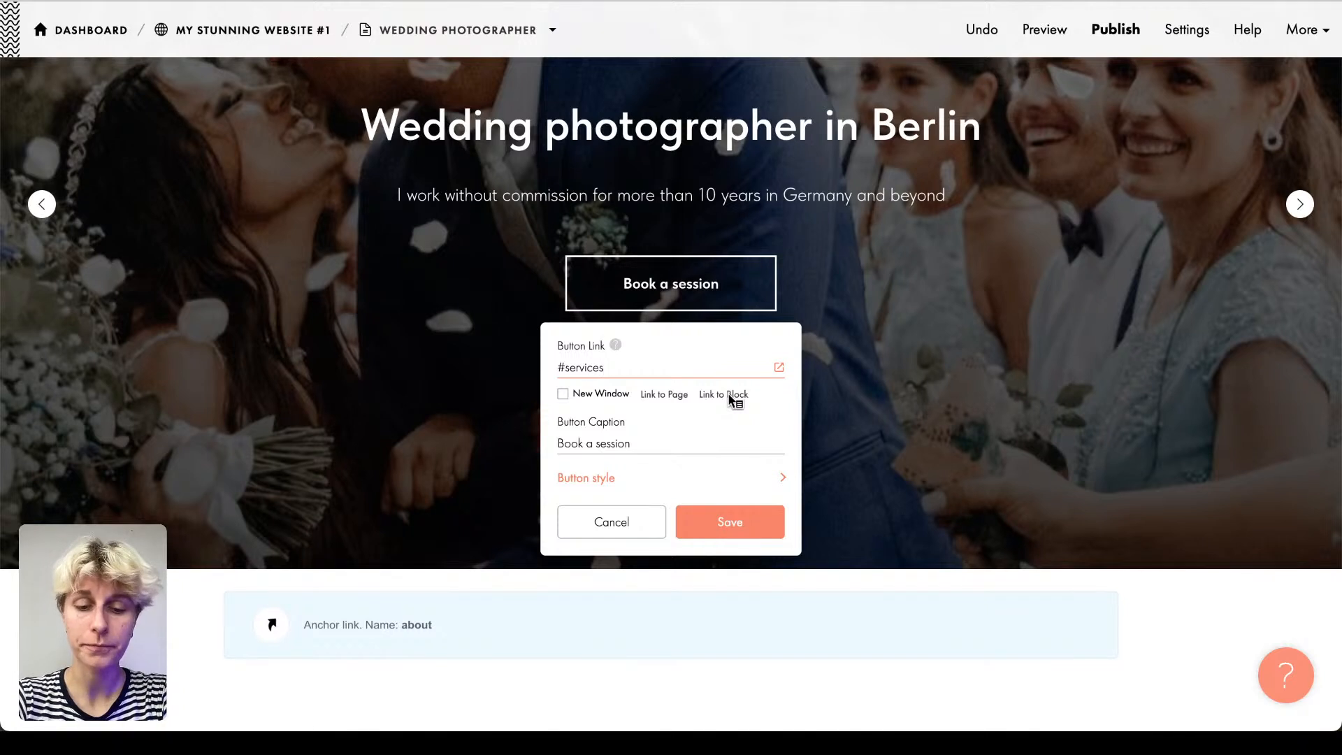
left_click_drag(650, 360, 546, 374)
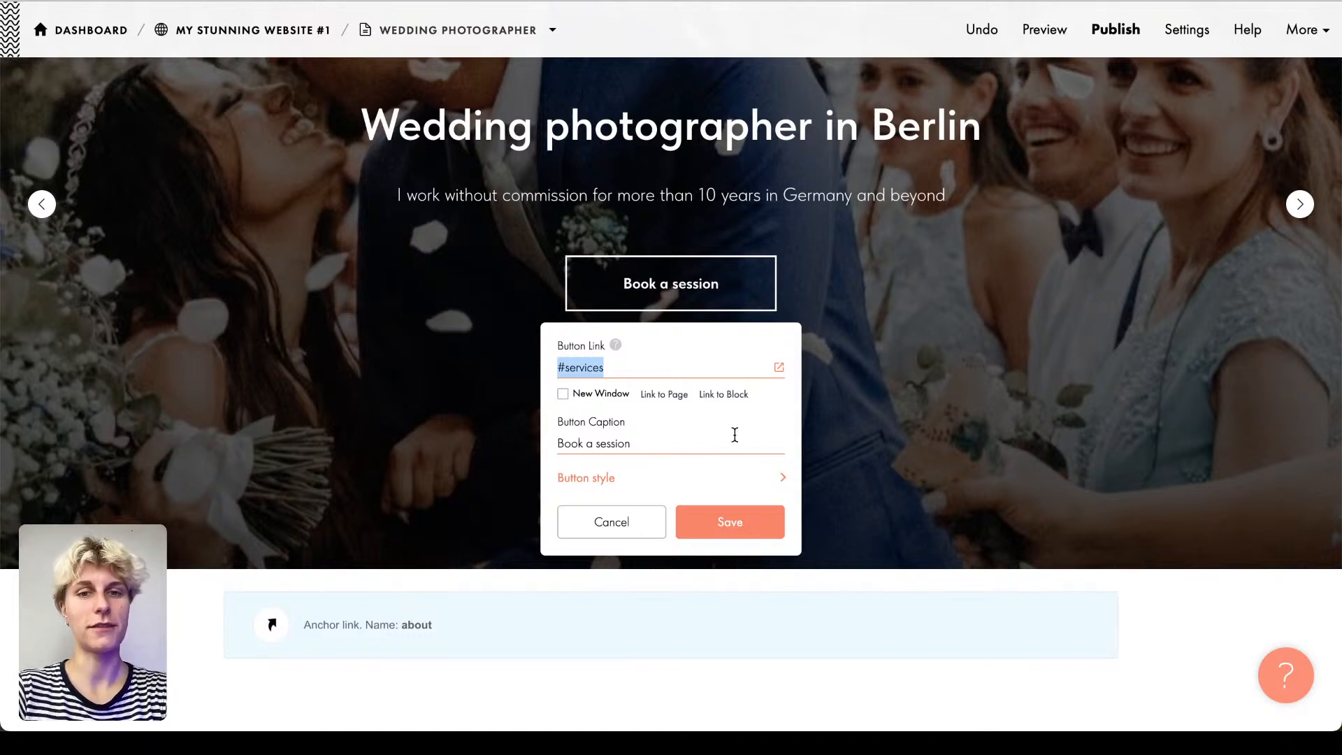
left_click(734, 535)
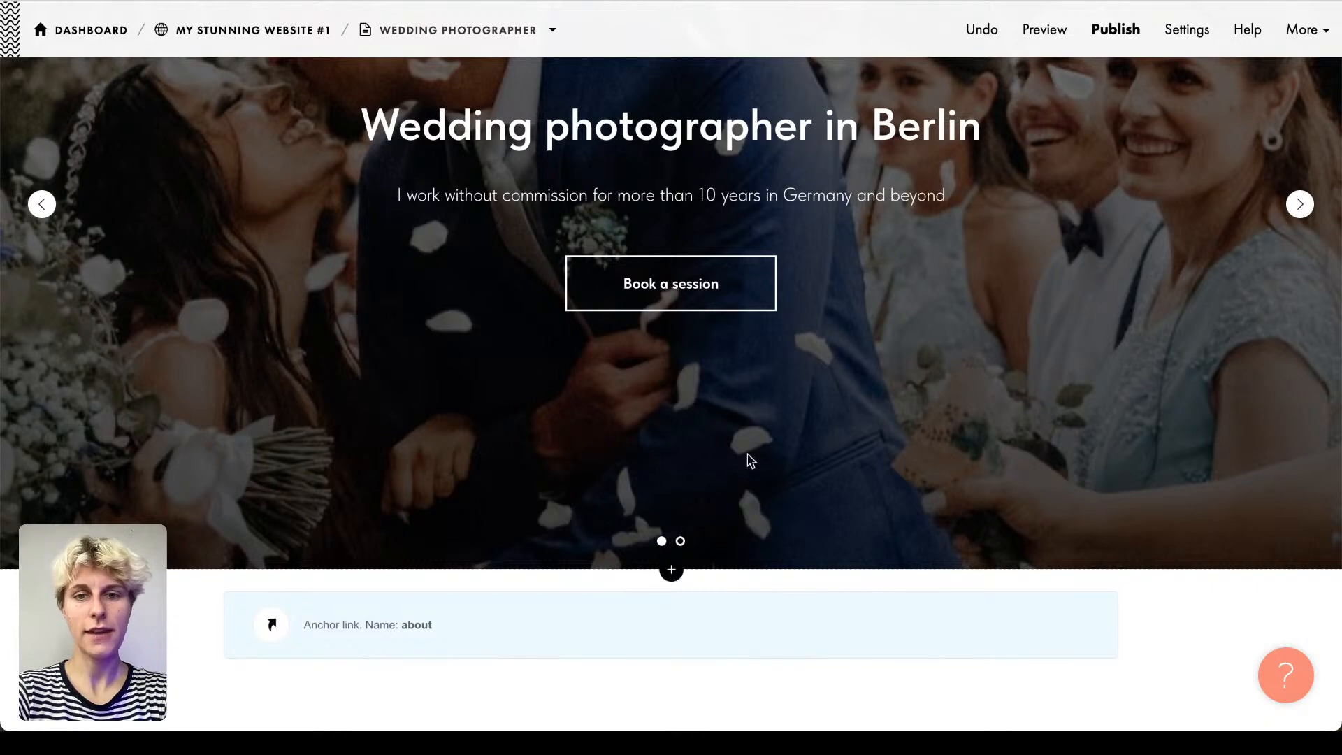
Step: Preview the page, test the Book a session button's anchor link, and return to the page editor
left_click(1049, 31)
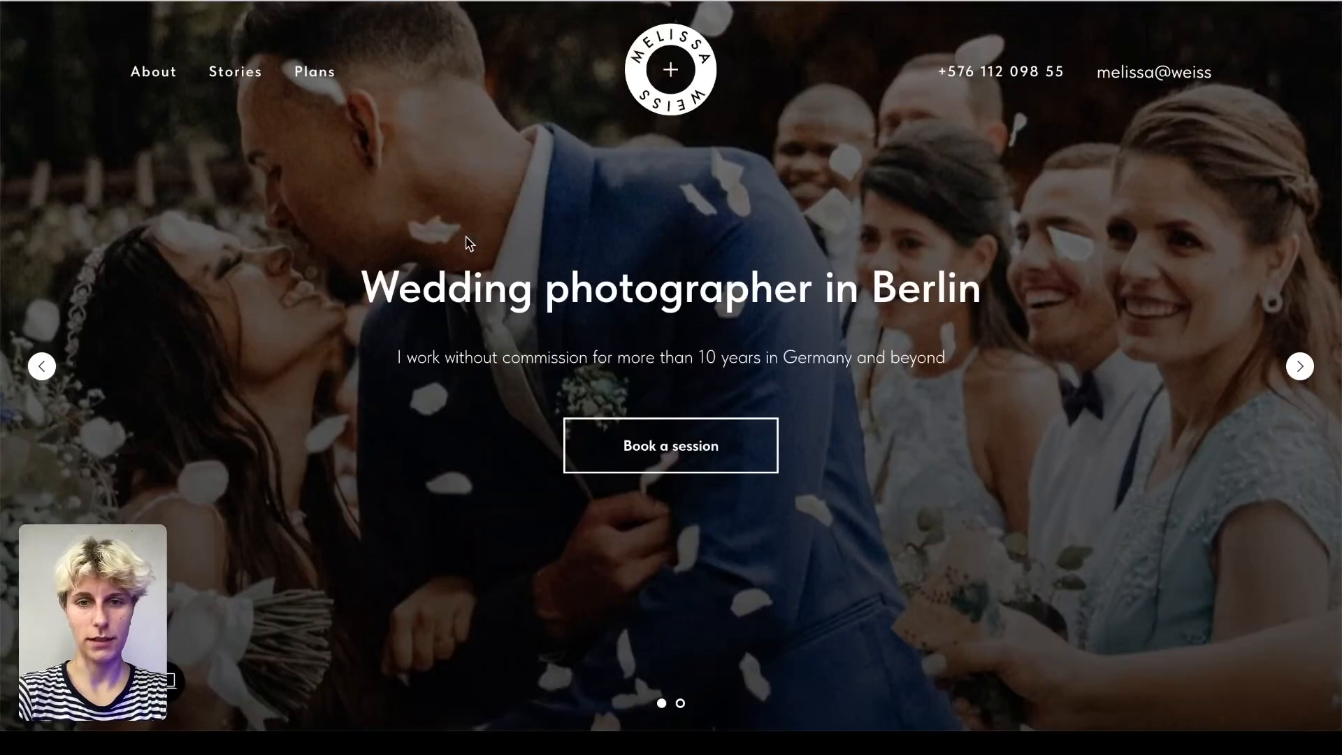
left_click(694, 441)
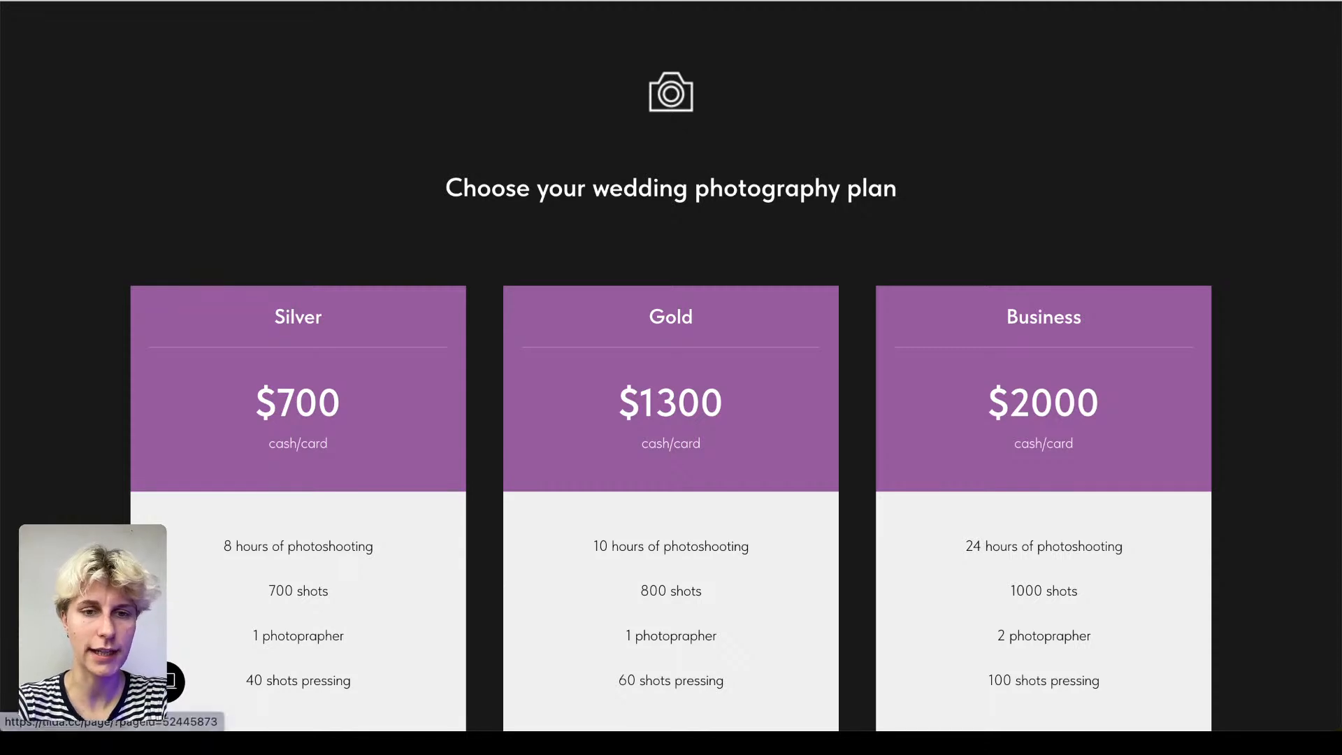
left_click(102, 682)
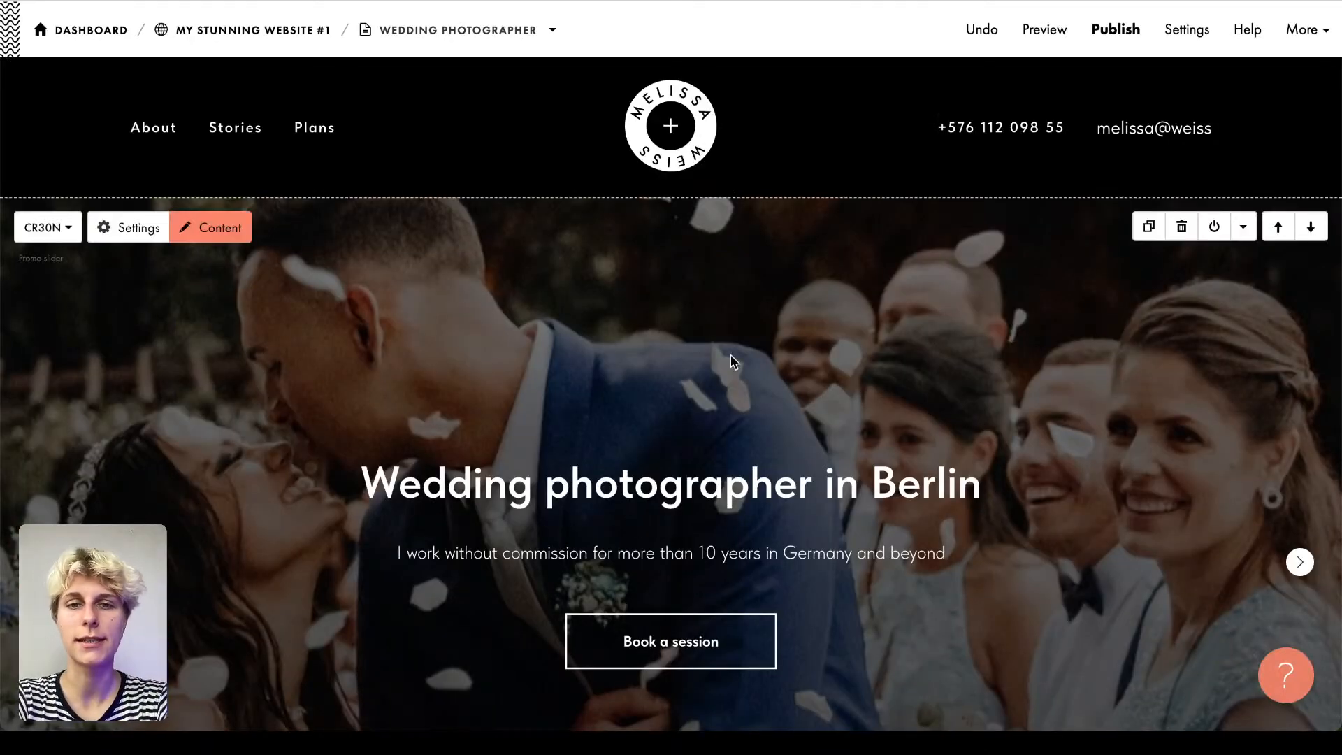
scroll(731, 360, "down", 8)
scroll(731, 360, "down", 20)
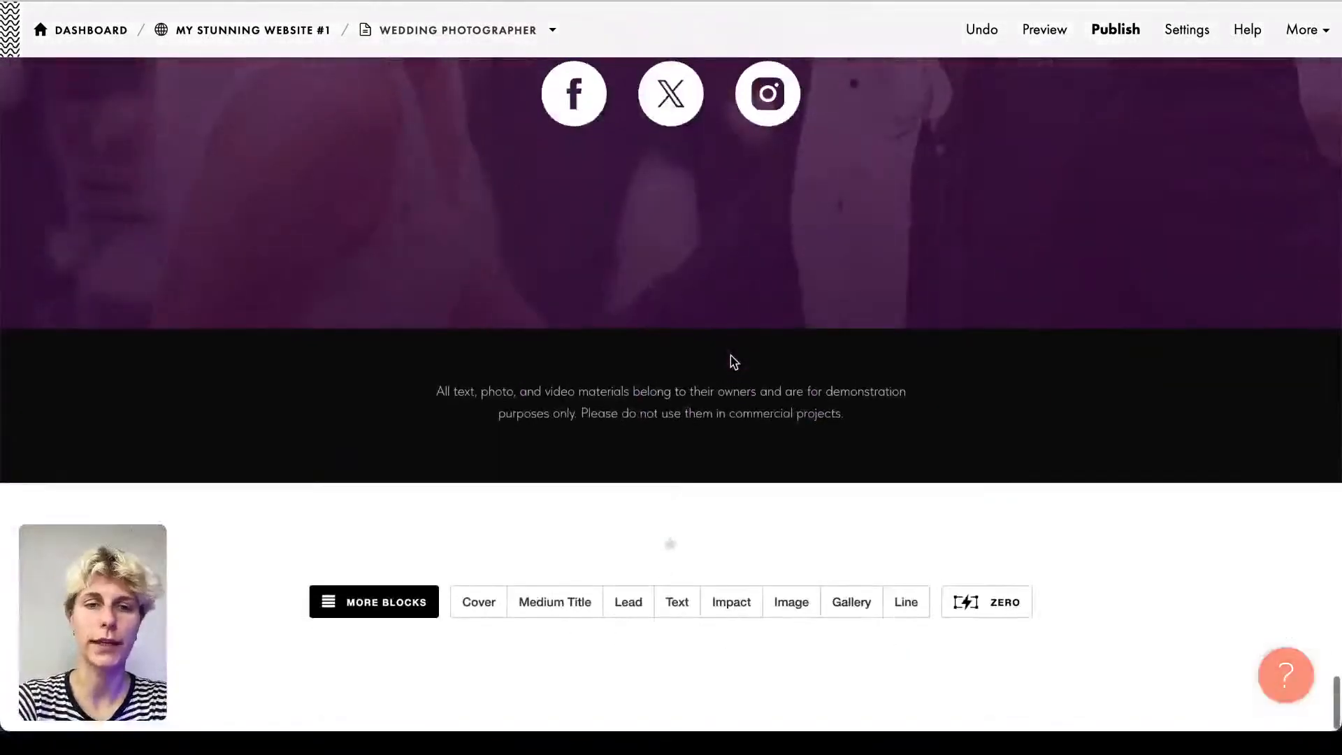
Step: Add the Smooth scroll to a local anchor link block (T178) at the very end of the page, below the footer text
left_click(671, 490)
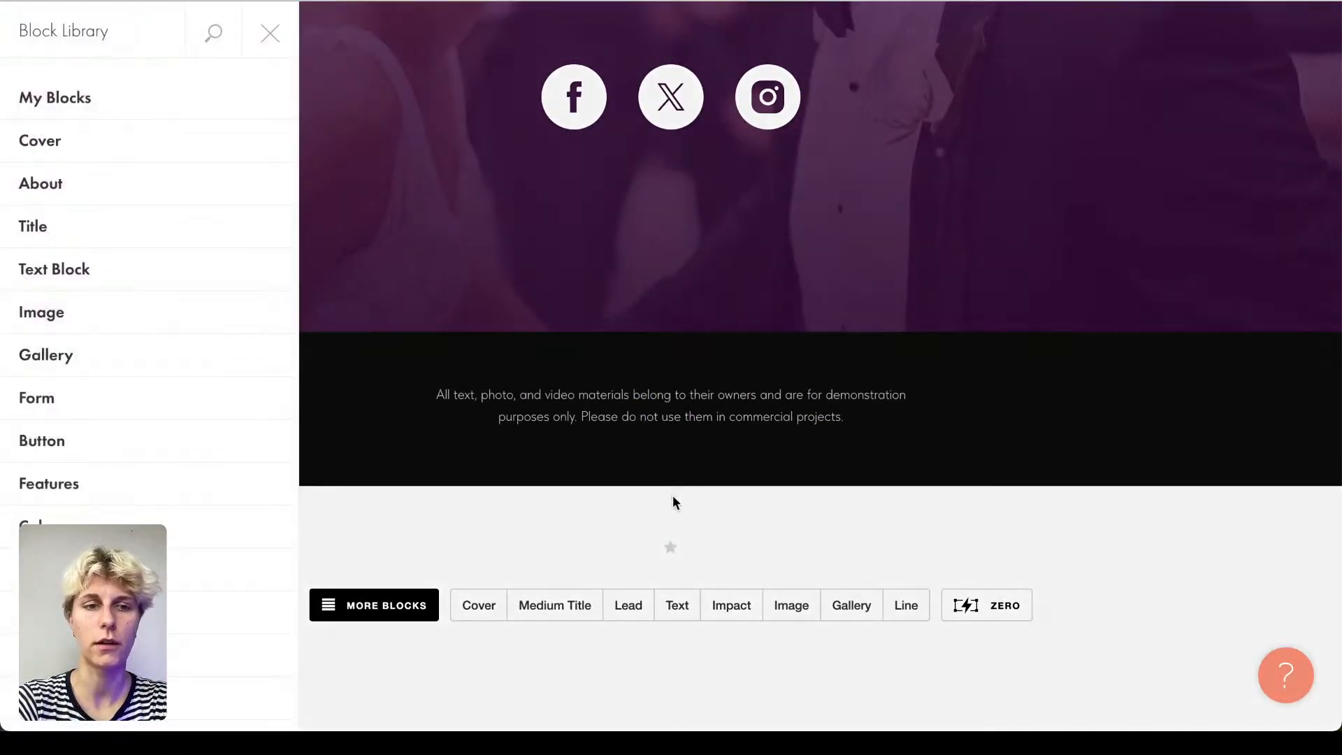
scroll(255, 465, "down", 10)
scroll(255, 465, "down", 4)
left_click(256, 571)
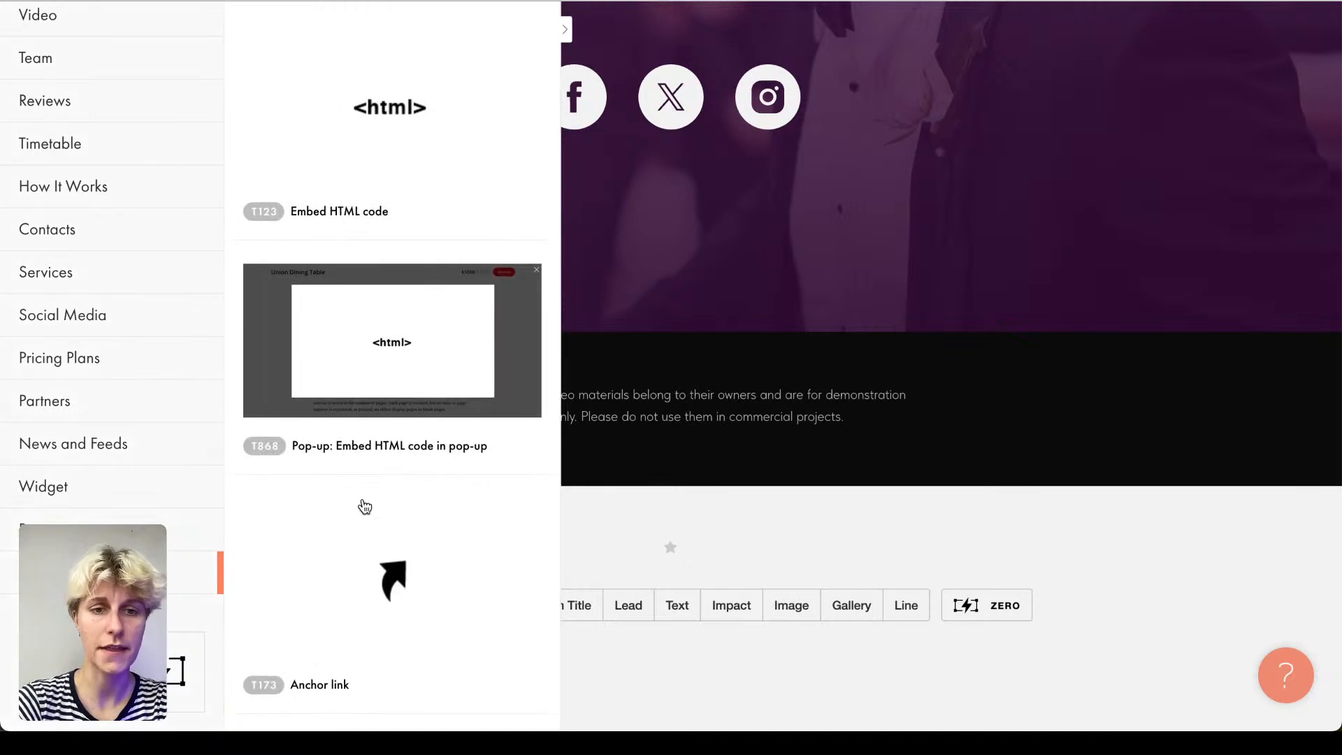
scroll(364, 506, "down", 7)
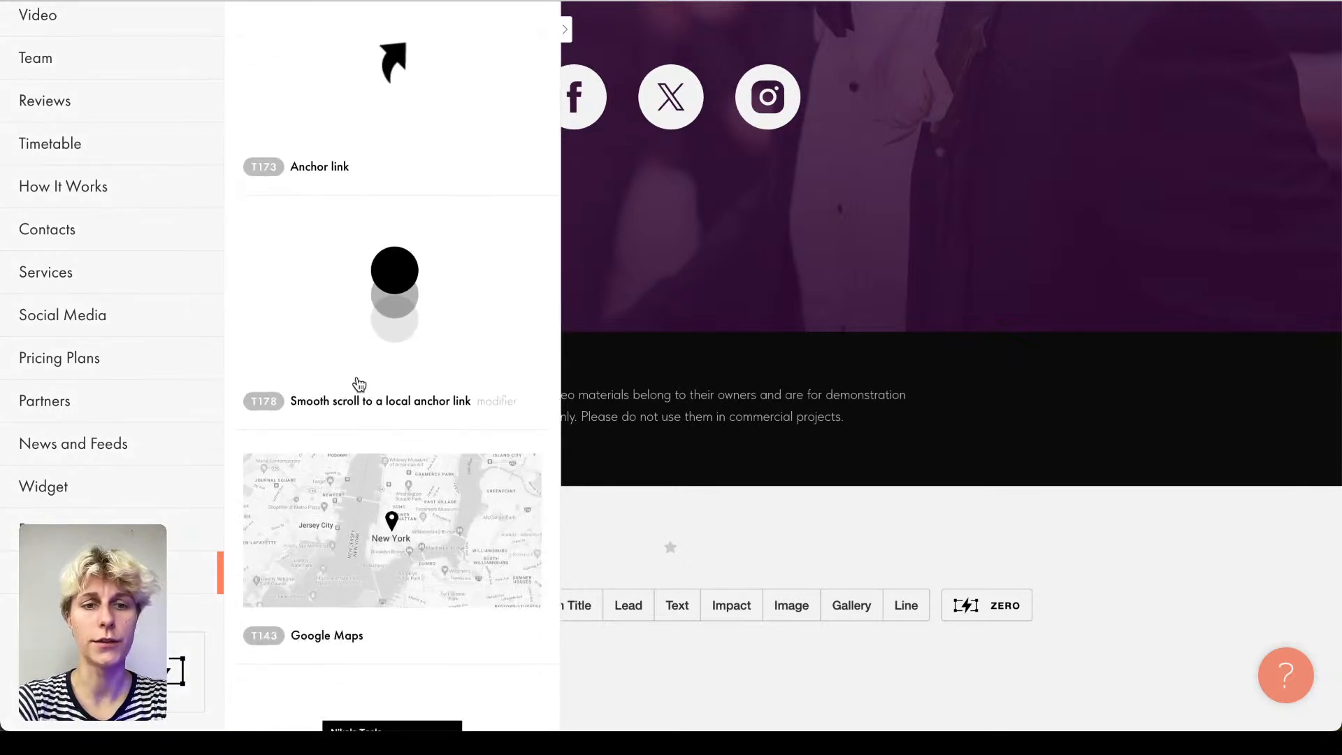
scroll(390, 338, "up", 1)
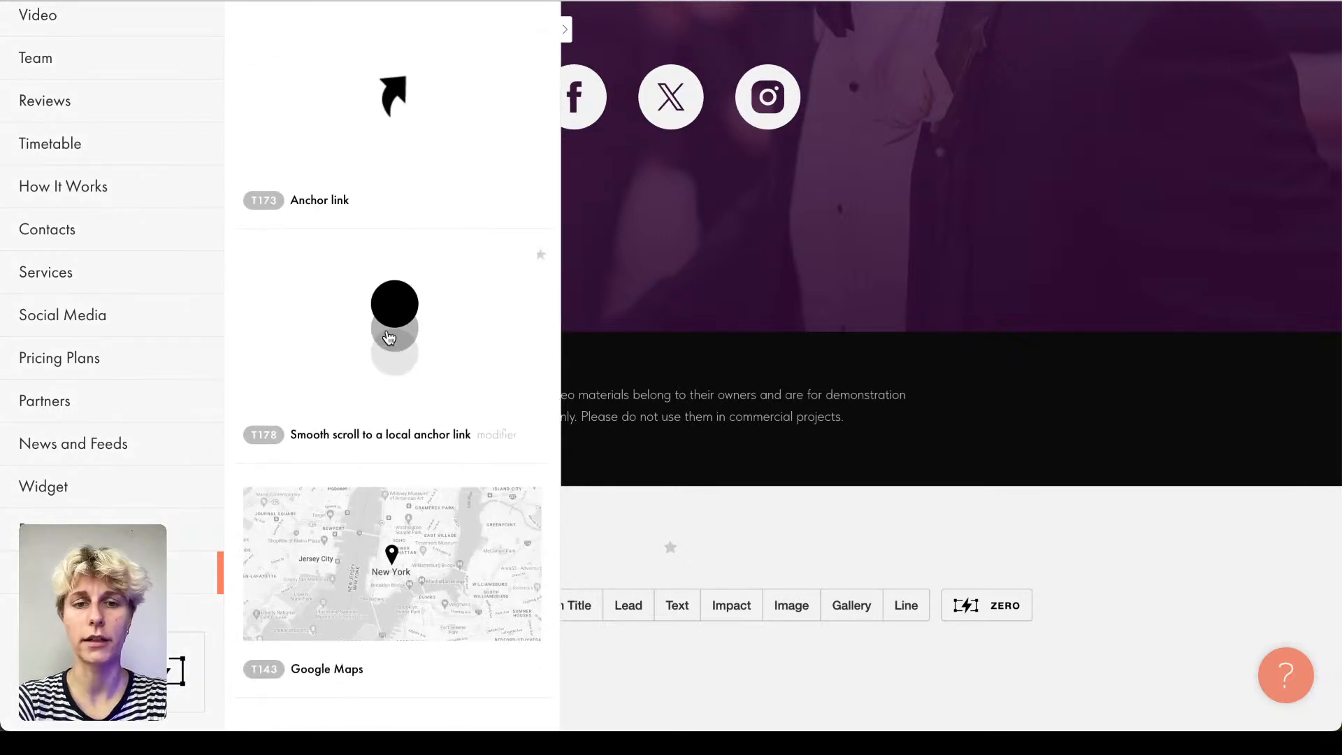
left_click(390, 338)
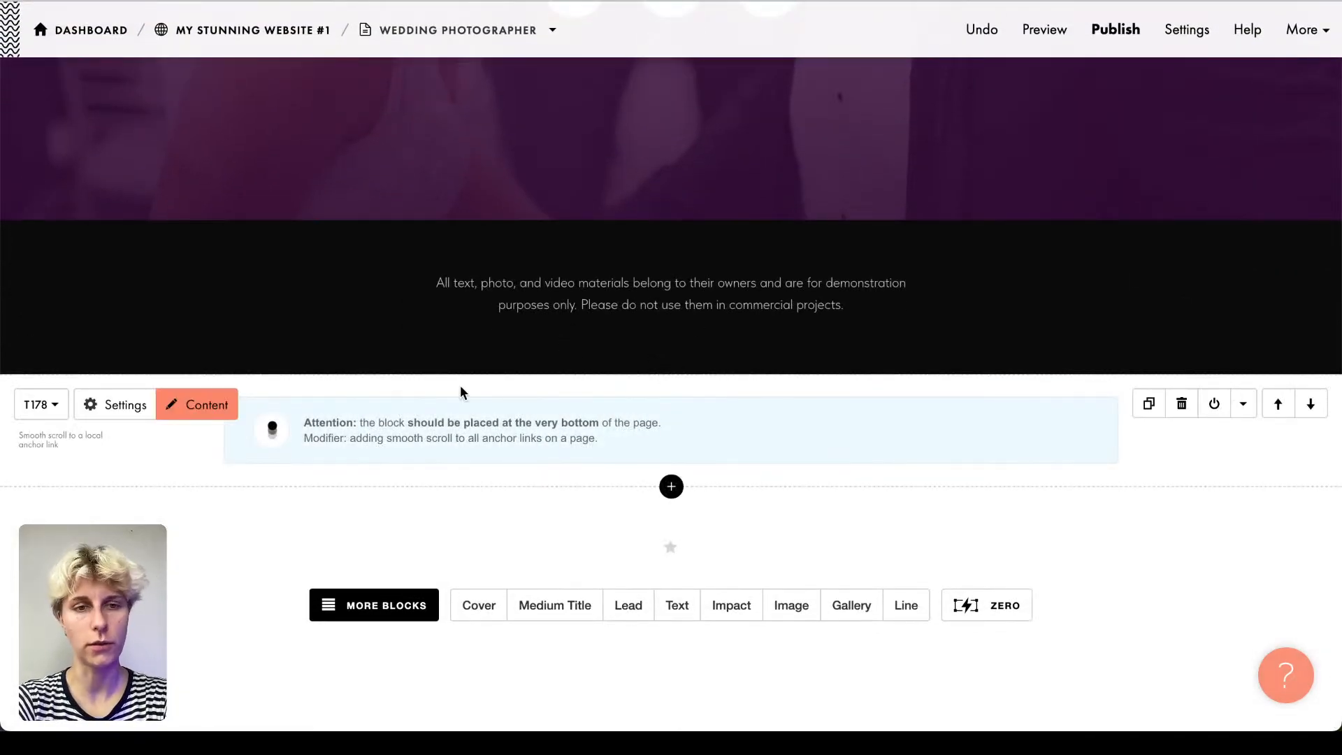
Step: Preview the page and test the smooth scroll from the Book a session button to the pricing plans twice
left_click(1047, 46)
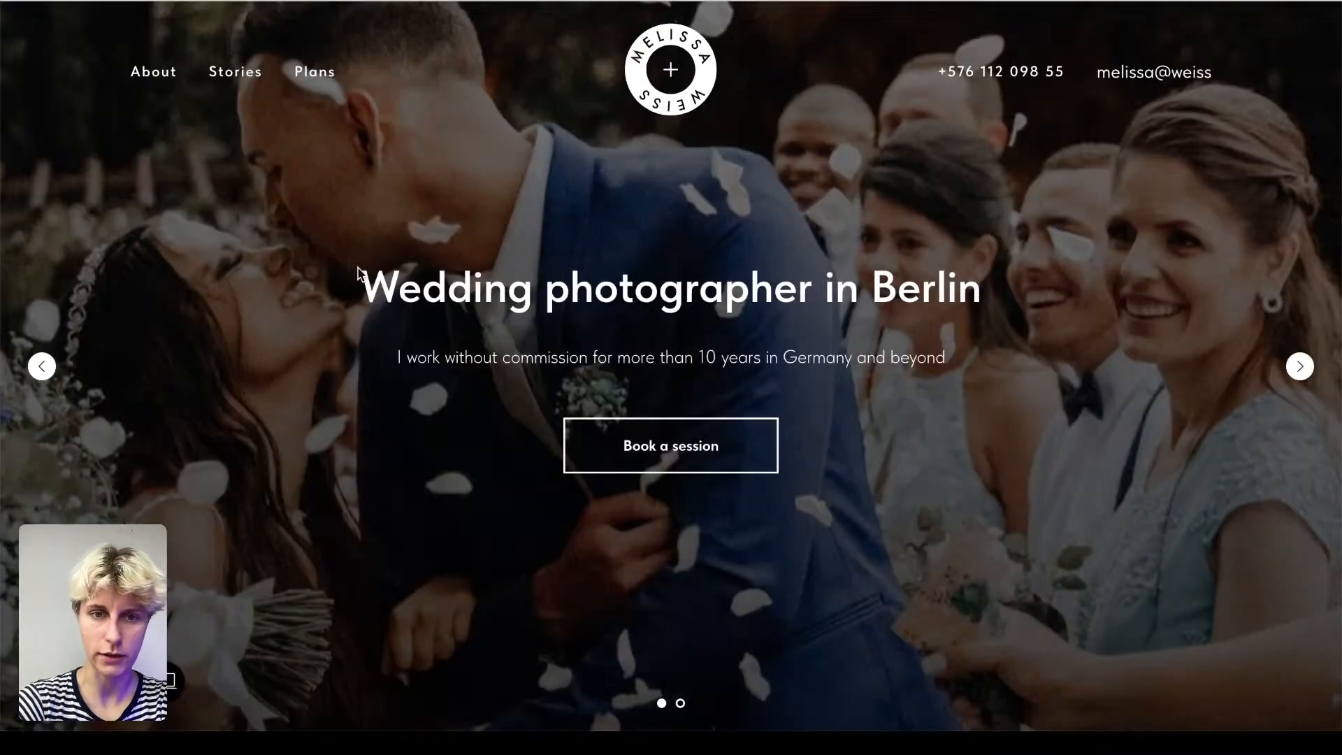
left_click(680, 451)
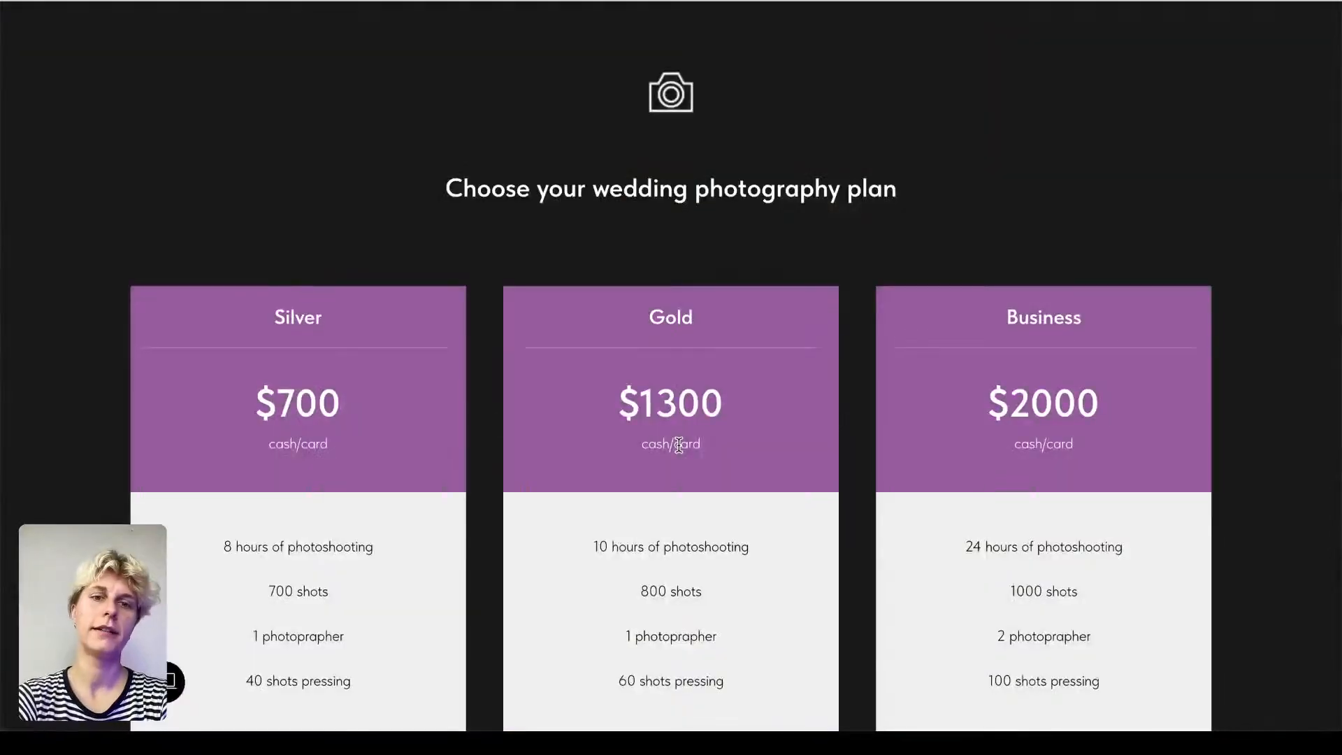
scroll(482, 228, "up", 20)
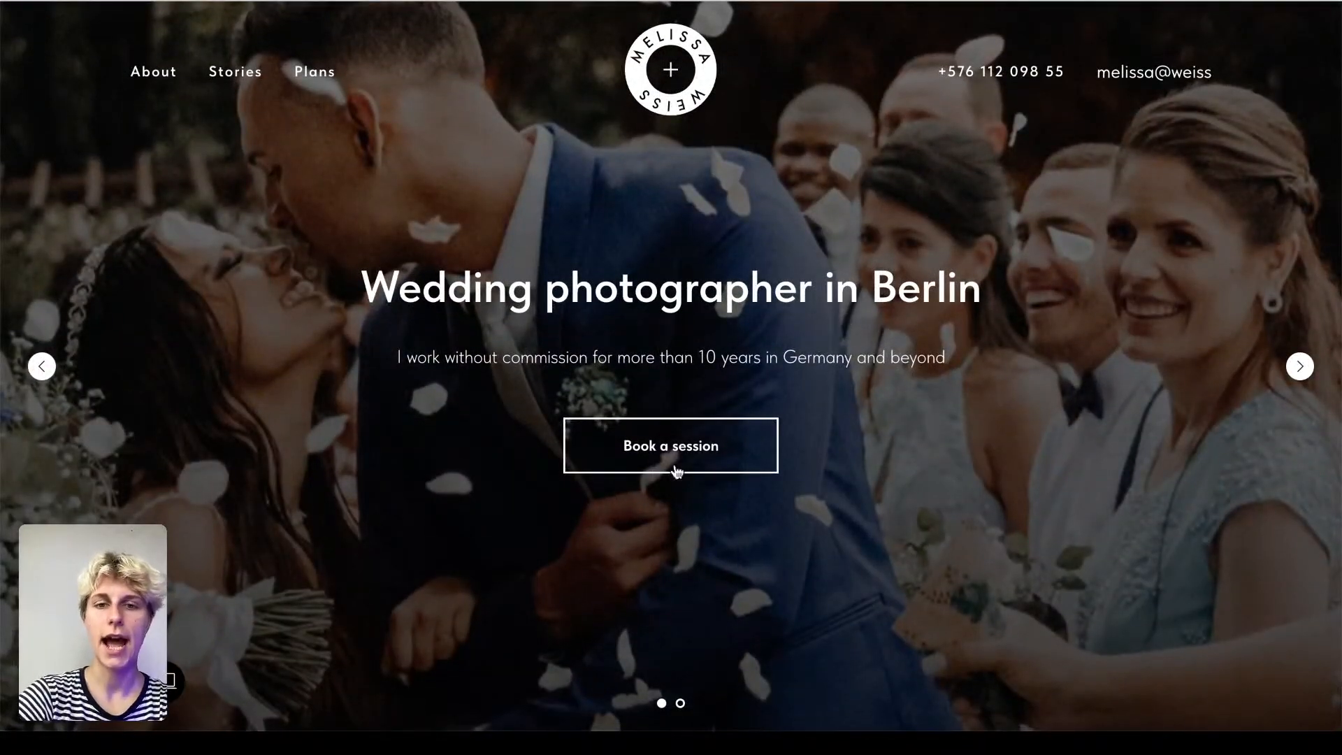
left_click(726, 437)
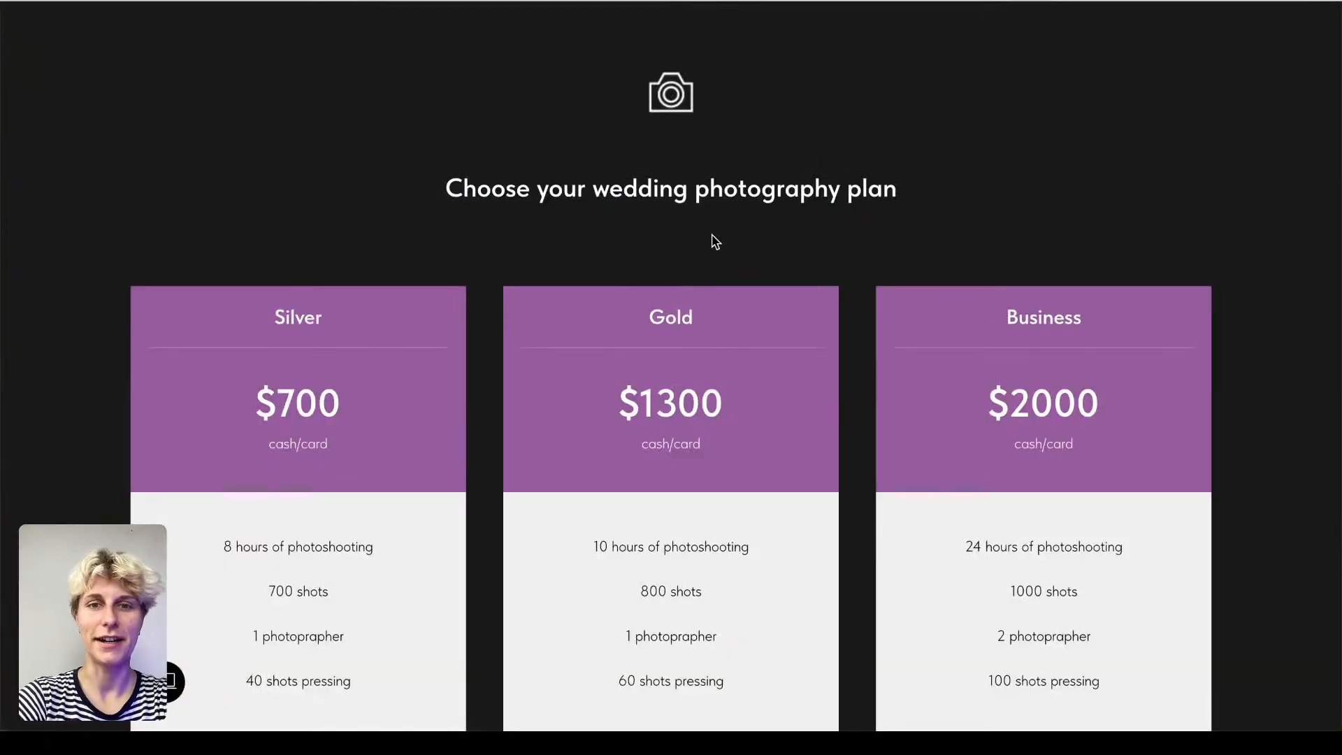
scroll(713, 236, "down", 2)
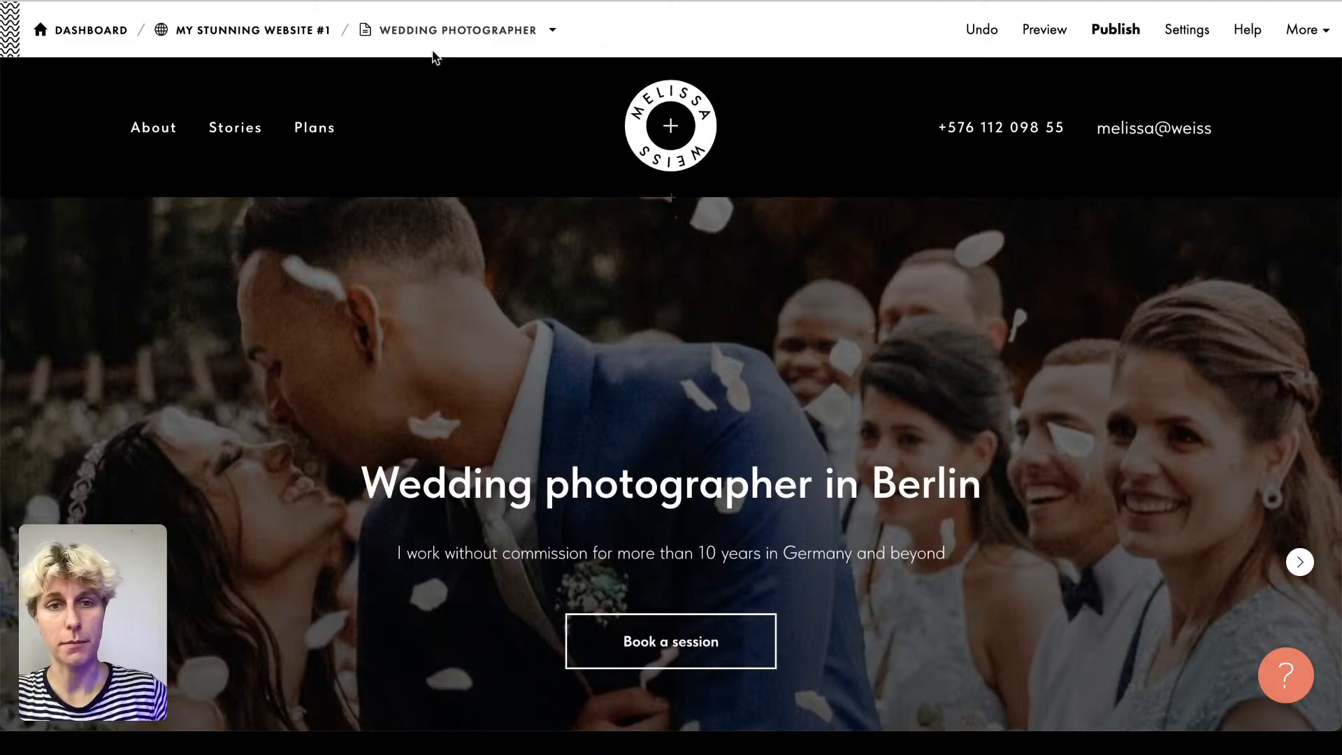
Step: Go to My Stunning Website #1's page list and open the Wedding photographer page's settings at the title and description fields
left_click(229, 39)
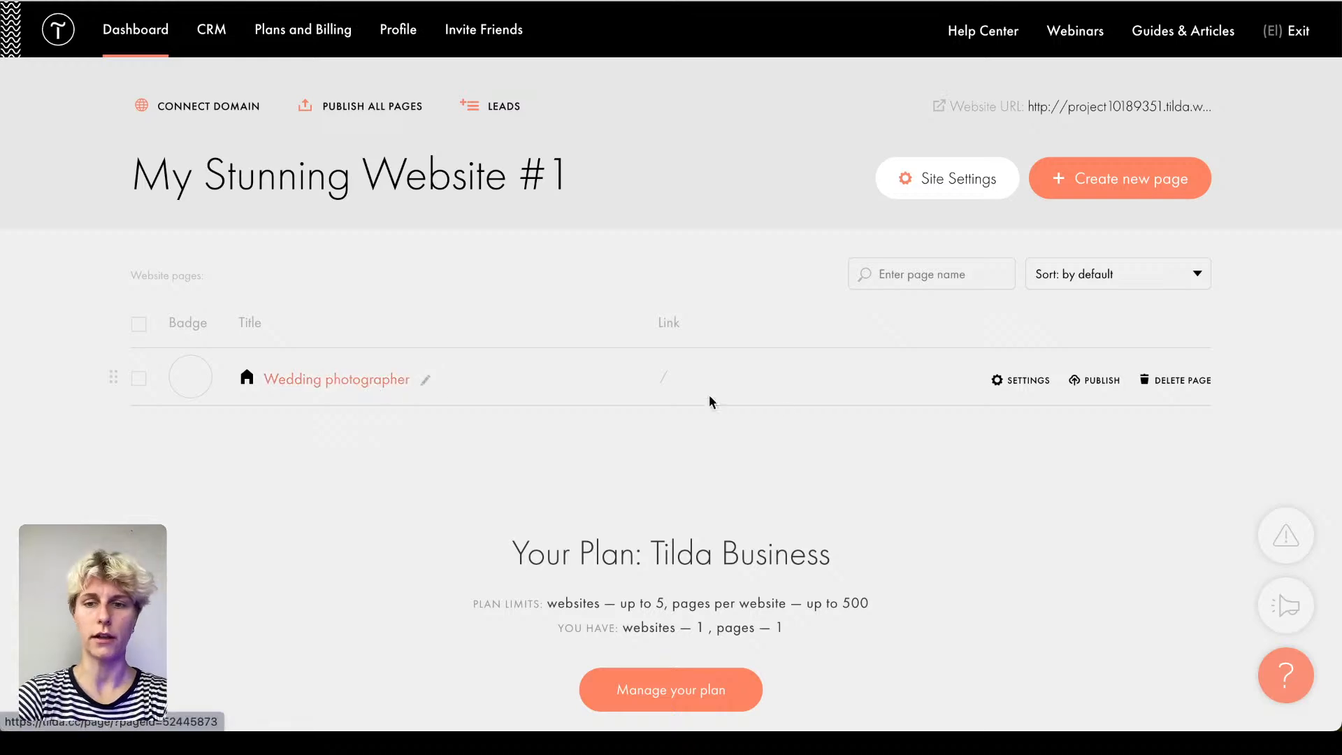
left_click(1017, 381)
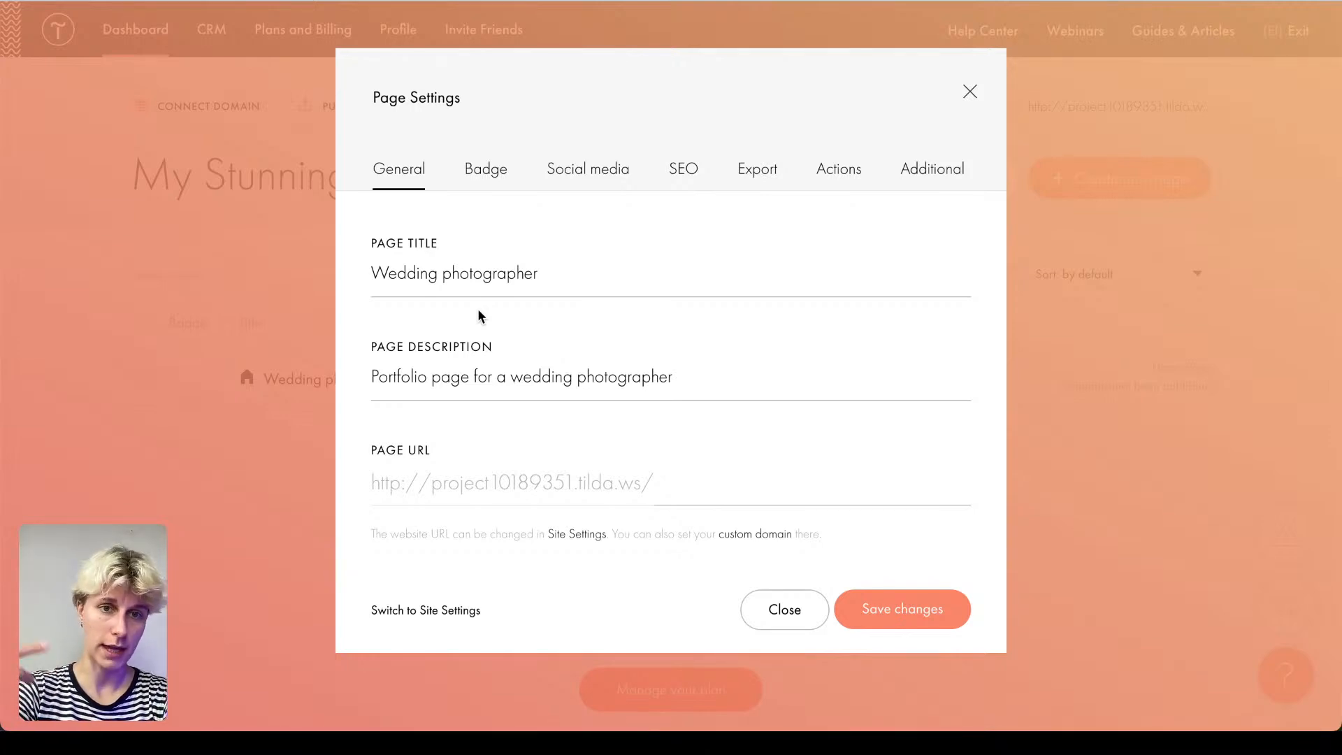
left_click(381, 273)
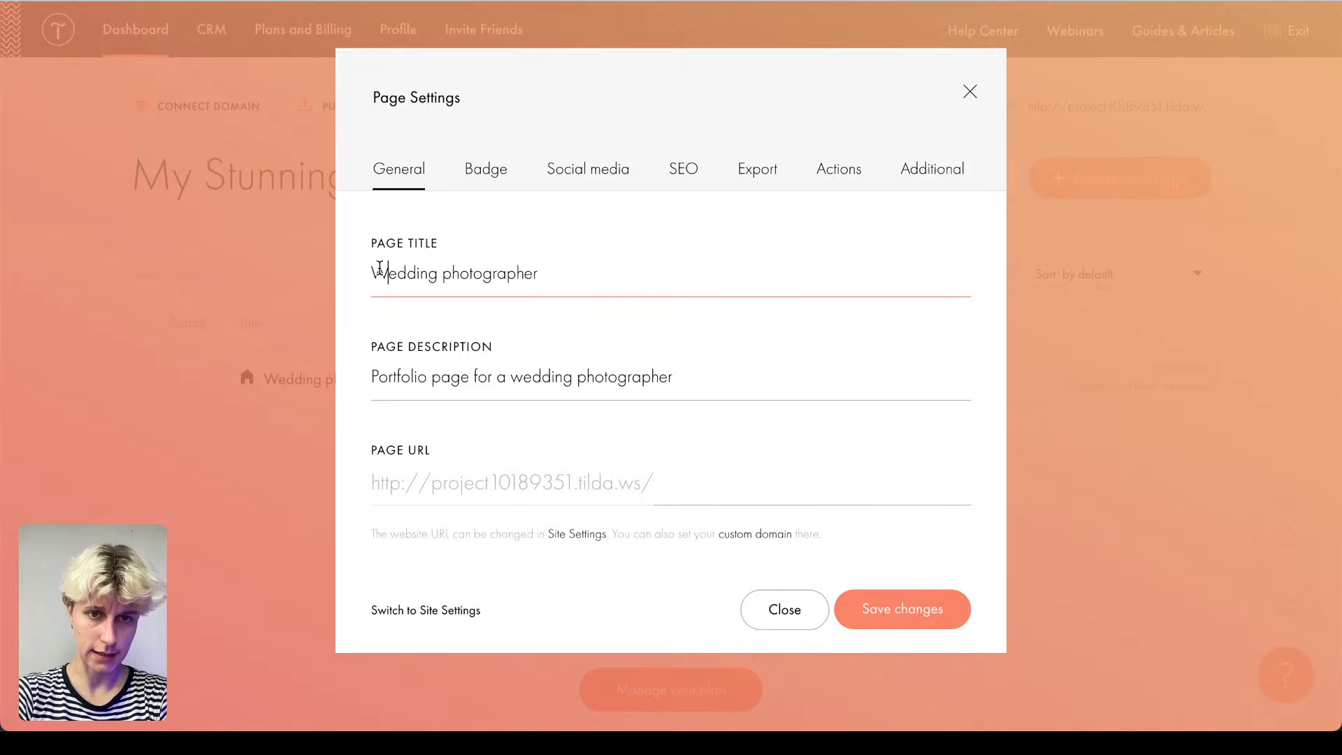
left_click(410, 364)
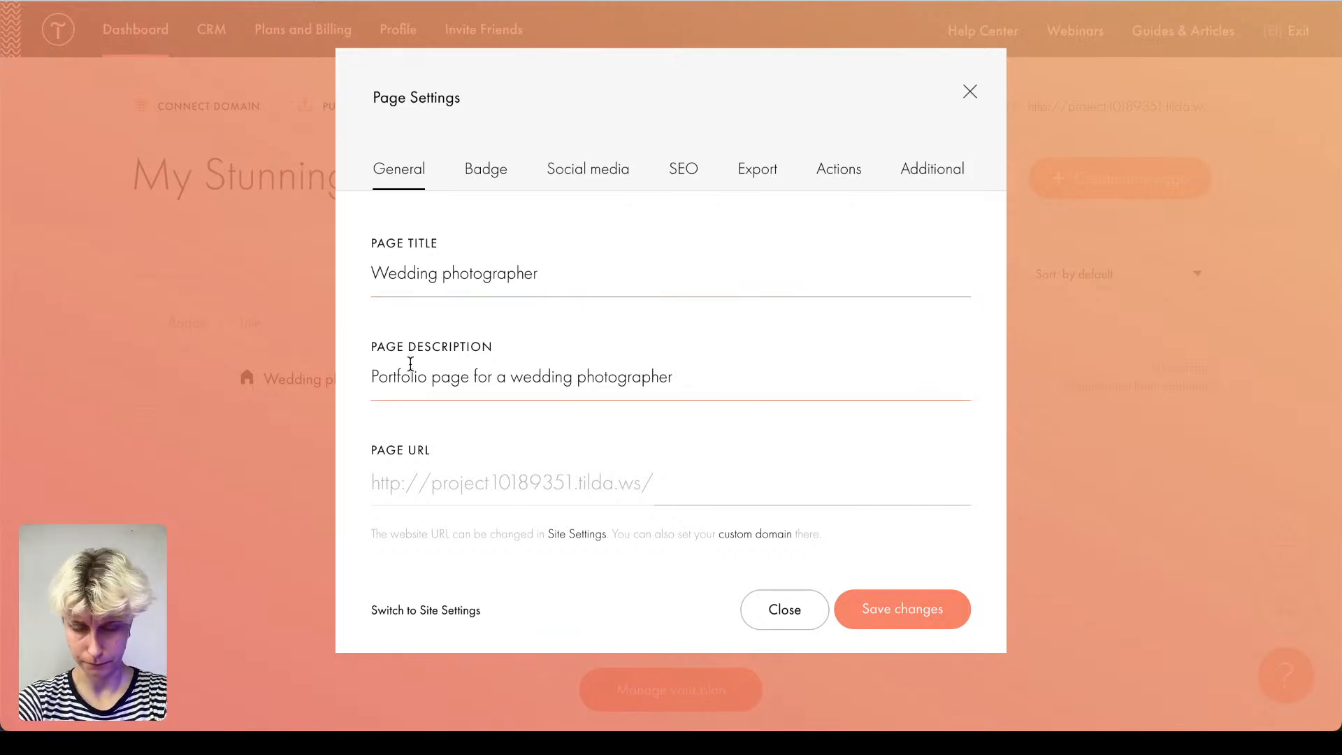
key("Home")
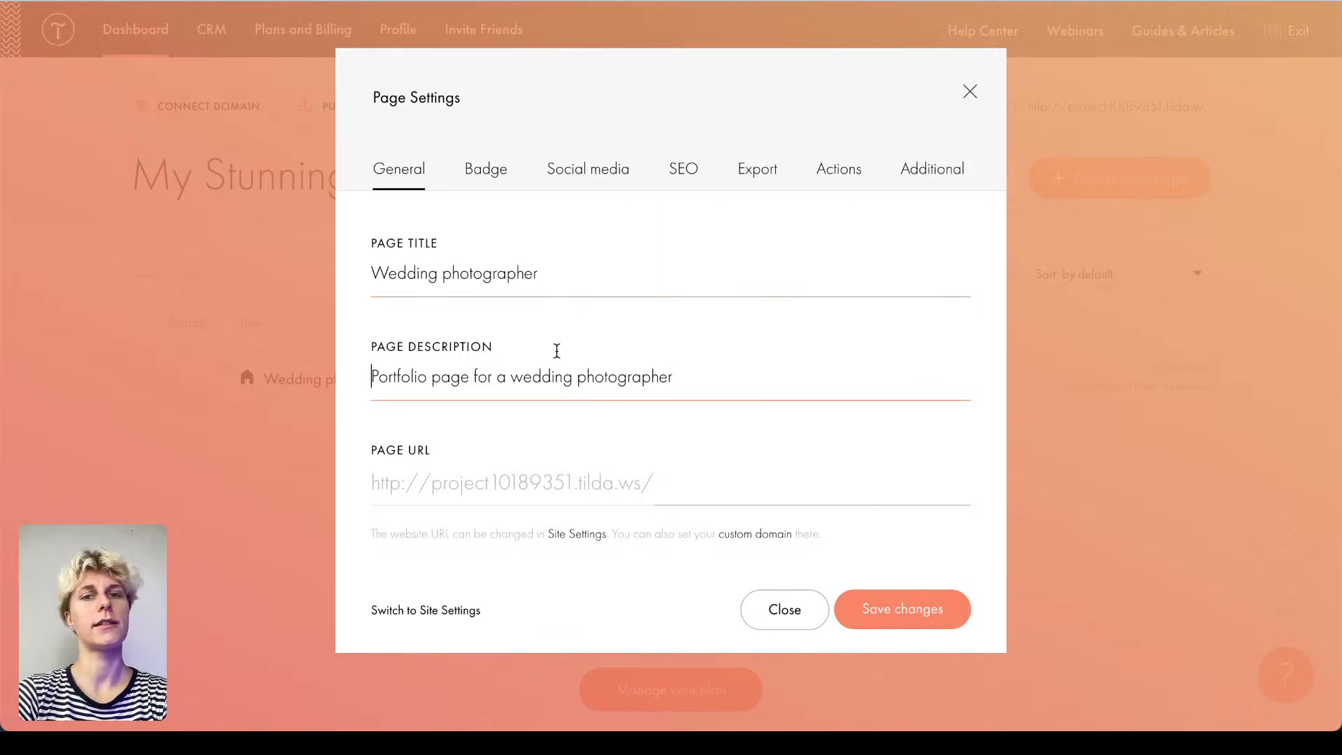
Step: Examine the title, web address and description in the page's SEO search results preview
left_click(691, 177)
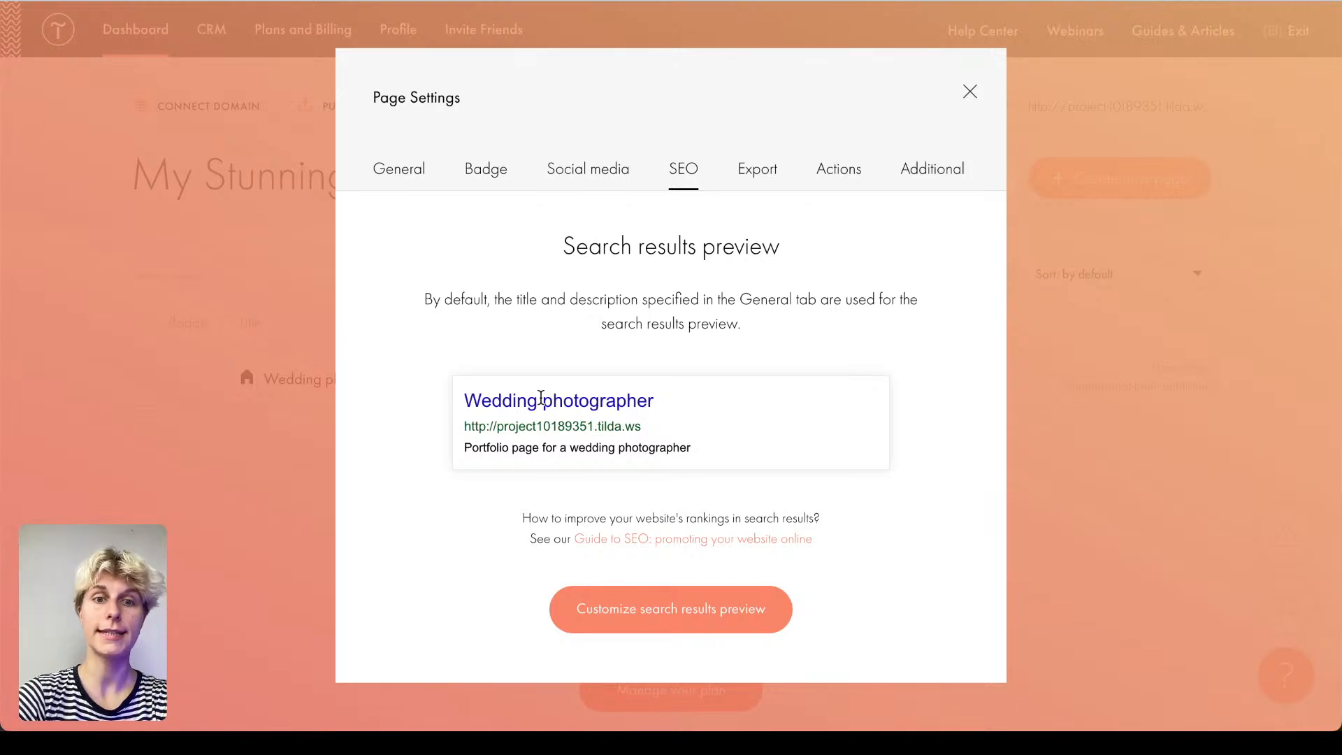
left_click_drag(464, 399, 811, 485)
left_click(698, 473)
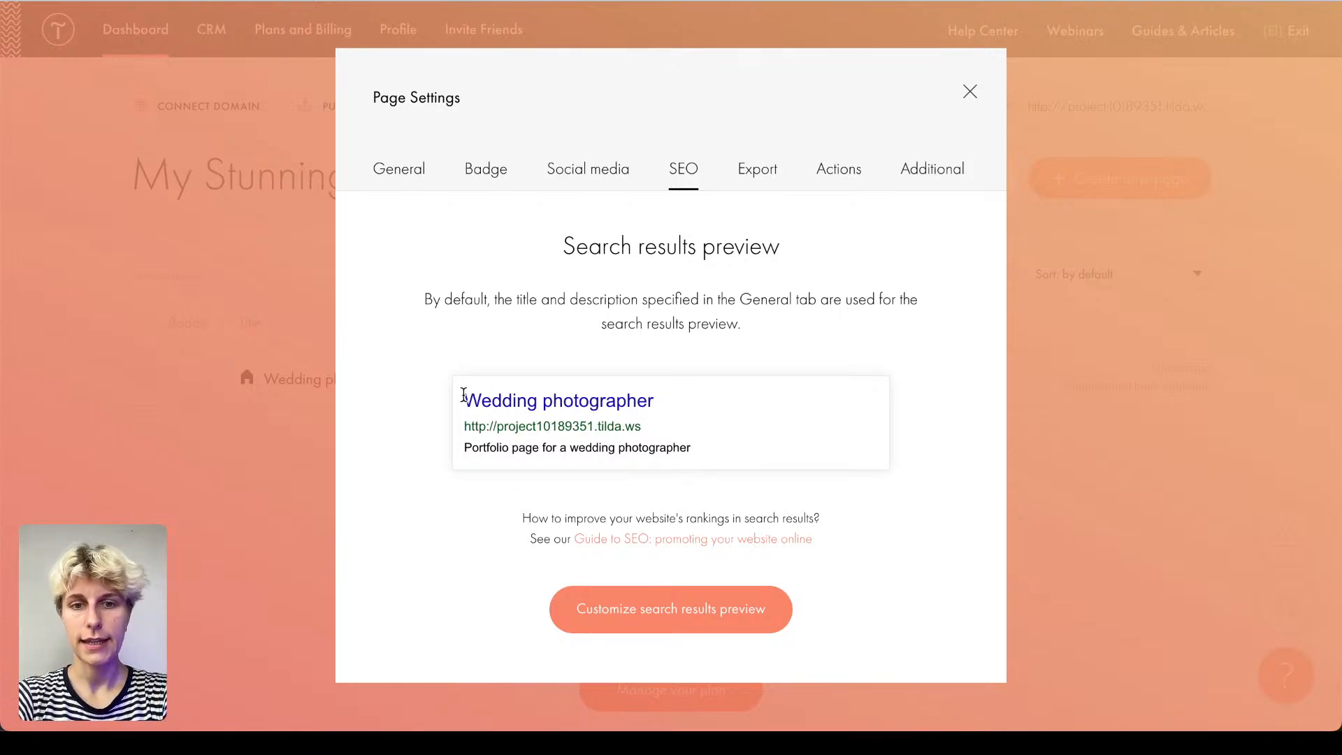
left_click_drag(463, 399, 665, 404)
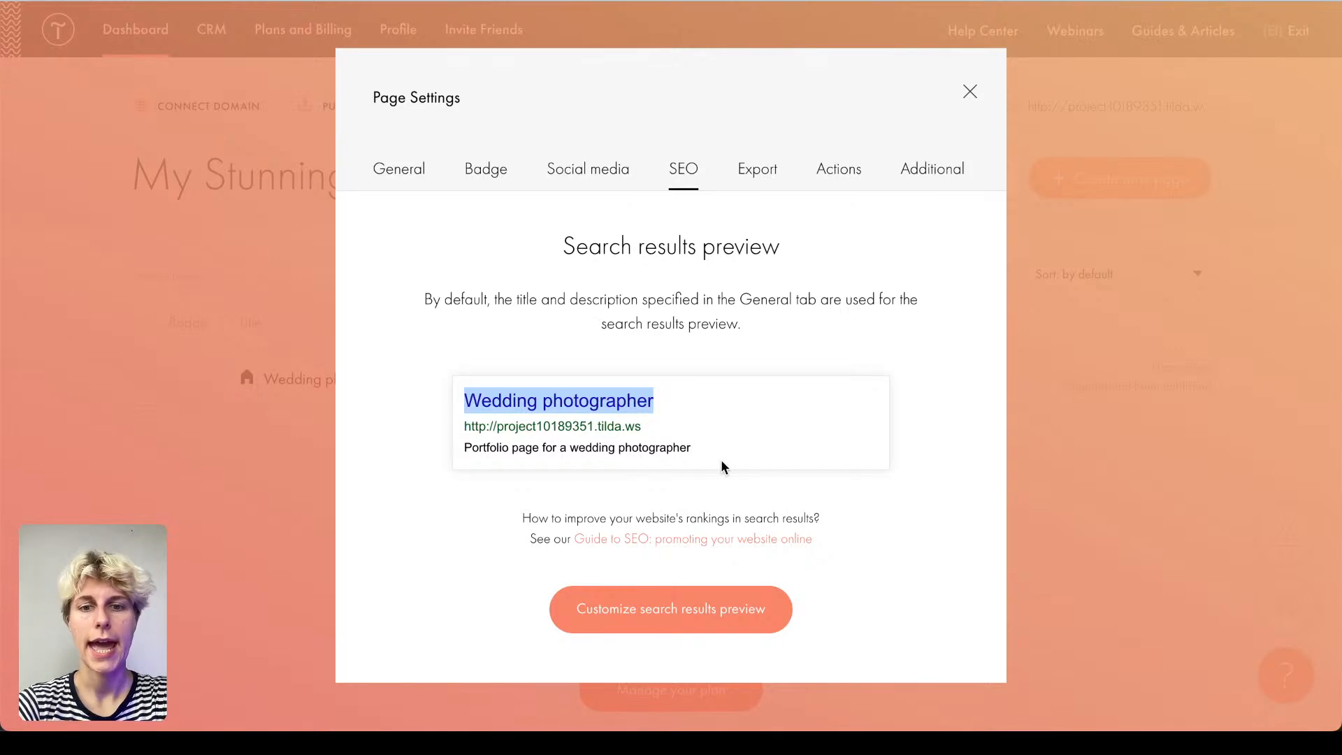
left_click_drag(720, 459, 685, 443)
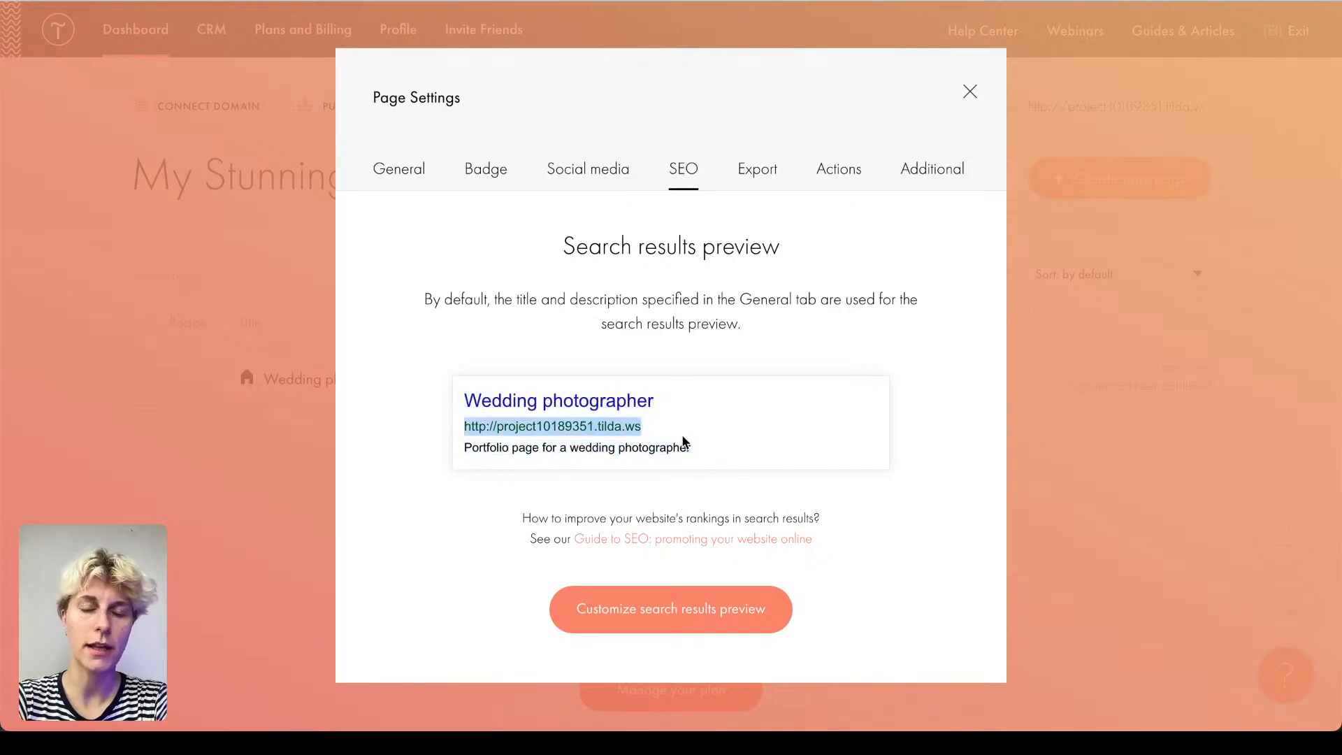
left_click(596, 427)
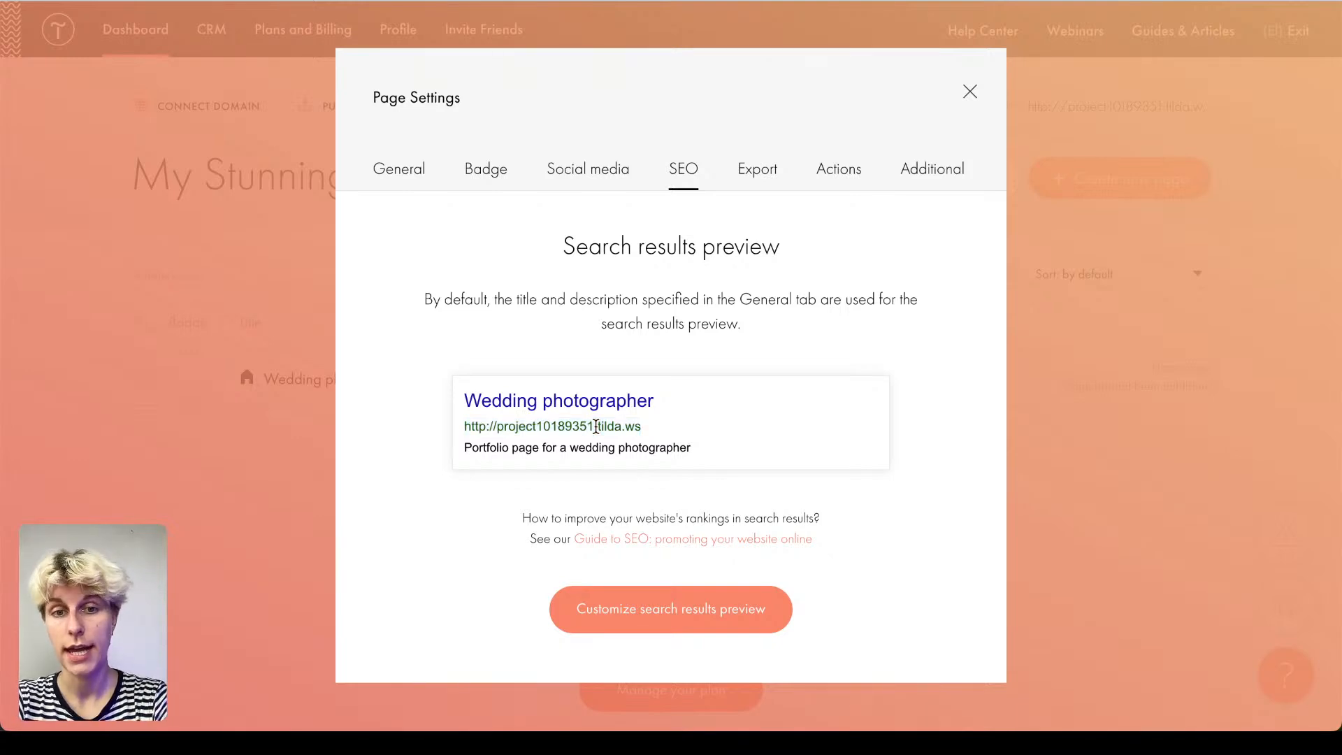
left_click_drag(596, 427, 454, 430)
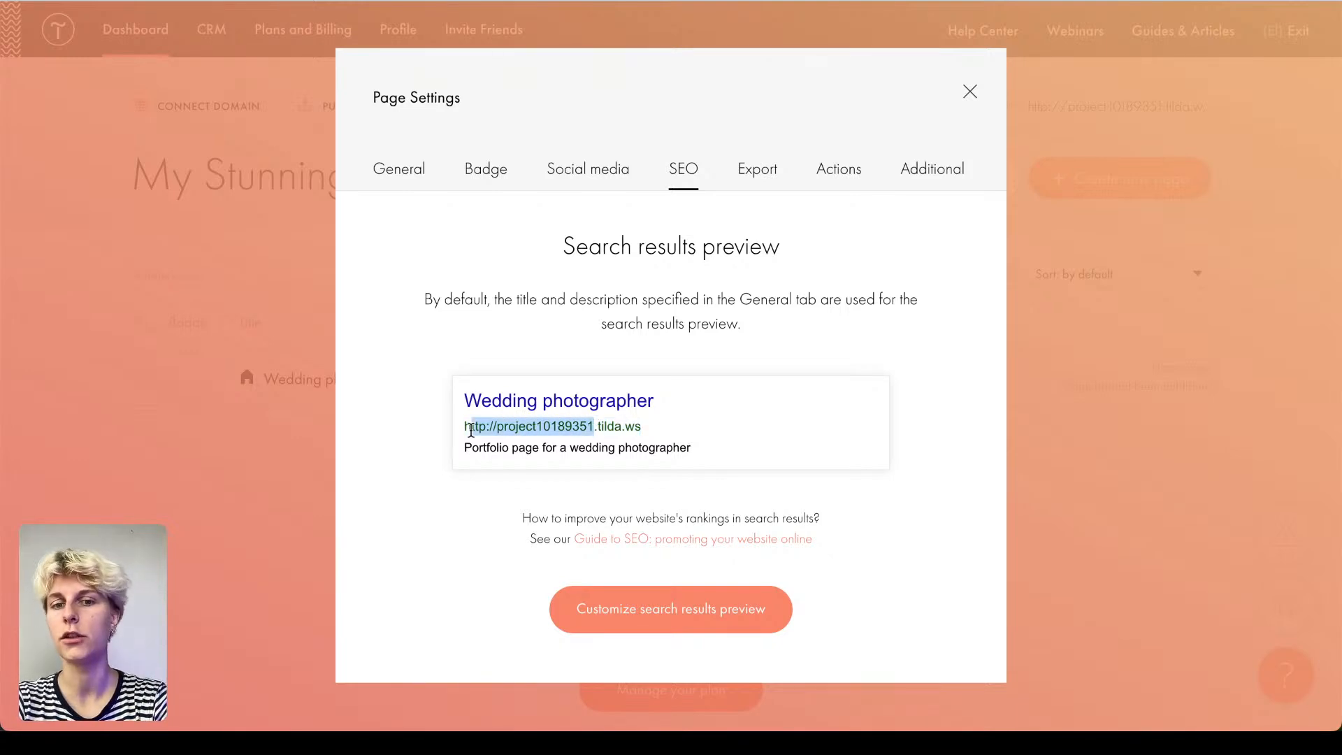
left_click(582, 432)
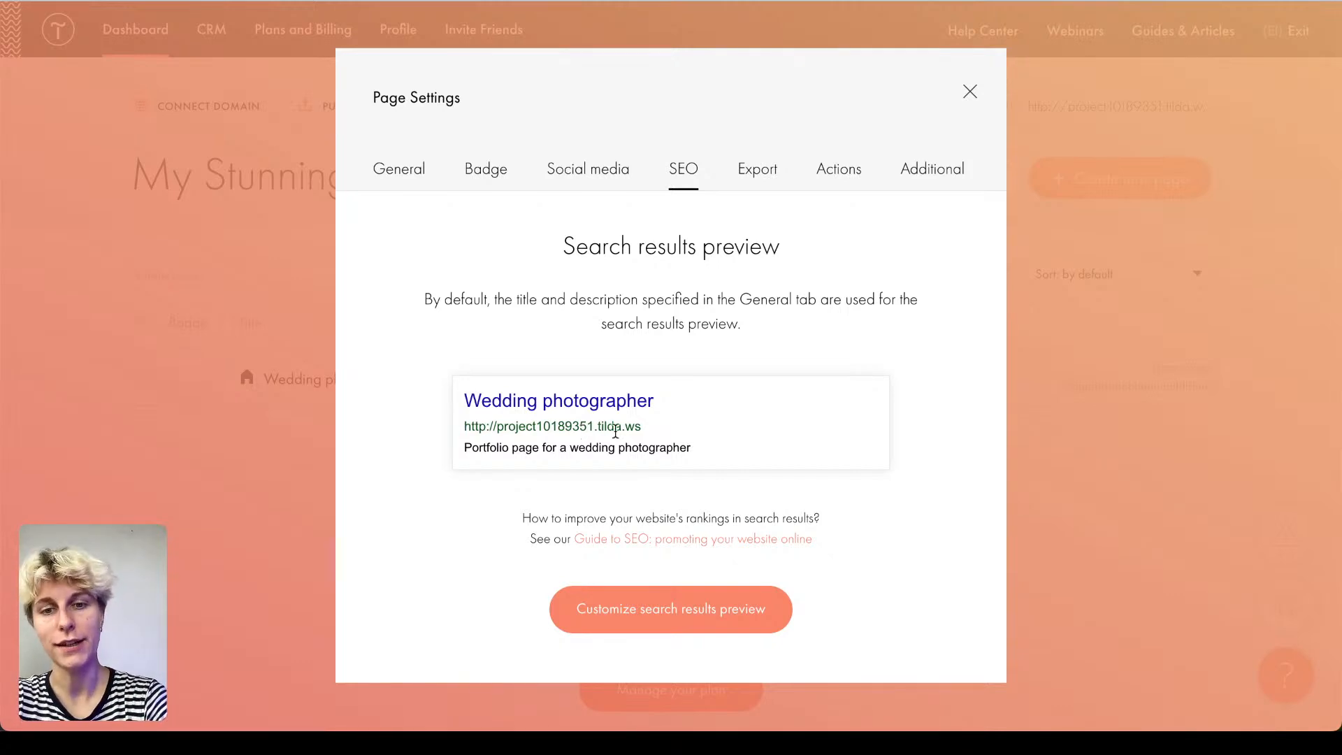
mouse_move(594, 428)
left_mouse_down()
mouse_move(458, 429)
mouse_move(596, 427)
left_mouse_up()
left_click(479, 422)
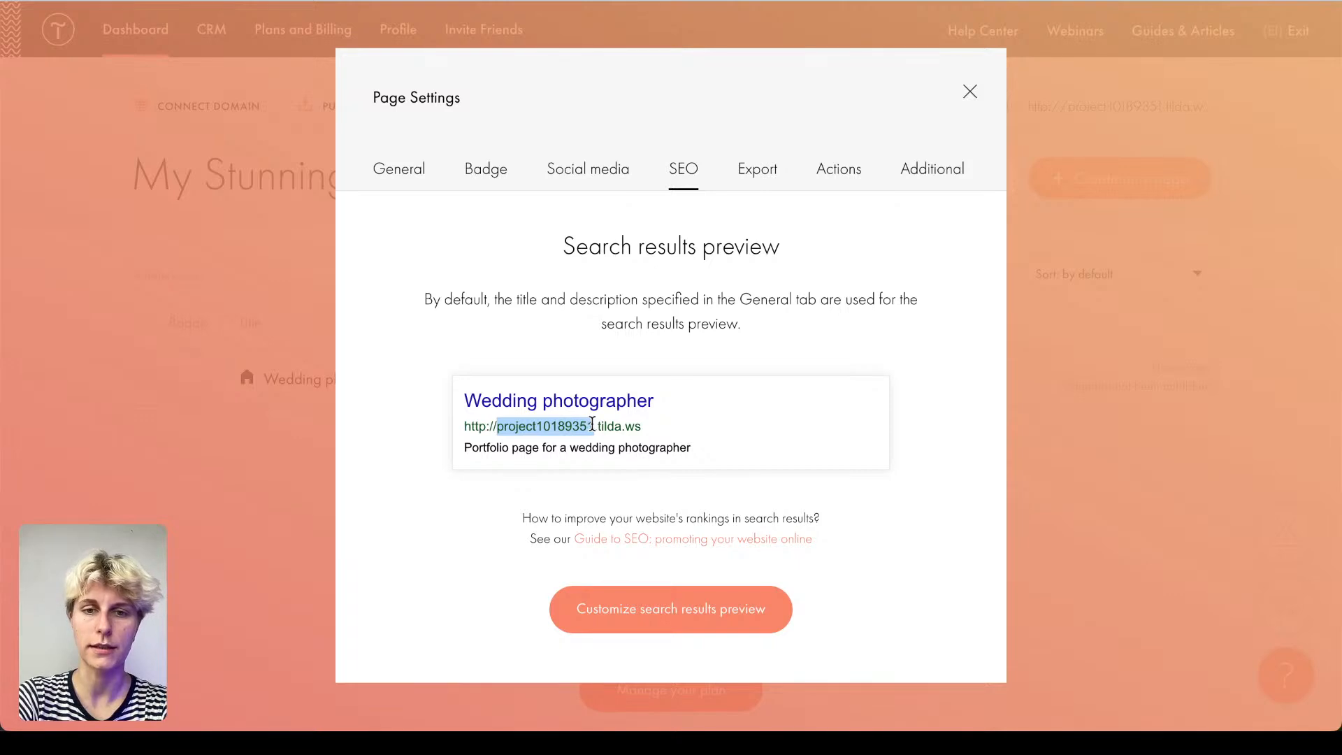
left_click(608, 378)
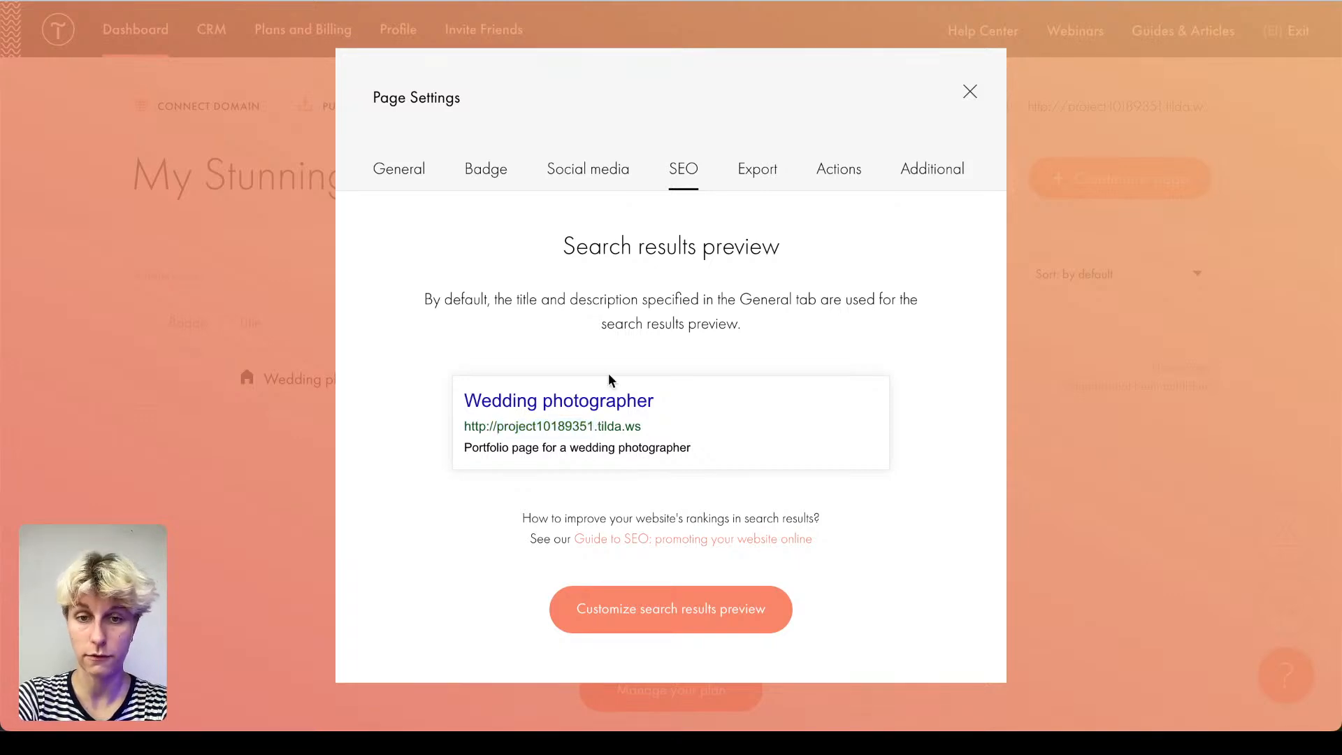
Step: Change the page title in the general settings to "Wedding photographer in Berlin available internationally", correcting the spelling
left_click(427, 179)
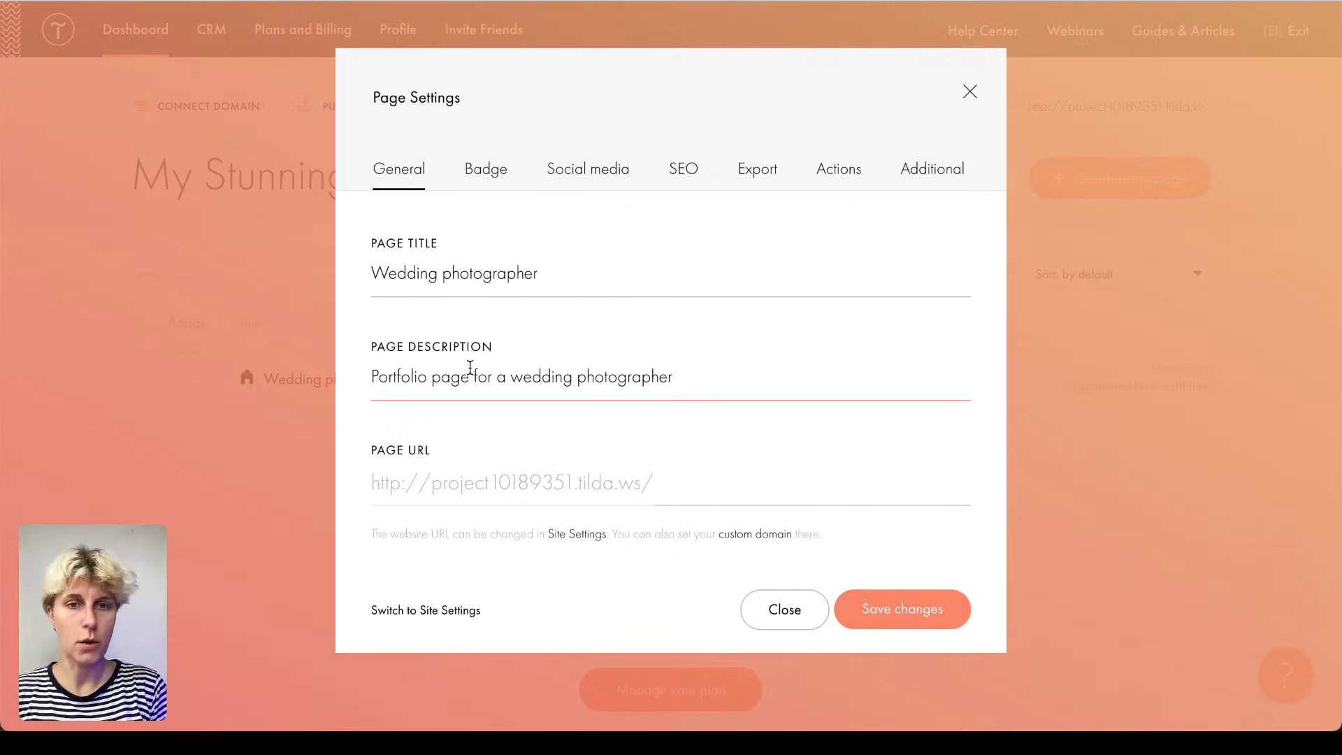
left_click(594, 279)
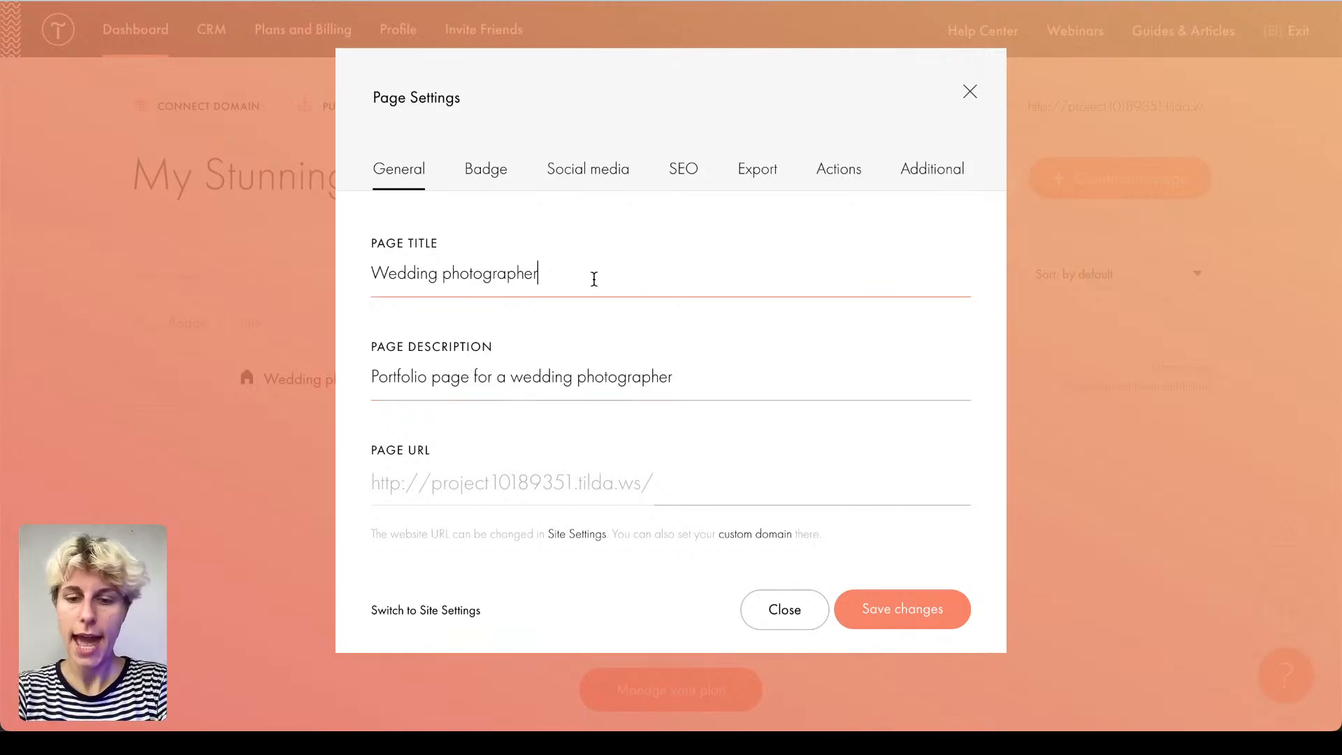
type("in Berlin")
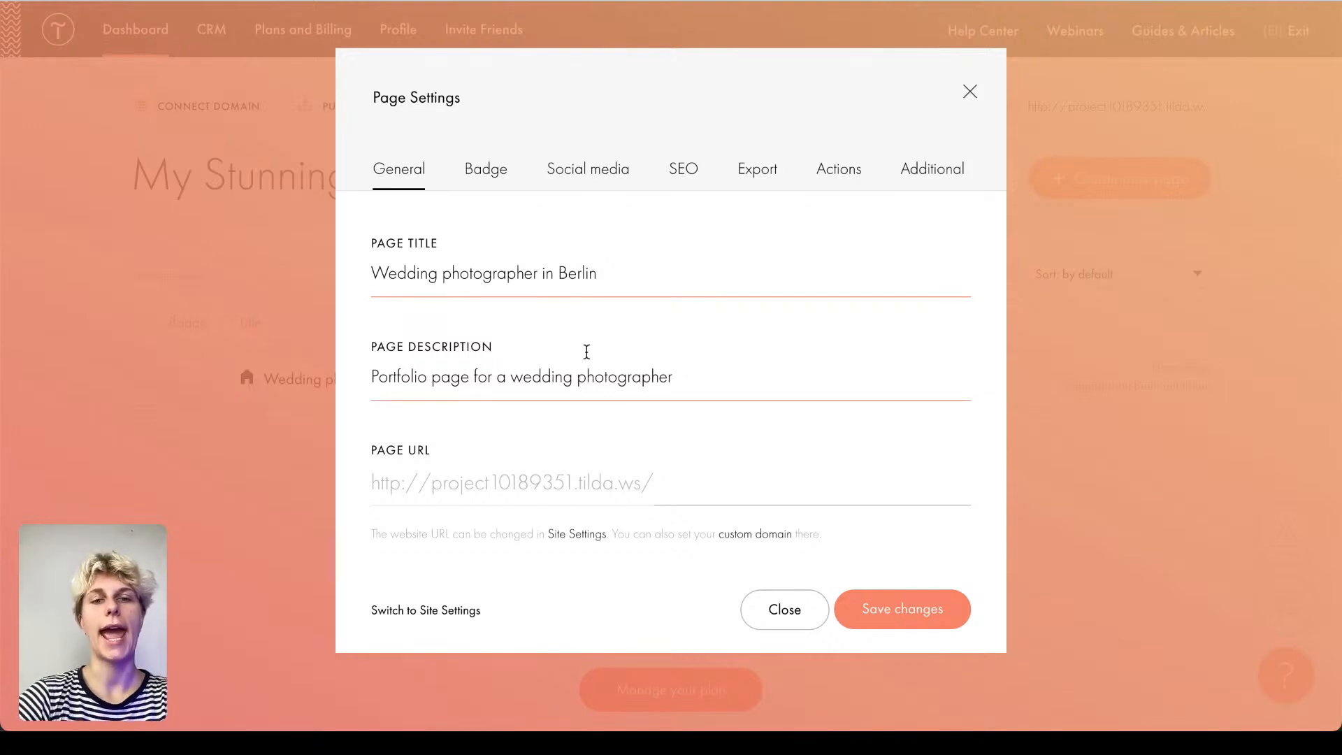
type("av")
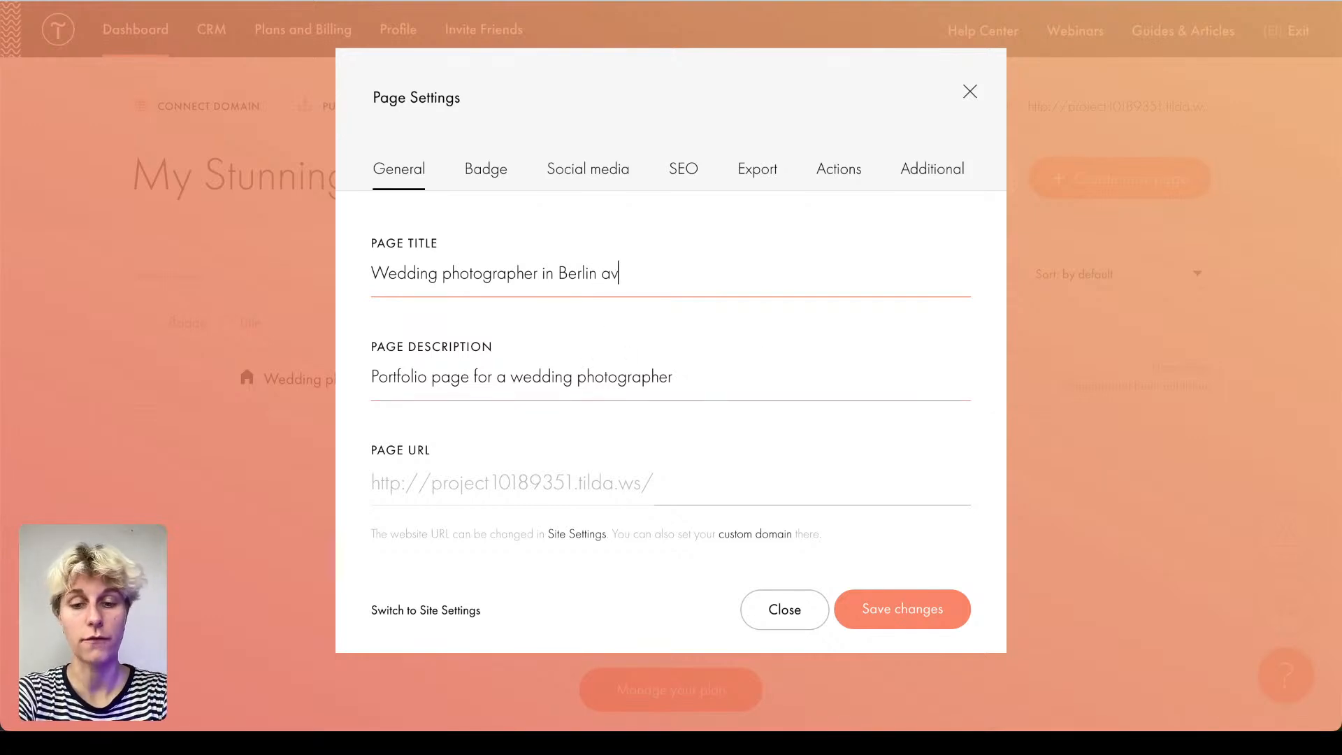
type("ailable iverseas")
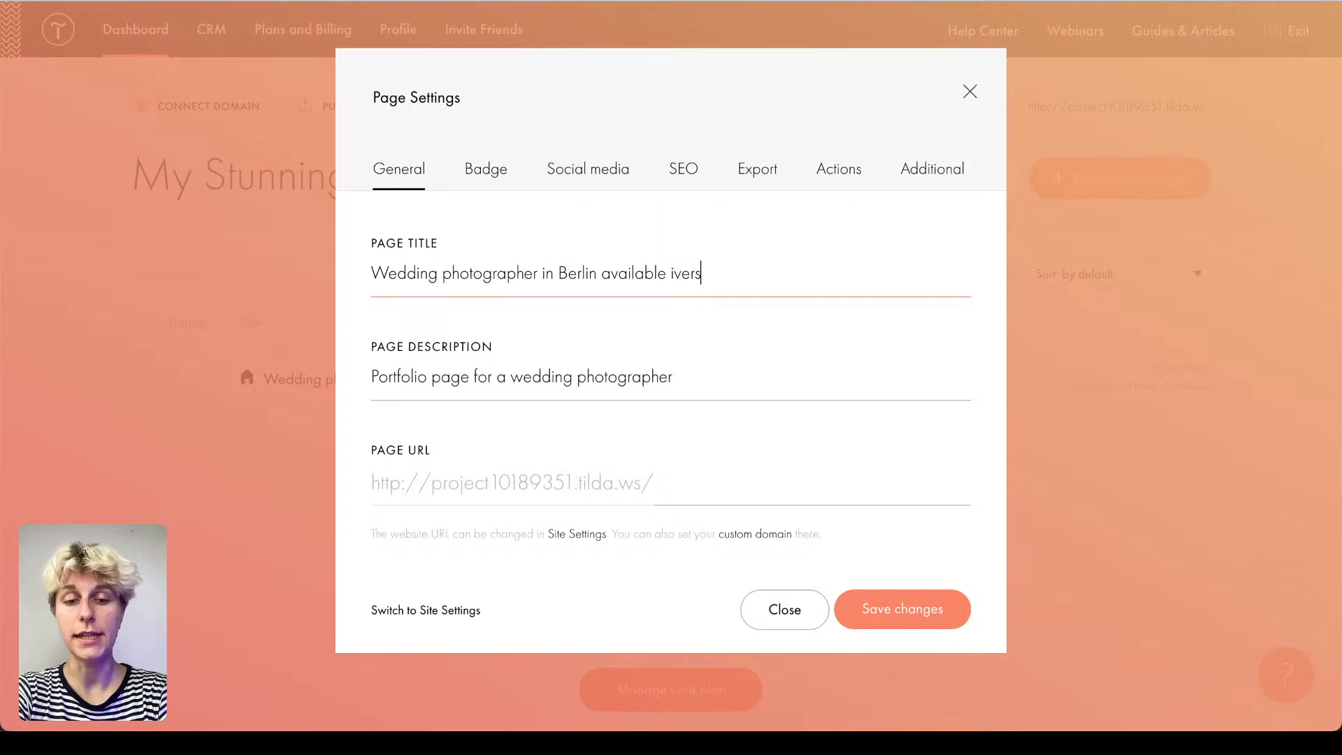
double_click(727, 269)
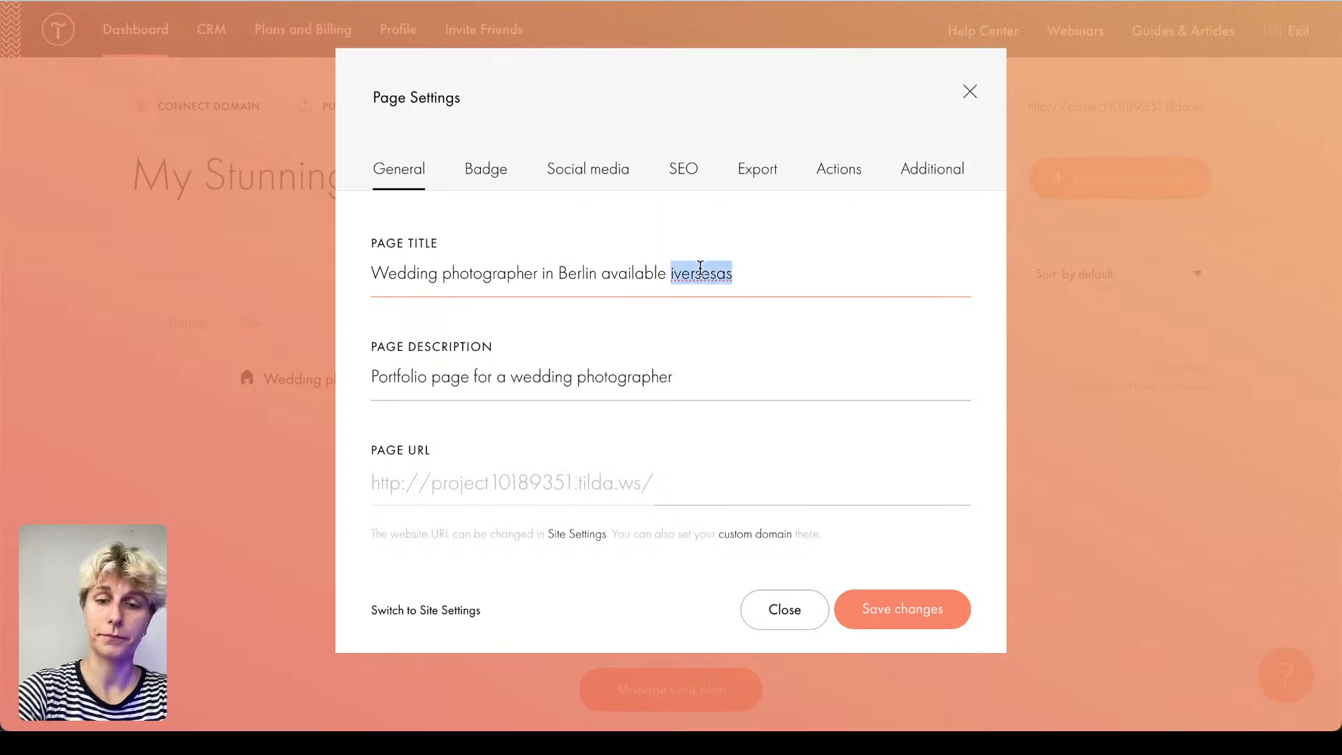
type("inernationally")
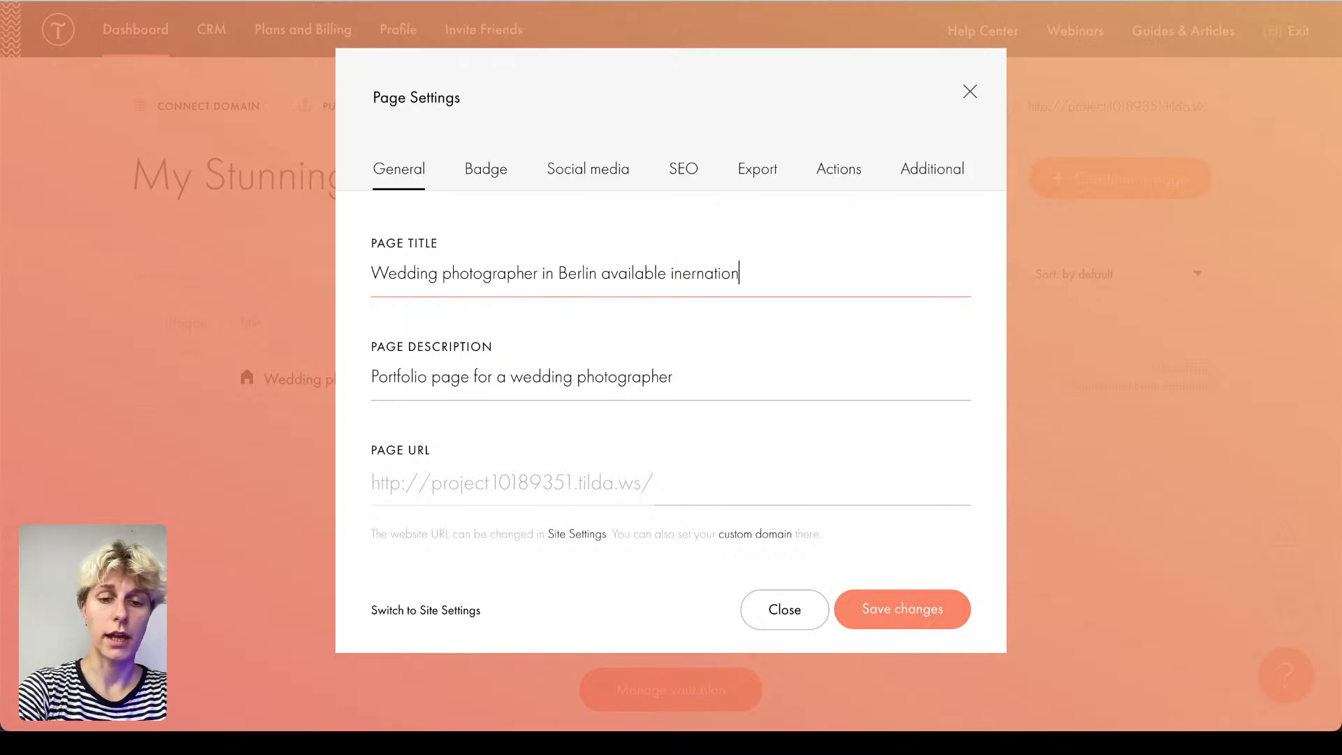
right_click(731, 271)
left_click(758, 281)
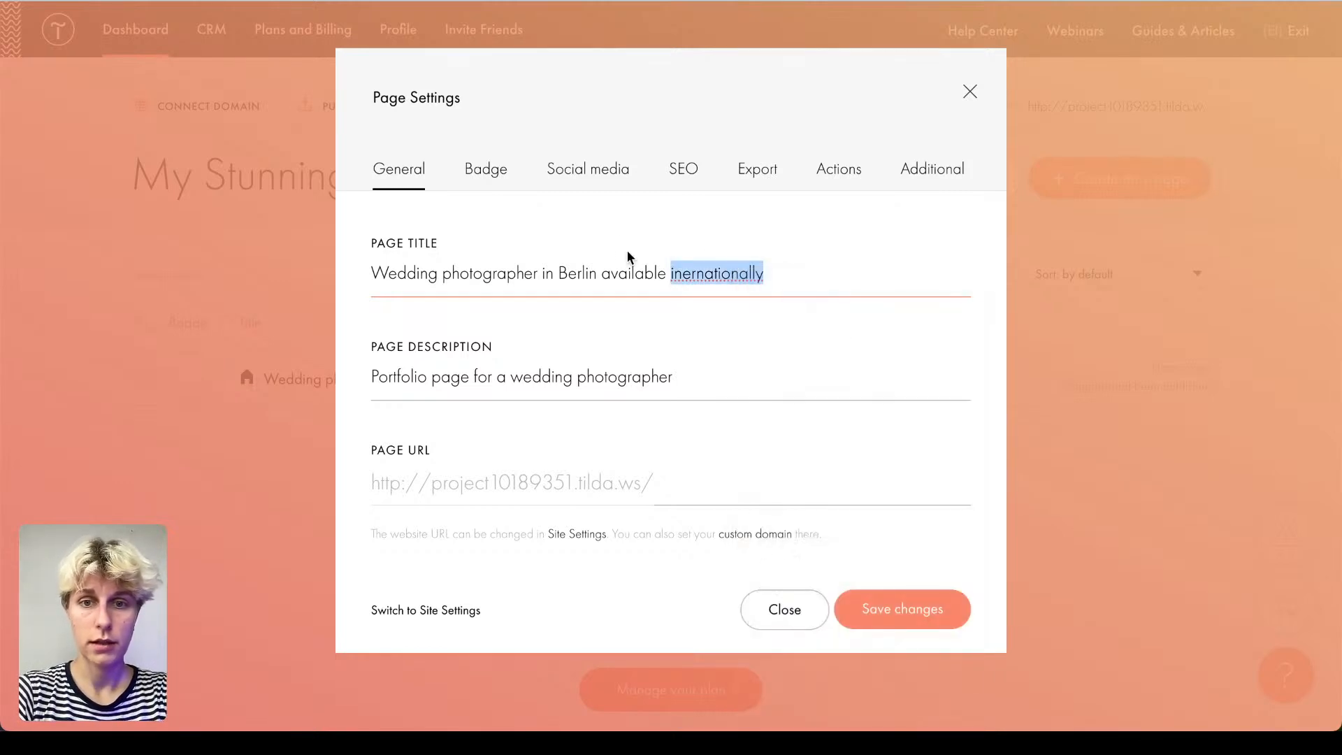
left_click(554, 272)
left_click(492, 339)
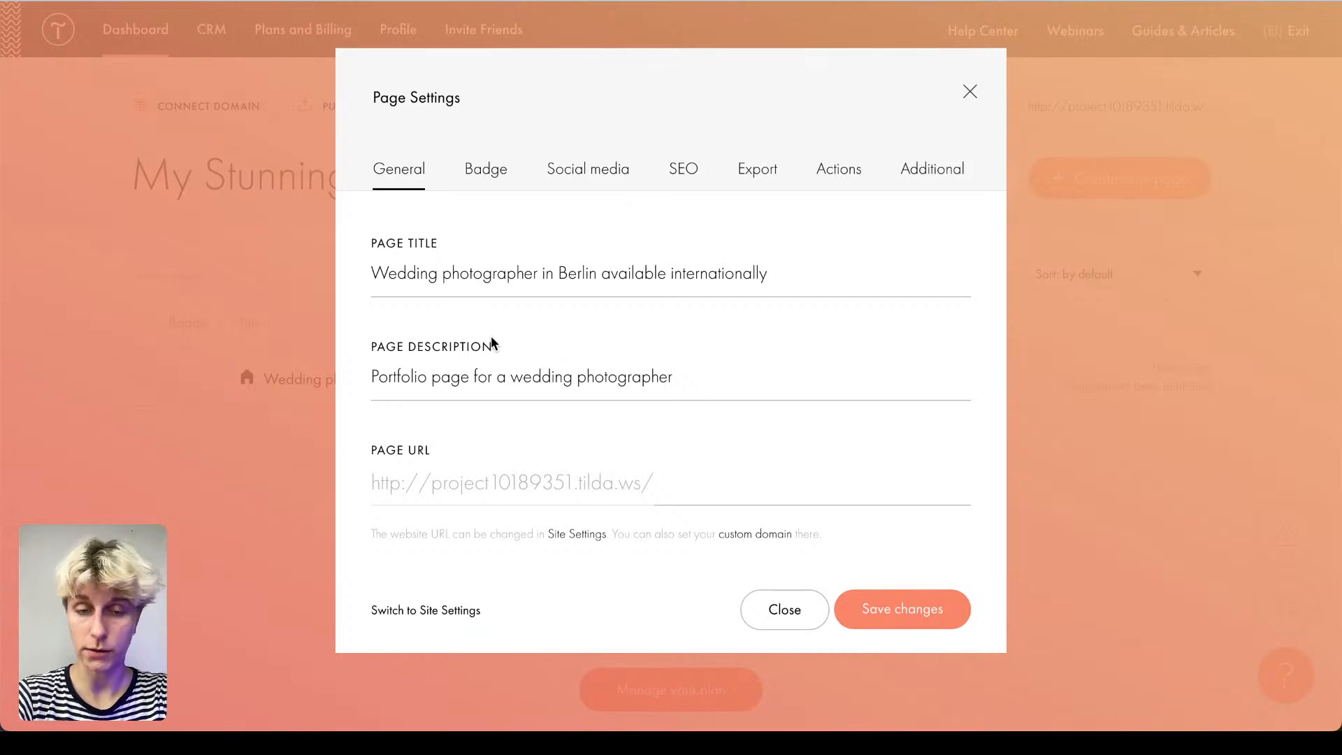
Step: Change the page description to "A wedding photographer in Berlin specialized in art photography with more than 10 years of experience"
left_click(474, 380)
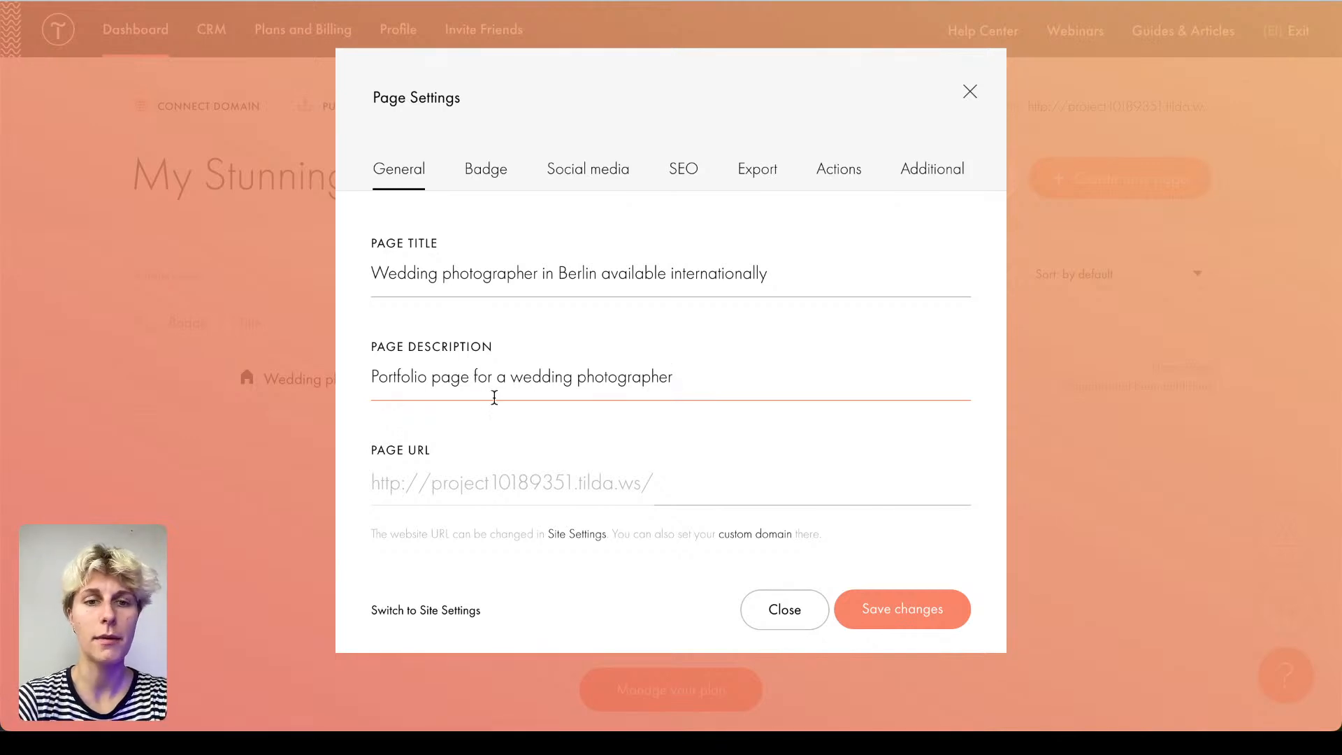
double_click(400, 372)
key("BackSpace")
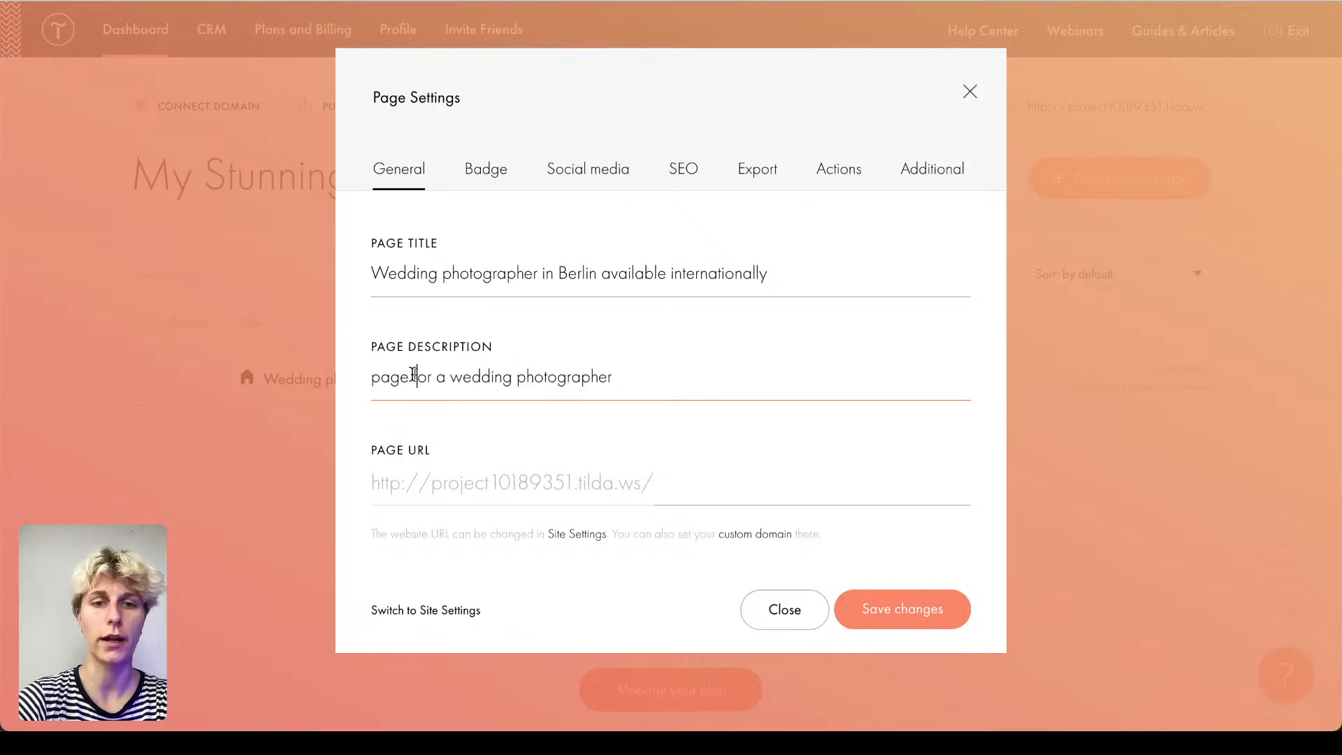
left_click_drag(462, 376, 373, 377)
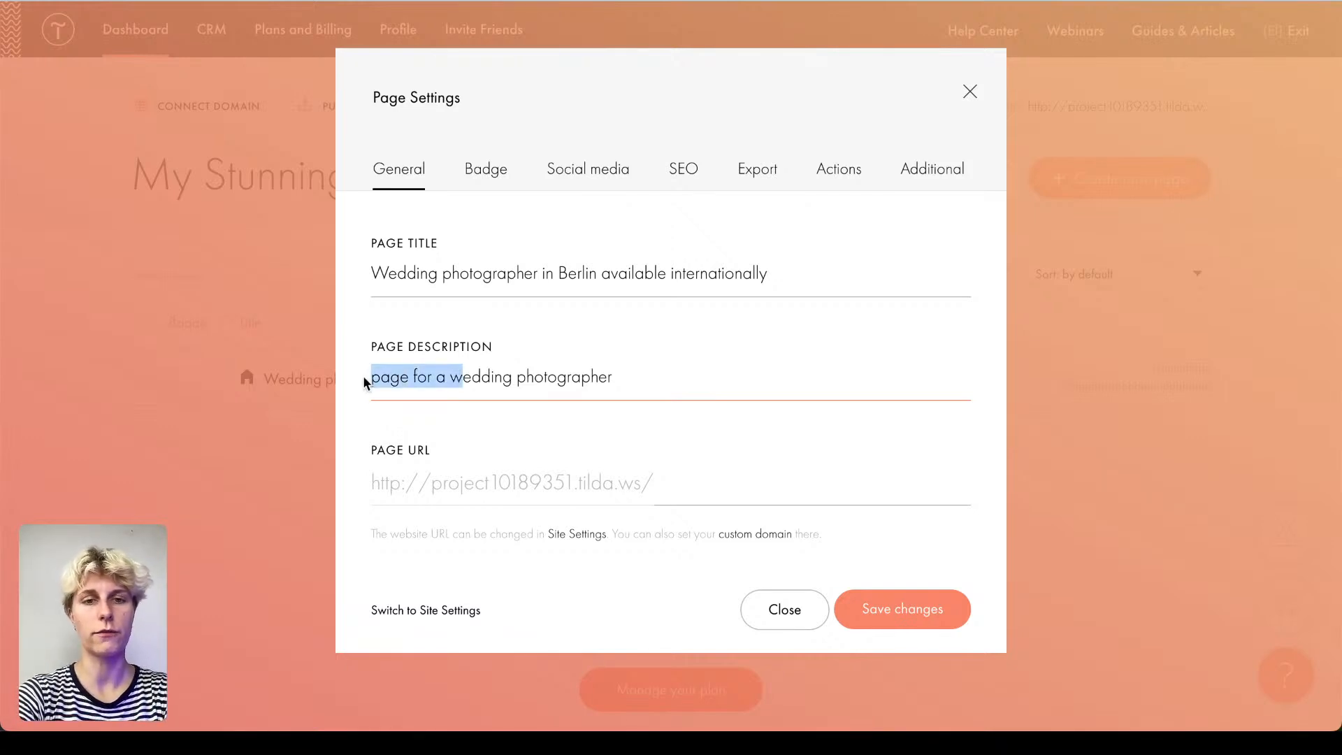
type("A w")
left_click(551, 376)
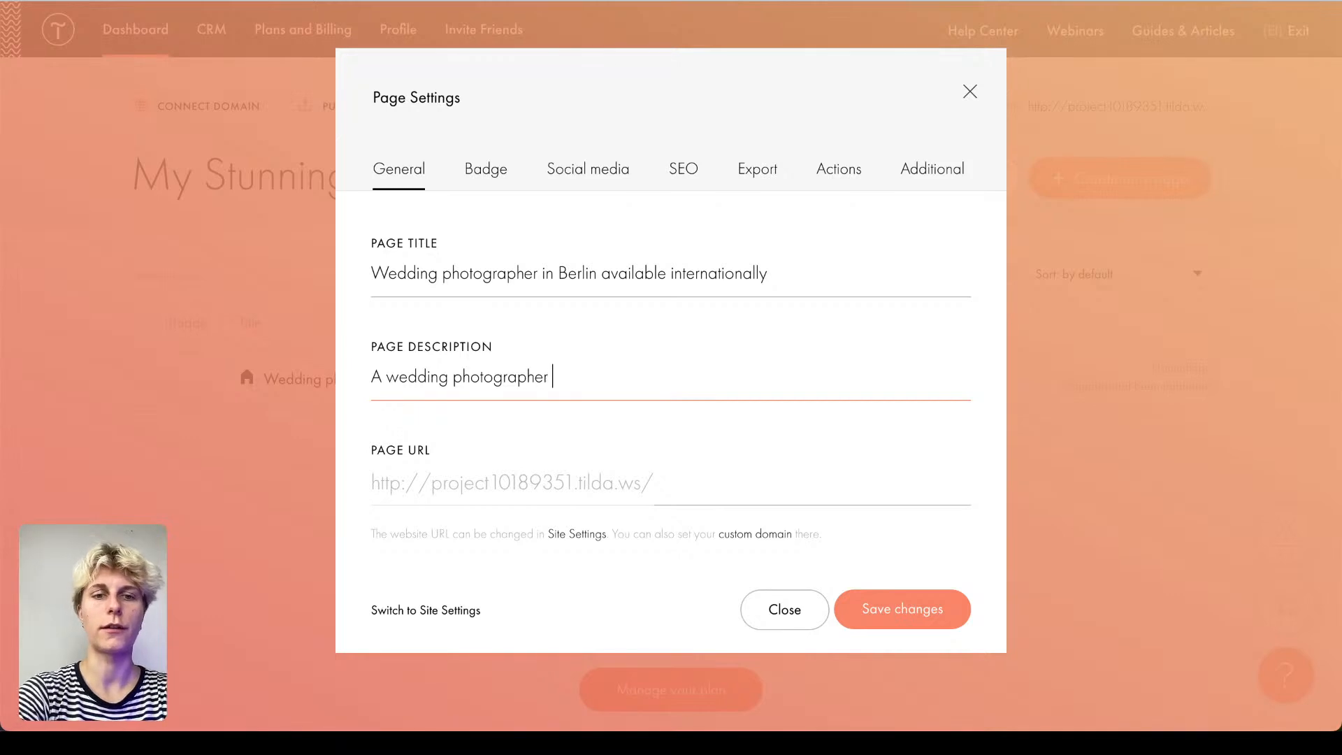
type("in Berlin ")
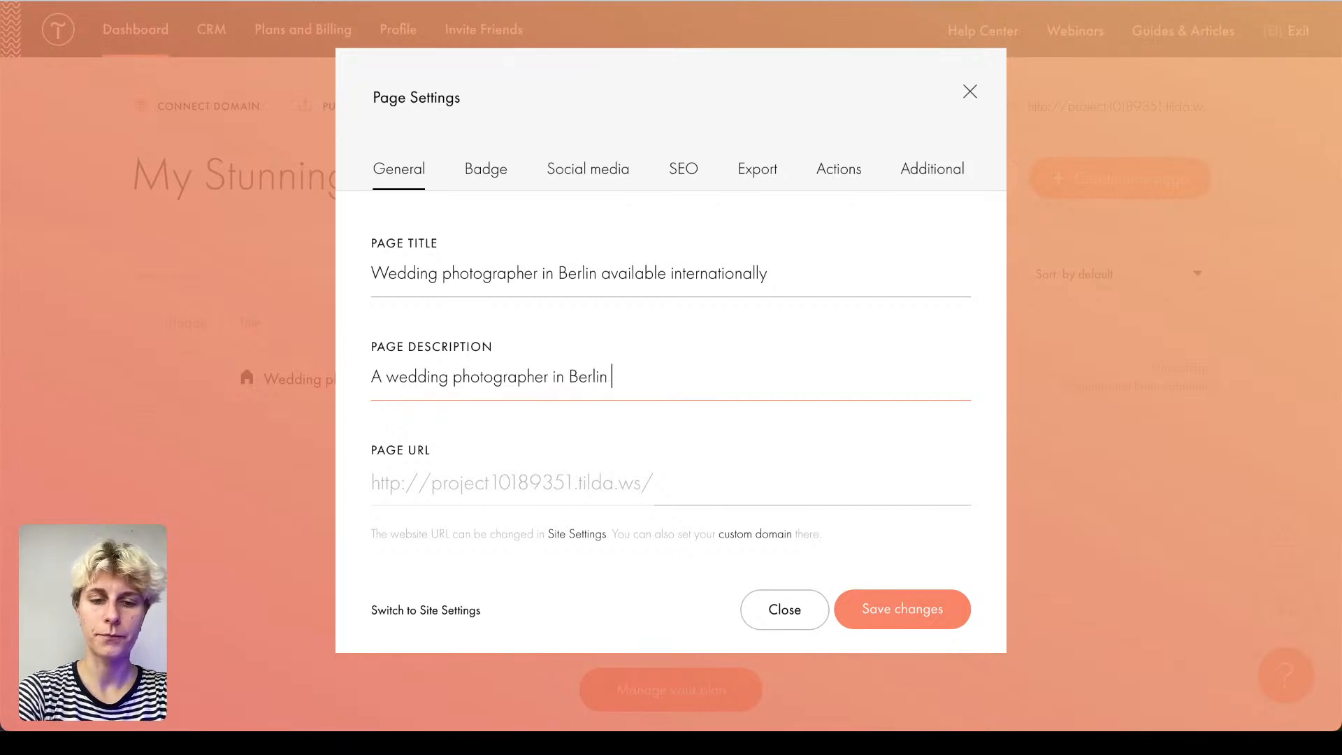
type("sepciali")
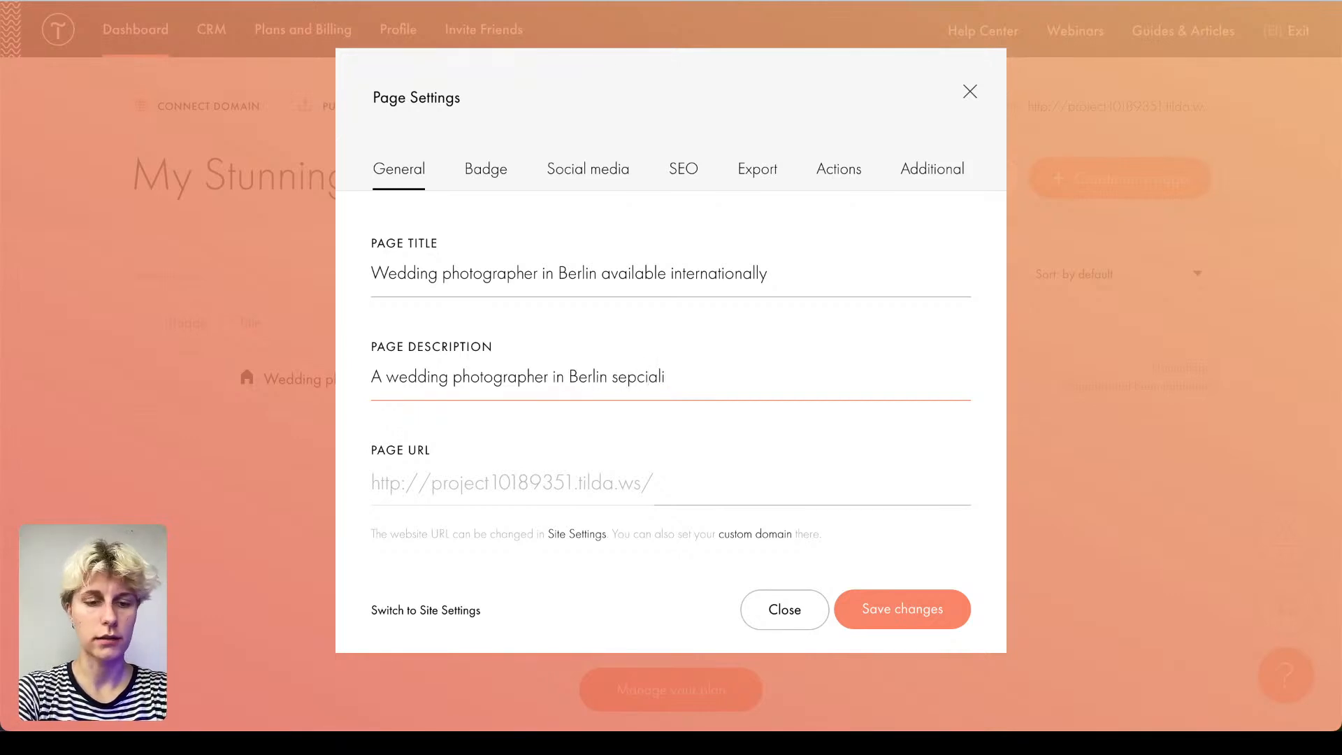
type("zed in art")
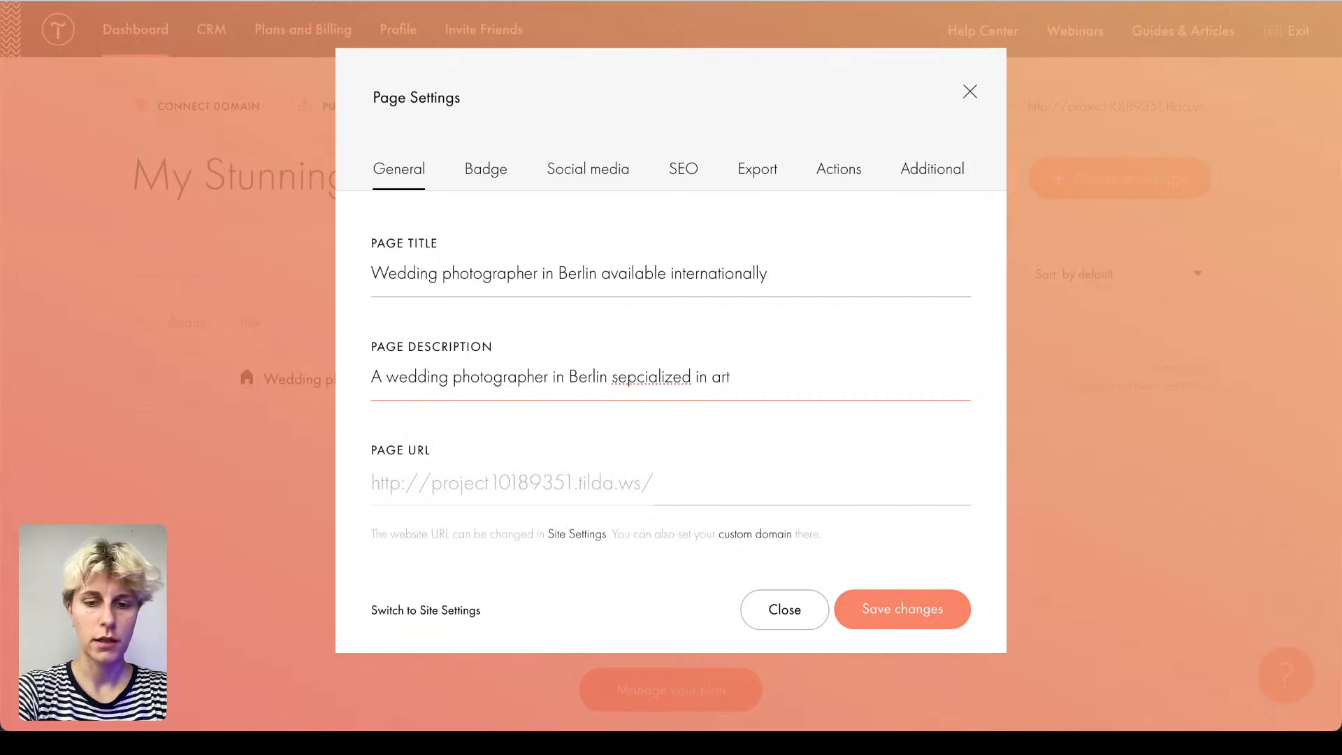
type(" photogrpahy wi")
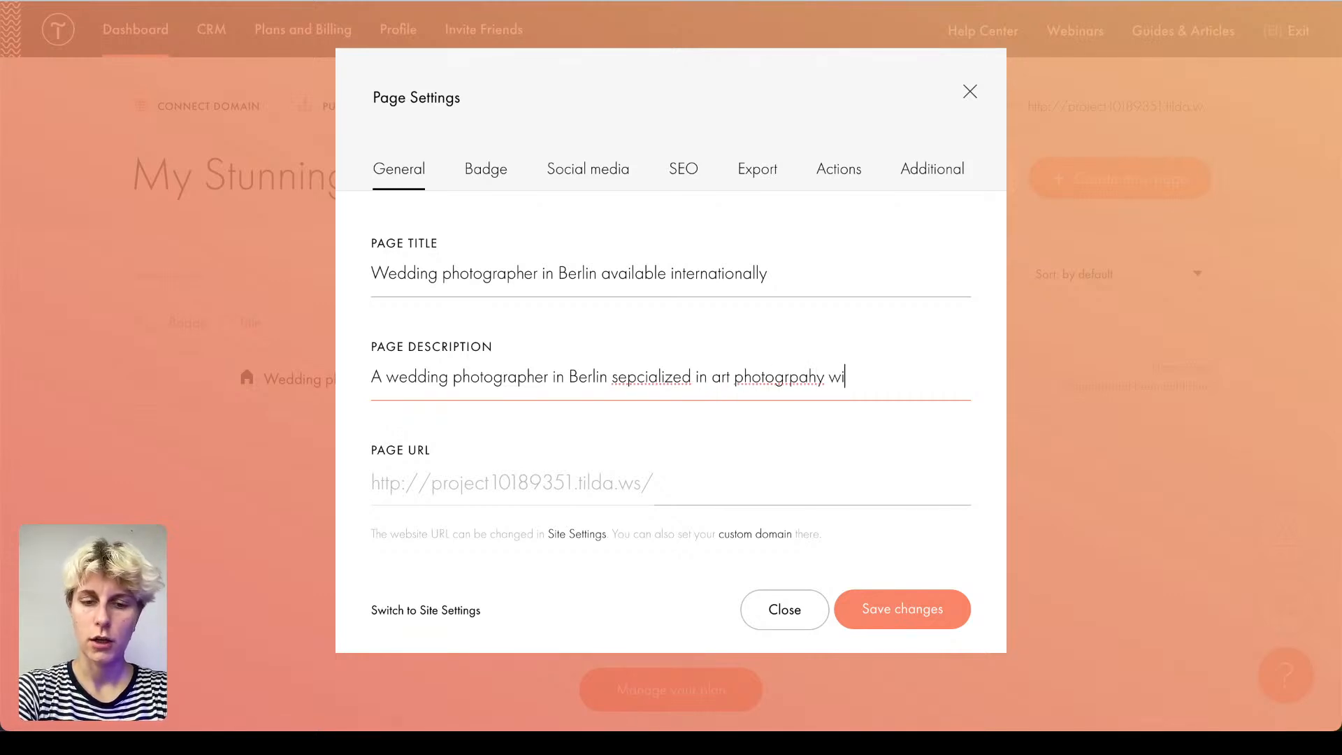
type("th more than 1")
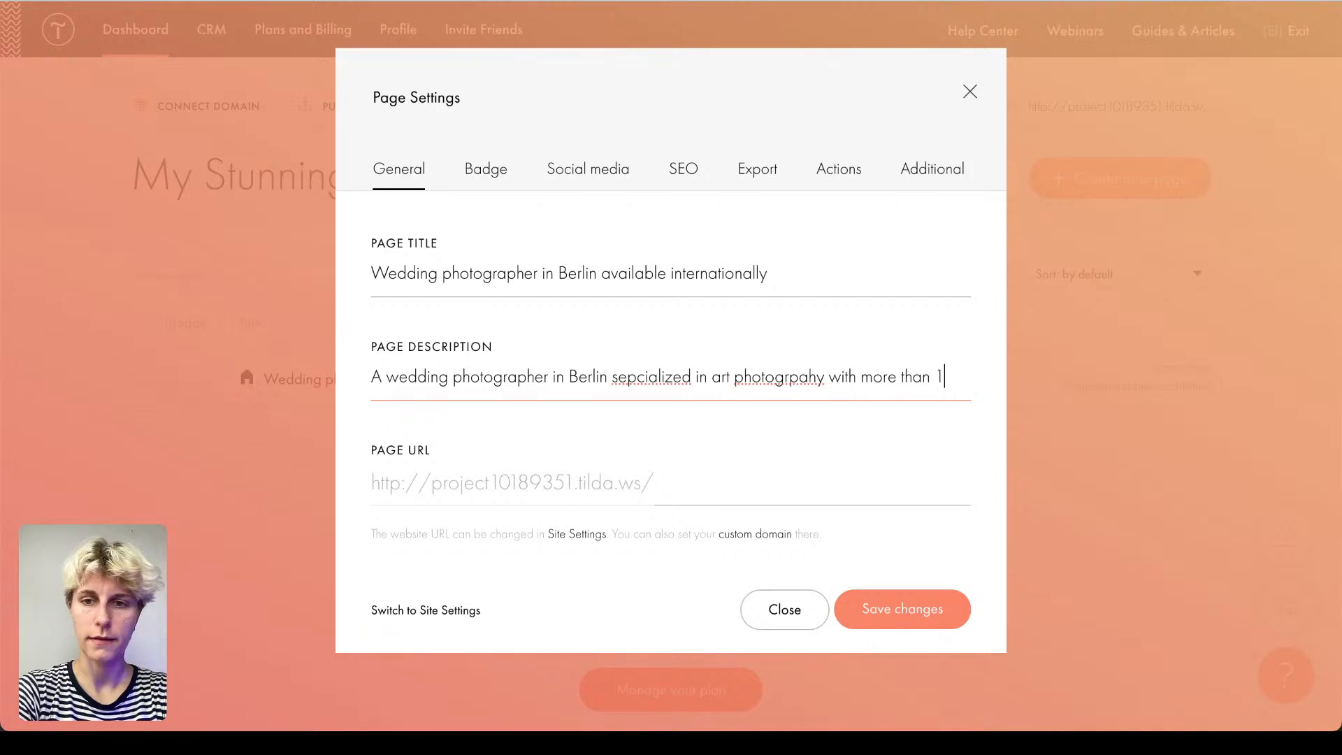
type("0 years of ex")
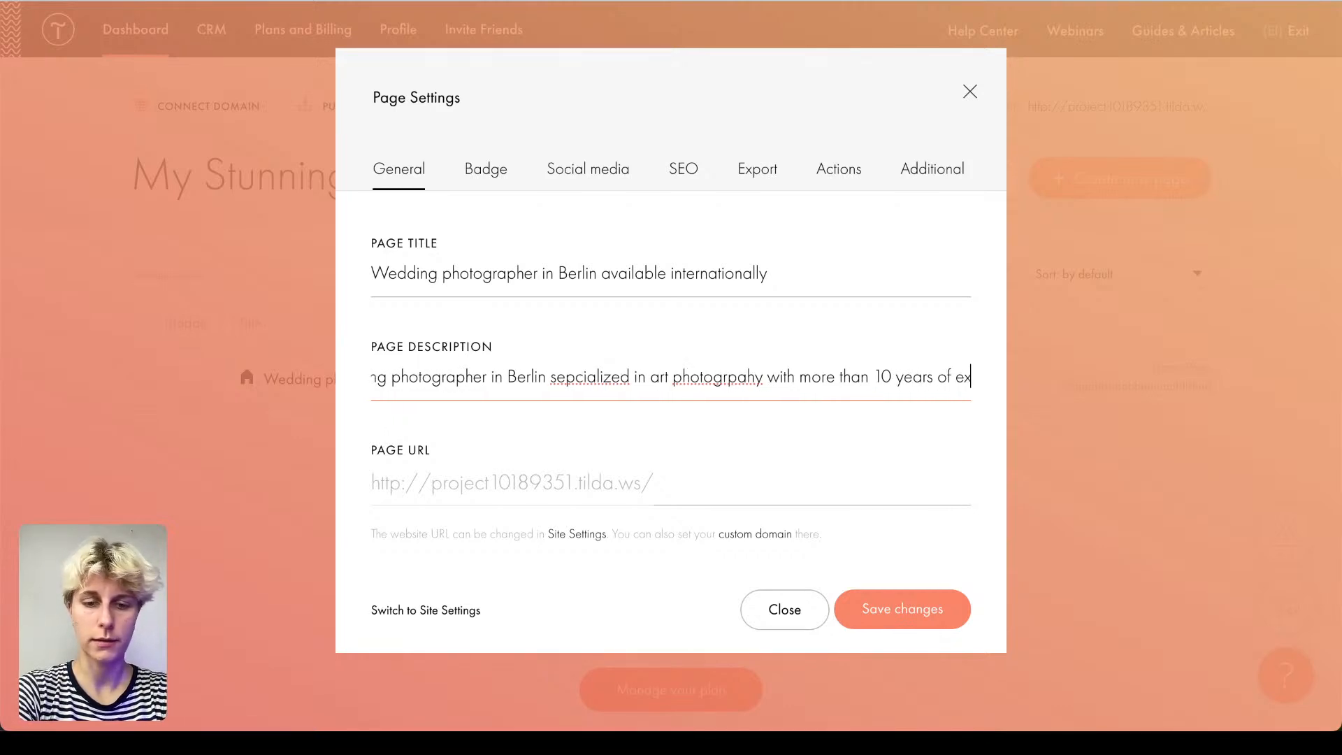
type("perience")
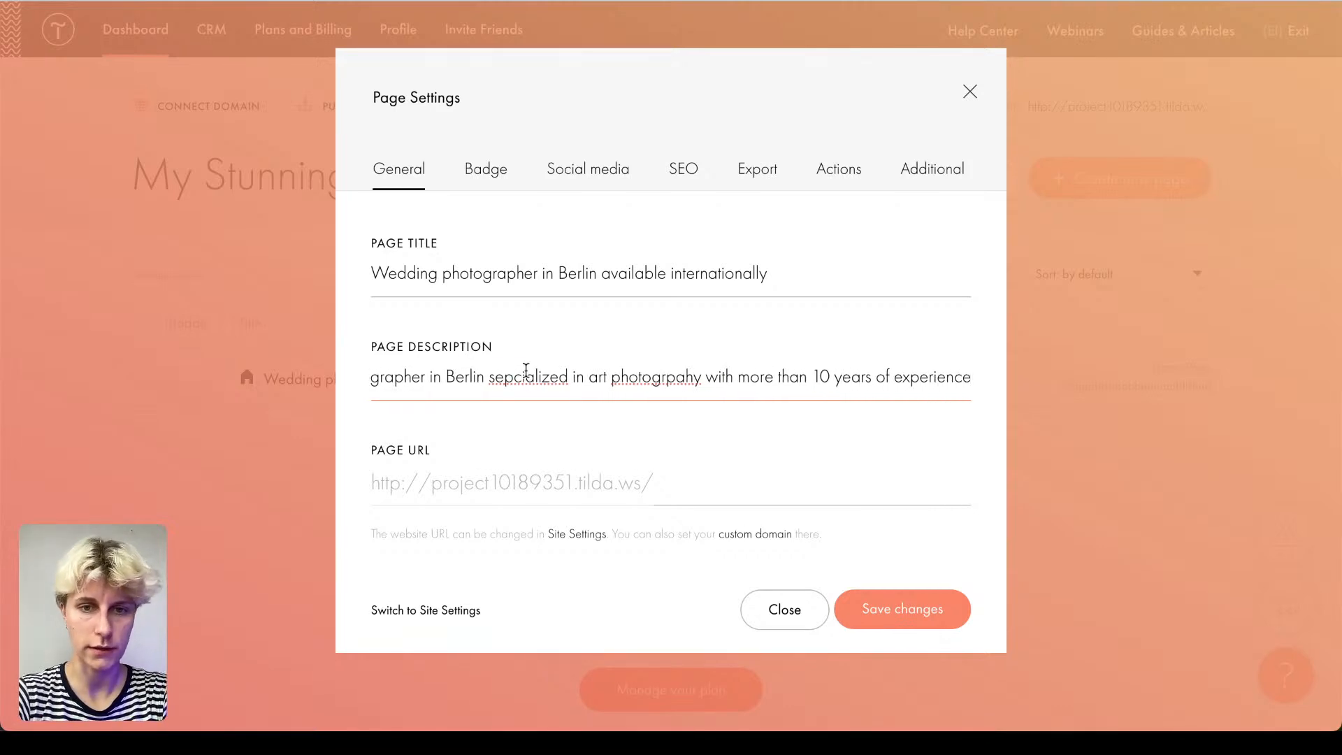
Step: Correct the spelling of "specialized" and "photography" in the page description and save the page settings
right_click(526, 371)
left_click(602, 290)
right_click(671, 378)
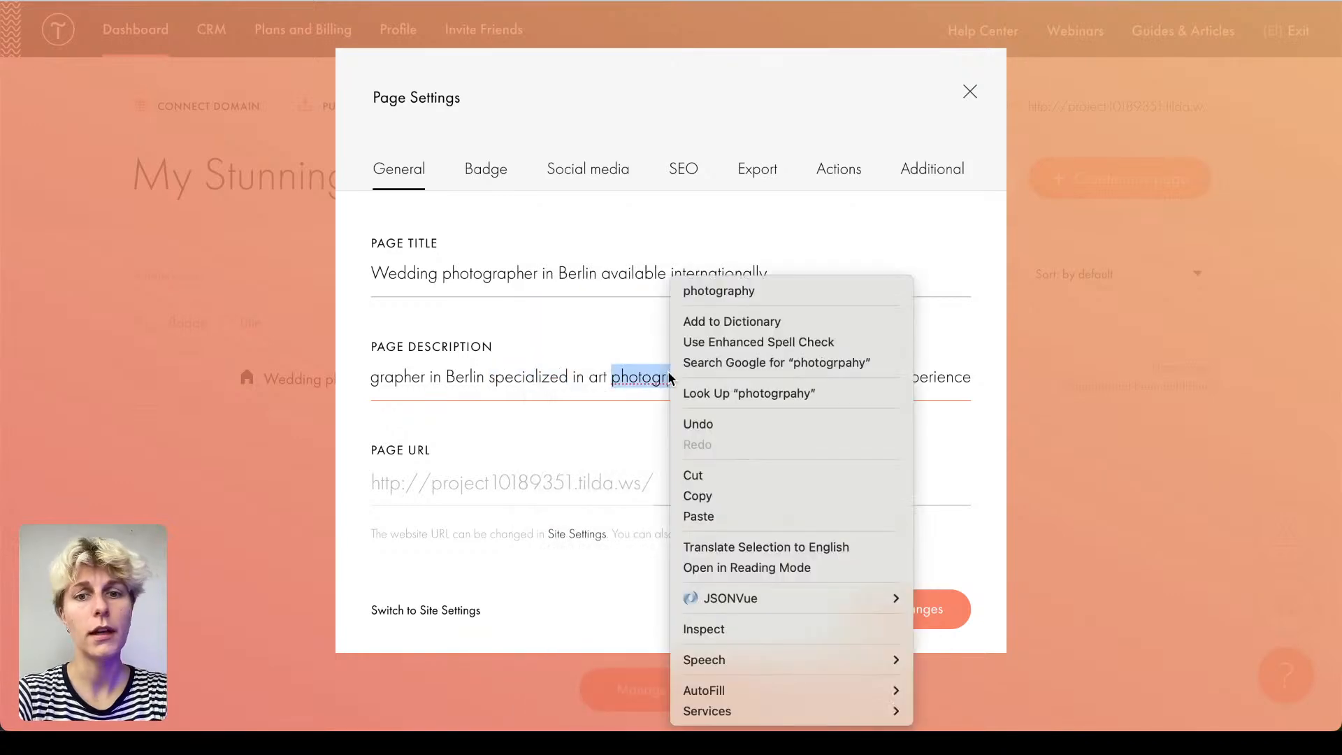
left_click(719, 296)
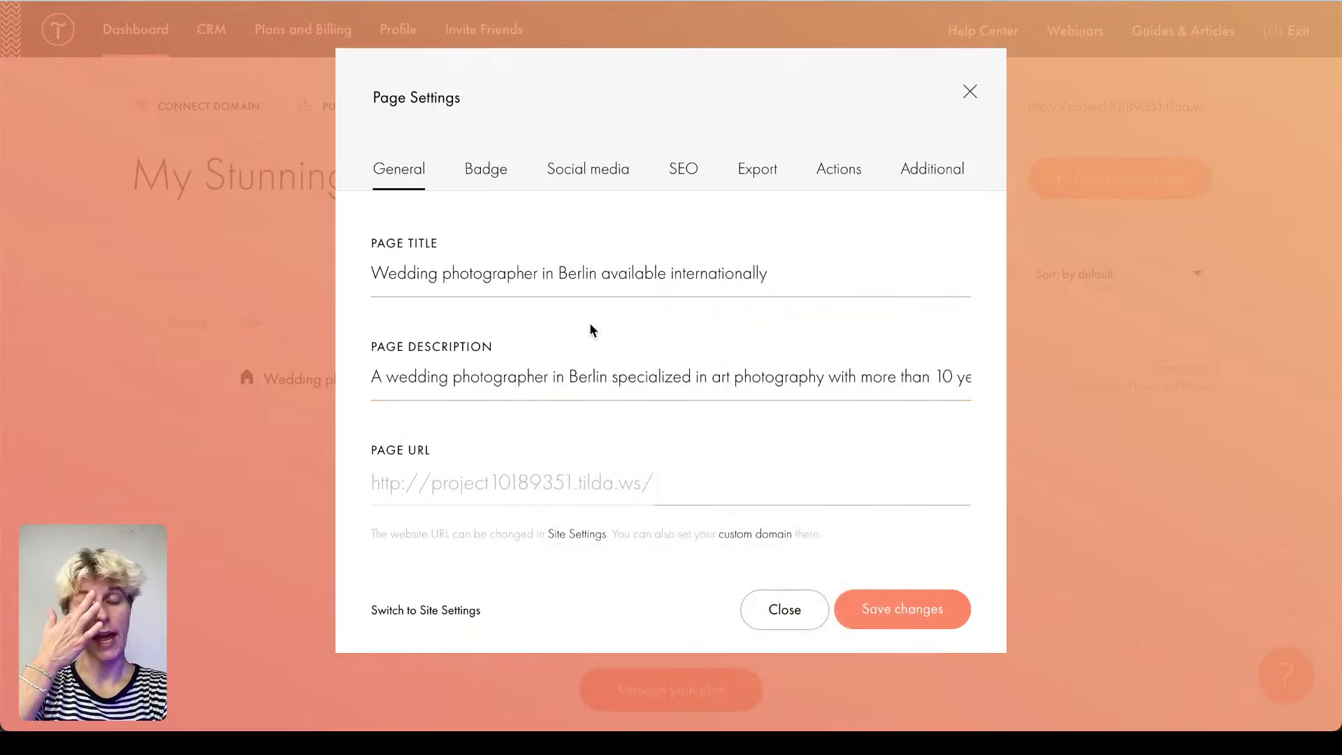
left_click(879, 600)
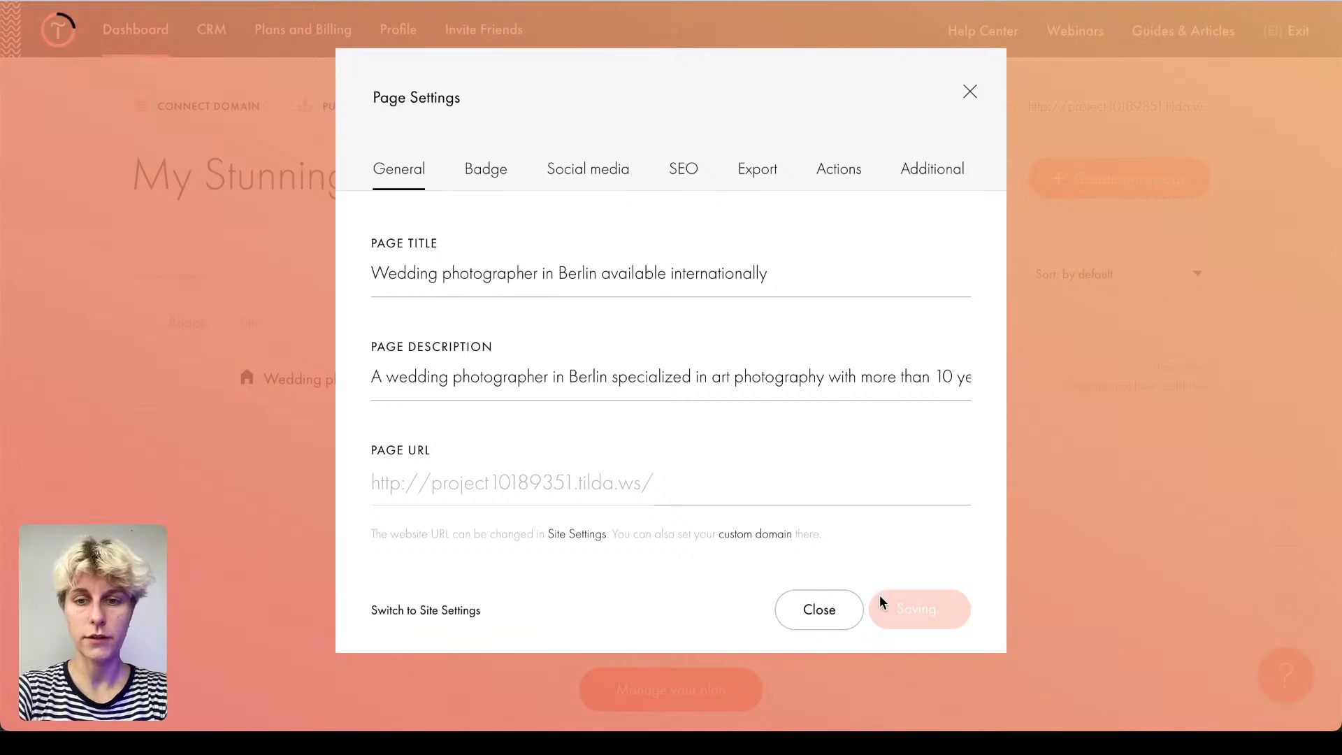
Step: Reopen the page's settings and check the title and description in the SEO search results preview
left_click(1010, 381)
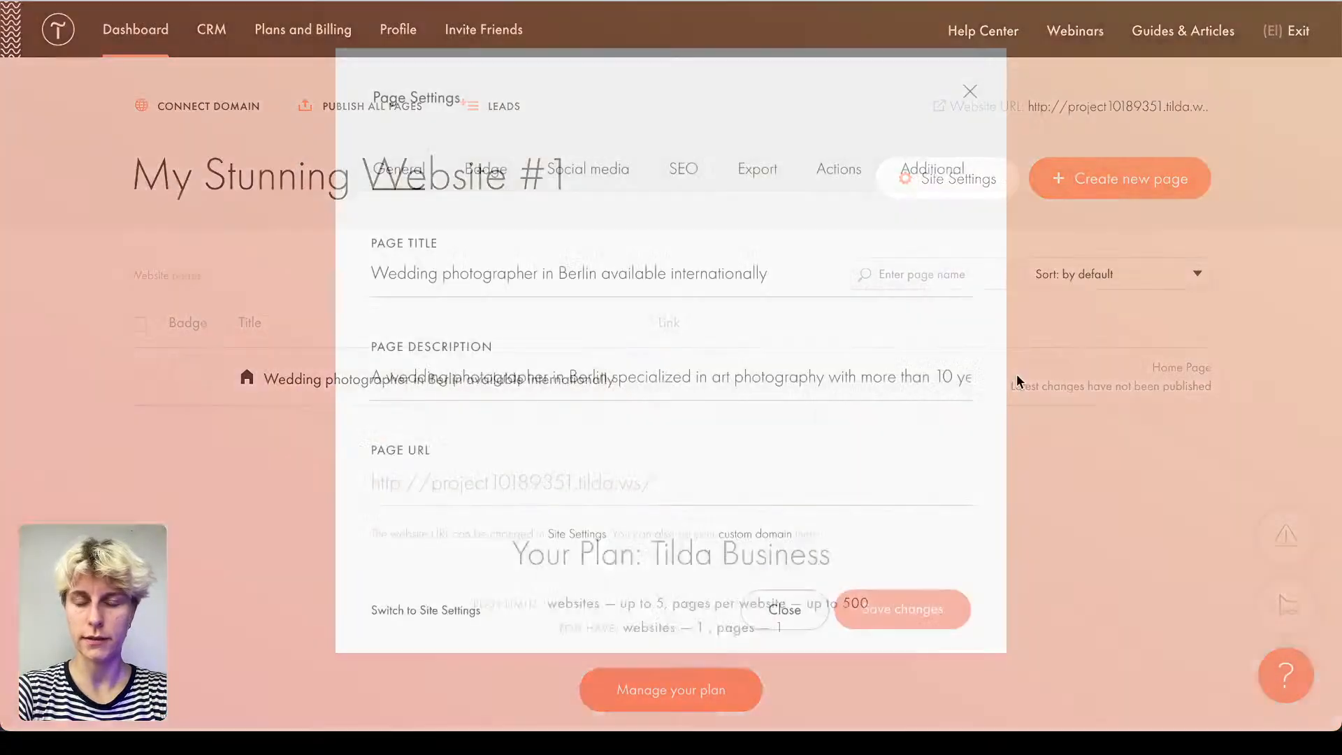
left_click(682, 169)
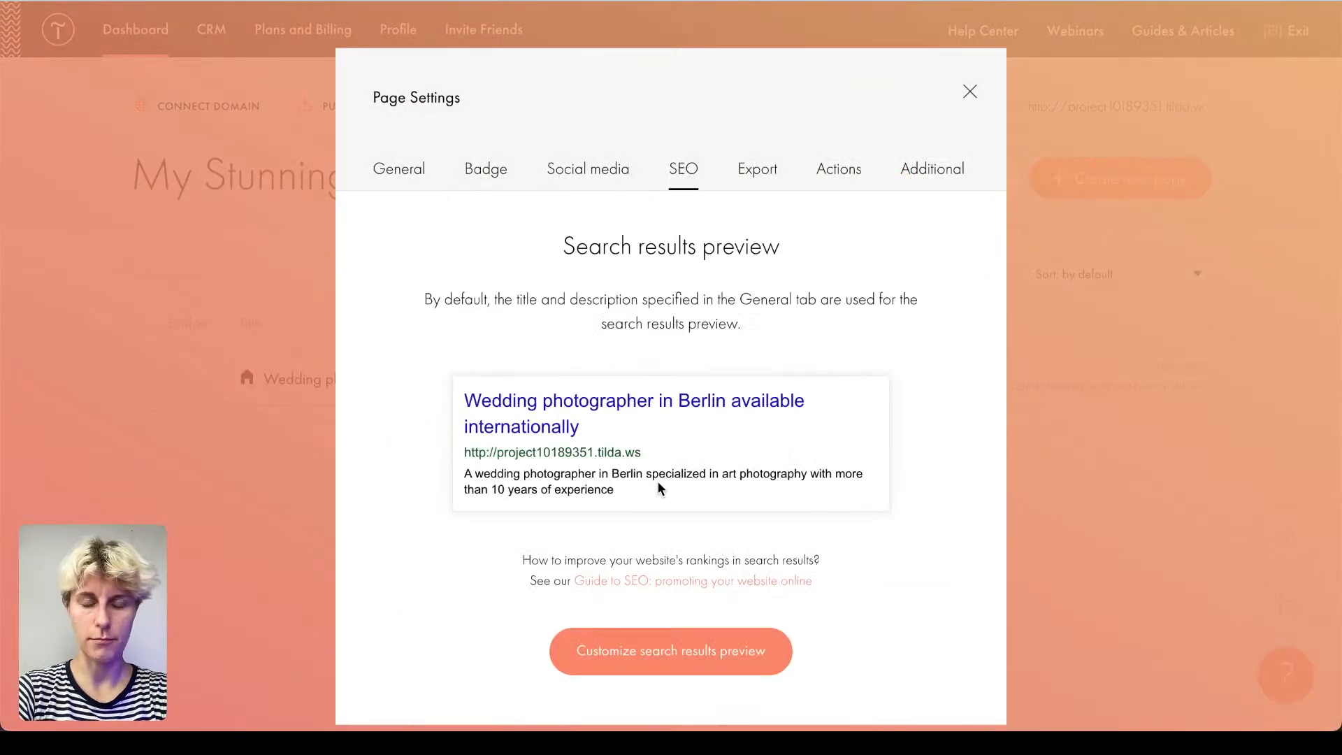
left_click_drag(659, 487, 460, 401)
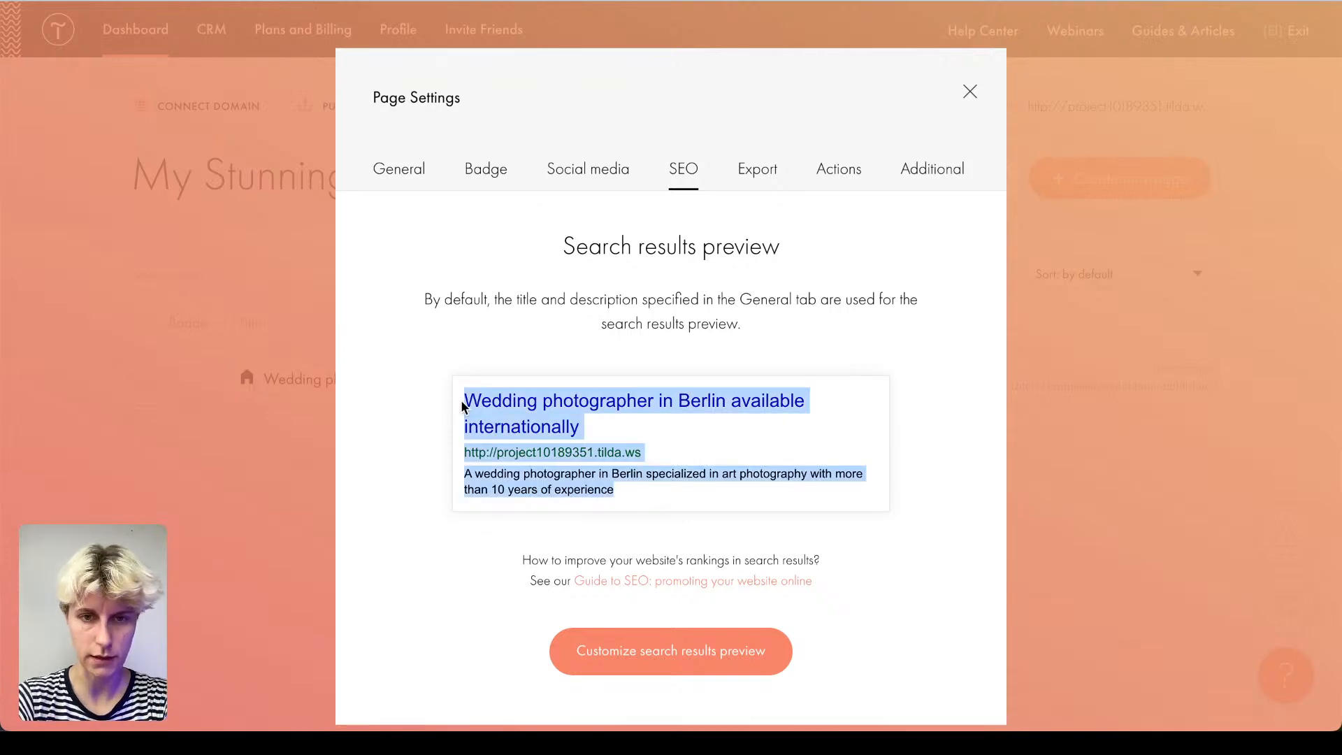
left_click(461, 404)
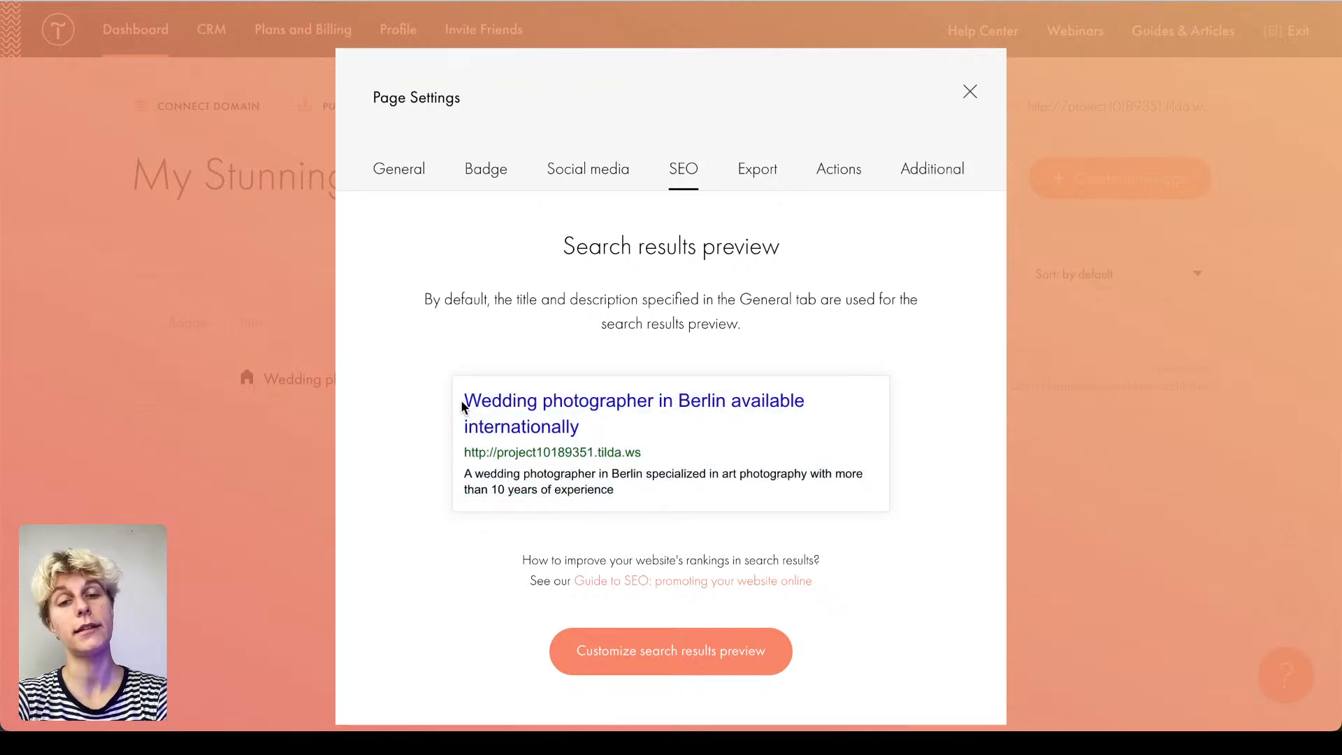
Step: Try "contacts" as the page URL ending in the general settings, and clear it again
left_click(399, 169)
left_click(482, 472)
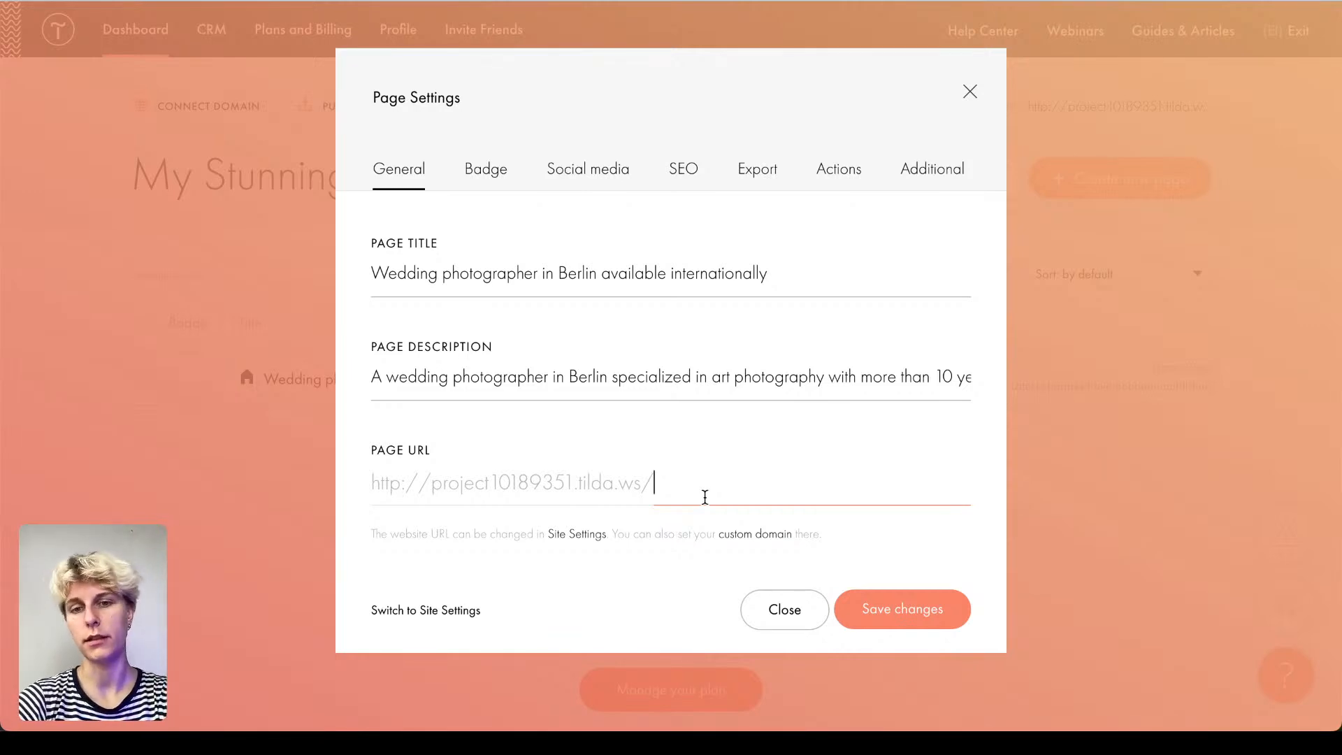
type("con")
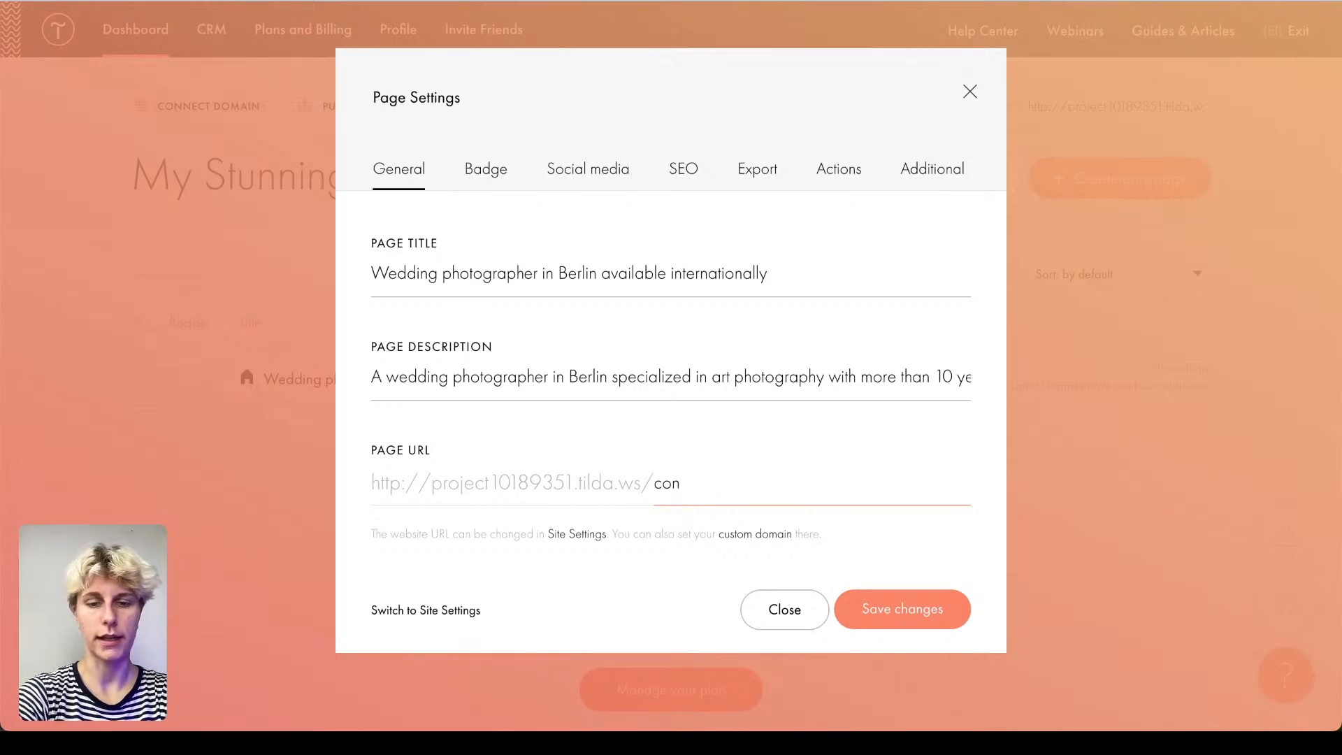
type("tacts")
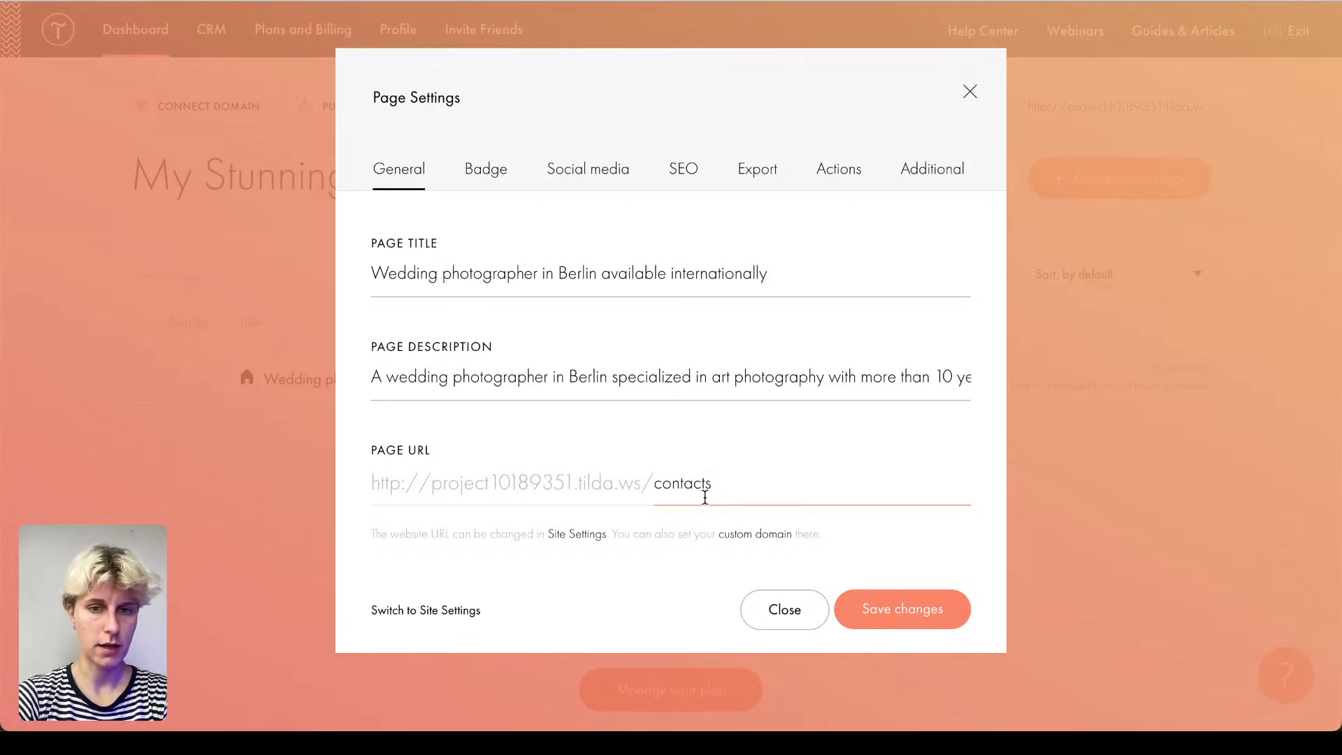
double_click(705, 497)
key("BackSpace")
left_click(547, 432)
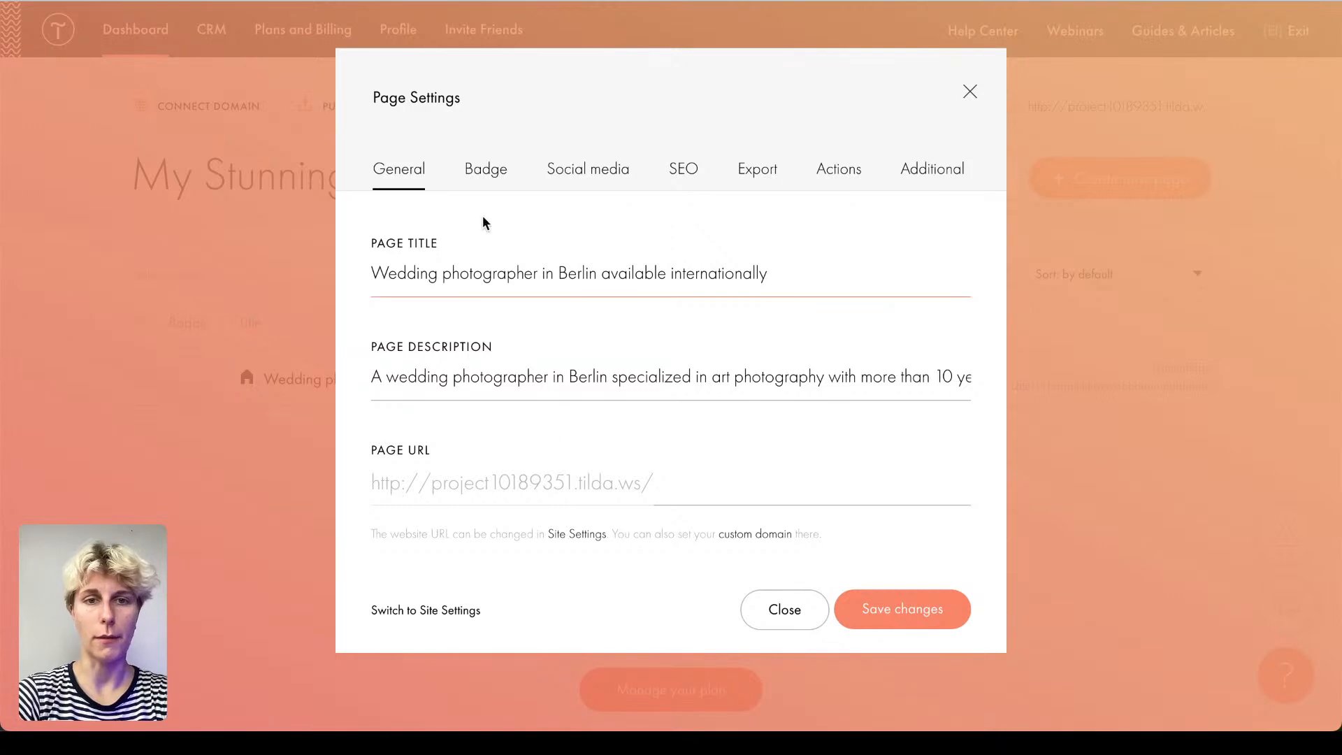
Step: Examine the page's thumbnail image settings and the image, title and description in its social share preview
left_click(497, 168)
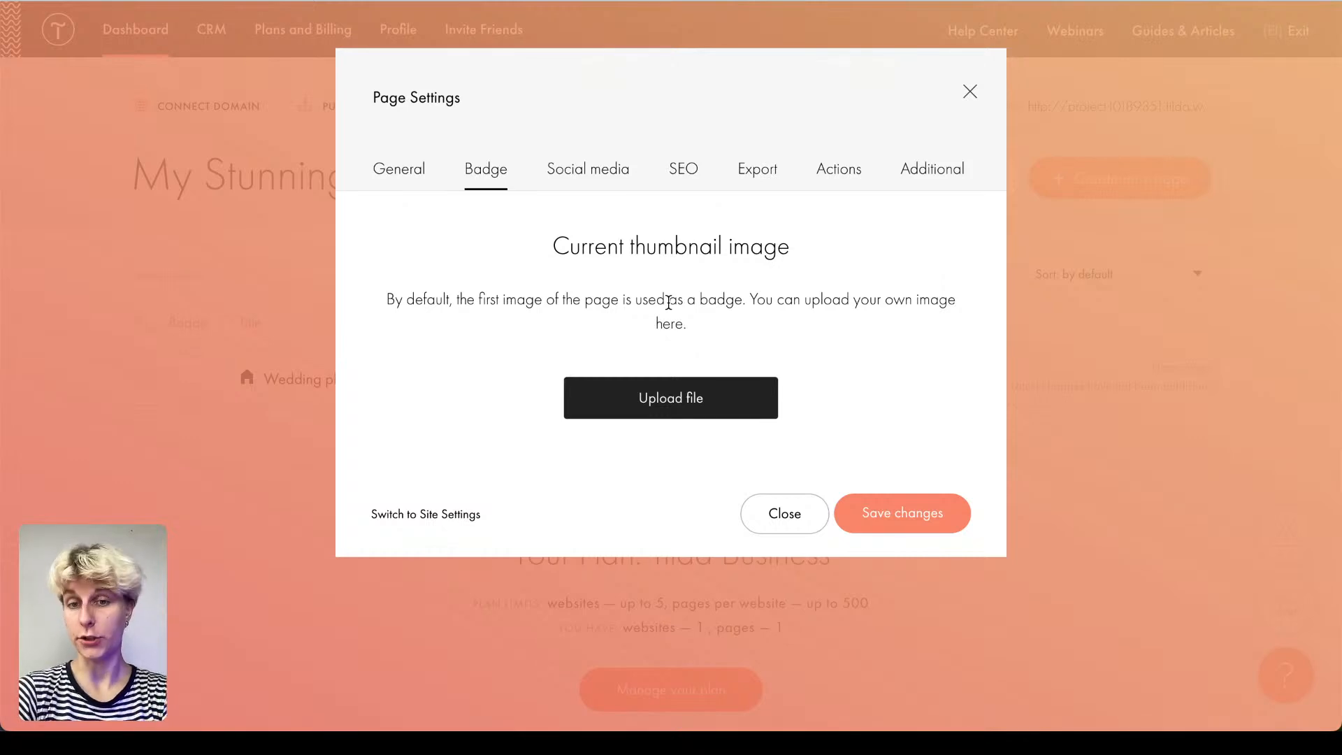
left_click(618, 181)
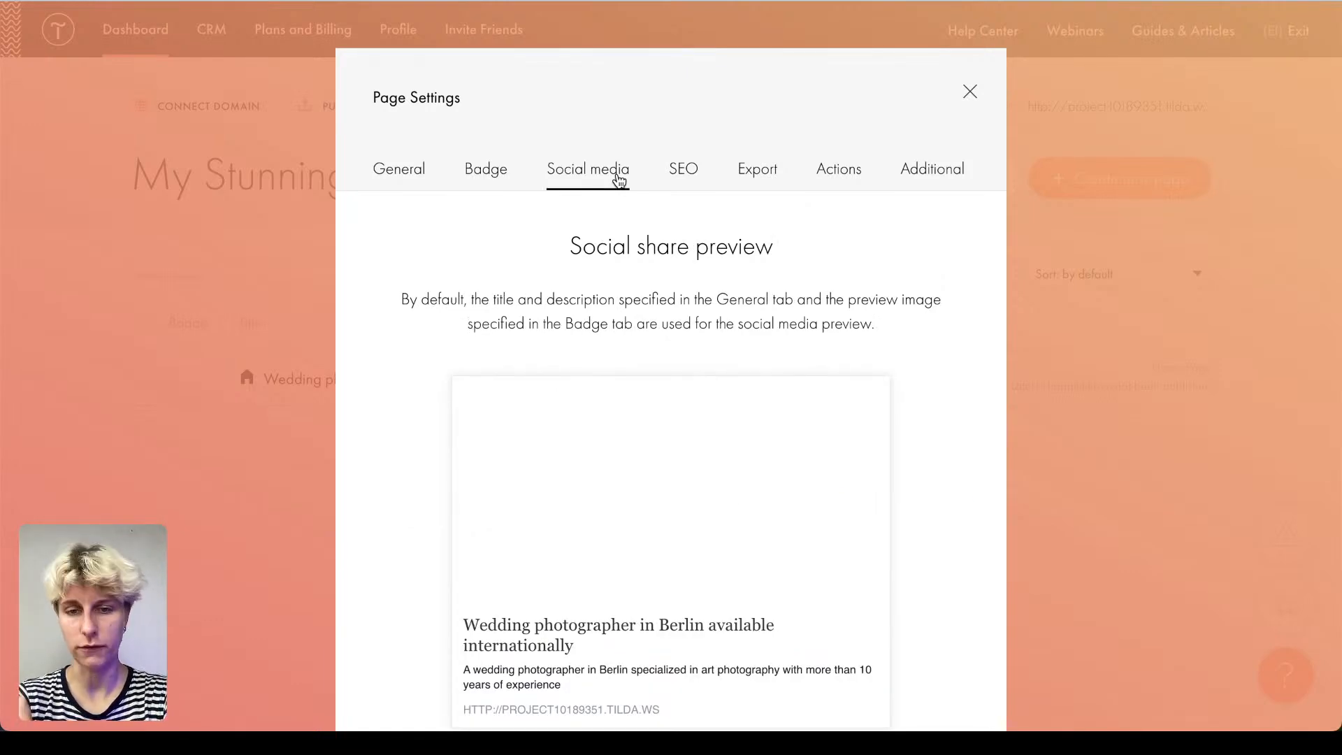
scroll(597, 572, "down", 3)
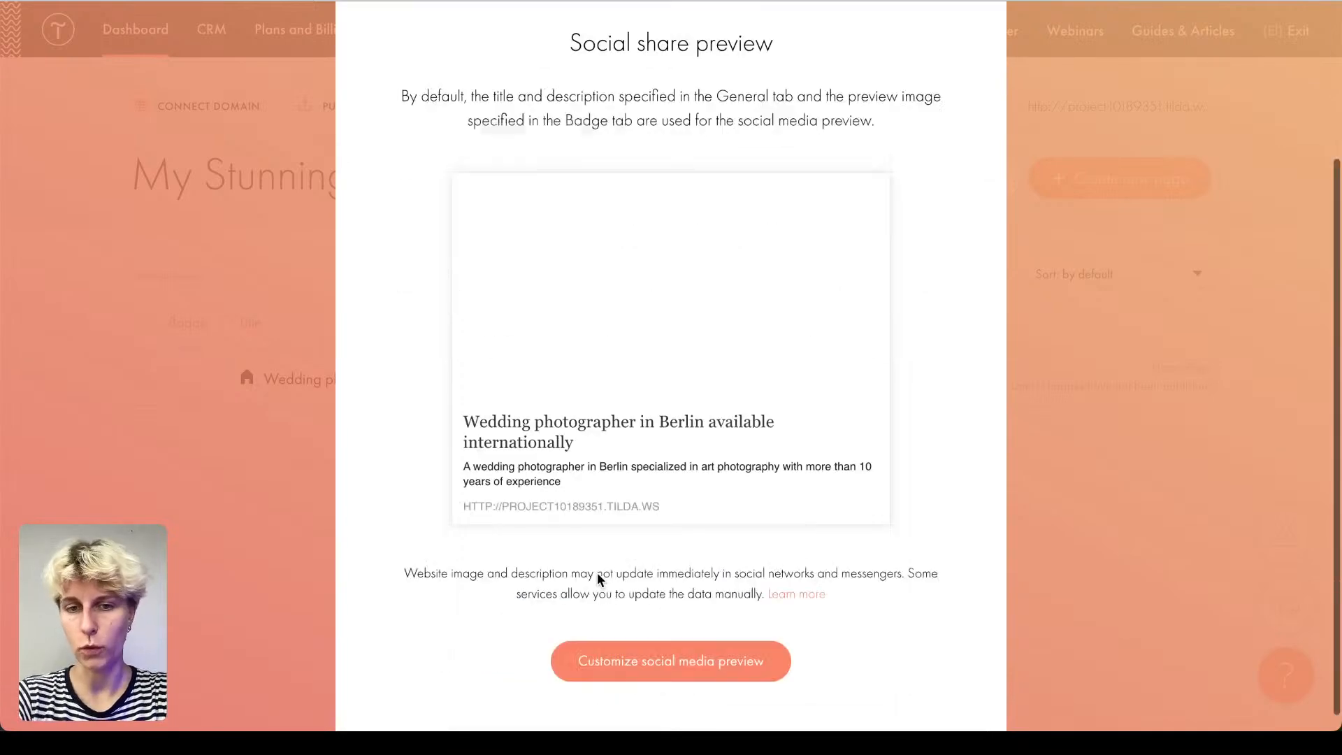
scroll(597, 572, "down", 1)
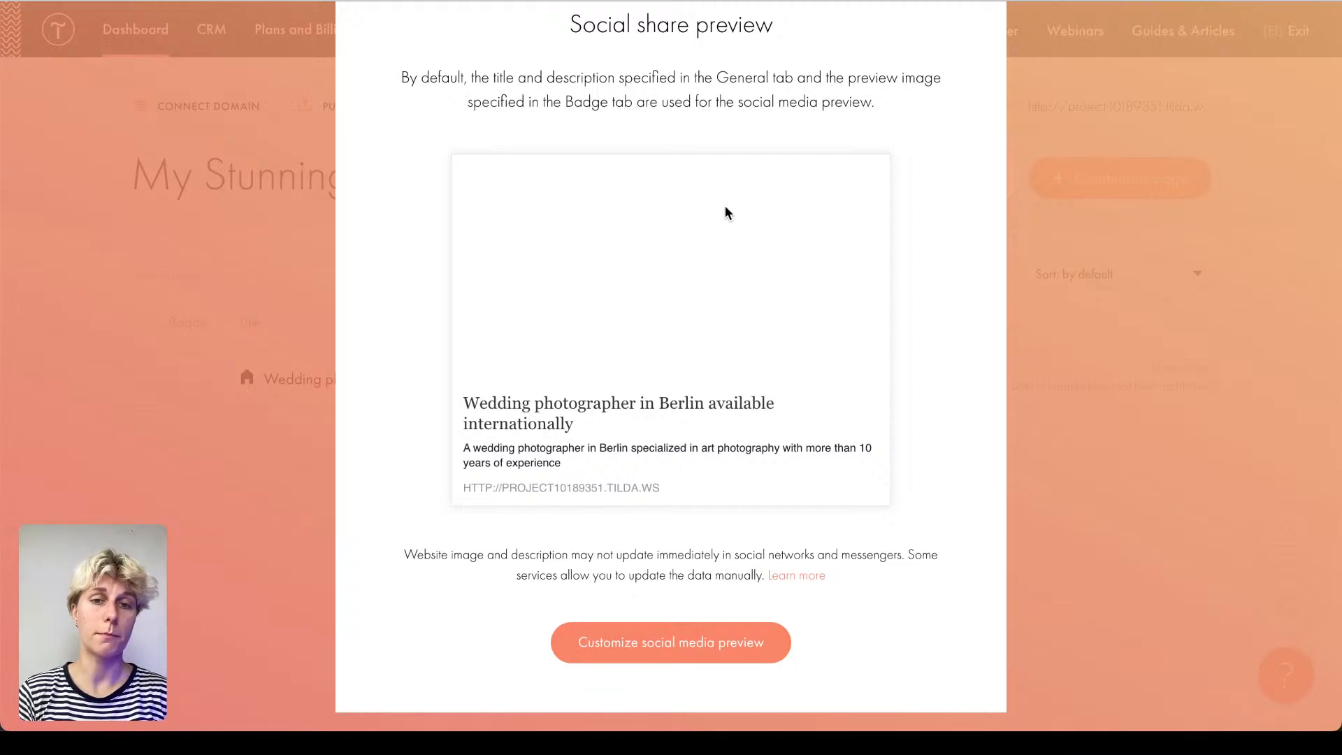
right_click(725, 206)
left_click(674, 222)
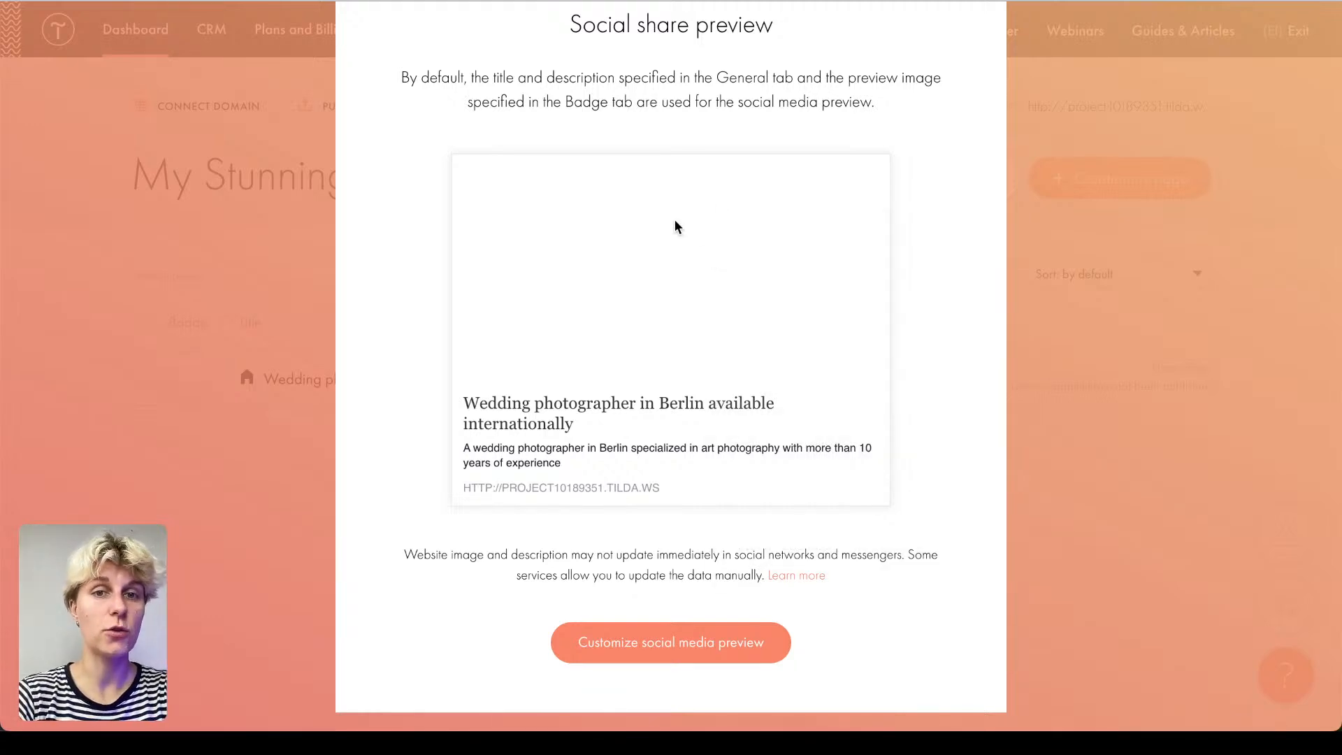
scroll(685, 213, "up", 3)
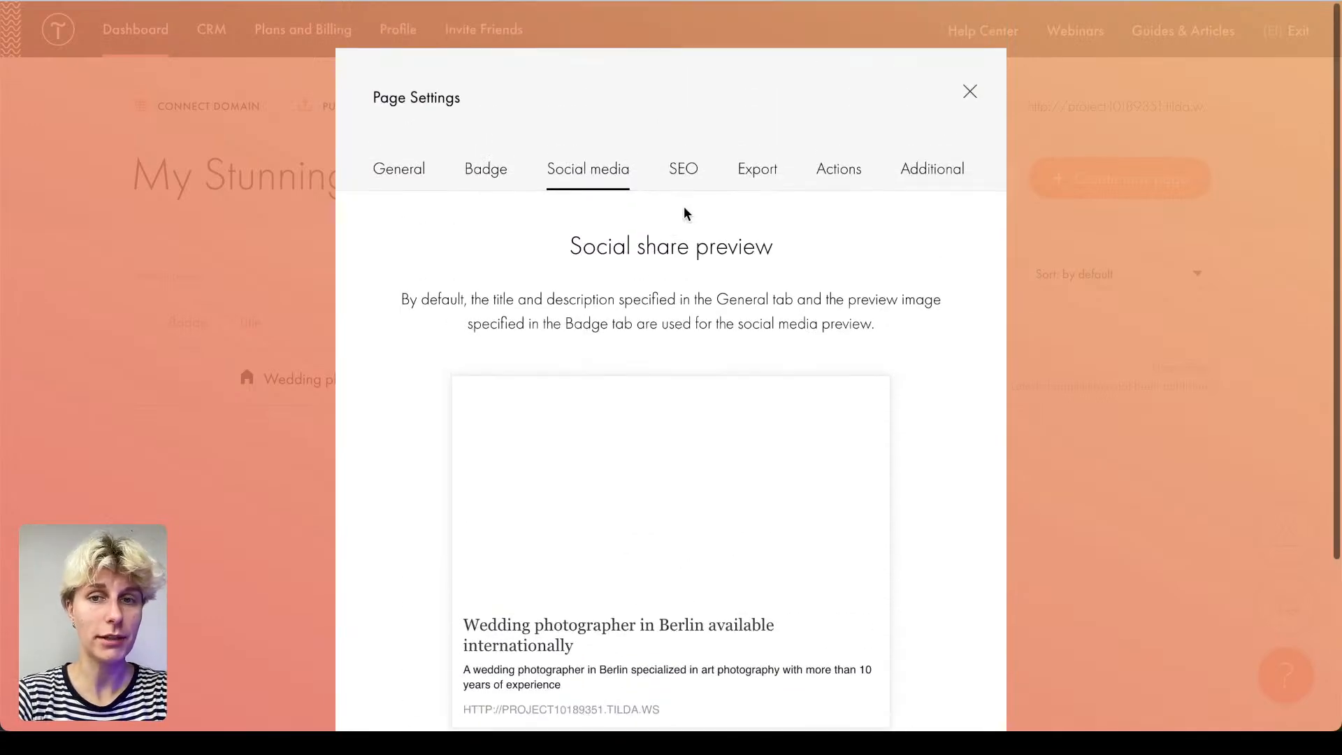
left_click(971, 93)
left_click(759, 113)
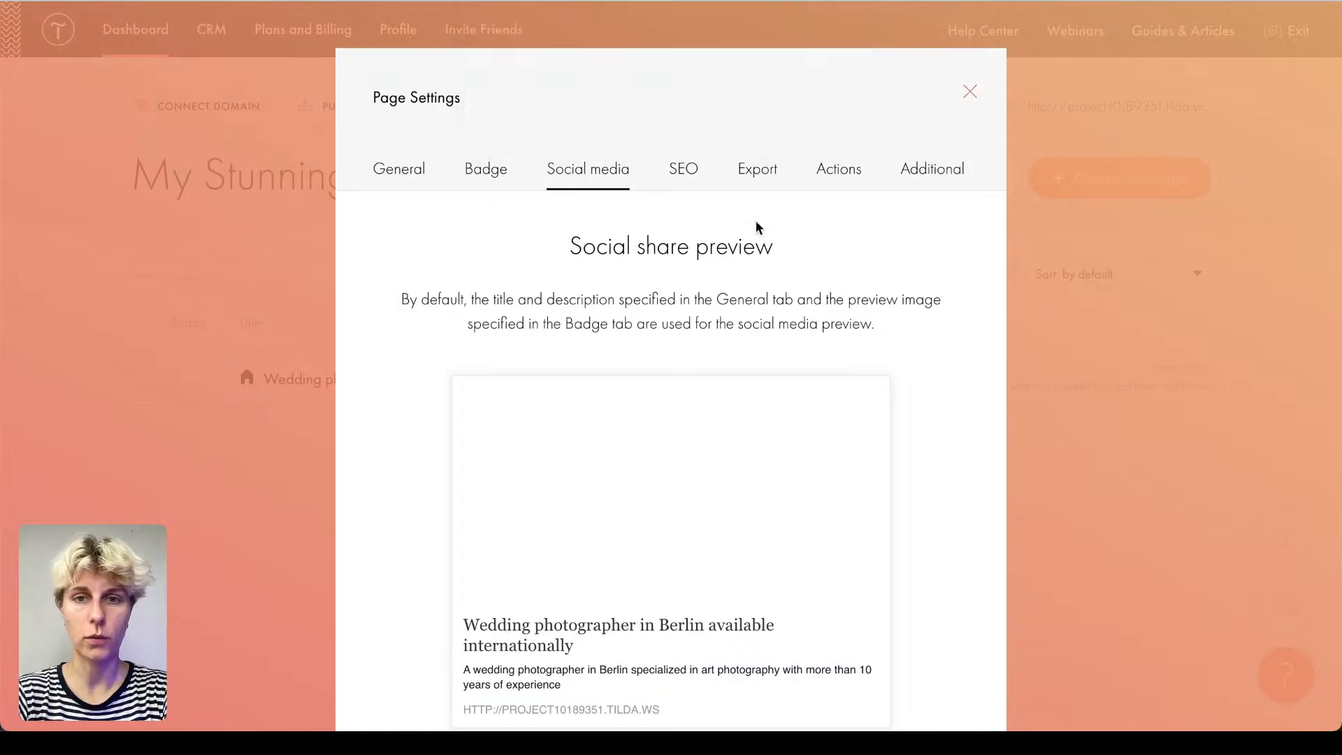
scroll(756, 227, "down", 3)
scroll(428, 59, "up", 3)
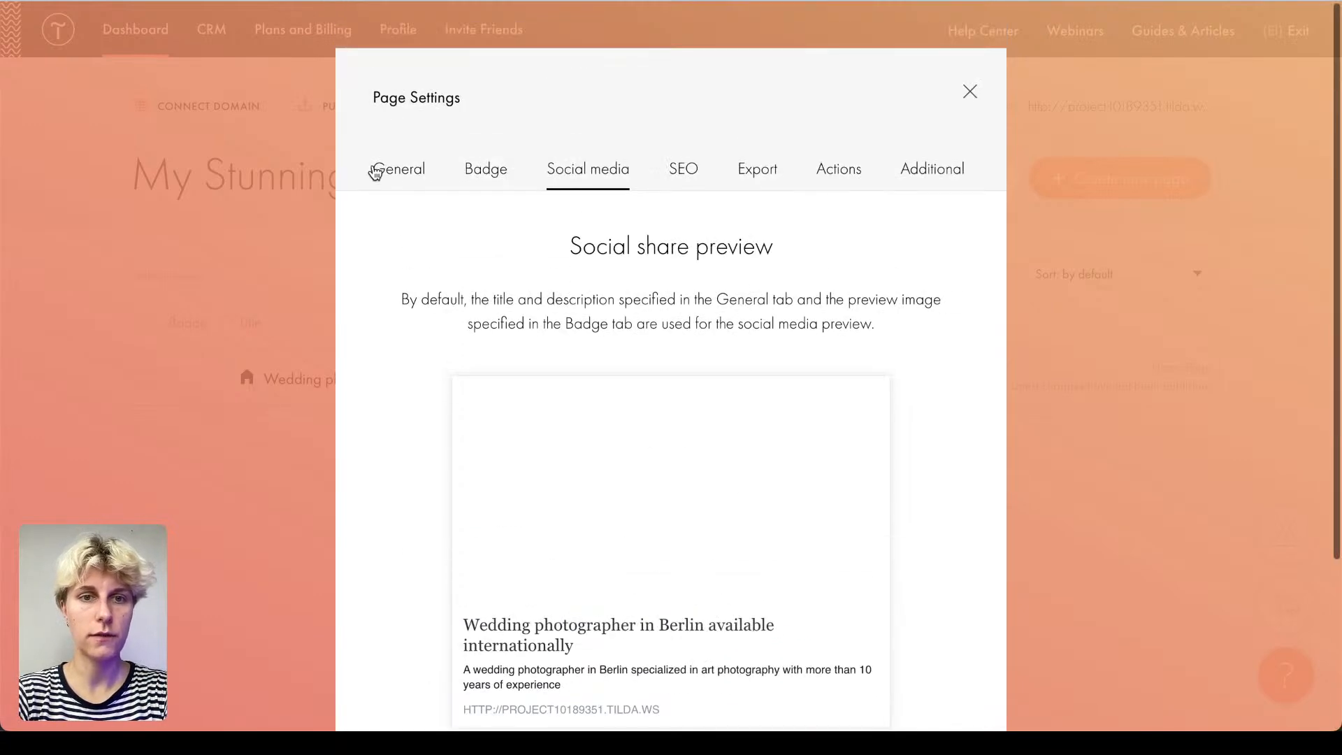
Step: Save the page's general settings, publish the wedding photographer page and dismiss the publication dialog
left_click(377, 171)
left_click(917, 610)
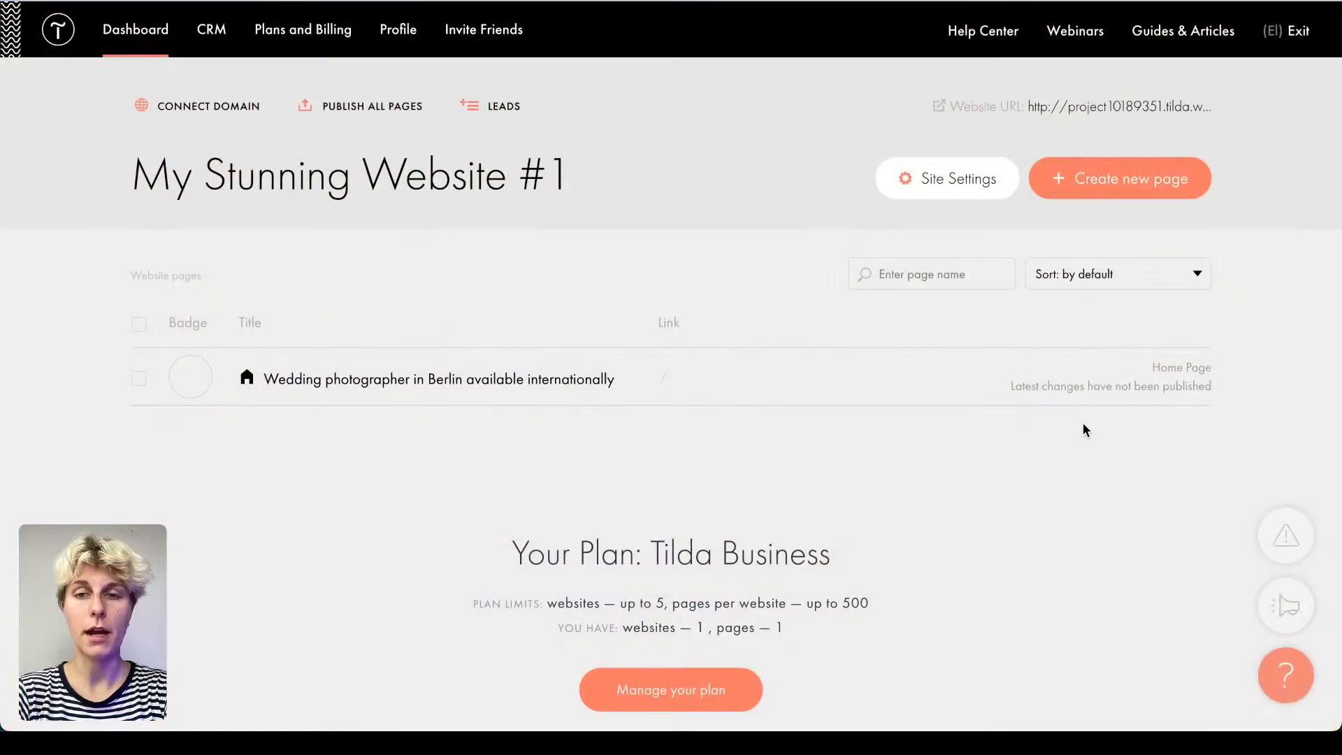
mouse_move(1137, 387)
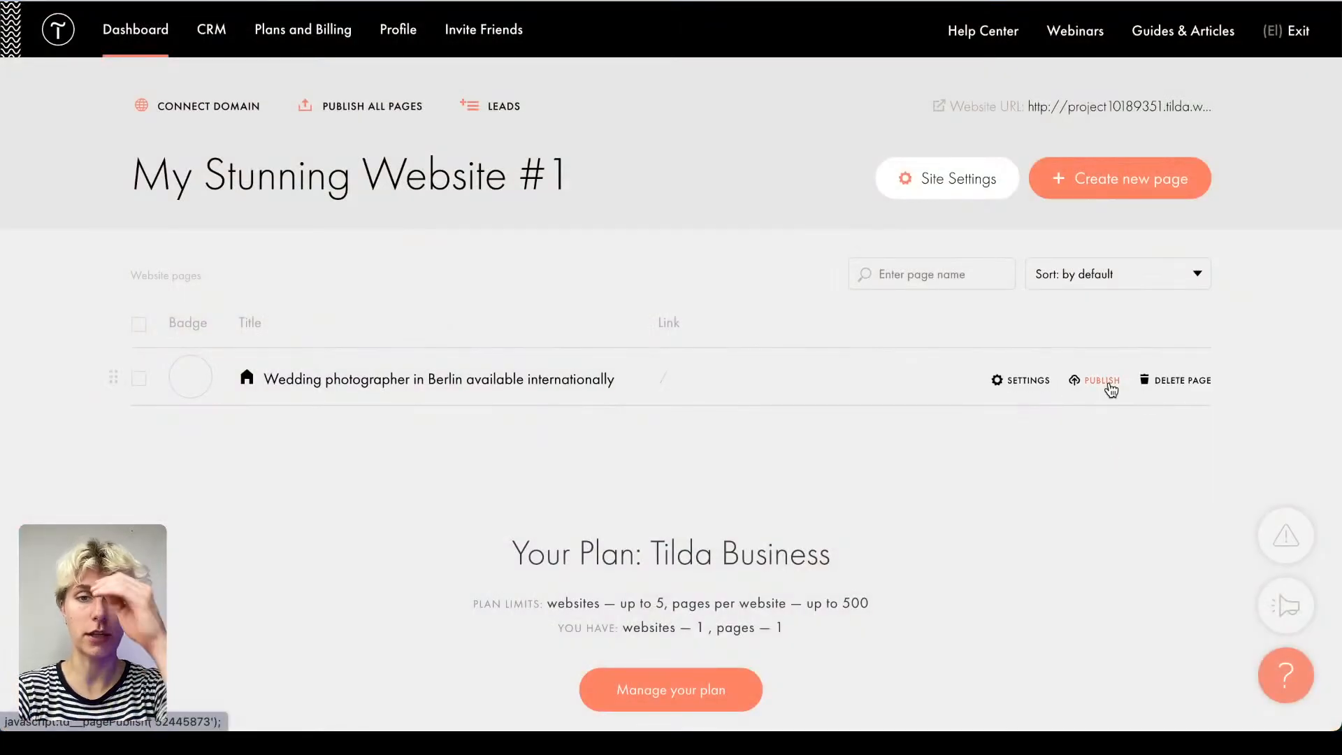
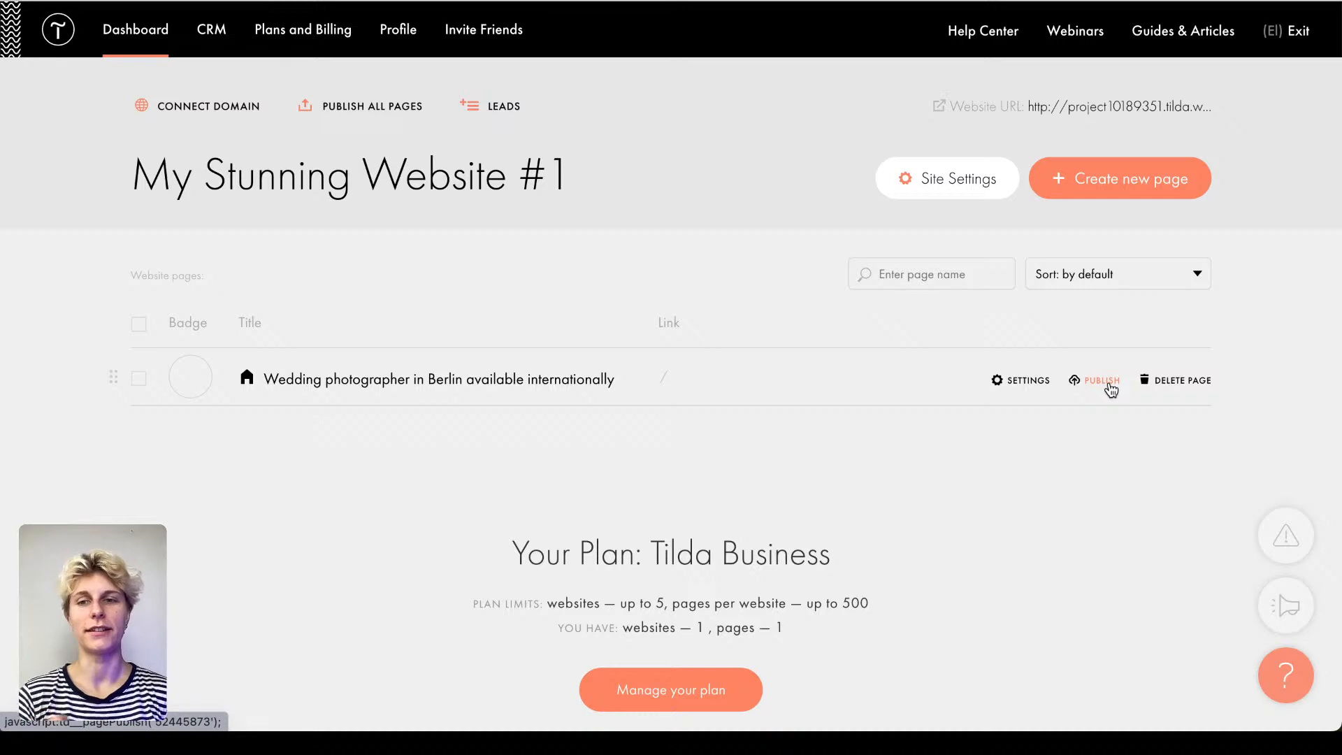
left_click(1109, 381)
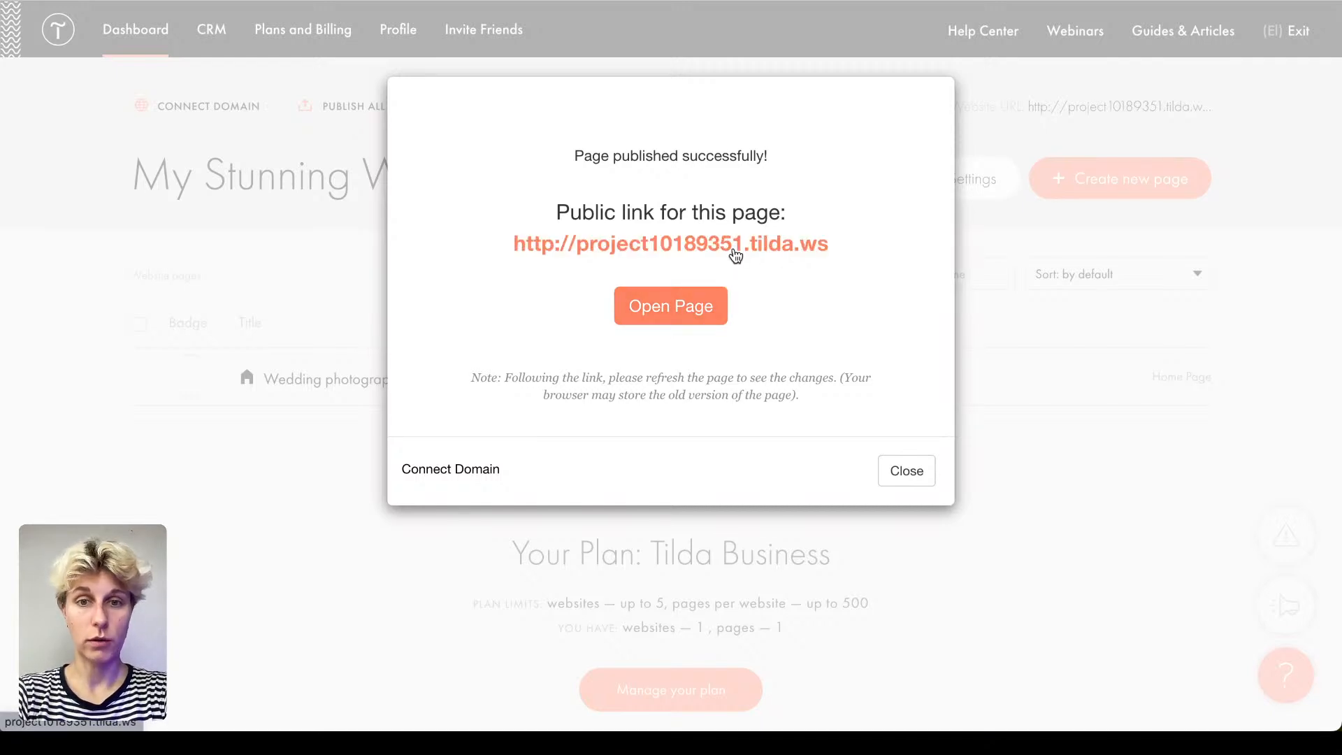
left_click(899, 482)
Step: Check the page's thumbnail image and general settings, publish the page again and dismiss the publication dialog
left_click(1023, 383)
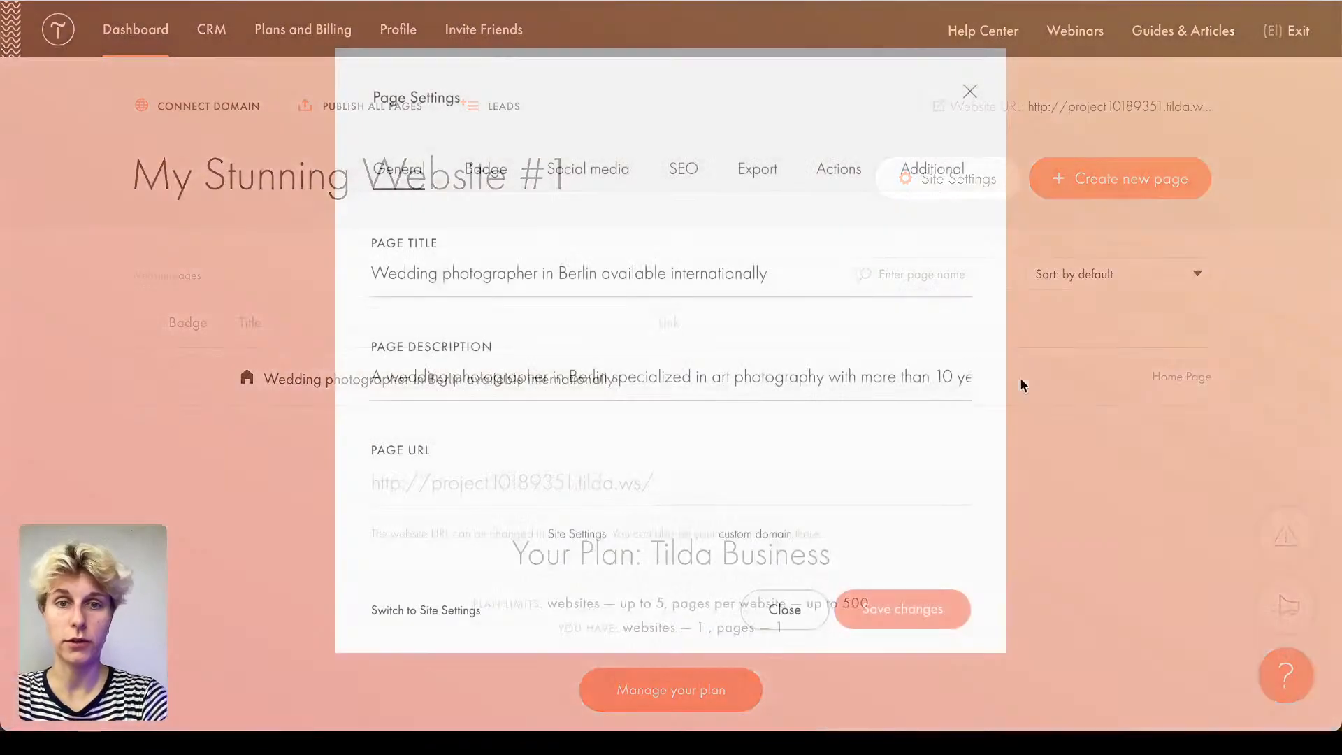
left_click(490, 169)
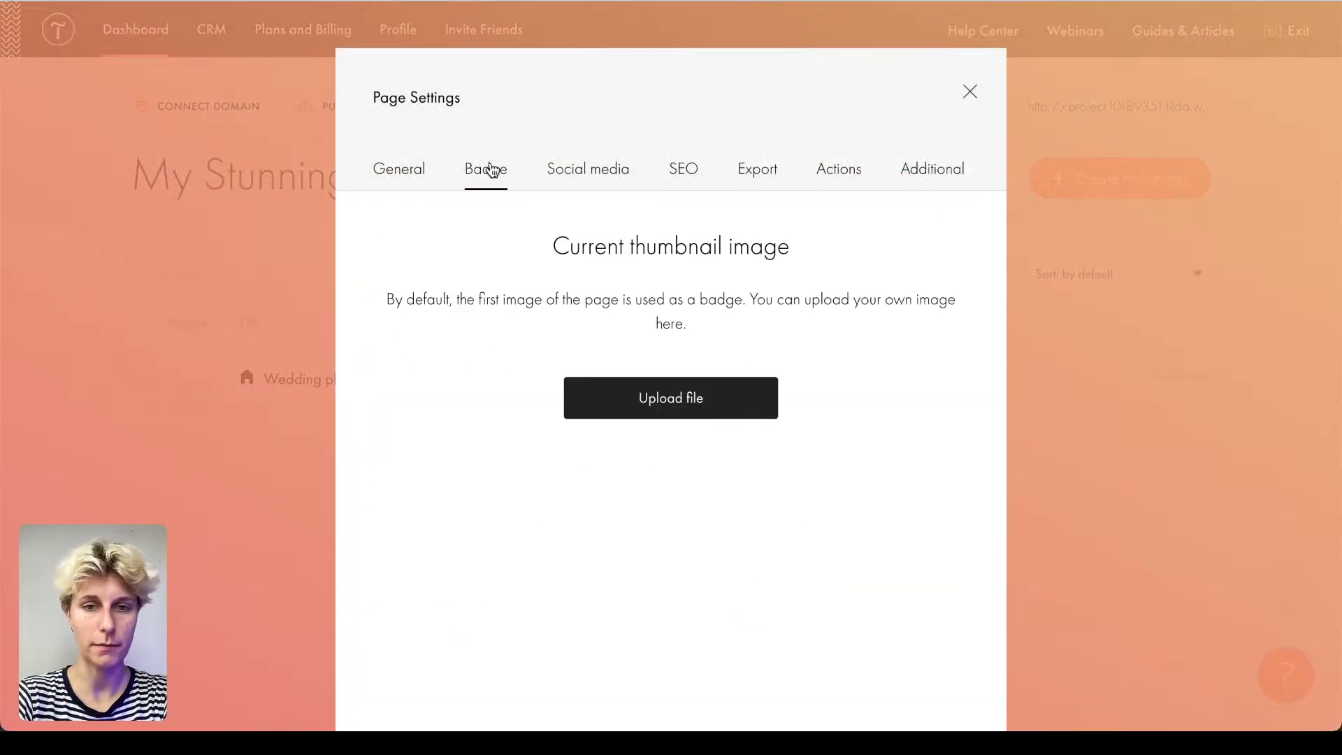
left_click(393, 175)
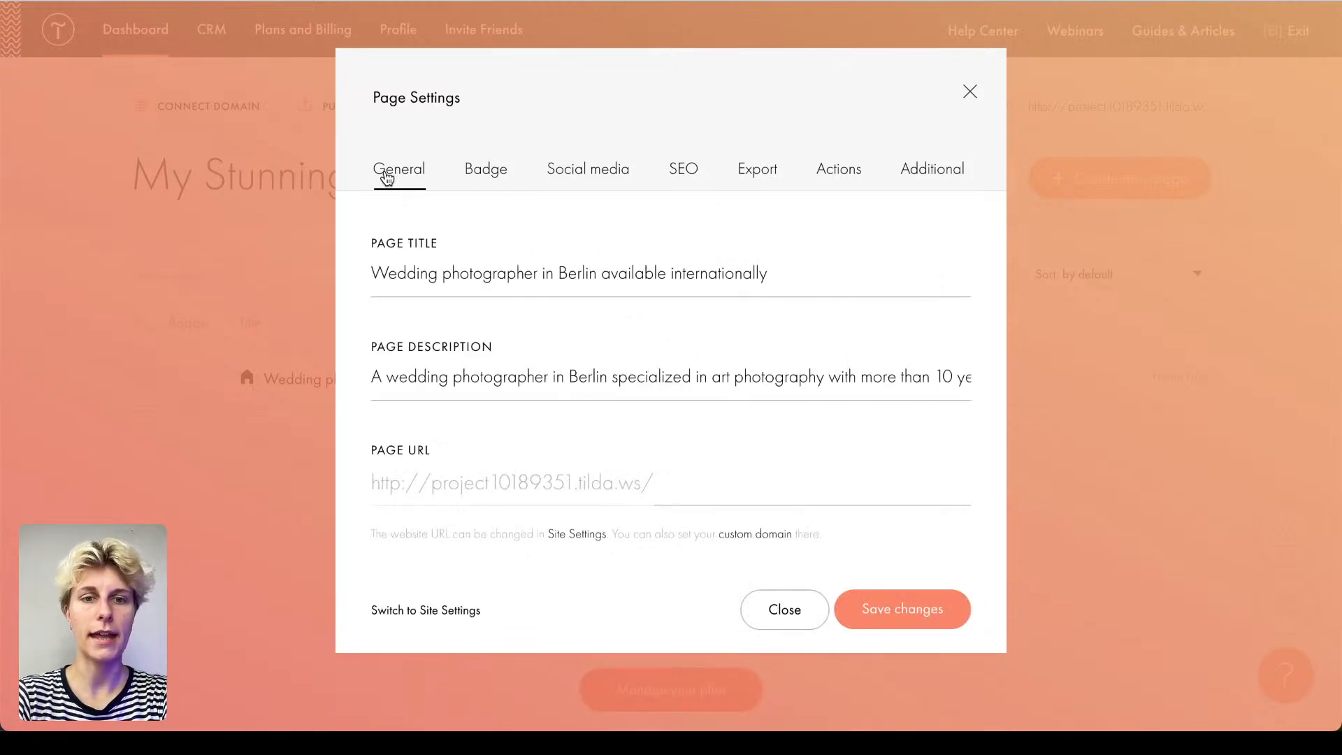
left_click(805, 601)
left_click(1099, 383)
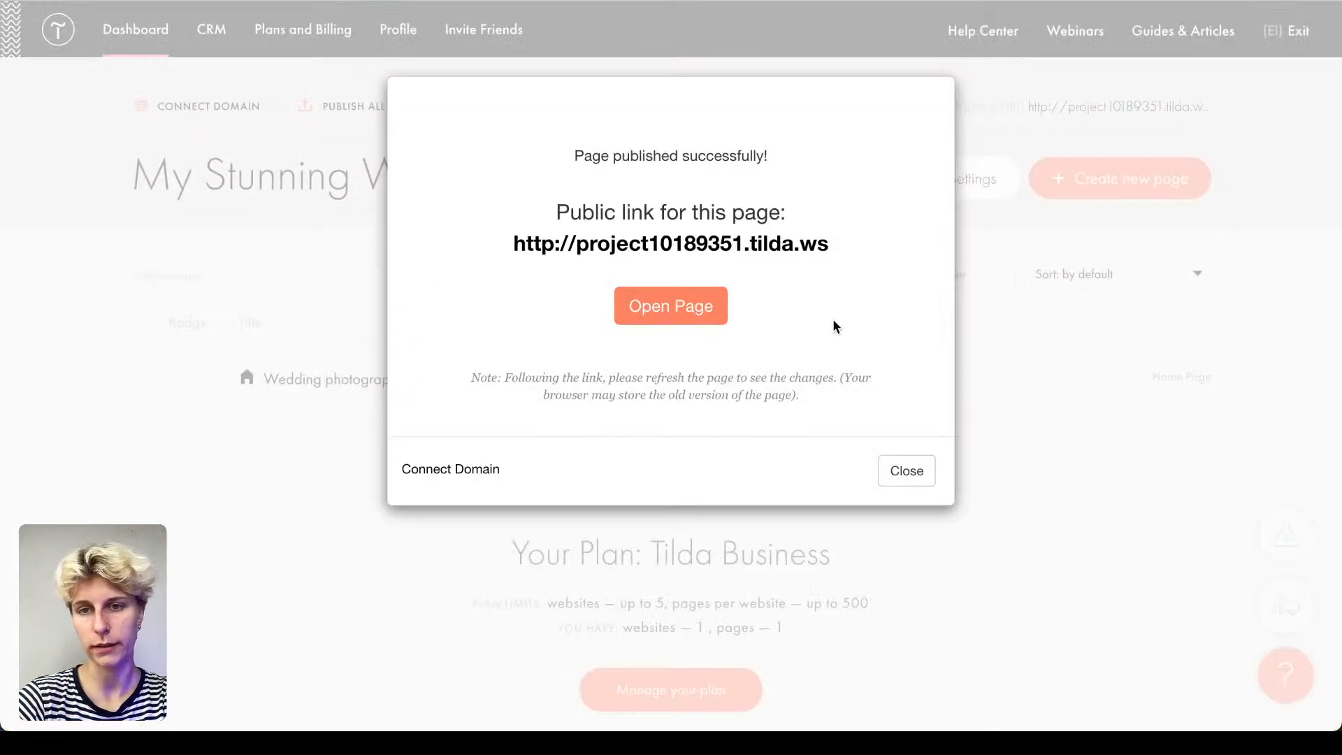
left_click(913, 472)
Step: Recheck the thumbnail image in the page's settings and save the settings
left_click(1025, 384)
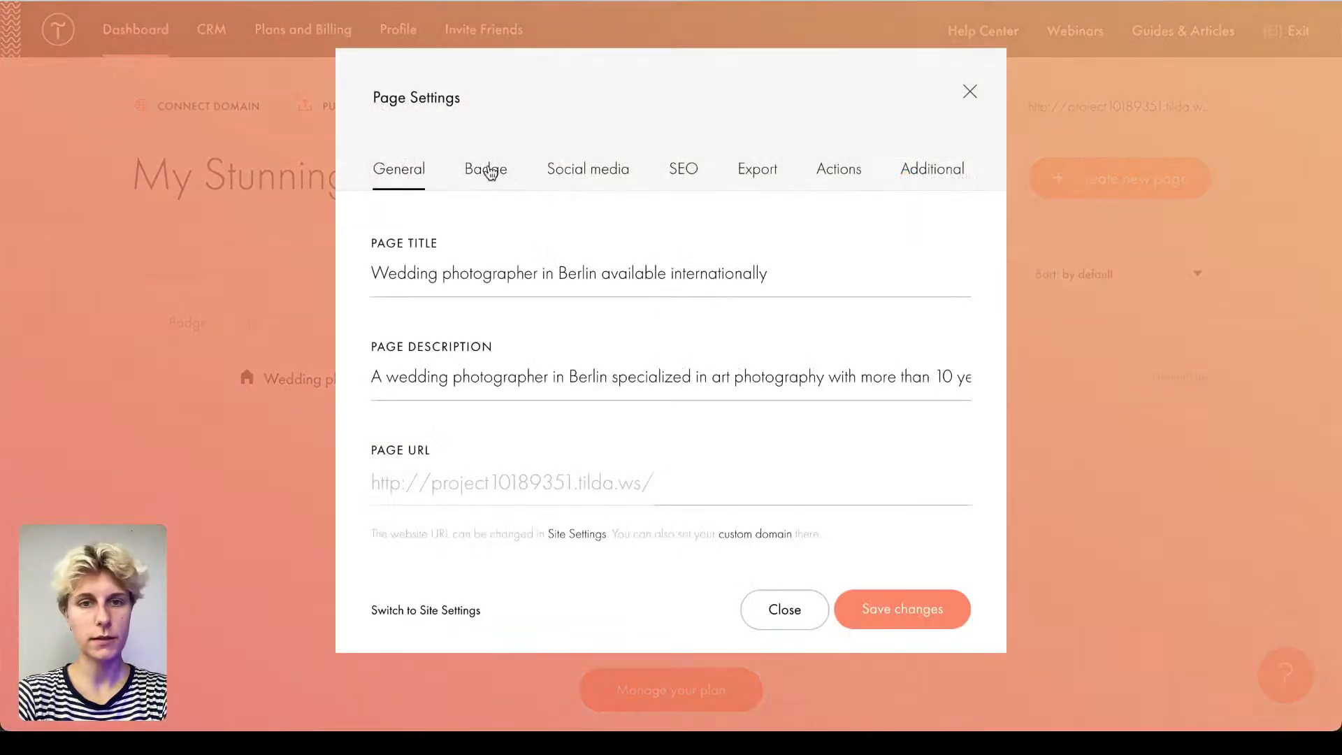
left_click(488, 172)
scroll(615, 473, "down", 4)
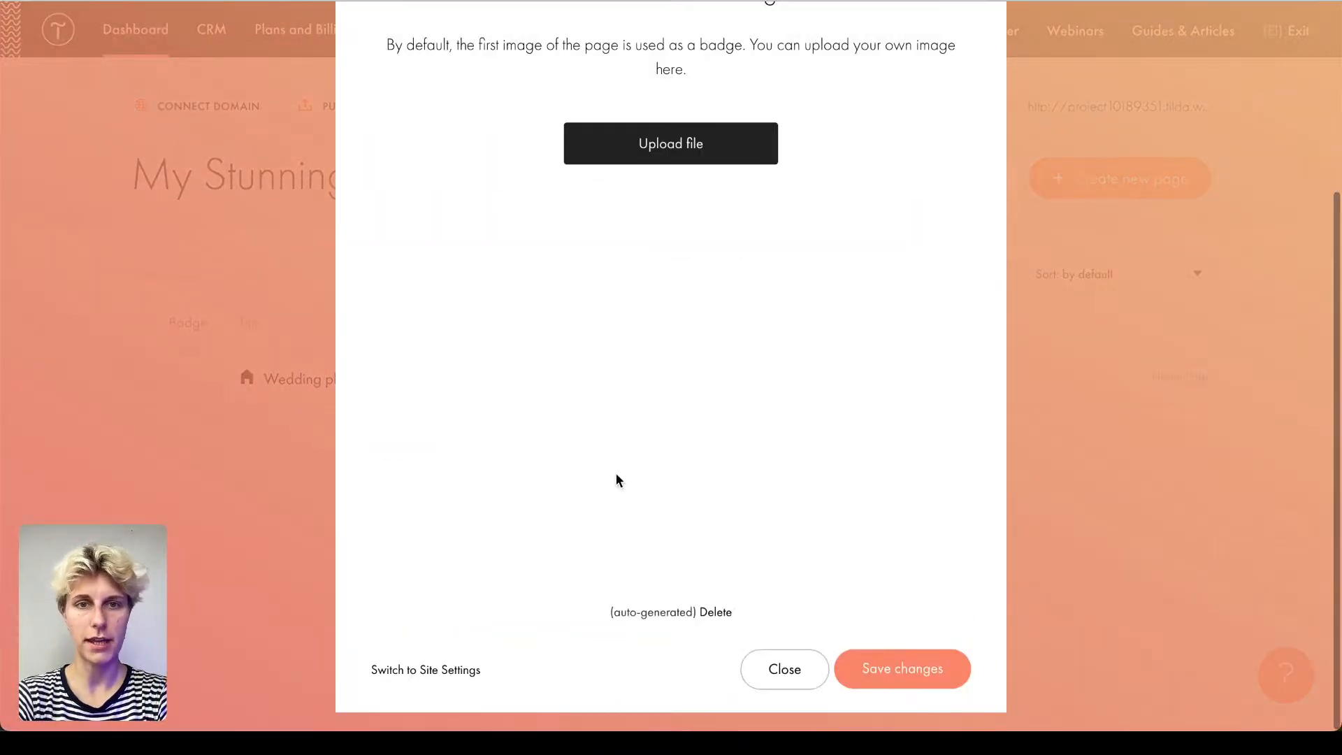
key("Escape")
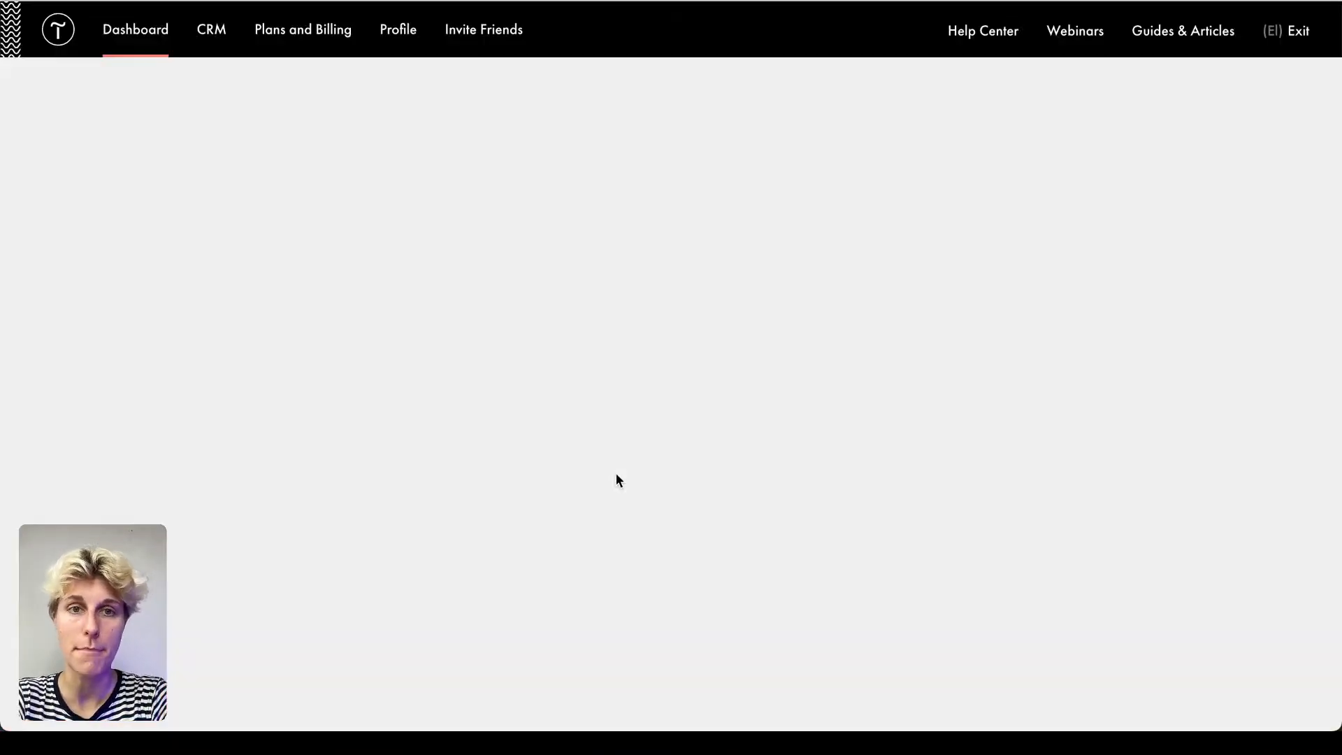
left_click(1016, 379)
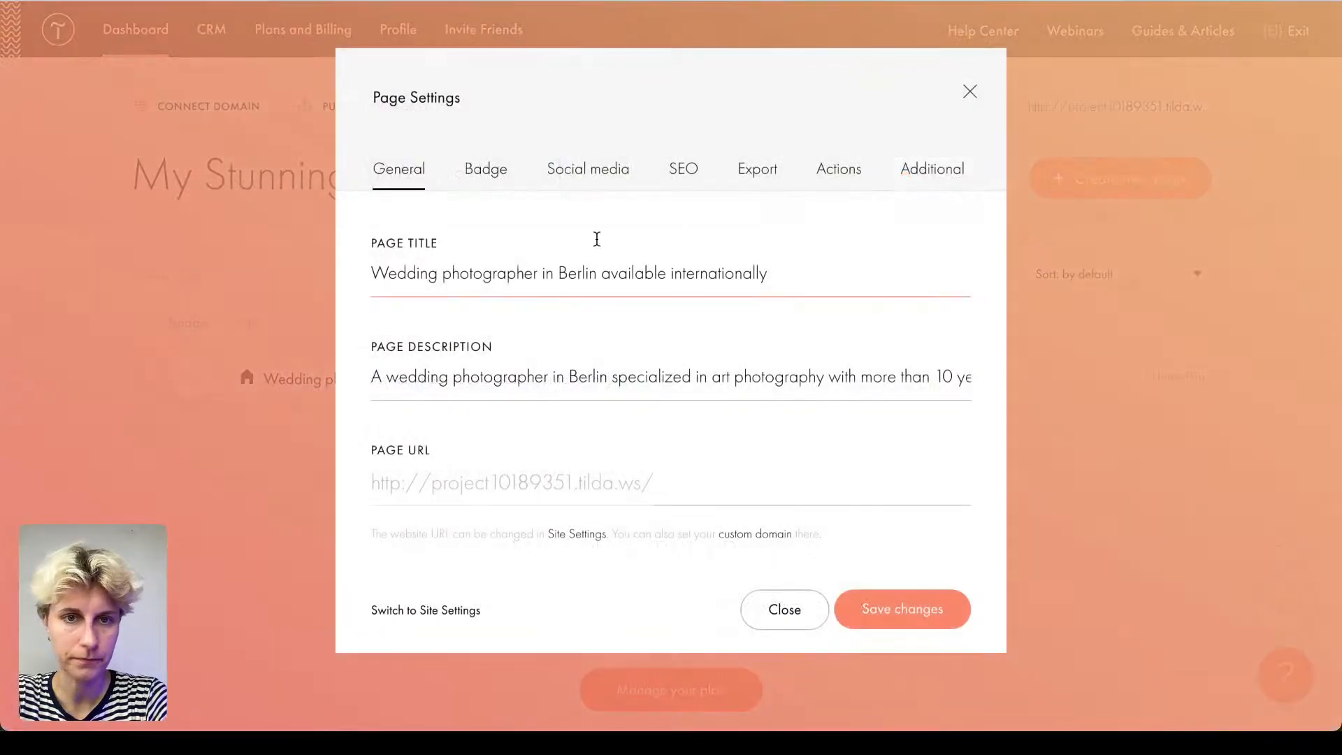
left_click(491, 172)
scroll(961, 548, "down", 4)
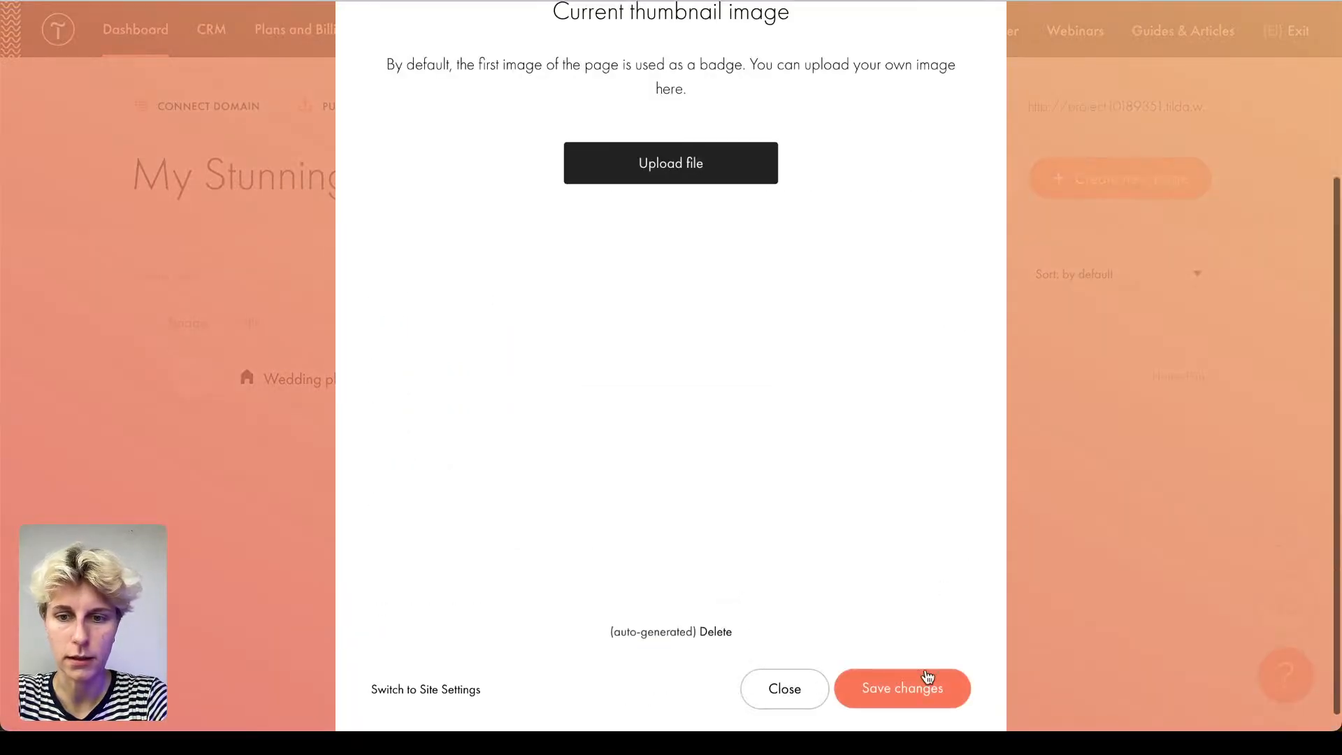
left_click(929, 683)
Step: Open the wedding photographer page for editing and delete its header menu block with the centred logo
left_click(392, 388)
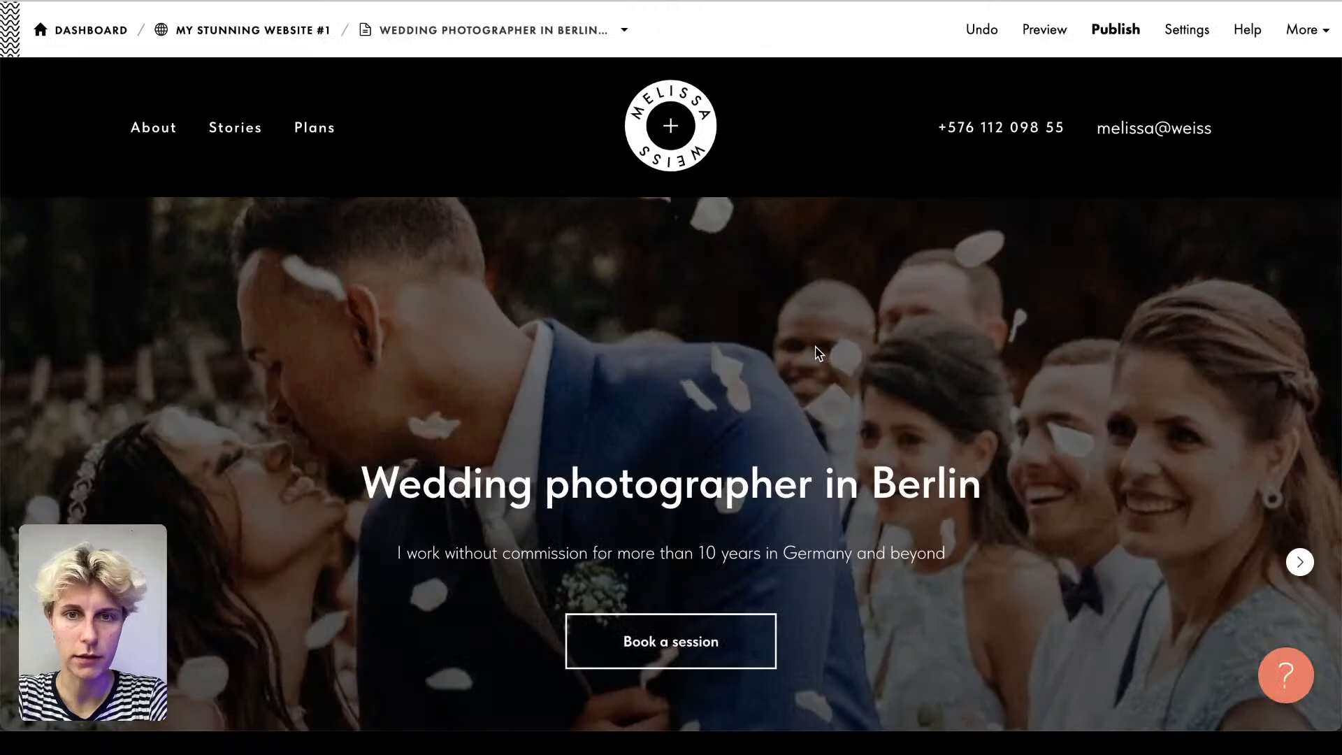
right_click(817, 349)
left_click(659, 157)
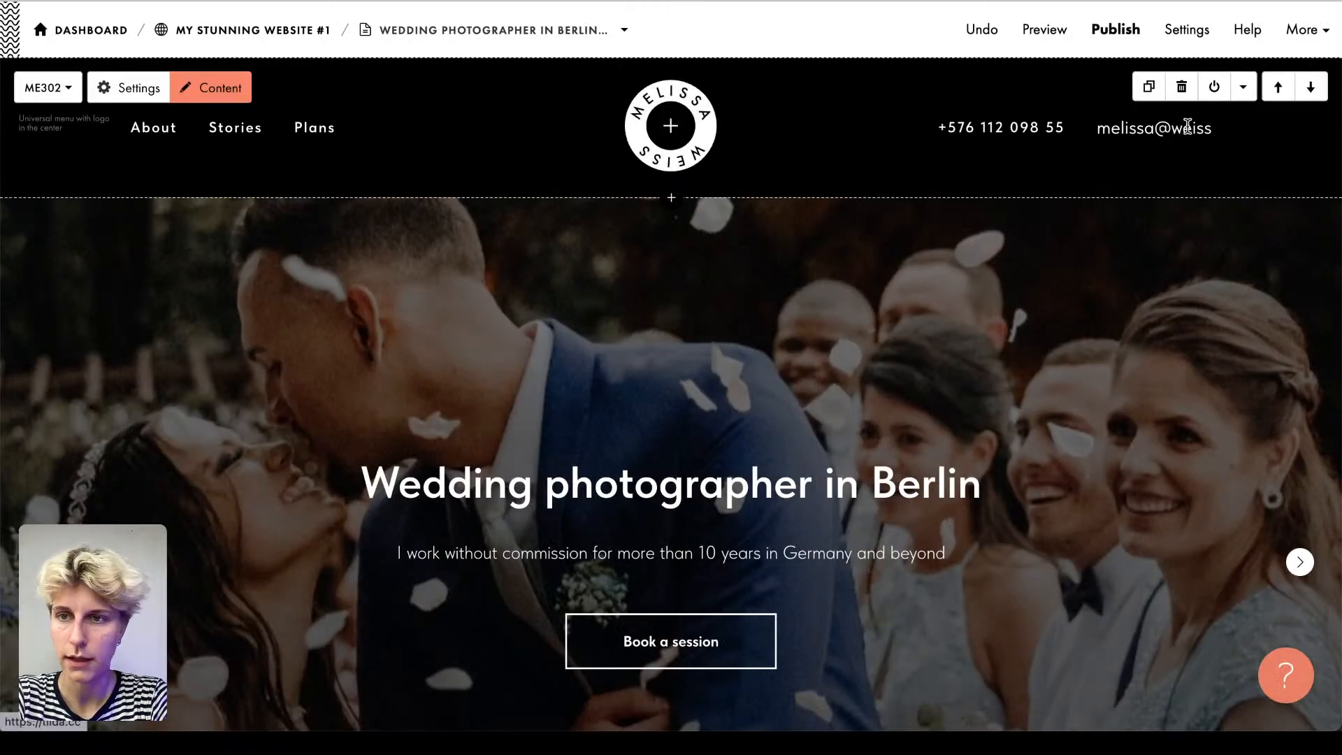
left_click(1181, 87)
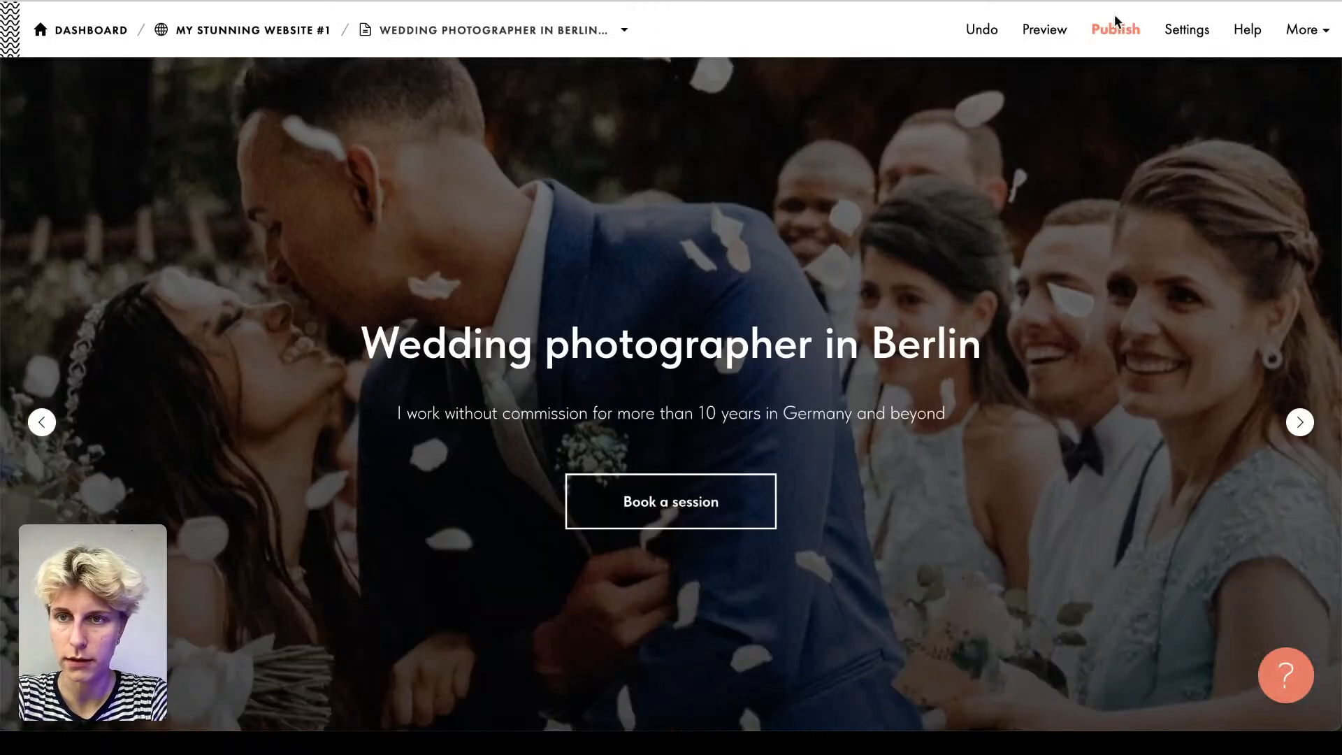
Step: Publish the edited page, dismiss the publication dialog and return to the page list of My Stunning Website #1
left_click(1117, 29)
left_click(723, 369)
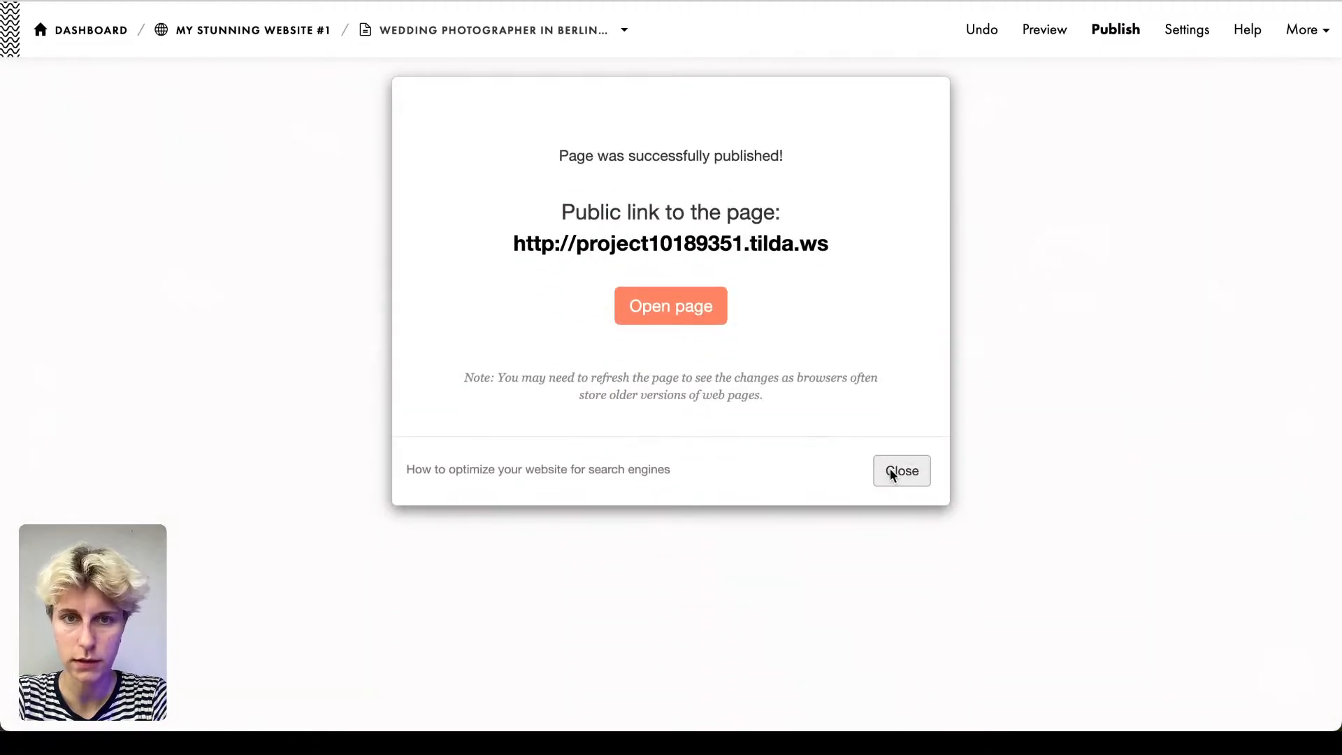
left_click(891, 472)
left_click(285, 32)
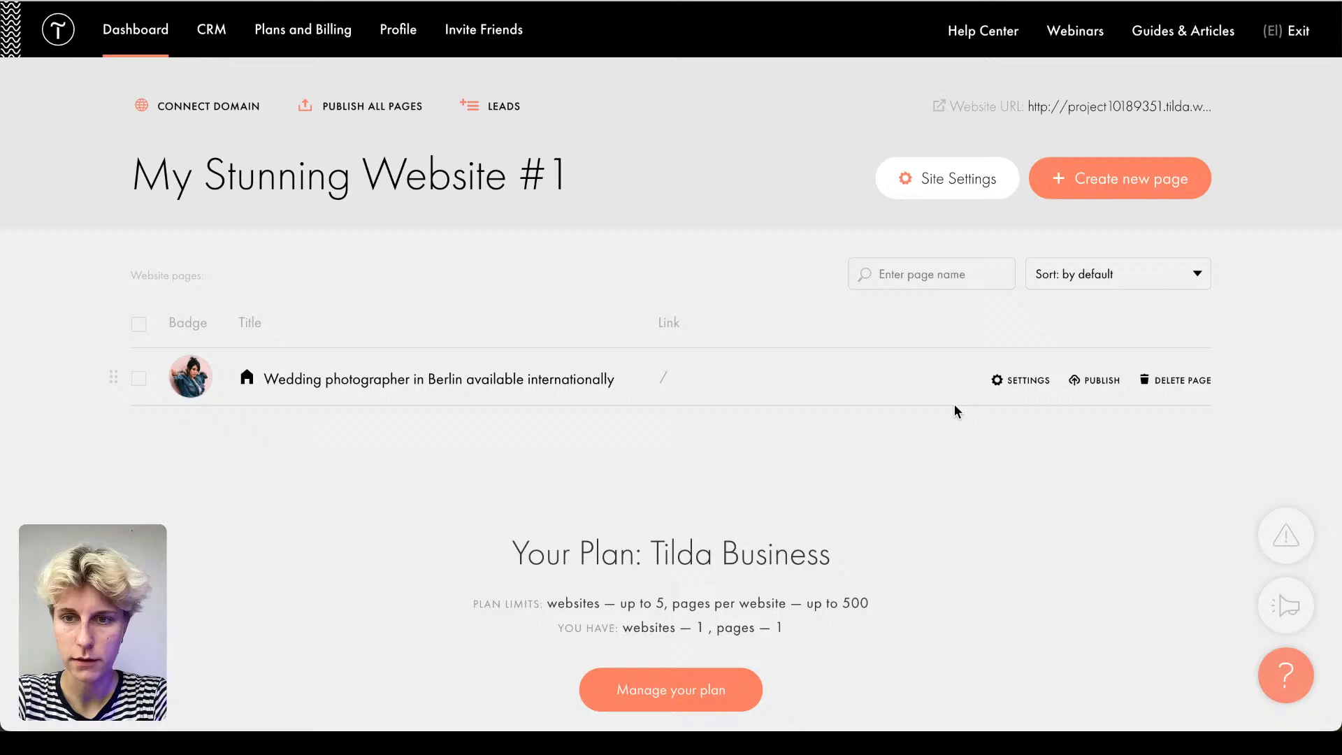
Step: Reopen the page's settings and examine the current thumbnail image and its upload option
left_click(1022, 380)
left_click(468, 180)
scroll(401, 346, "down", 3)
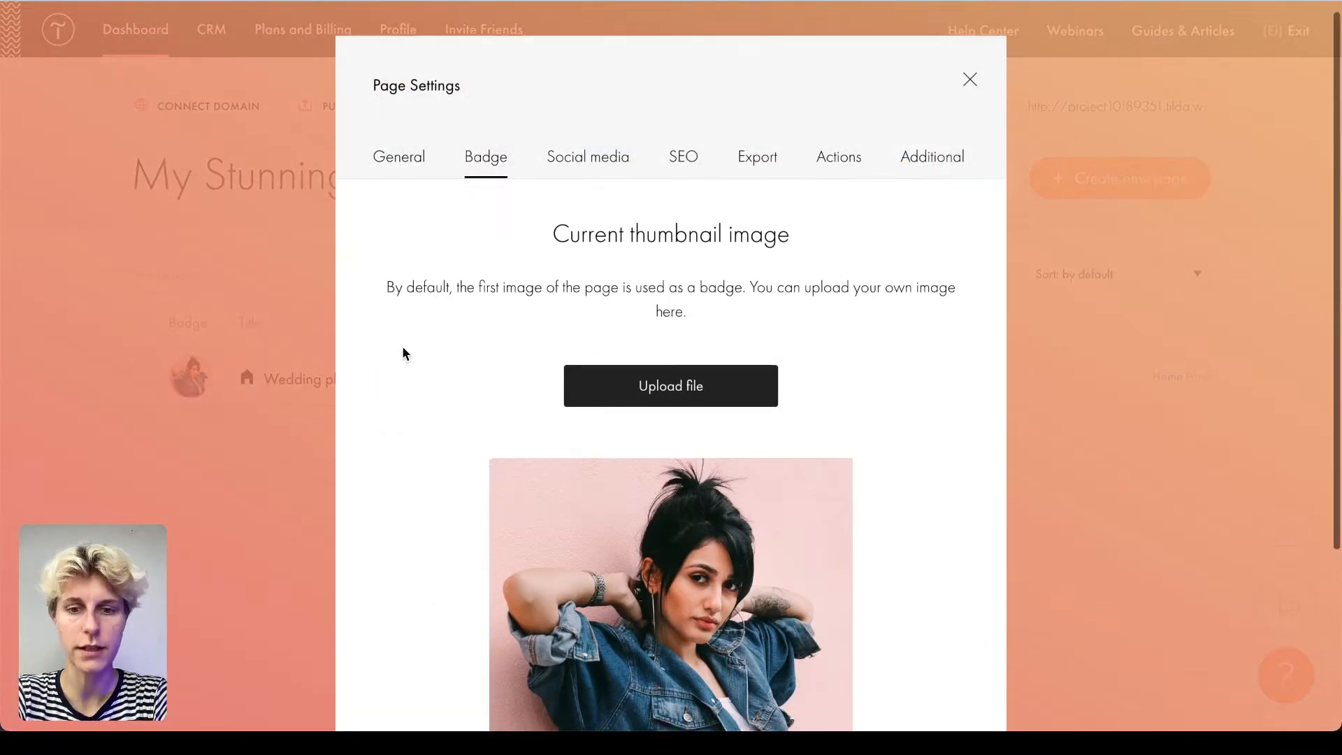
scroll(401, 345, "up", 2)
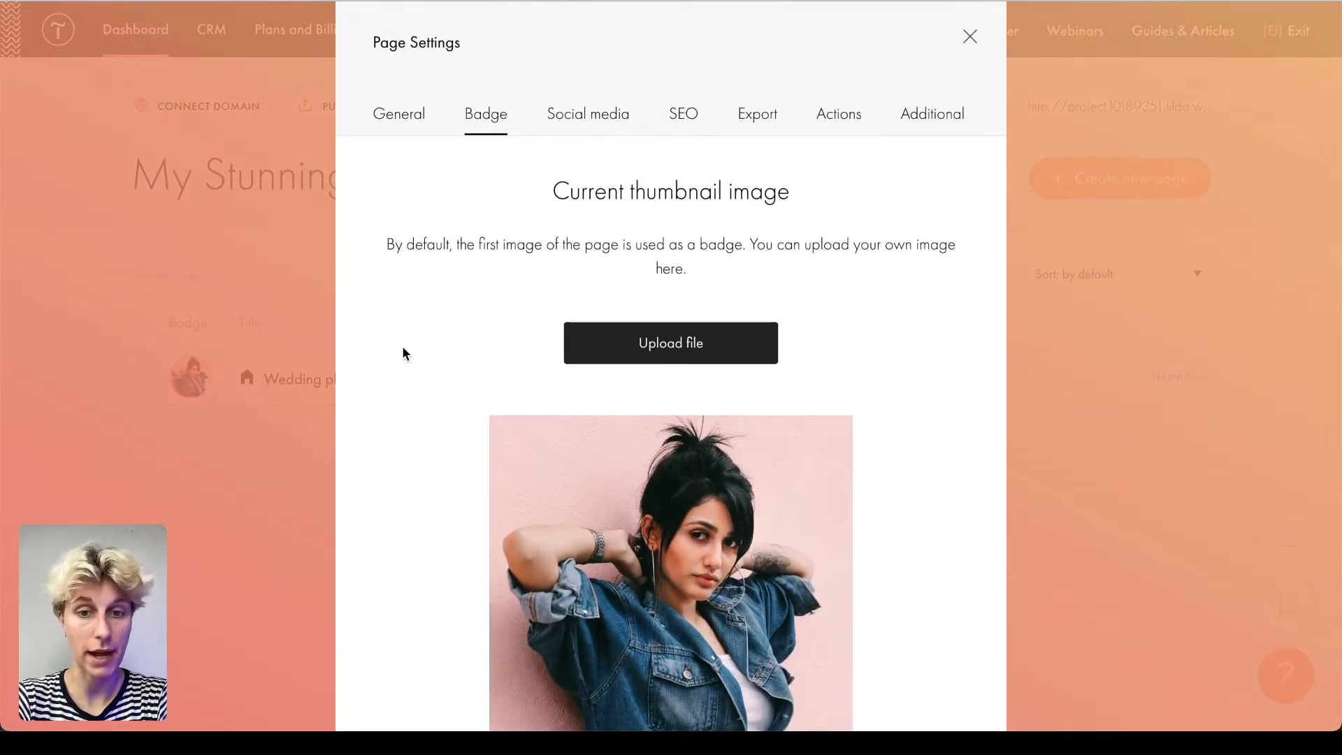
scroll(403, 348, "down", 3)
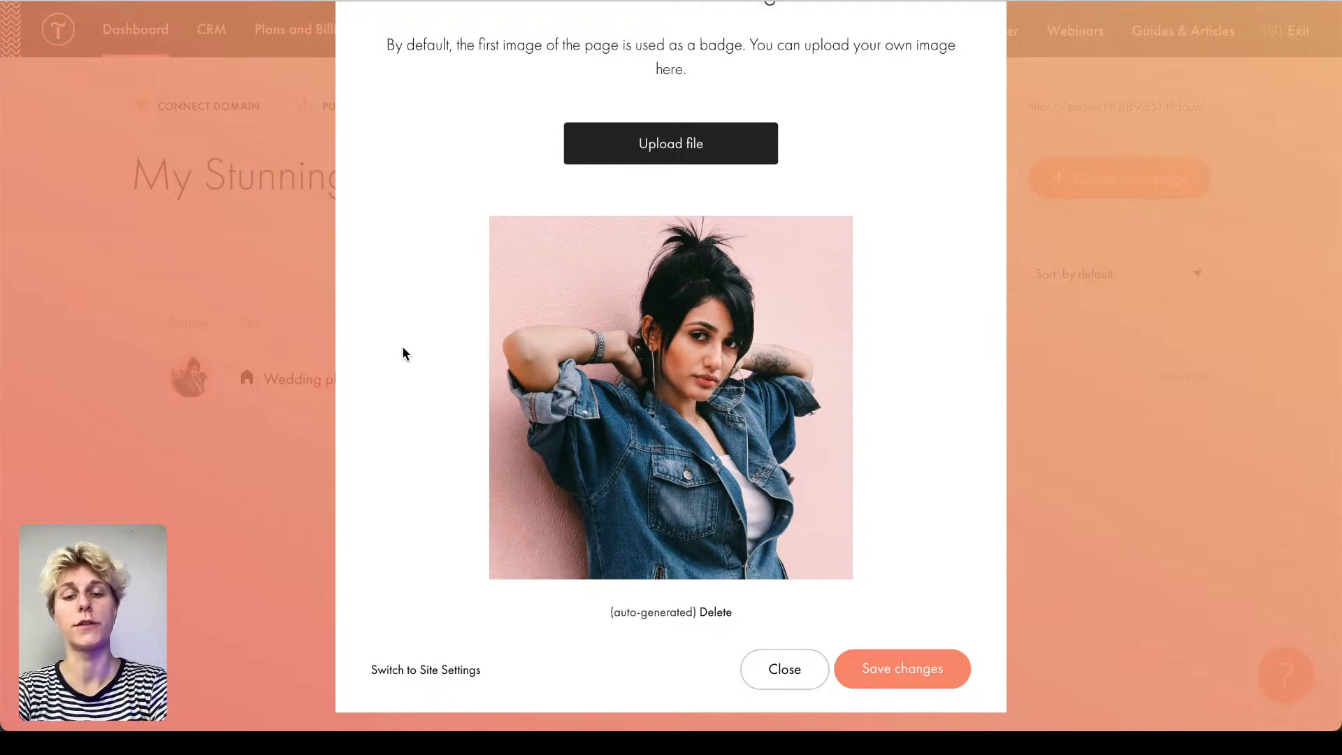
scroll(602, 431, "up", 4)
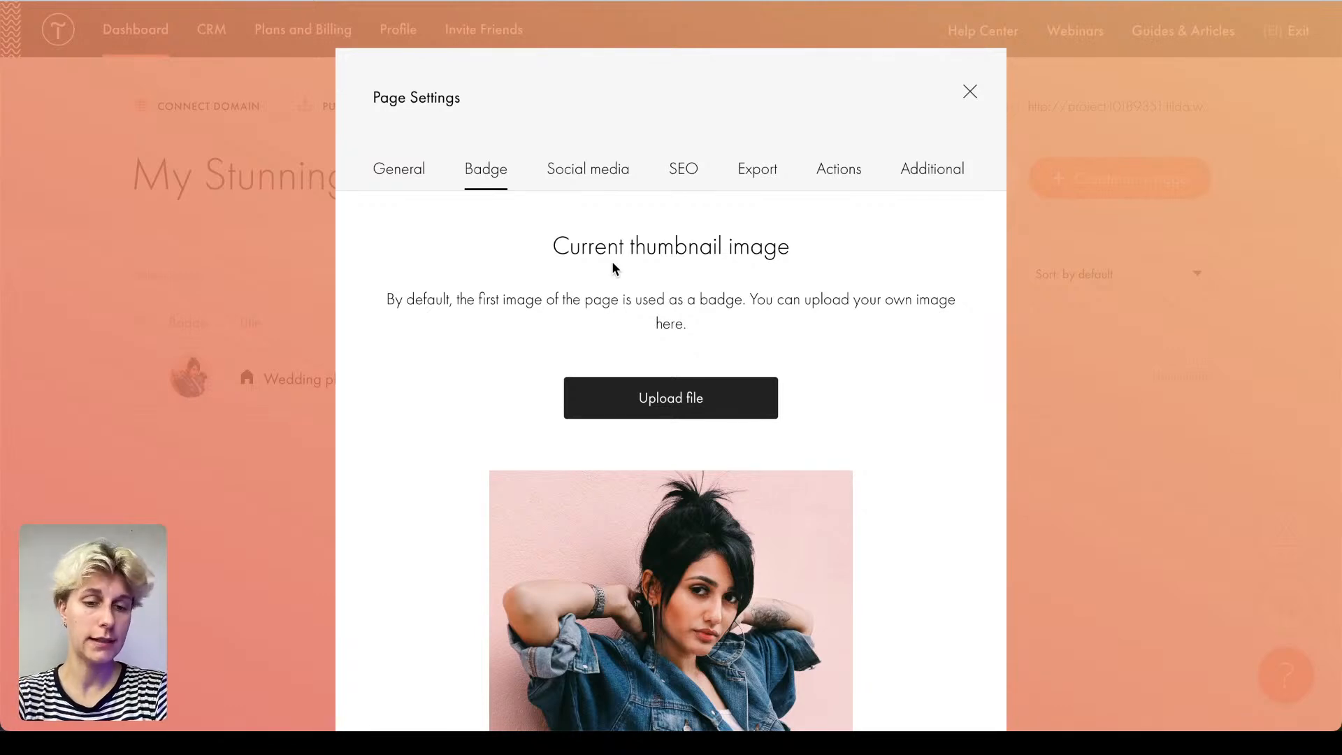
key("ctrl+space")
key("ctrl+space")
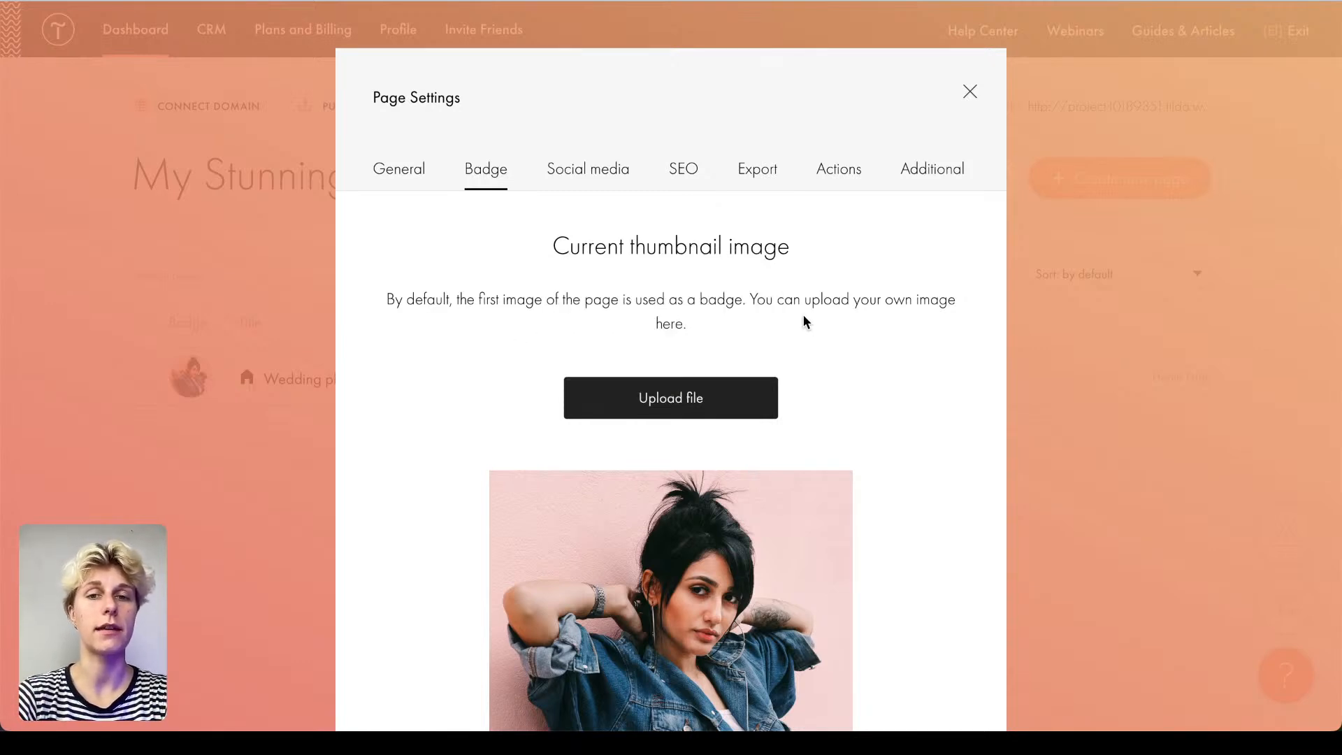
Step: Check the page's image, title and description in the social share preview and the search results preview
left_click(563, 169)
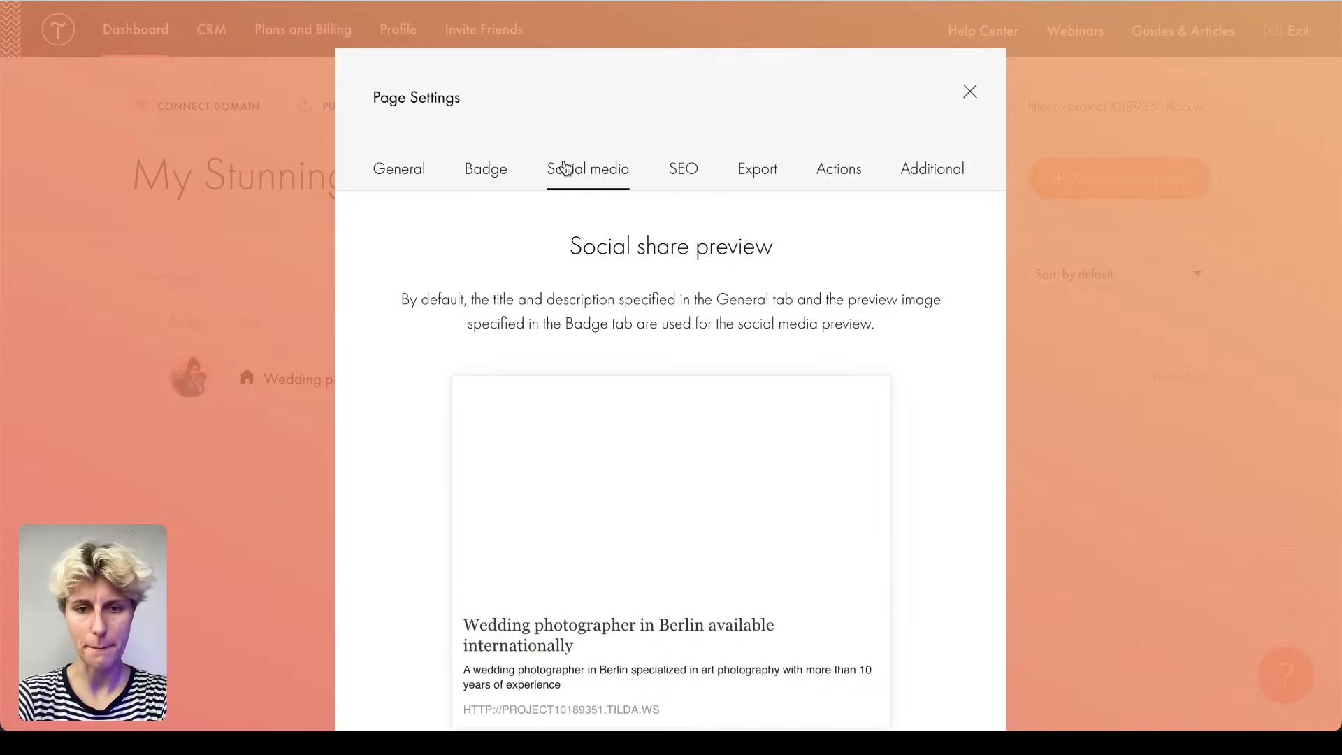
scroll(790, 458, "down", 3)
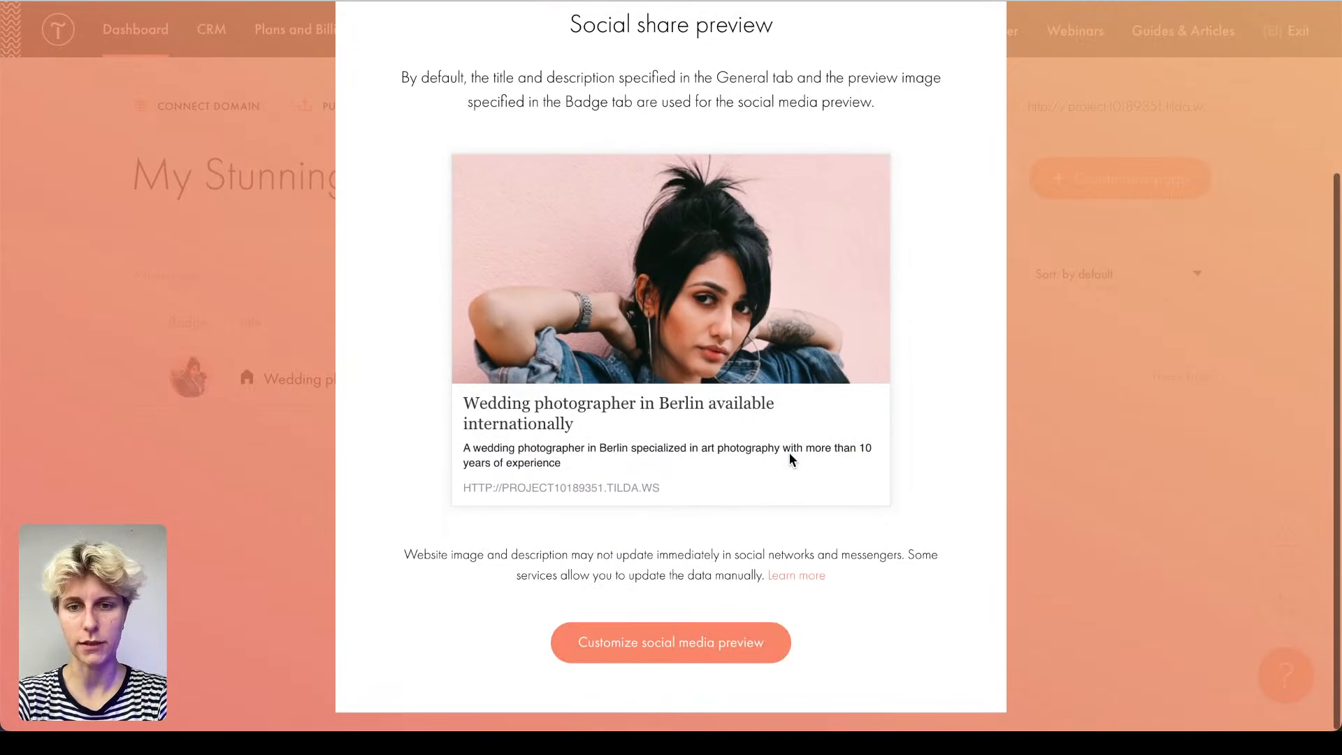
scroll(790, 458, "up", 3)
left_click(685, 173)
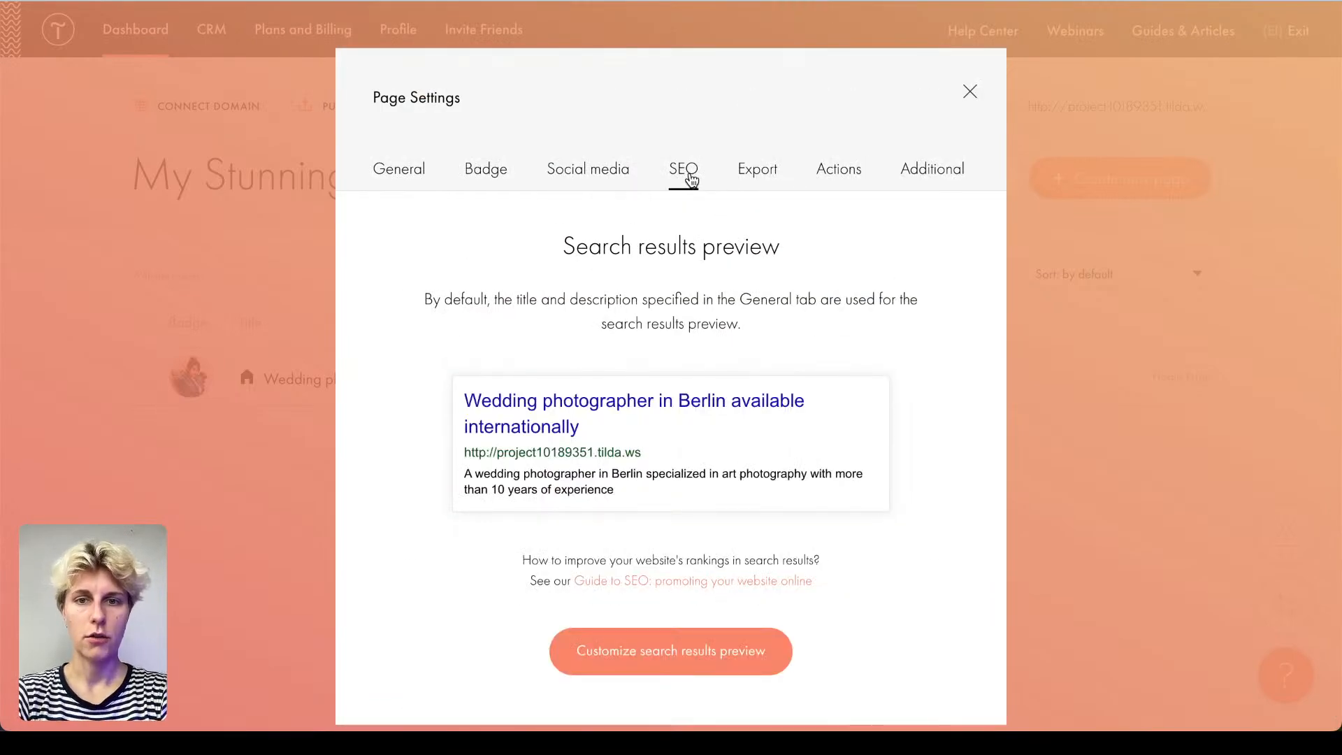
Step: Review the page's export options and the available actions for transferring, duplicating, deleting or moving it
left_click(753, 175)
left_click(842, 181)
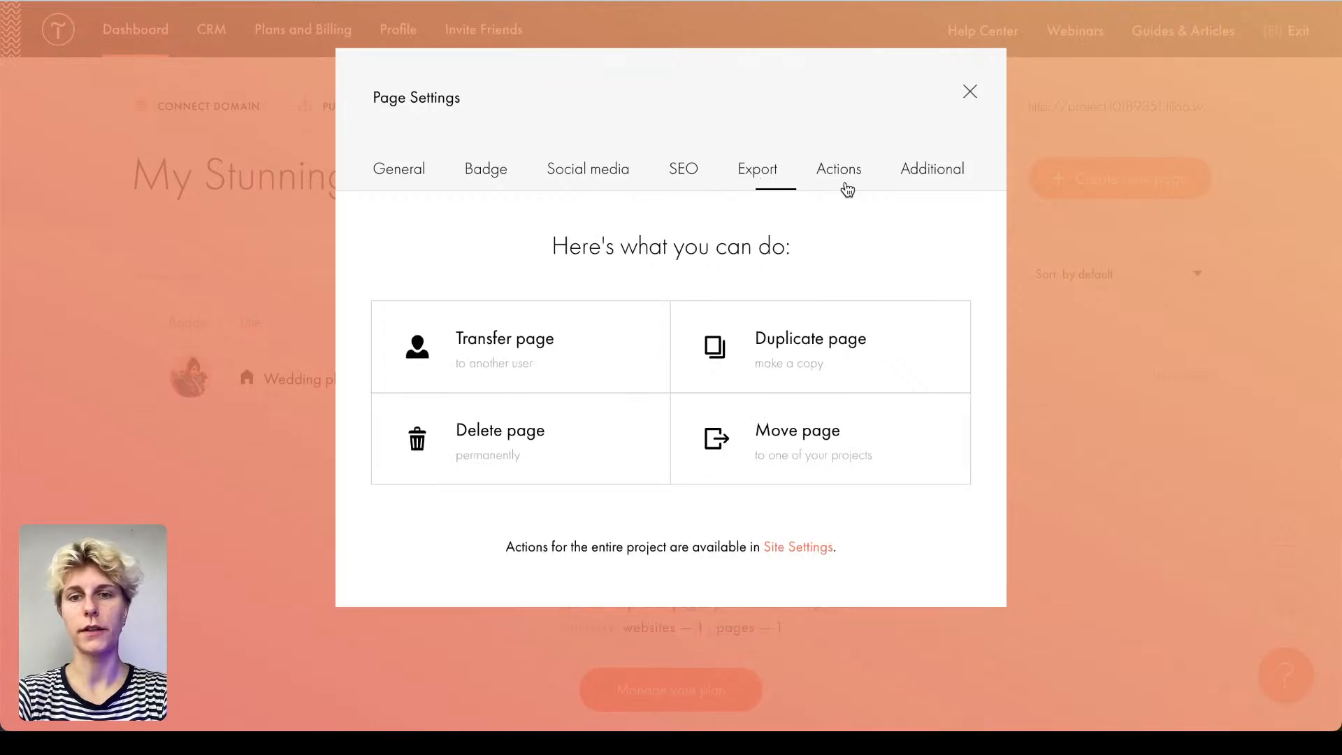
left_click(756, 174)
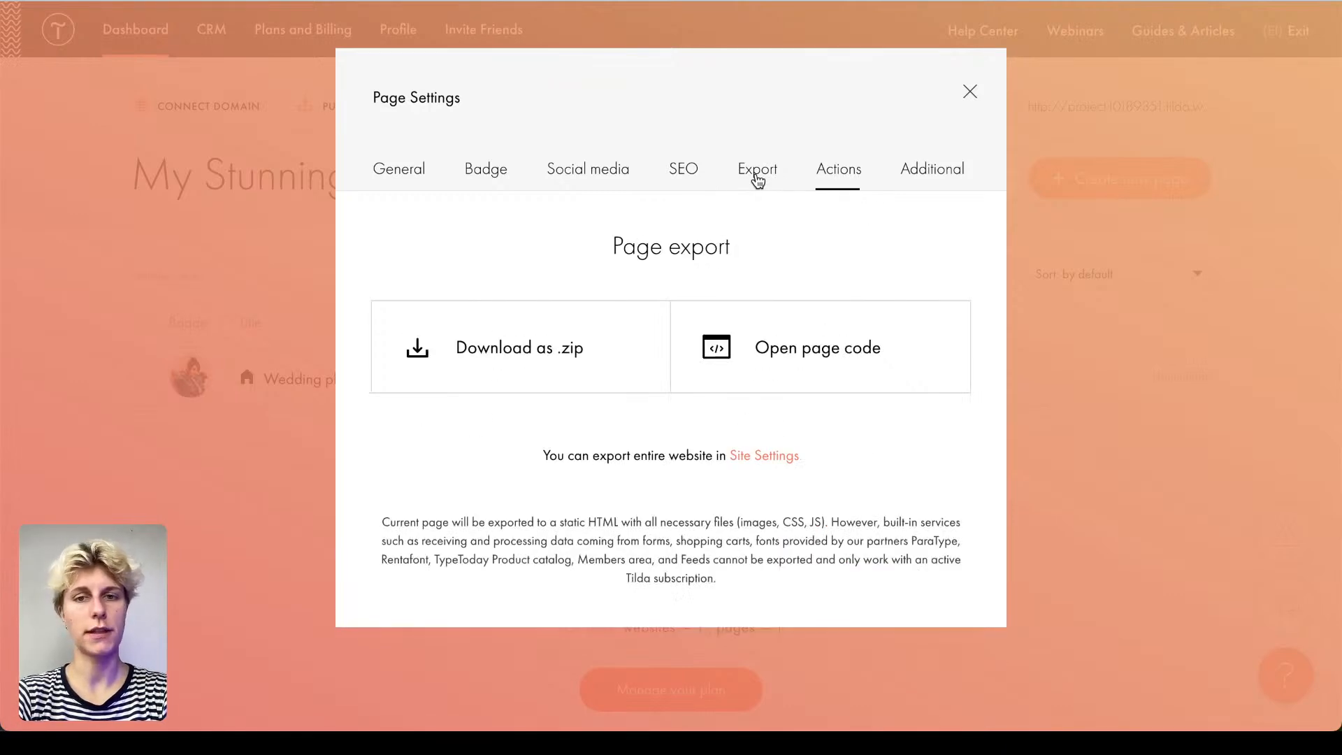
left_click(842, 171)
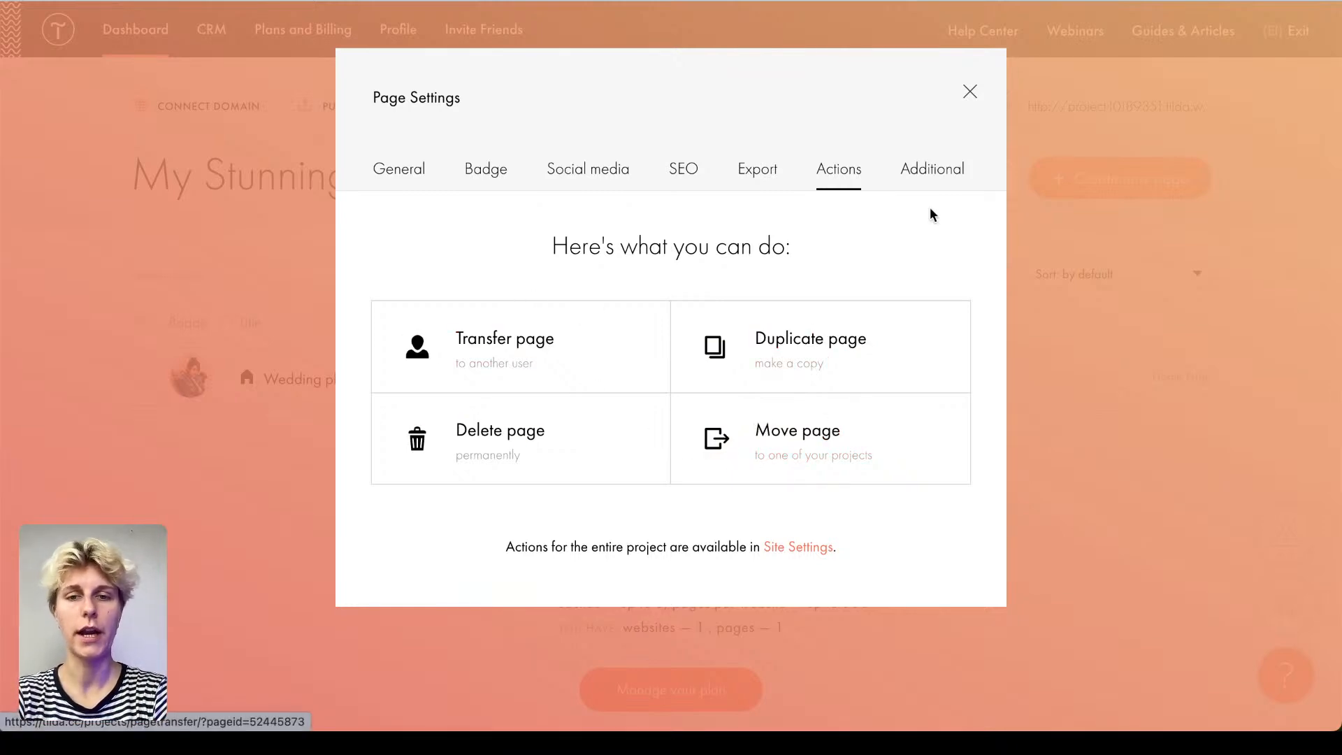
Step: Examine the page's additional settings, from micro animations, page statistics and creation date through to the page password, and save the page settings
left_click(923, 171)
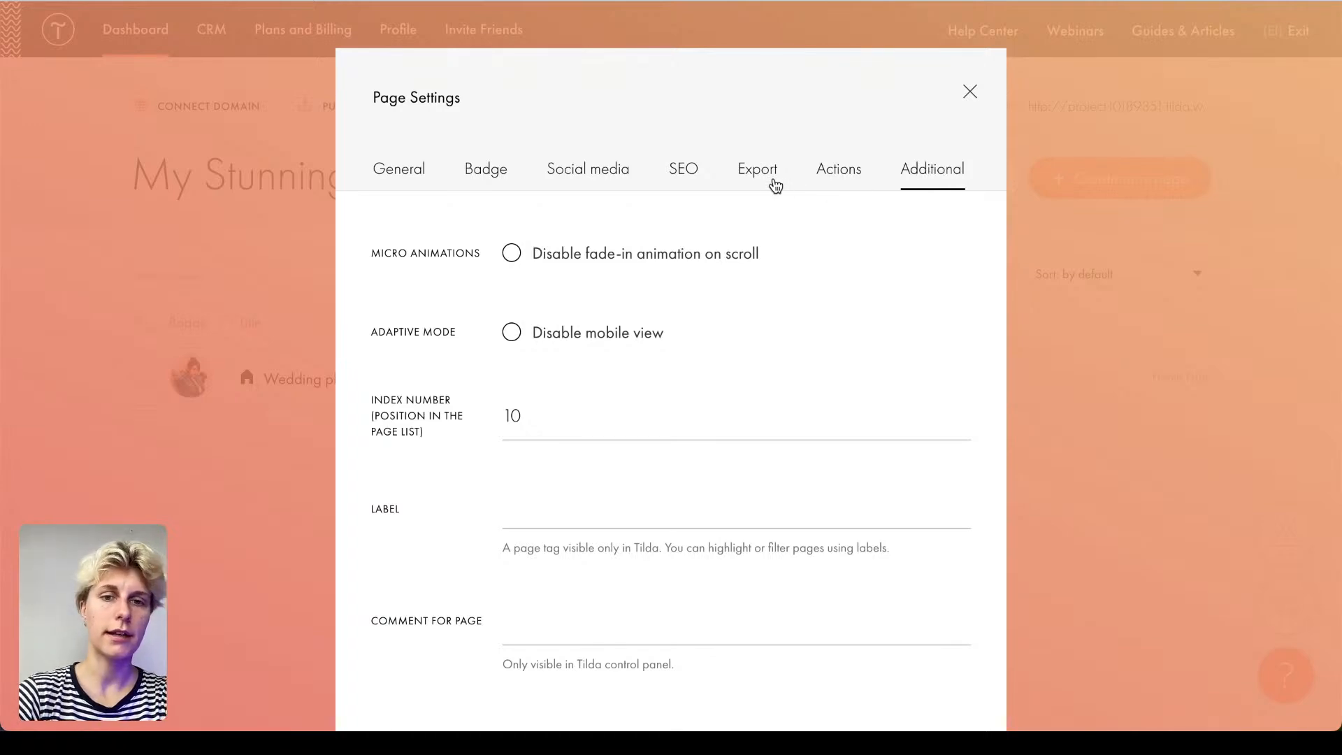
scroll(861, 210, "down", 4)
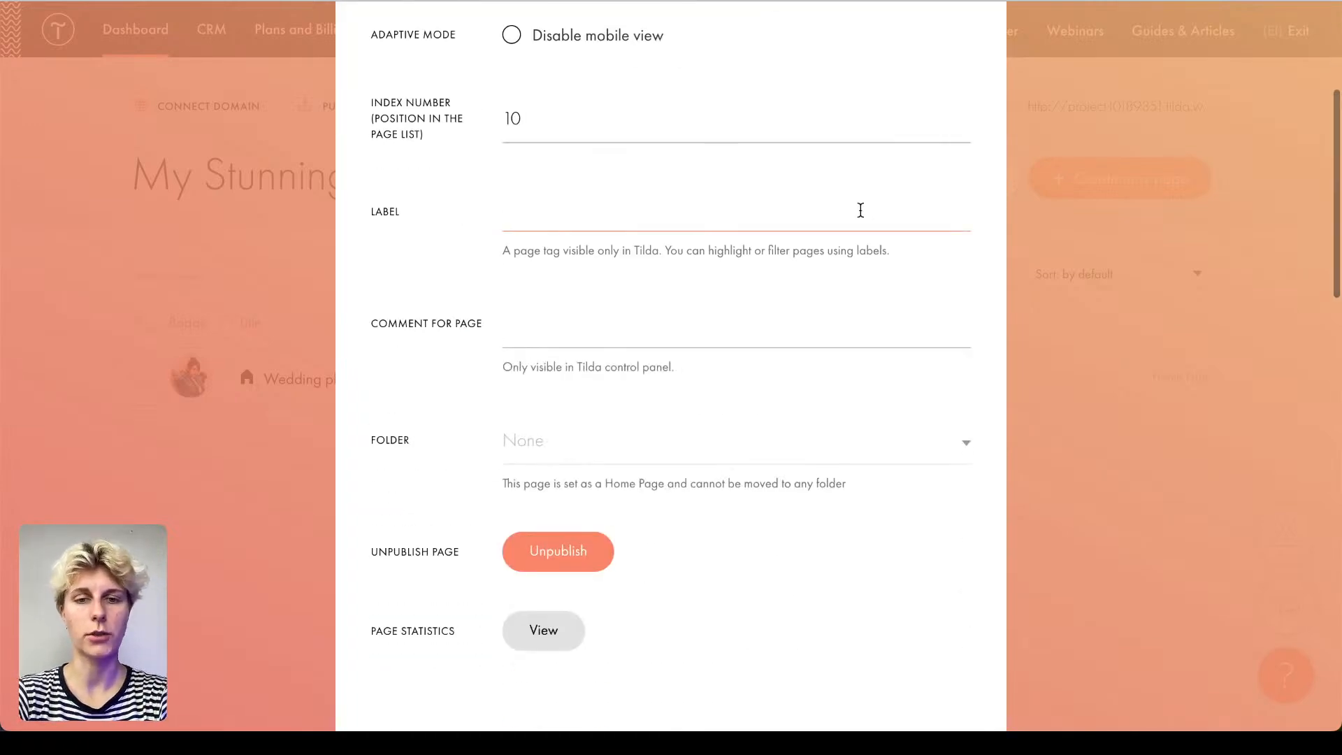
scroll(456, 372, "down", 3)
left_click_drag(386, 426, 476, 432)
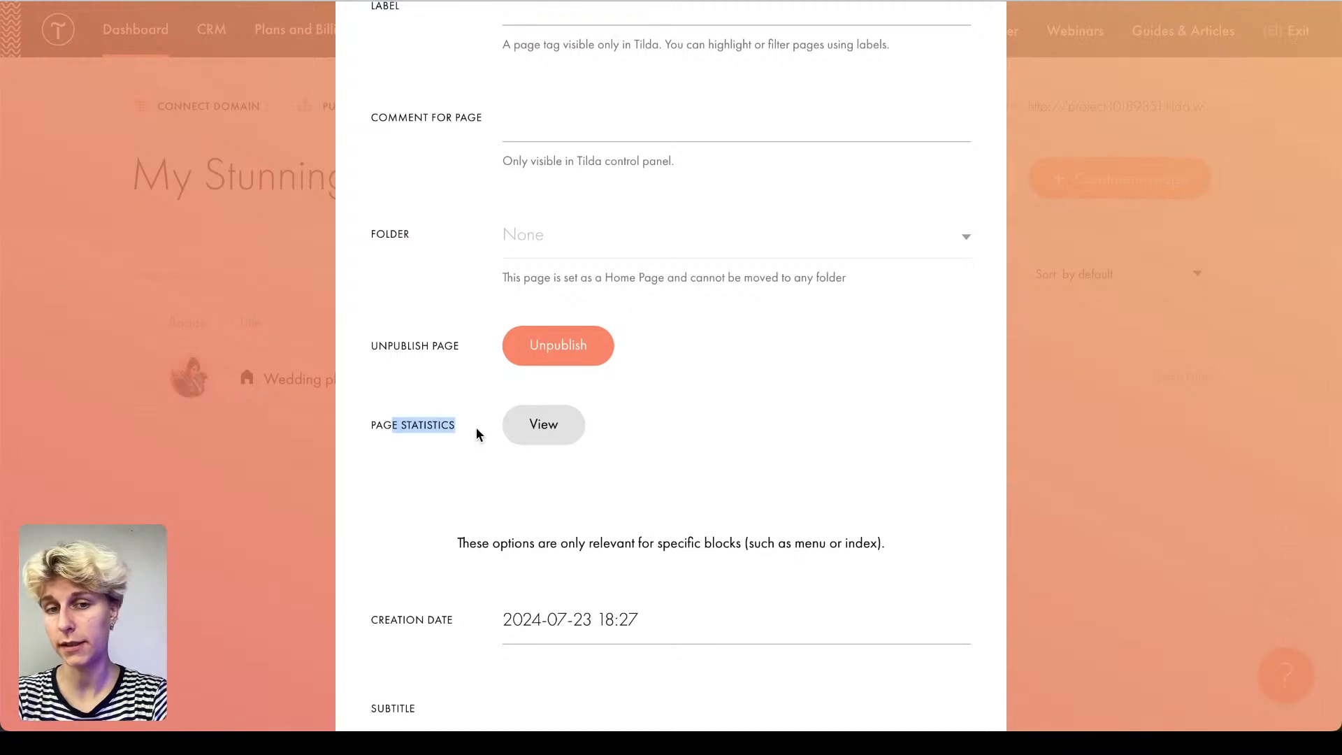
left_click(476, 431)
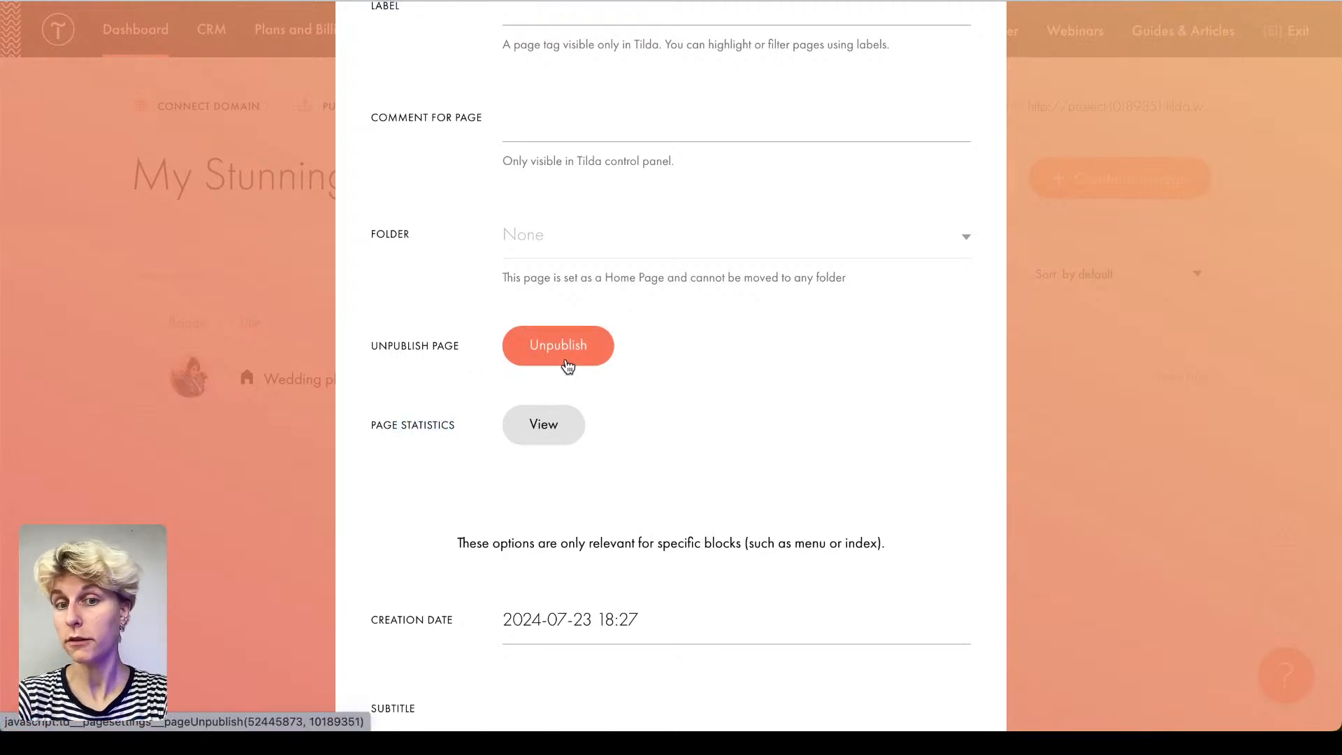
scroll(568, 367, "down", 4)
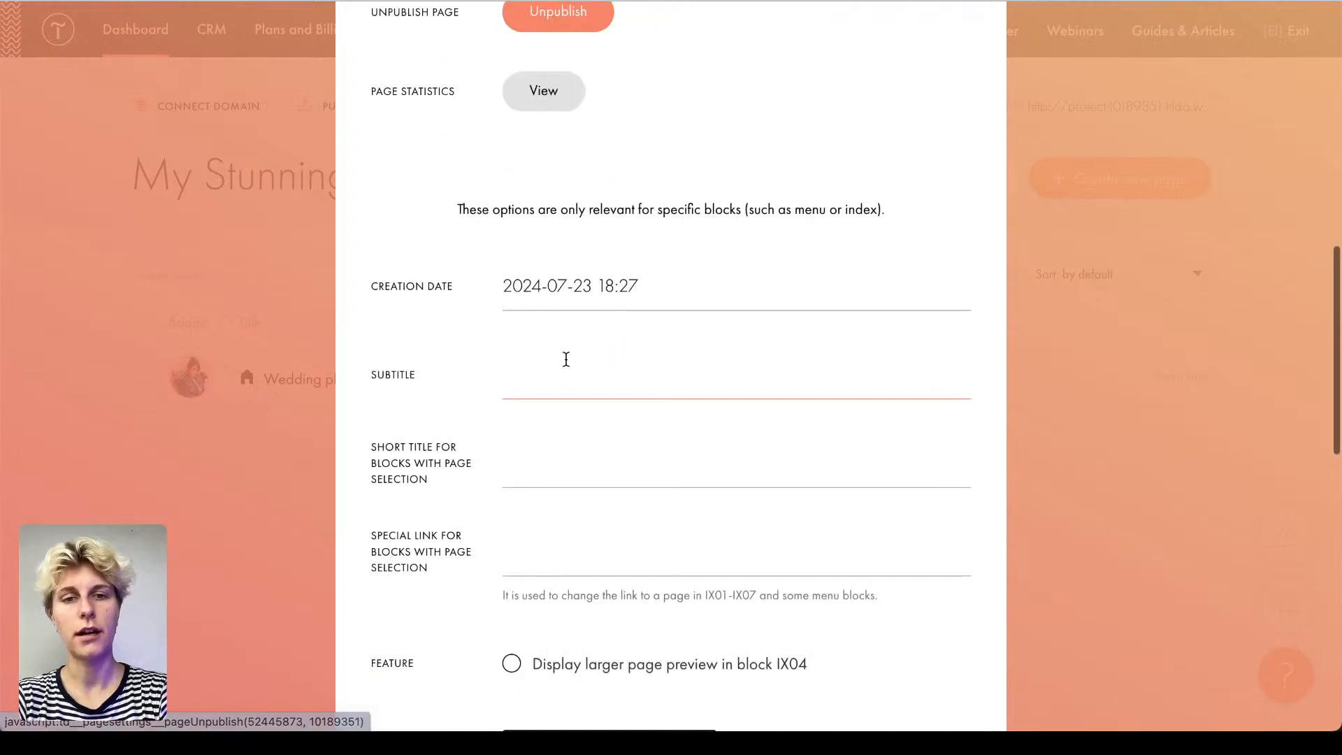
left_click_drag(681, 284, 441, 285)
left_click(442, 285)
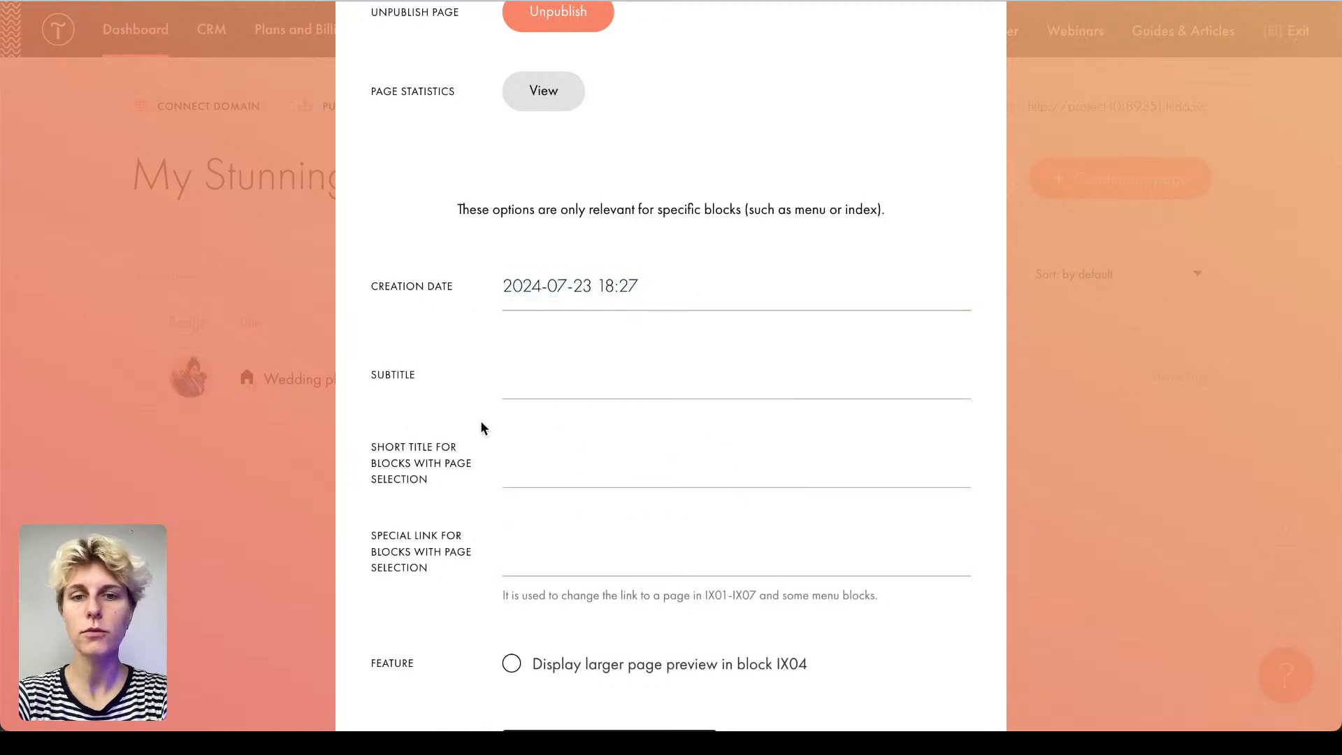
left_click(653, 354)
scroll(620, 371, "down", 1)
scroll(620, 371, "down", 13)
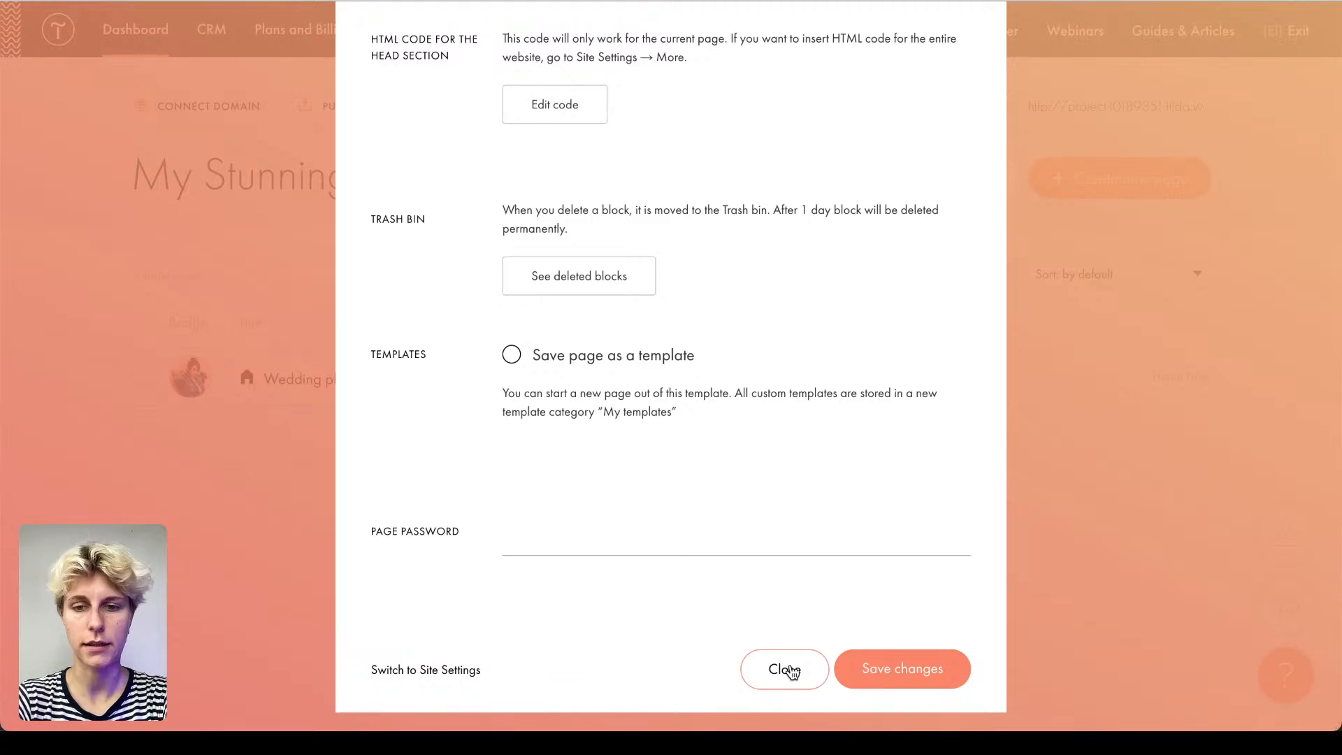
left_click(886, 669)
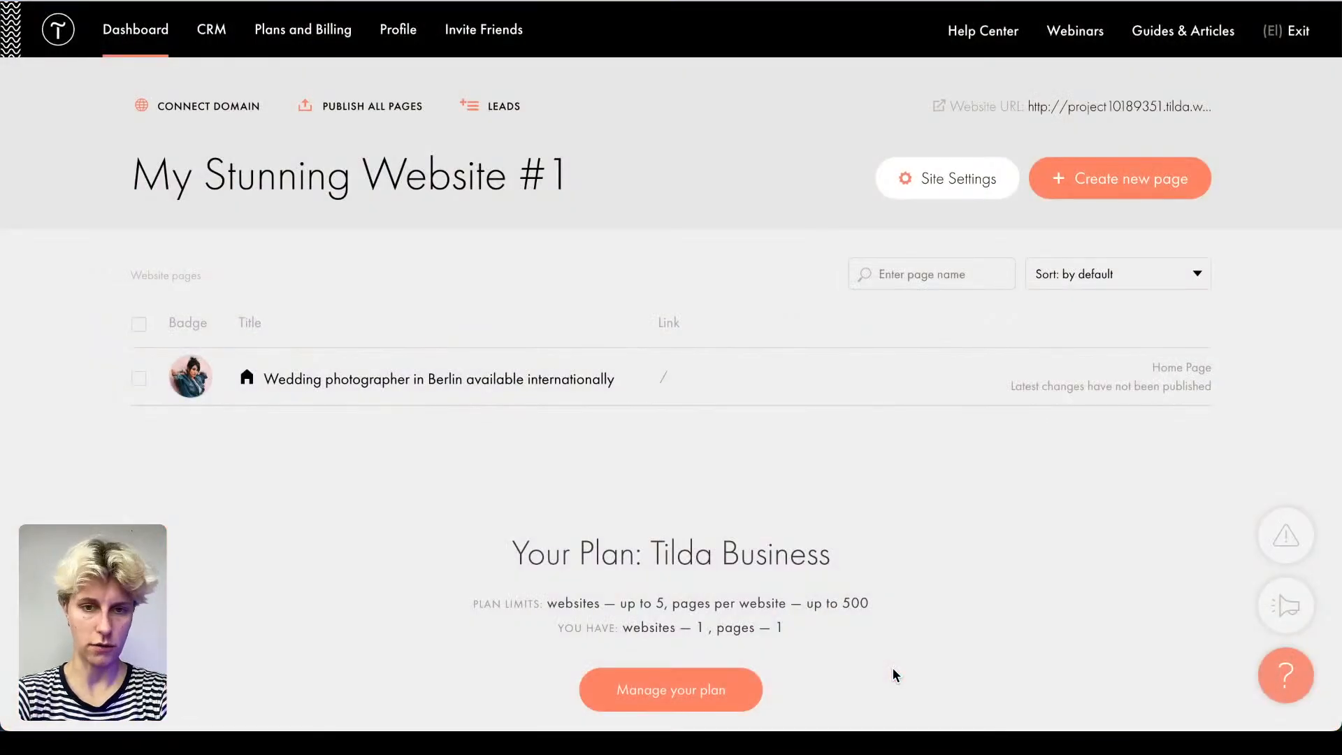
scroll(913, 518, "down", 1)
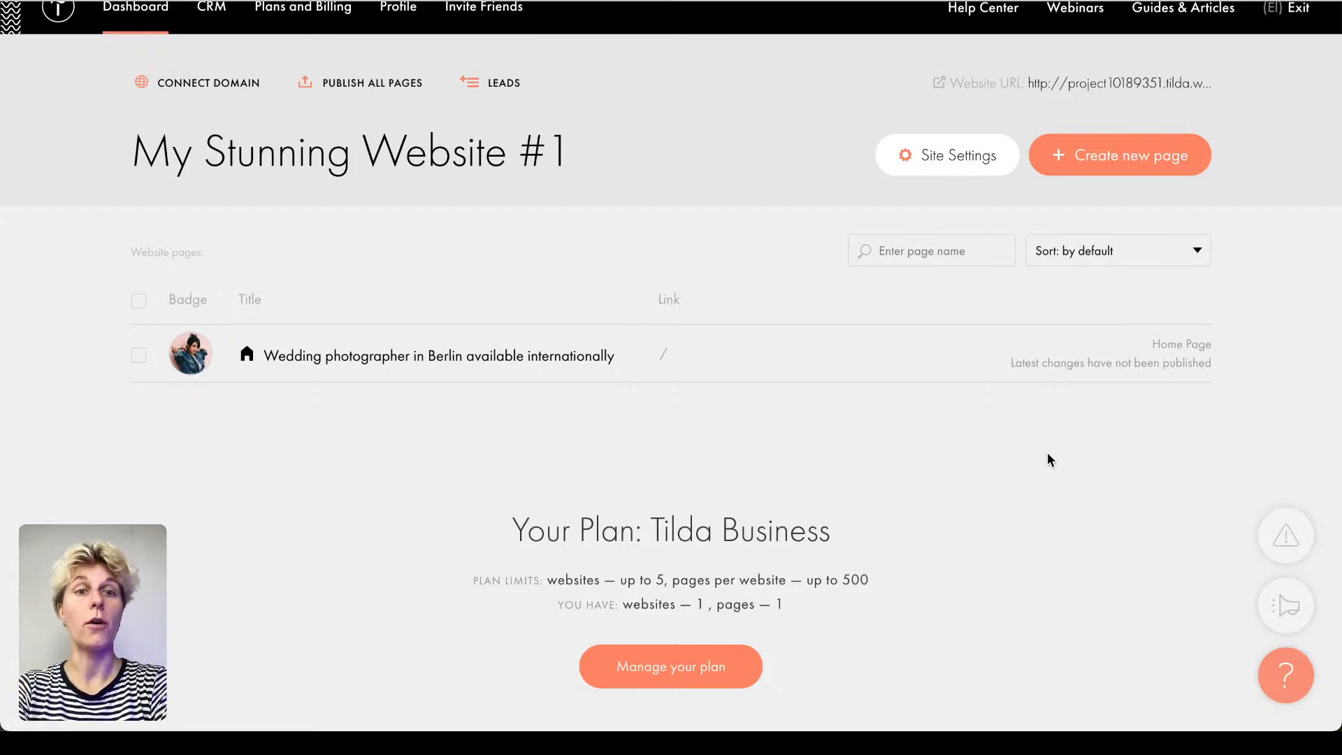
scroll(1047, 456, "up", 1)
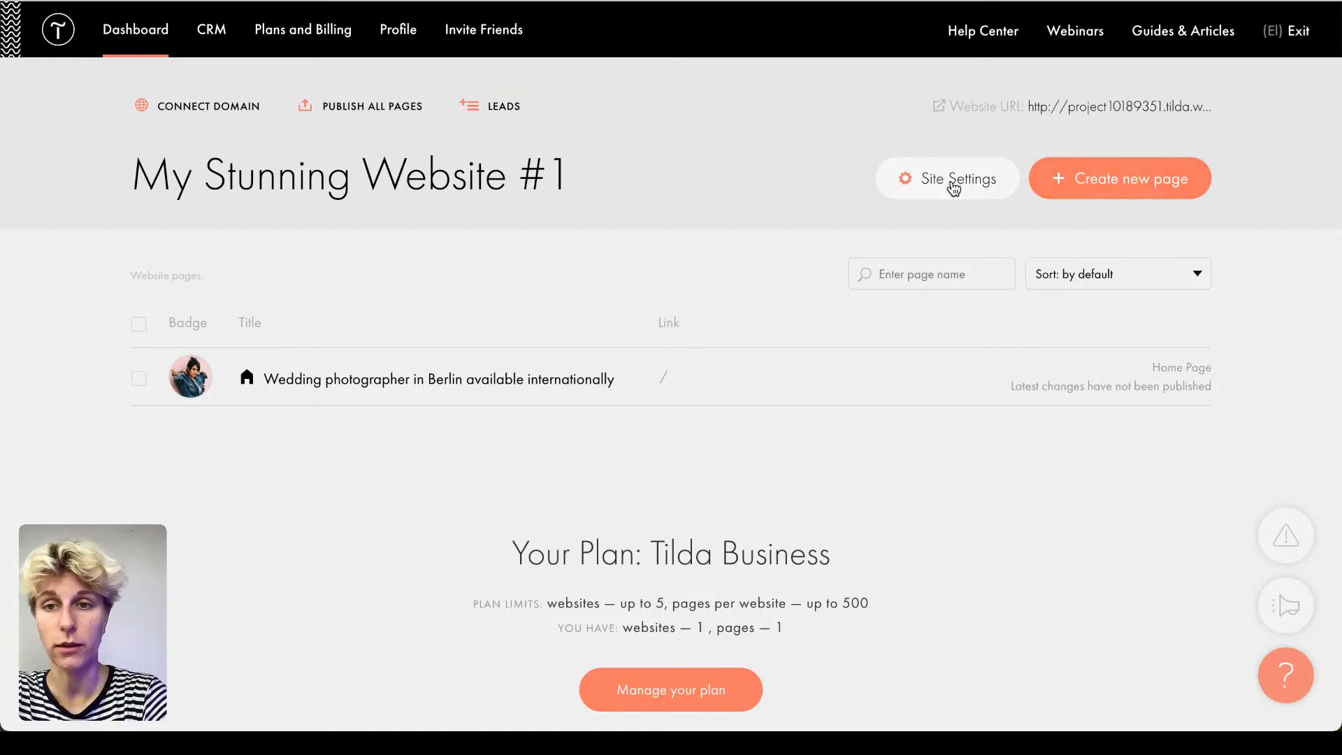
Step: Open the website's site settings and look over the available settings sections
left_click(988, 172)
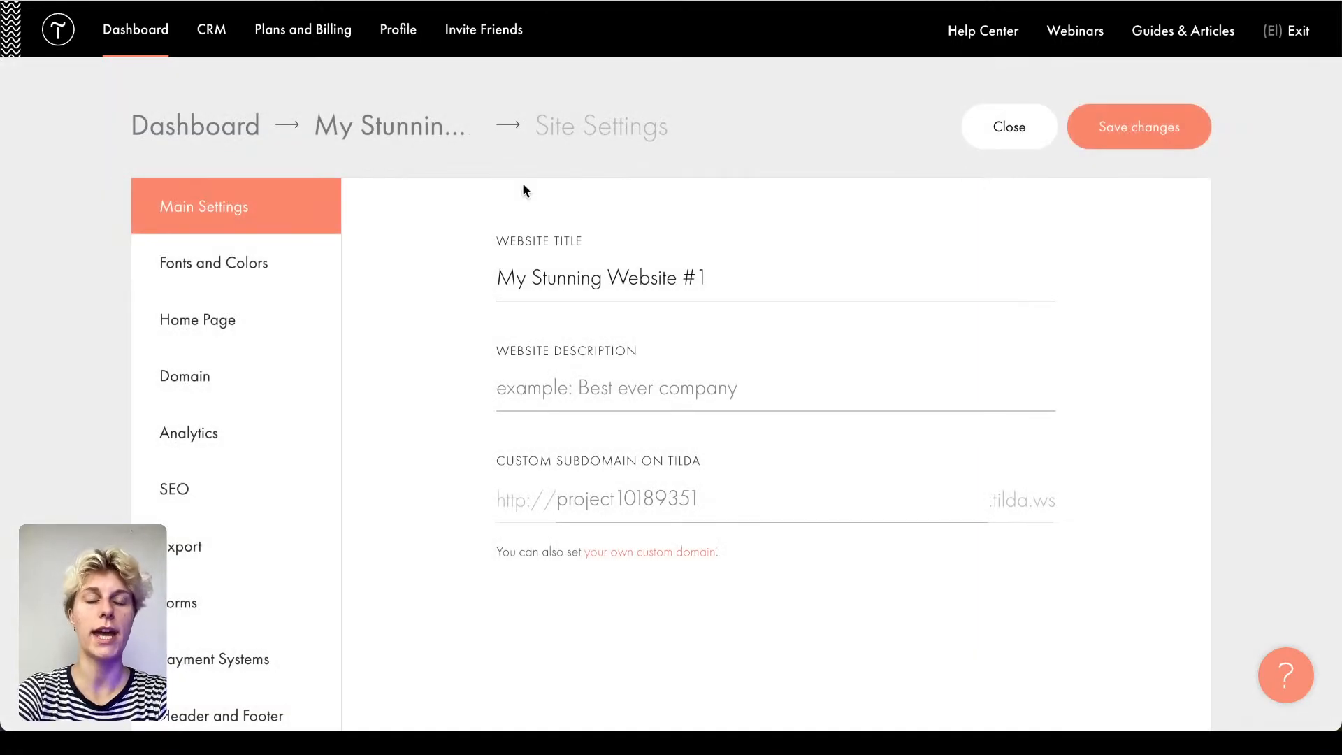
scroll(523, 183, "down", 3)
scroll(449, 183, "up", 1)
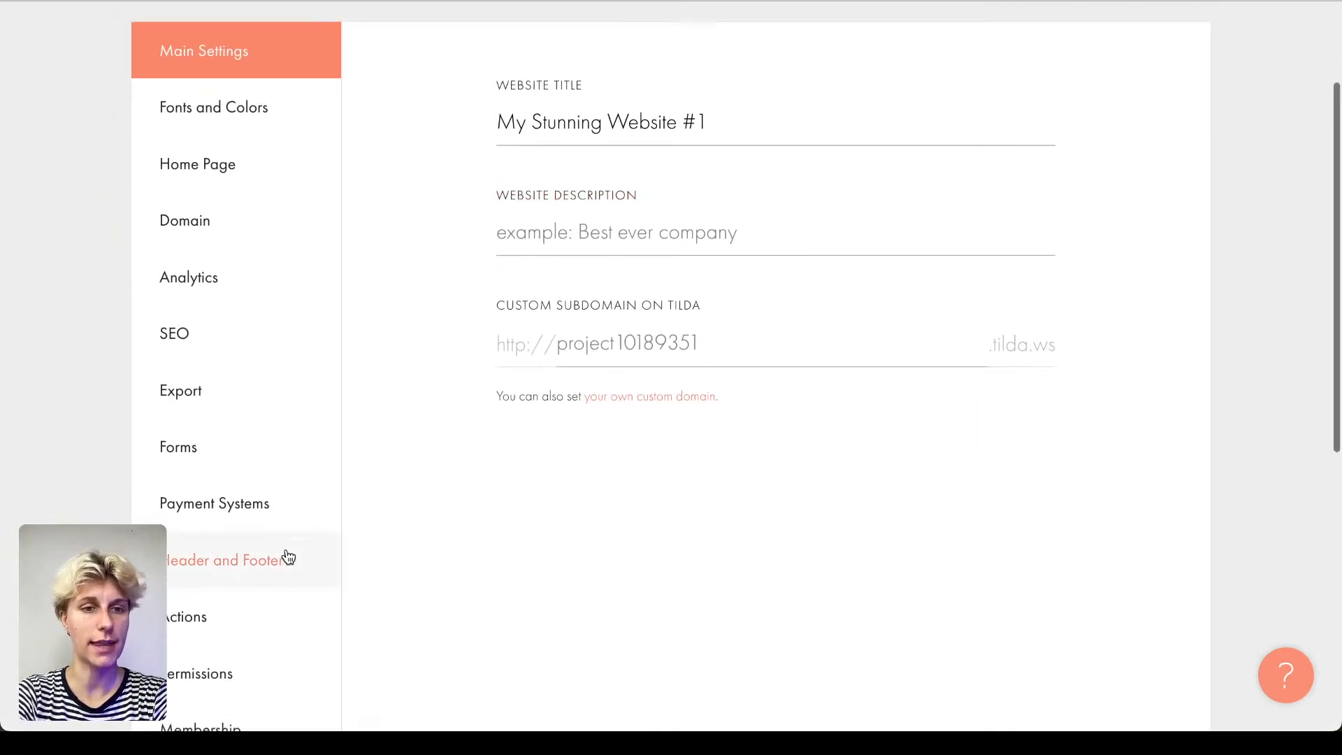
scroll(288, 557, "down", 5)
scroll(287, 556, "up", 5)
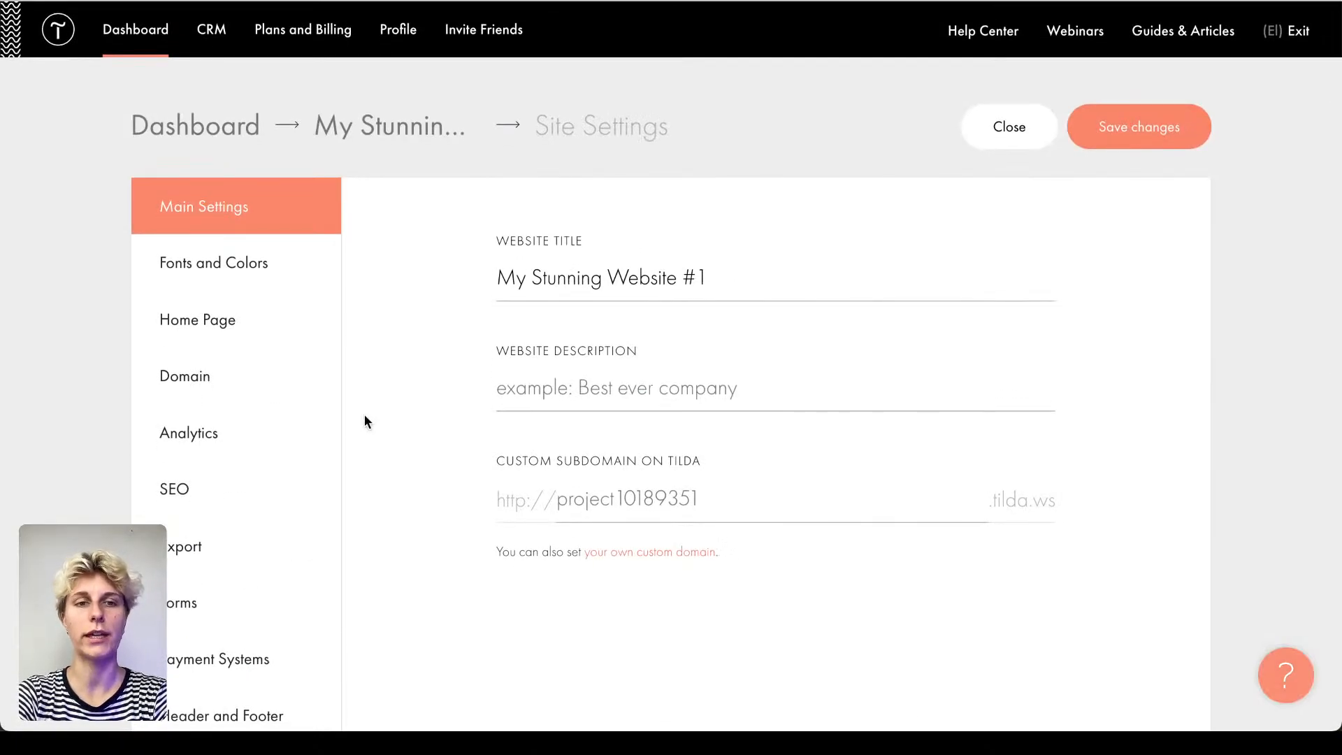
scroll(393, 367, "down", 3)
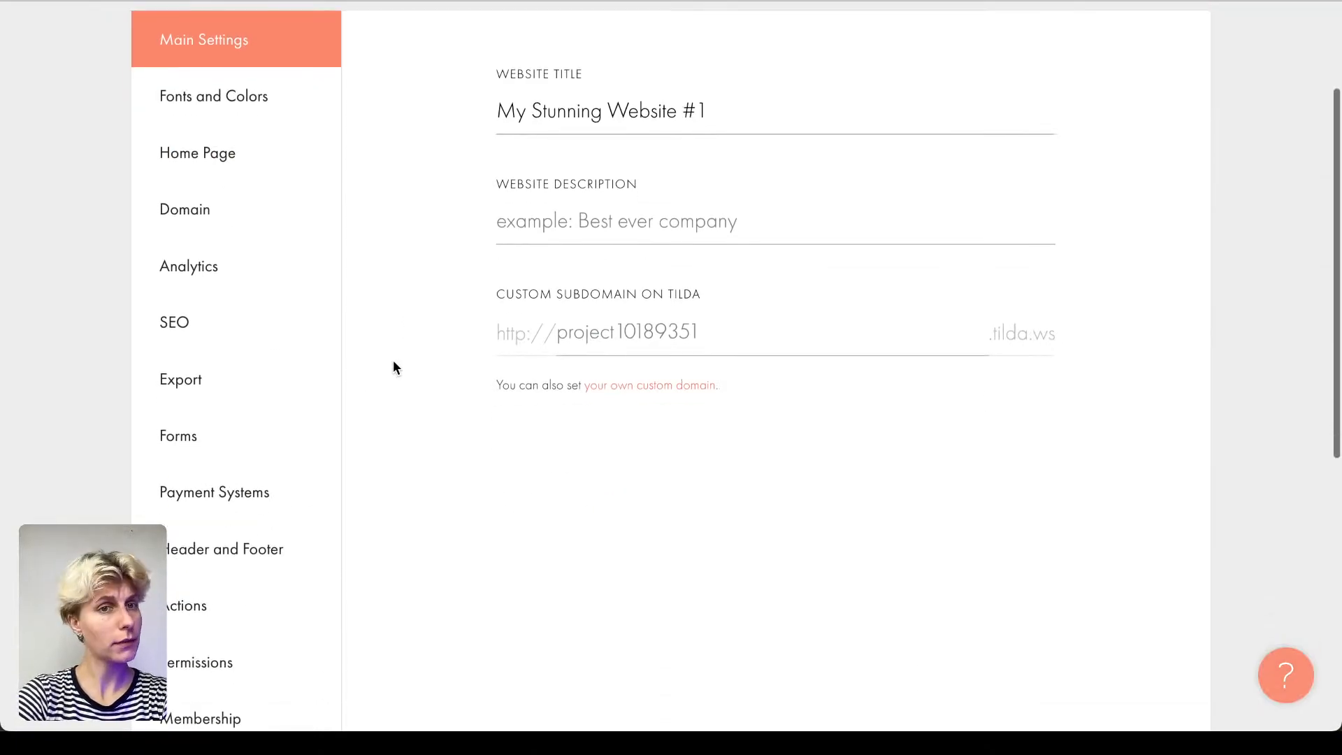
Step: Examine the website title and website description fields in the main settings
left_click(650, 201)
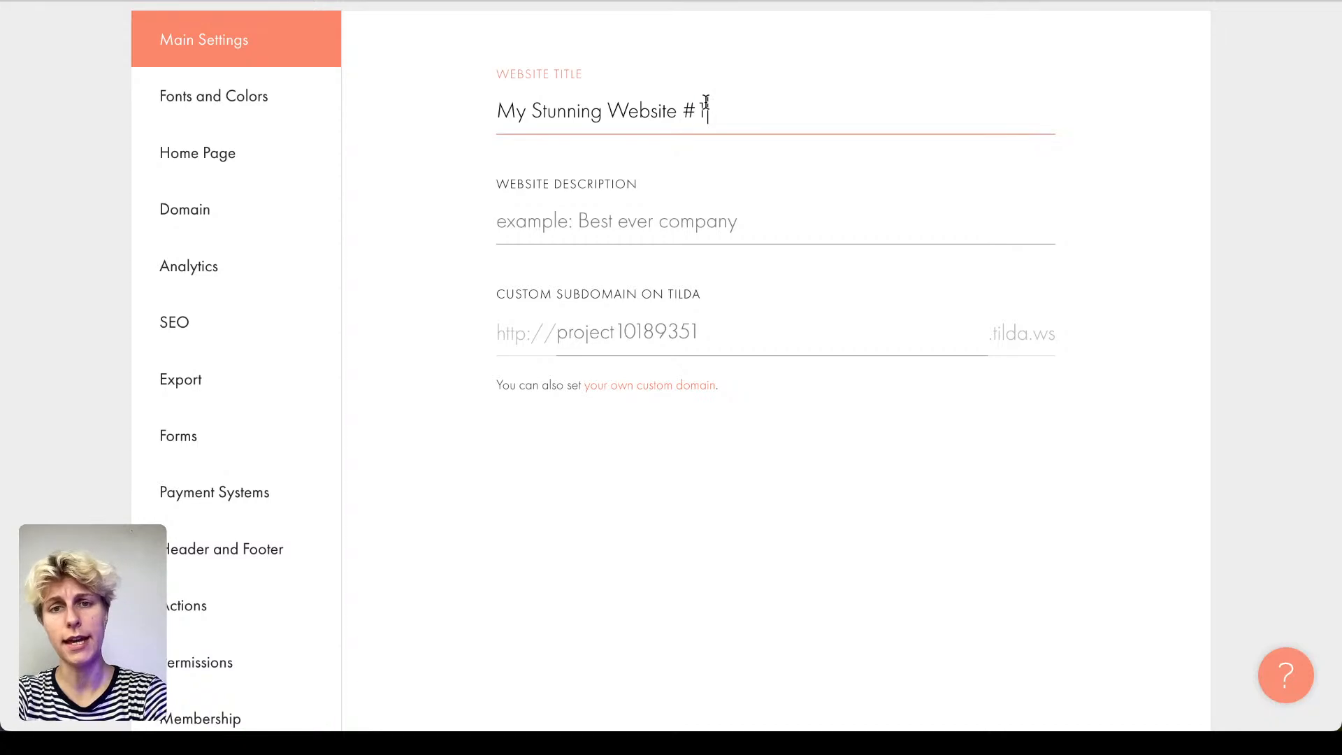
mouse_move(706, 107)
left_mouse_down()
mouse_move(531, 109)
mouse_move(708, 106)
left_mouse_up()
left_click(492, 115)
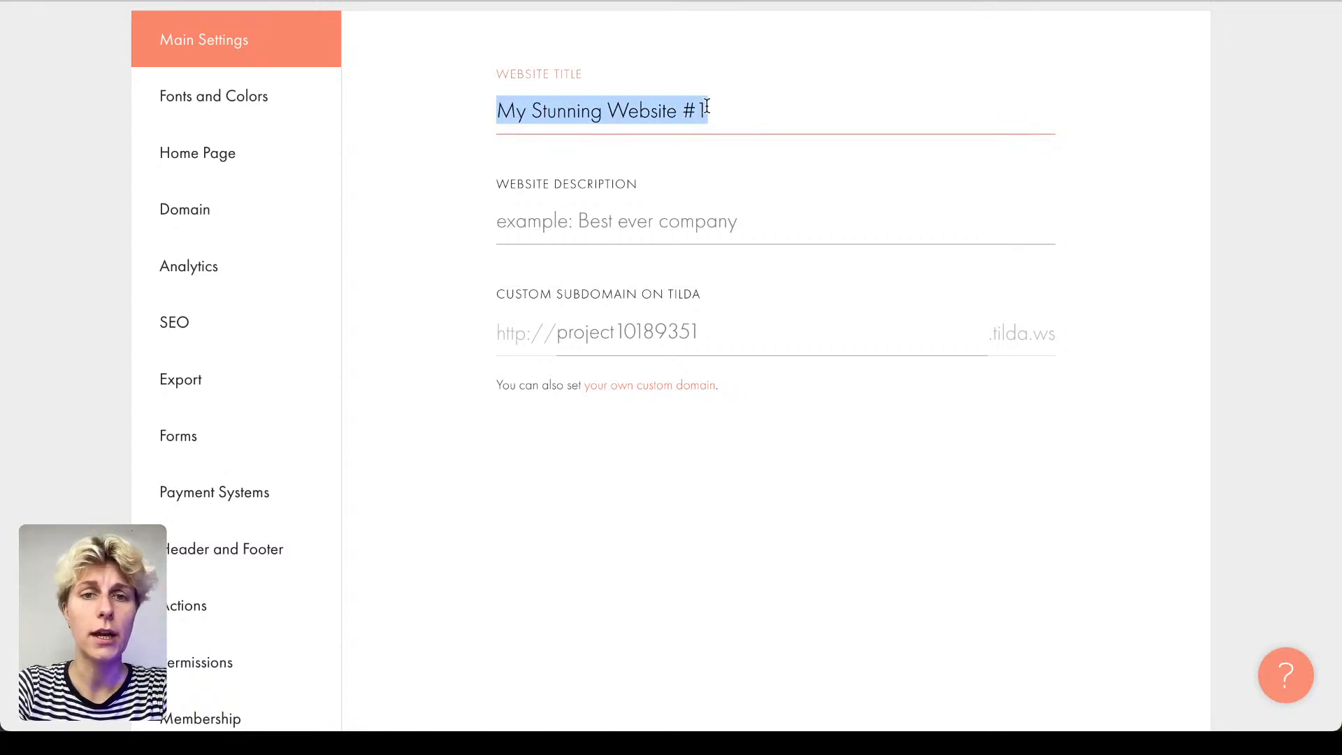
left_click(707, 106)
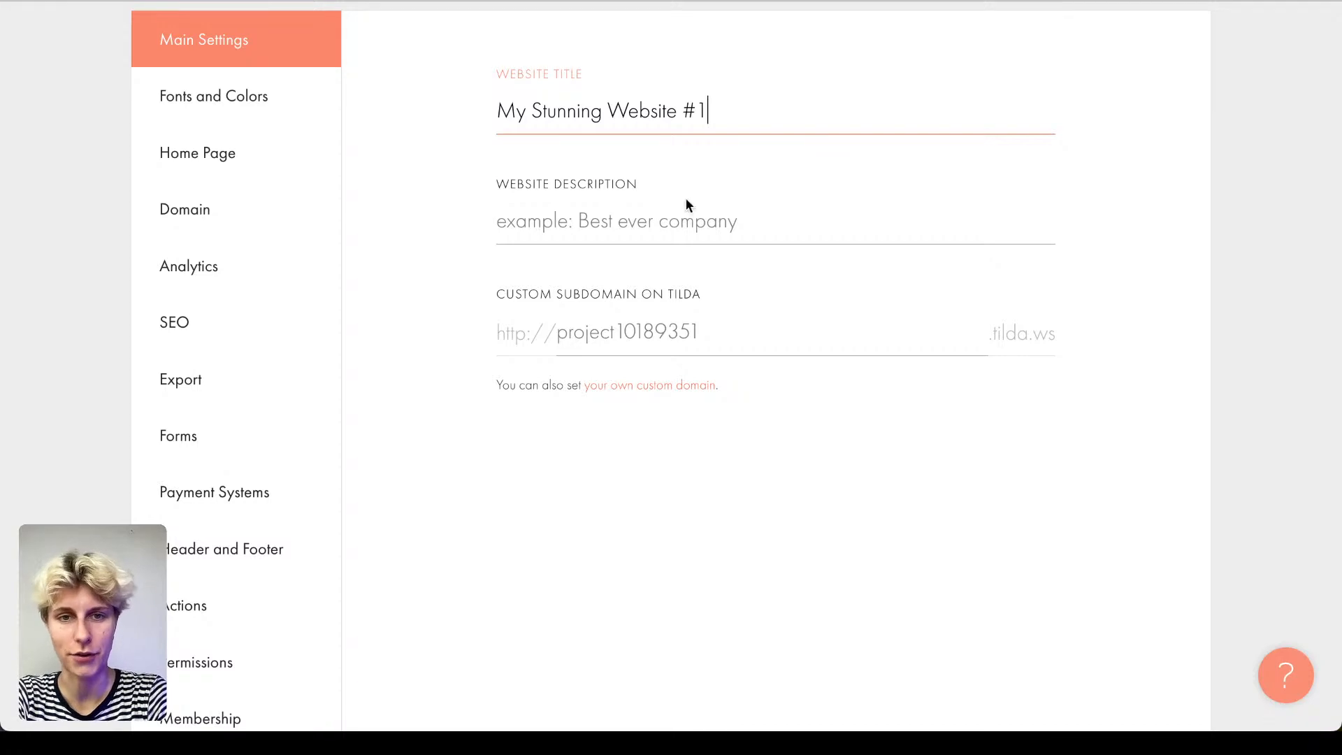
left_click(680, 232)
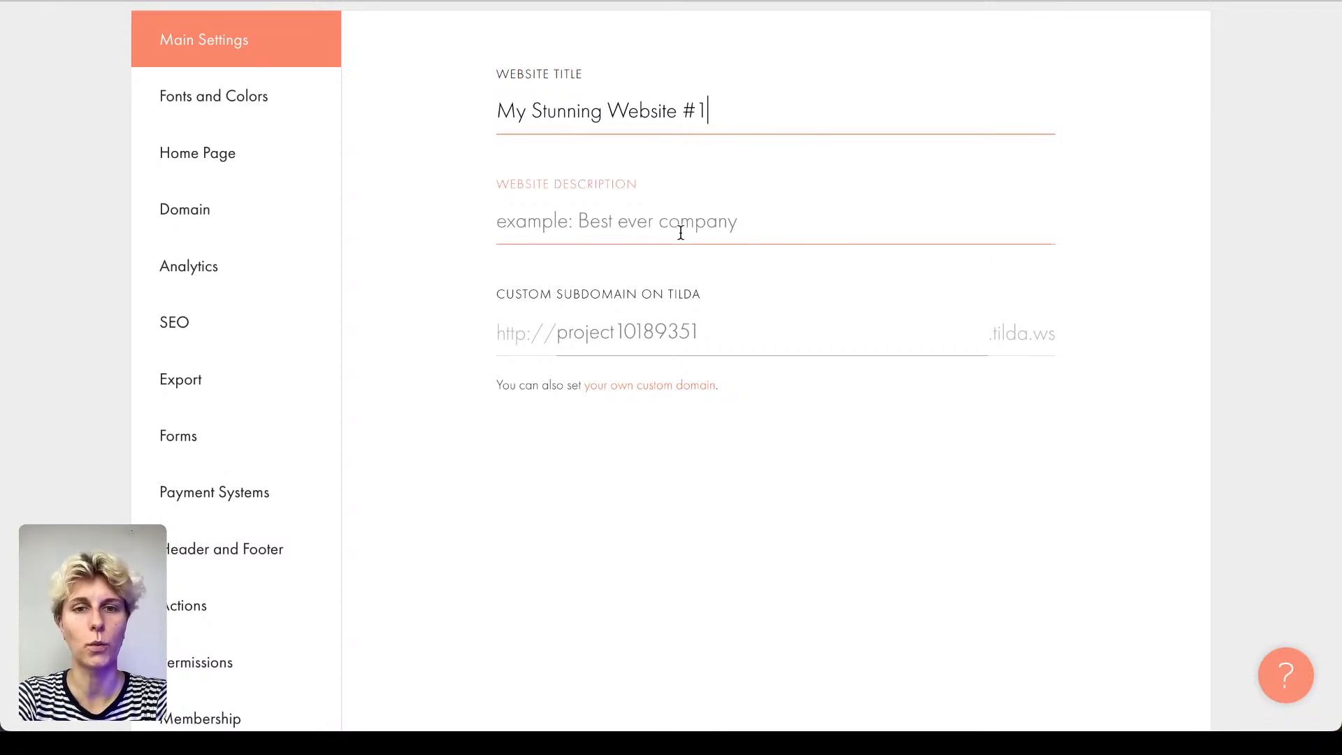
Step: Set the website's custom Tilda subdomain to wedding-photo-berlin
left_click(589, 310)
left_click(555, 332)
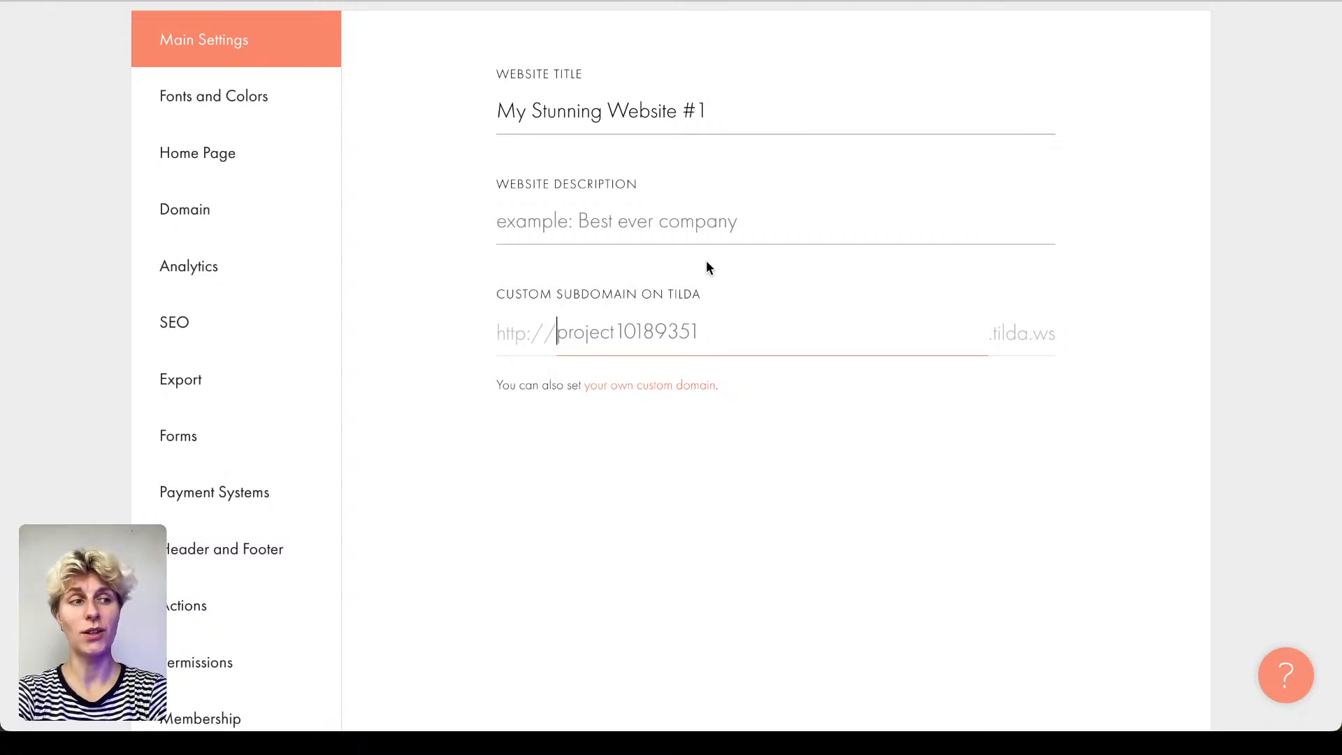
type("w")
key("BackSpace")
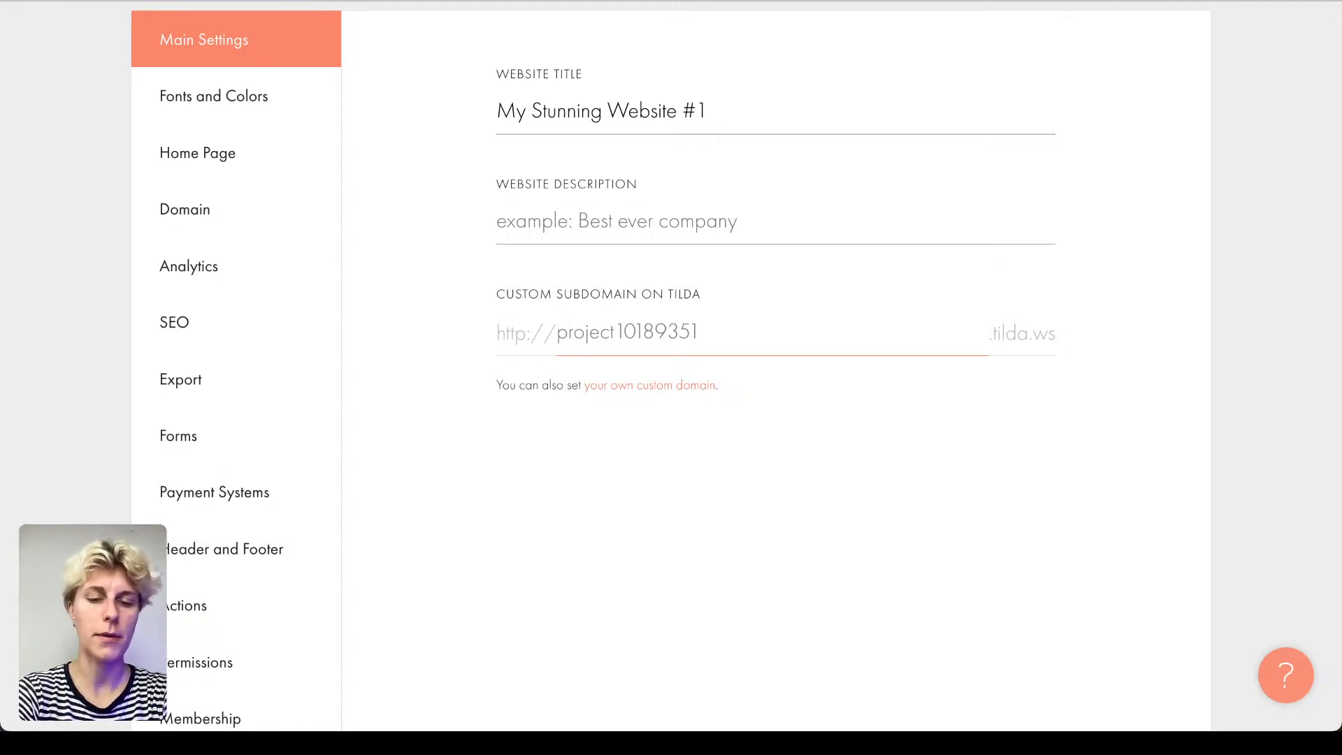
type("webbinag-")
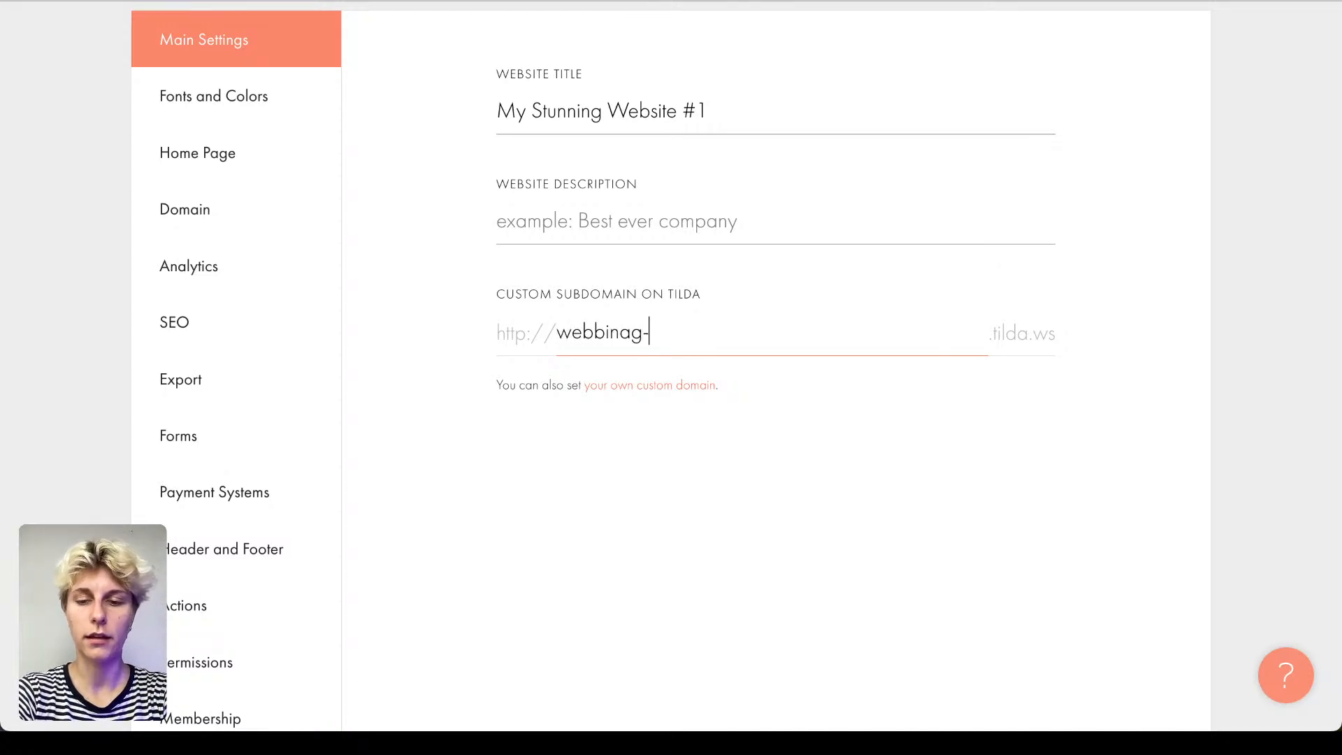
type("photo")
key("BackSpace")
key("BackSpace")
type("t")
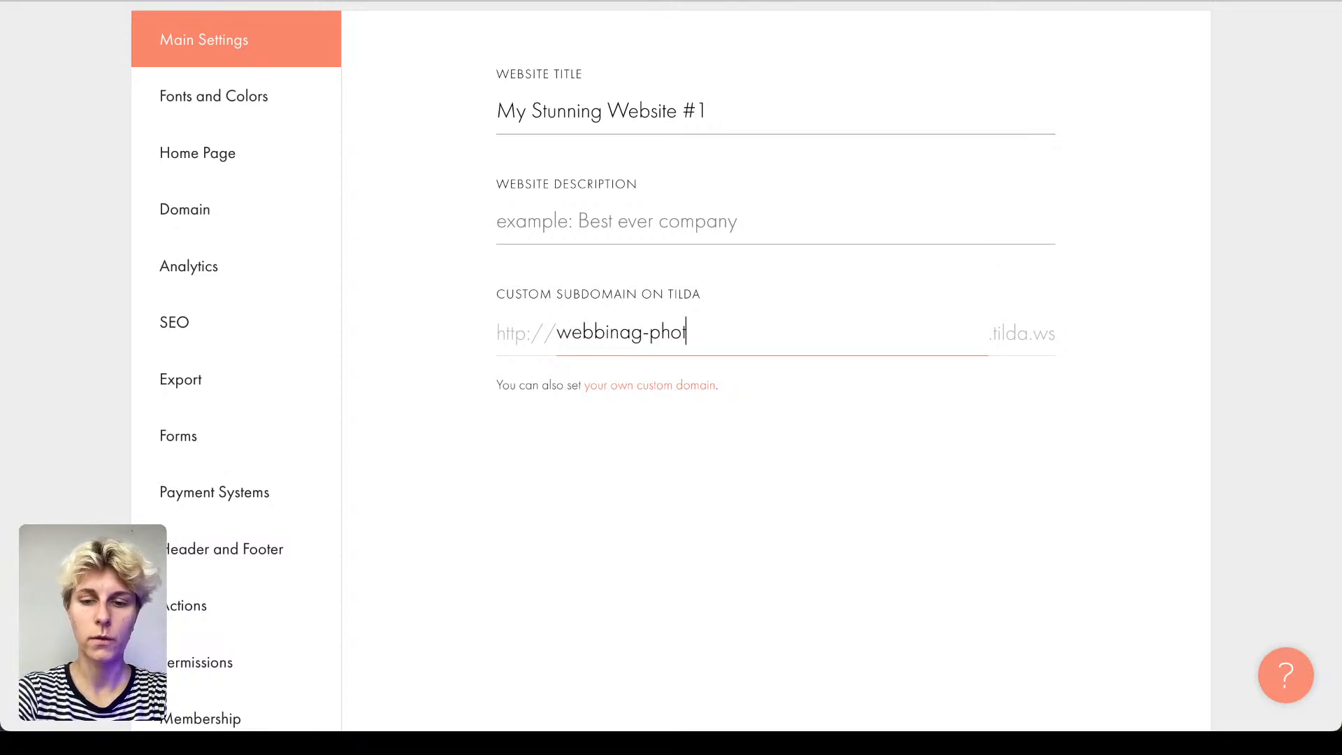
type("o-berlin")
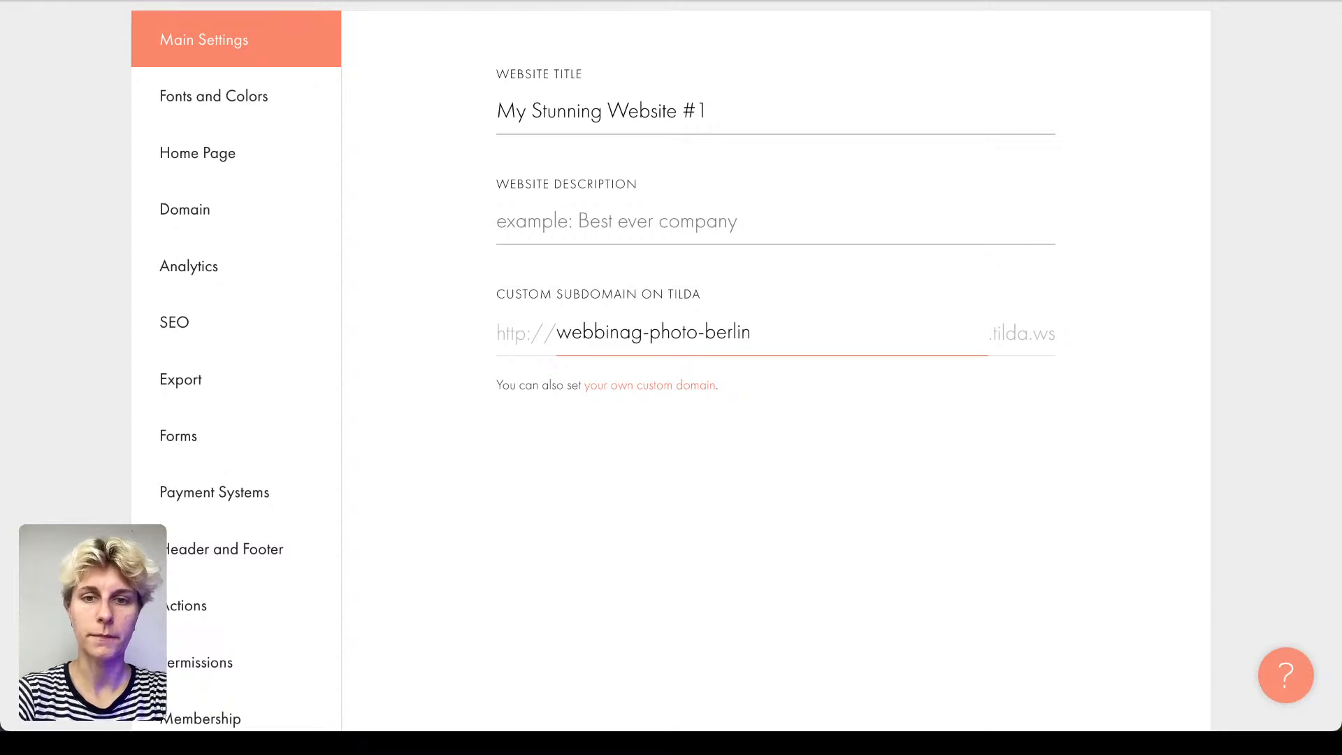
scroll(1027, 365, "up", 3)
left_click(621, 500)
key("BackSpace")
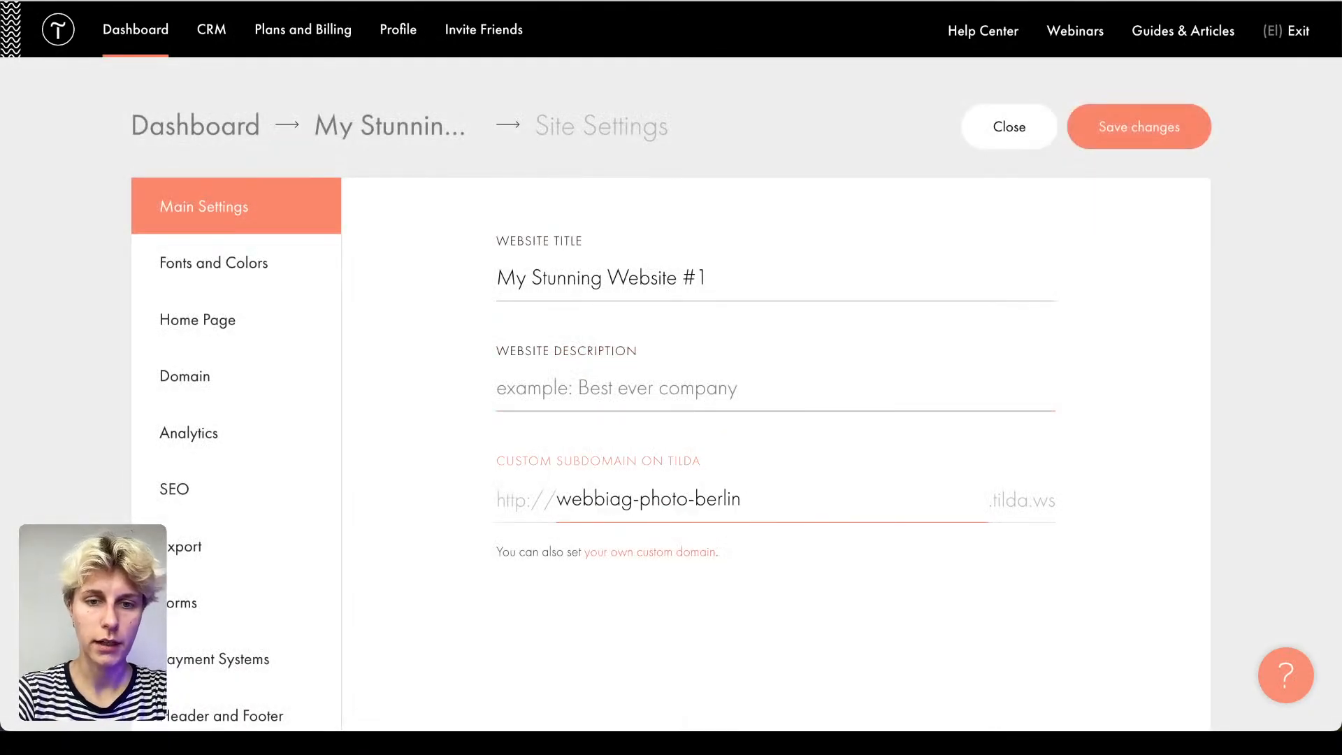
key("BackSpace")
key("BackSpace")
key("BackSpace")
type("dding")
key("Right")
key("Right")
key("BackSpace")
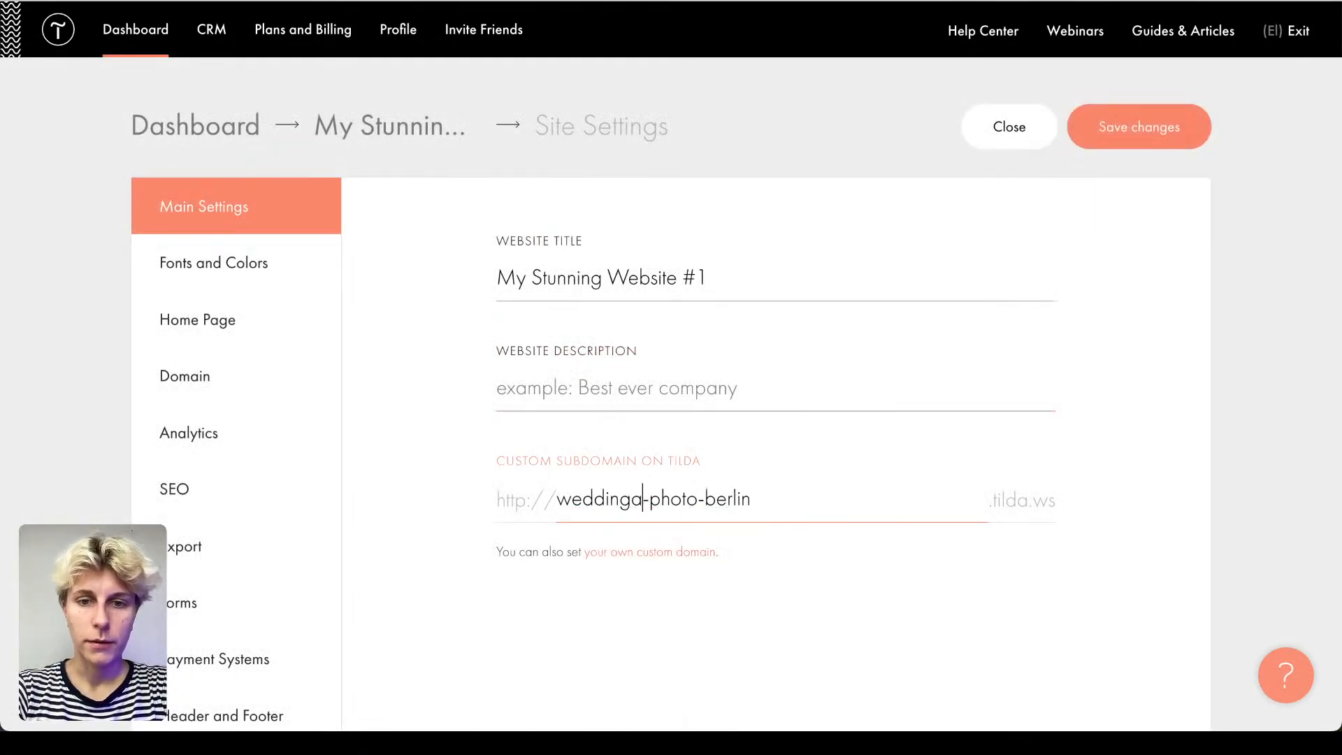
key("BackSpace")
key("Return")
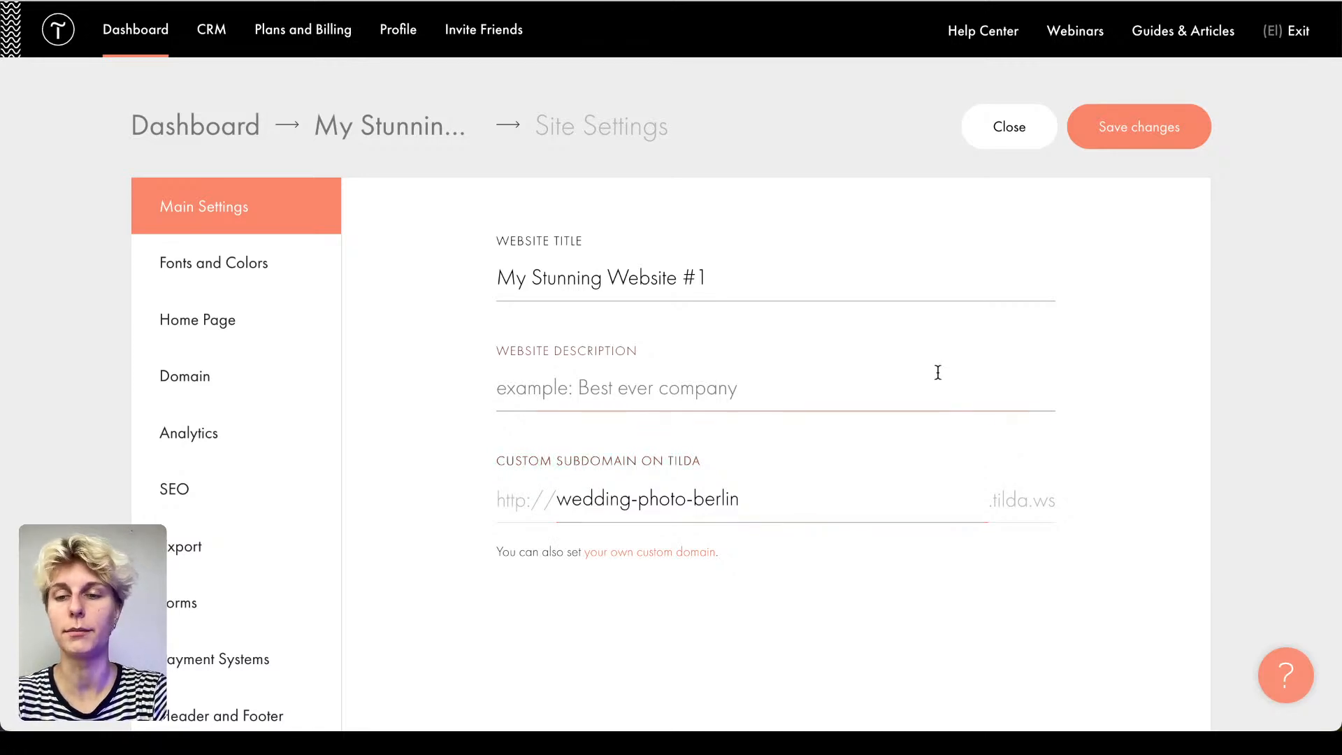
left_click_drag(1078, 505, 988, 505)
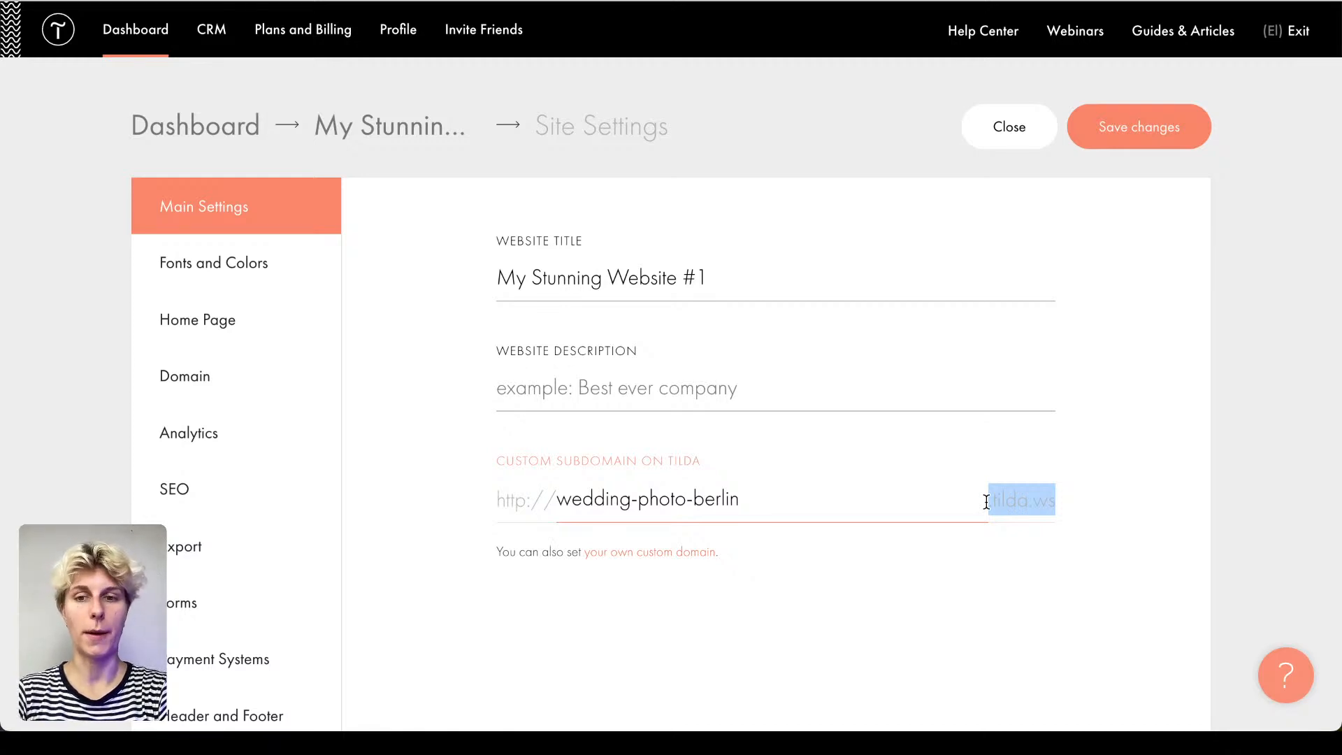
left_click(986, 502)
Step: Check the custom domain settings and read the Help Center article on connecting a domain name
left_click(228, 357)
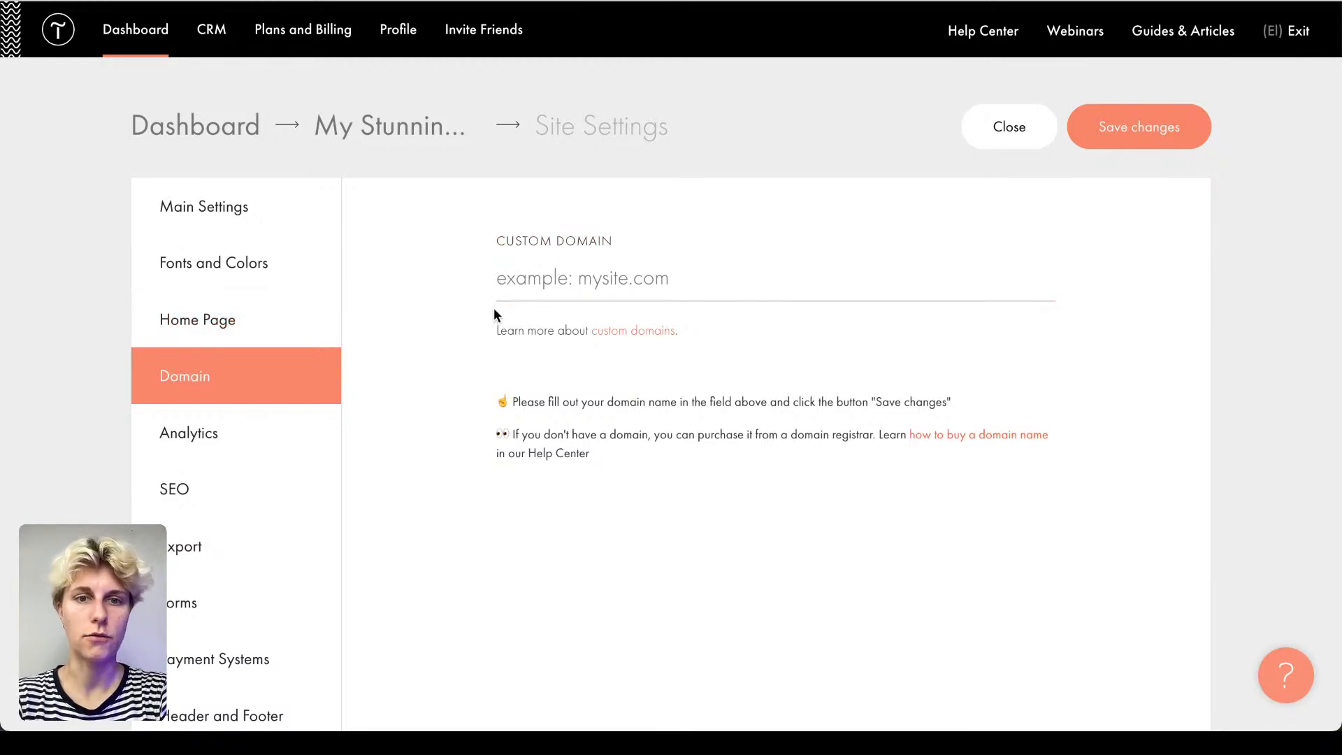
left_click(523, 292)
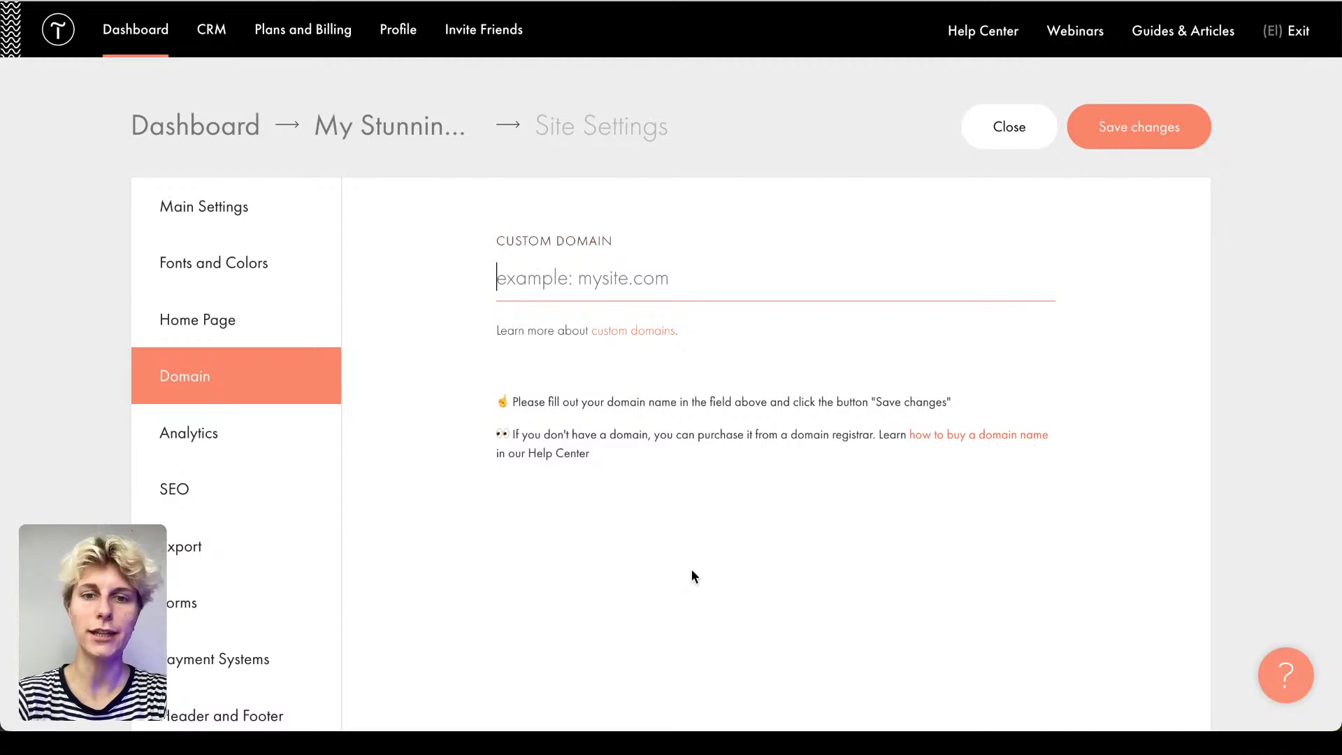
left_click(640, 332)
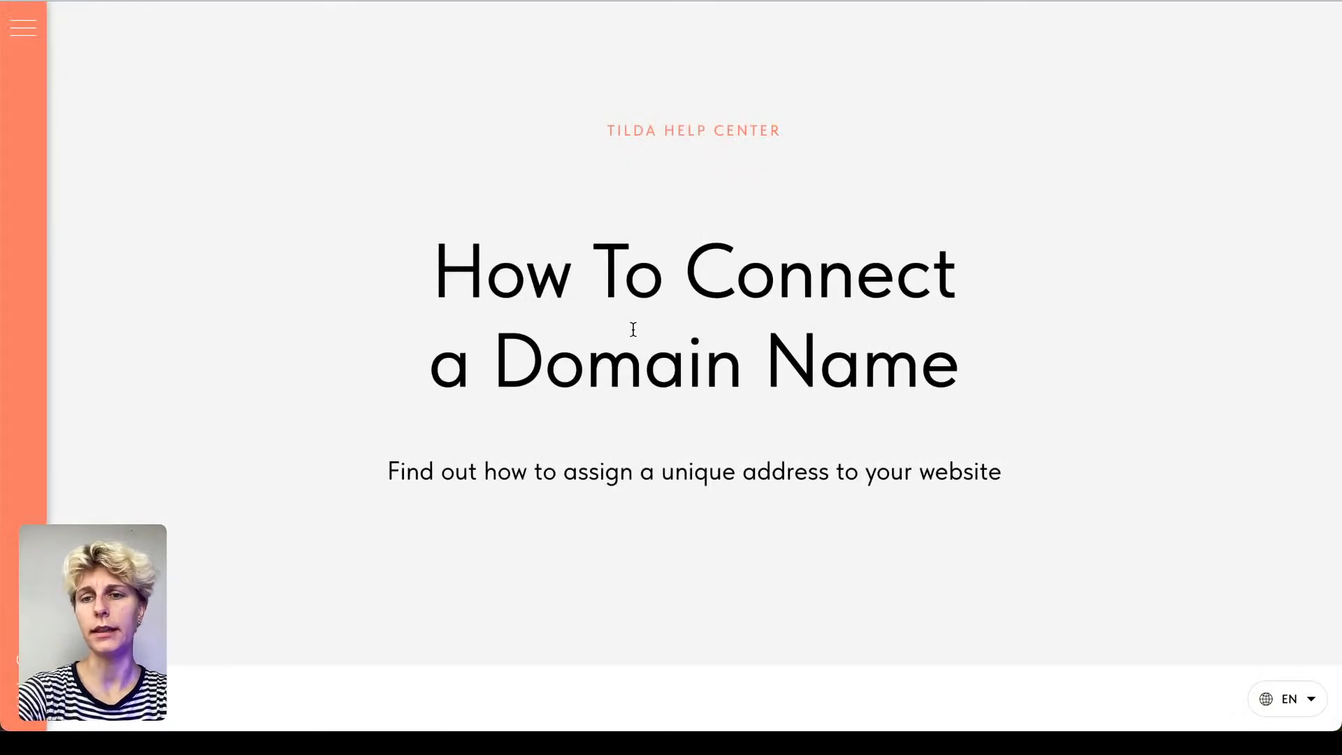
scroll(633, 330, "down", 10)
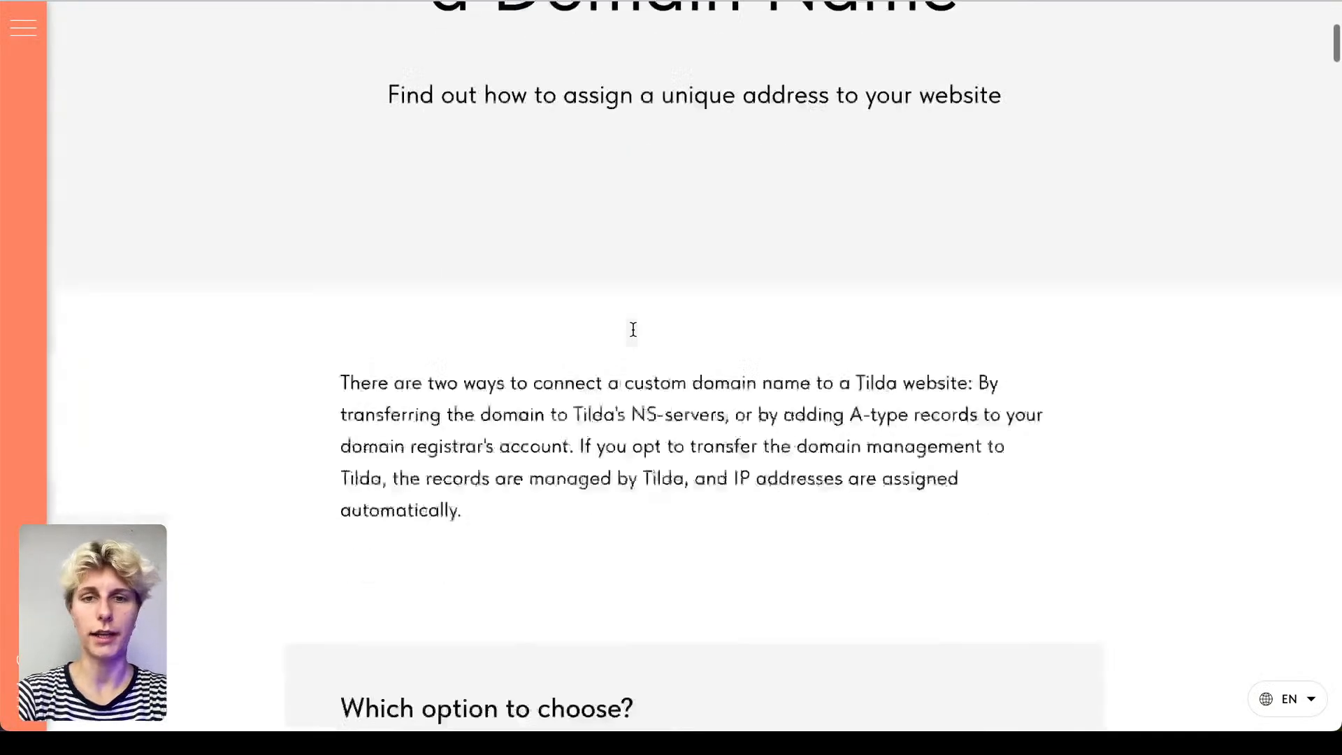
scroll(634, 335, "down", 10)
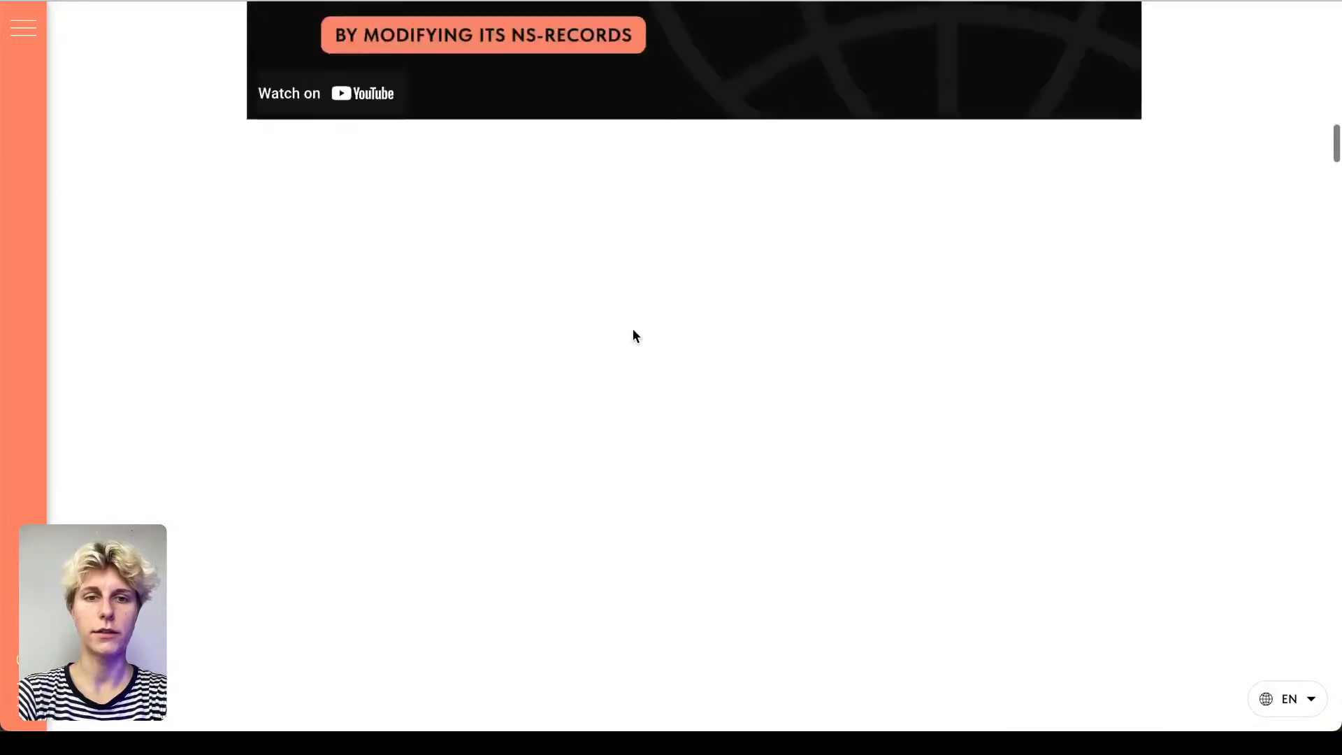
scroll(637, 335, "up", 1)
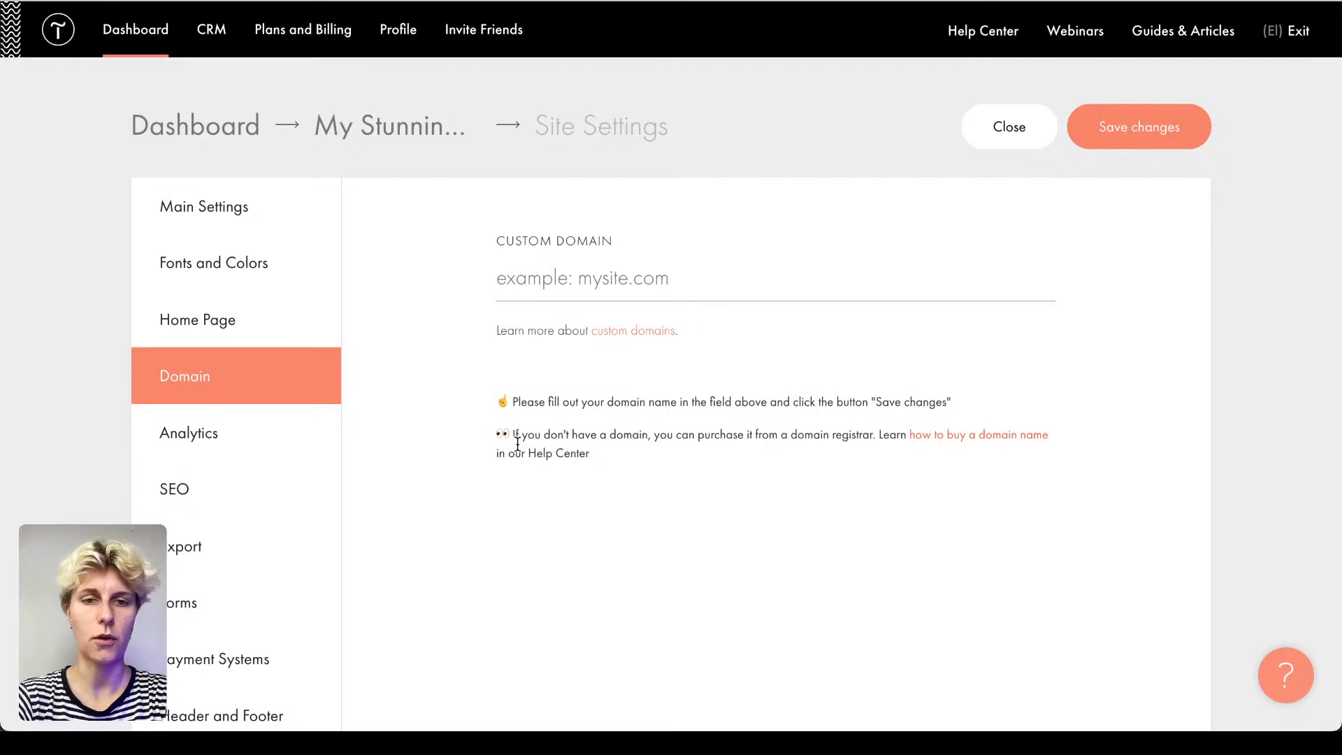
Step: Read the note about purchasing a domain from a registrar and inspect the empty custom domain field
left_click_drag(512, 433, 664, 501)
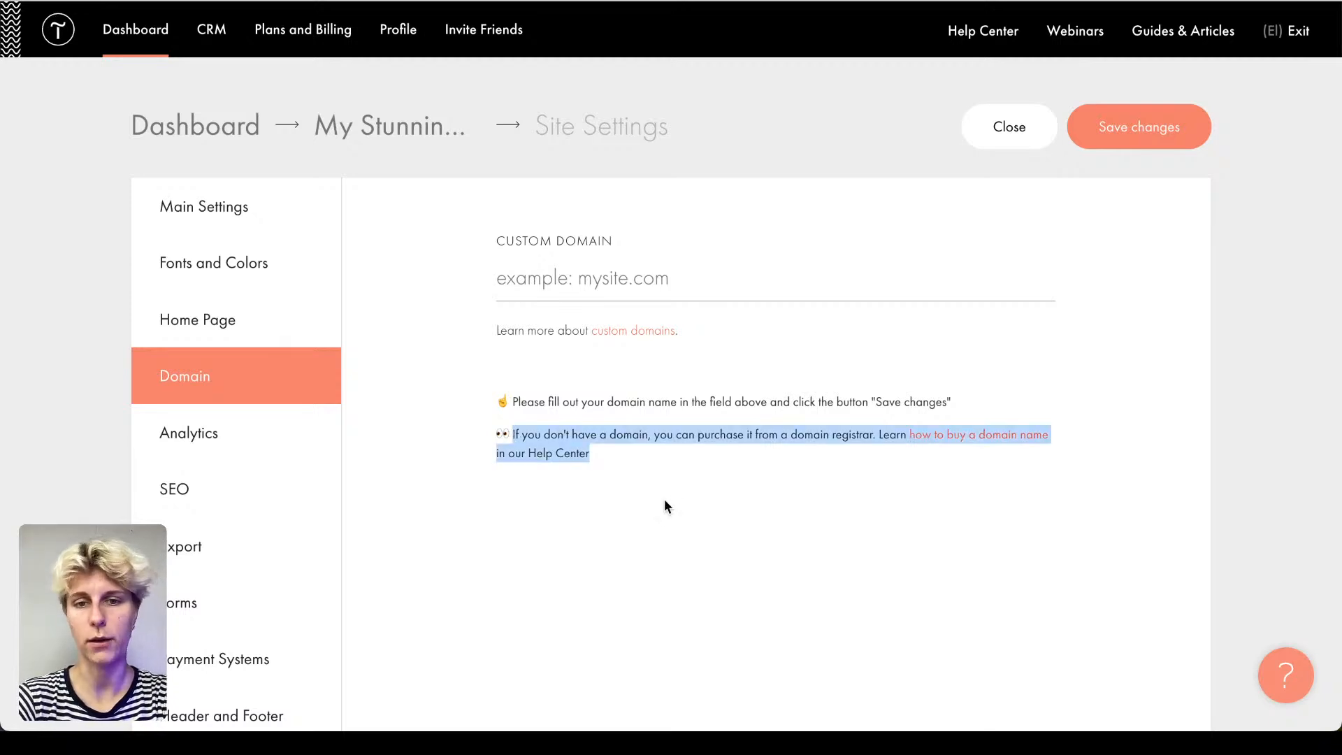
left_click(664, 503)
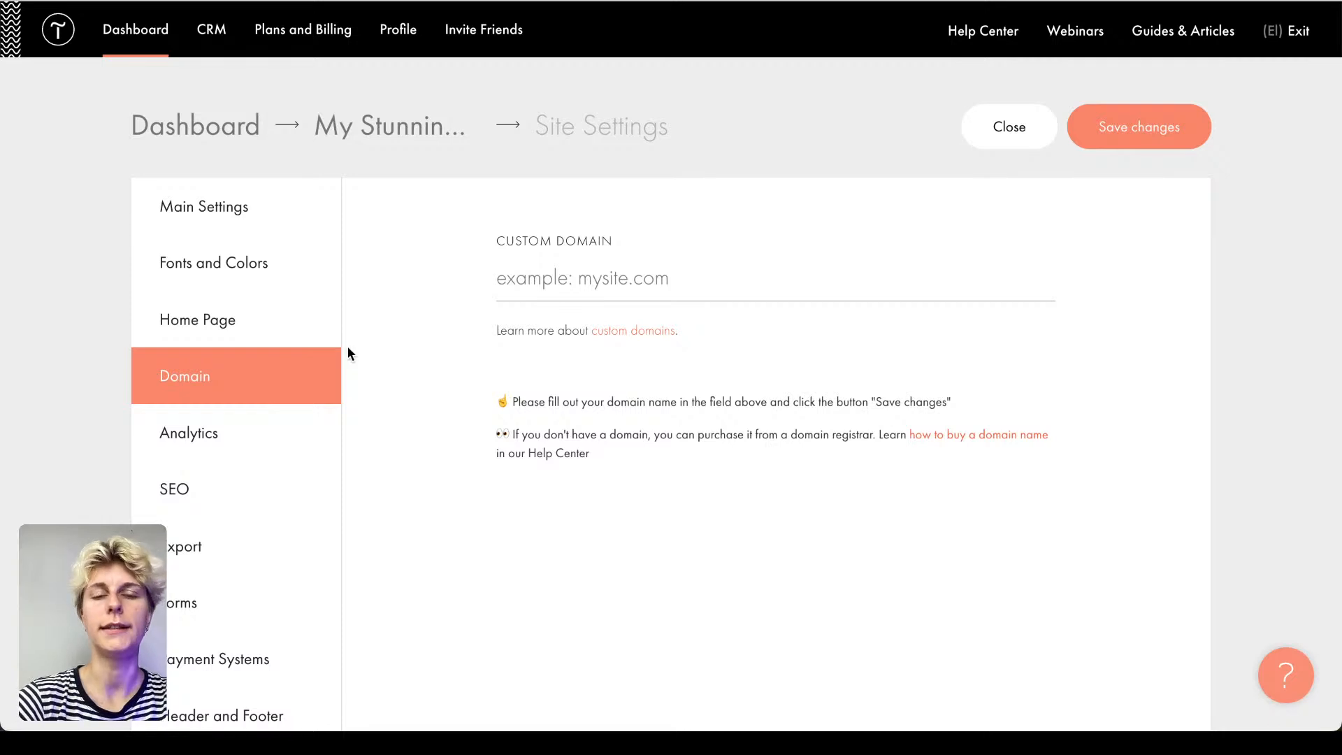
left_click(511, 290)
Step: Review the website's font pairing, size and weight options in the Fonts and Colors settings
left_click(224, 263)
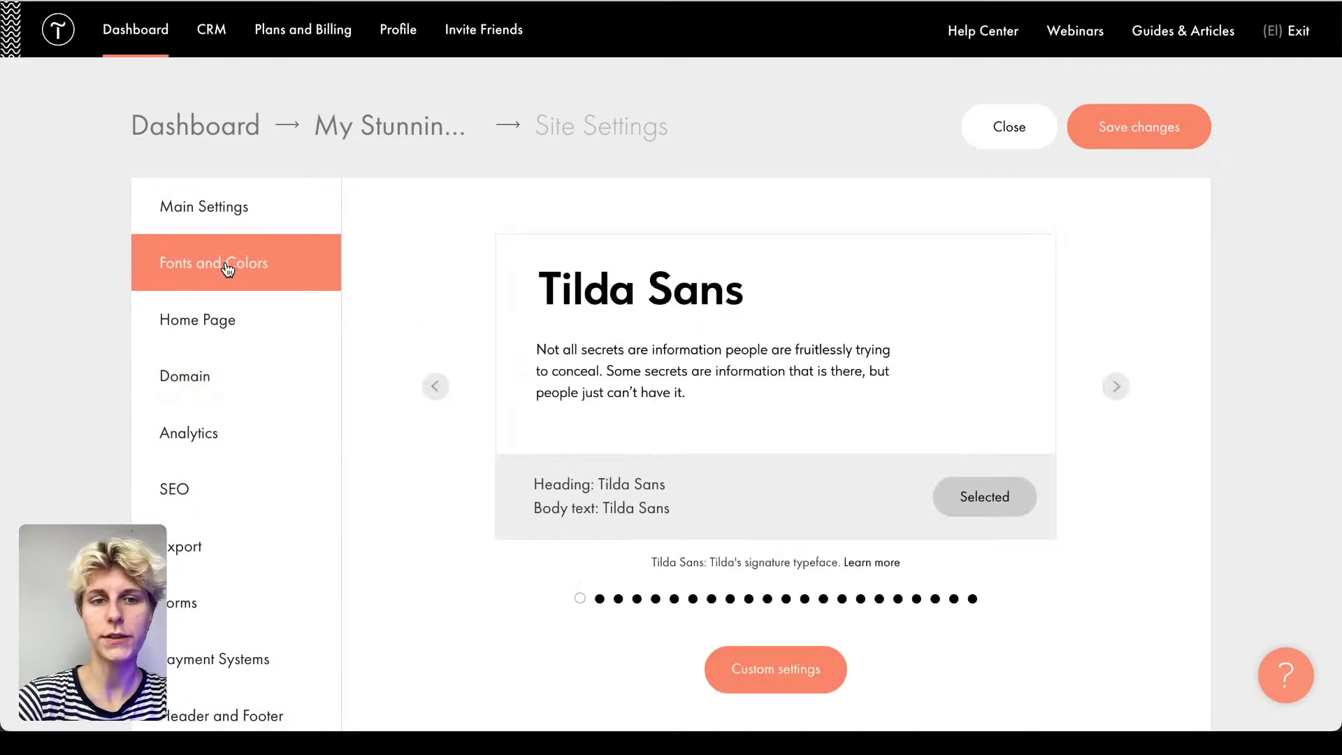
scroll(227, 269, "down", 1)
scroll(227, 270, "down", 4)
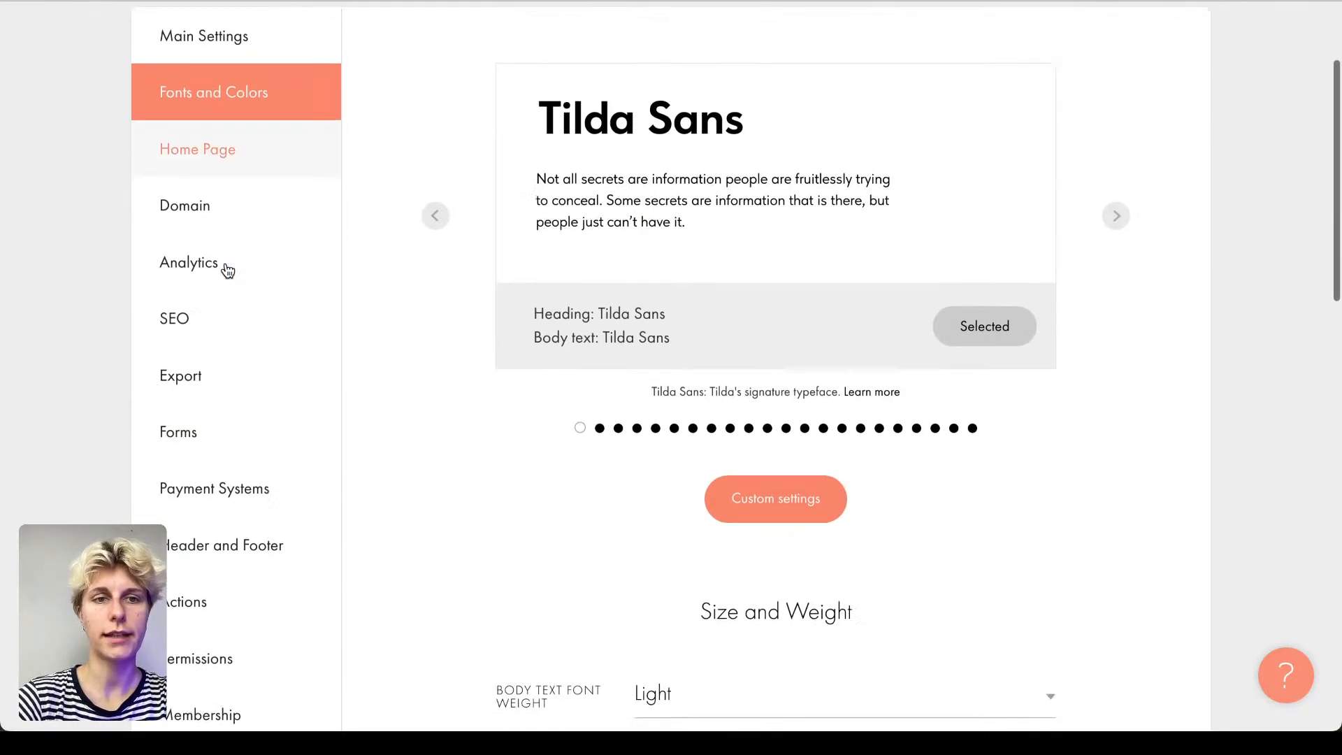
Step: Check which page is assigned as the website's home page and which alternatives can be chosen
left_click(263, 144)
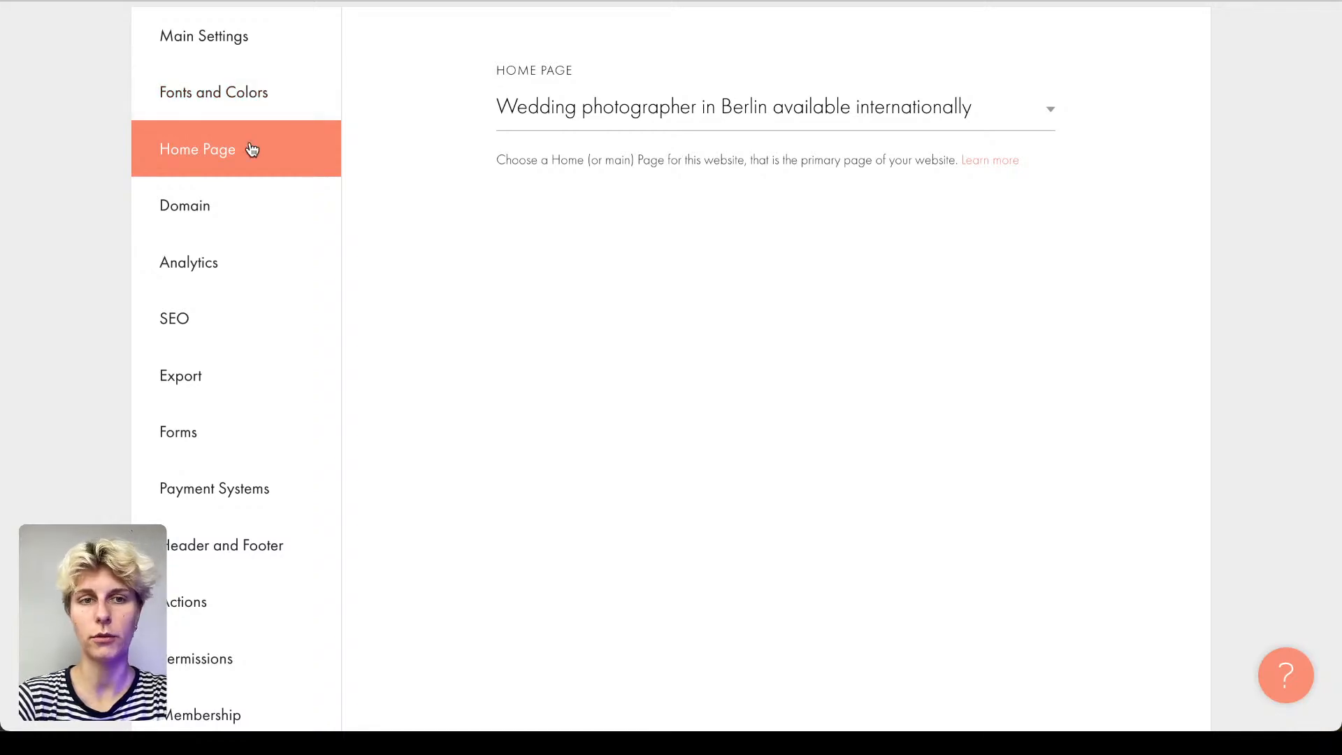
scroll(250, 148, "down", 2)
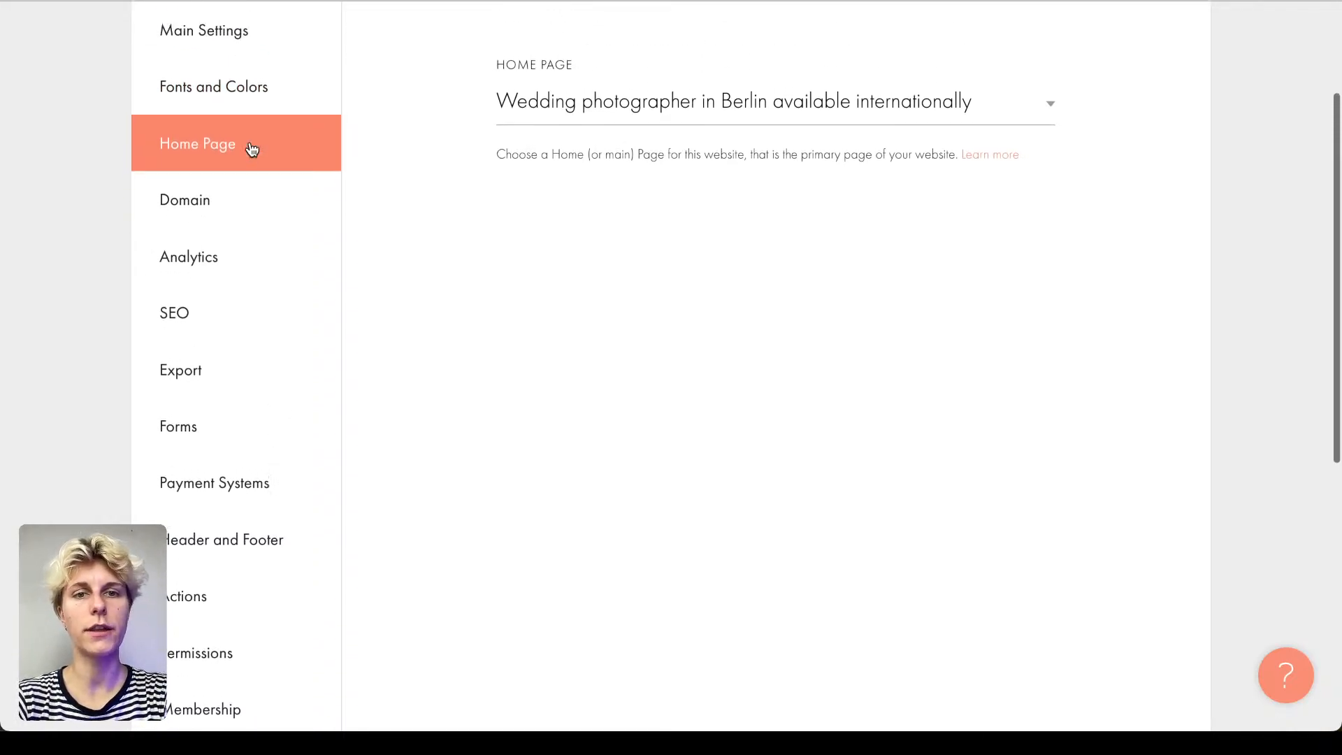
left_click(616, 116)
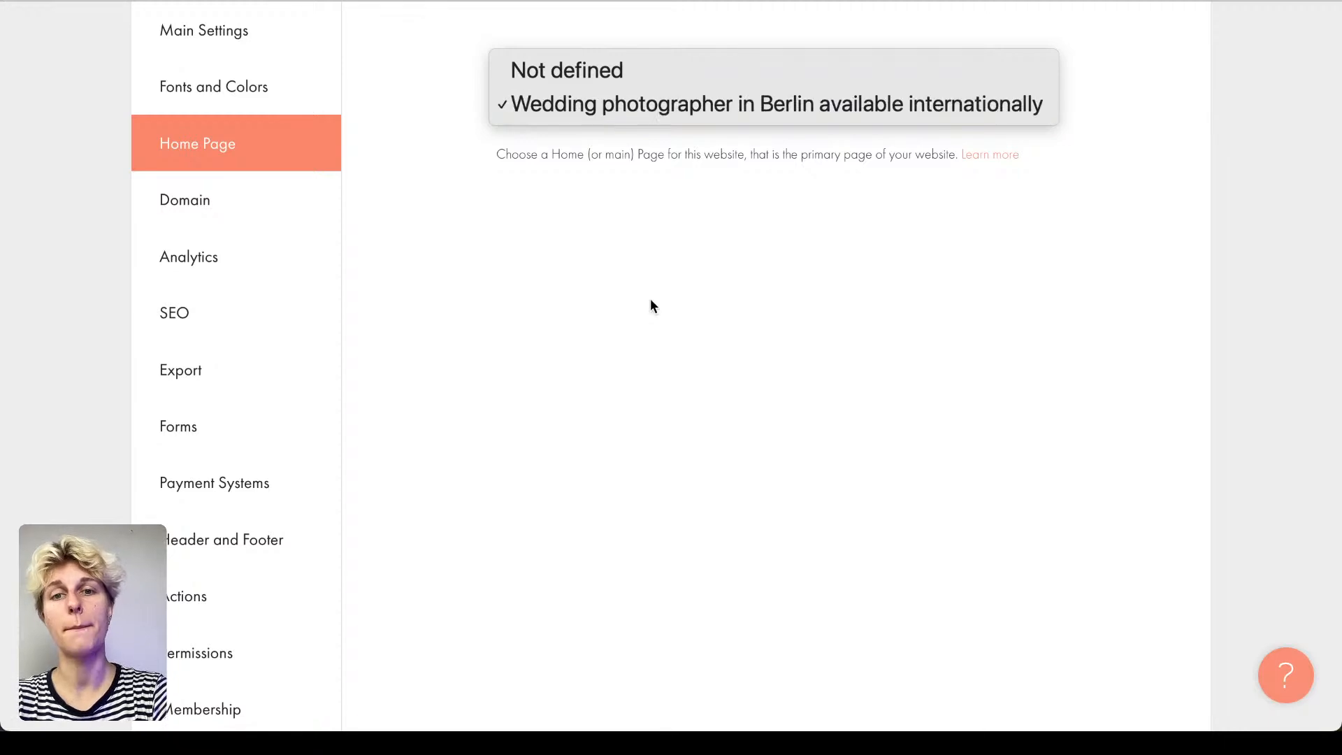
left_click(671, 272)
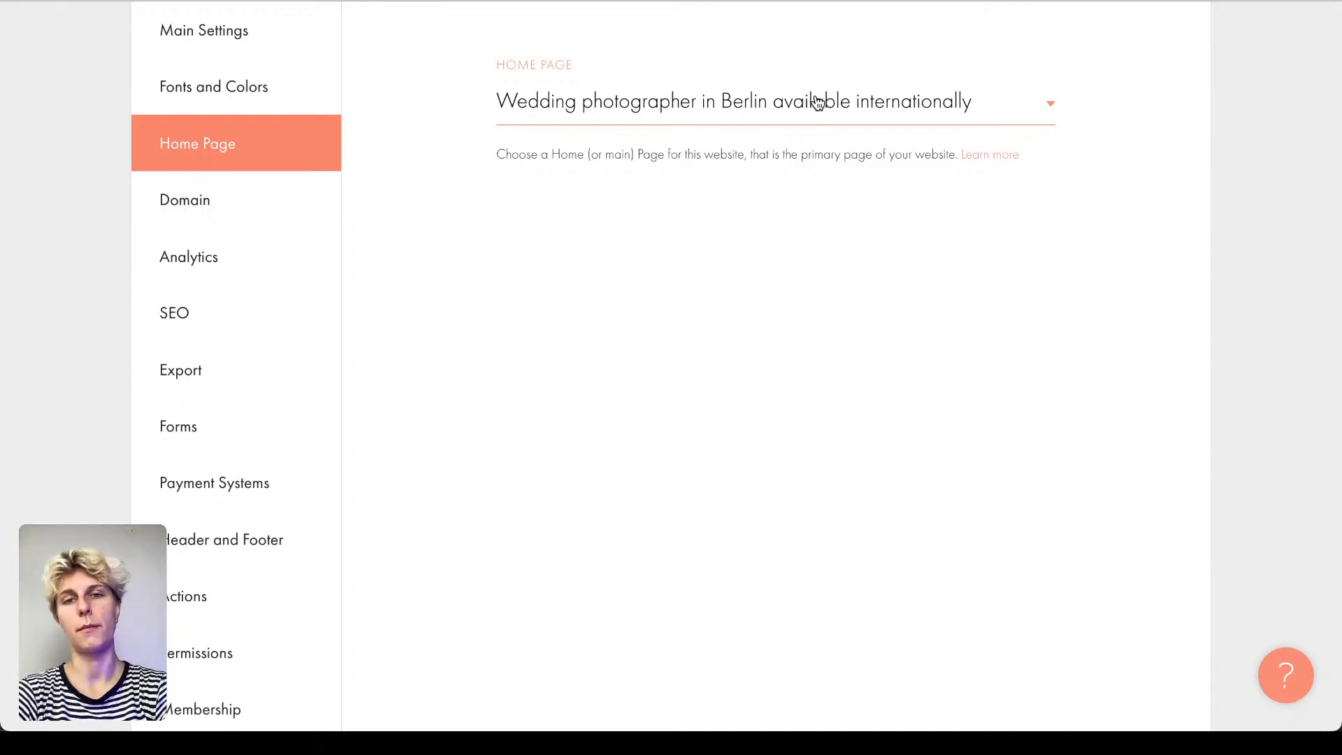
Step: Review the analytics settings and examine the metrics and sessions chart in the website statistics
left_click(206, 253)
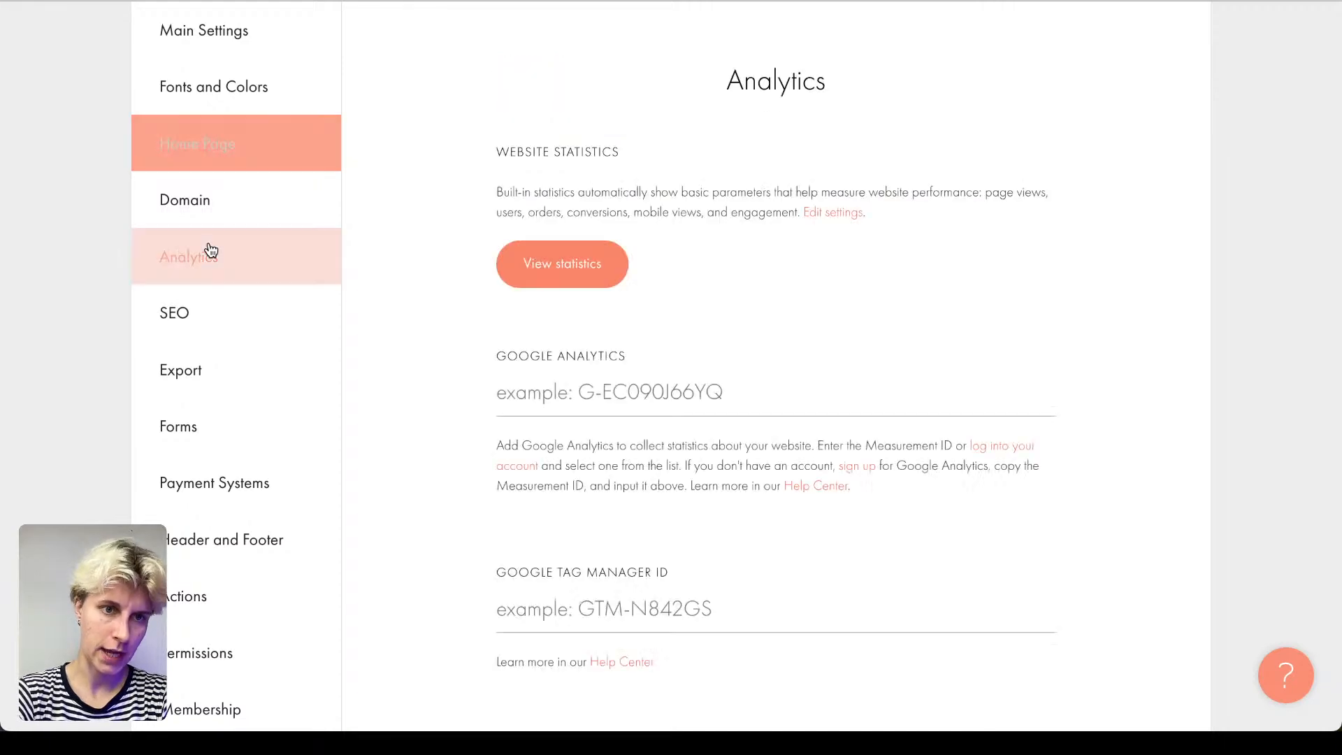
scroll(458, 287, "down", 2)
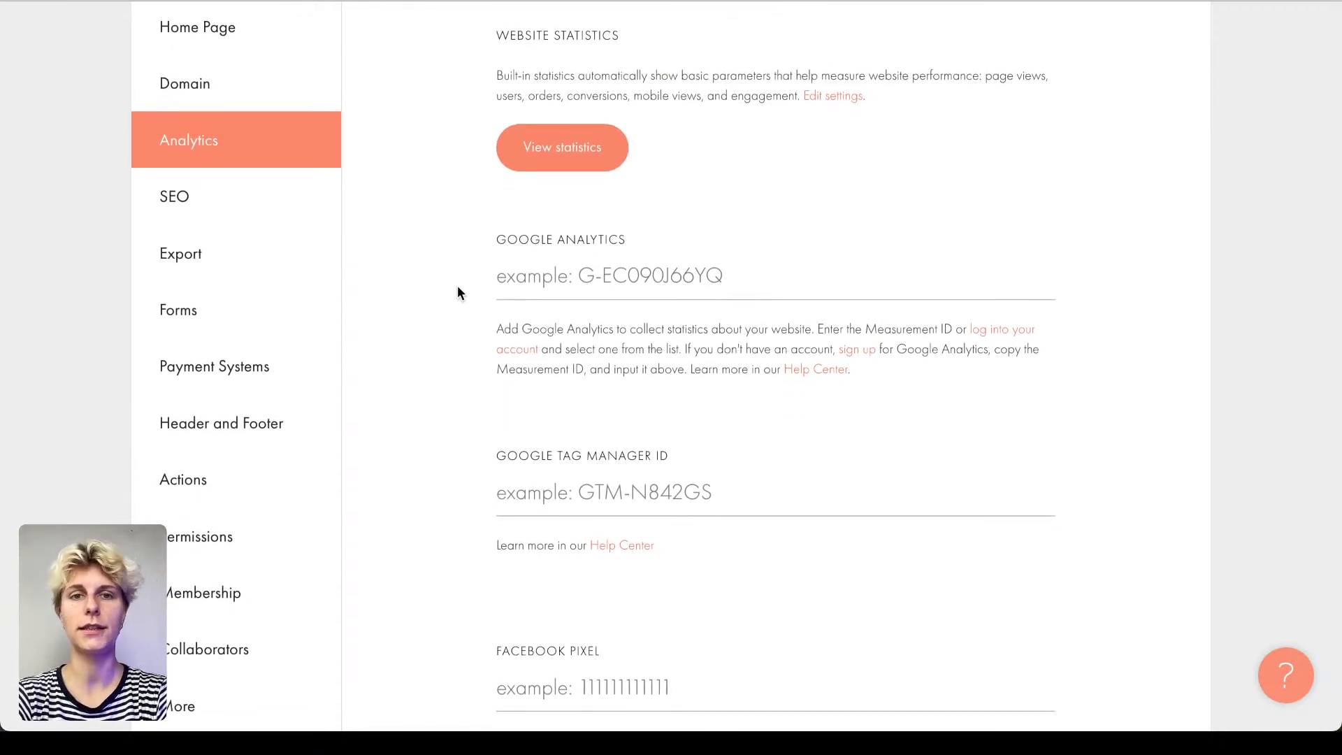
left_click(568, 162)
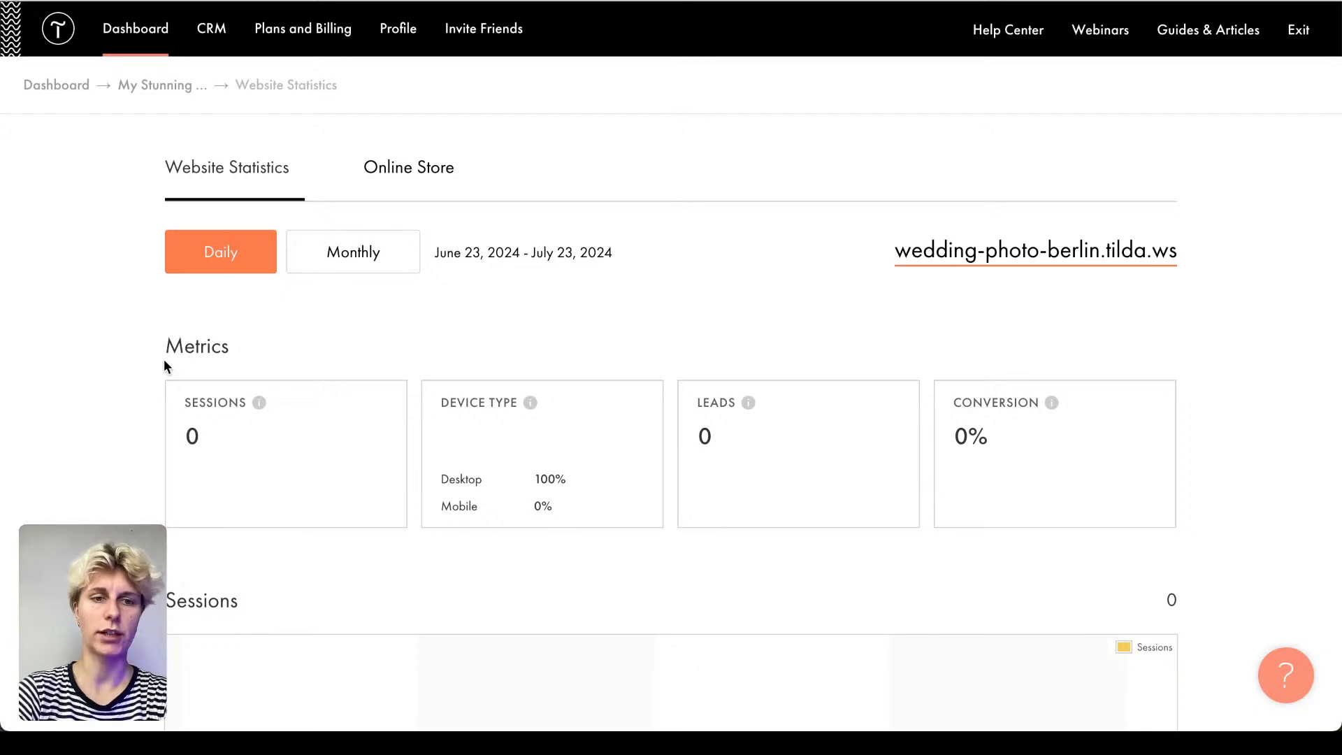
scroll(165, 365, "down", 3)
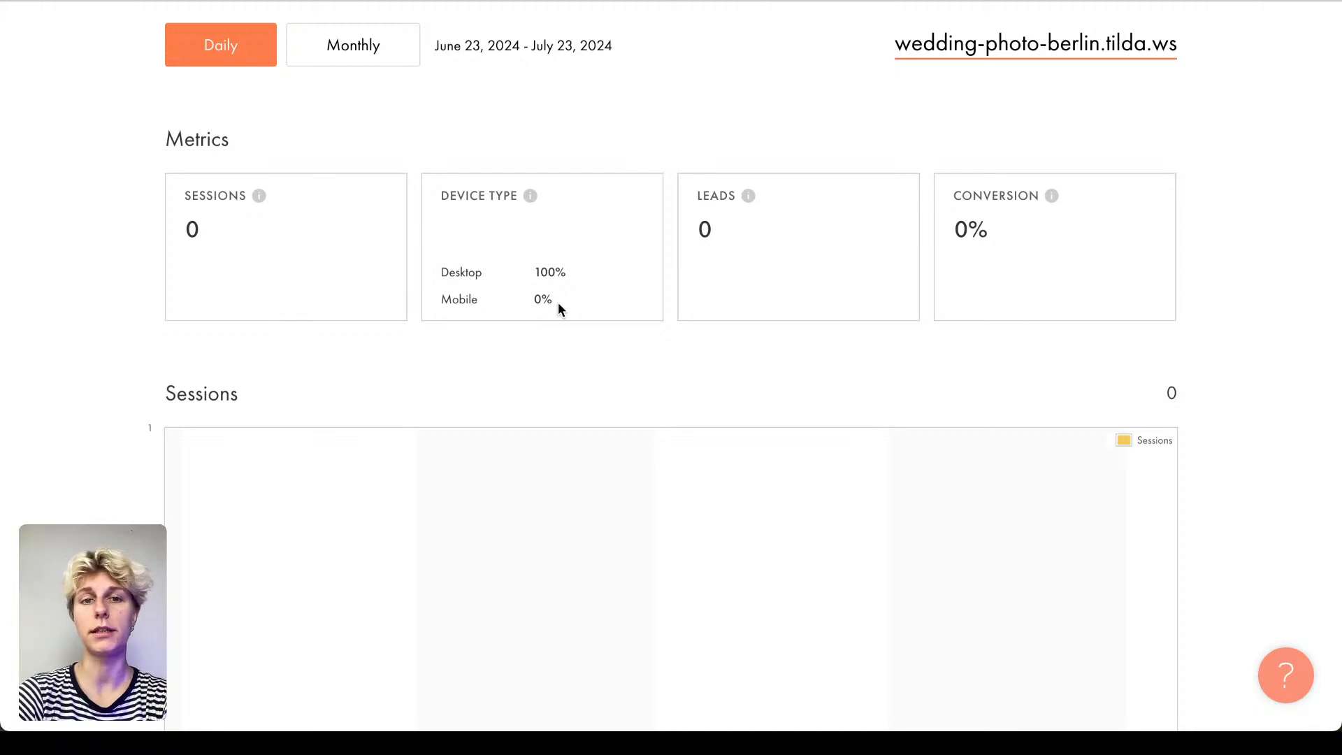
Step: Examine the website statistics, from the daily table and popular pages to referral sources, top countries and cities, and return to the Analytics settings
scroll(557, 302, "down", 2)
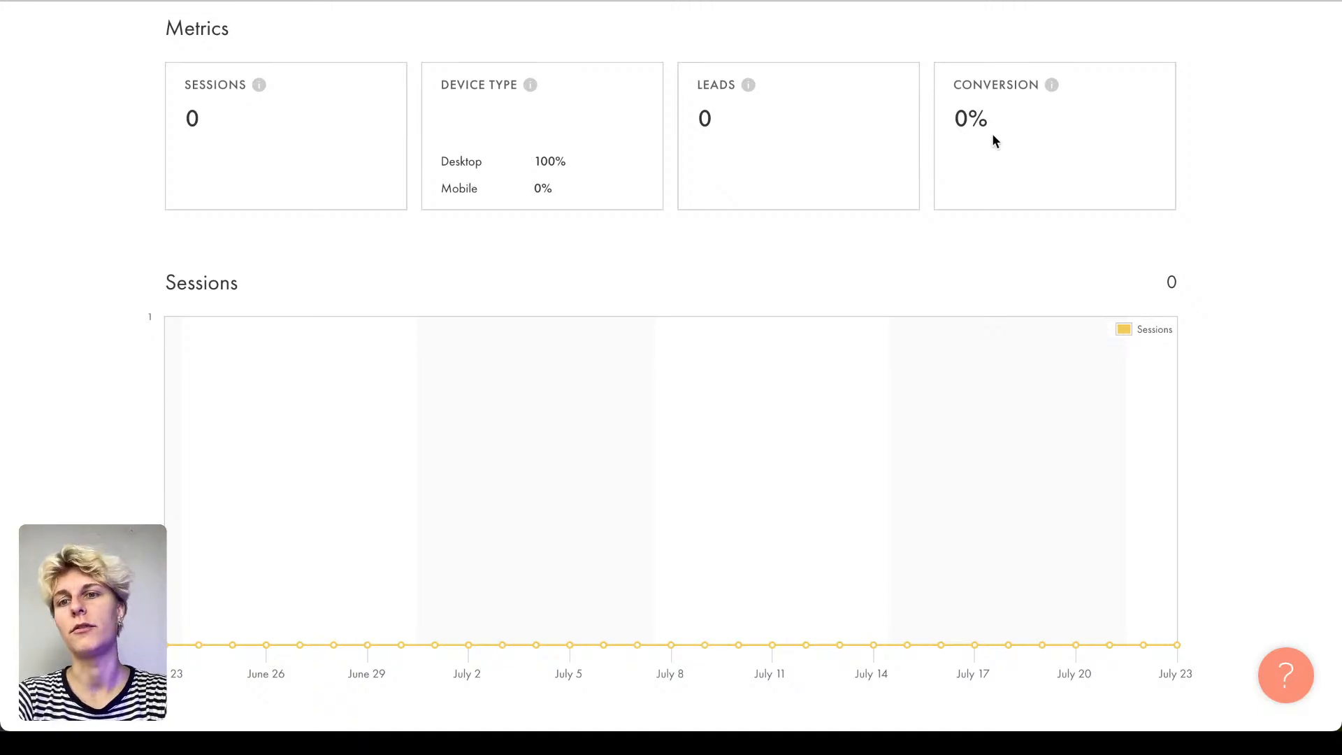
scroll(994, 136, "down", 18)
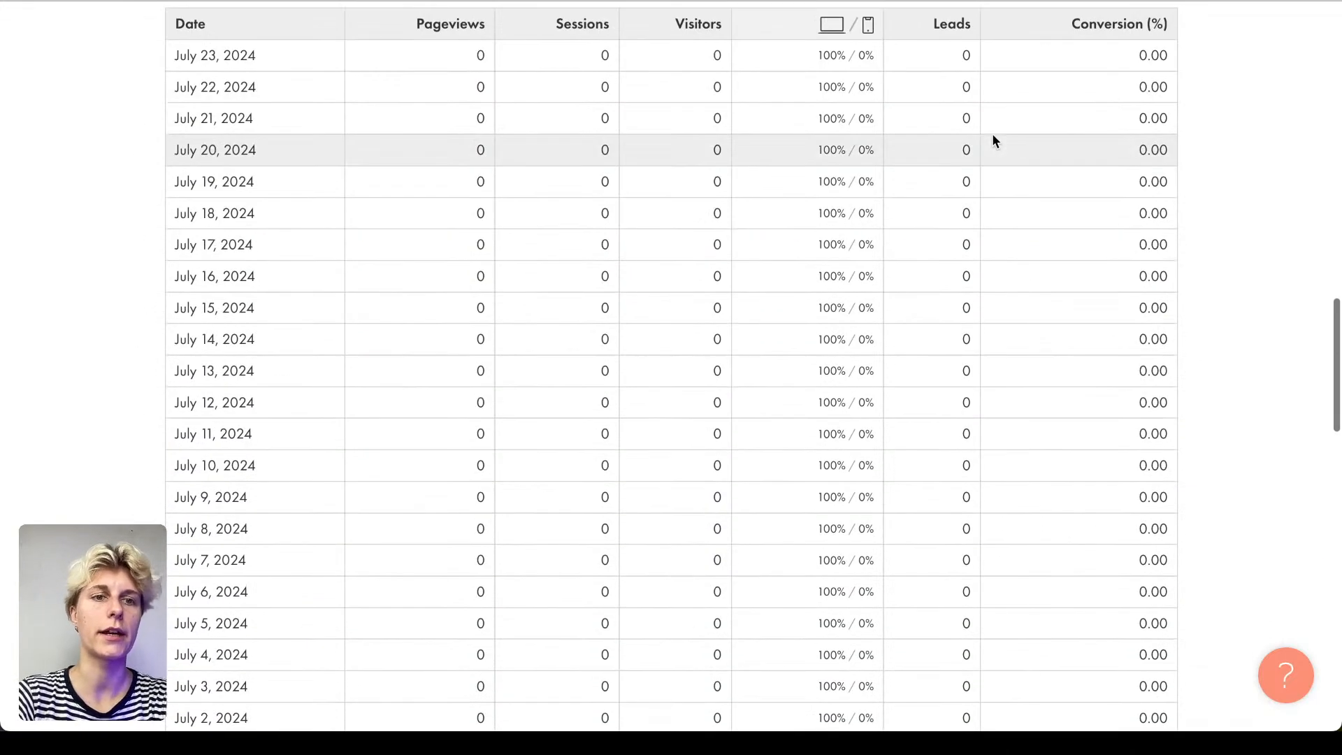
scroll(993, 140, "up", 3)
scroll(542, 174, "down", 12)
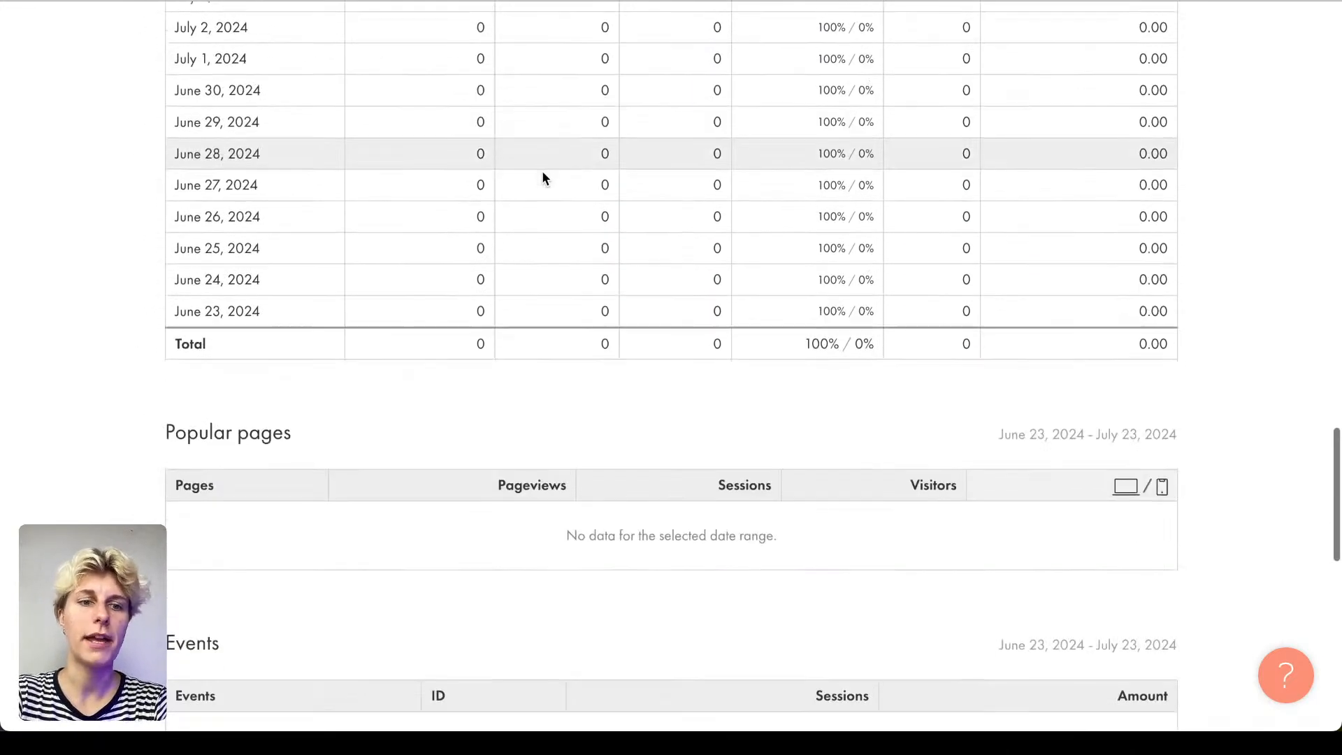
scroll(543, 175, "down", 9)
scroll(322, 245, "down", 4)
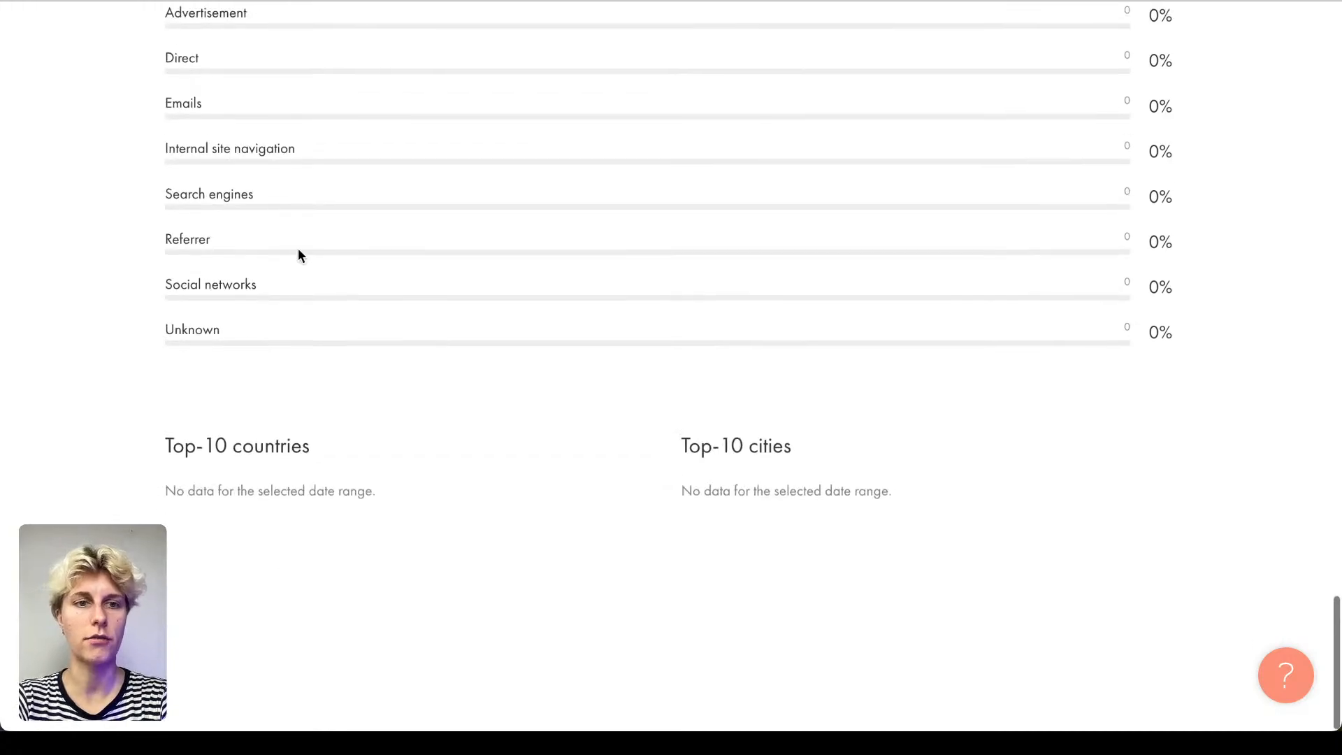
scroll(300, 254, "up", 10)
scroll(299, 254, "down", 10)
scroll(821, 544, "up", 1)
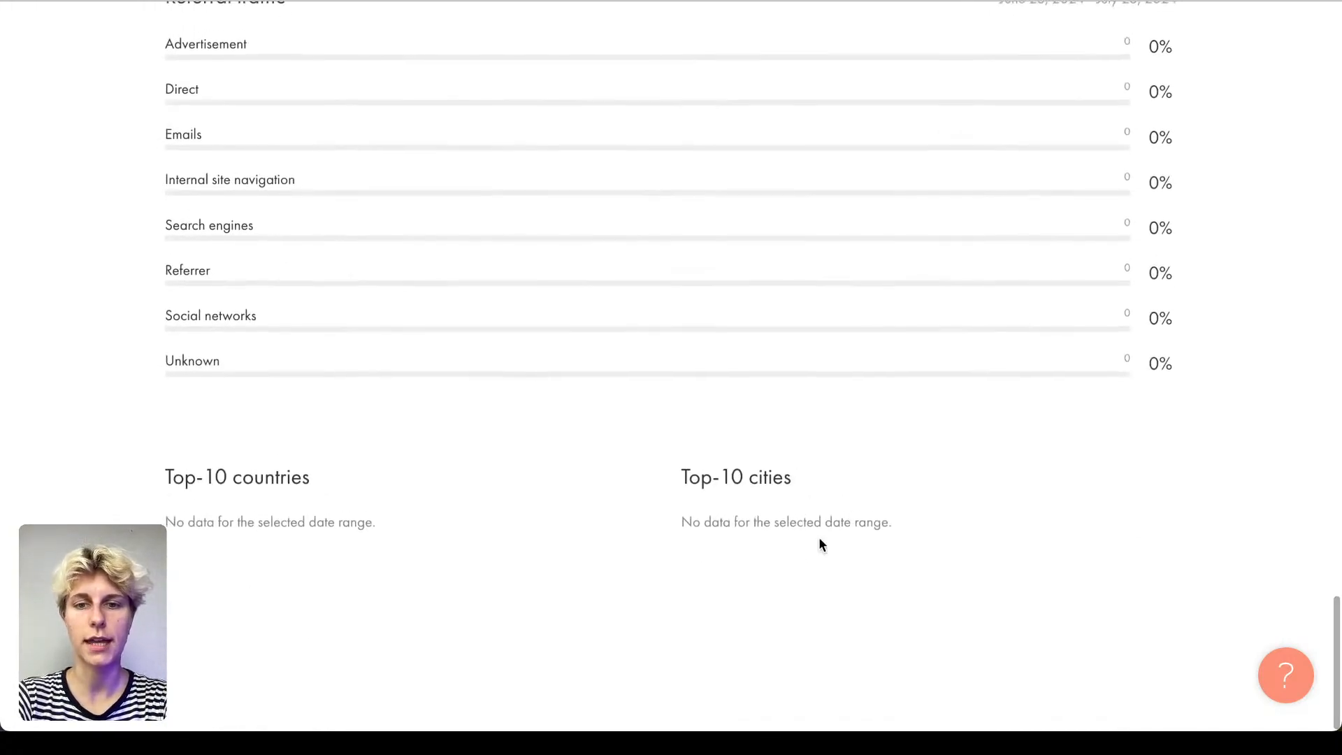
scroll(819, 544, "up", 15)
scroll(378, 144, "down", 1)
key("alt+Left")
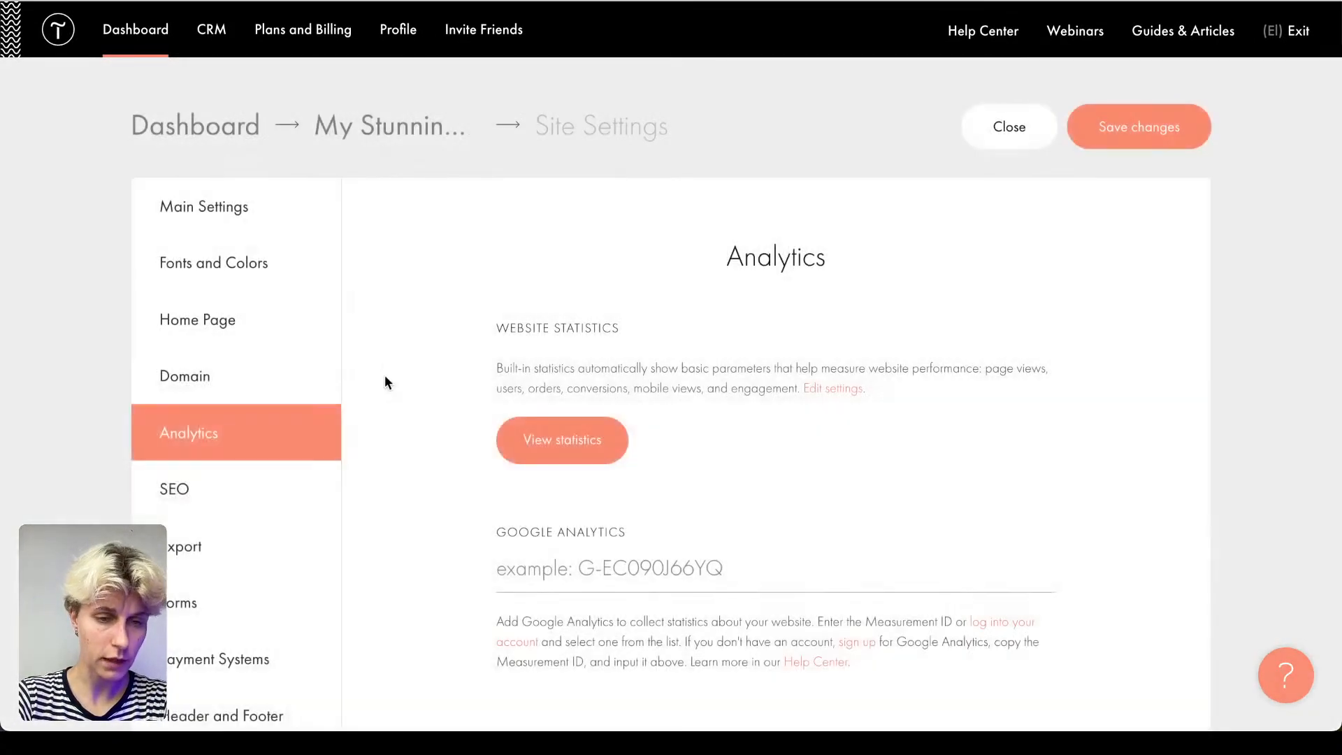
Step: Review the Google Analytics, Google Tag Manager and Facebook Pixel fields and the initialization delay option in the Analytics settings
scroll(384, 376, "down", 4)
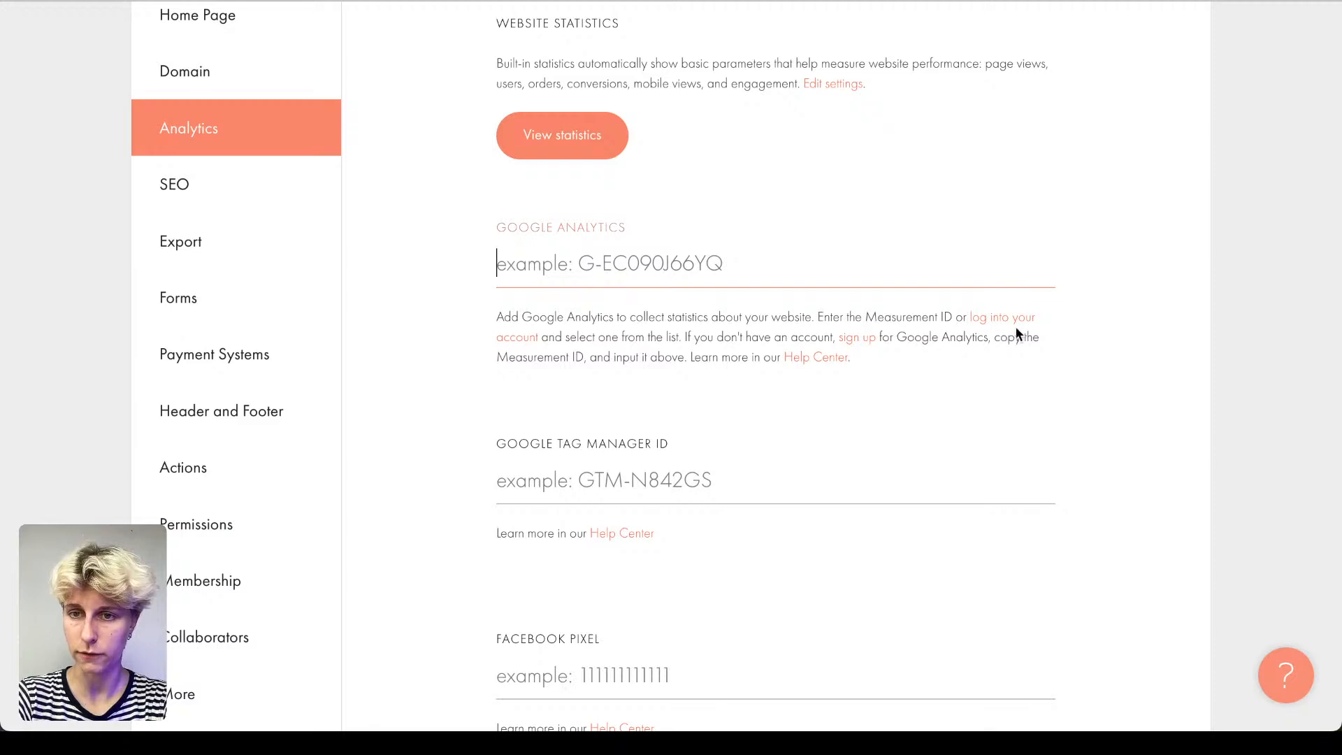
scroll(703, 273, "down", 4)
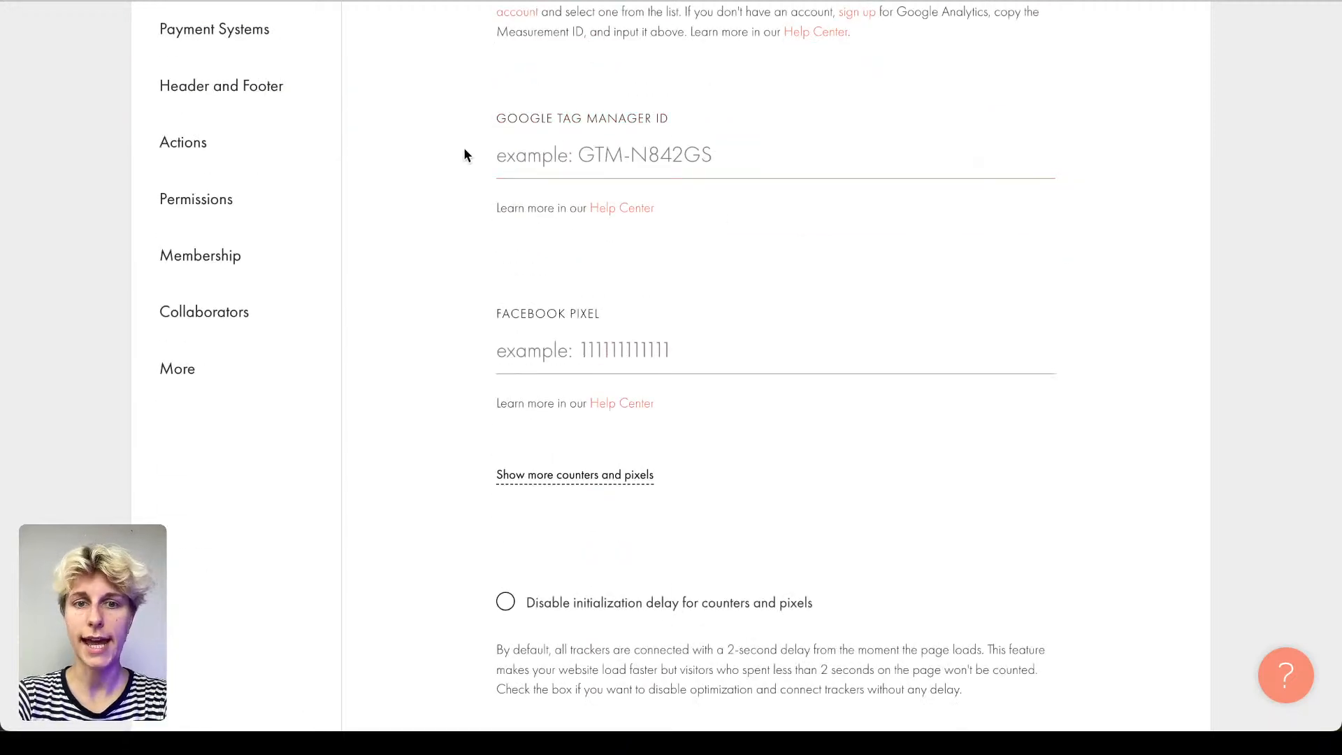
scroll(613, 338, "down", 4)
scroll(614, 344, "up", 12)
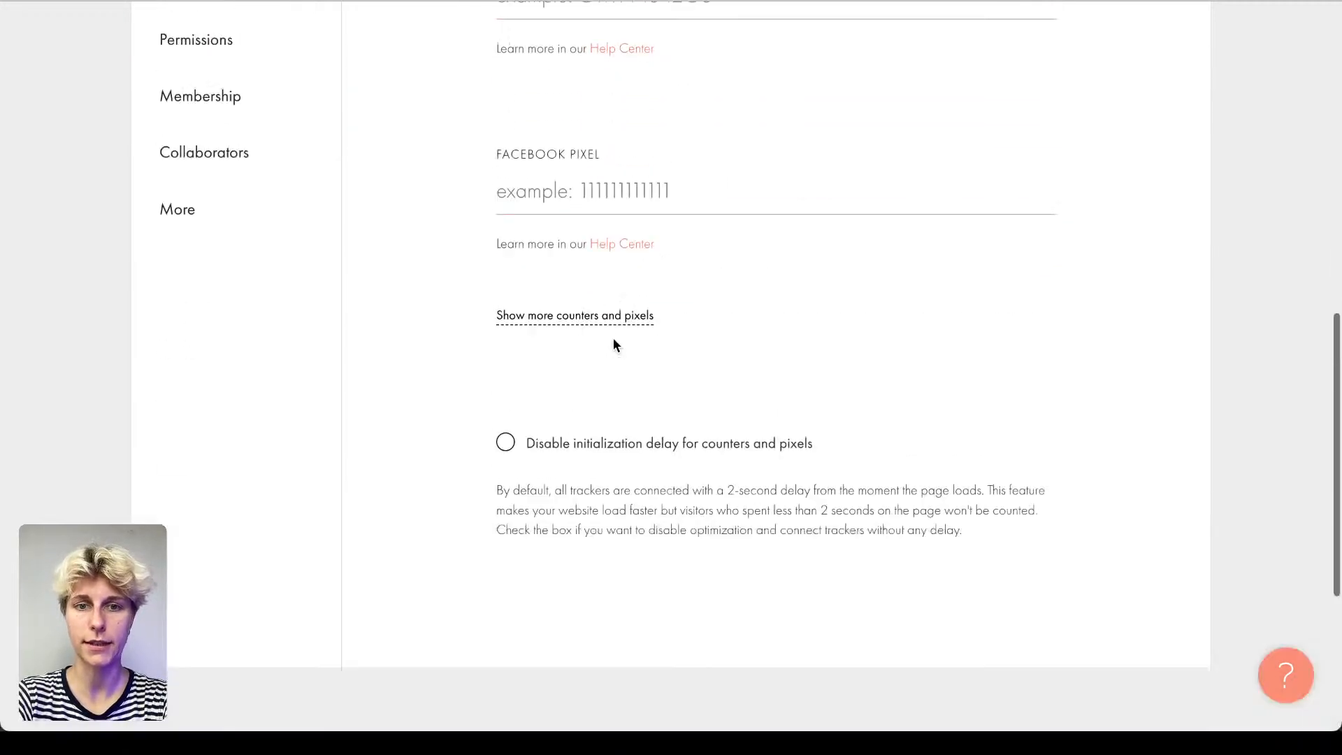
Step: Open the site's SEO settings and read the HTTPS settings and SEO Assistant descriptions
left_click(196, 508)
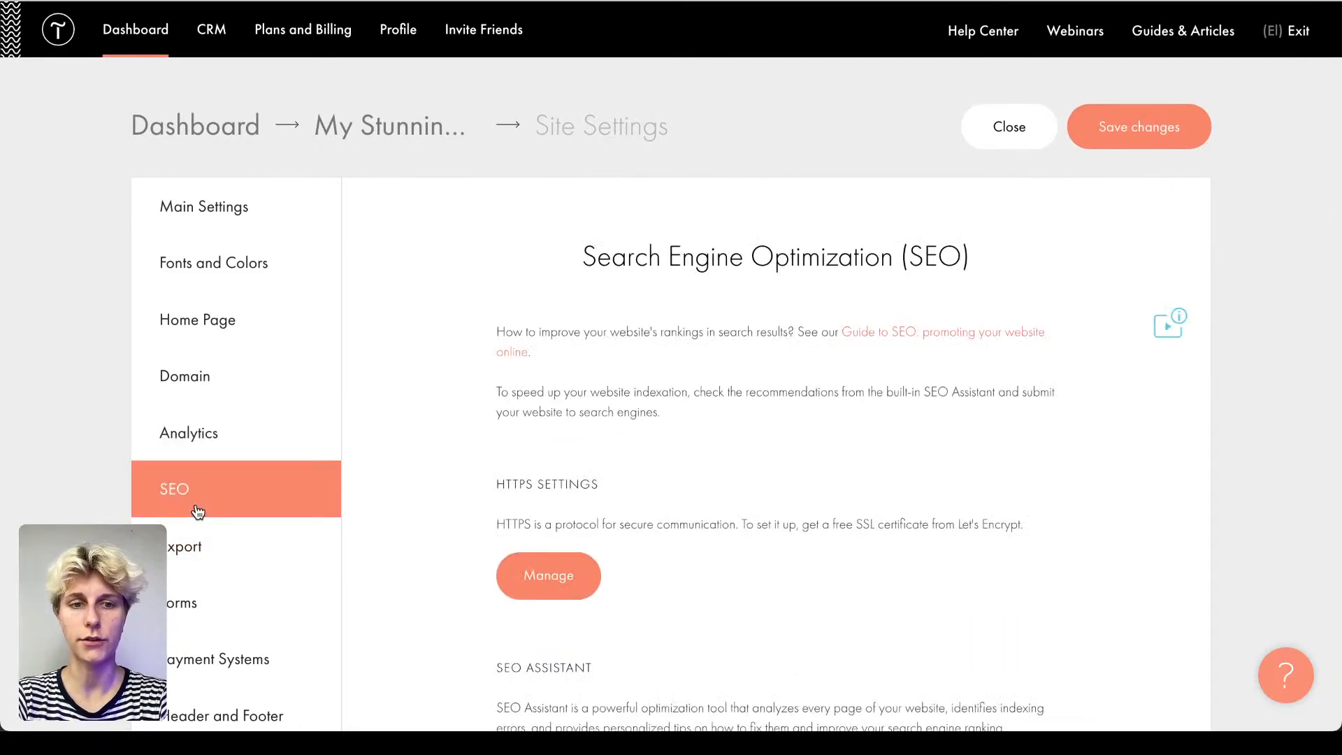
scroll(508, 518, "down", 3)
scroll(508, 517, "down", 1)
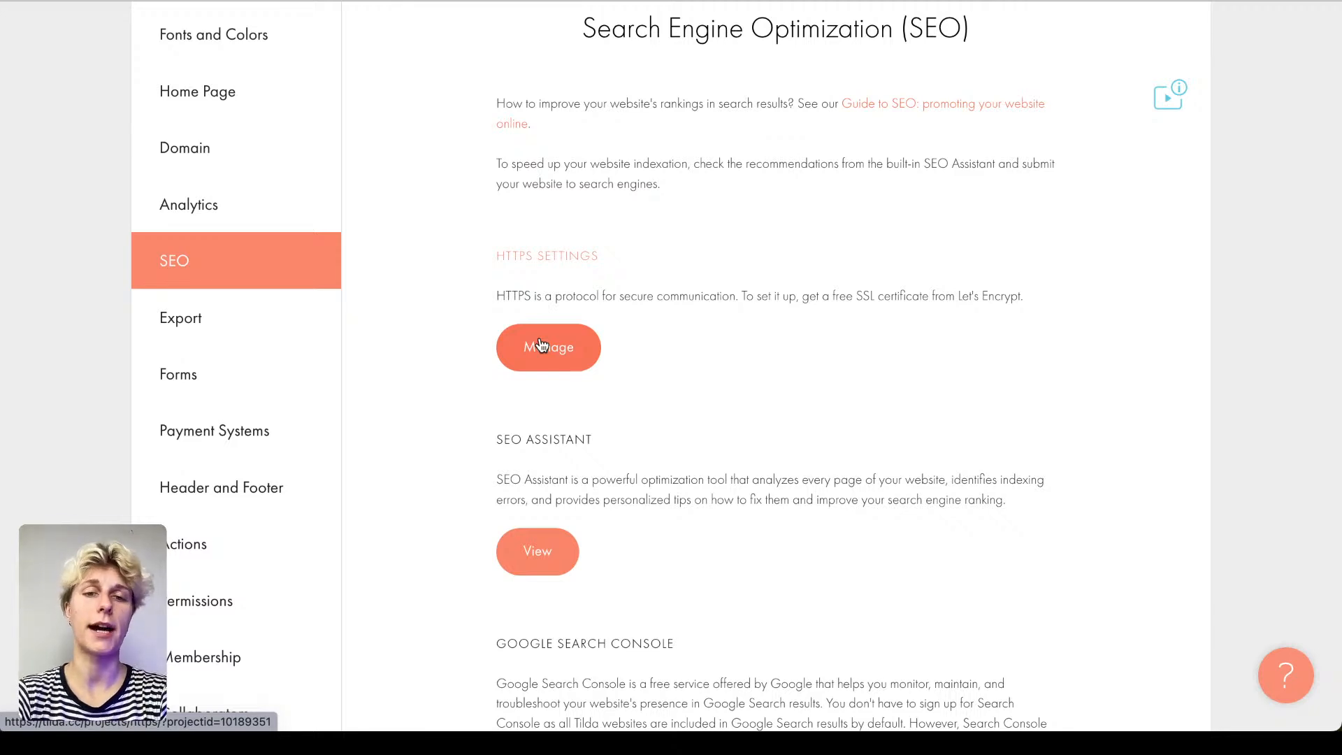
scroll(539, 342, "up", 1)
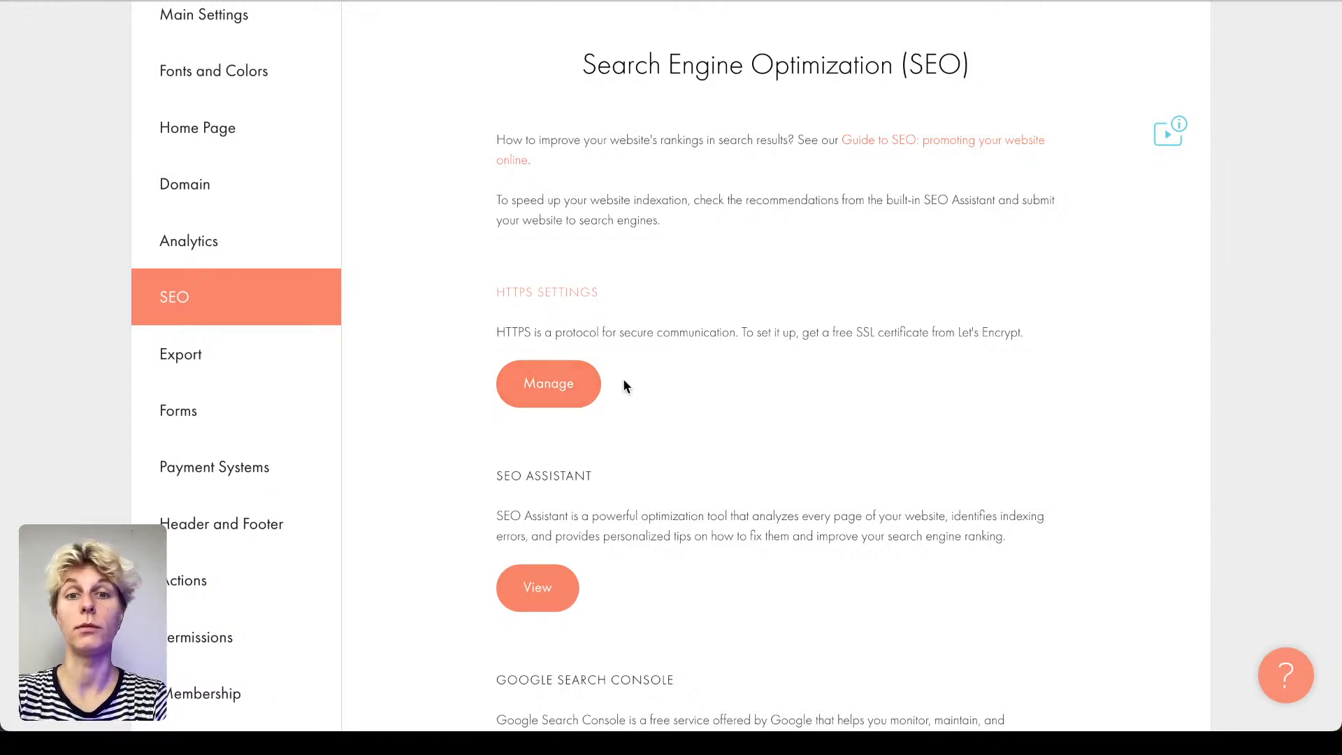
scroll(623, 379, "down", 3)
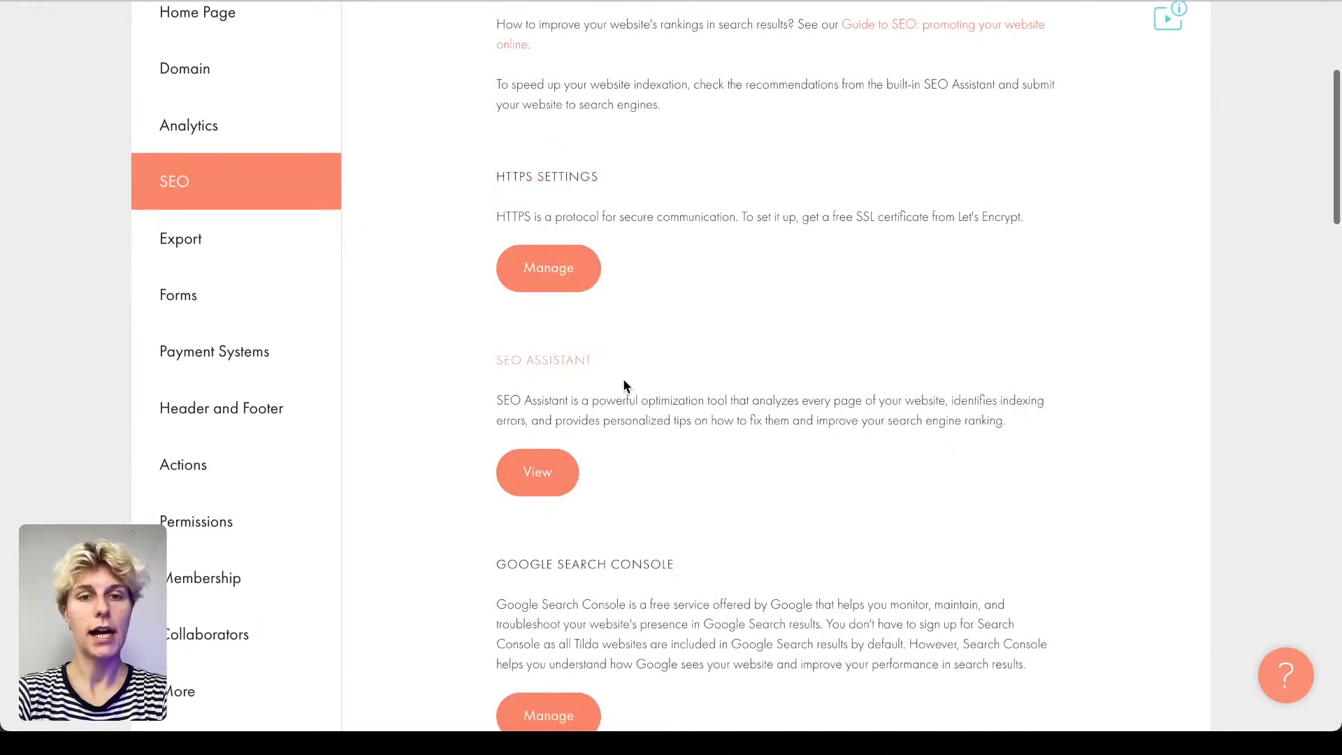
left_click_drag(504, 368, 527, 366)
left_click(522, 357)
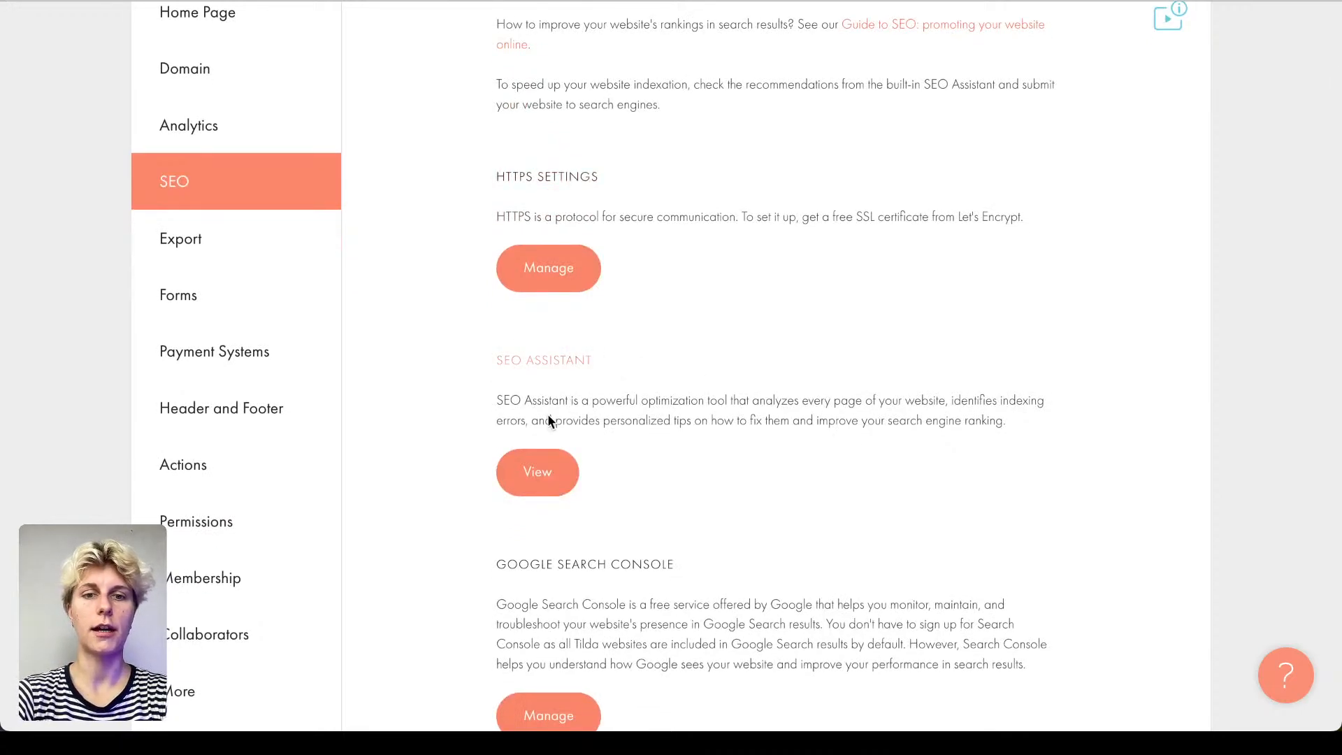
Step: View the SEO Assistant report, read the guide for its H1 tag tip, and return to the SEO settings
left_click(534, 463)
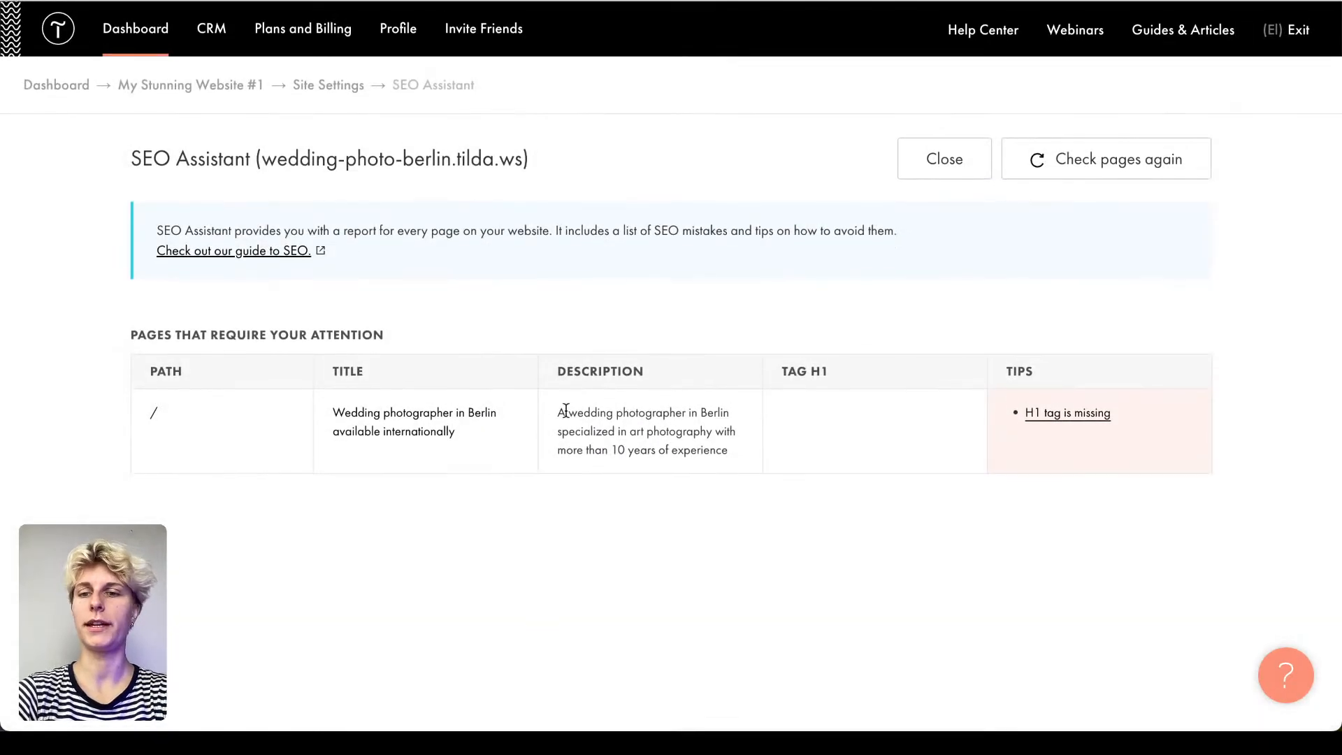
left_click(1069, 418)
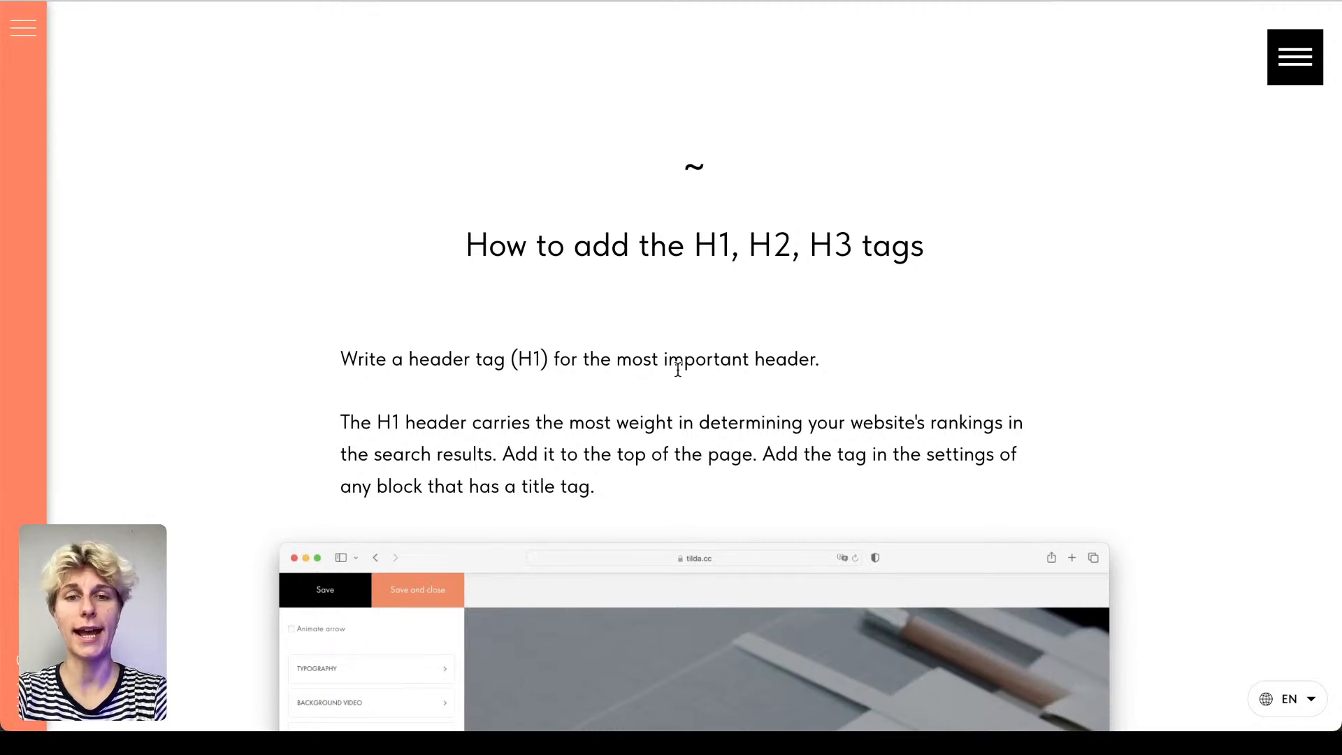
scroll(677, 369, "down", 15)
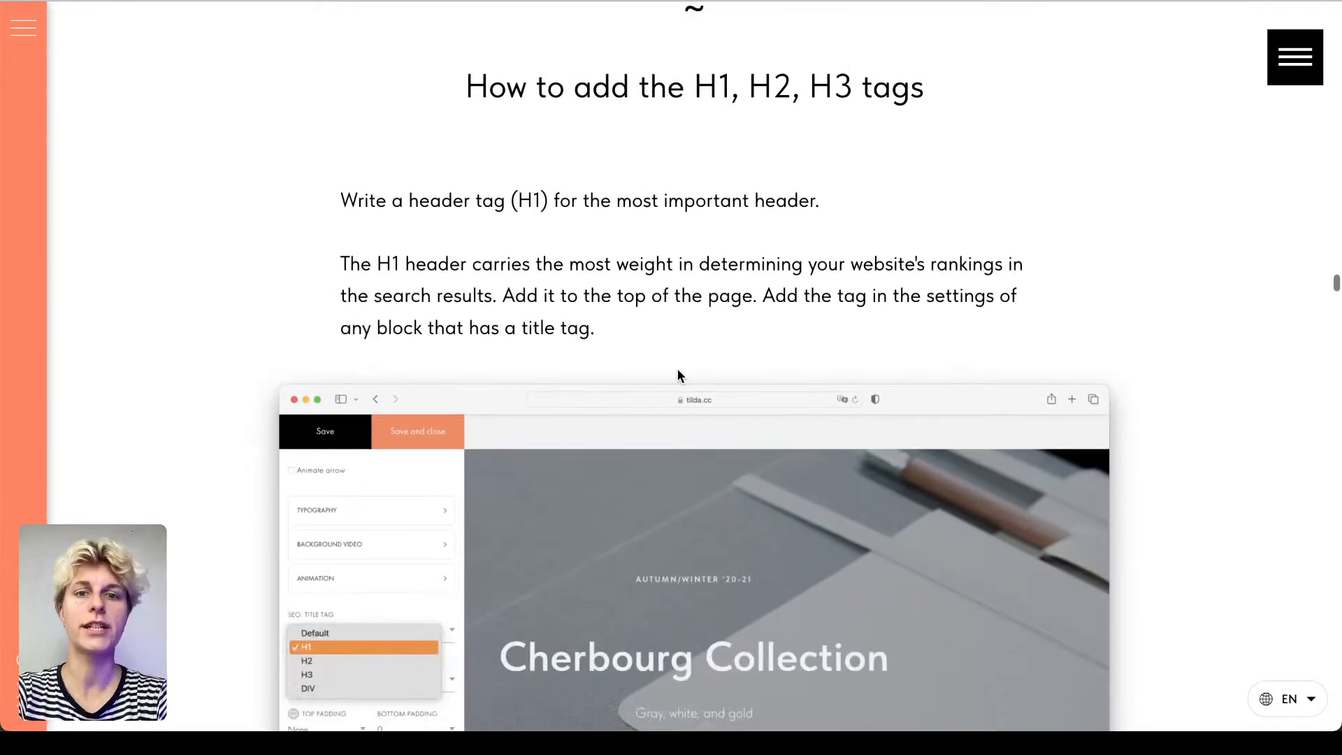
scroll(677, 375, "up", 7)
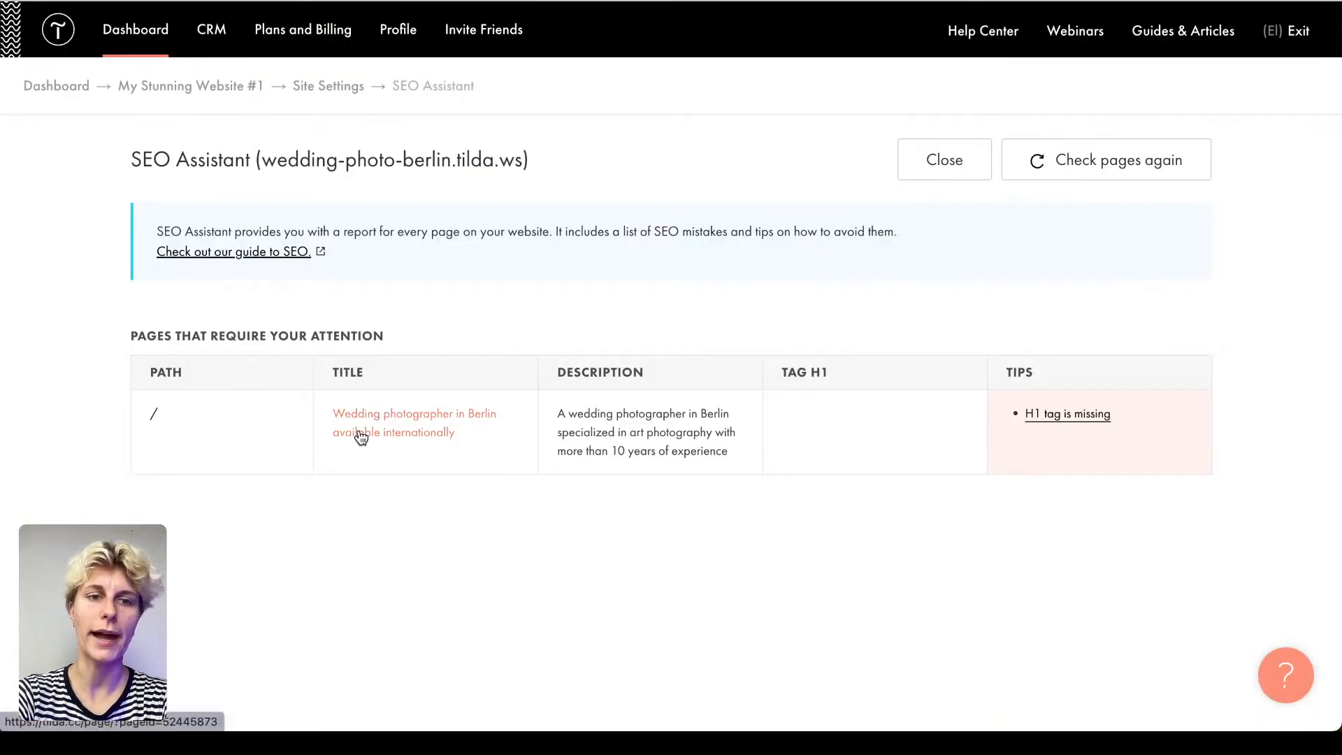
scroll(361, 436, "left", 5)
Step: Read the Google Search Console description in the SEO settings
scroll(357, 437, "down", 6)
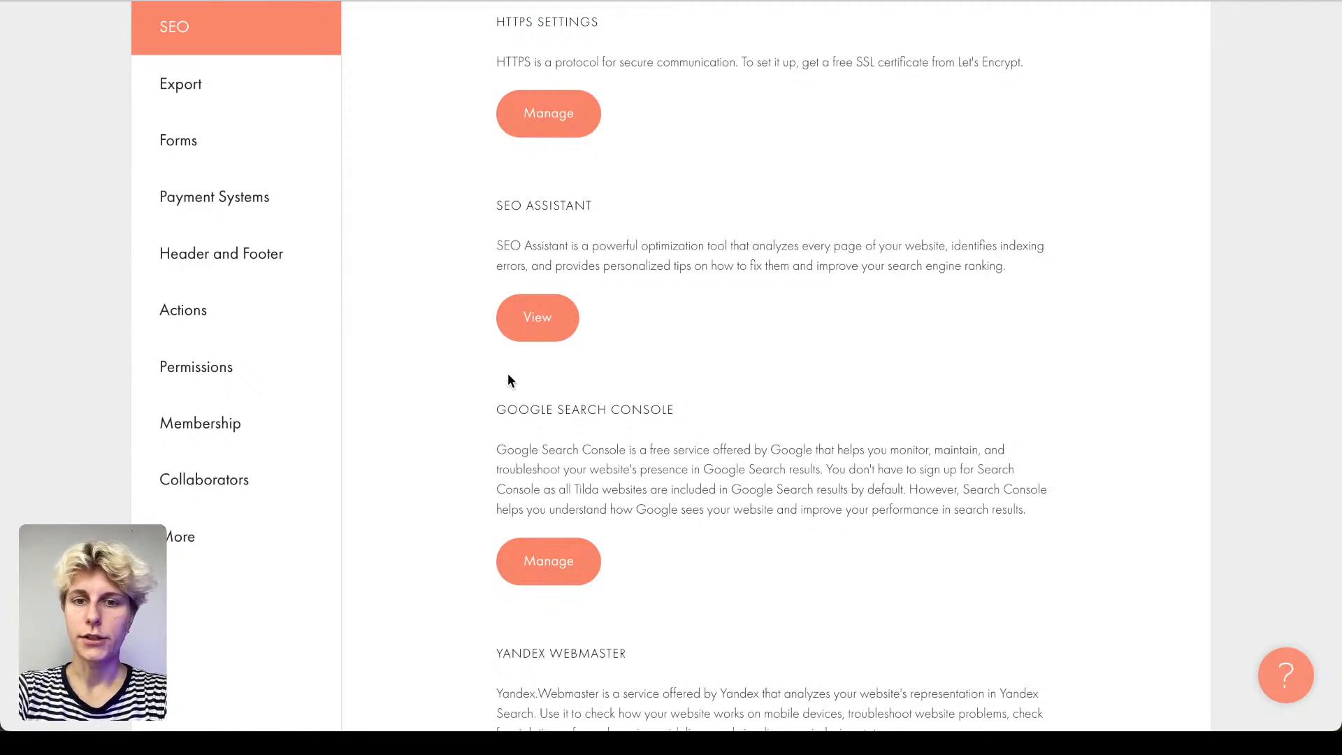
scroll(488, 434, "down", 2)
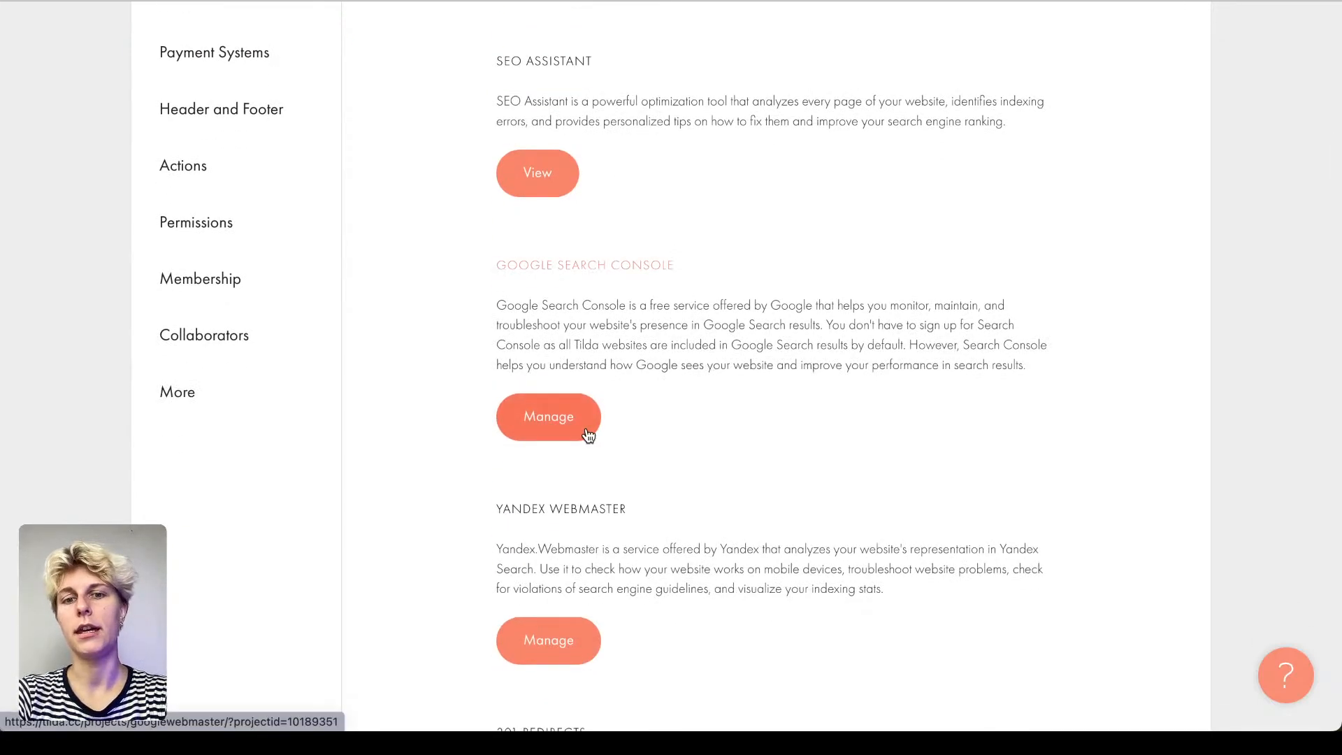
scroll(589, 435, "up", 3)
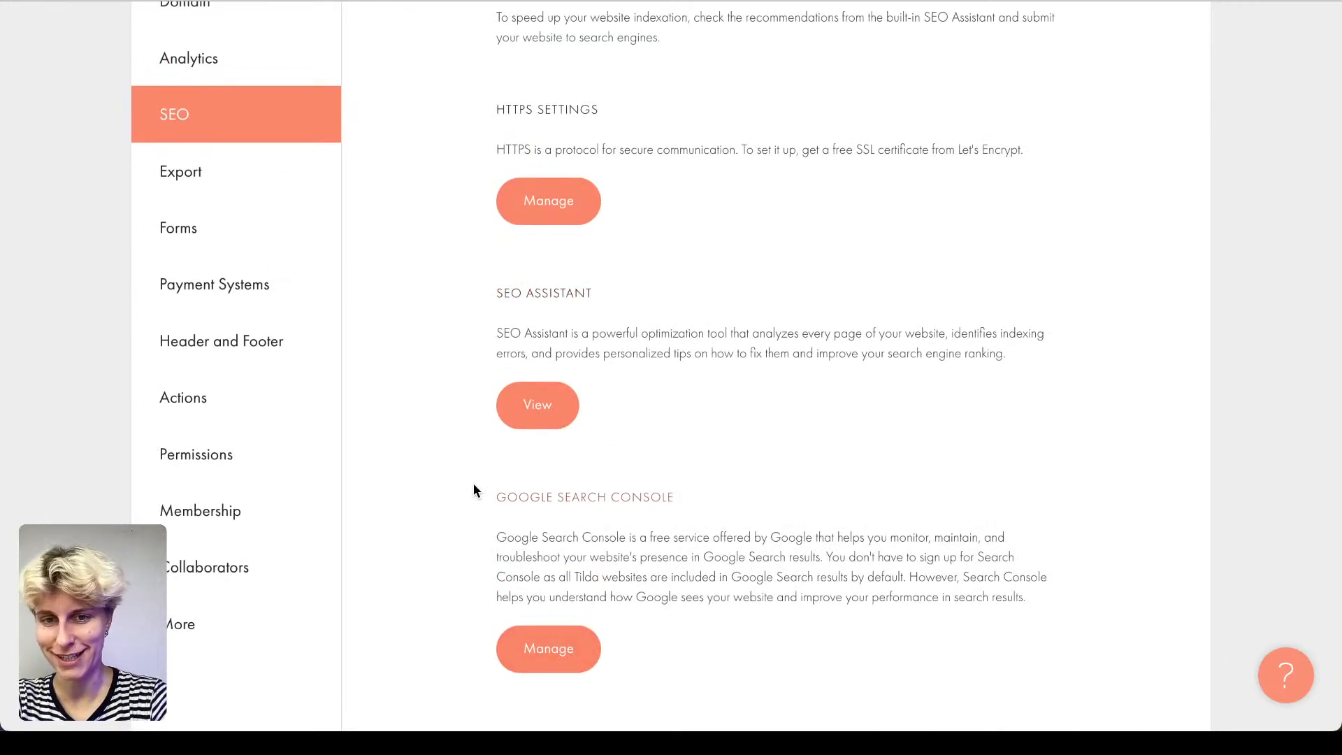
left_click_drag(472, 488, 626, 498)
left_click(626, 498)
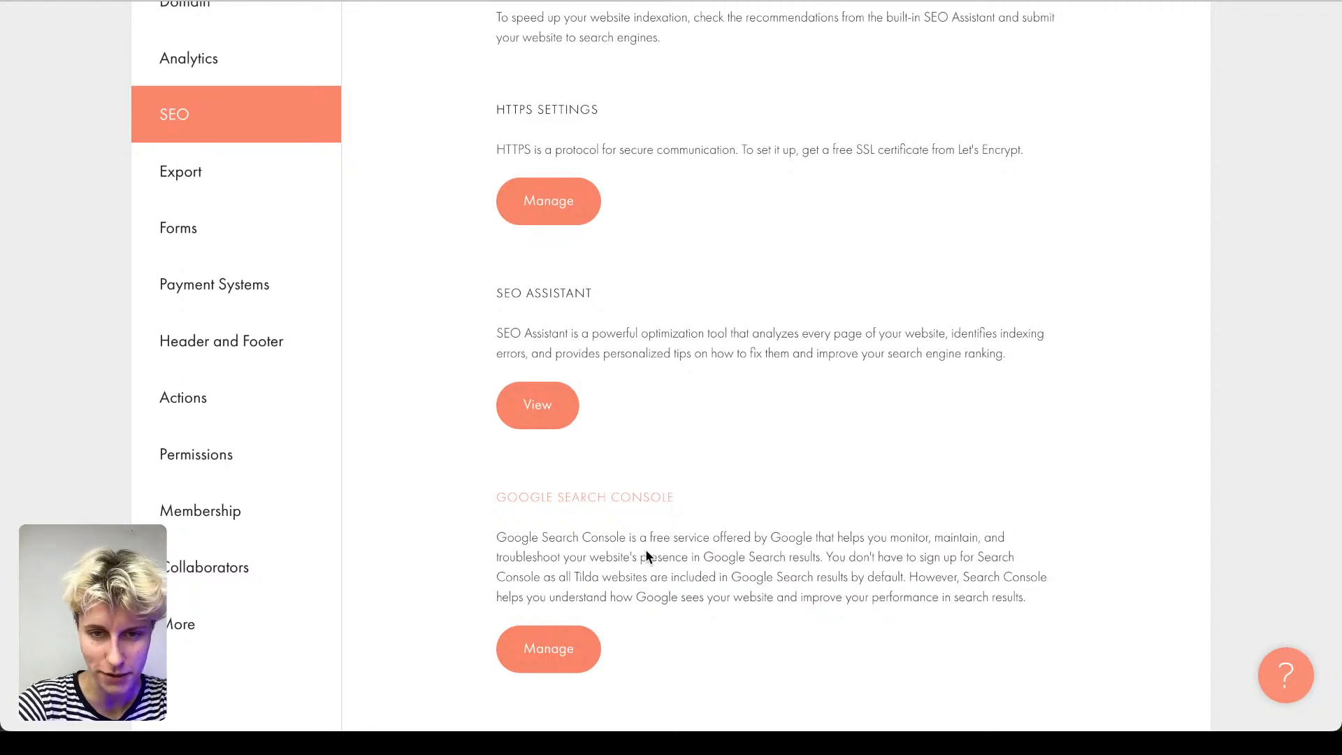
Step: Look through the remaining SEO options, including Yandex Webmaster, 301 and HTTPS redirects, ads.txt files and the Clean-param option
scroll(460, 600, "down", 4)
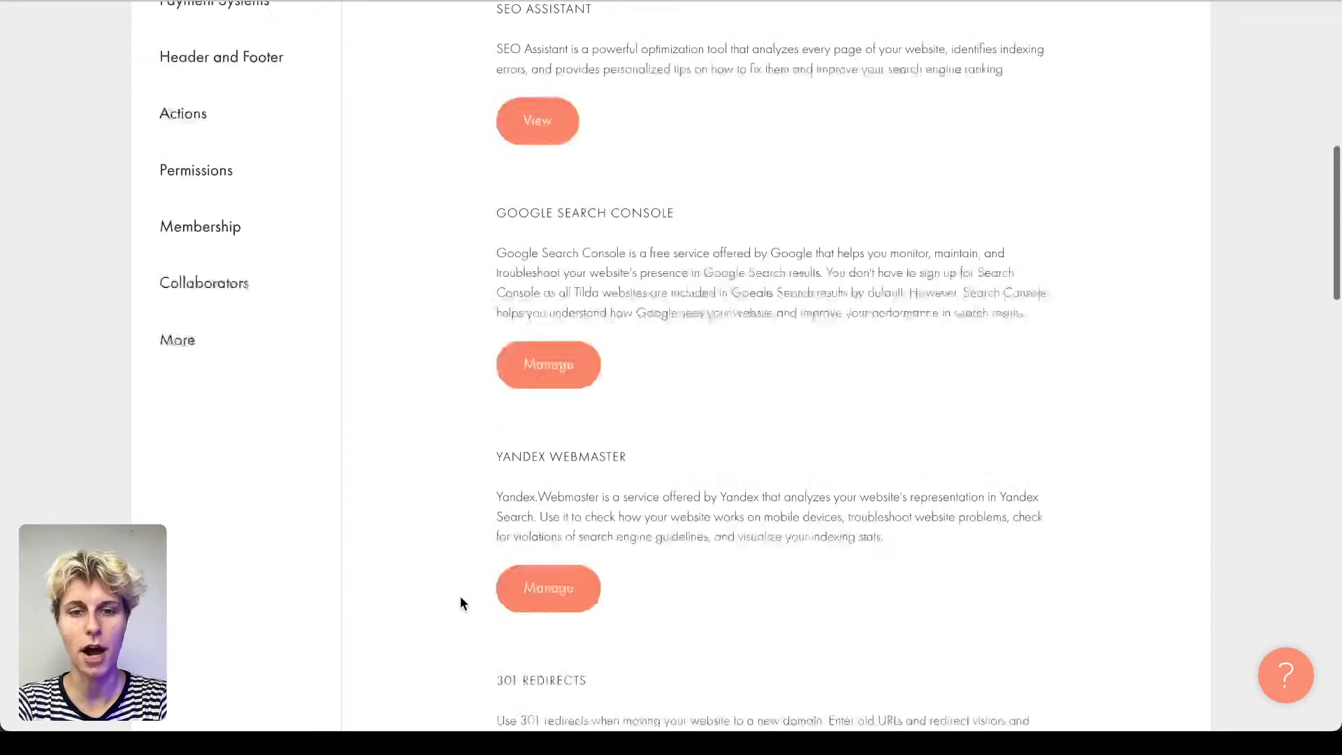
scroll(460, 600, "down", 10)
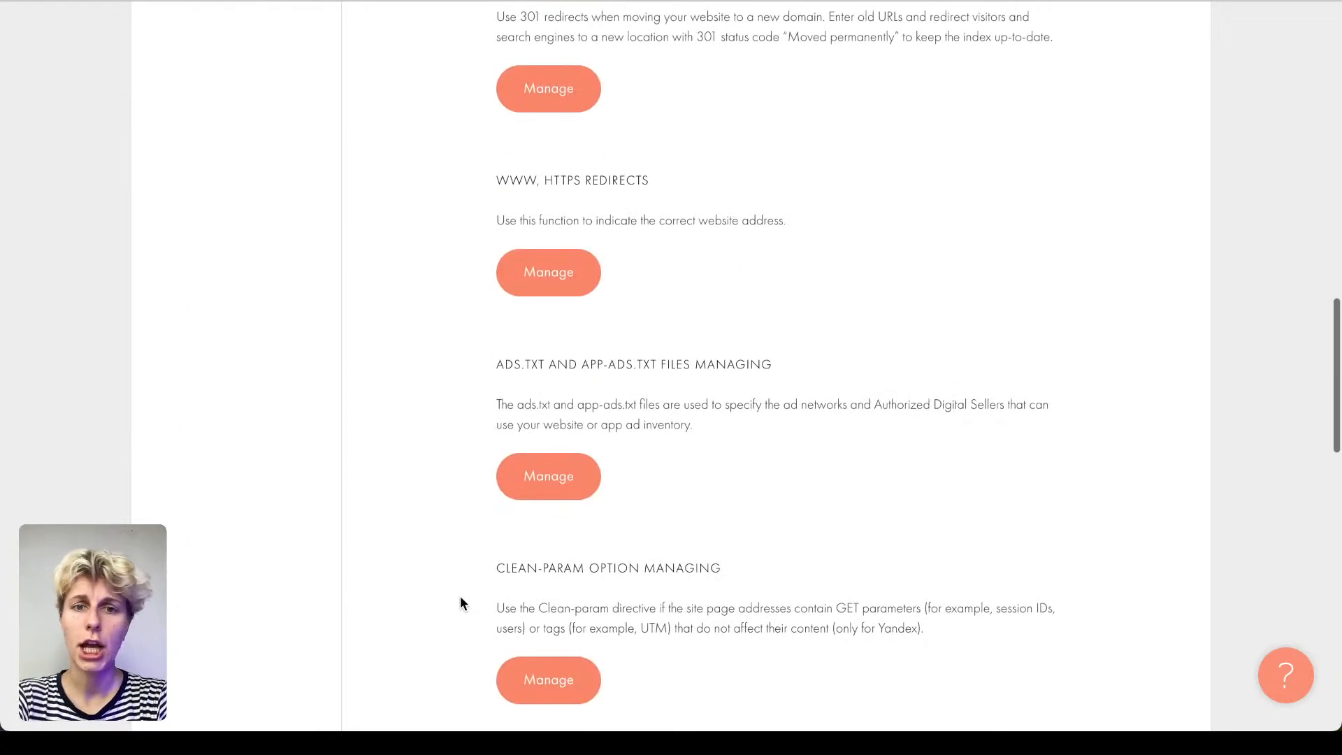
scroll(460, 603, "up", 2)
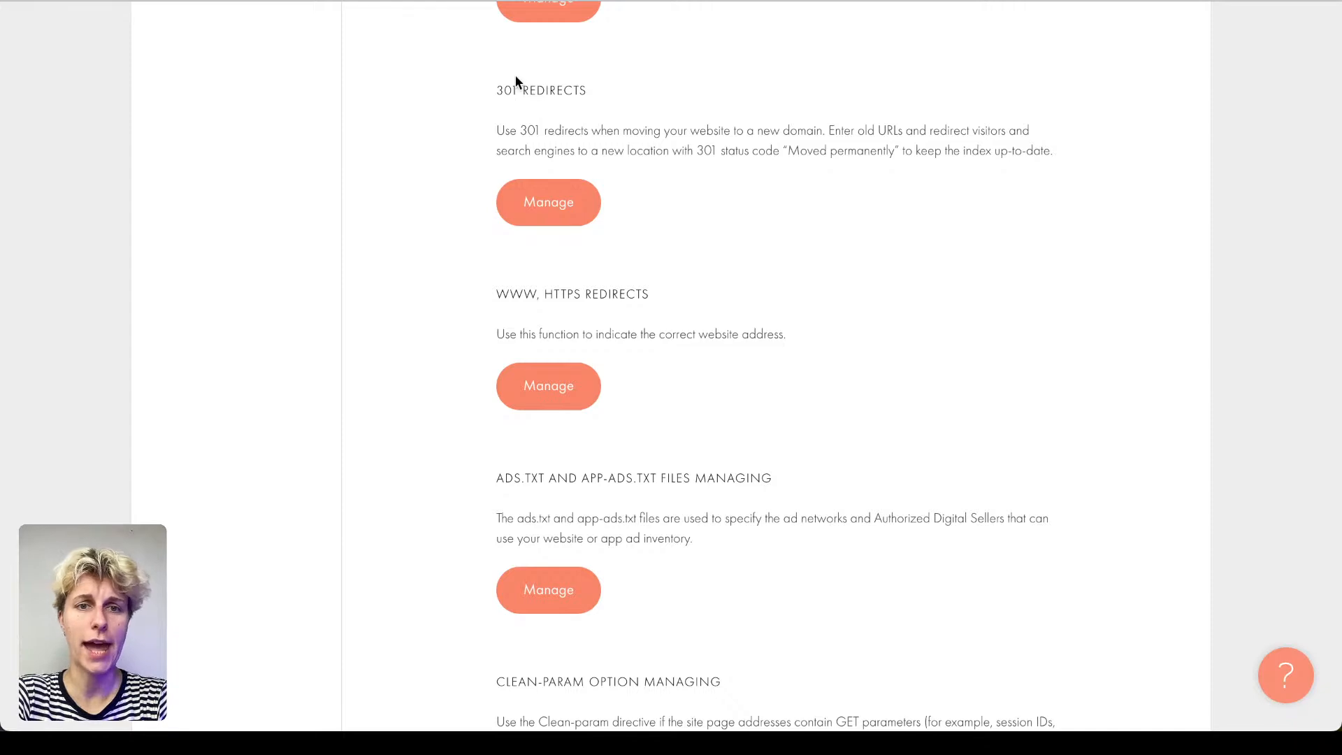
scroll(367, 108, "down", 2)
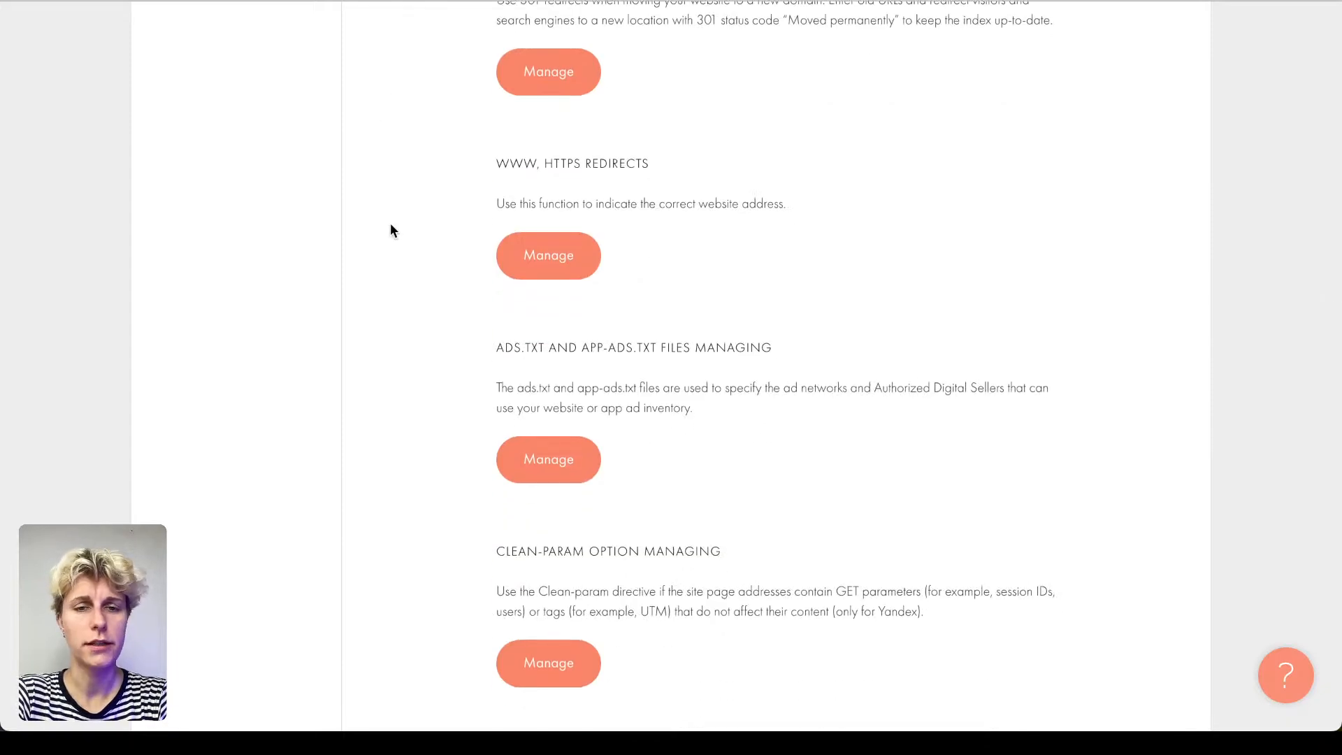
scroll(396, 176, "down", 18)
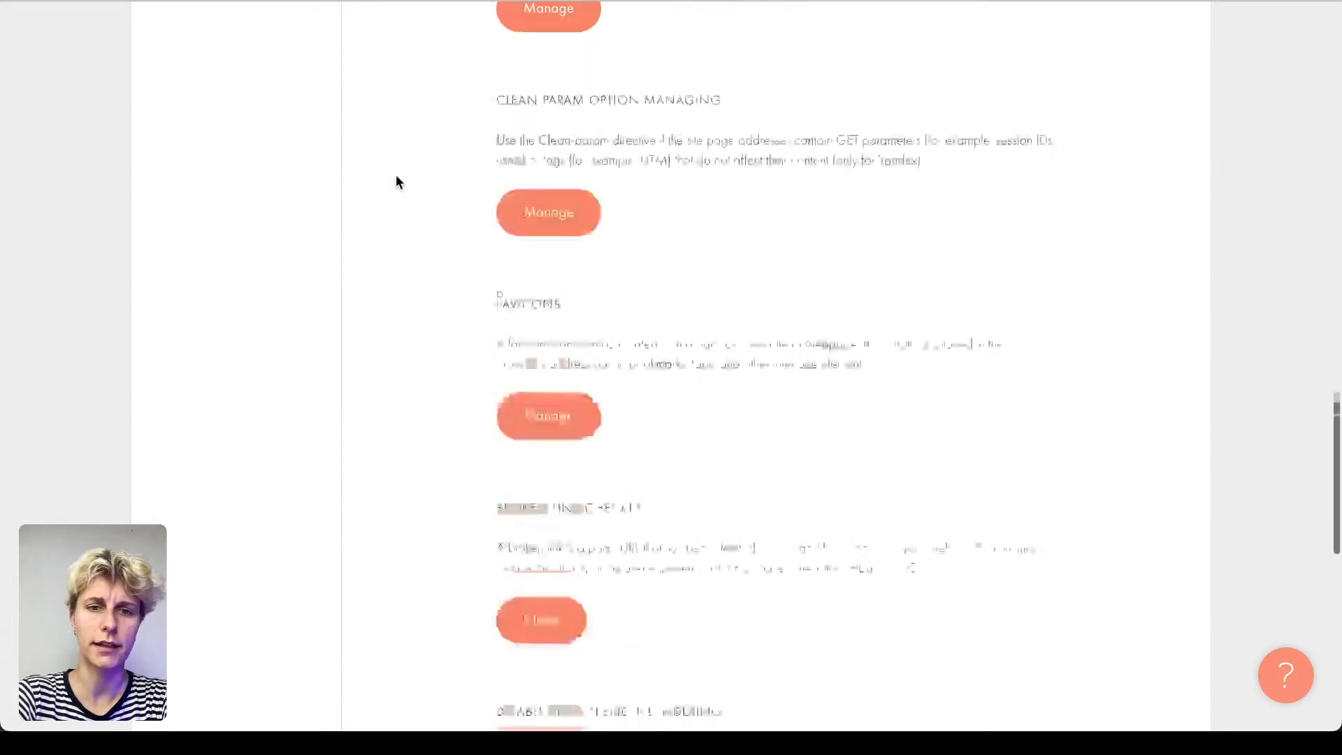
scroll(397, 179, "up", 20)
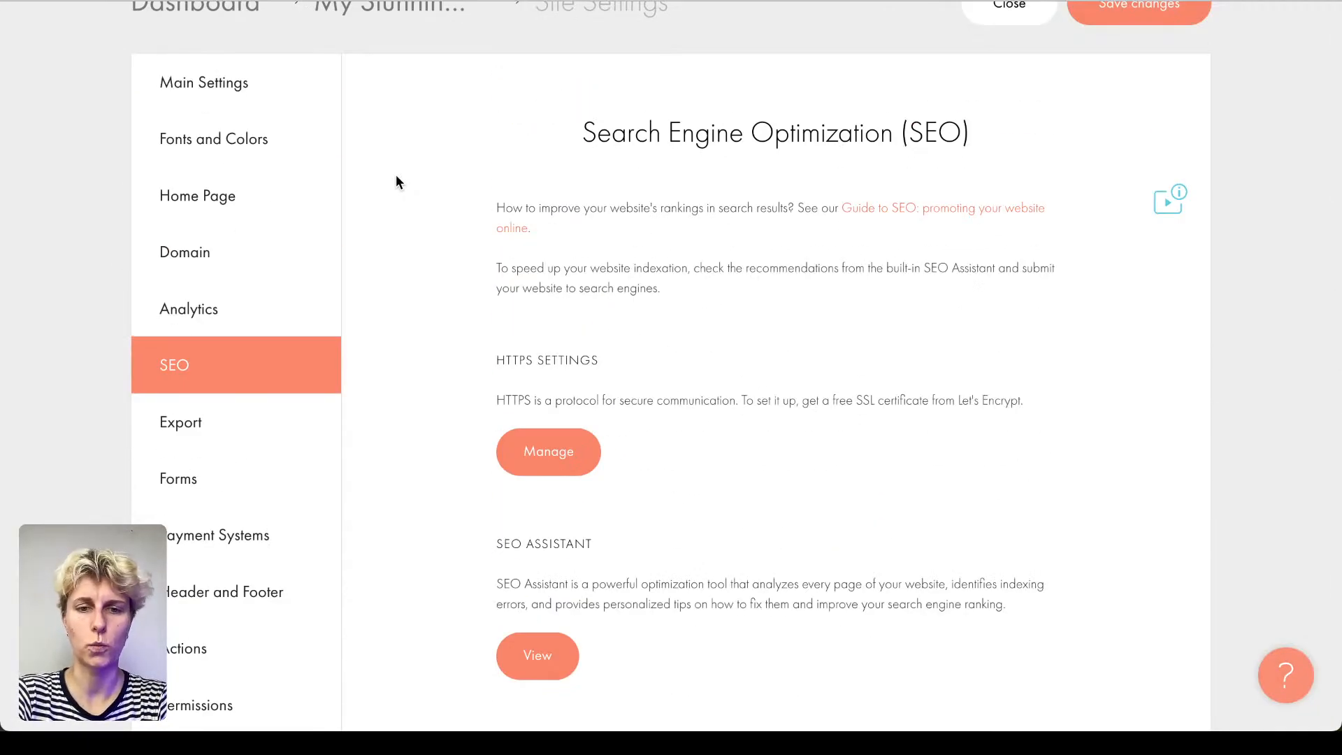
scroll(390, 221, "down", 1)
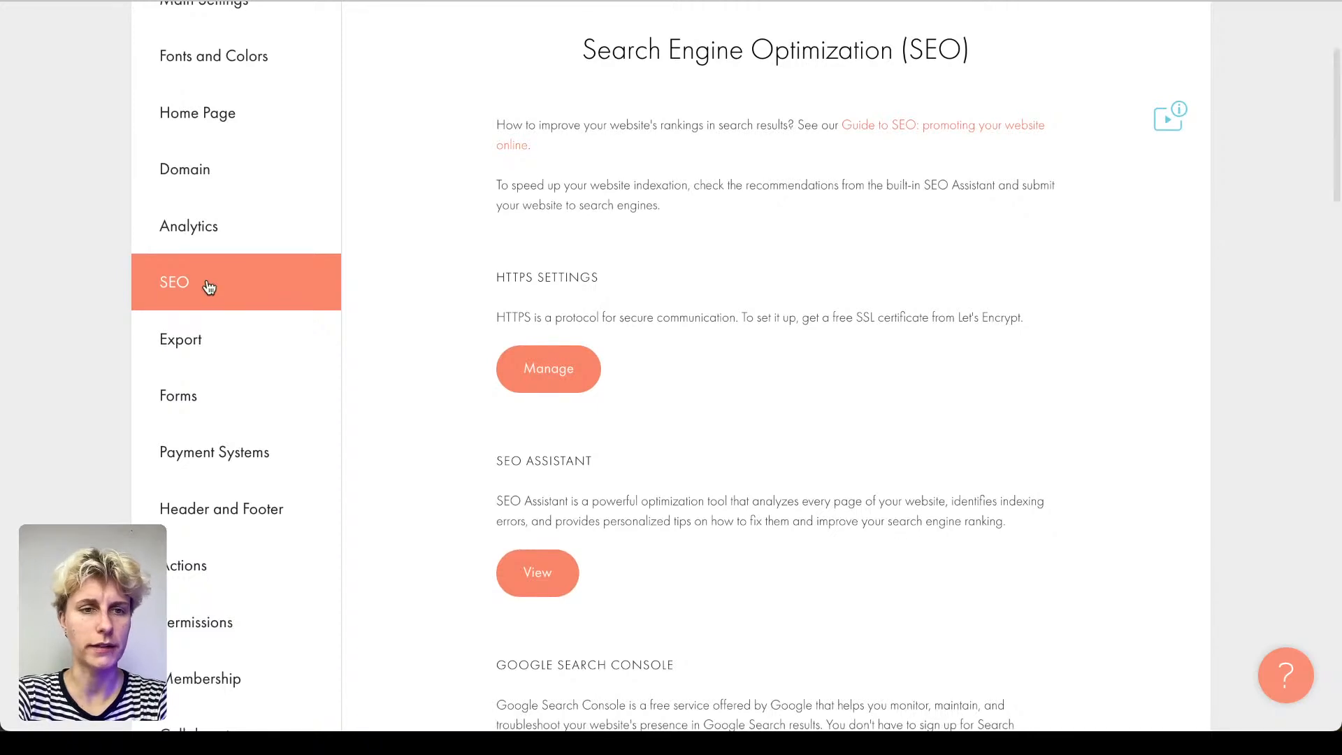
scroll(197, 297, "down", 1)
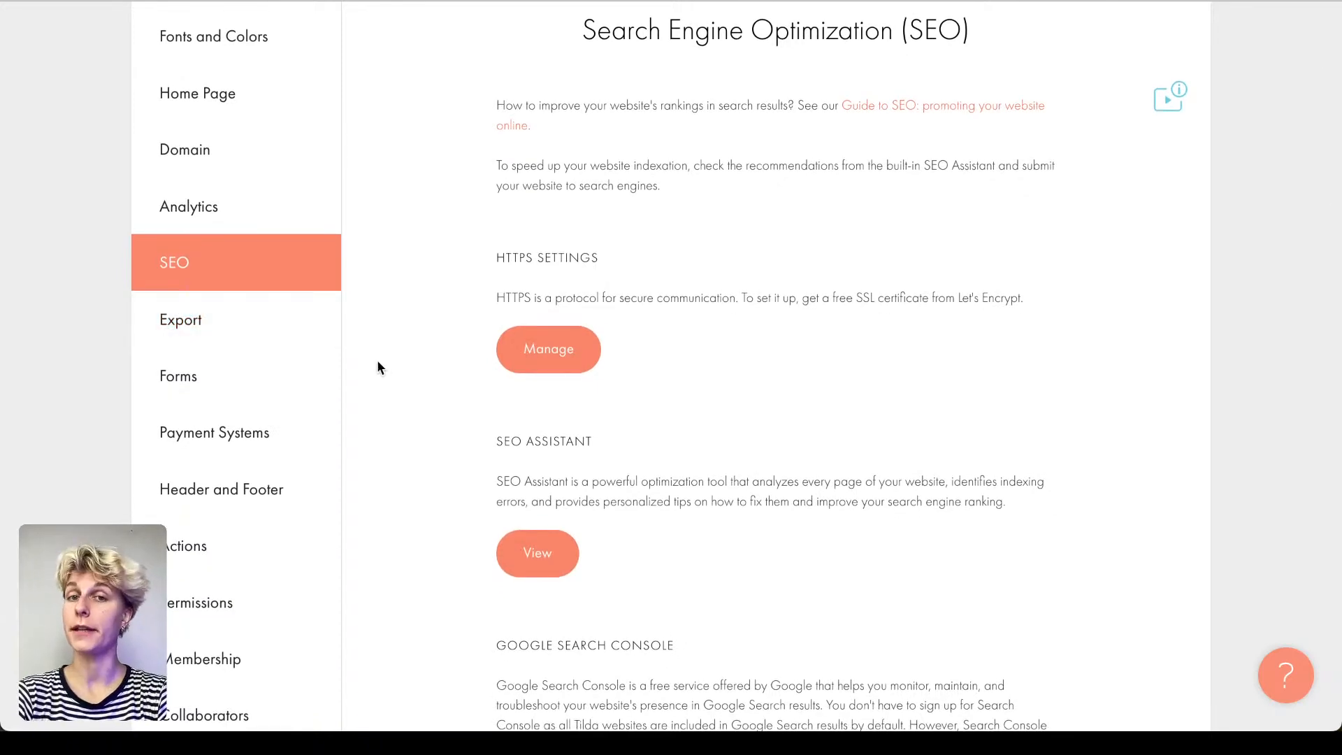
Step: Check the website's export options and browse the data collection and CRM services that can be connected to its forms
left_click(181, 320)
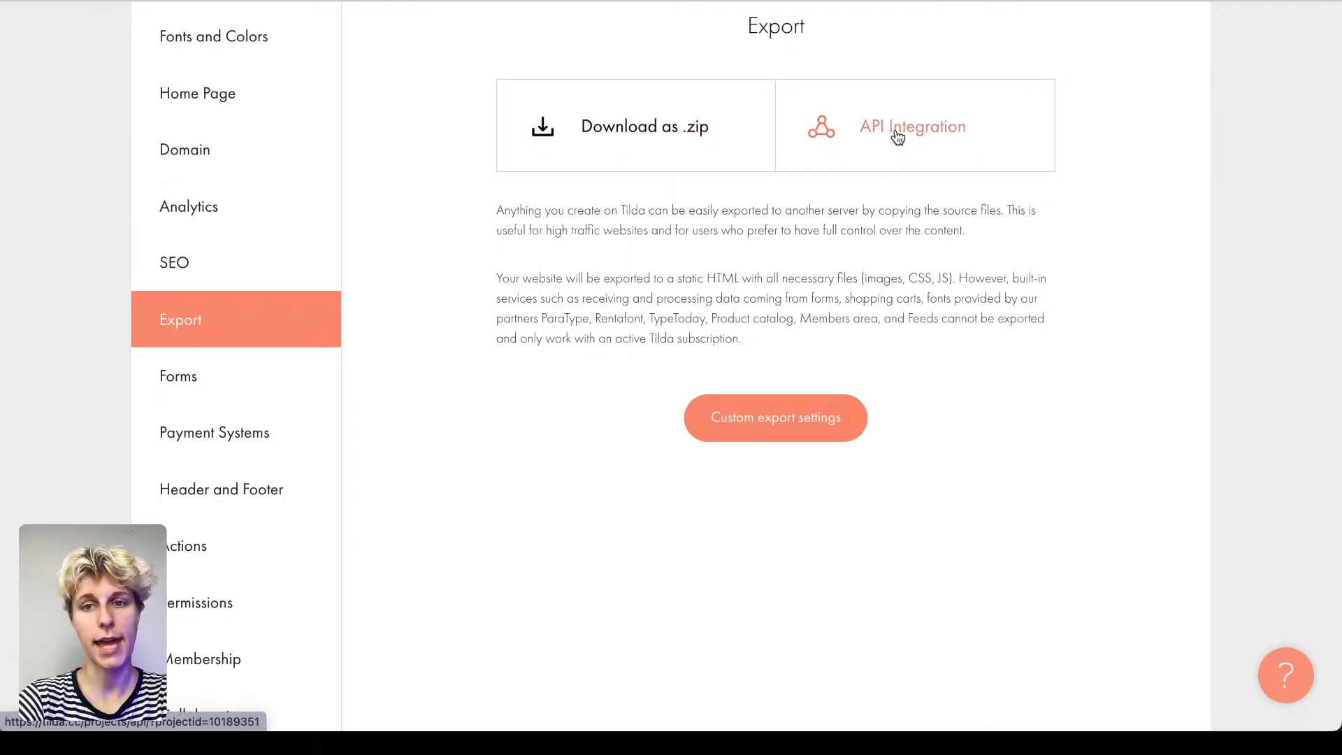
left_click(263, 371)
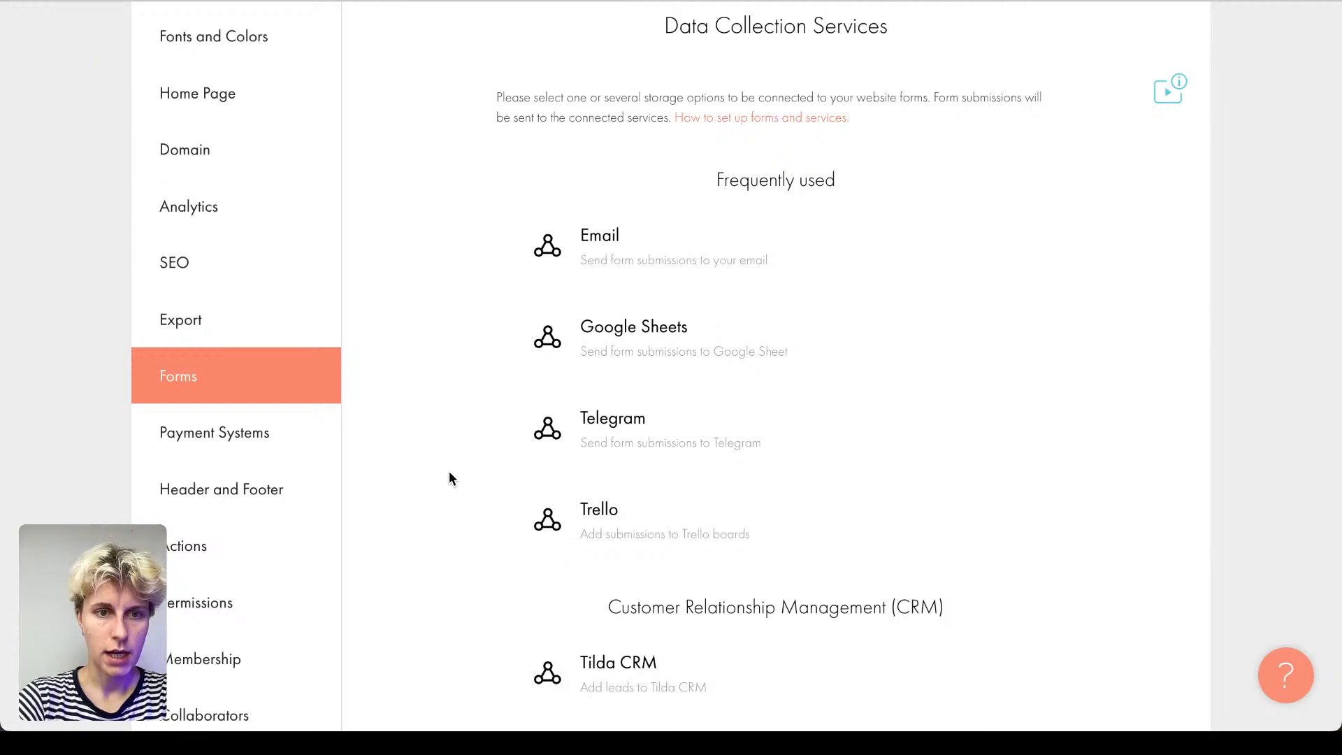
left_click(298, 448)
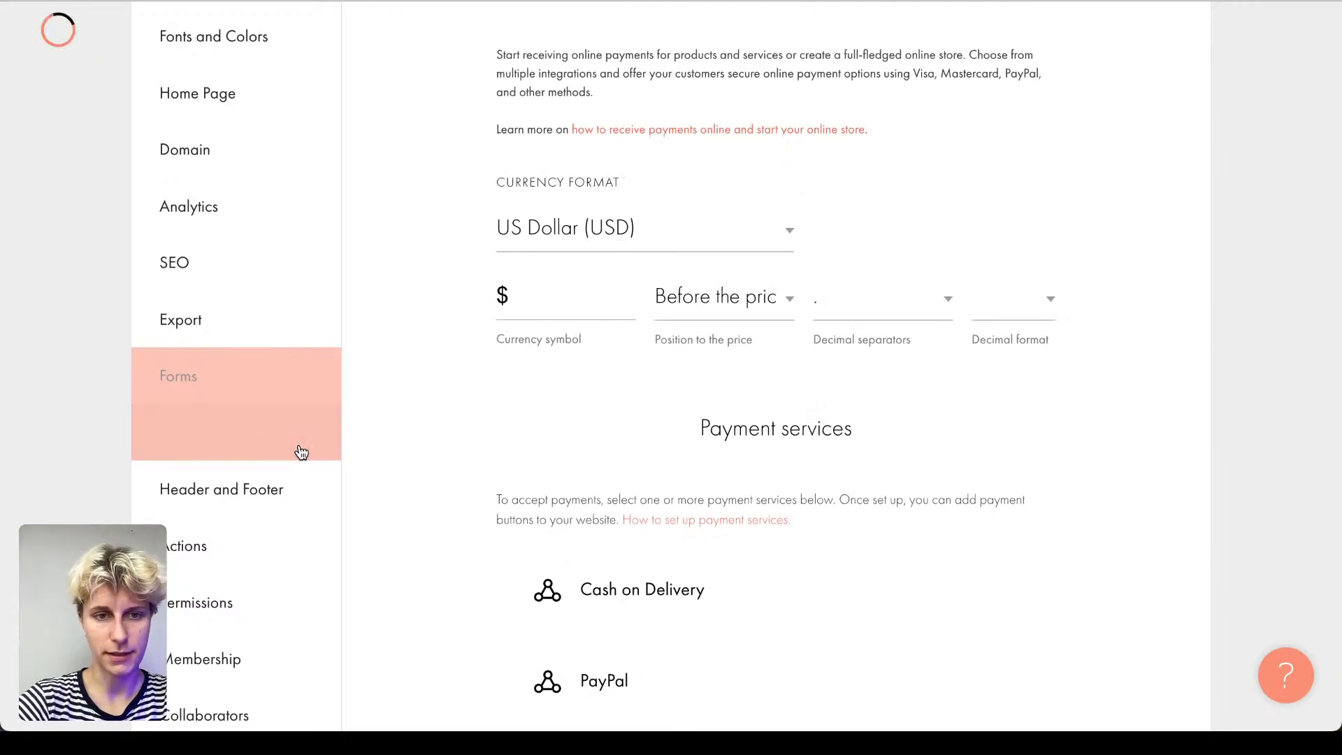
left_click(288, 375)
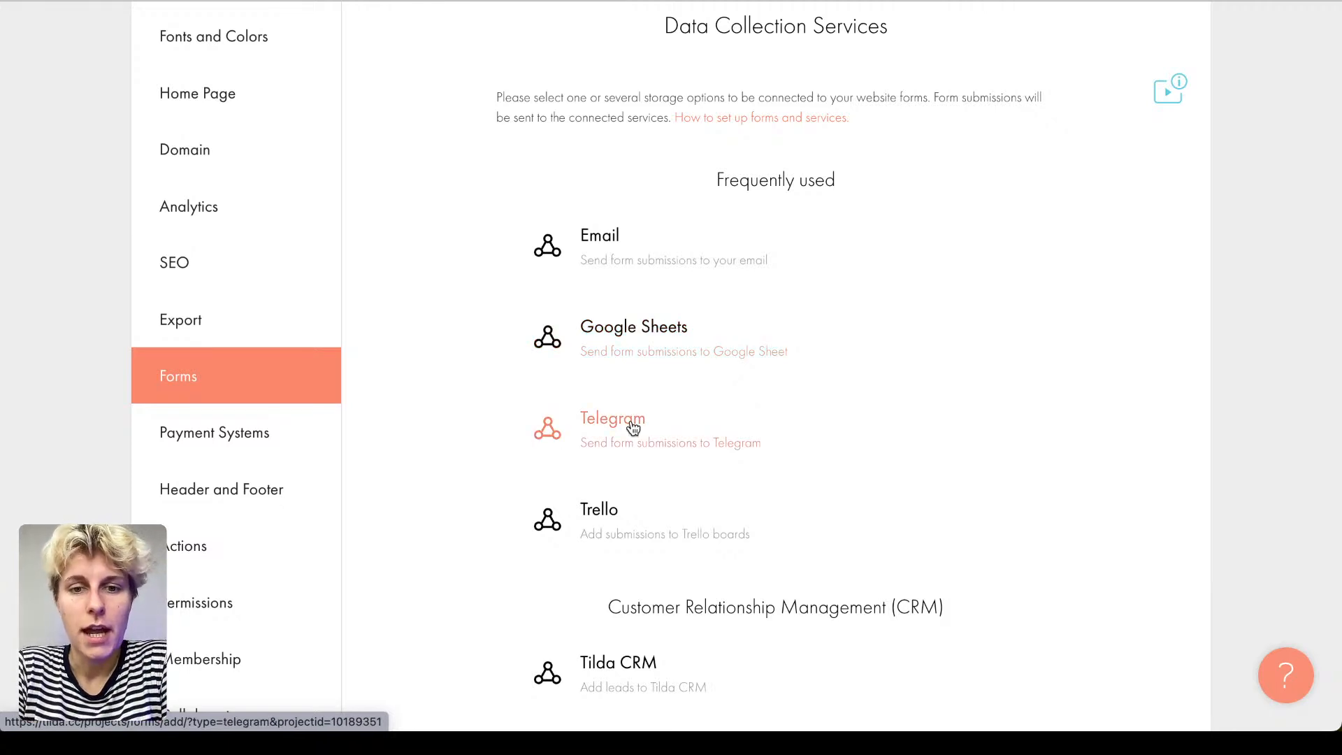
scroll(632, 427, "down", 7)
scroll(632, 426, "up", 1)
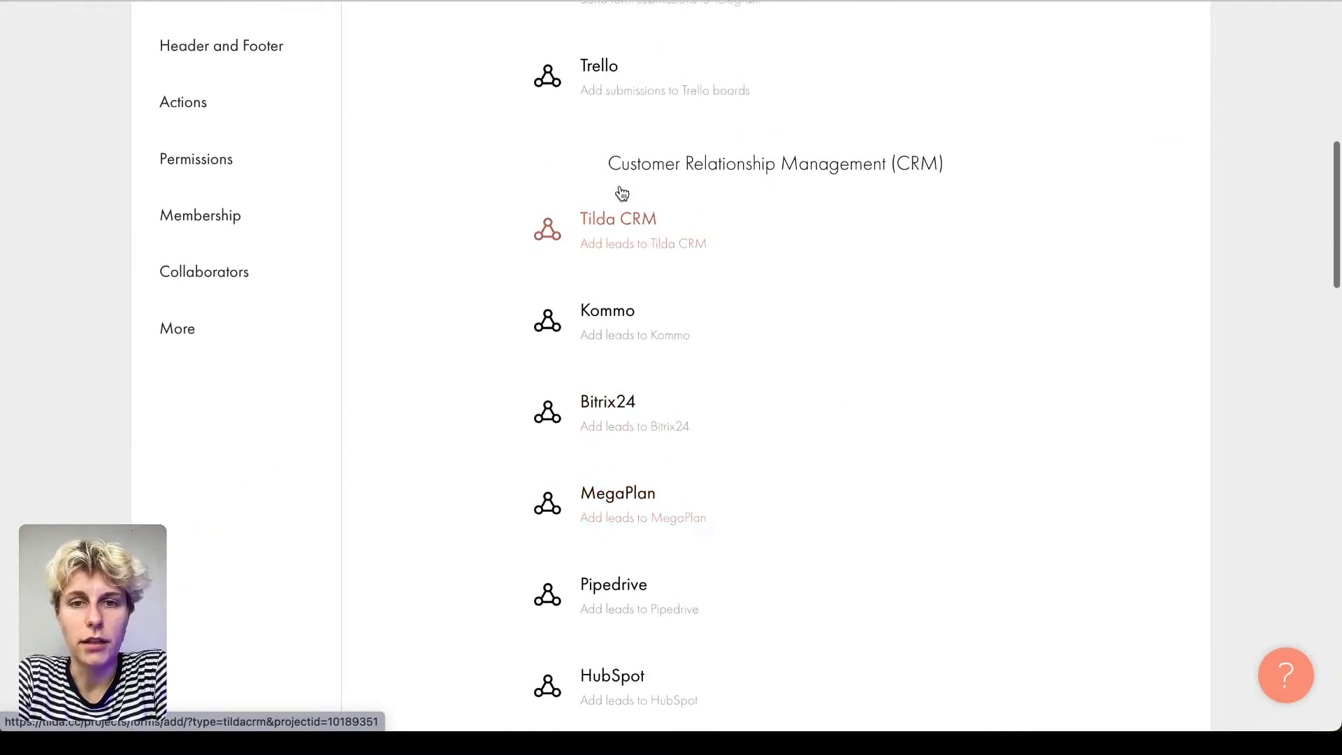
Step: Look through the CRM services that can receive leads from the website's forms, from Tilda CRM to Monday
scroll(638, 225, "down", 2)
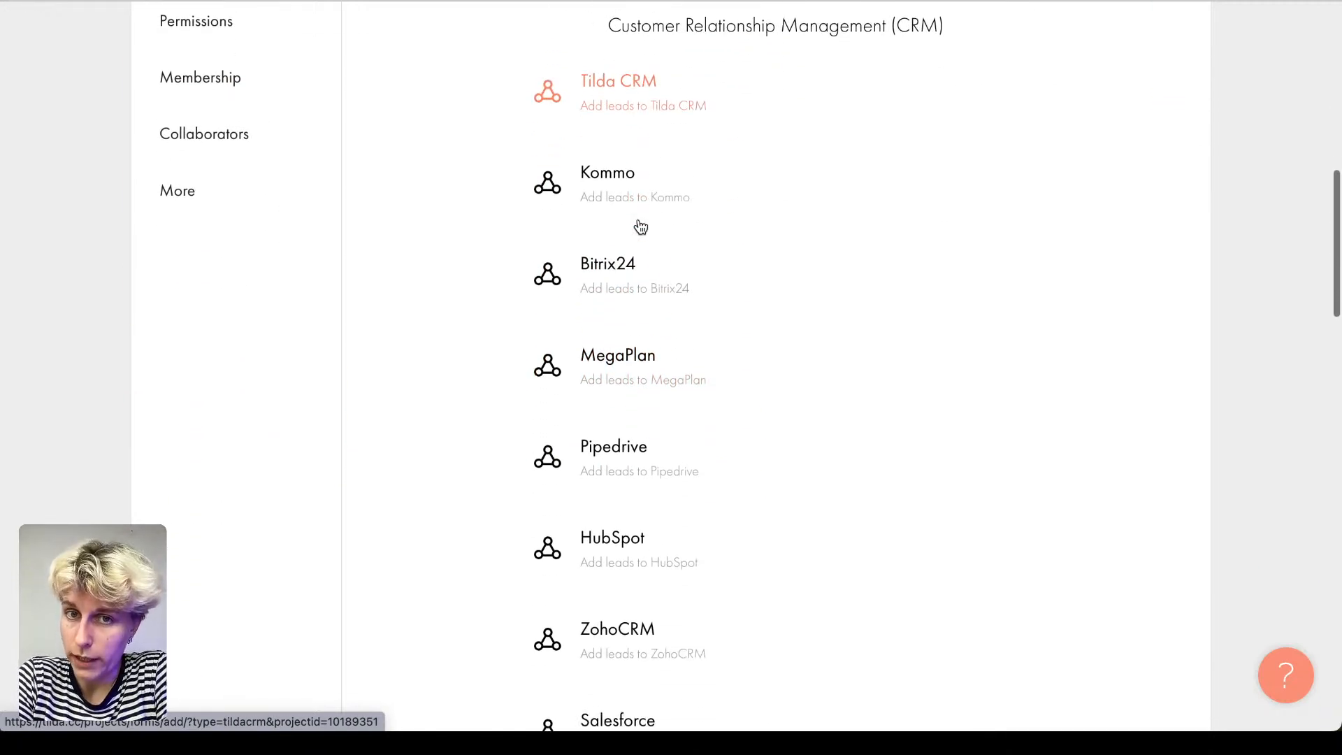
scroll(640, 226, "up", 1)
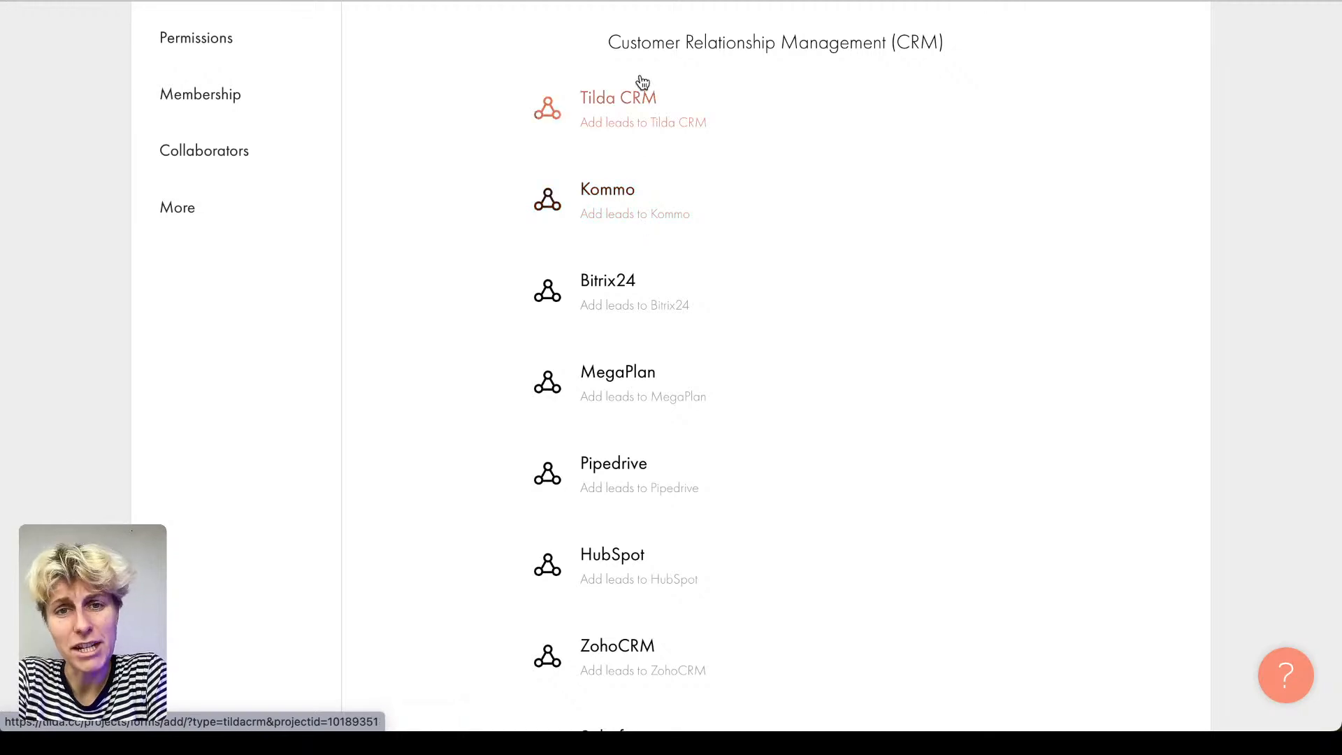
scroll(599, 118, "up", 15)
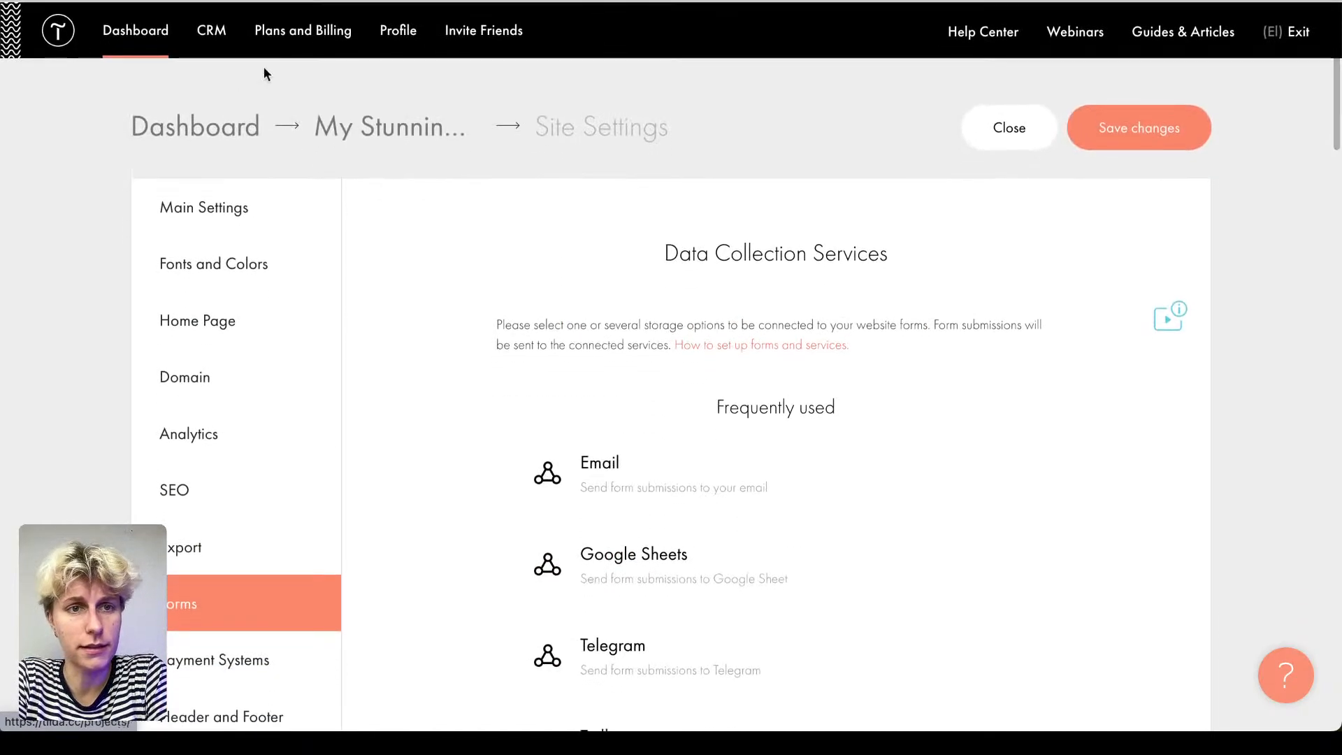
scroll(483, 359, "down", 10)
scroll(483, 362, "down", 1)
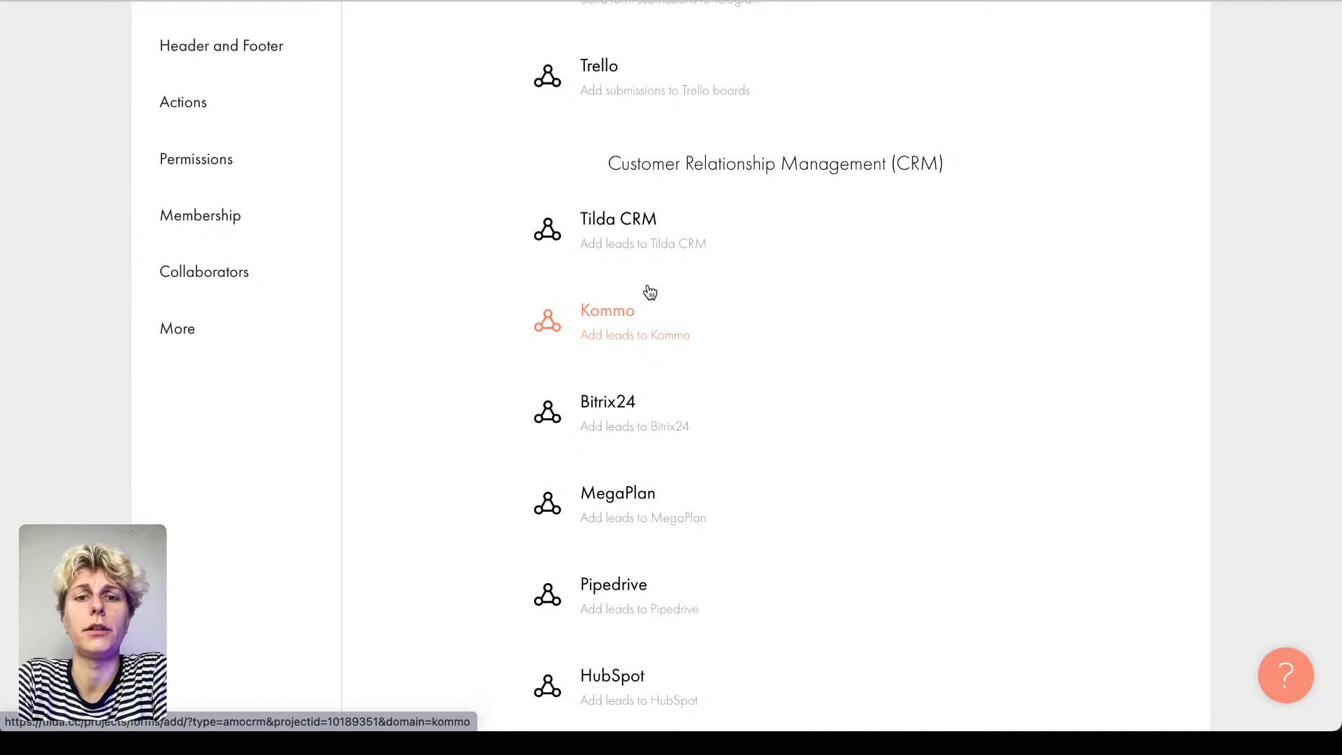
scroll(650, 292, "down", 3)
scroll(650, 292, "down", 6)
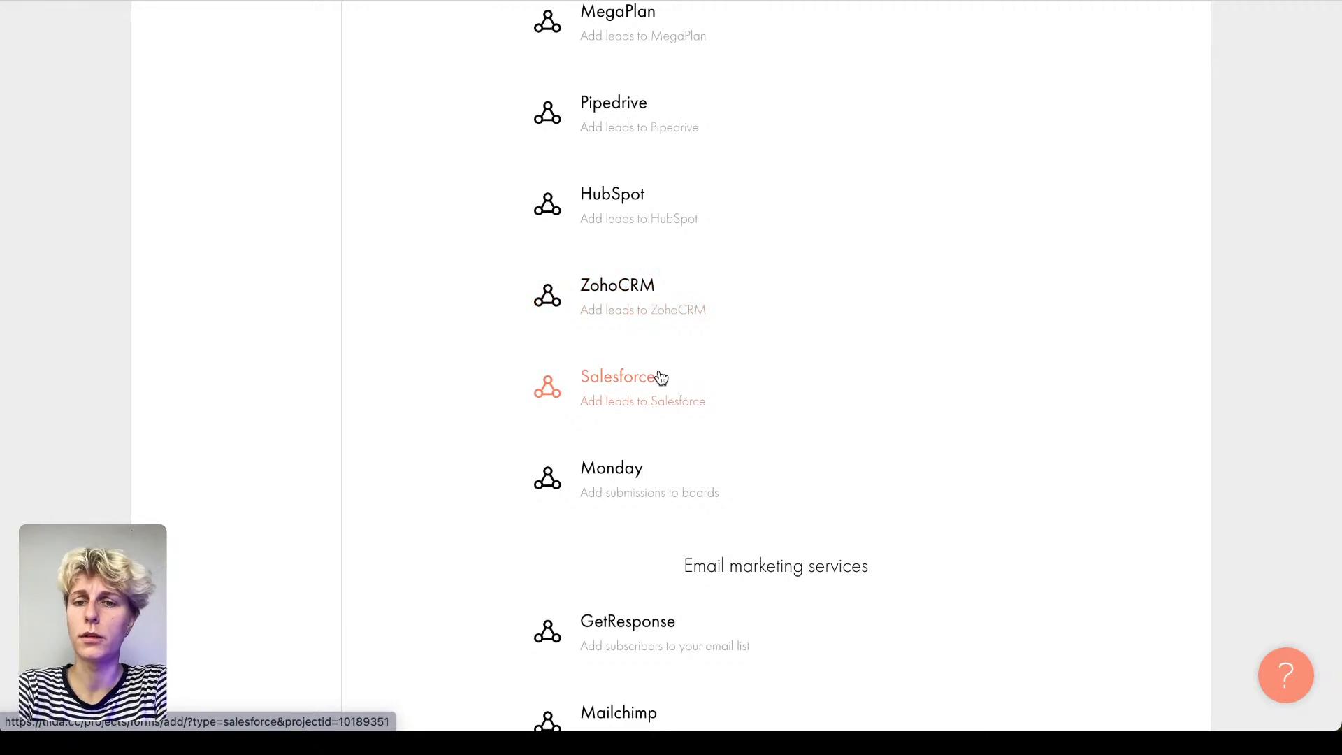
Step: Review the email marketing and other services available for form submissions, and return to the frequently used ones
scroll(660, 377, "down", 10)
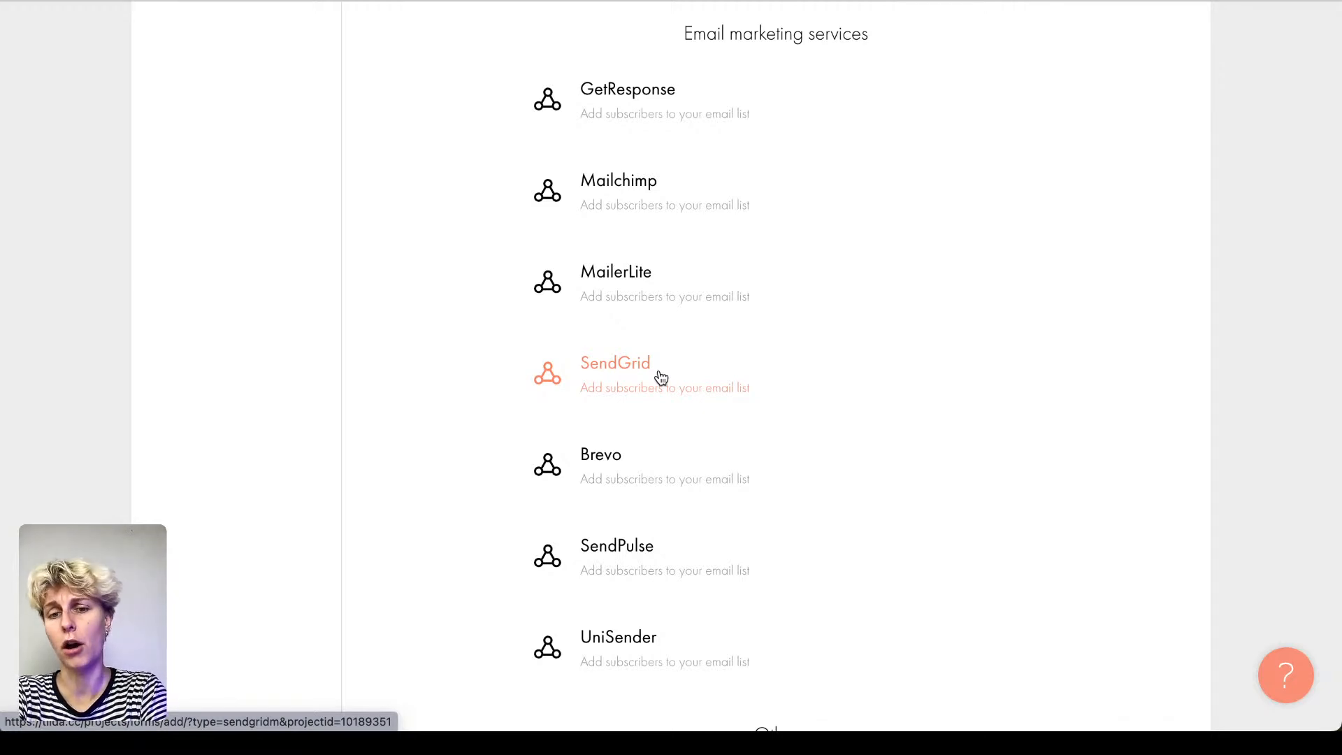
scroll(661, 378, "up", 1)
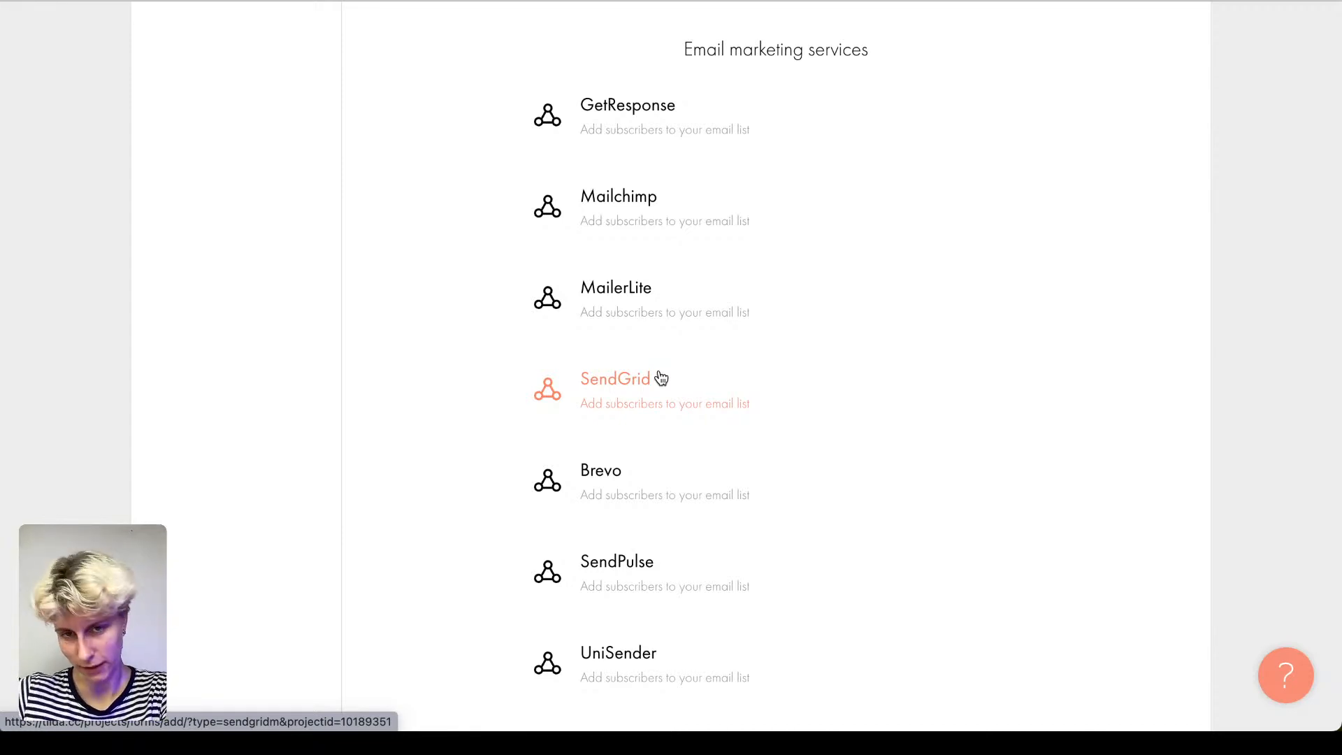
scroll(661, 378, "down", 6)
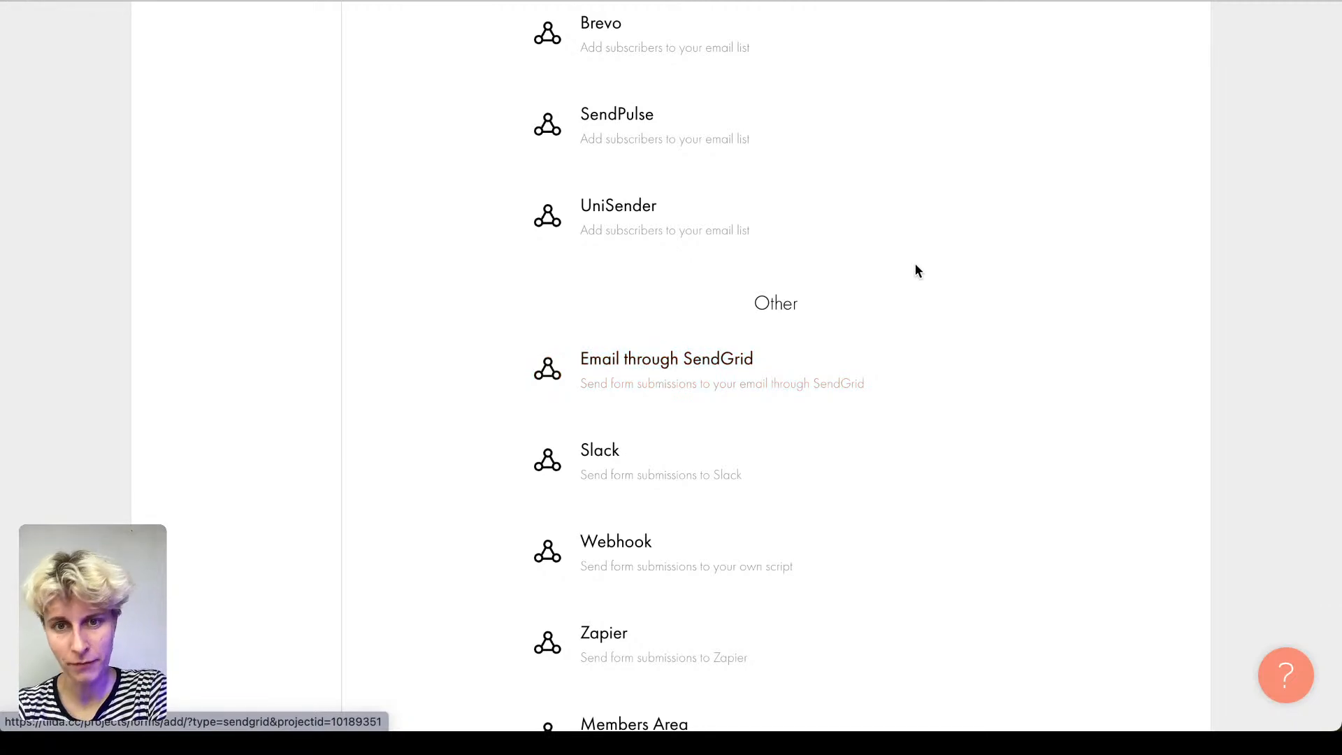
scroll(757, 299, "down", 4)
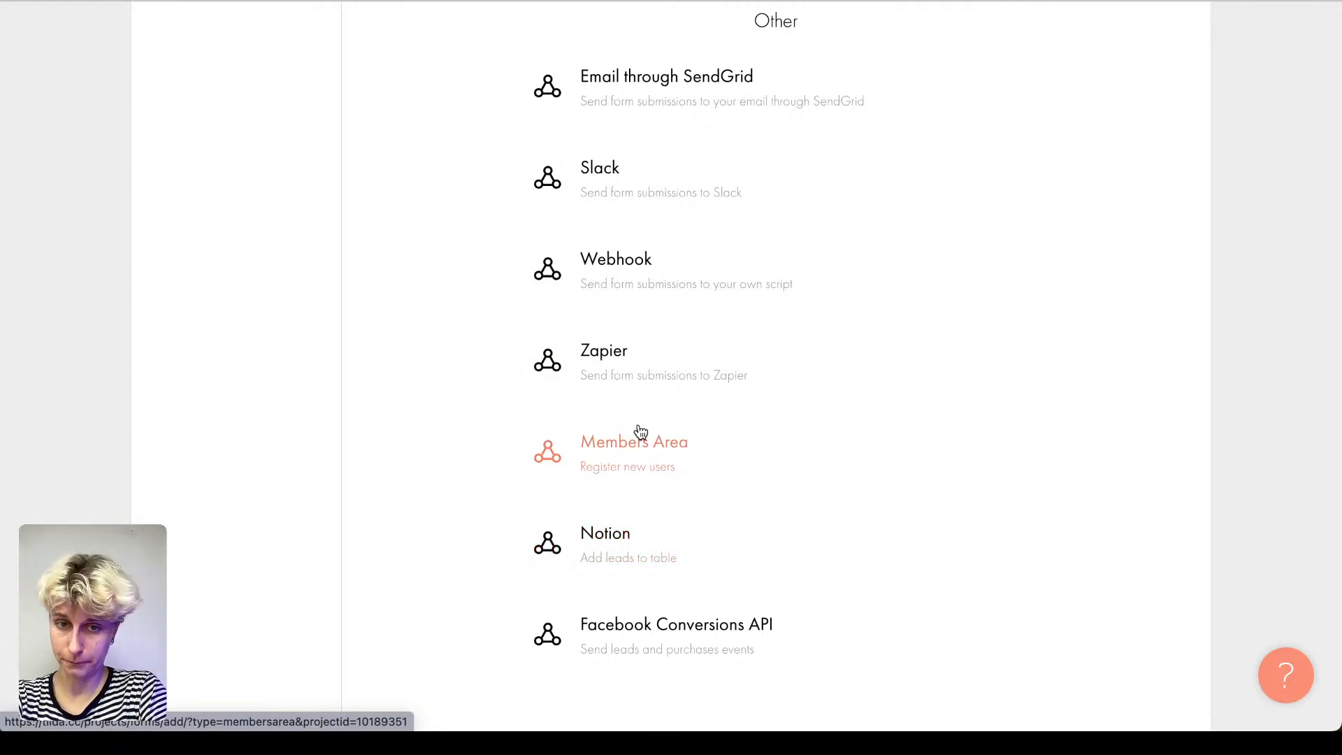
scroll(642, 531, "down", 5)
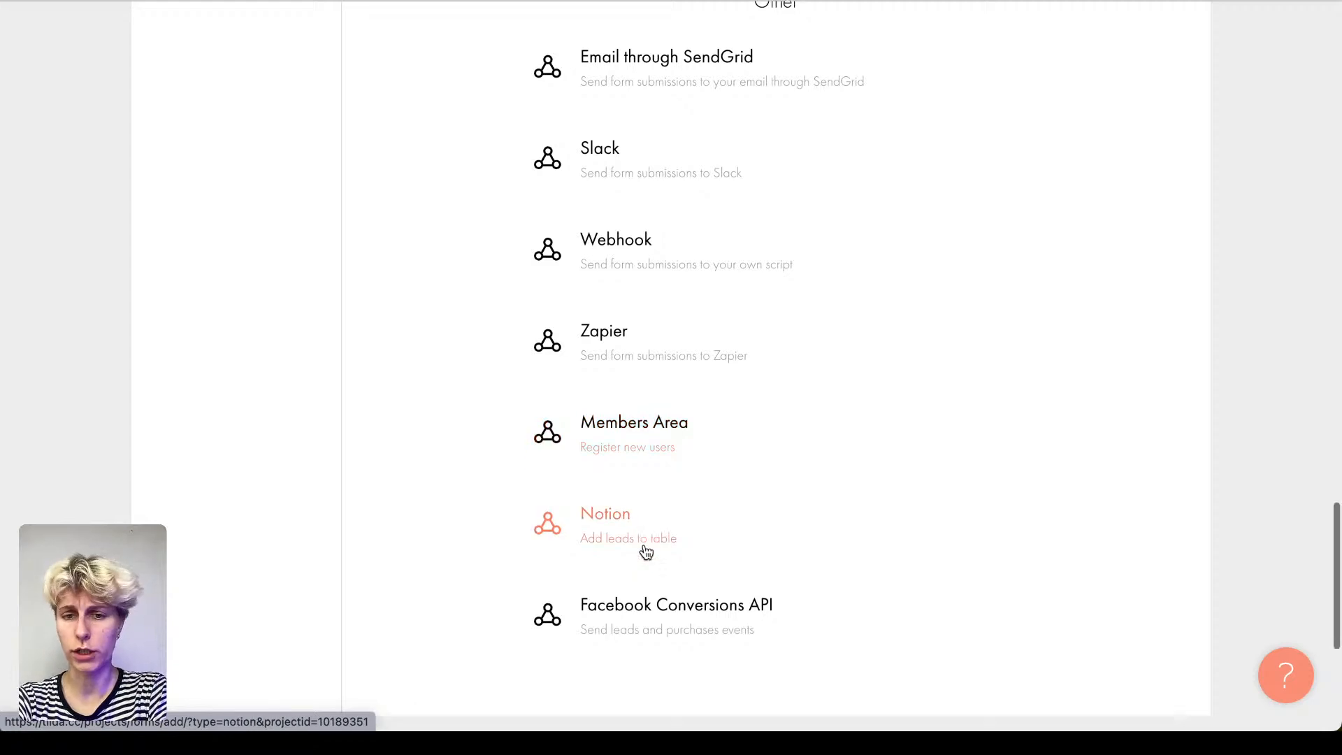
scroll(644, 548, "up", 15)
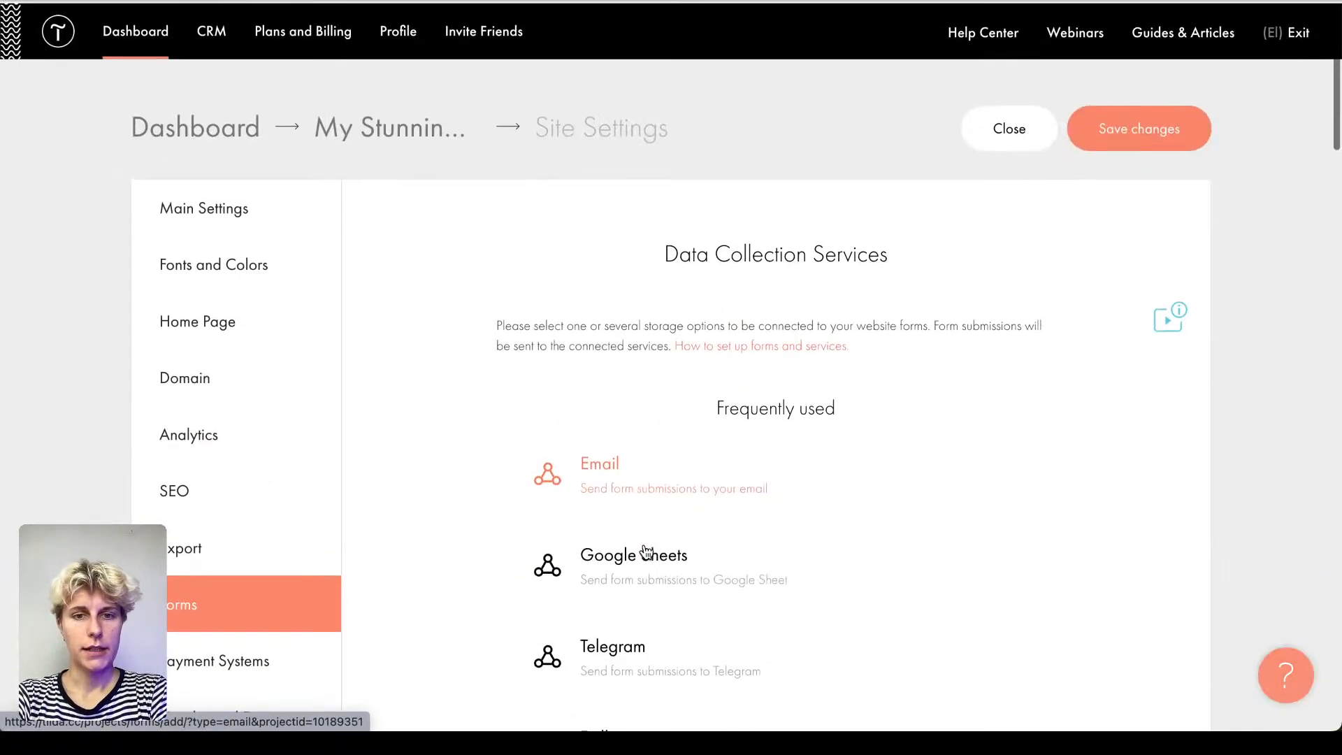
scroll(646, 552, "down", 3)
scroll(646, 552, "down", 1)
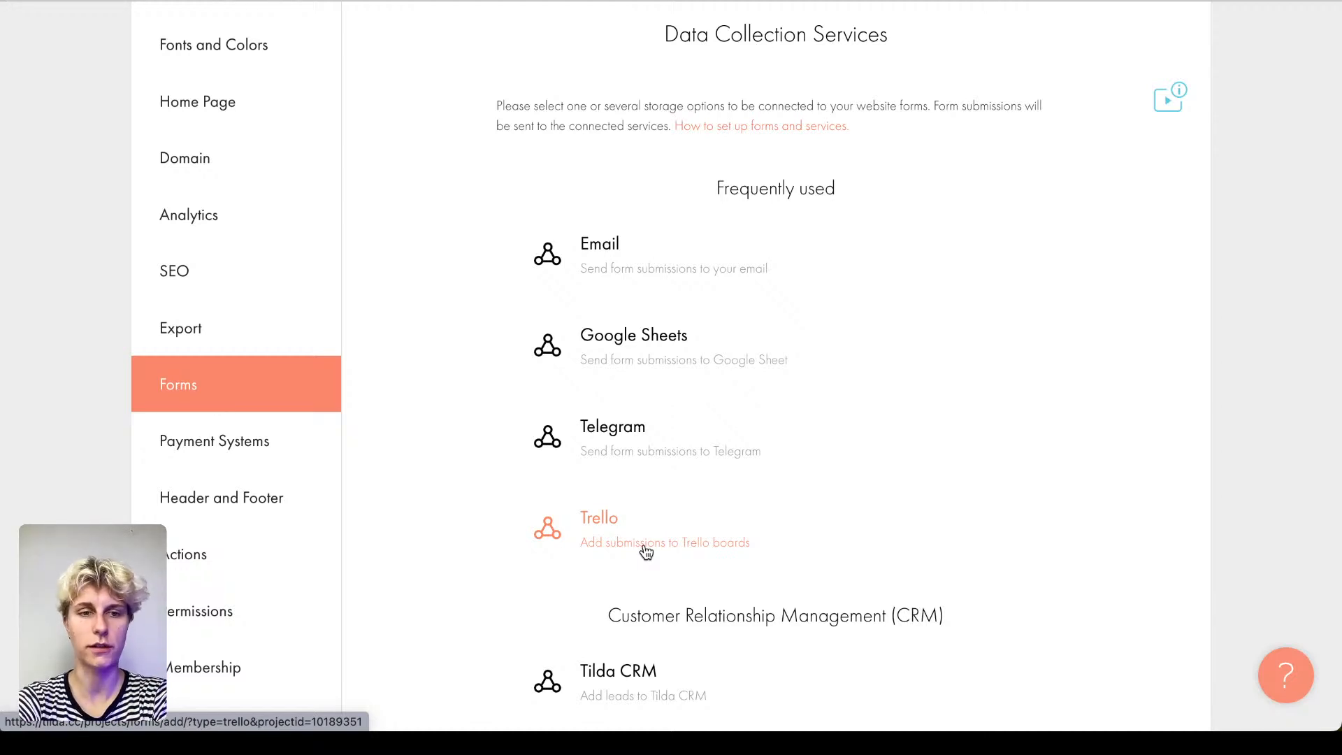
Step: Review the payment system settings, including the currency format and the payment services that can be connected
left_click(200, 415)
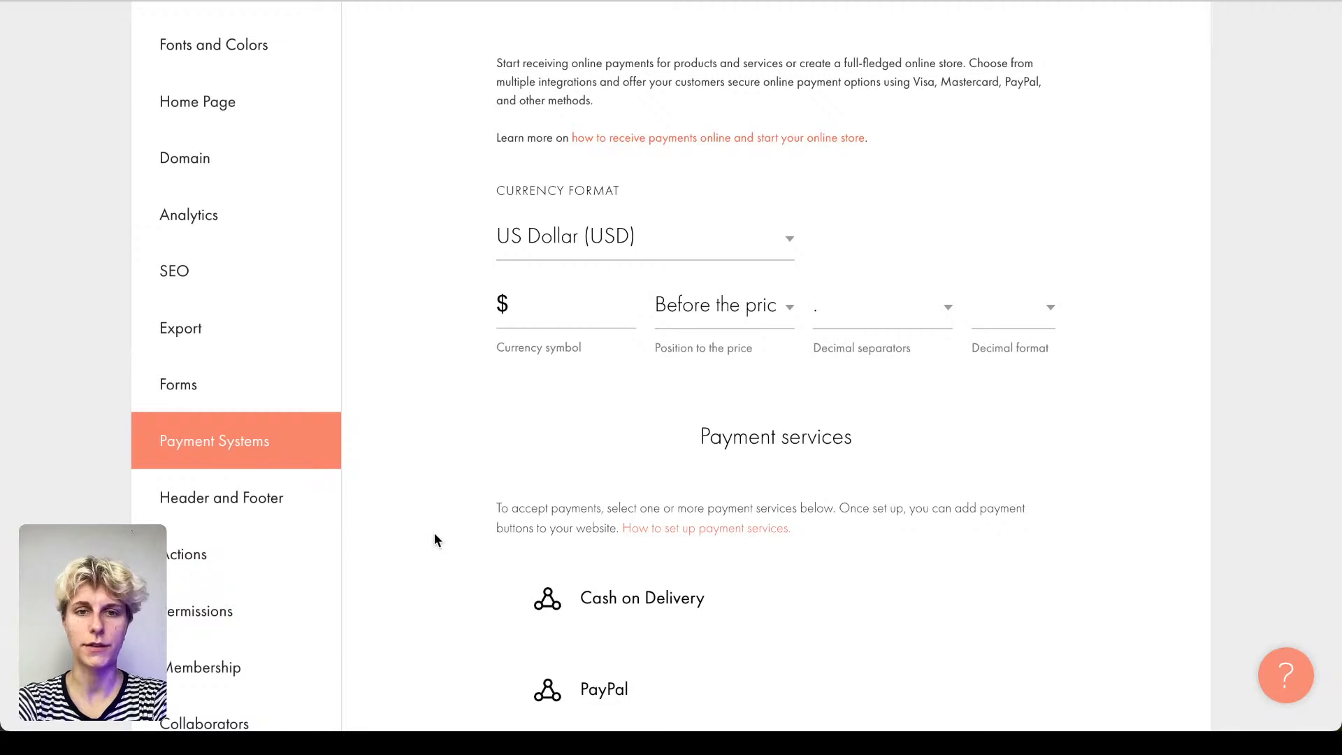
scroll(434, 535, "down", 8)
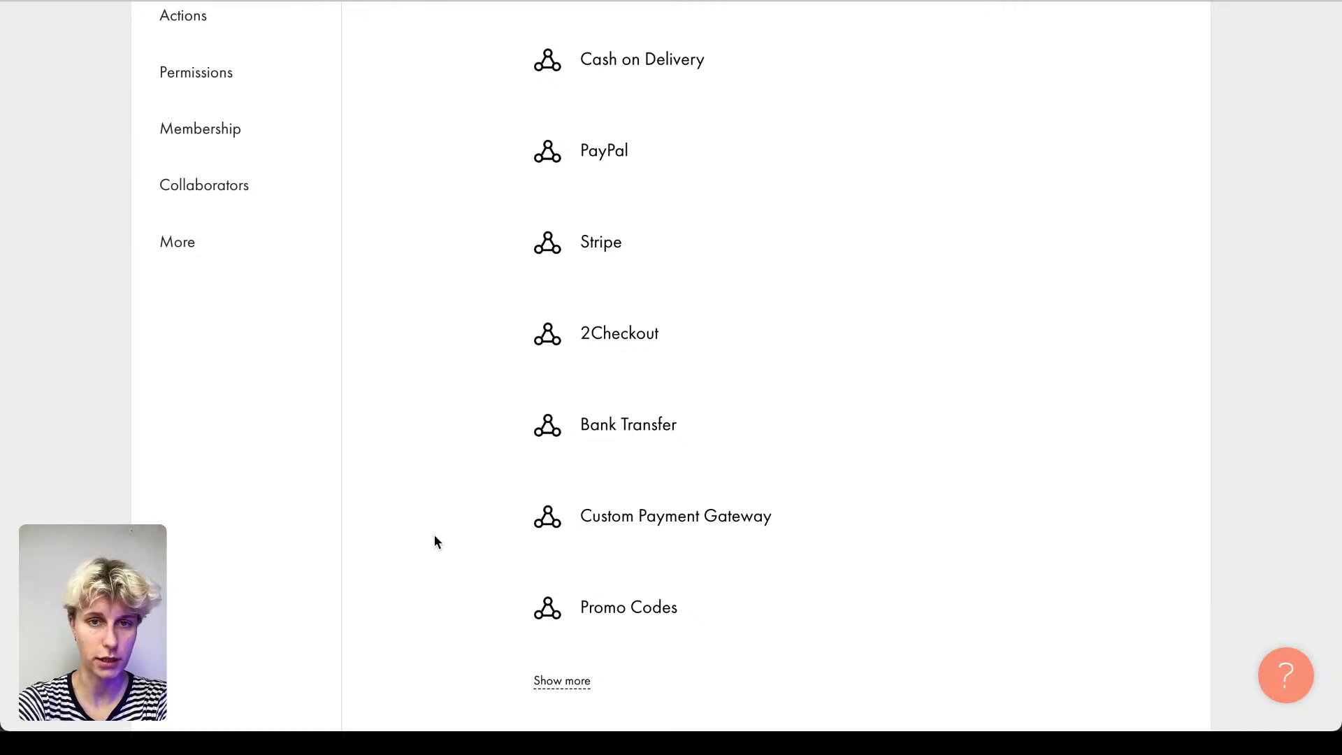
scroll(434, 535, "up", 1)
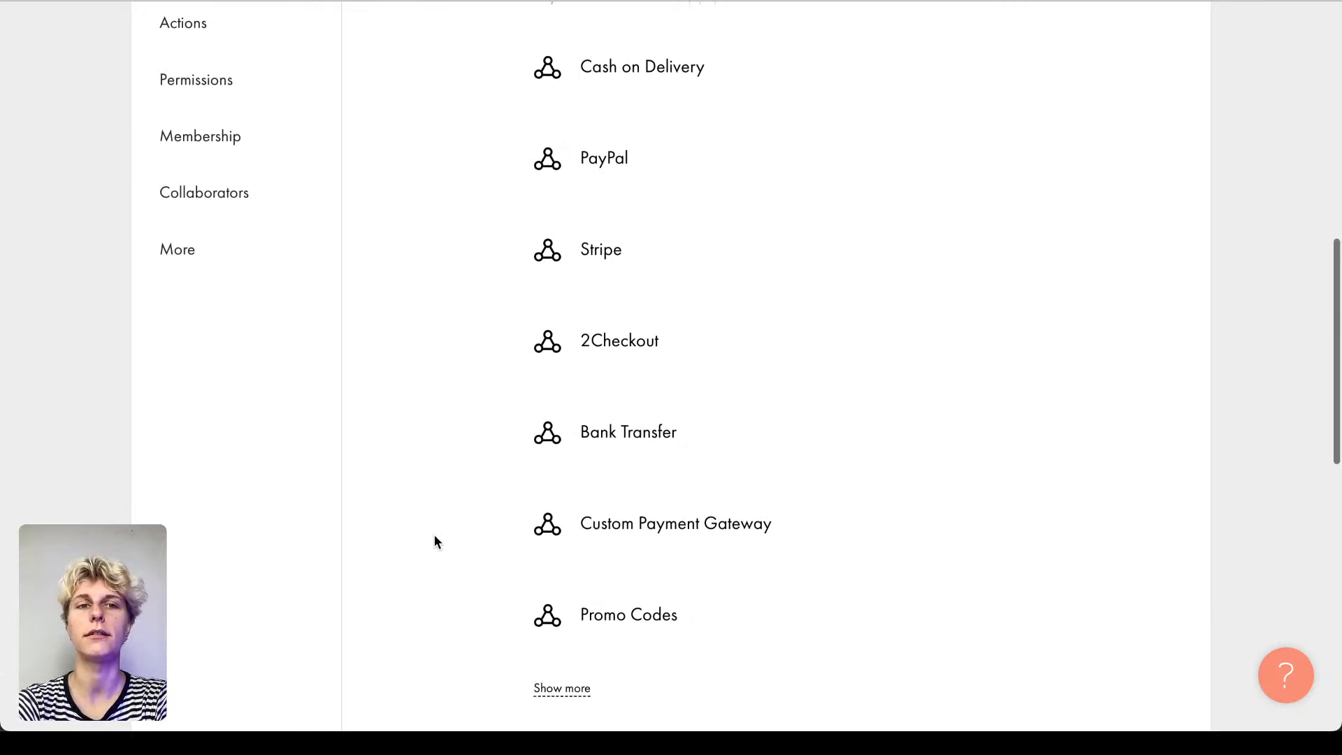
scroll(434, 536, "down", 1)
scroll(434, 535, "up", 1)
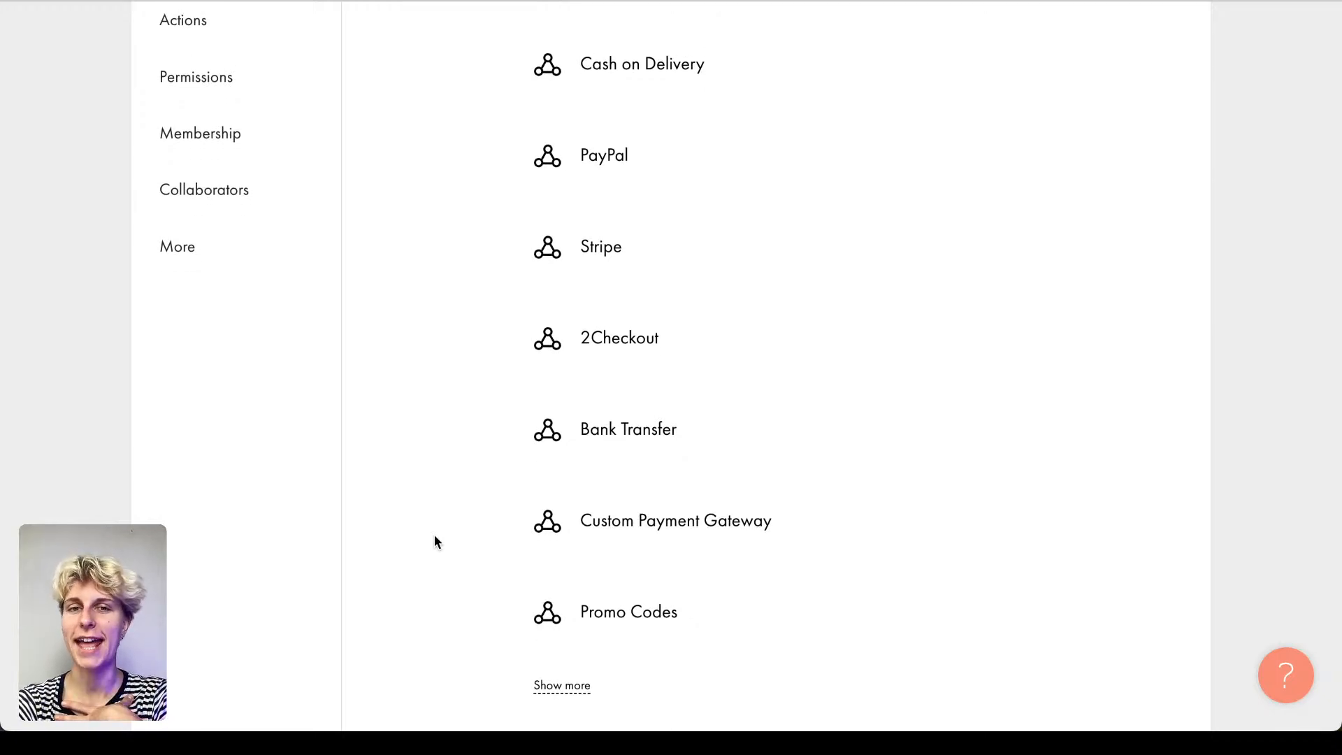
scroll(434, 535, "up", 5)
scroll(434, 542, "down", 1)
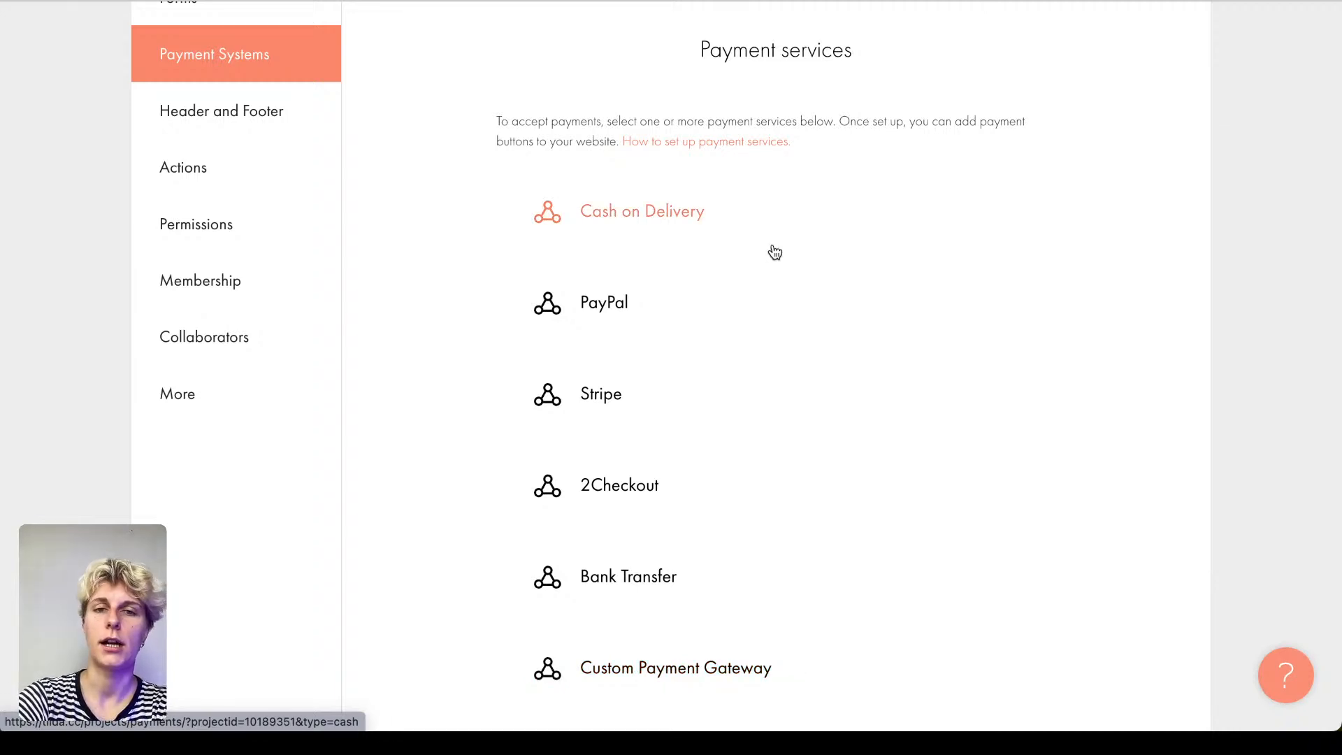
Step: View the website's header and footer settings and the actions for transferring or deleting the website
left_click(233, 135)
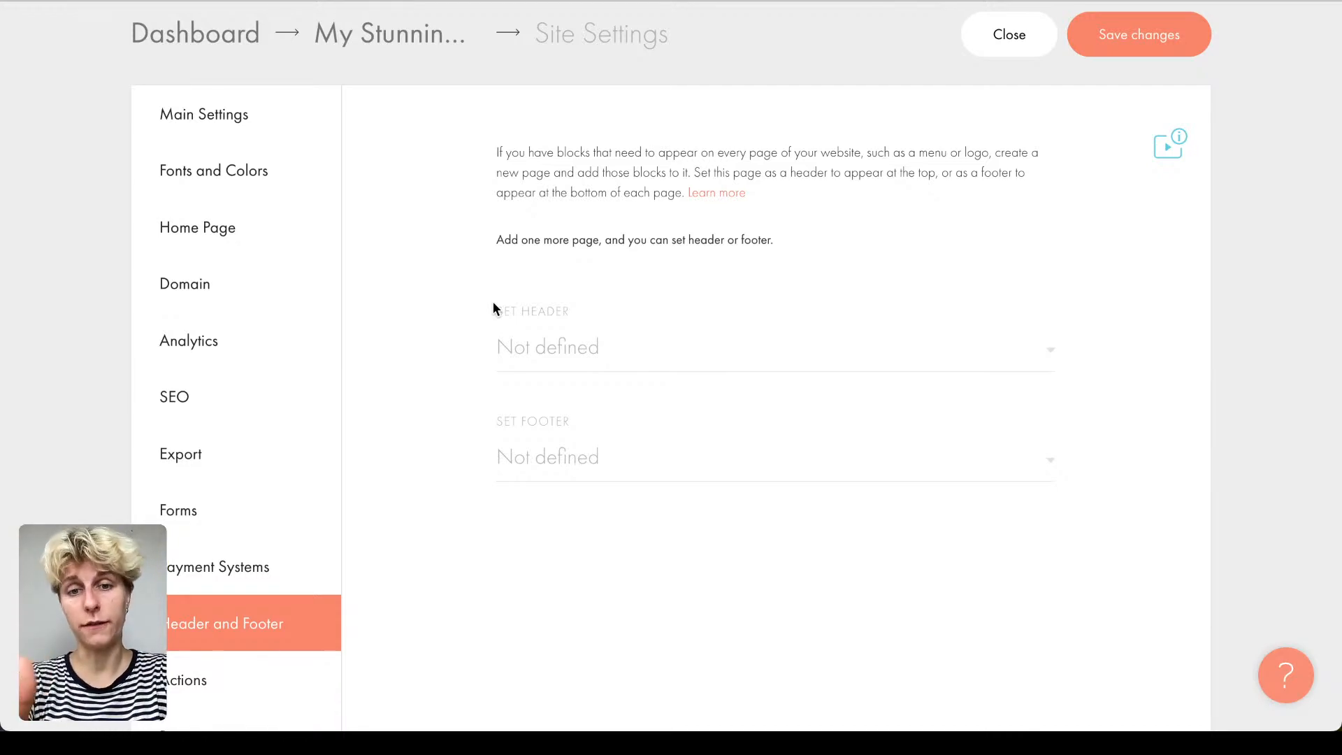
scroll(493, 307, "down", 2)
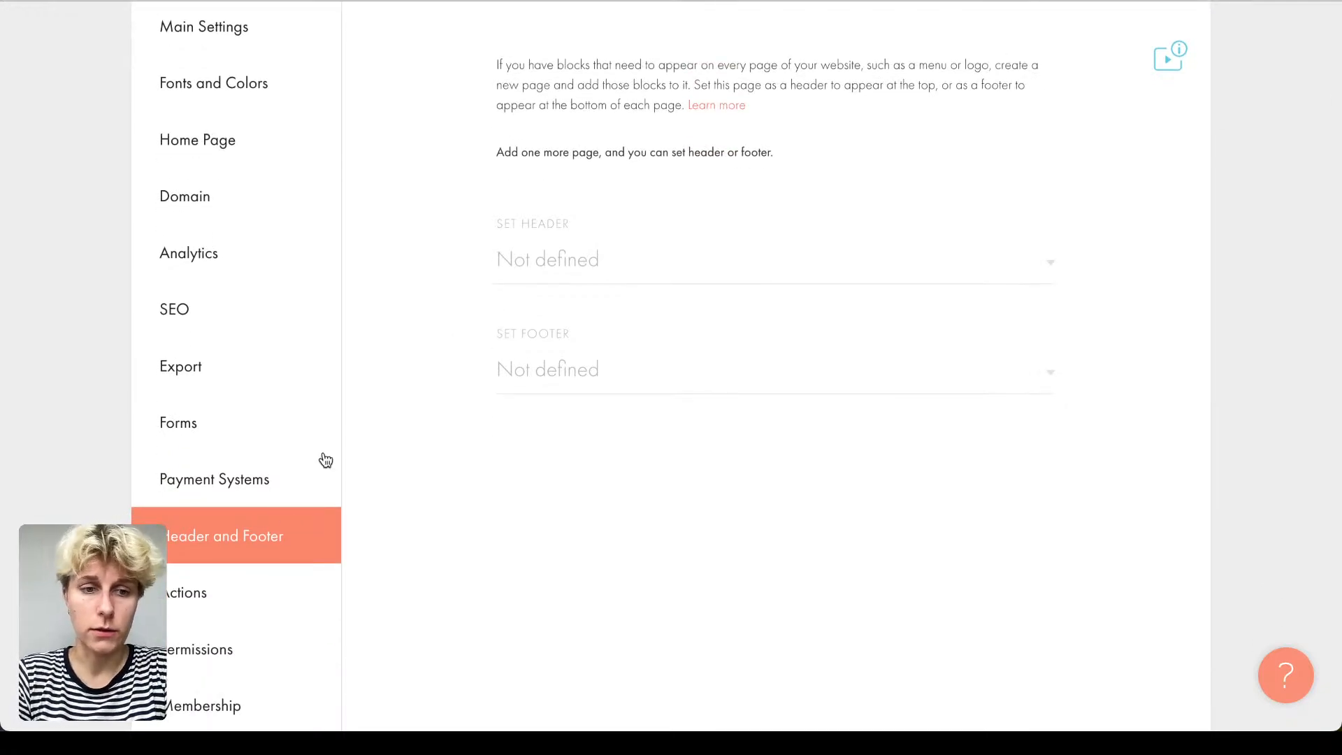
left_click(233, 588)
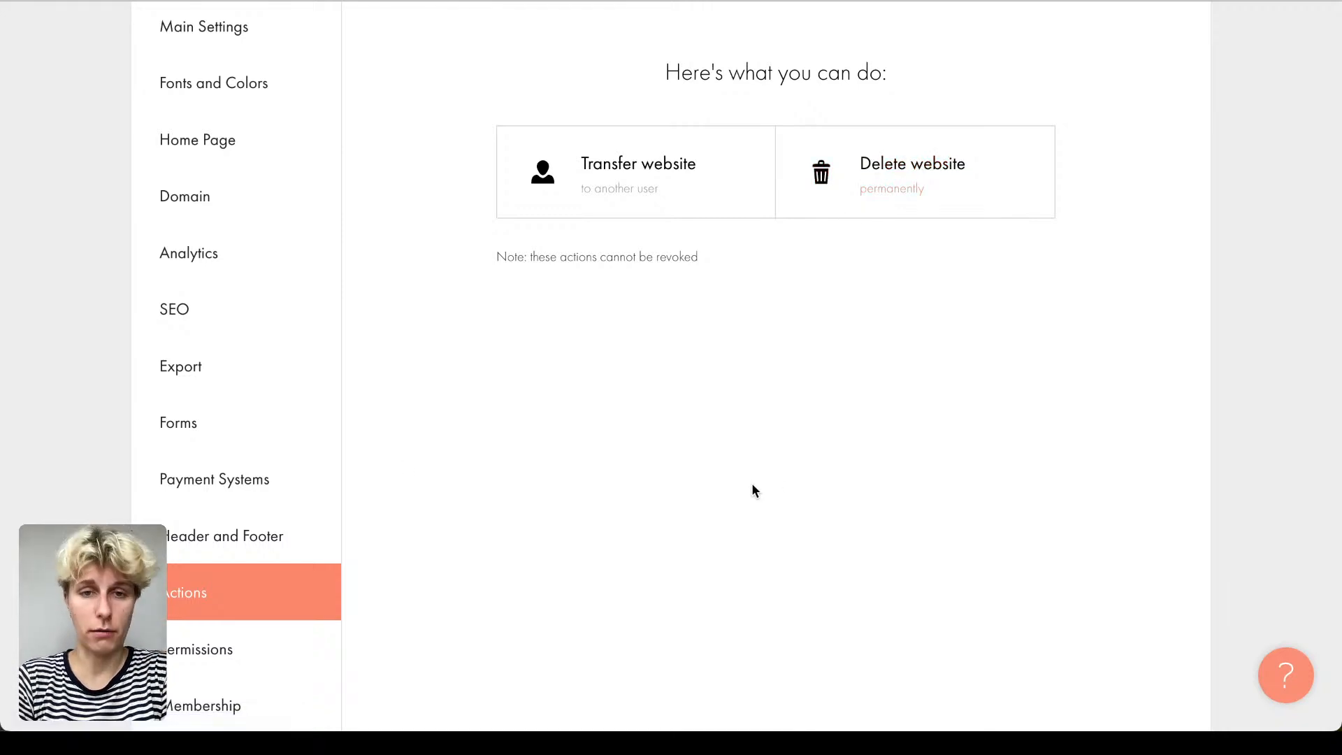
Step: Review the website's permission settings for password protection, IP address access and search engine indexing
left_click(221, 638)
scroll(450, 505, "down", 1)
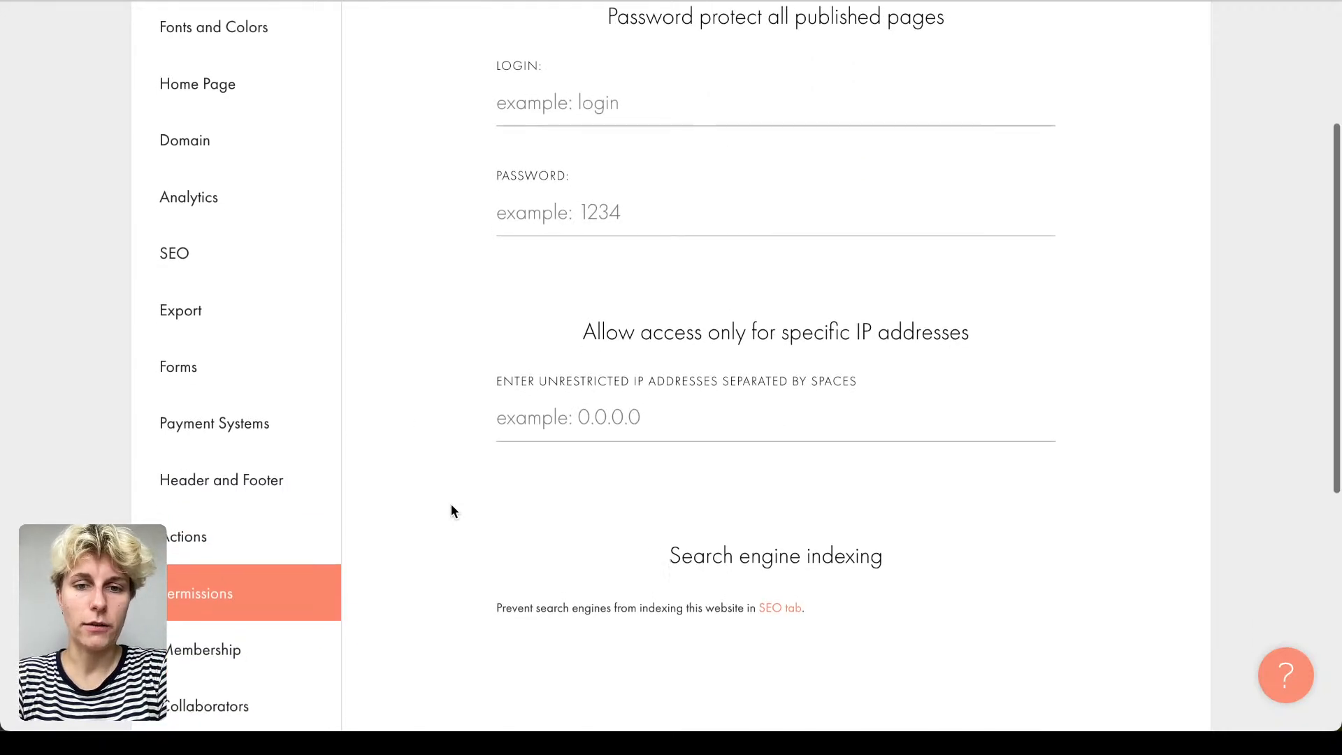
scroll(451, 504, "up", 4)
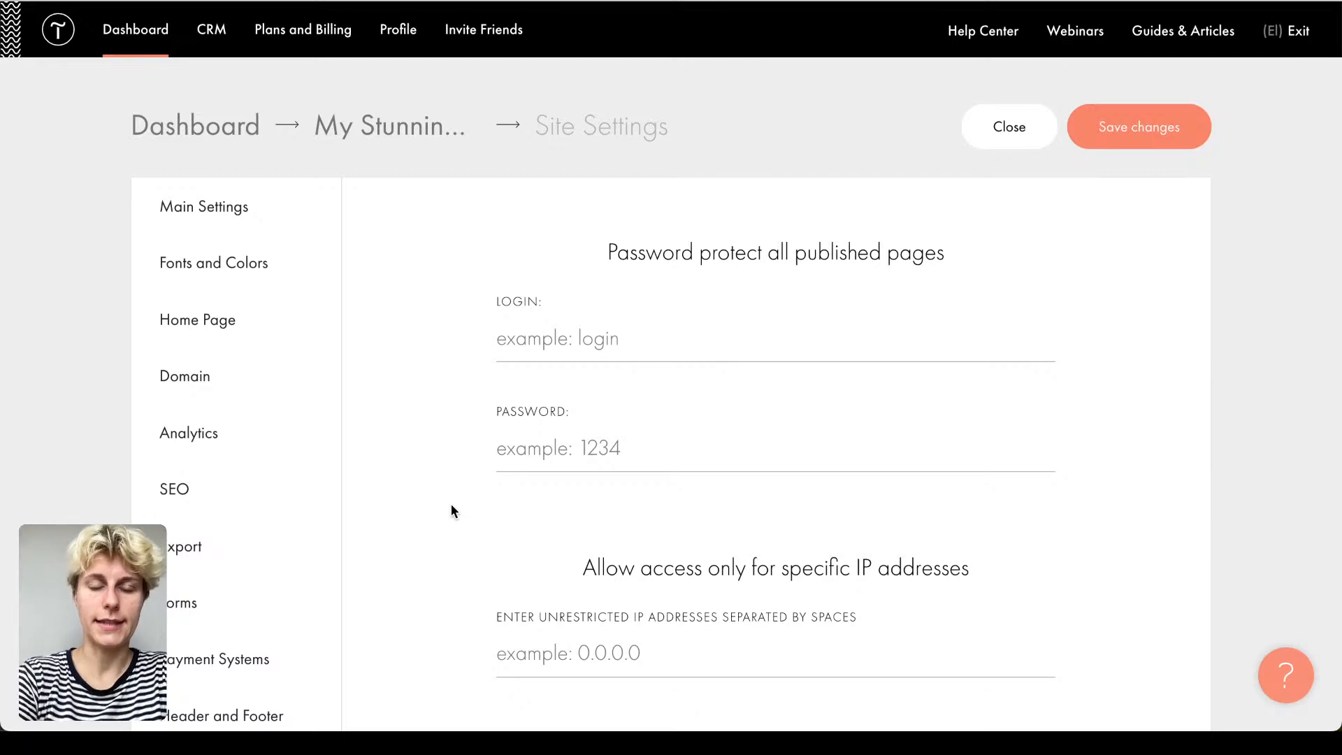
scroll(451, 505, "down", 3)
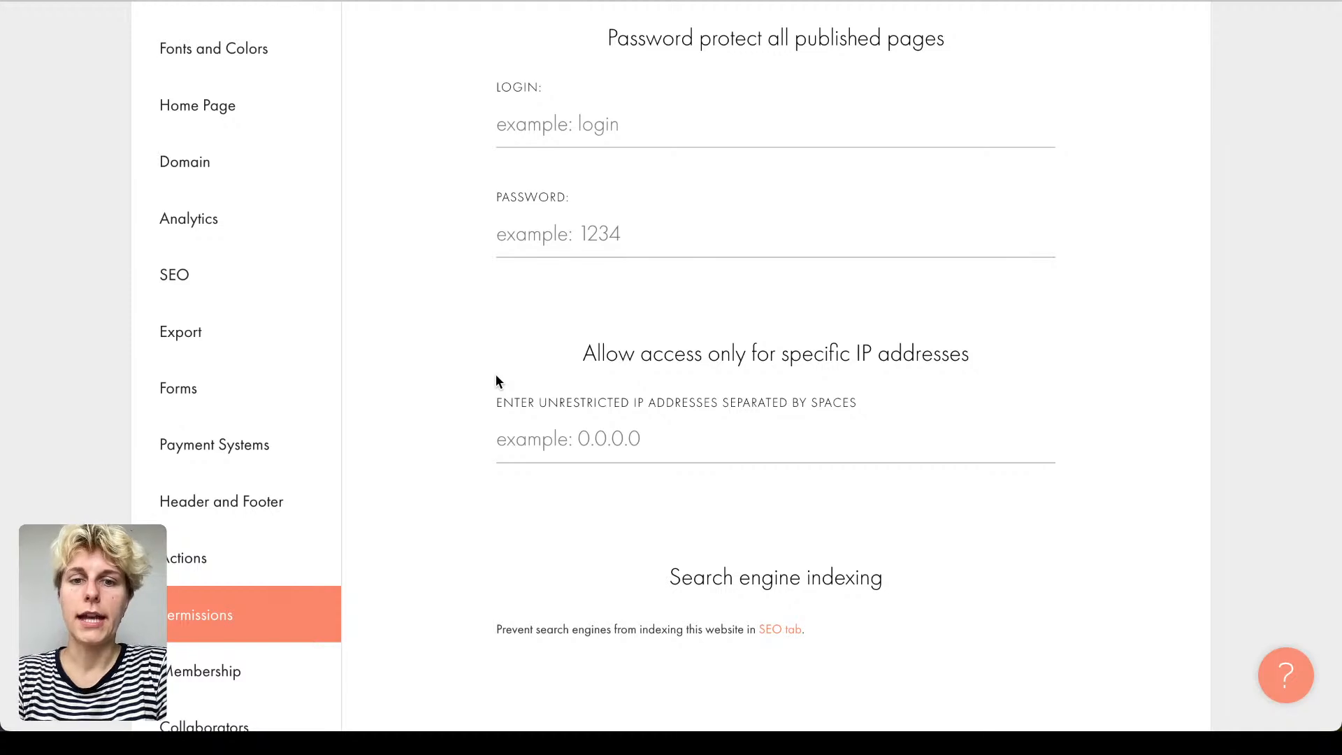
scroll(484, 451, "down", 1)
scroll(487, 454, "down", 3)
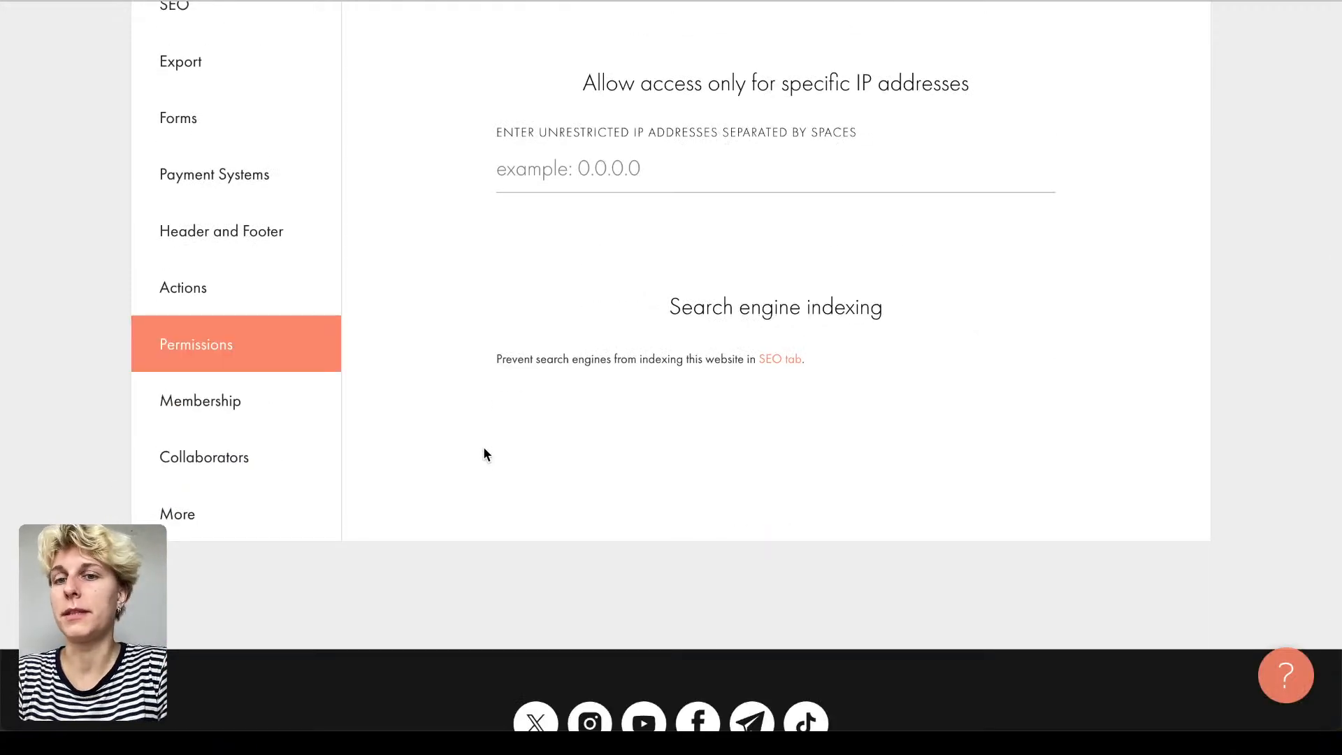
scroll(487, 455, "down", 1)
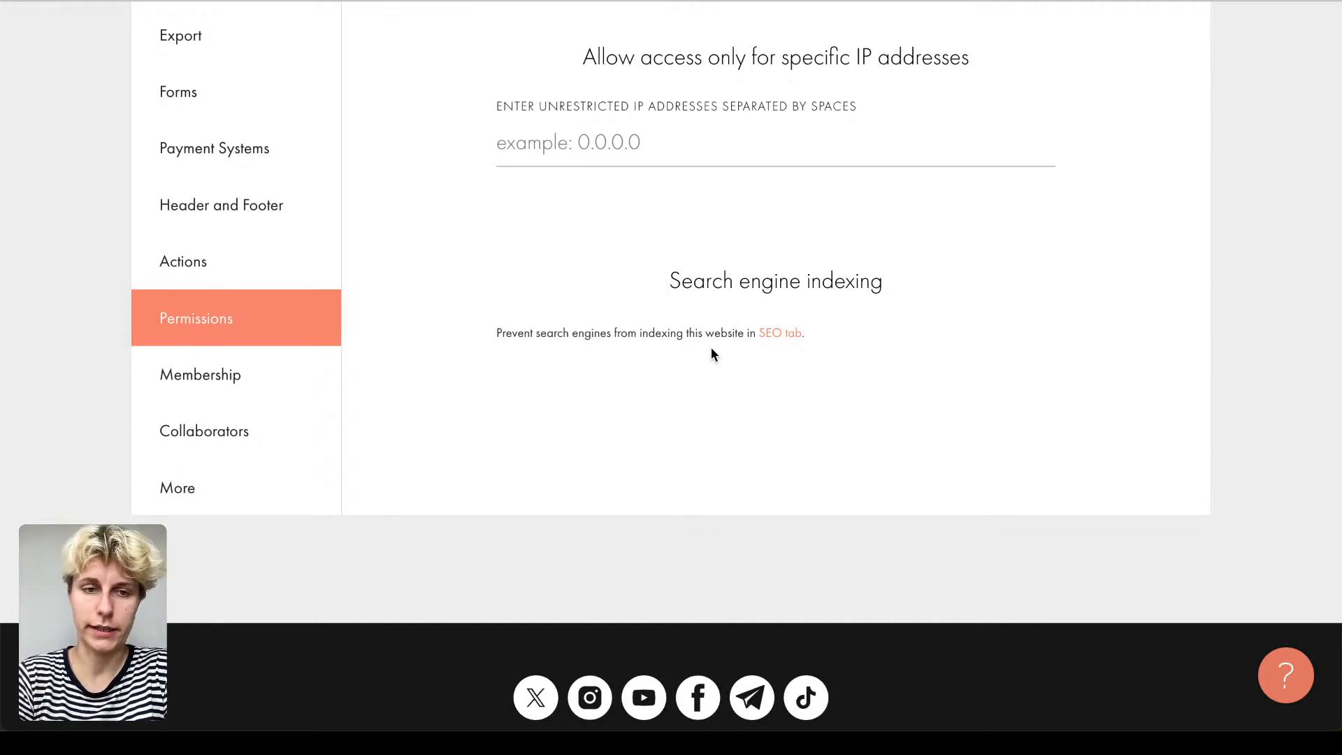
Step: Read the members area description in the website's membership settings
left_click(248, 369)
scroll(467, 375, "up", 2)
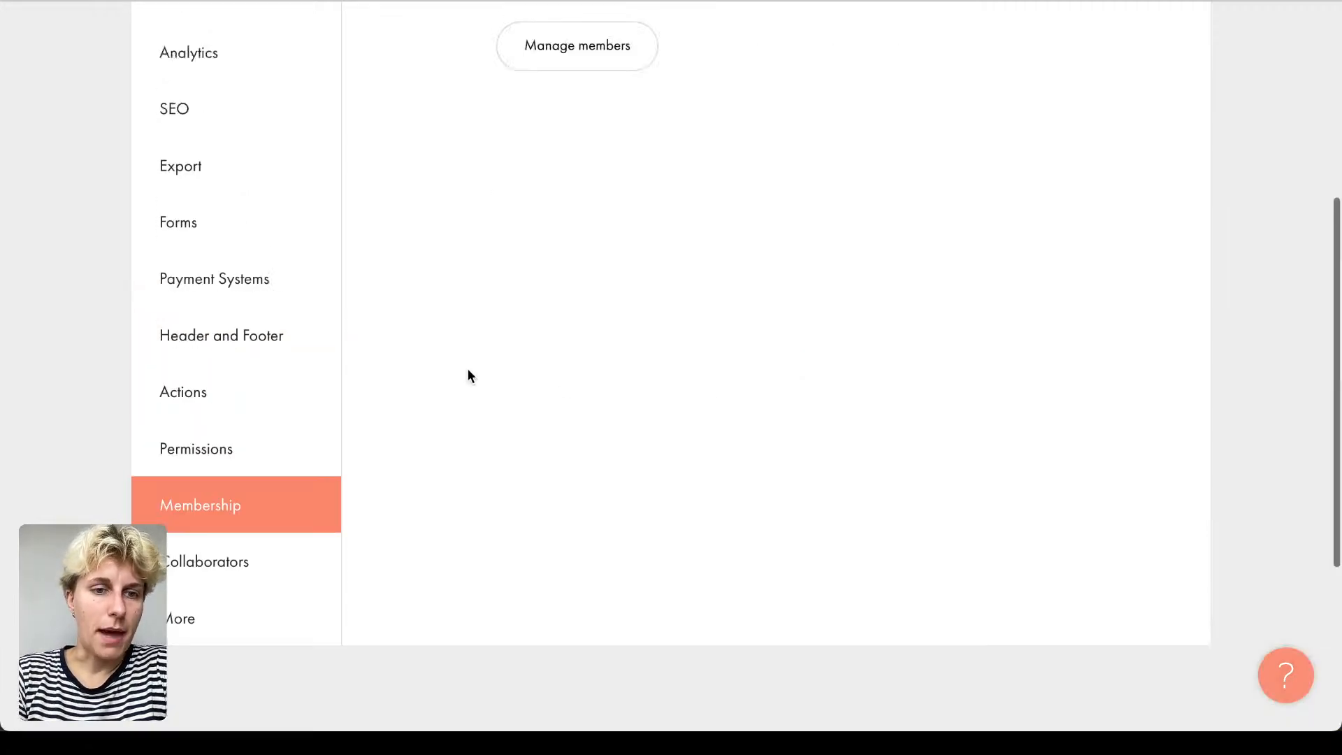
scroll(468, 375, "up", 5)
scroll(468, 374, "down", 3)
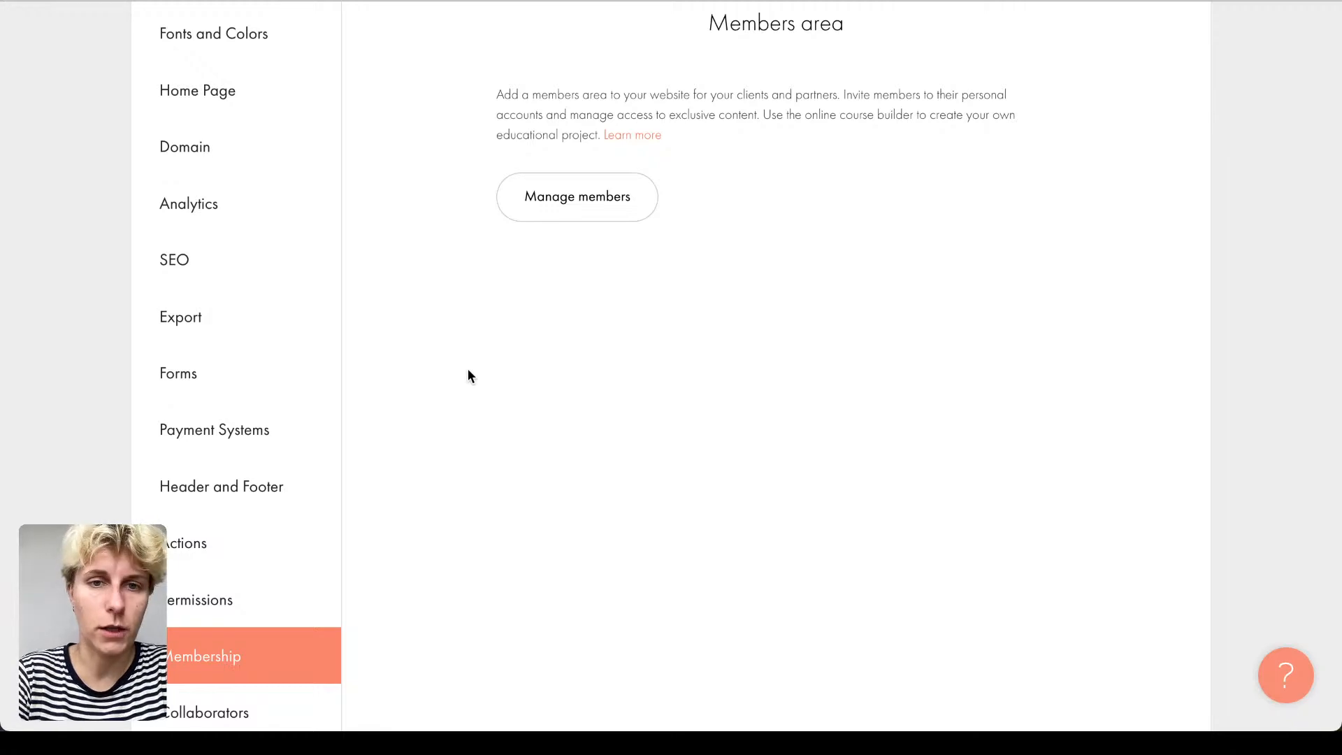
Step: Read the collaborators settings, including the collaboration terms and the payment and management option
scroll(171, 596, "down", 1)
left_click(206, 642)
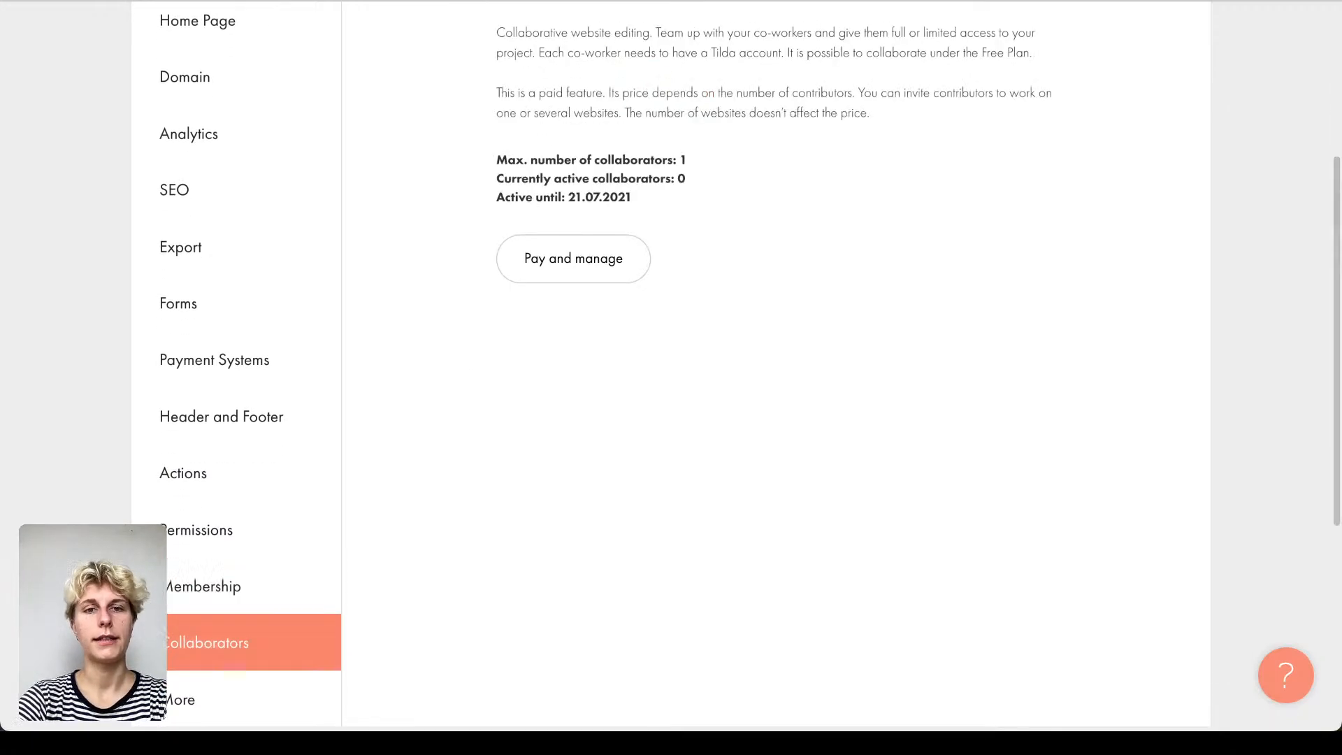
scroll(711, 351, "up", 2)
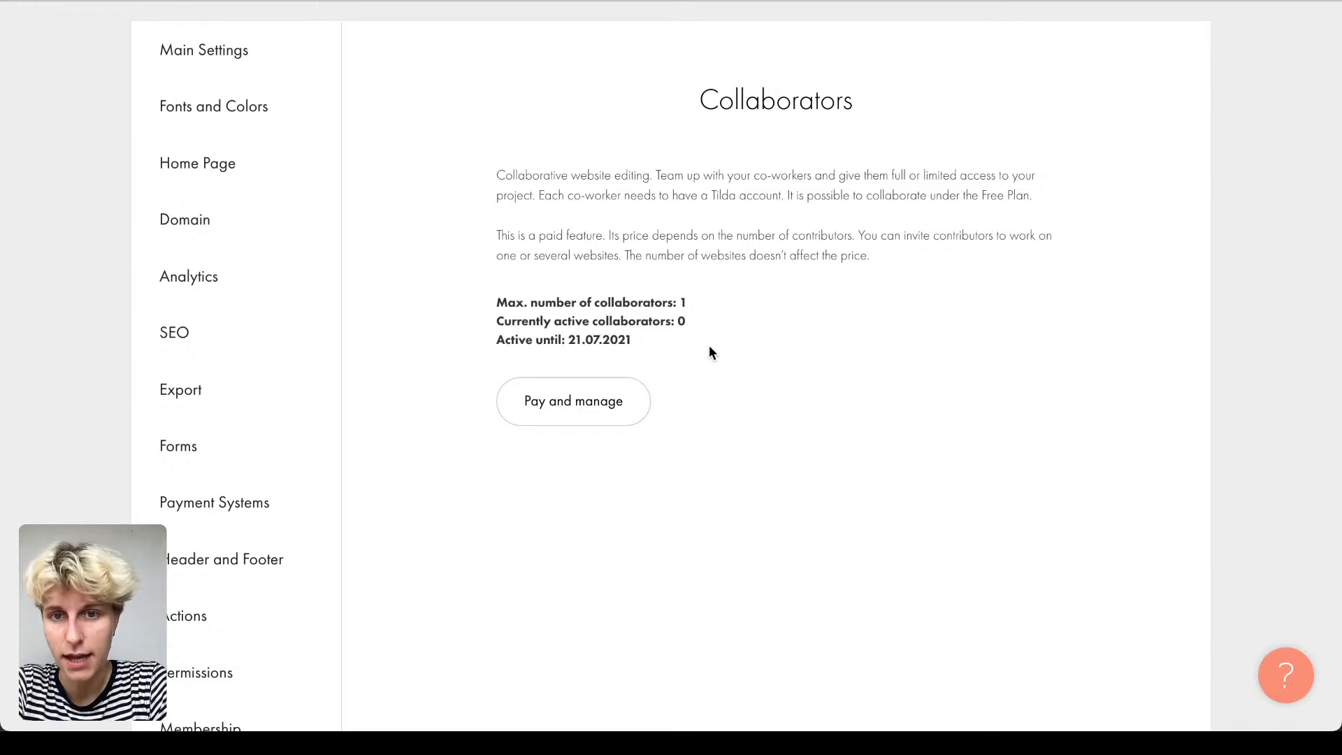
scroll(709, 345, "down", 3)
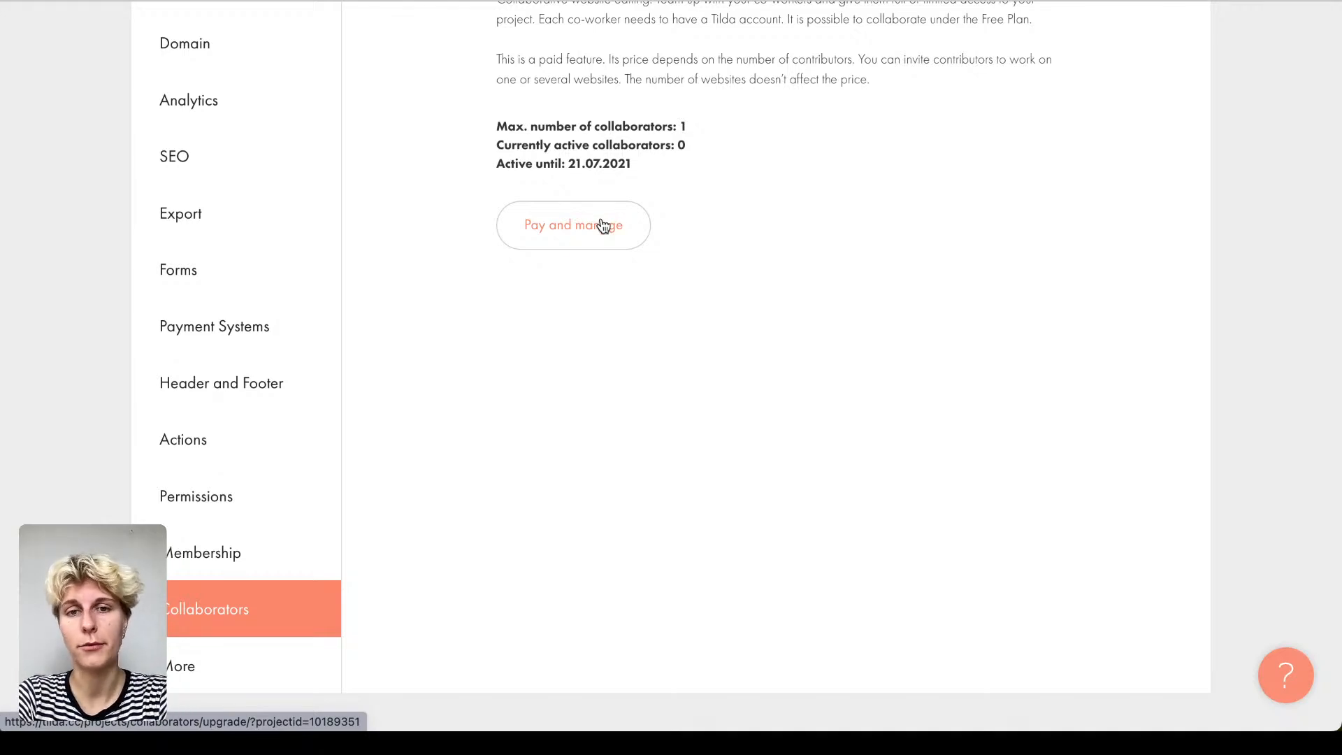
Step: Review the additional site settings for the favicon, platform label and 404 error page, and view the website language options
left_click(194, 676)
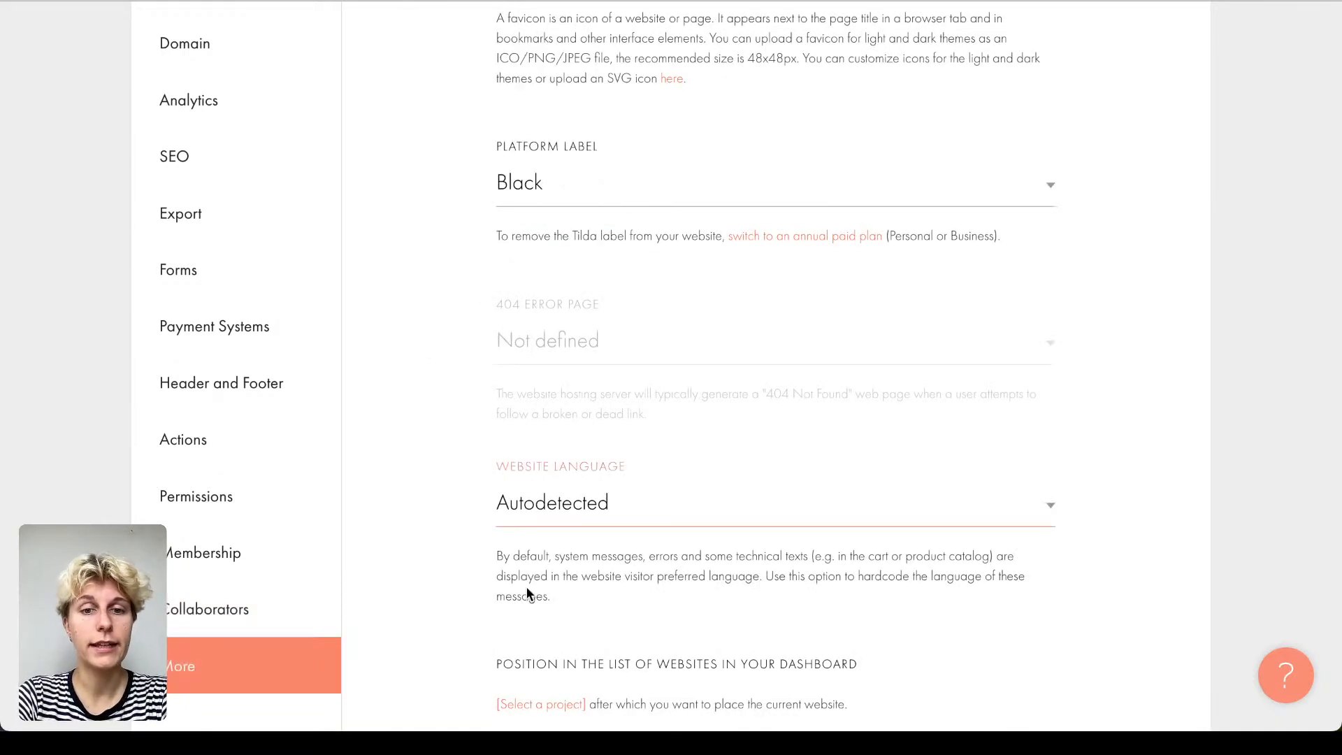
scroll(485, 496, "up", 5)
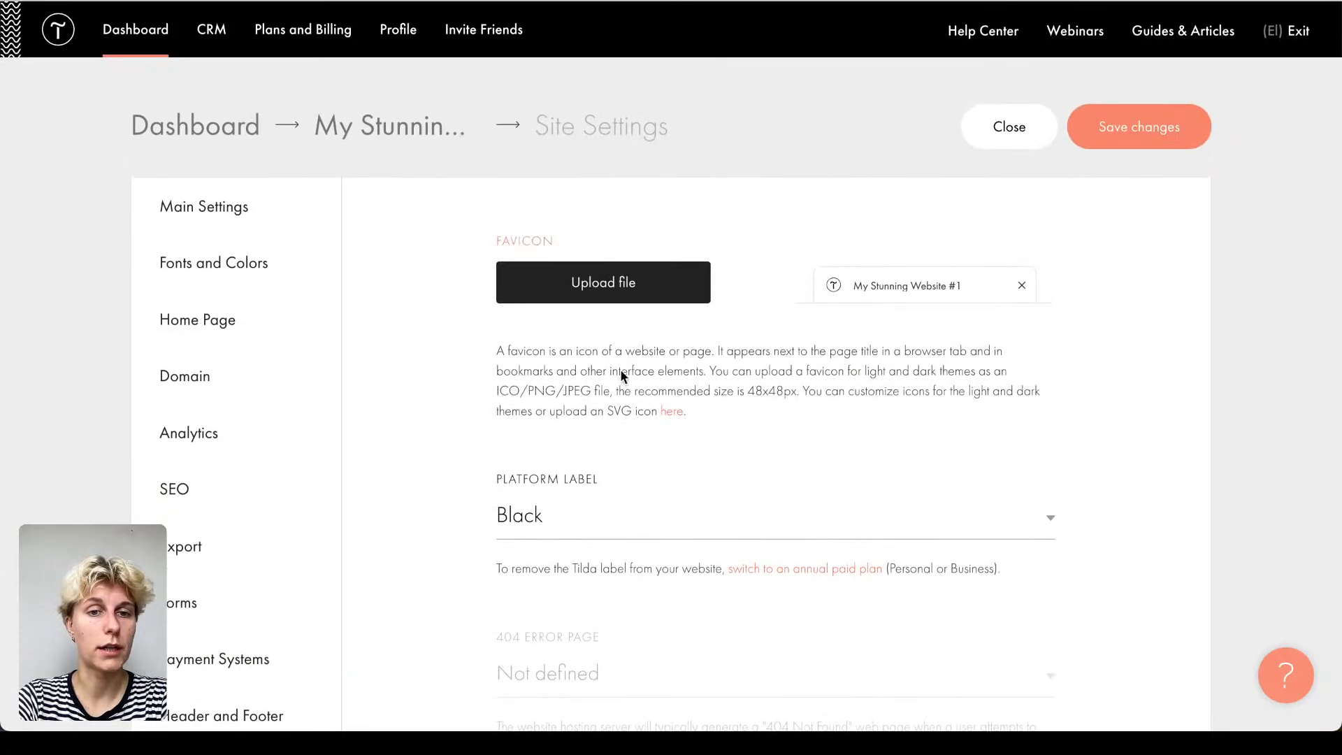
scroll(498, 388, "down", 3)
scroll(498, 390, "down", 3)
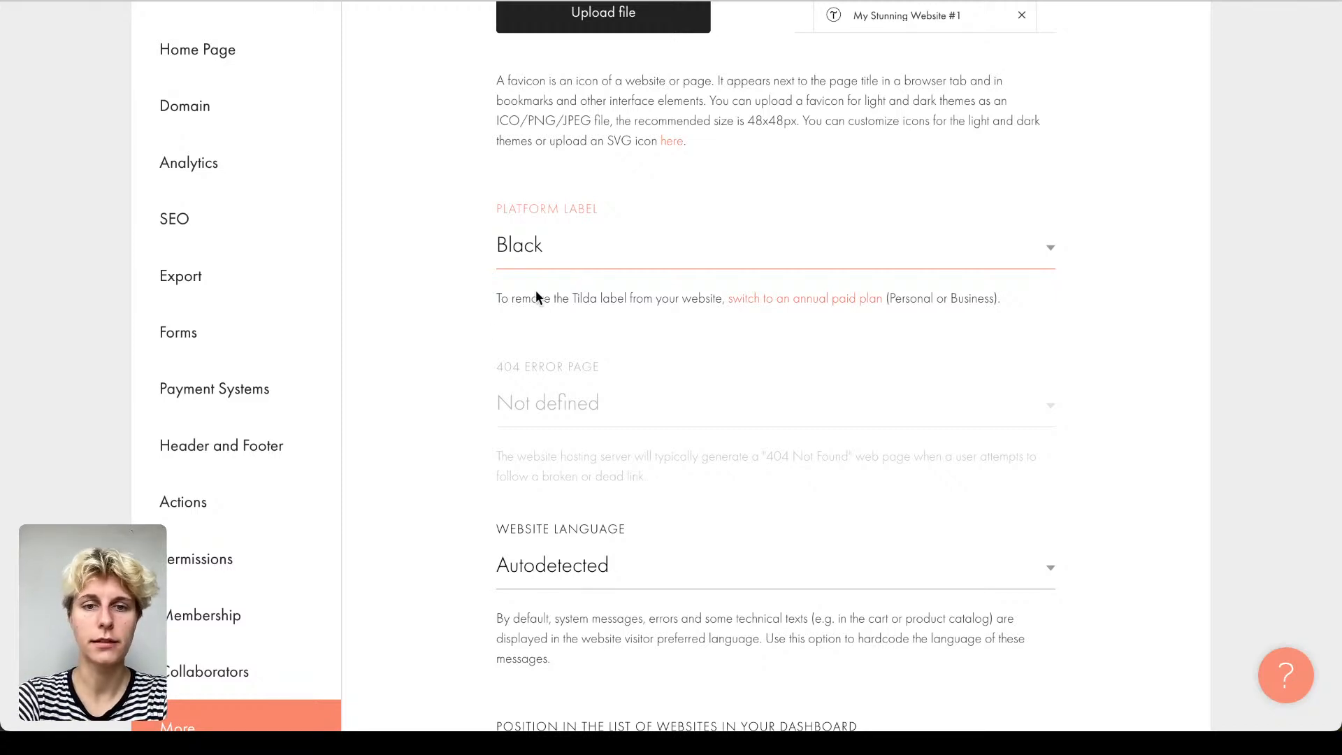
scroll(450, 370, "down", 5)
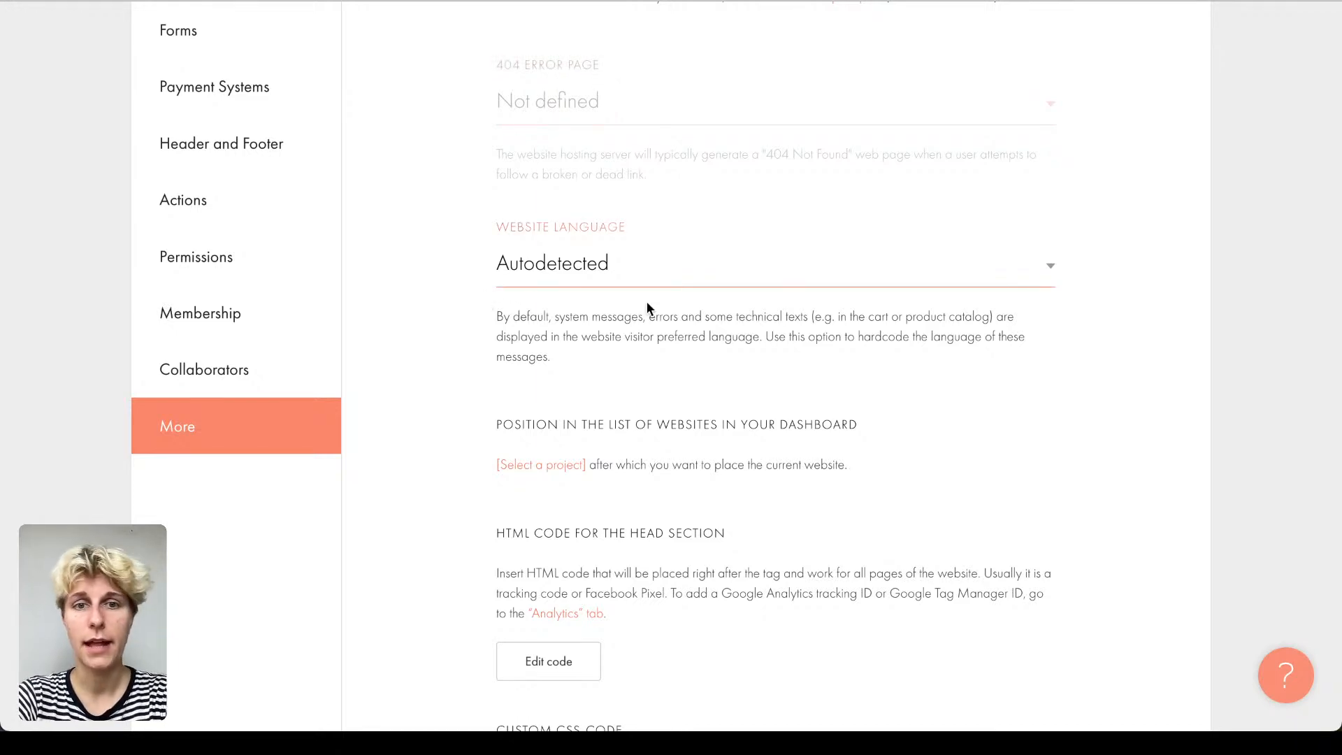
left_click(628, 271)
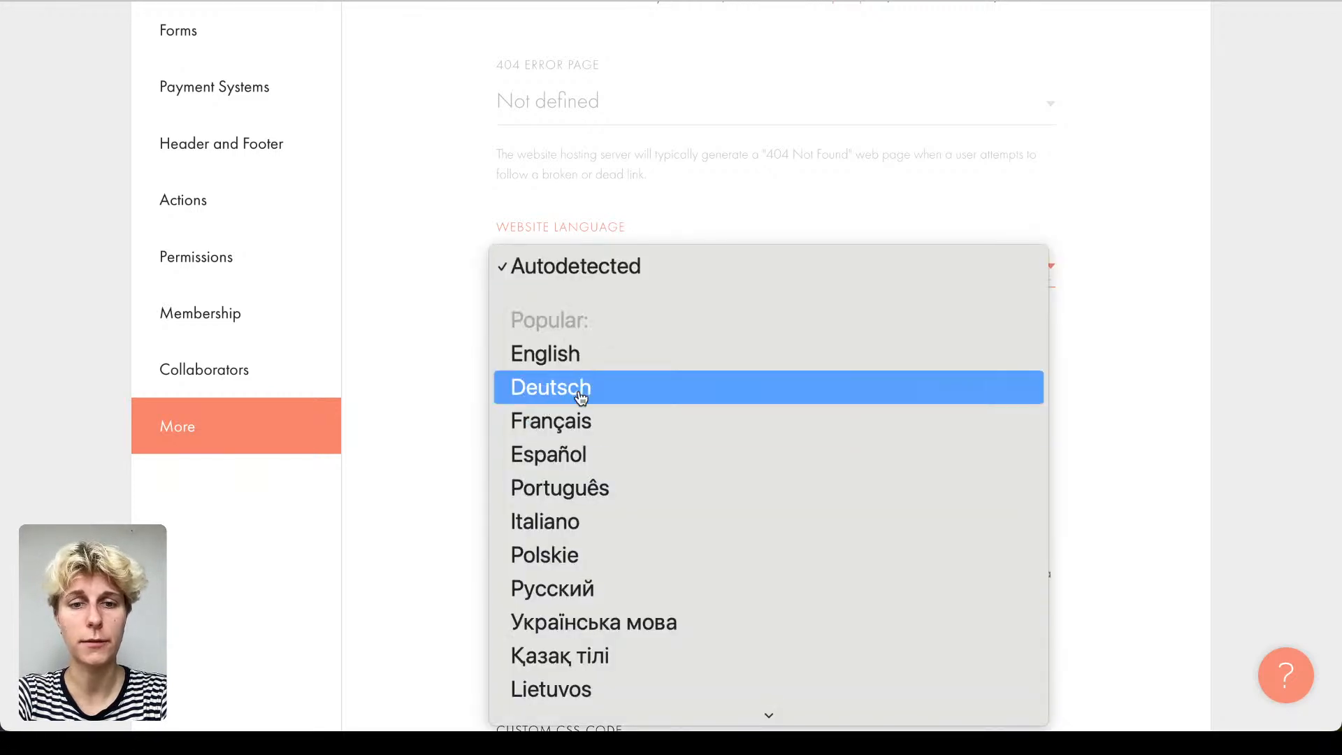
left_click(438, 274)
Step: Examine the settings for custom head HTML, CSS, image optimization, RSS, unpublishing, maps API keys and ownership verification
scroll(503, 371, "down", 4)
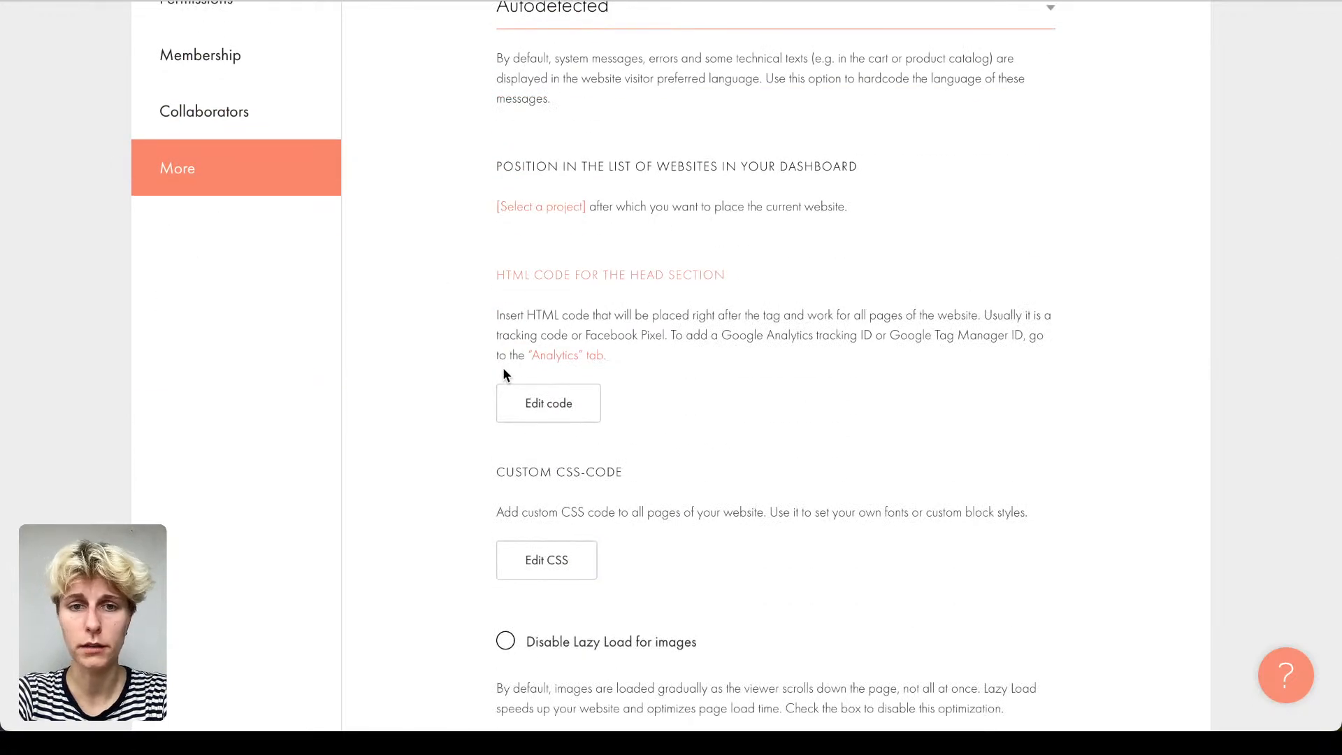
left_click_drag(676, 275, 720, 277)
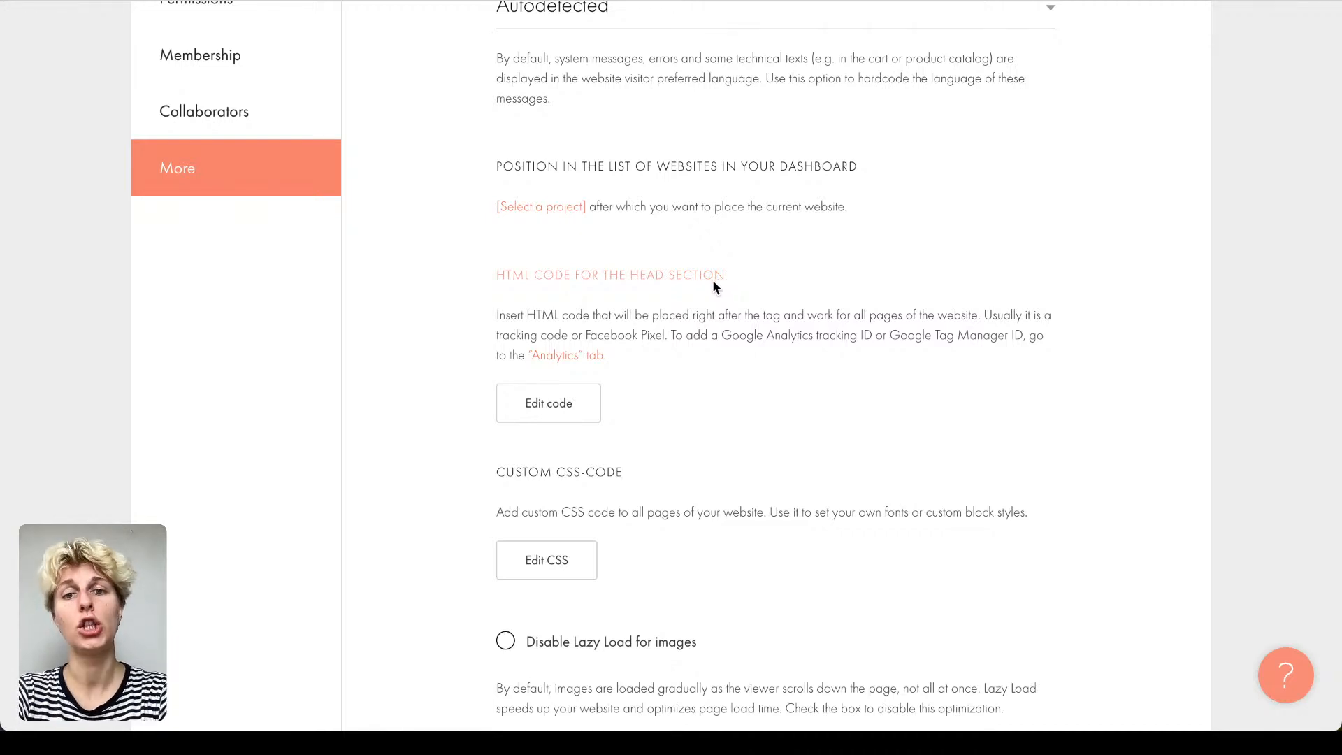
scroll(450, 504, "down", 1)
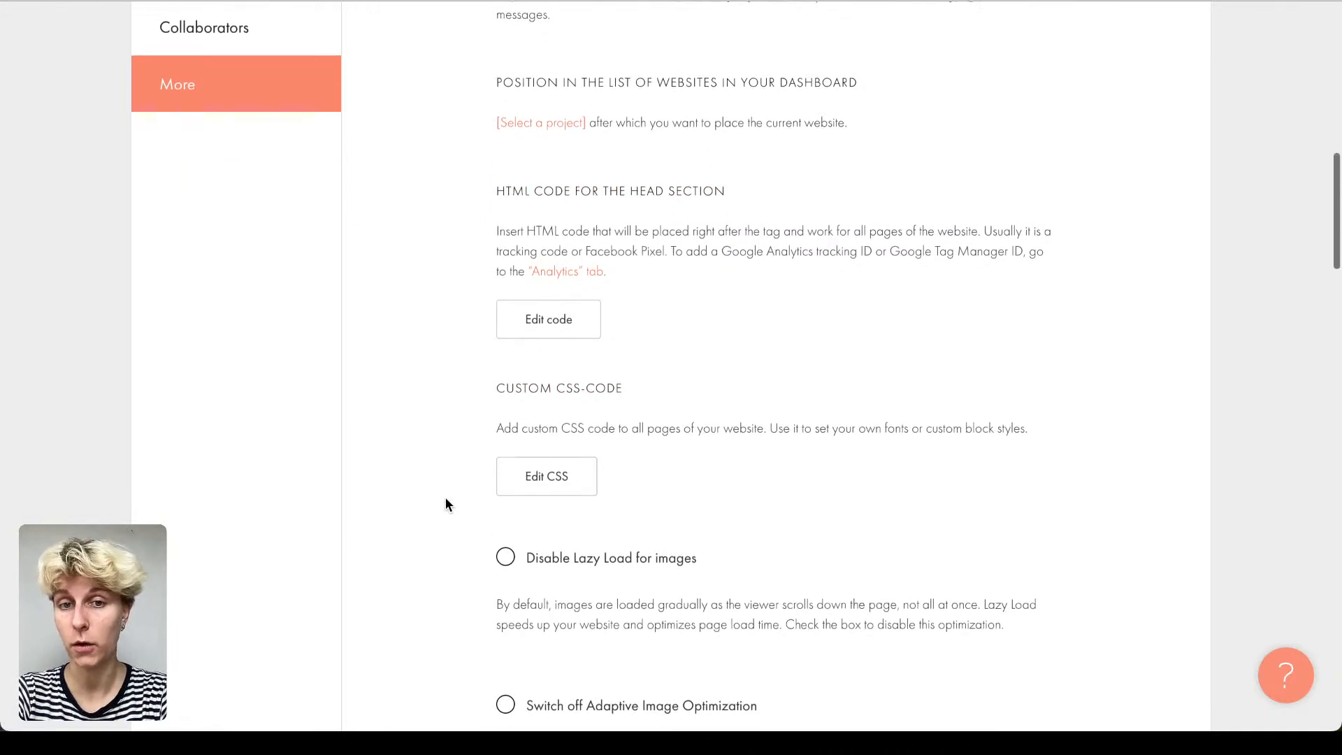
scroll(445, 503, "down", 6)
scroll(445, 503, "down", 3)
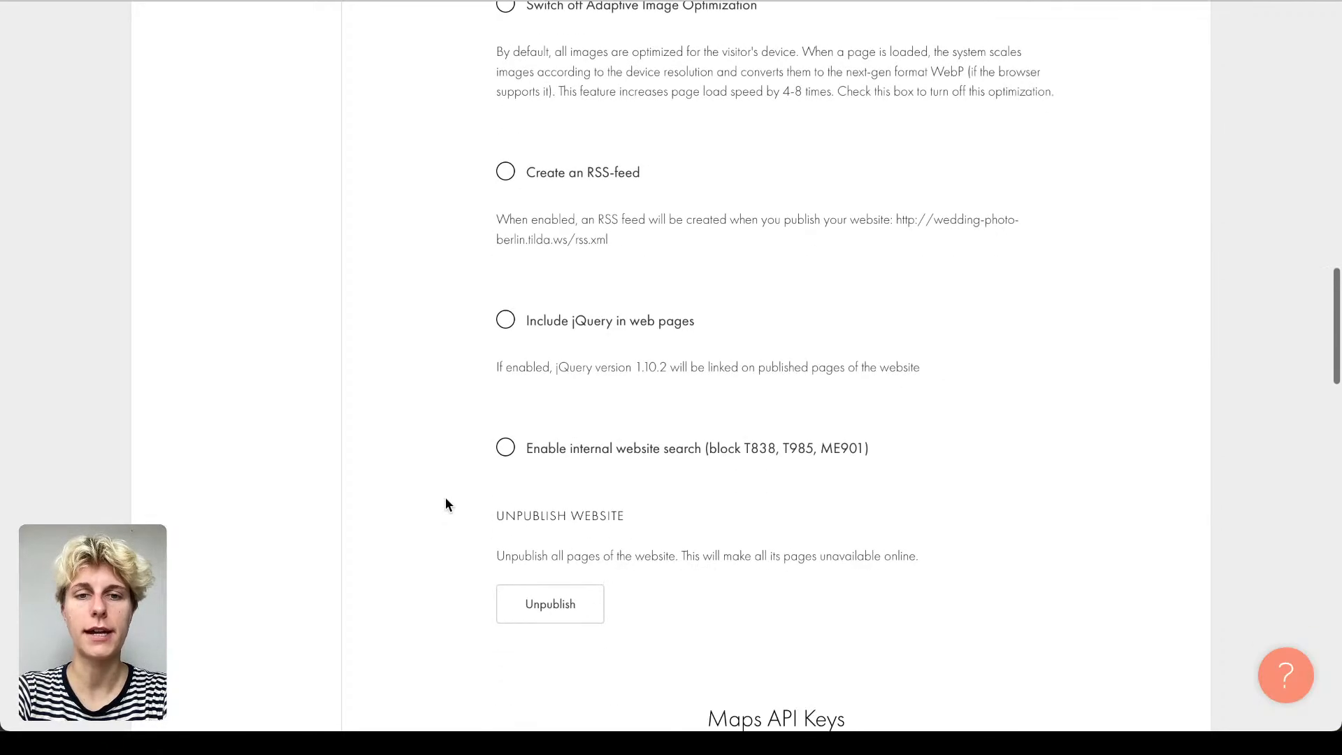
scroll(447, 504, "down", 3)
scroll(447, 504, "down", 5)
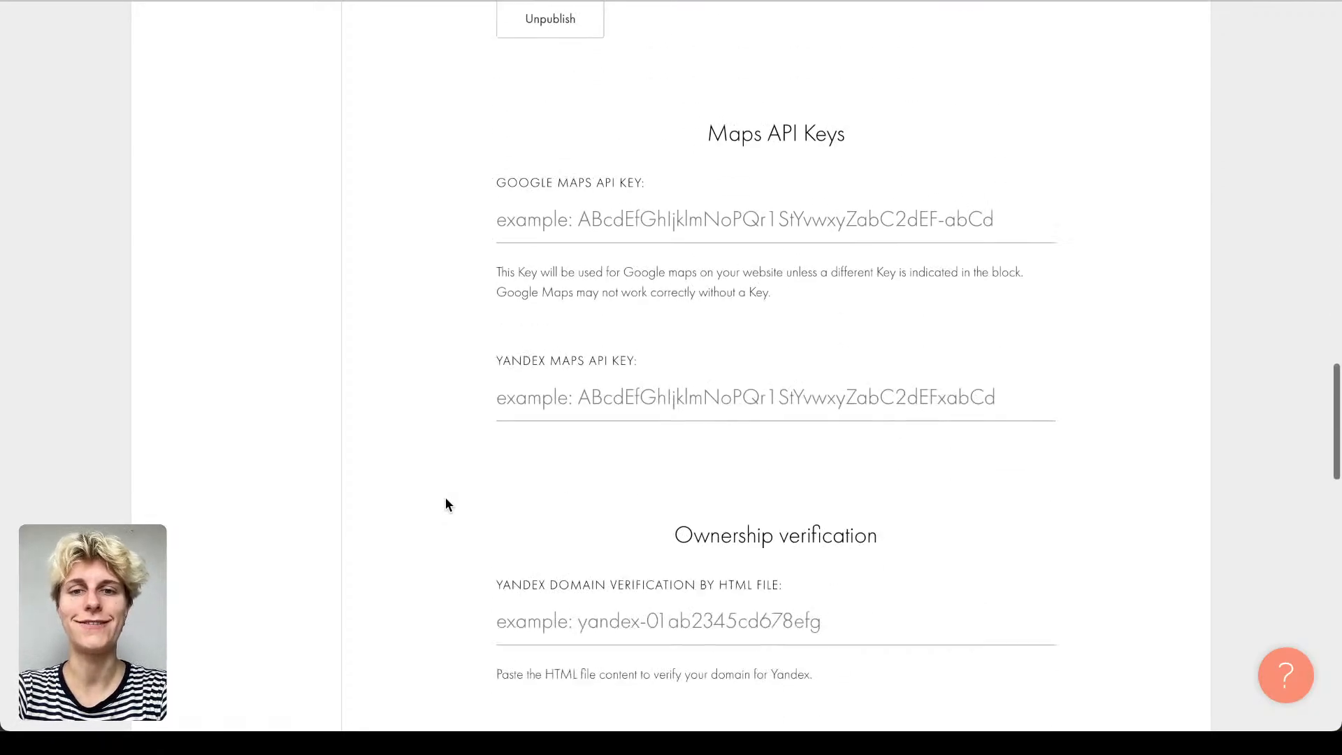
scroll(448, 504, "down", 6)
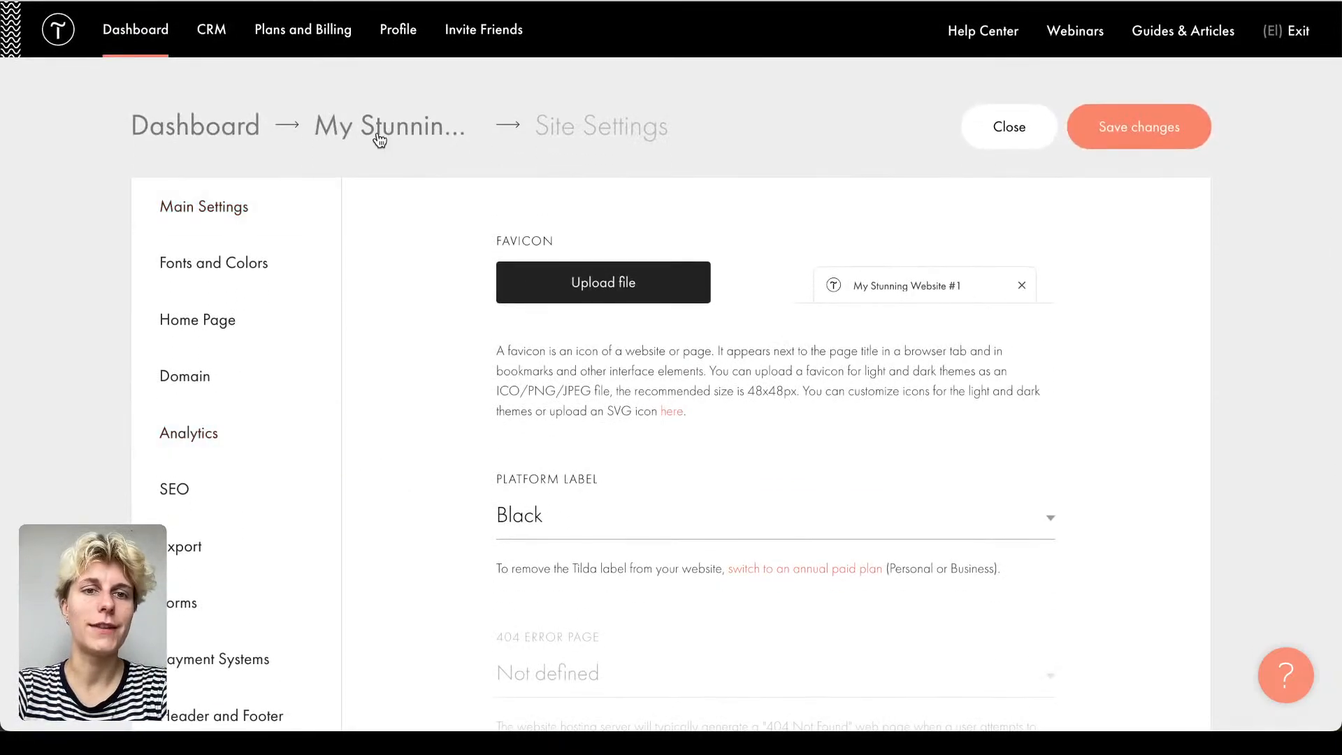
Step: Return to My Stunning Website #1, publish all its pages and open the published home page
left_click(379, 136)
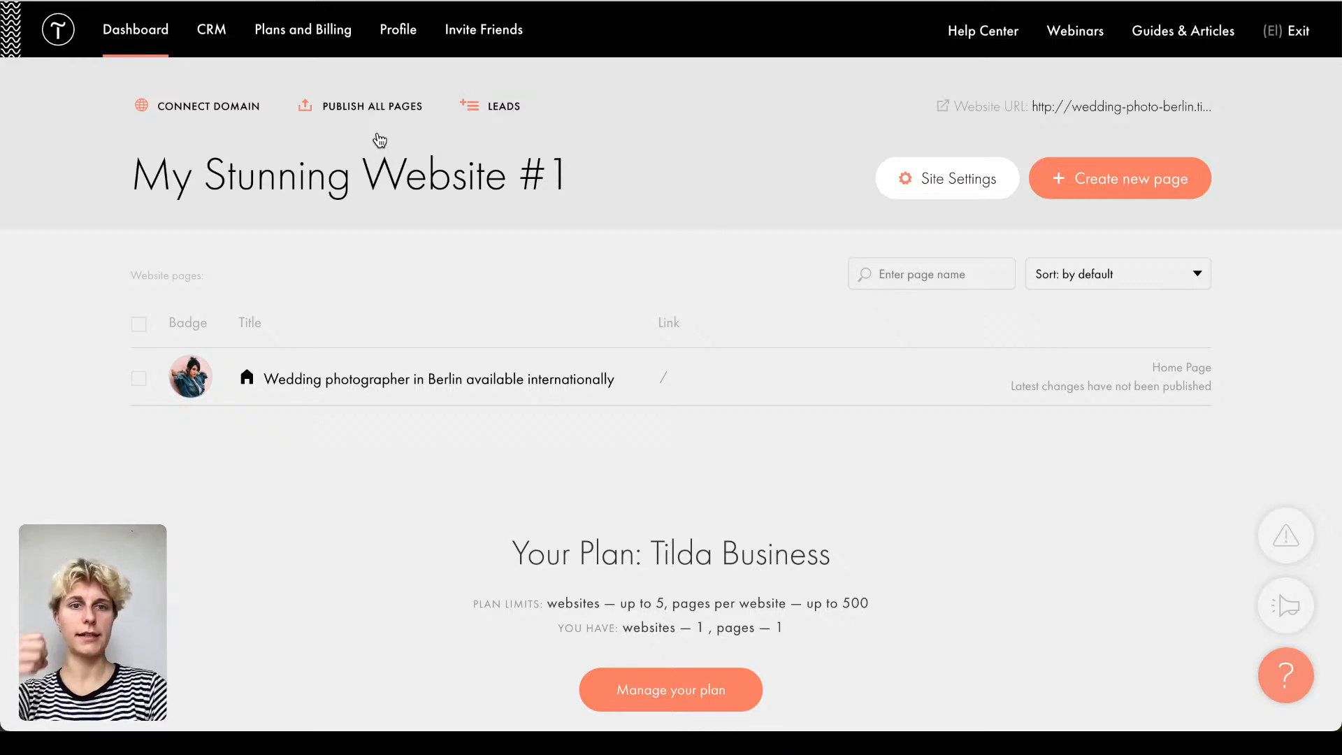
left_click(349, 109)
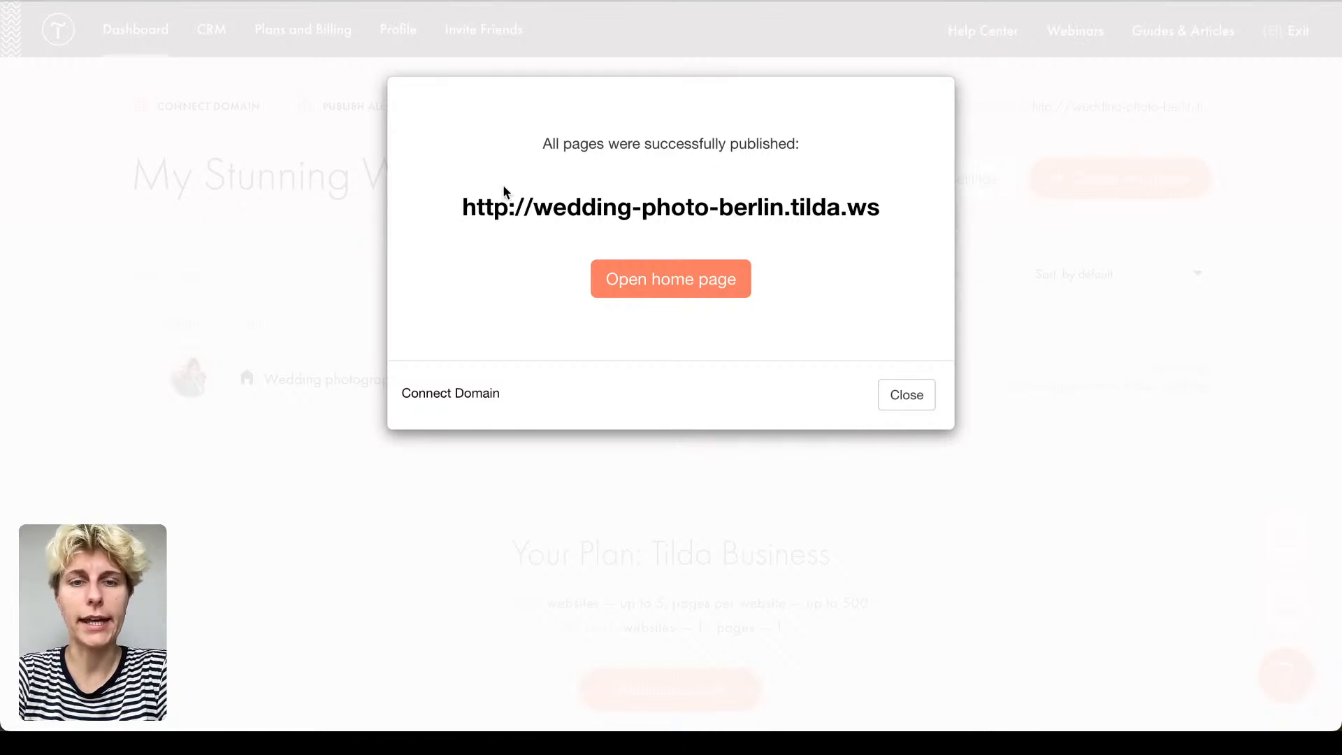
left_click(722, 206)
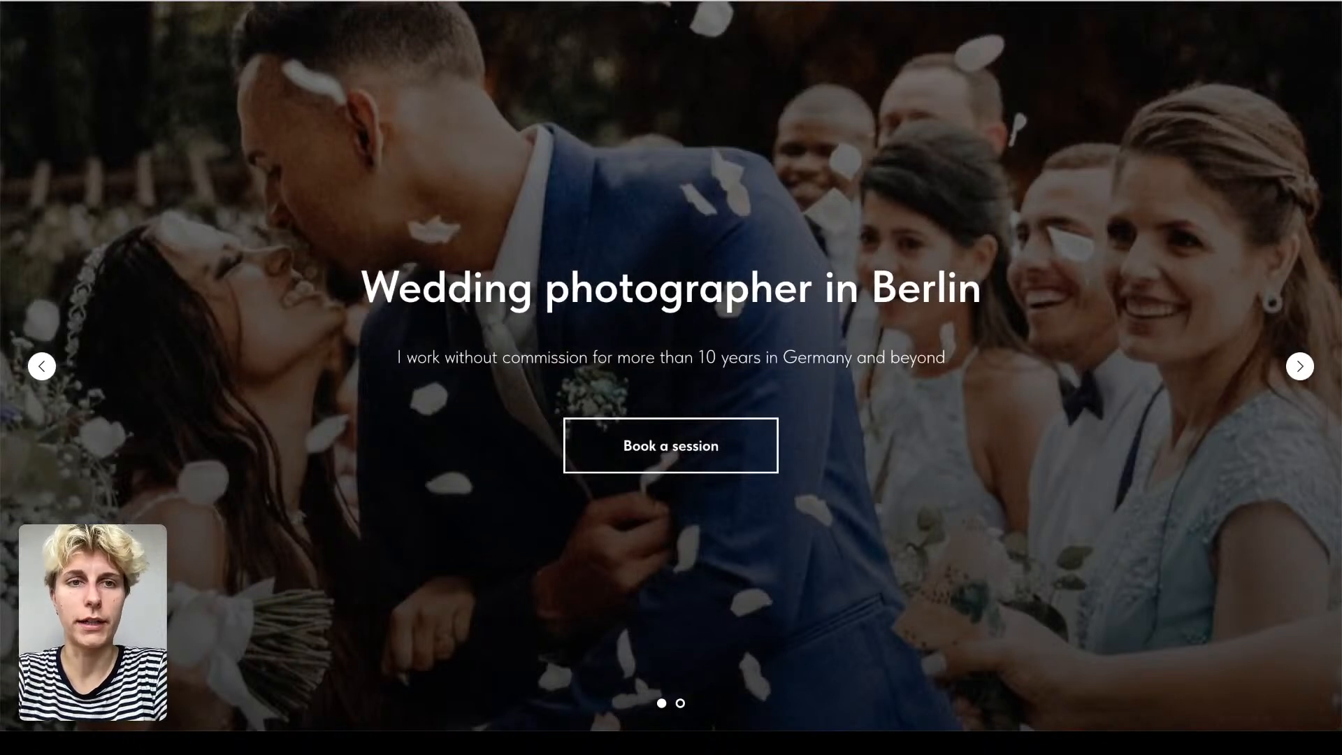
Step: Test the published page's cover slider and follow its Book a session link
left_click(1307, 378)
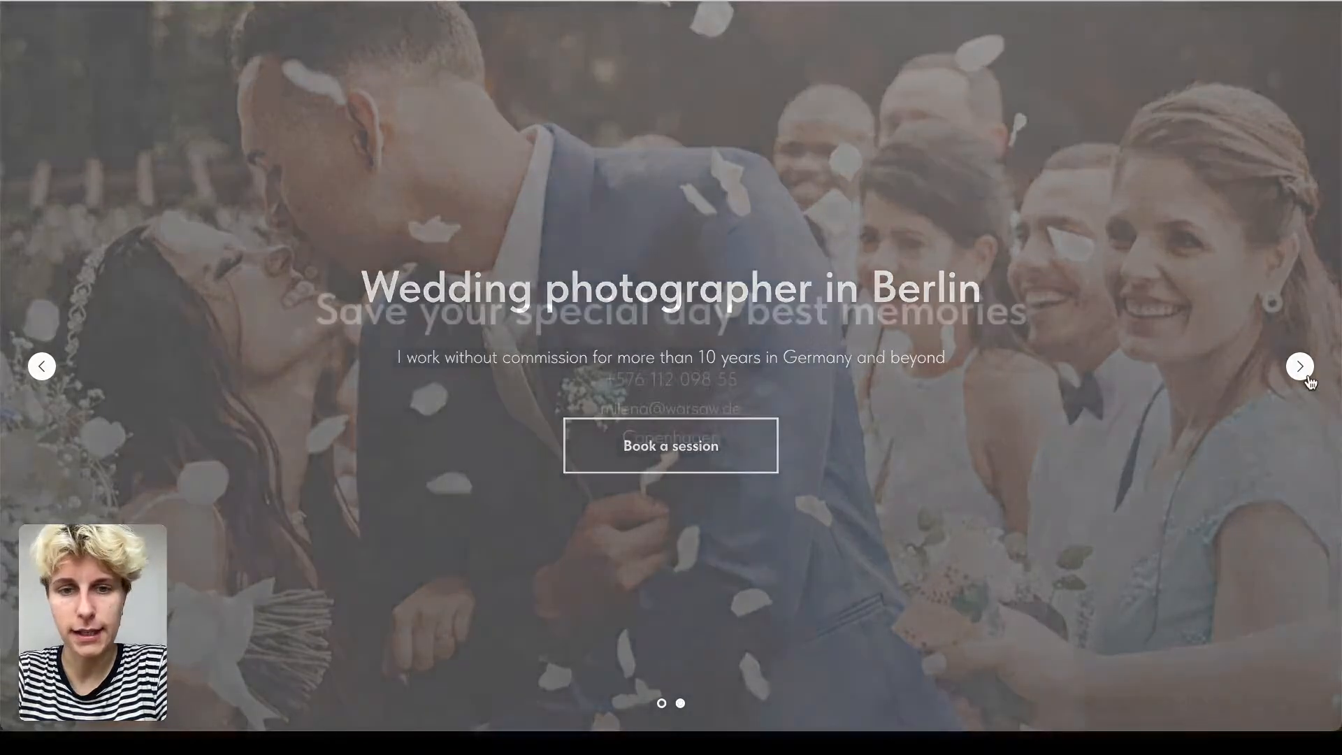
left_click(1301, 367)
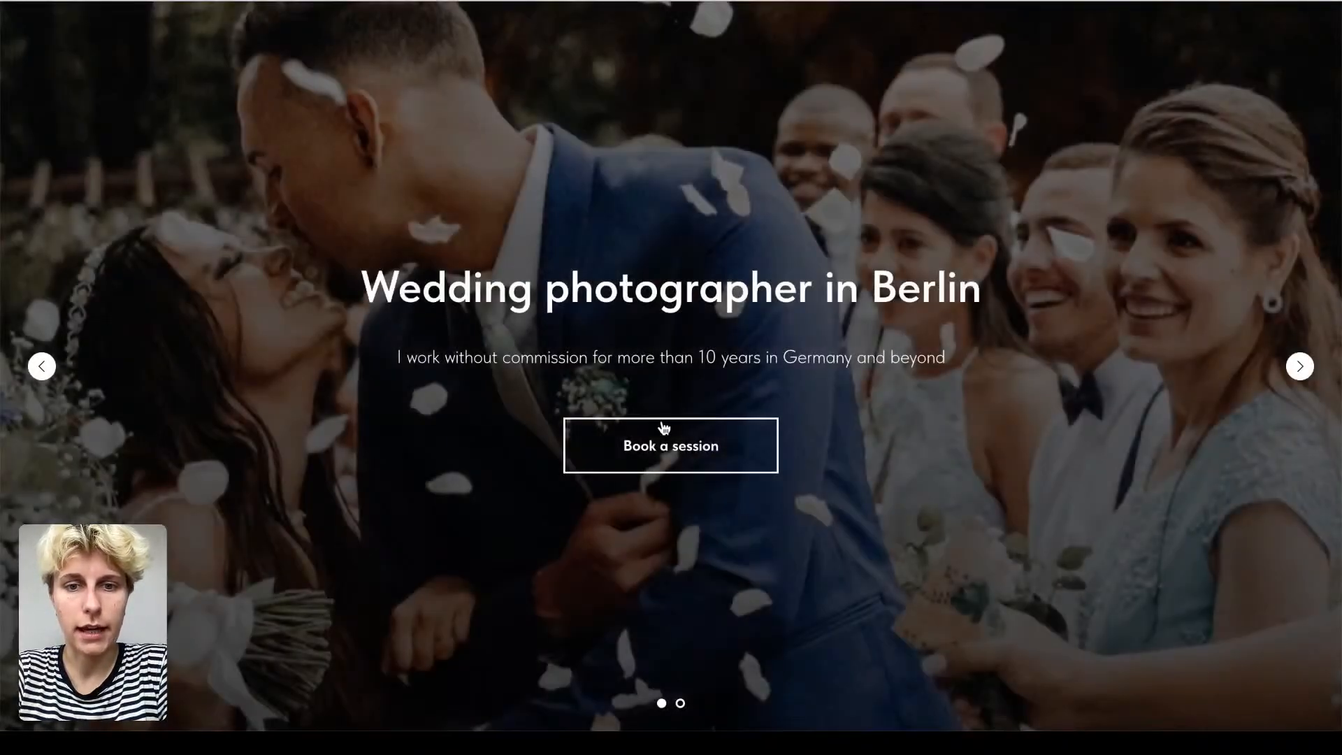
left_click(668, 458)
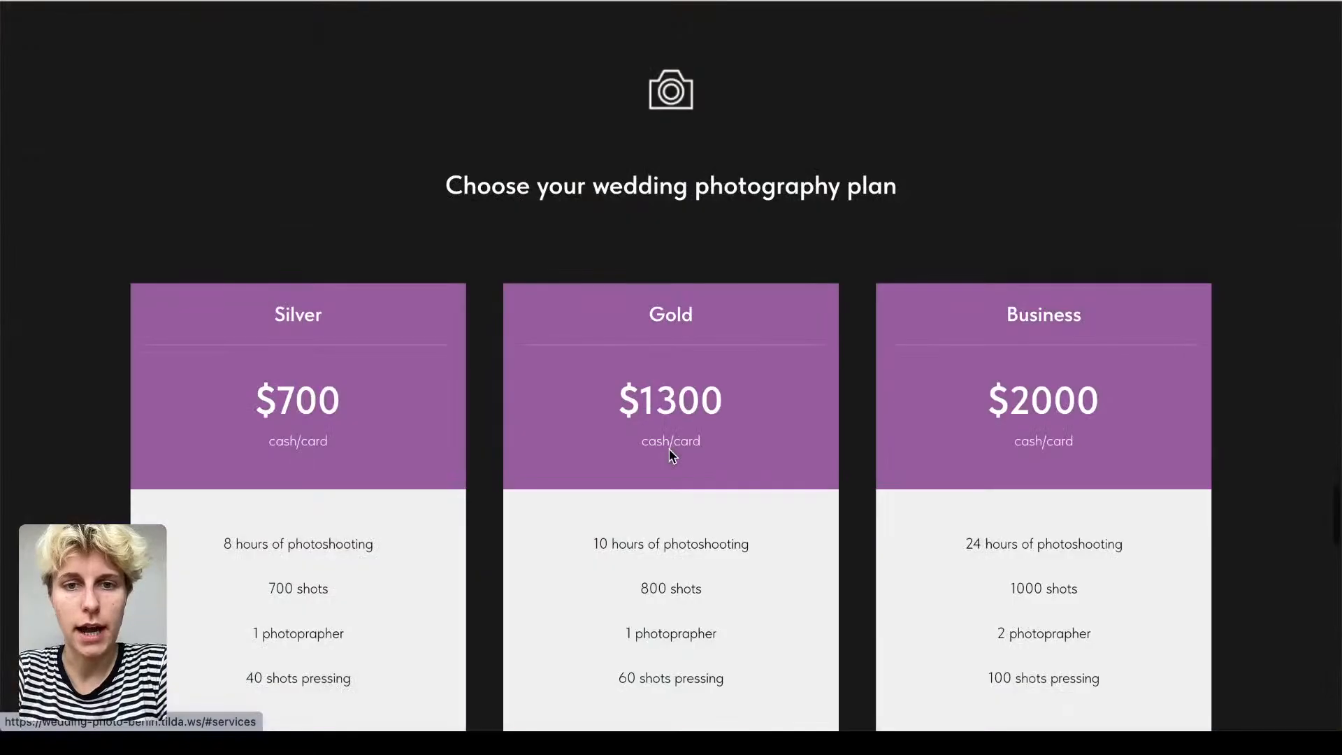
Step: Look over the published page's wedding photography plans, contact section and remaining blocks
scroll(671, 455, "down", 5)
scroll(669, 455, "up", 3)
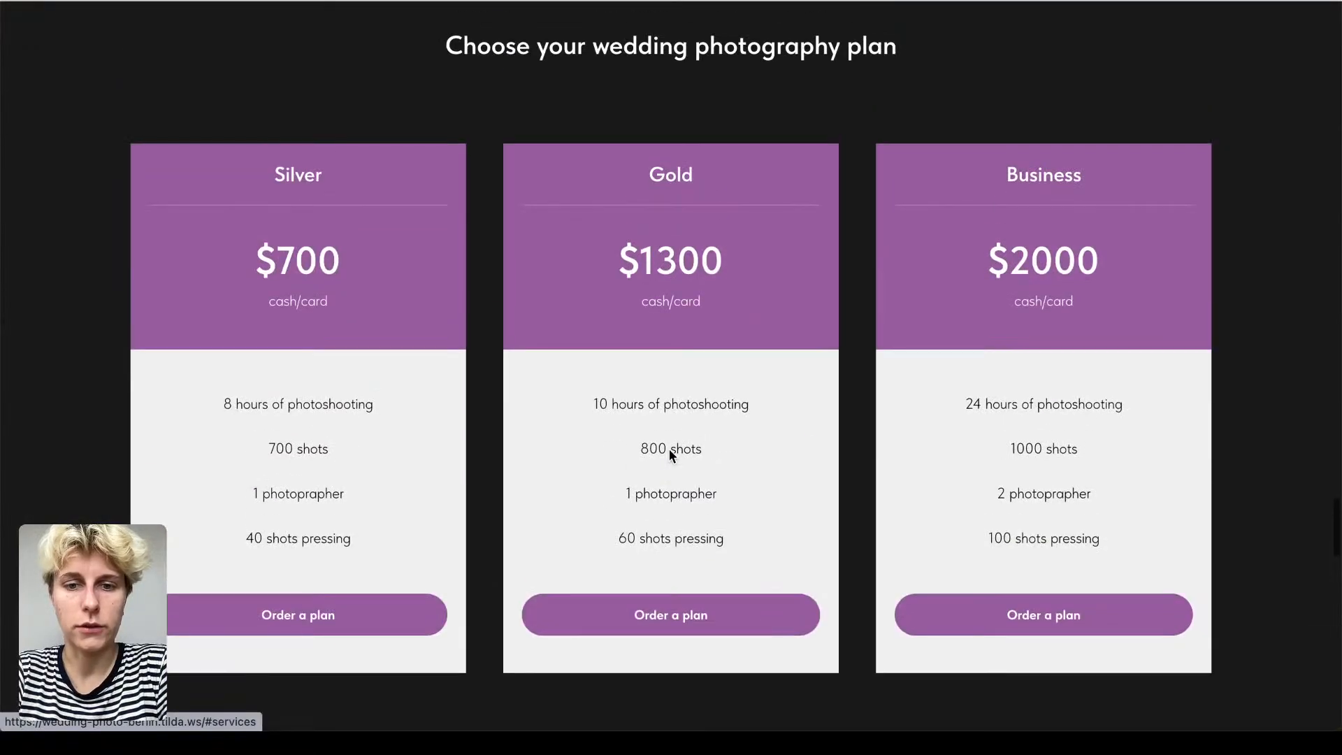
scroll(669, 453, "up", 3)
scroll(669, 450, "down", 1)
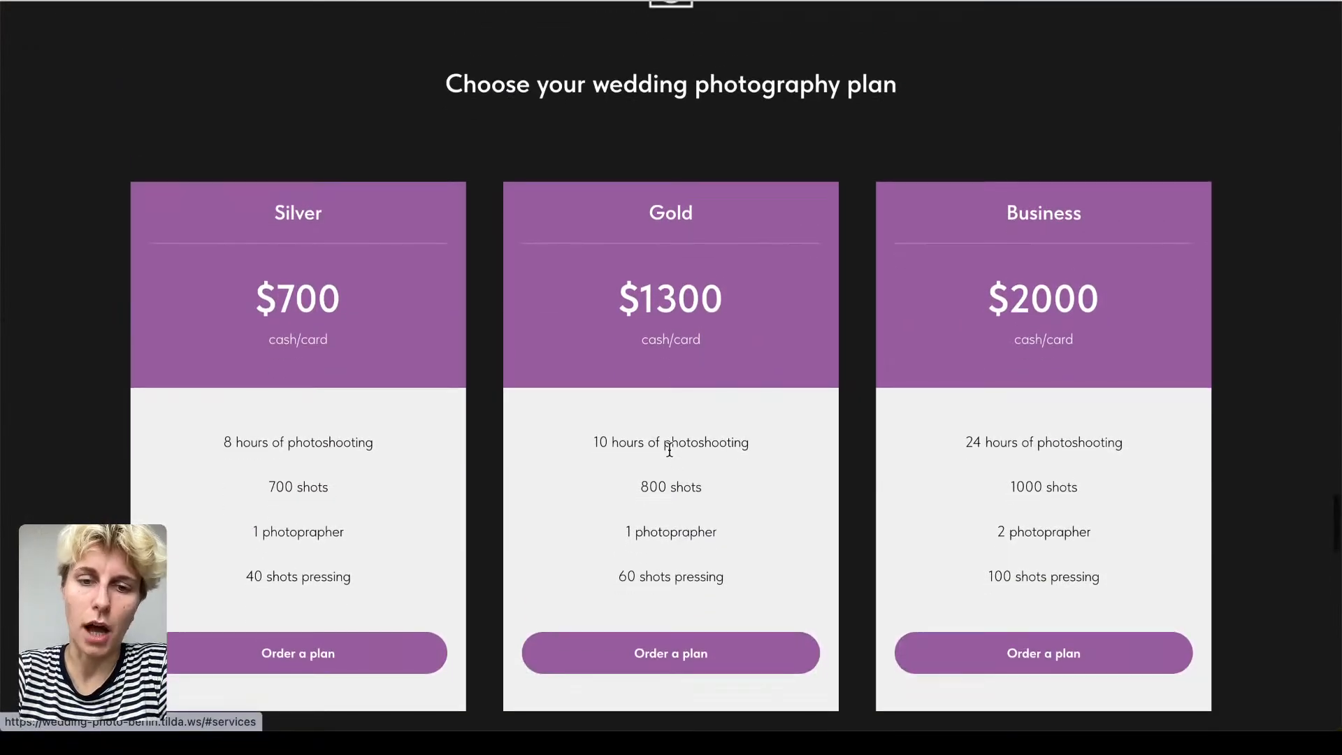
scroll(554, 467, "down", 20)
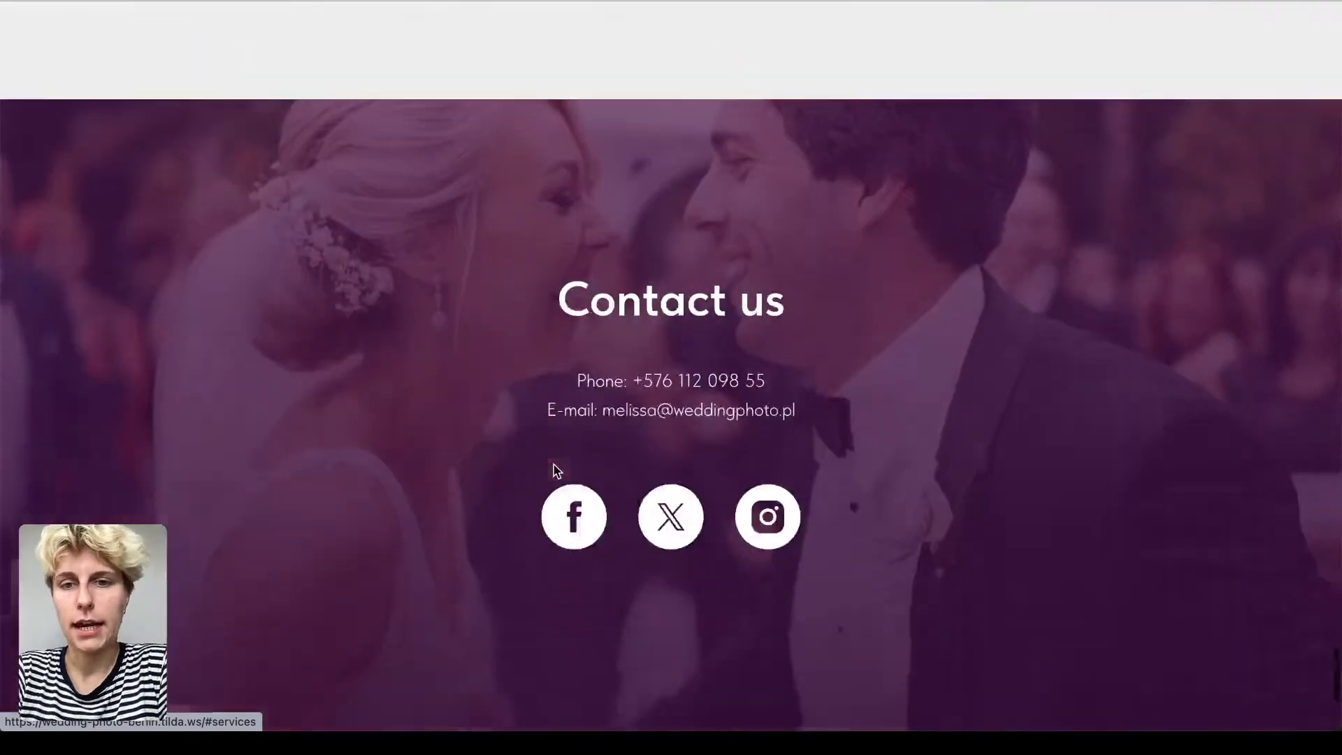
scroll(558, 470, "down", 5)
scroll(557, 470, "up", 20)
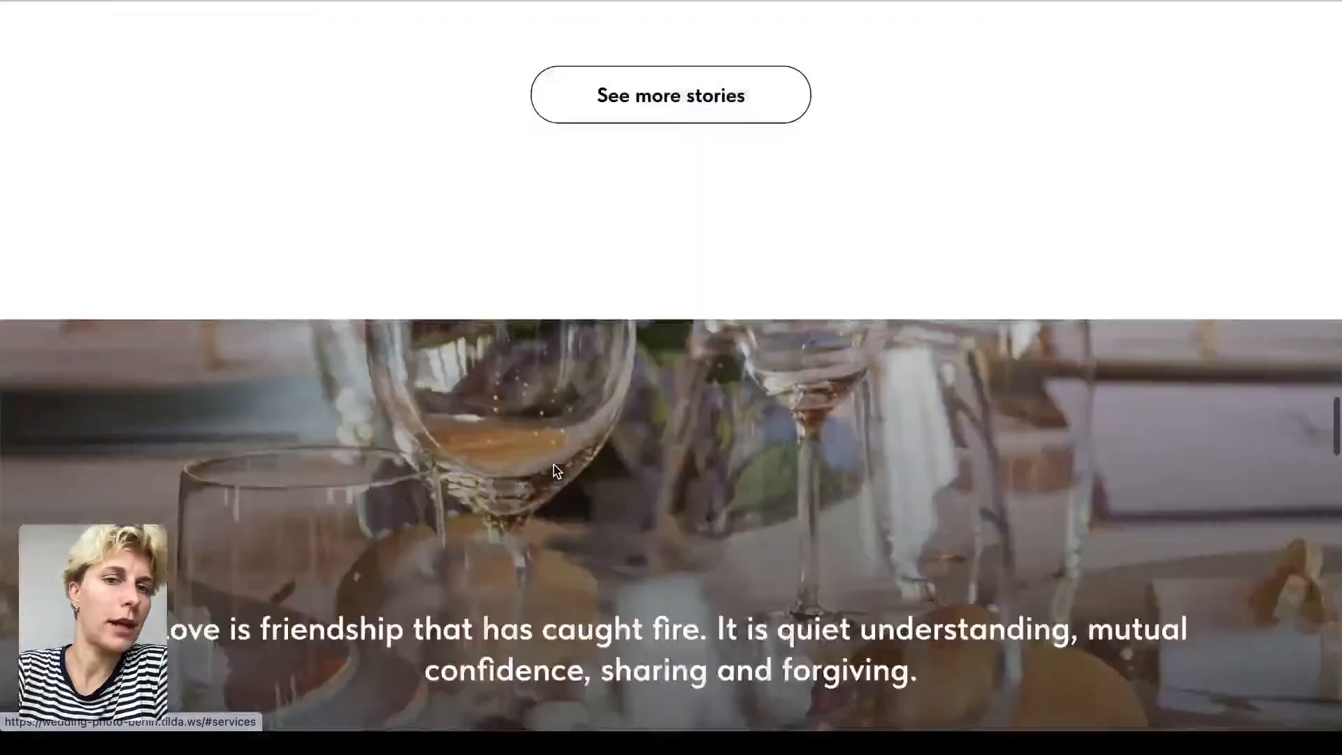
scroll(557, 470, "up", 20)
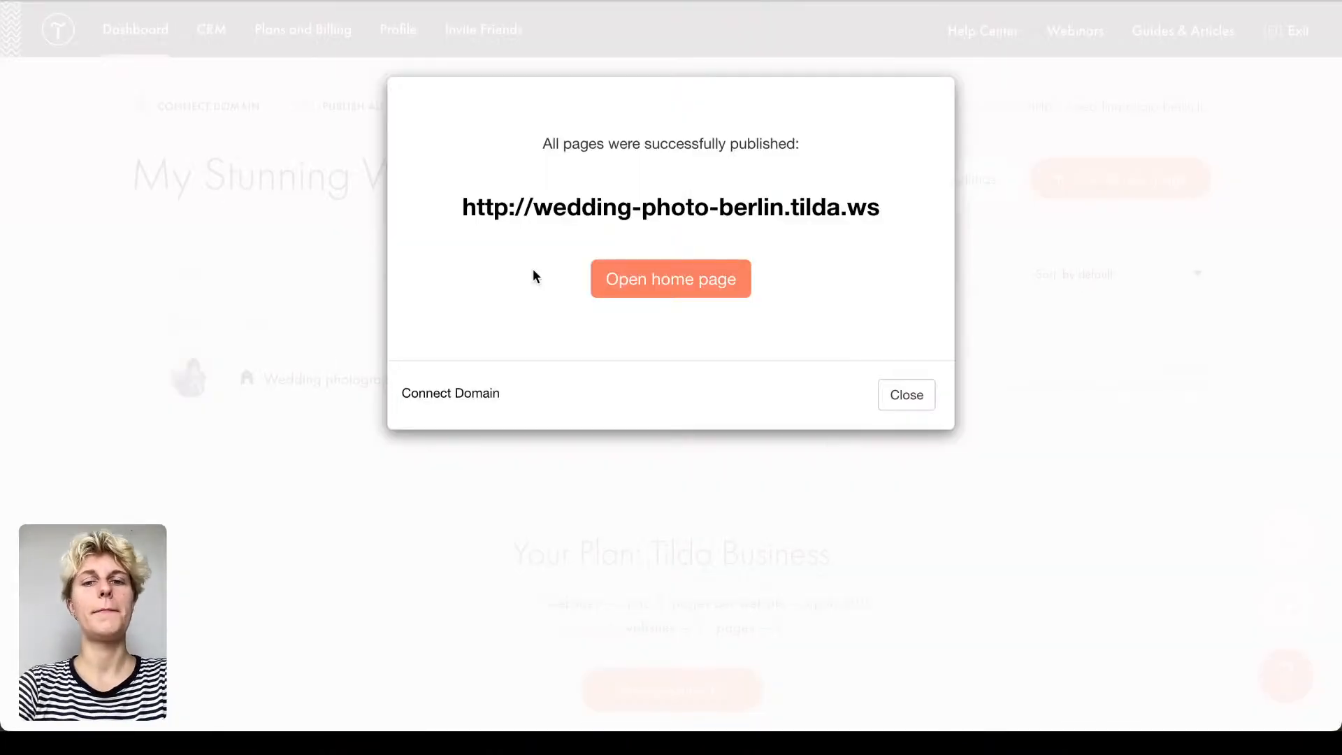
Step: Dismiss the publishing confirmation, then view the Help center's topic list and close it
left_click(897, 389)
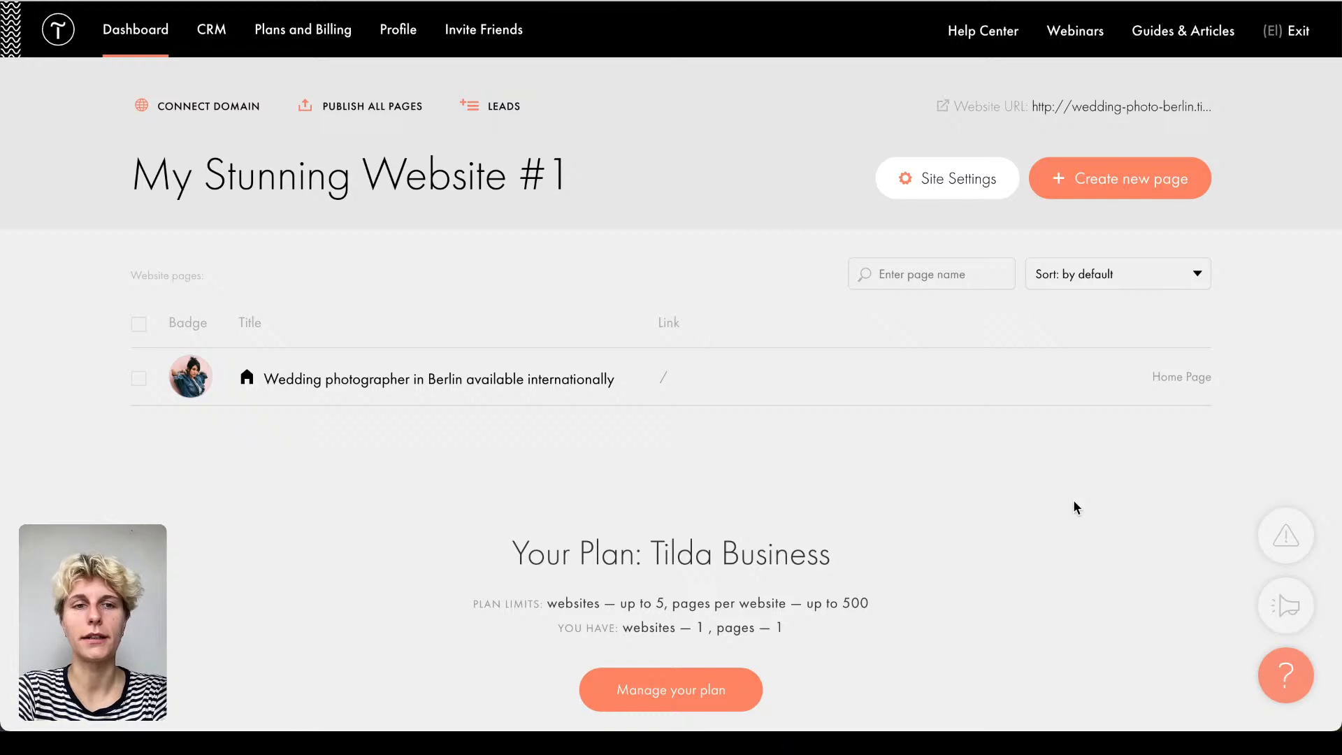
left_click(1293, 680)
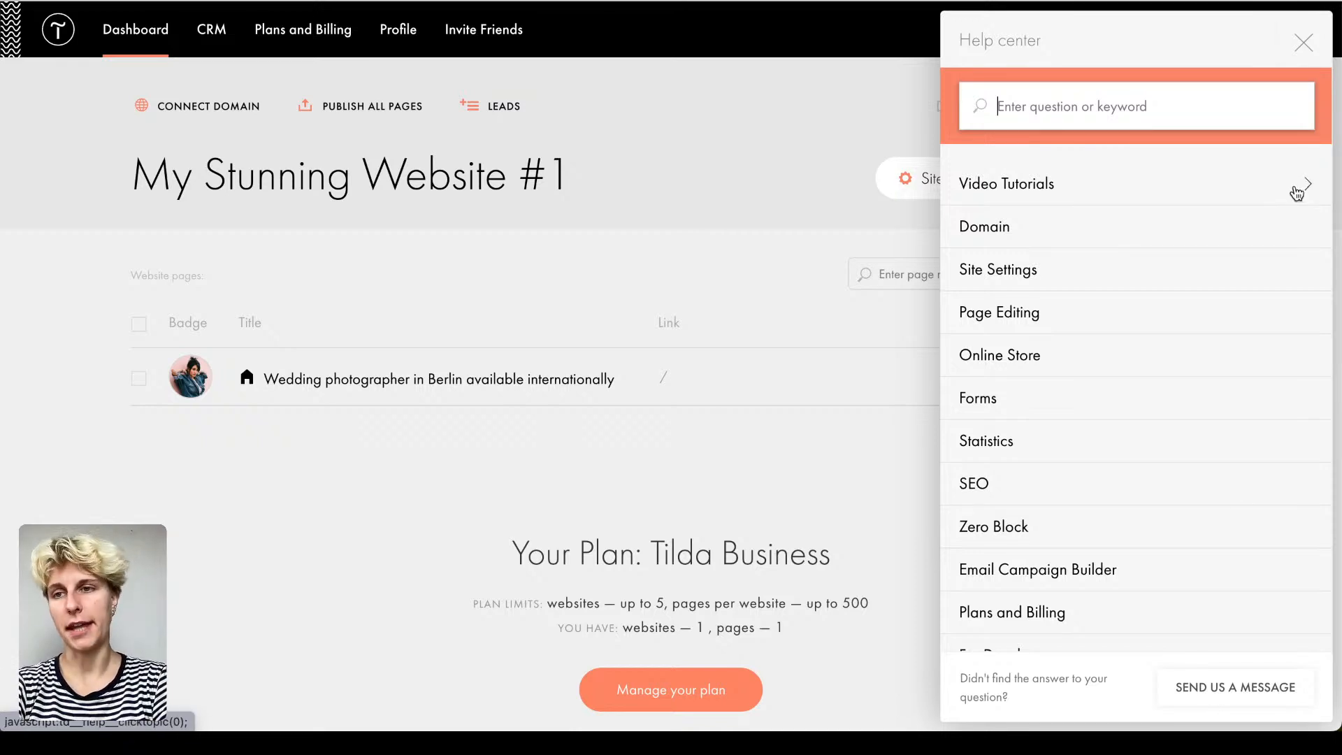
left_click(1303, 42)
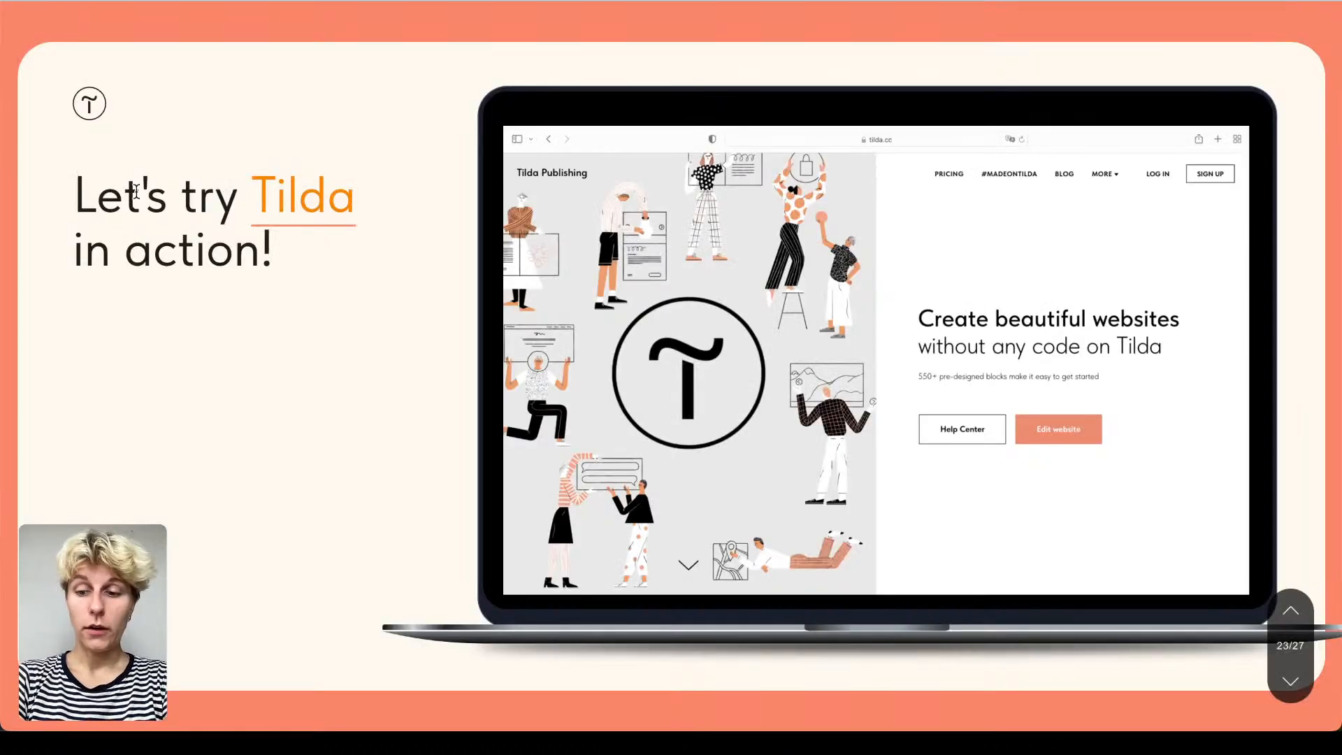
Step: Go to the additional services slide, open the Icon Library and browse its free icon sets, including Webinar and Store
key("Down")
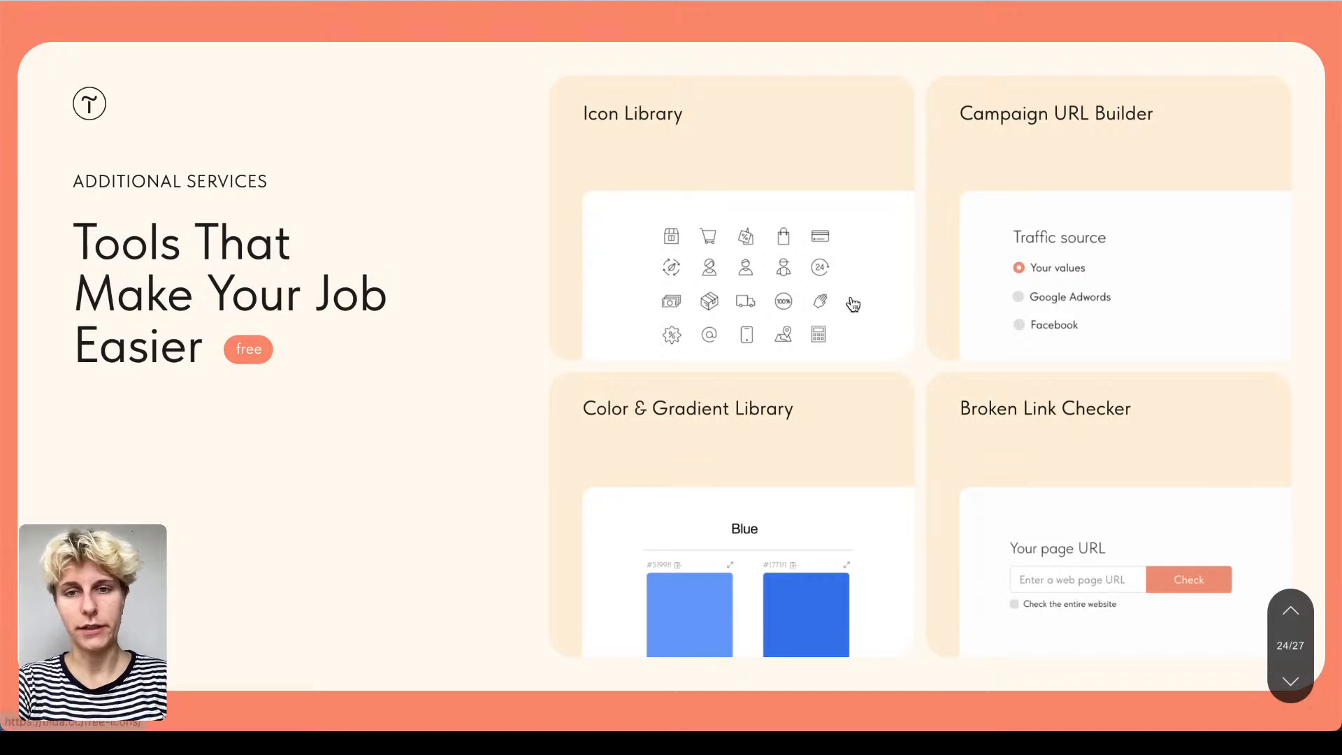
left_click(710, 286)
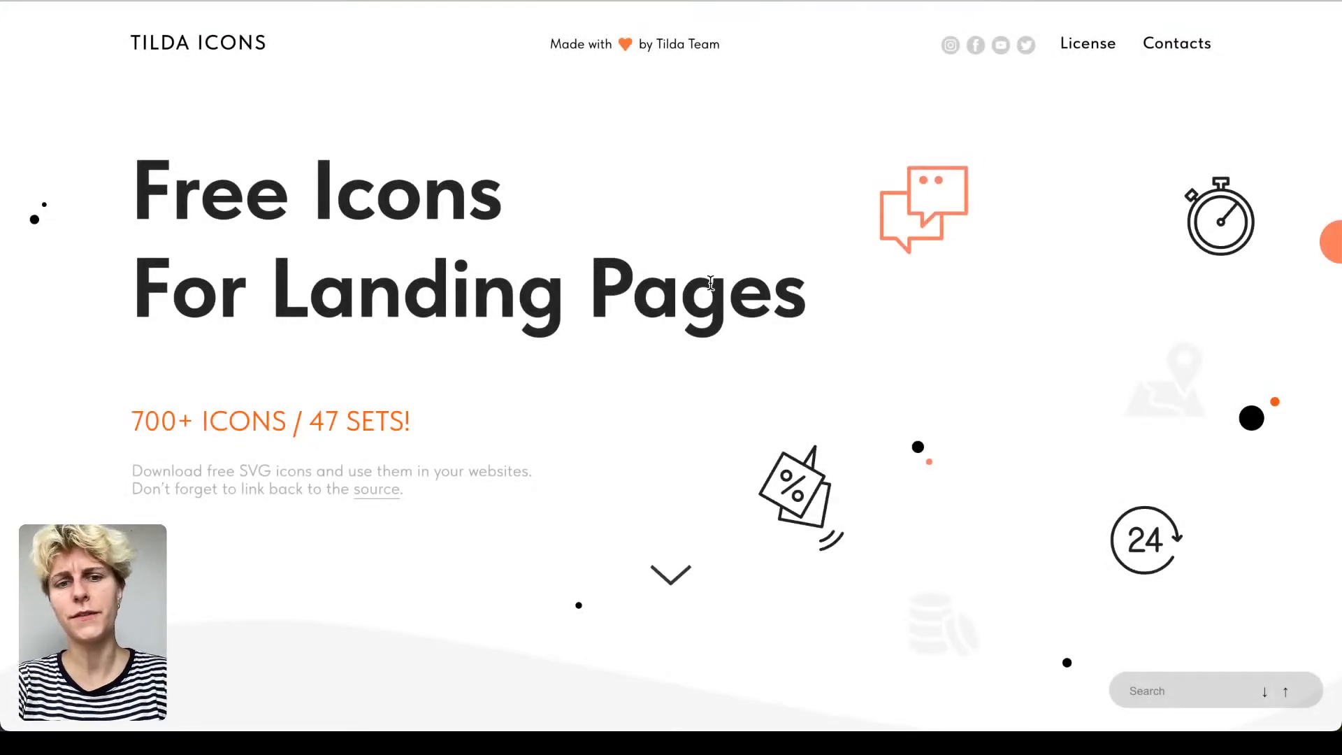
scroll(710, 281, "down", 20)
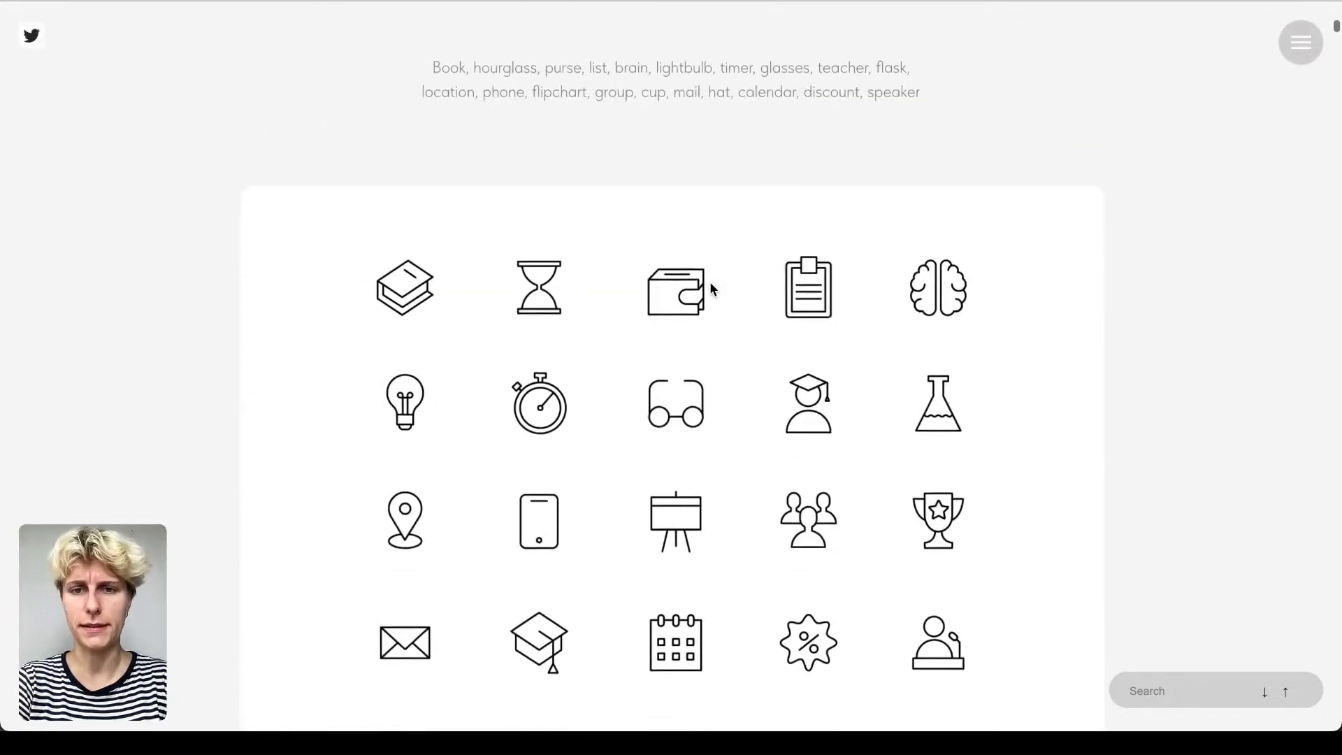
scroll(711, 288, "down", 3)
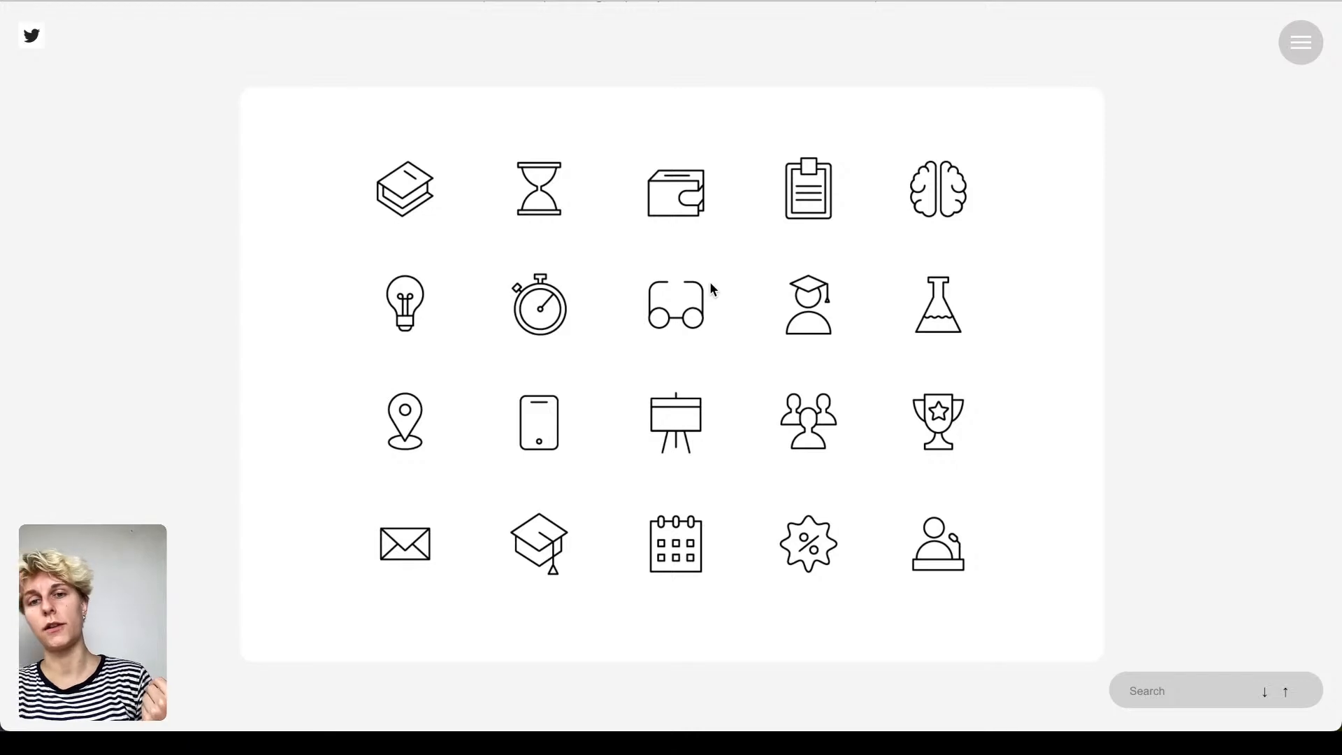
scroll(711, 284, "down", 9)
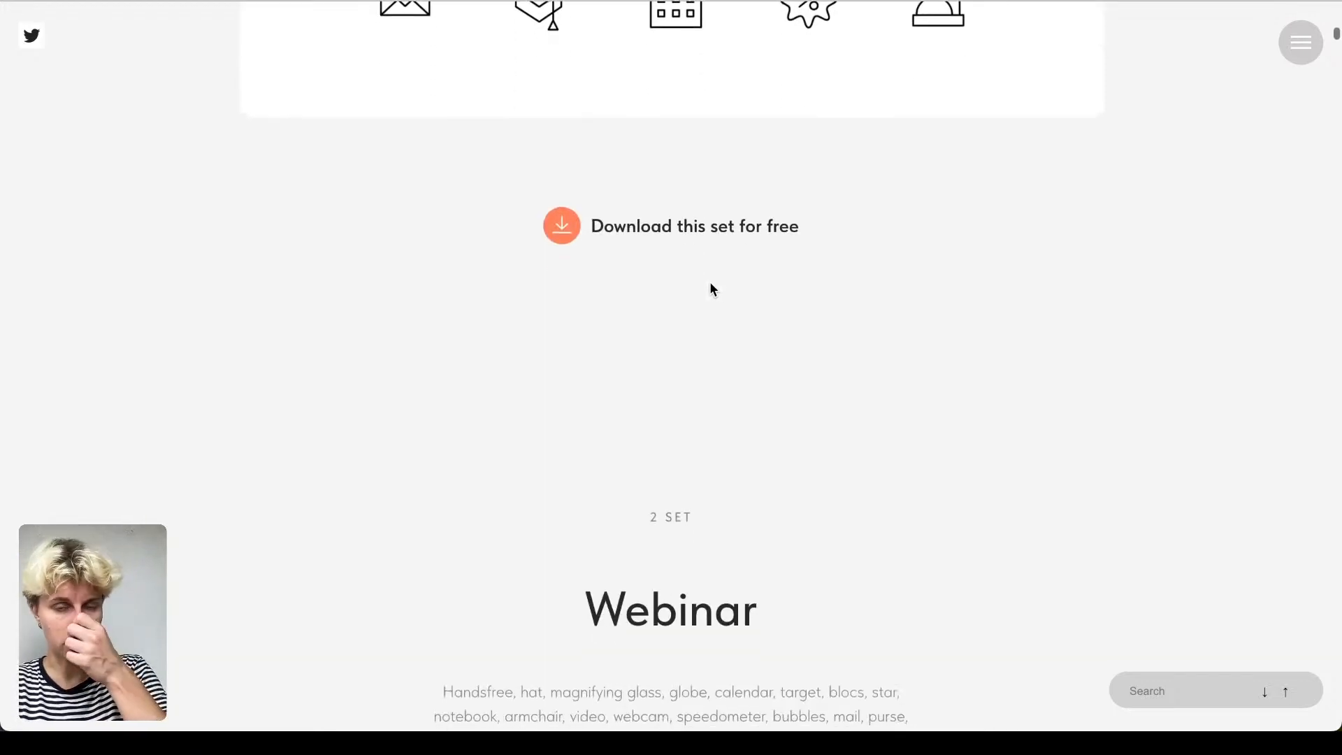
scroll(712, 289, "down", 9)
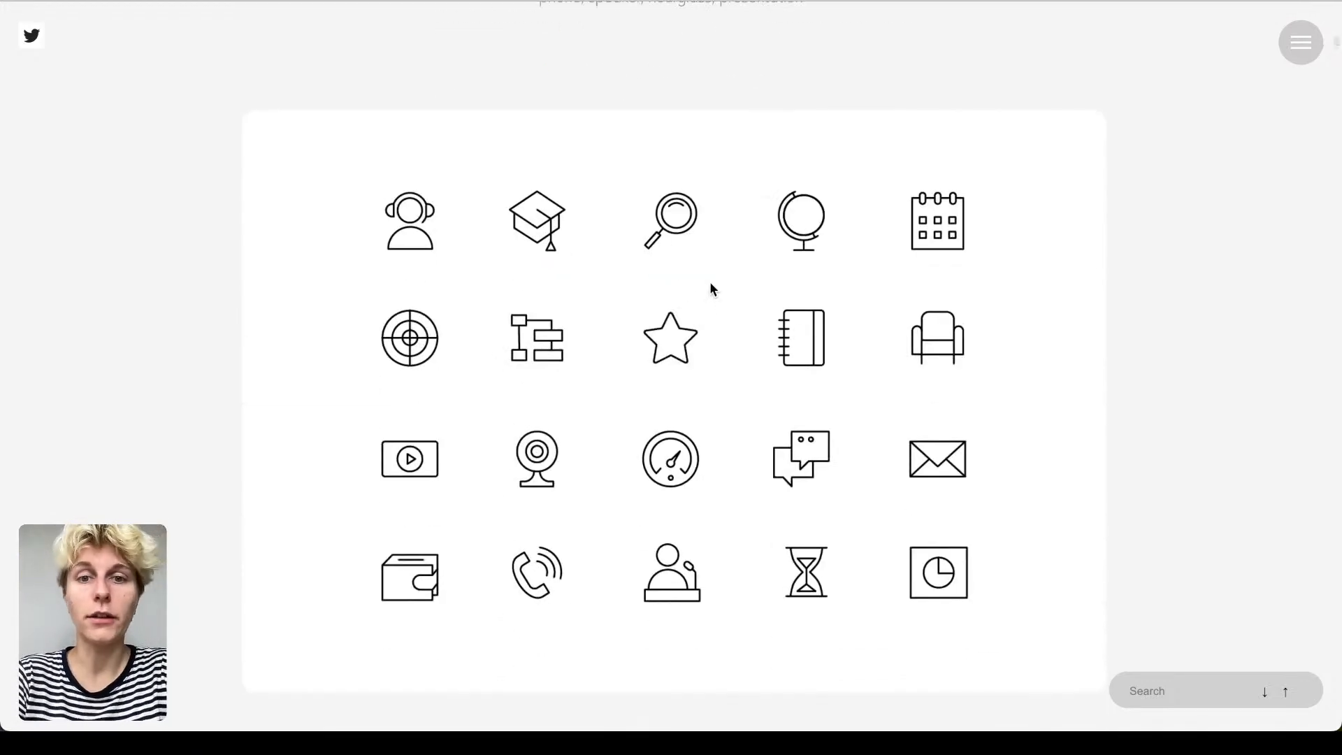
scroll(712, 288, "down", 3)
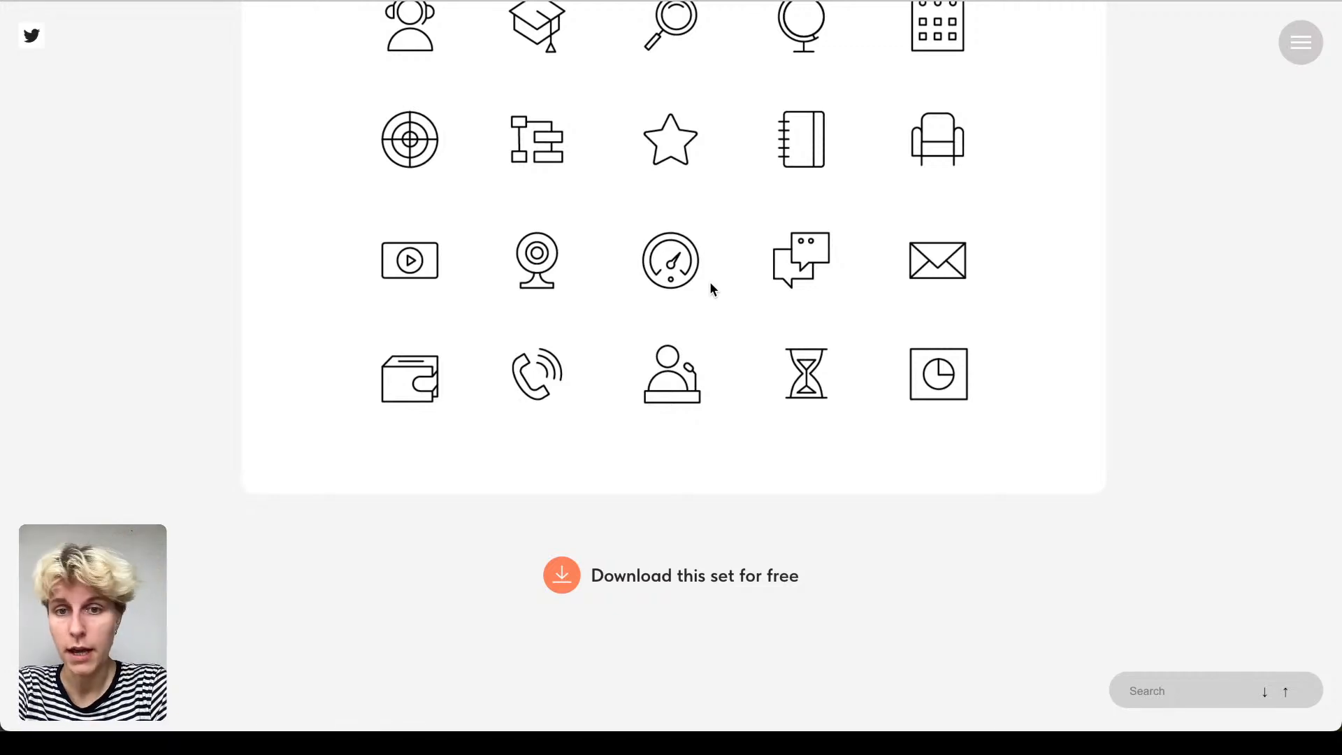
scroll(710, 288, "down", 10)
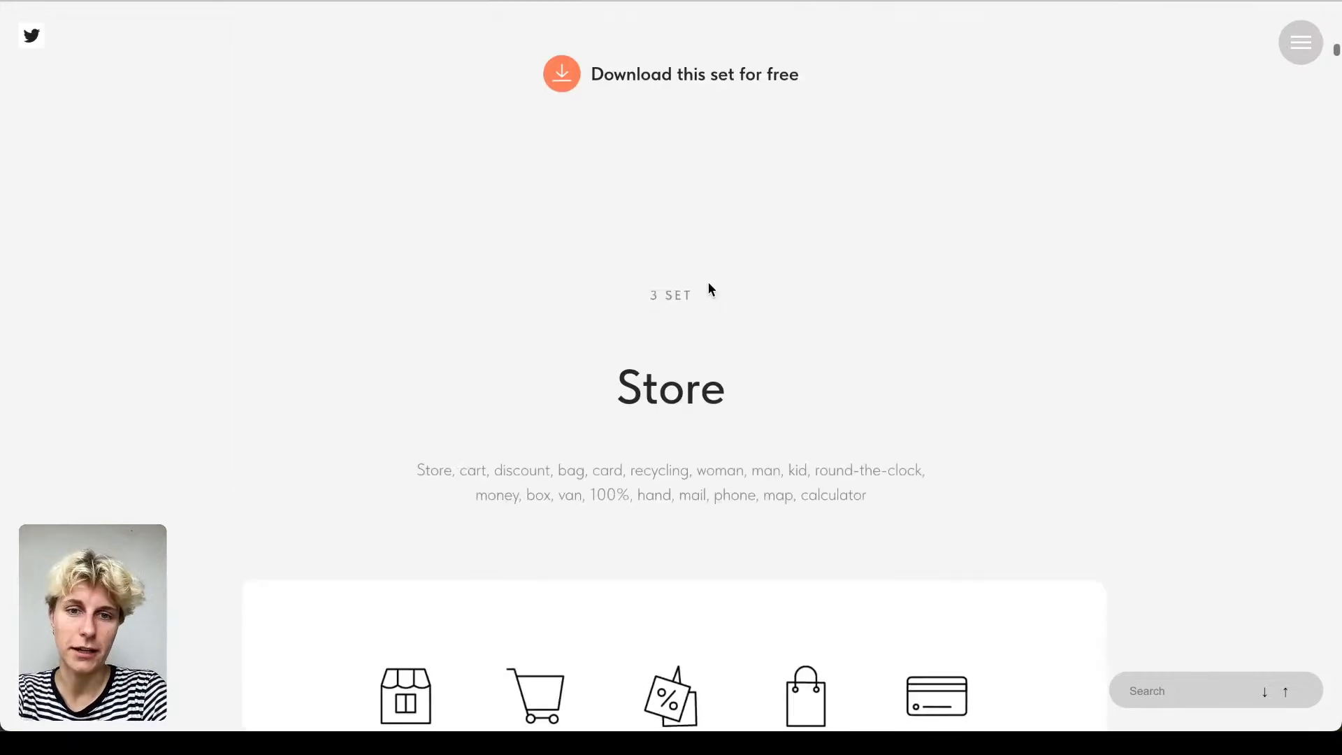
scroll(711, 289, "down", 6)
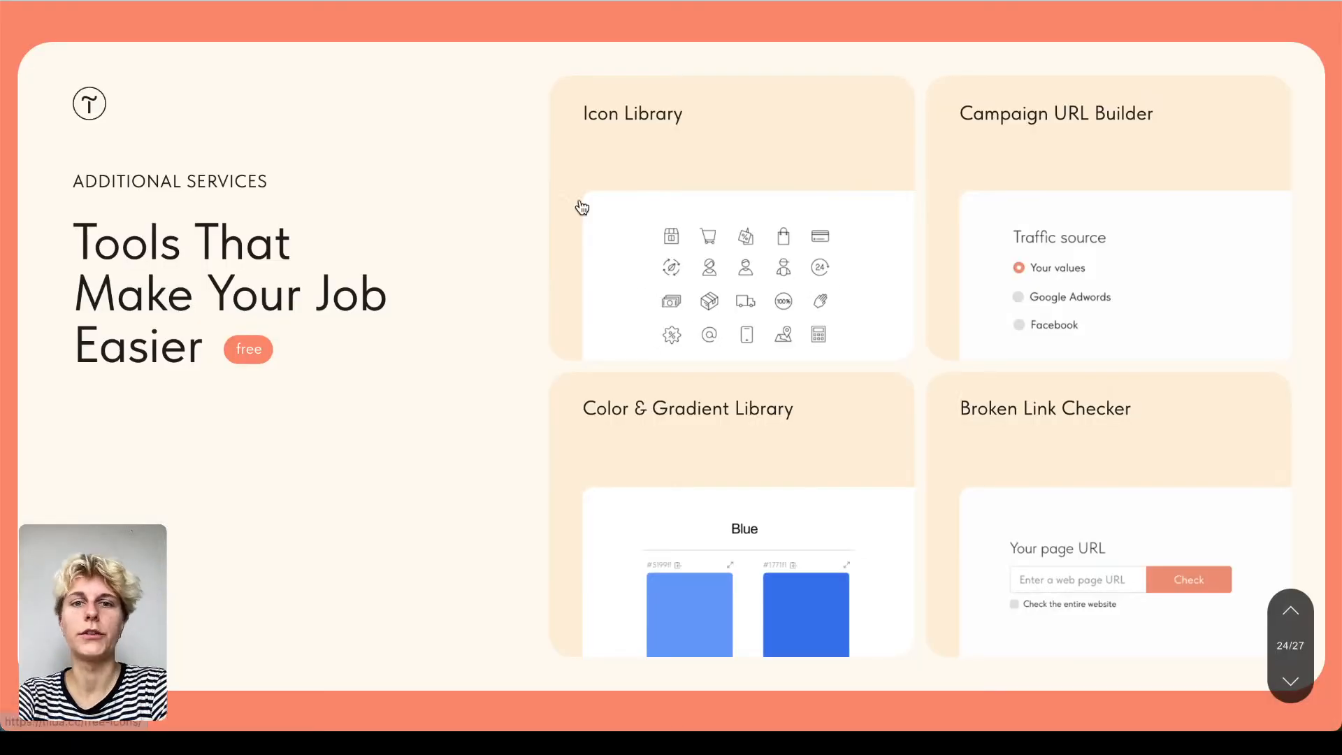
Step: Open the Campaign URL Builder and look over its URL address, traffic source and UTM parameter fields
left_click(1058, 185)
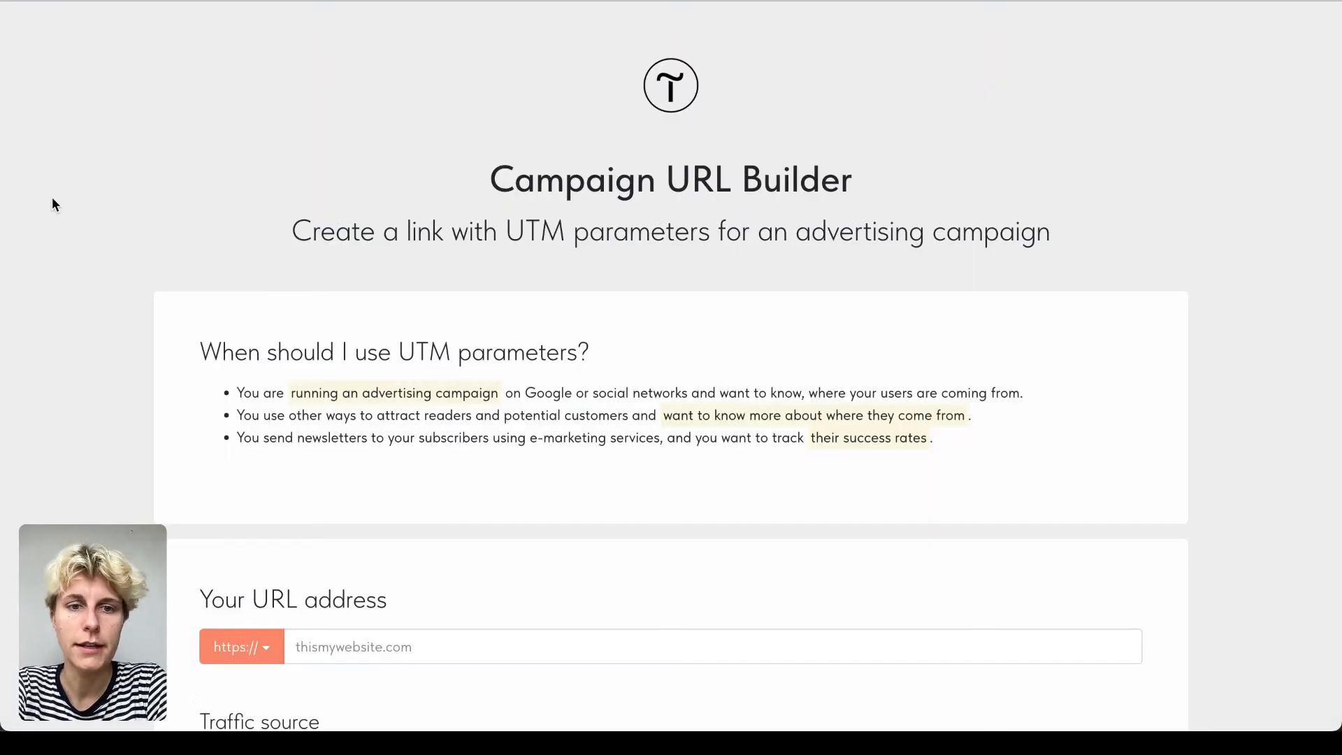
scroll(53, 203, "down", 5)
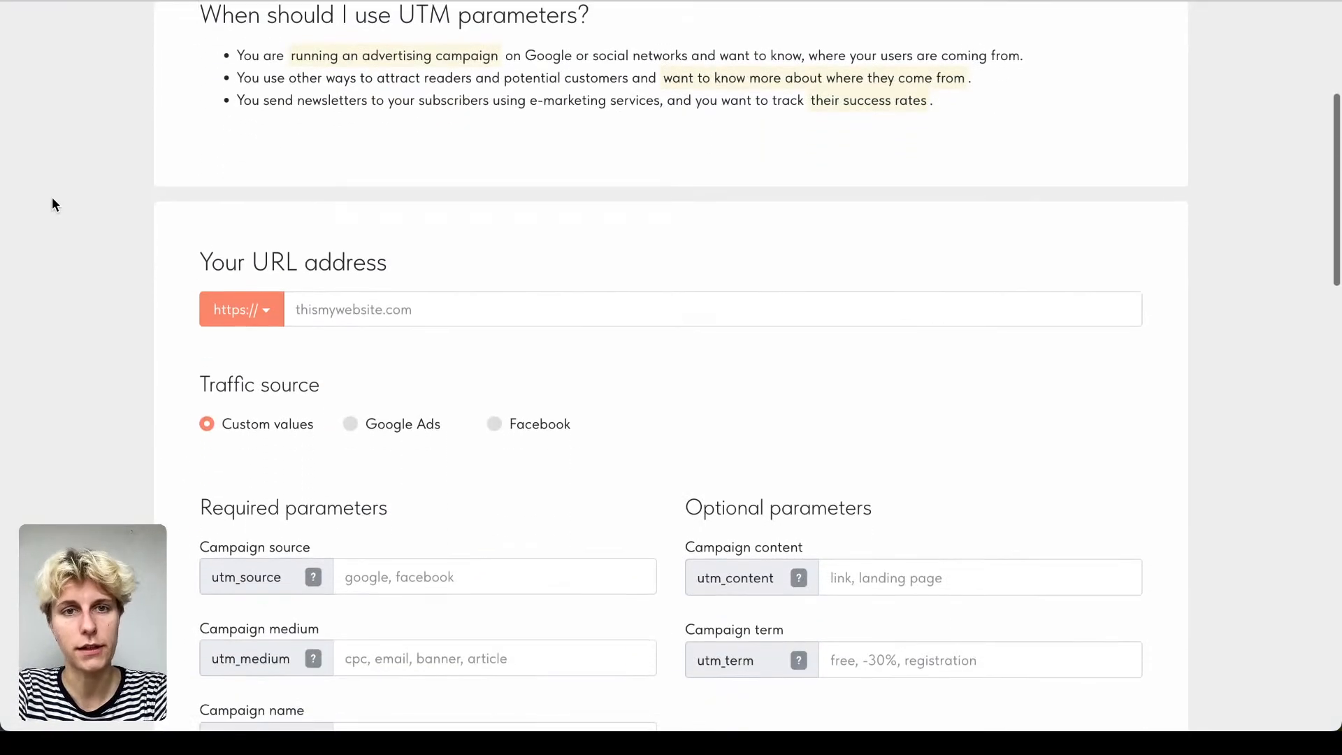
scroll(53, 204, "up", 1)
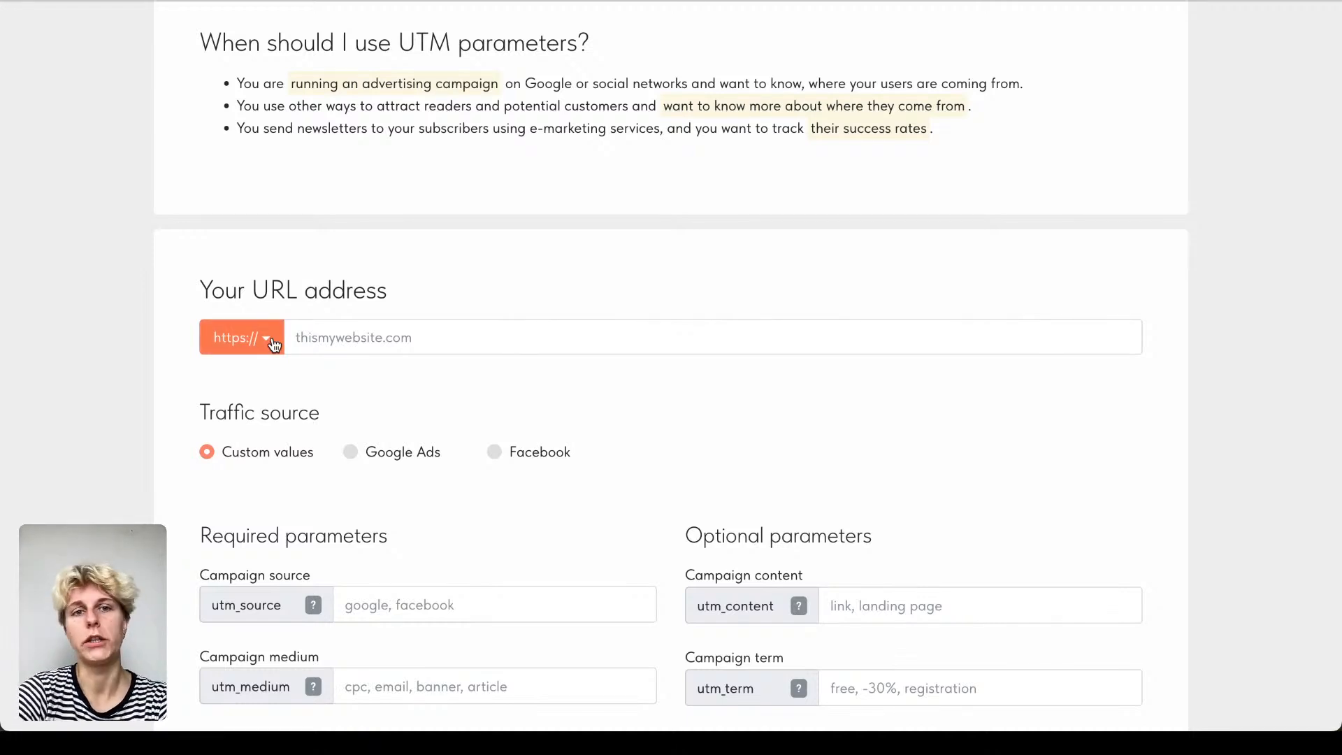
scroll(369, 290, "down", 3)
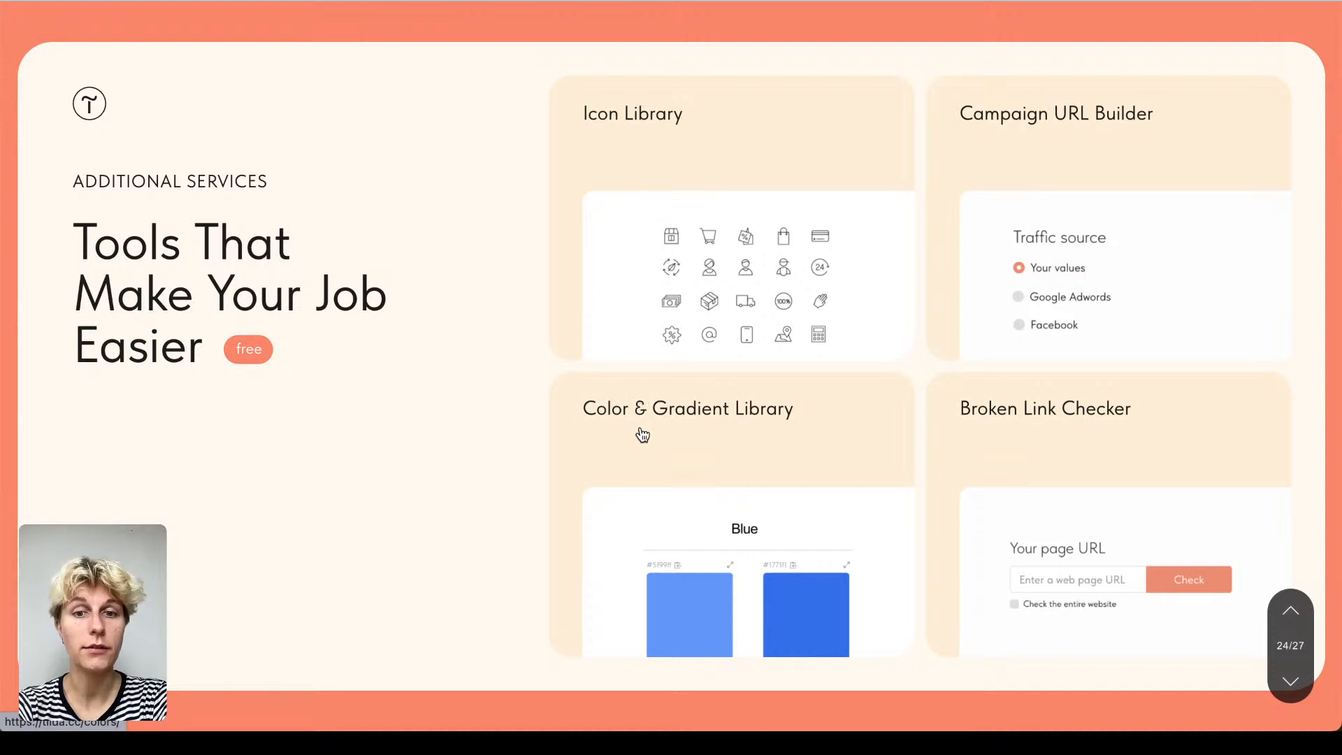
Step: Open the Color & Gradient Library, switch to Gradients and browse the available gradient palettes
left_click(639, 433)
left_click(729, 323)
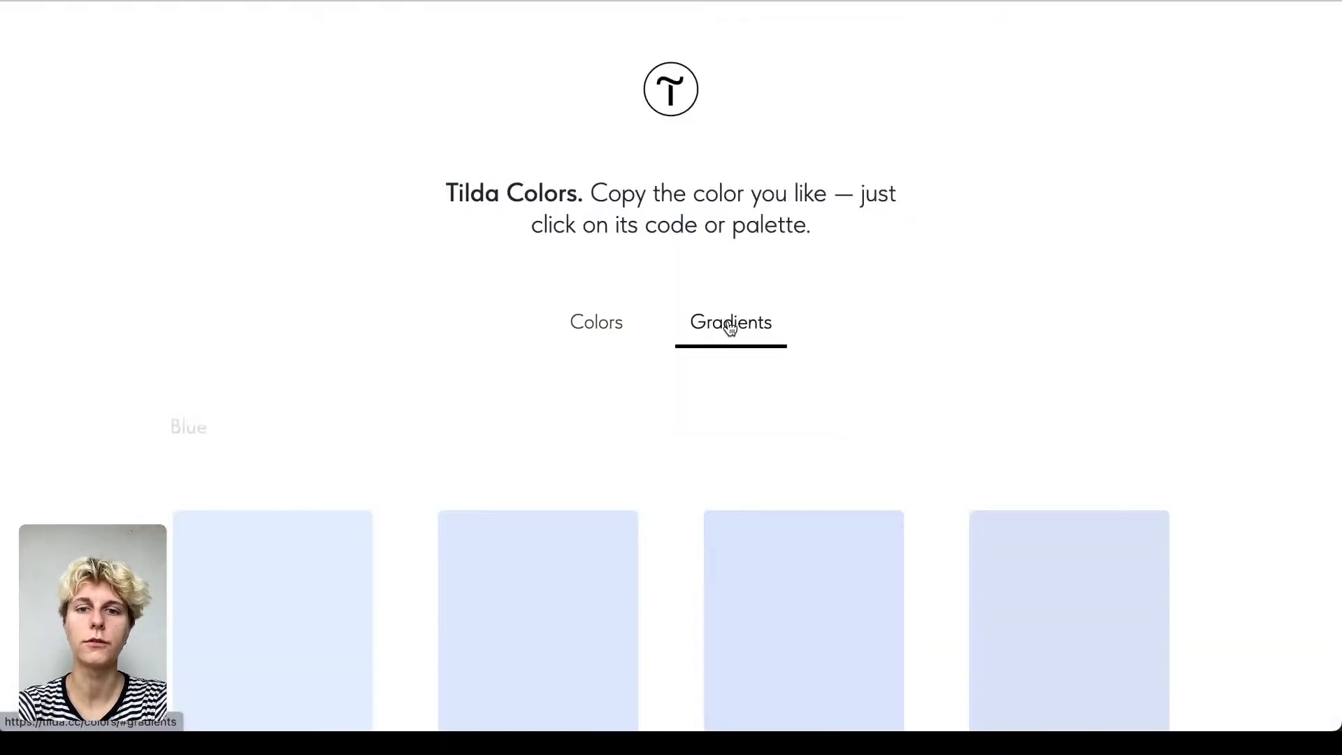
scroll(379, 285, "down", 20)
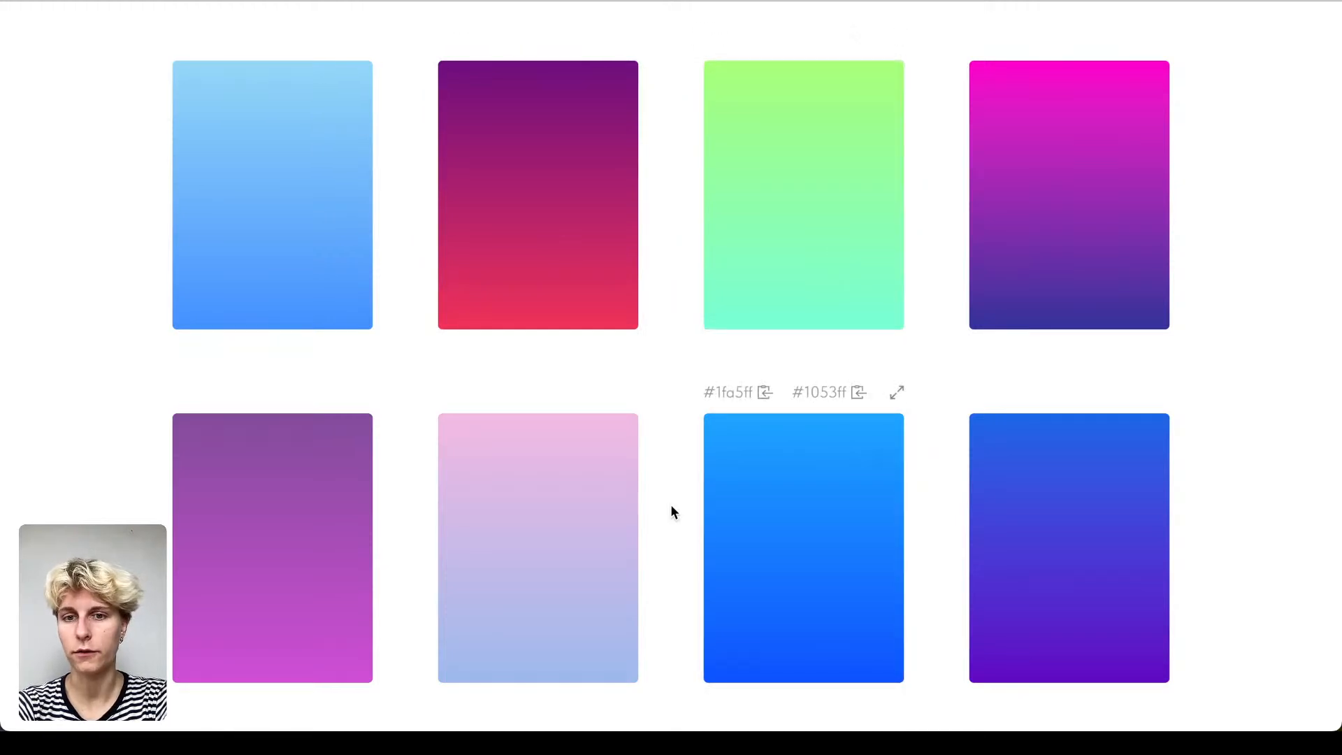
scroll(671, 511, "down", 12)
scroll(671, 510, "down", 7)
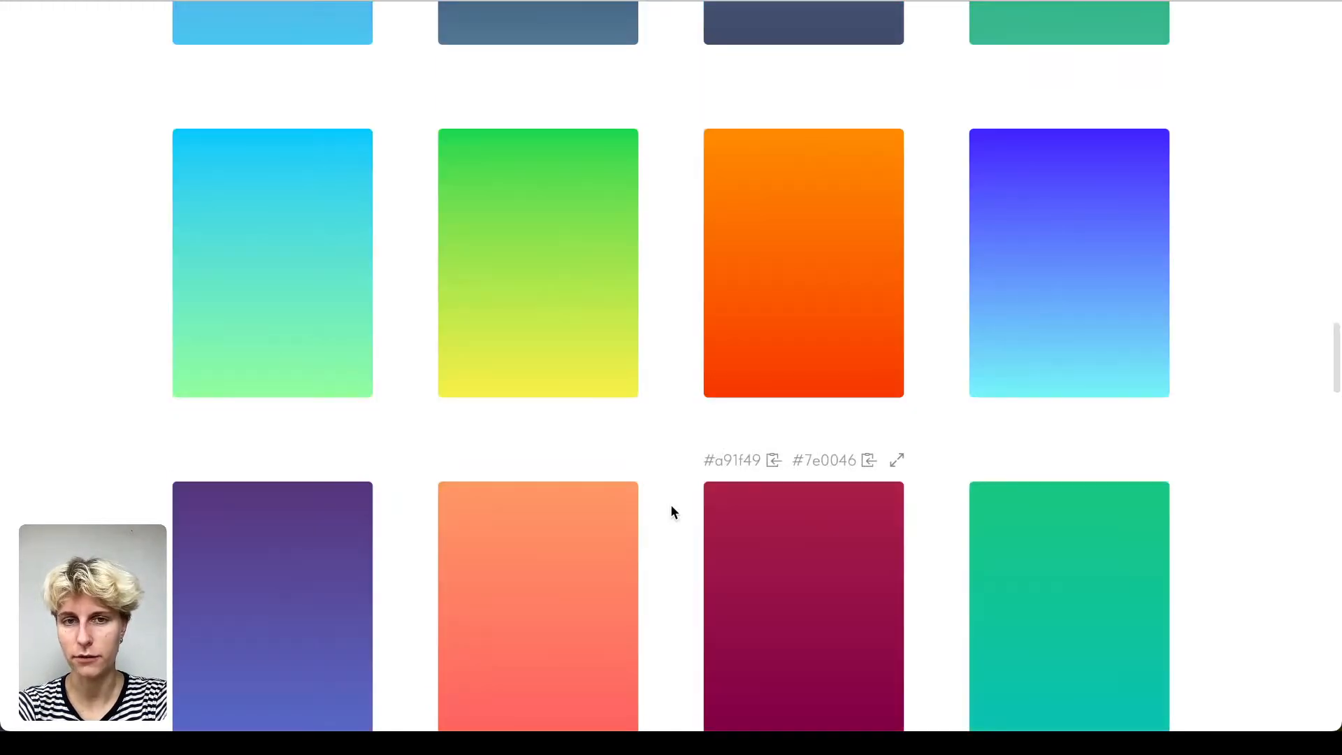
left_click(509, 247)
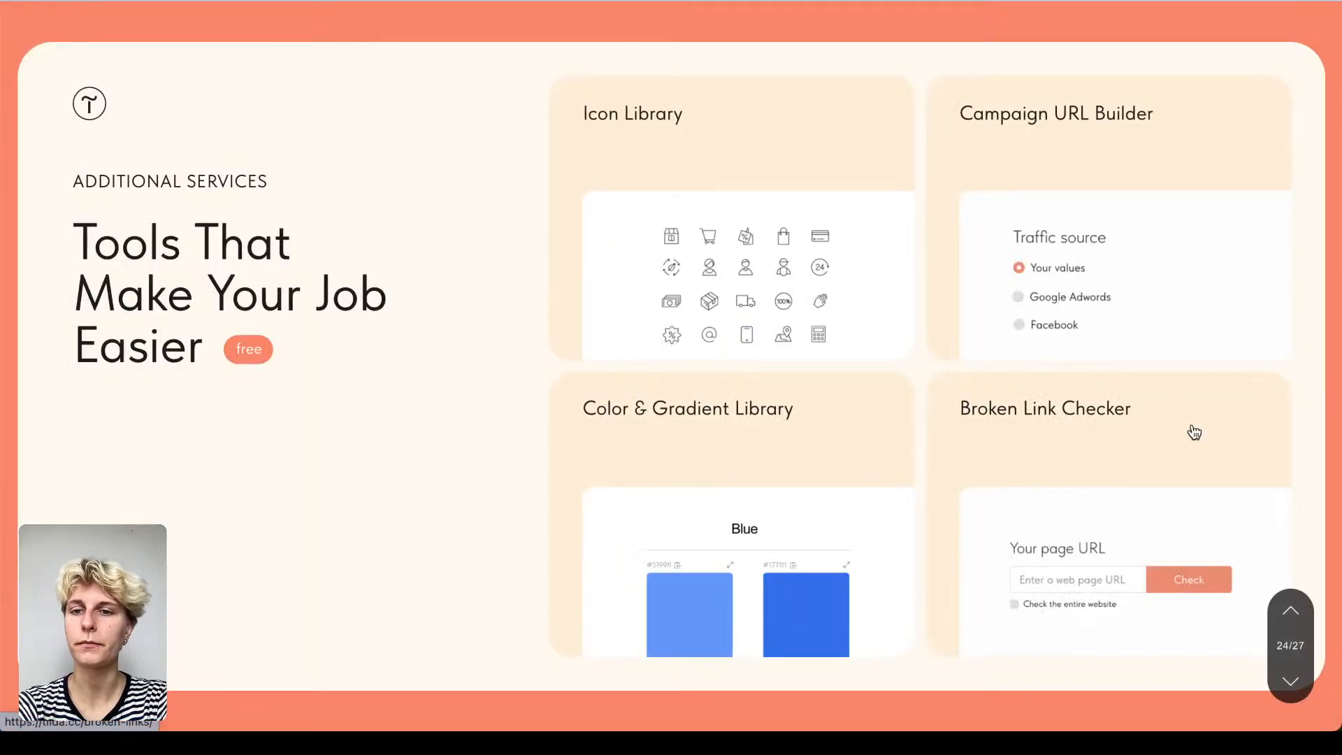
Step: View the Broken Link Checker, return to the presentation and advance past the Tilda events slide to the social media slide
left_click(1179, 438)
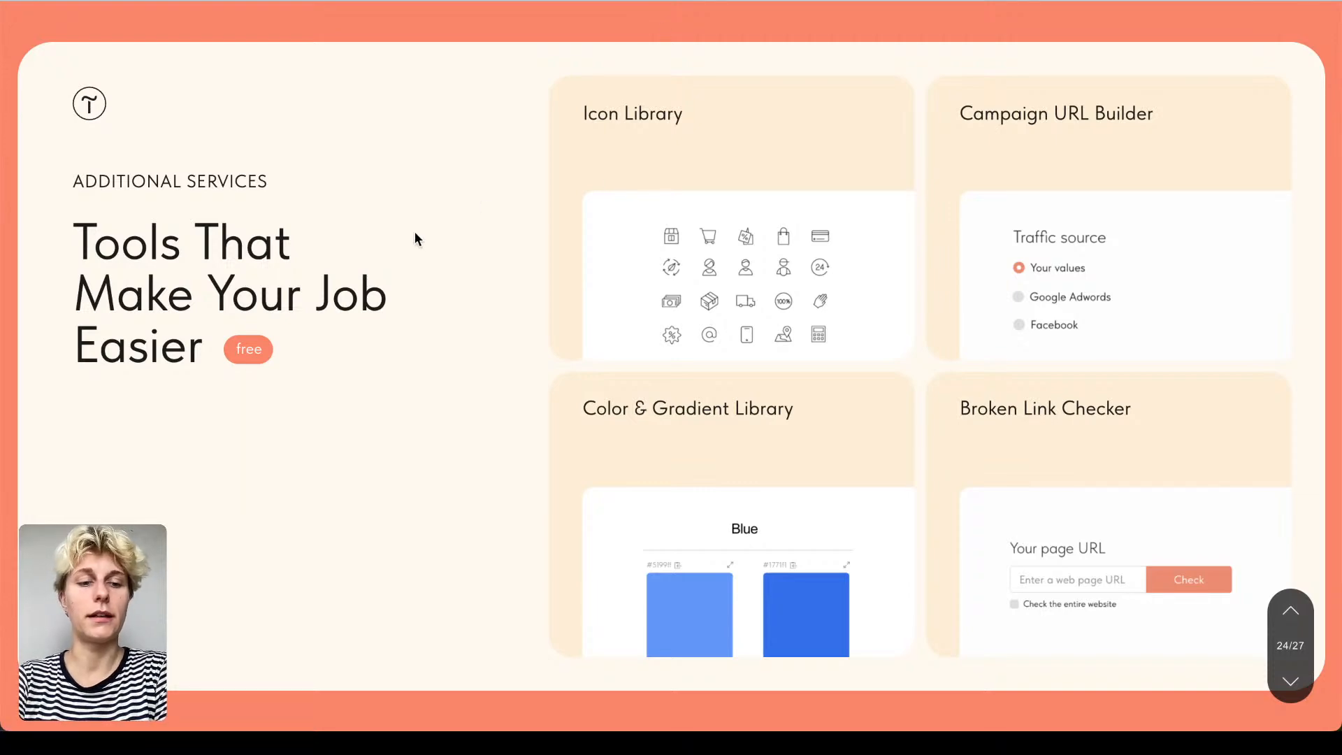
key("Down")
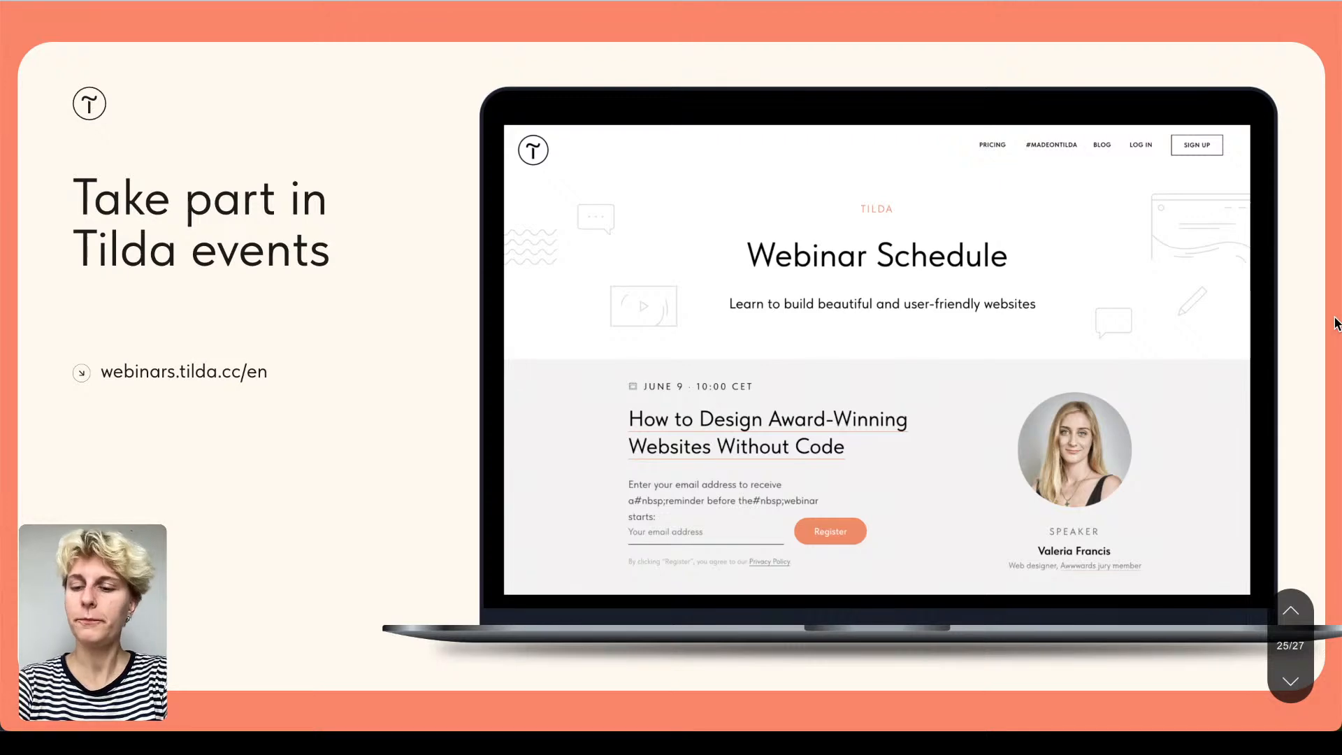
key("Down")
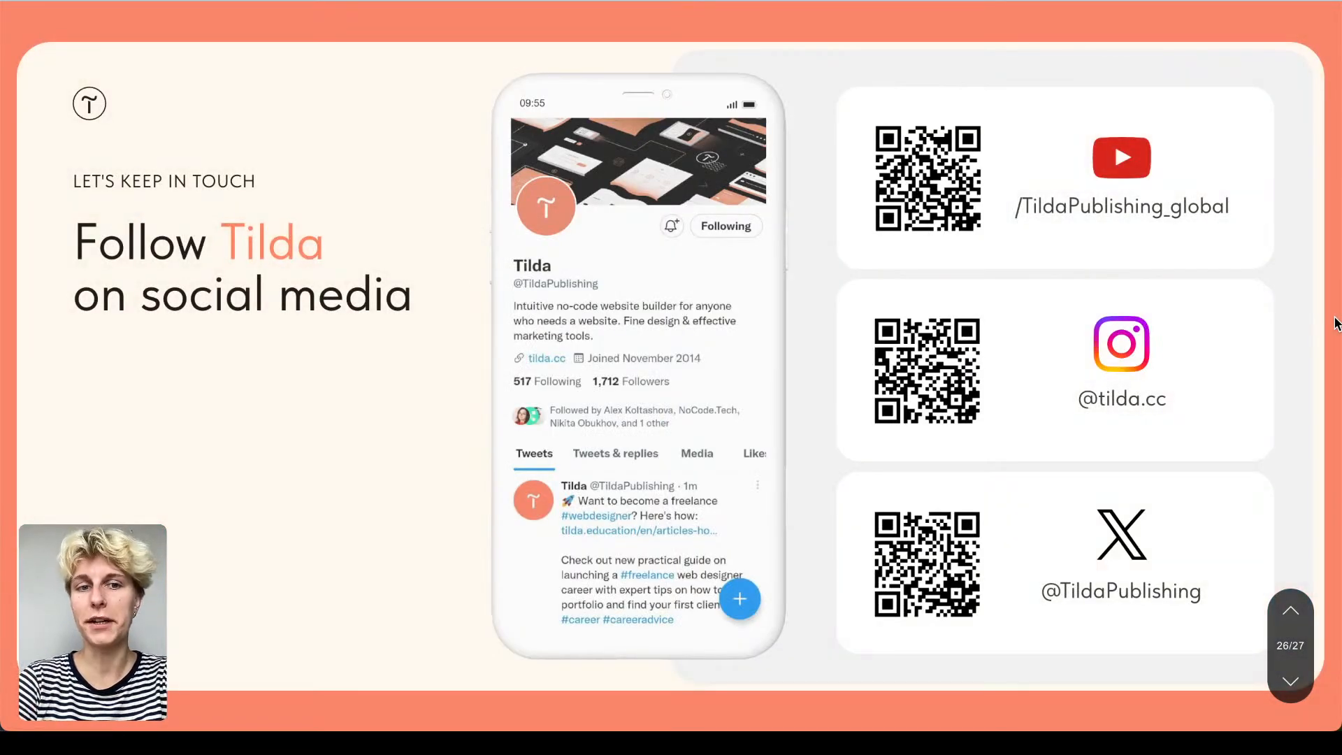